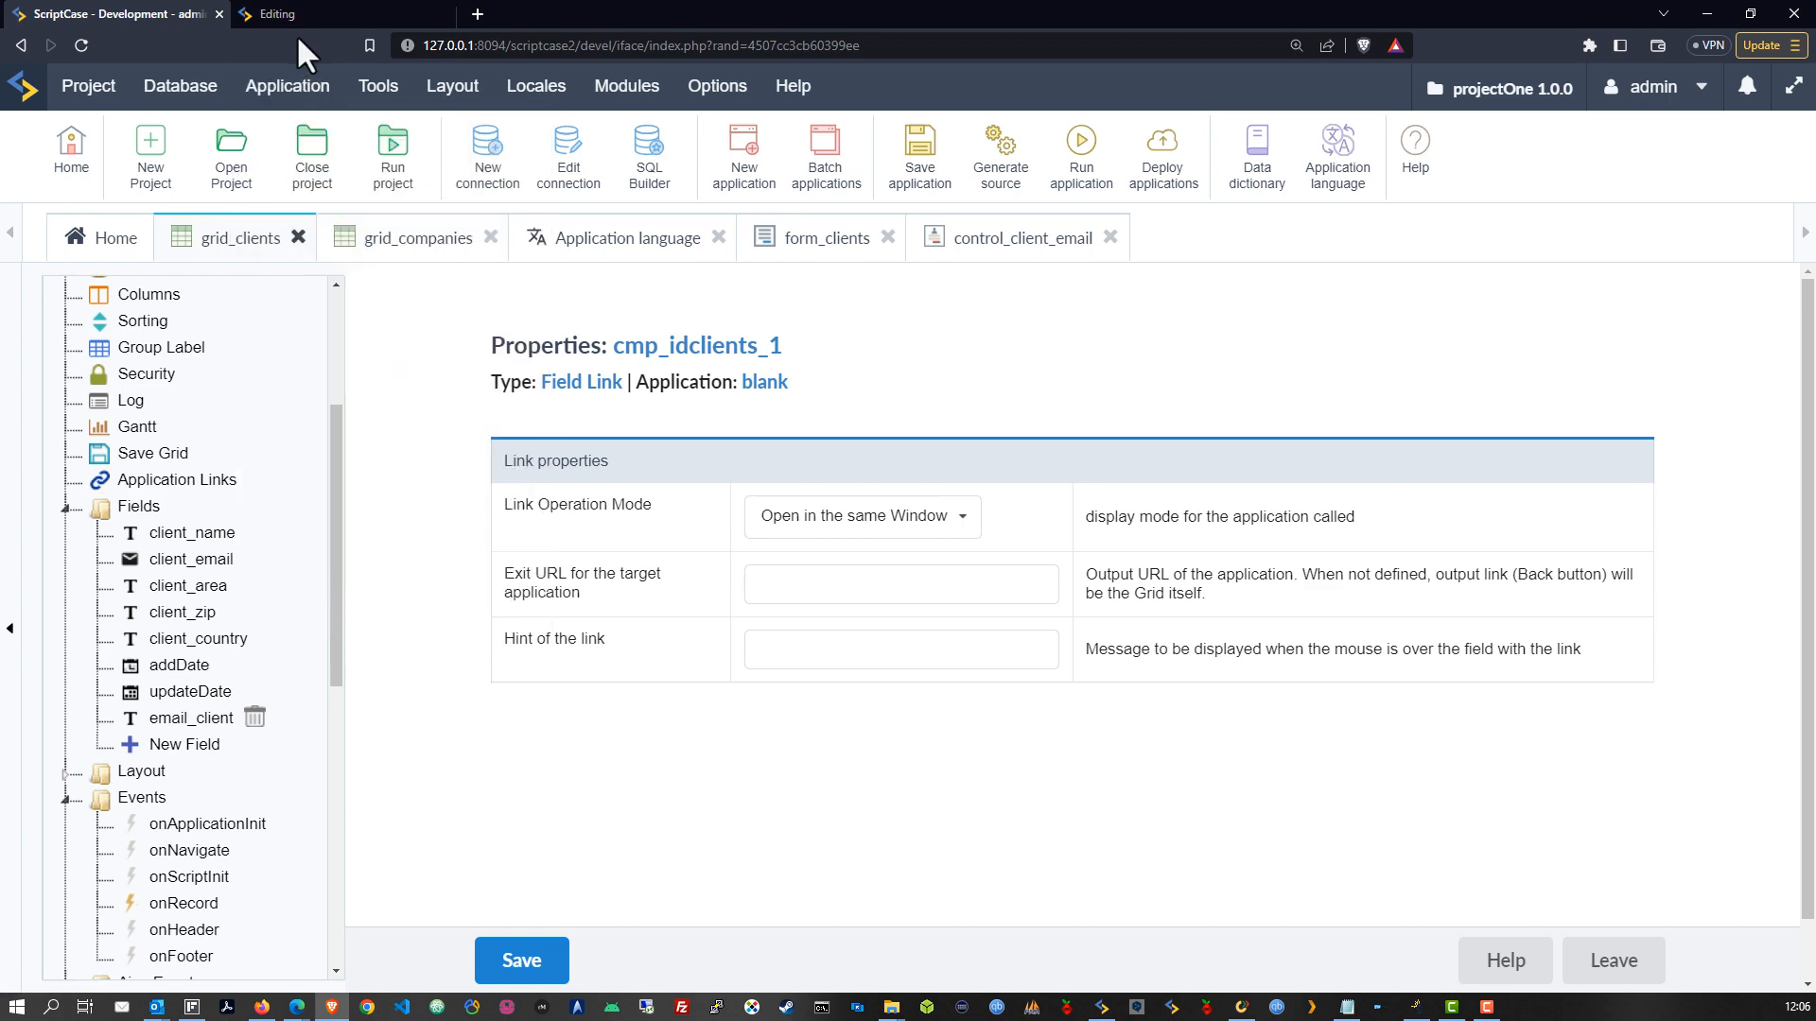
Delete the cmp_idclients_1 field link targeting the blank application from grid_clients, confirm the removal and save the application
click(285, 7)
click(174, 7)
click(592, 929)
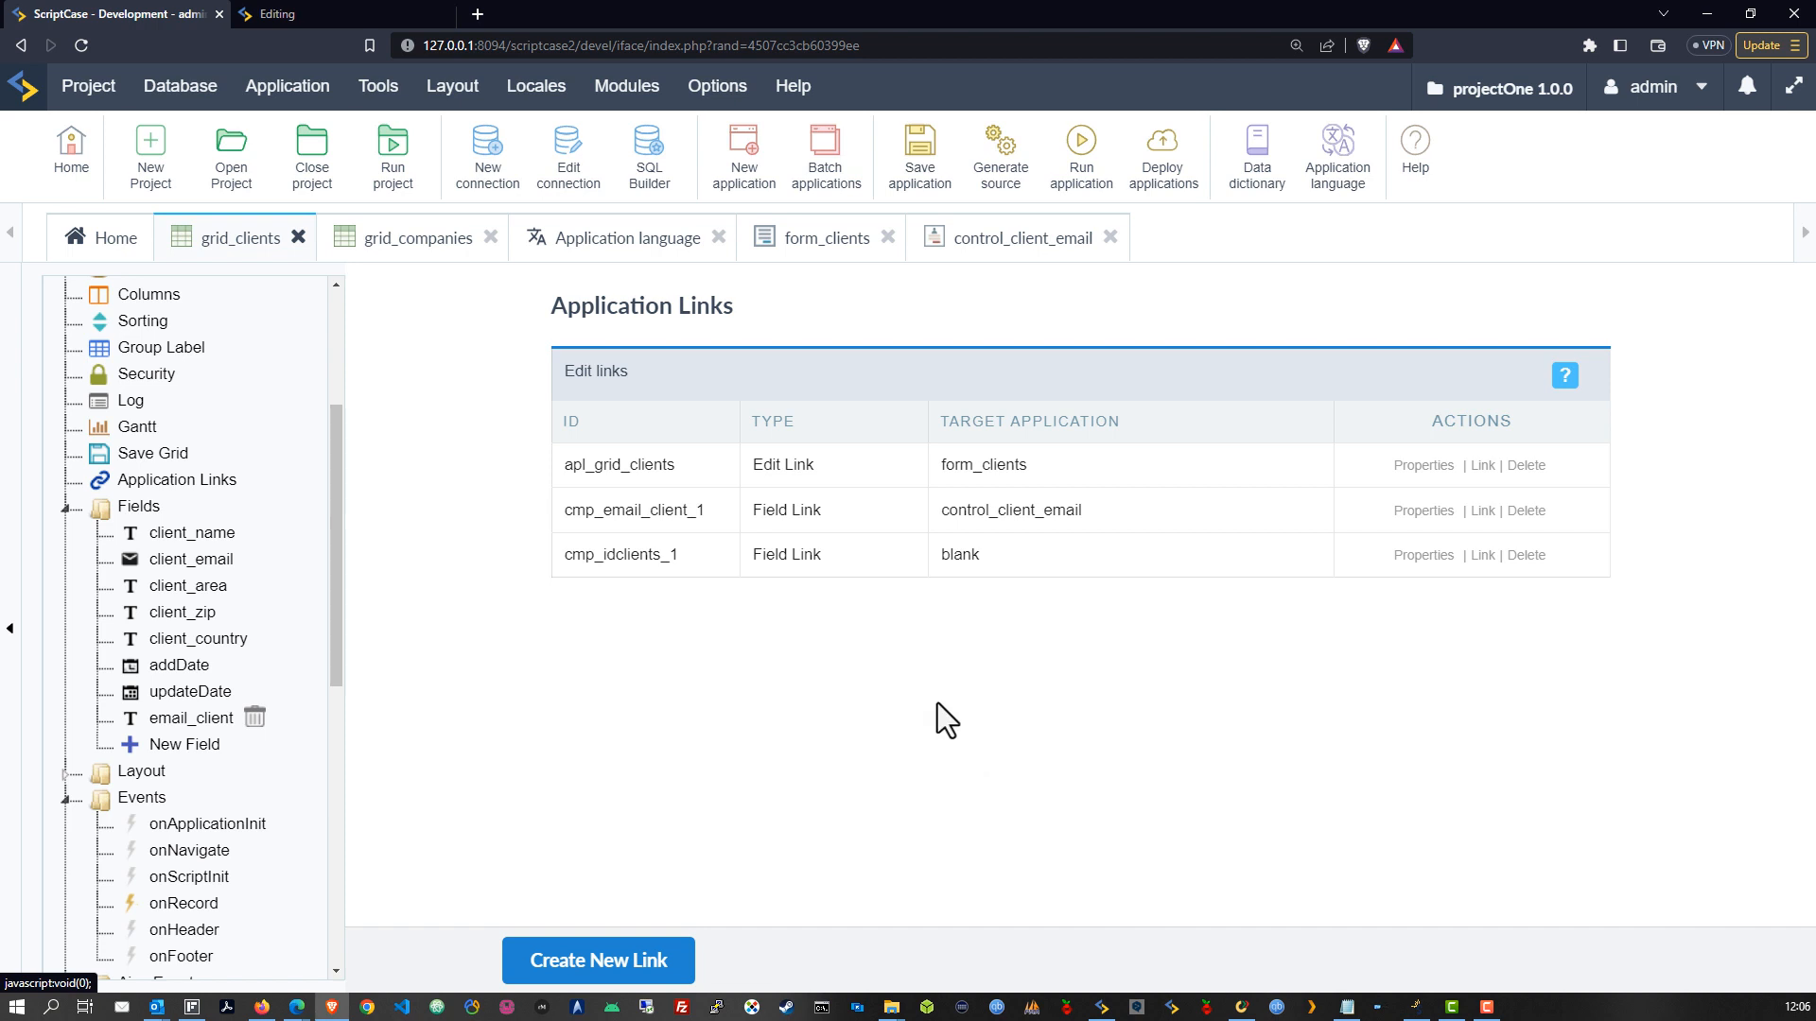
click(1537, 566)
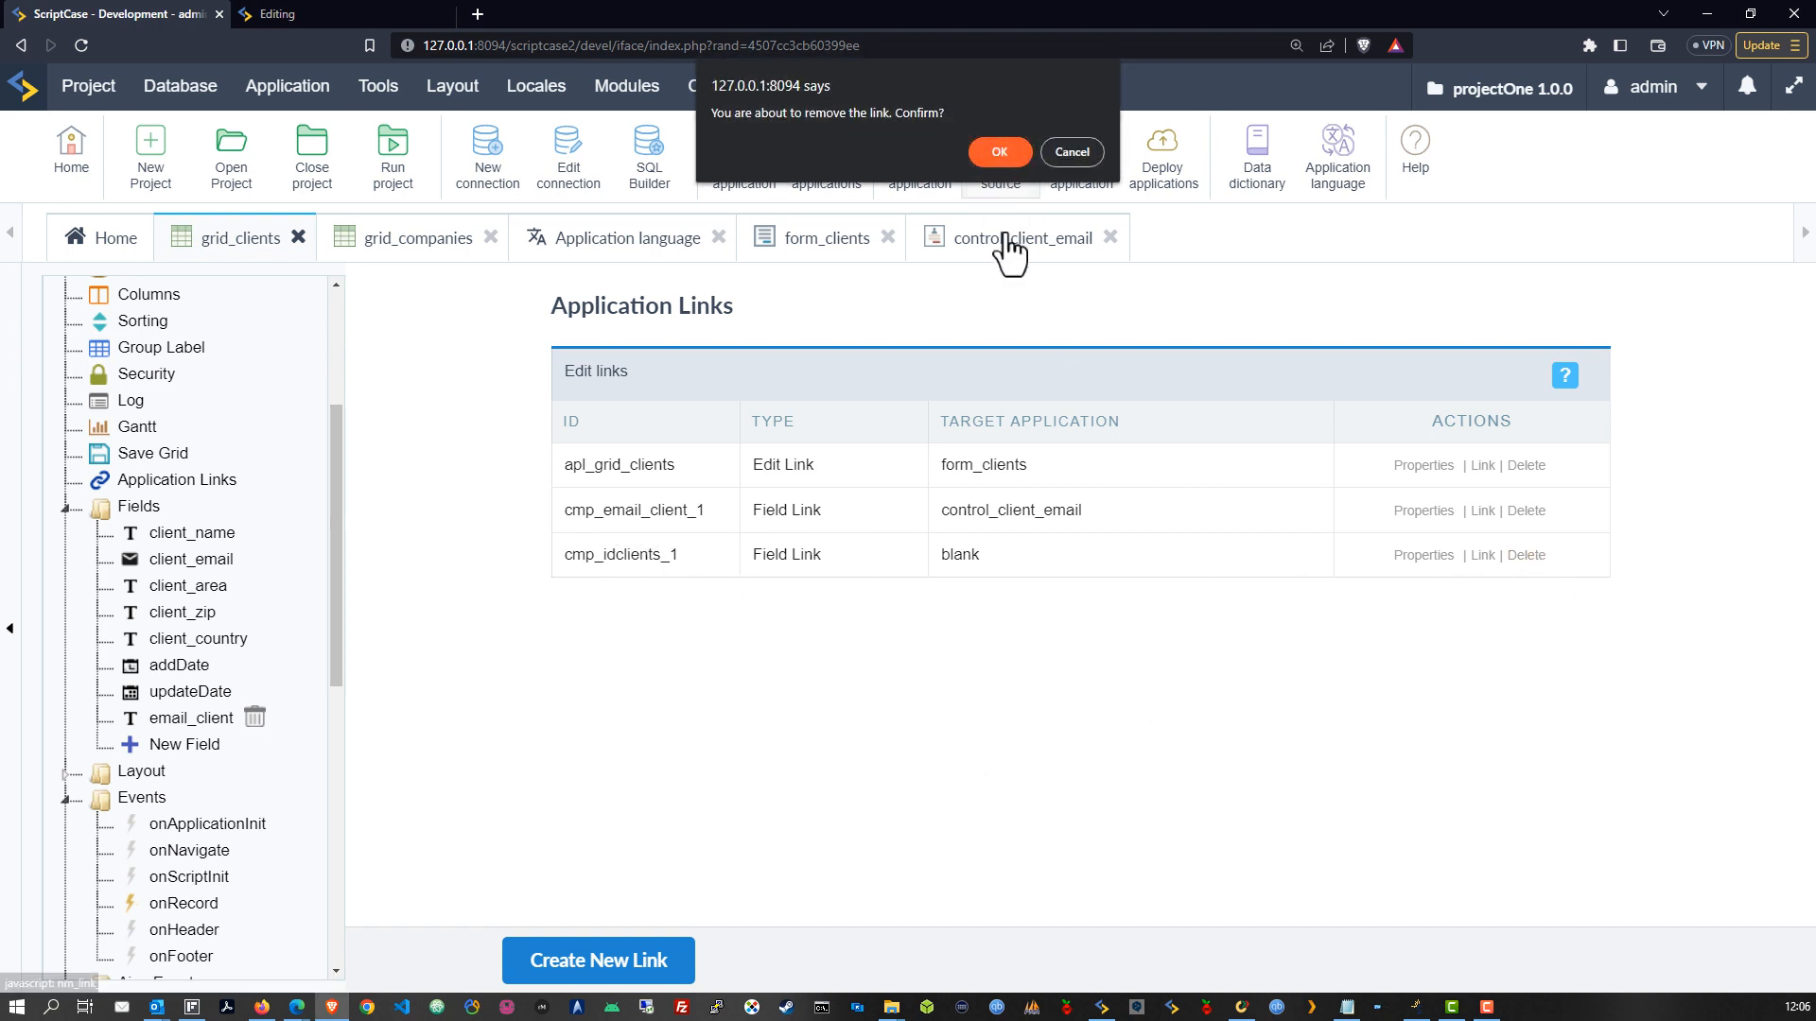
click(992, 162)
click(922, 171)
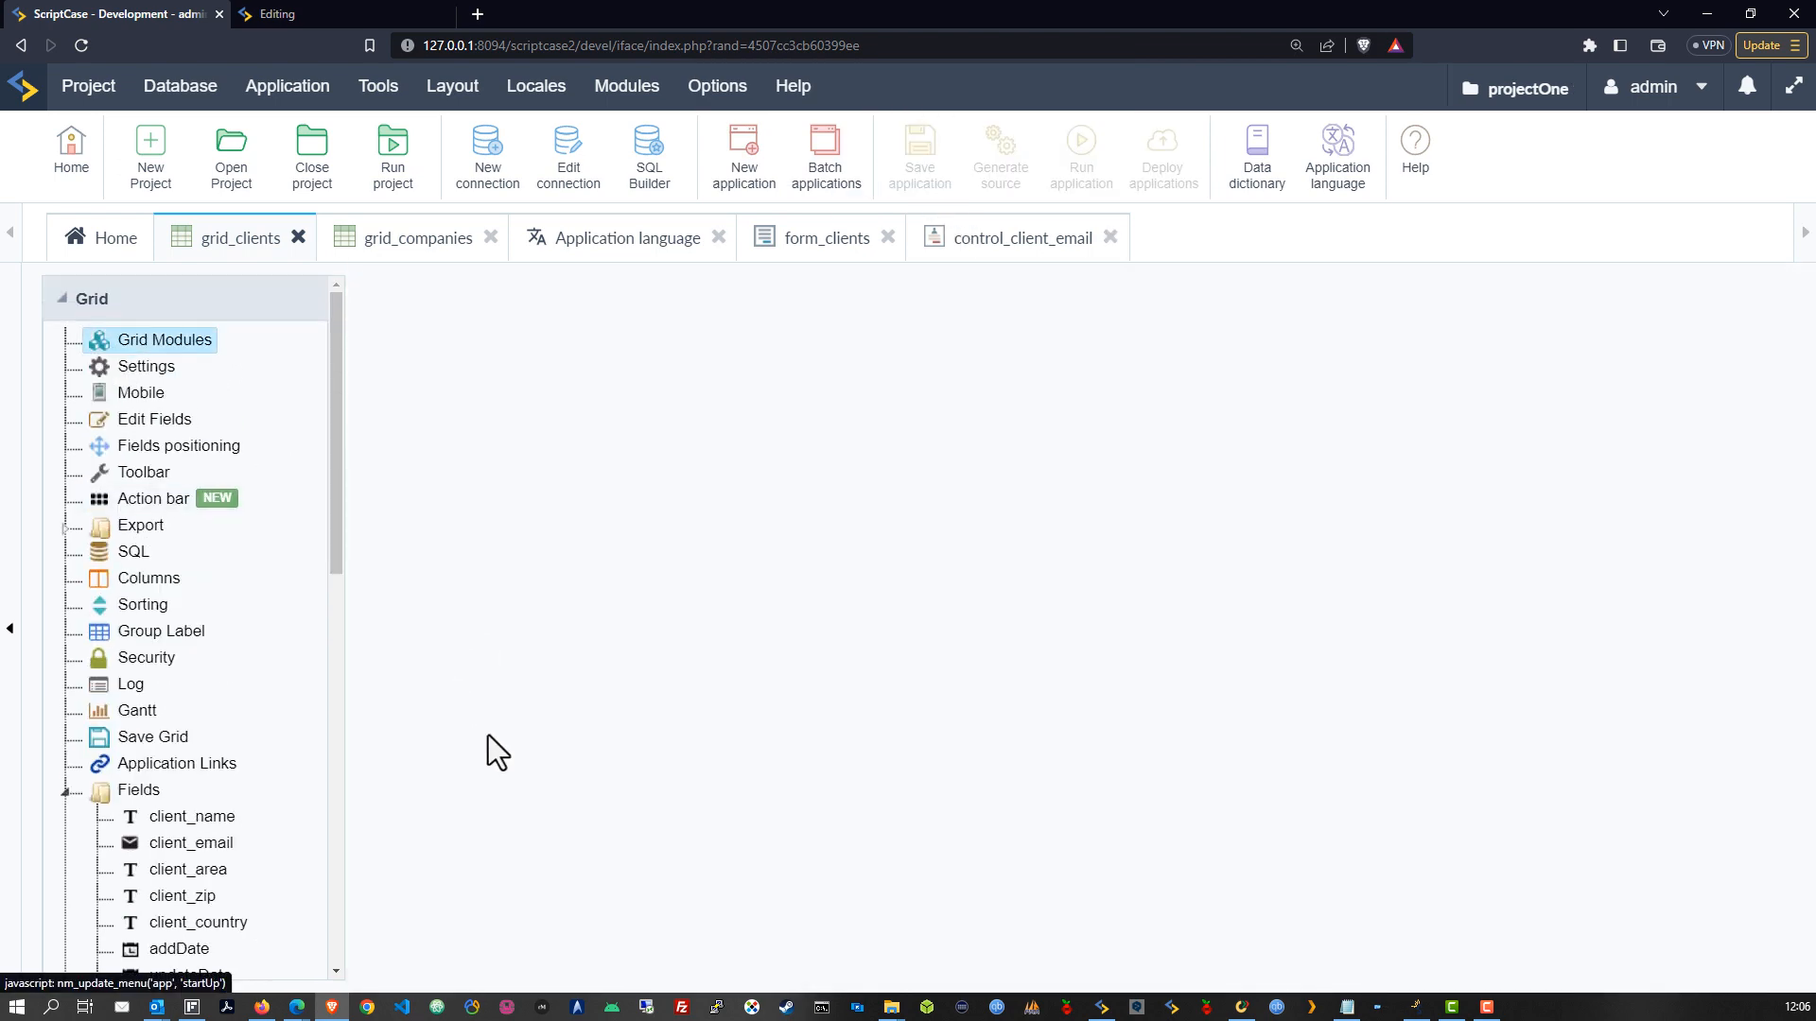
click(918, 151)
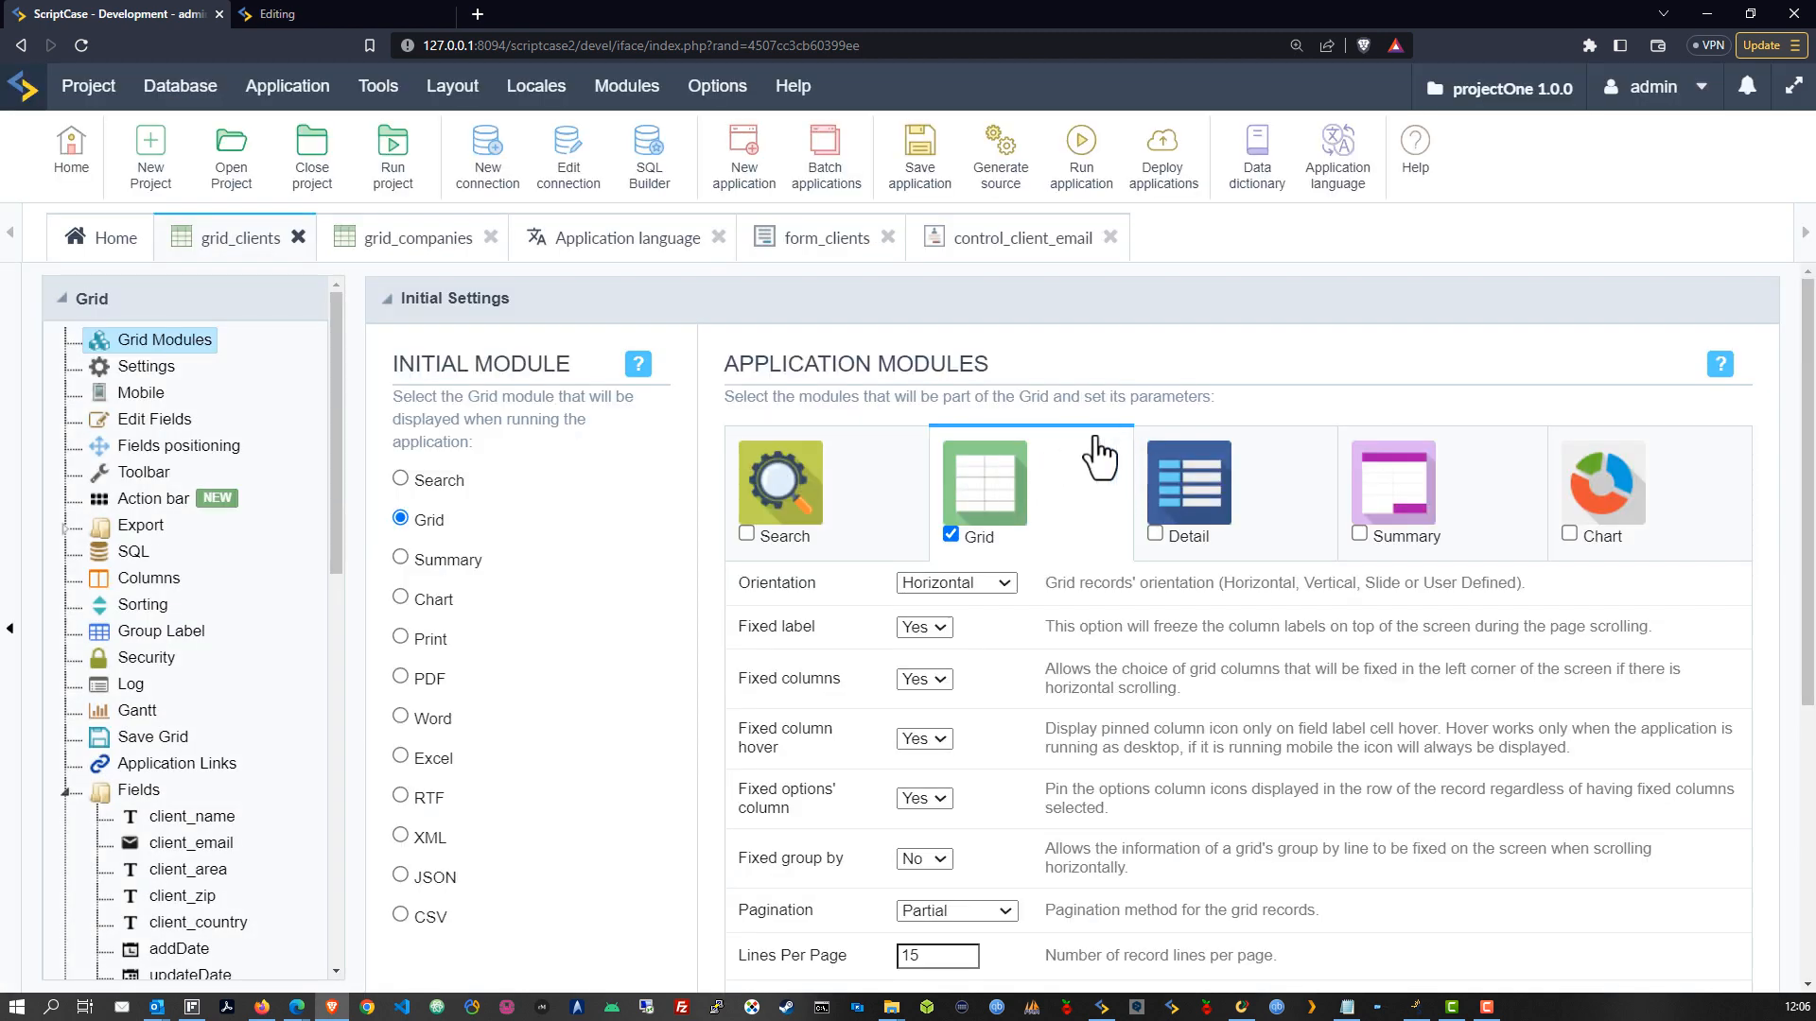
Run grid_clients and inspect the header of the last Email column in the client report
click(288, 86)
click(1081, 149)
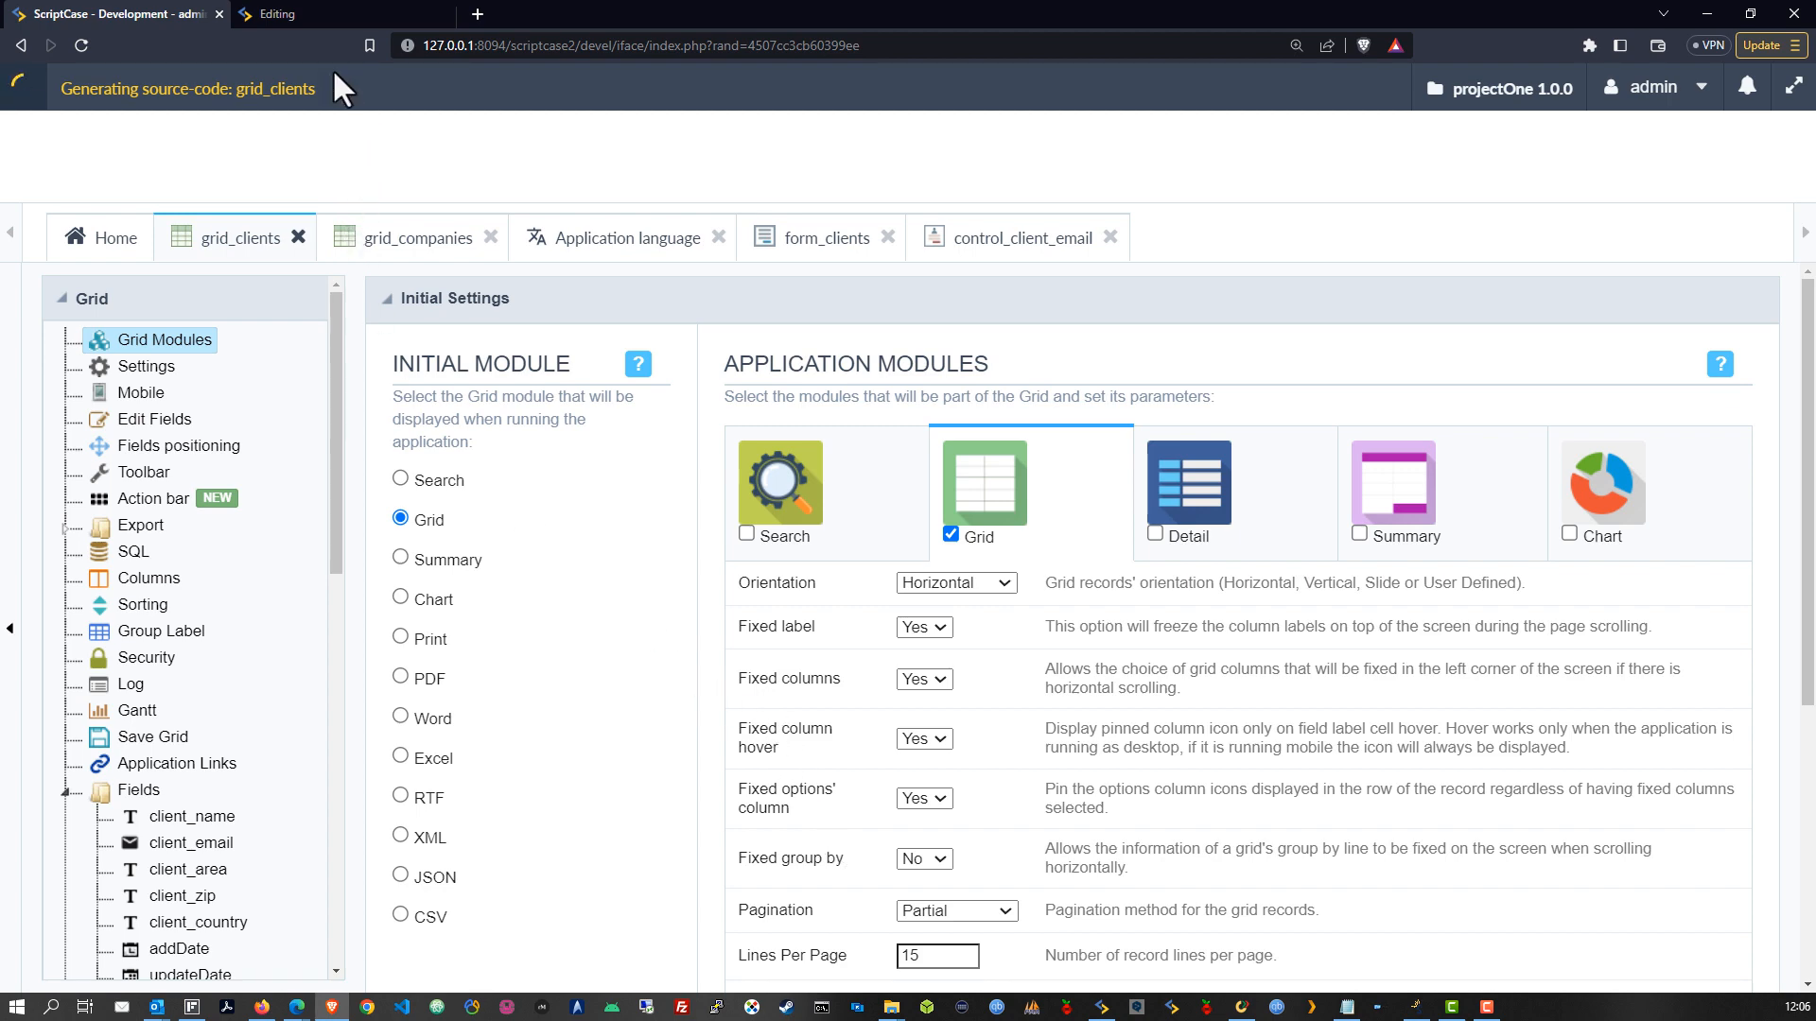
click(286, 20)
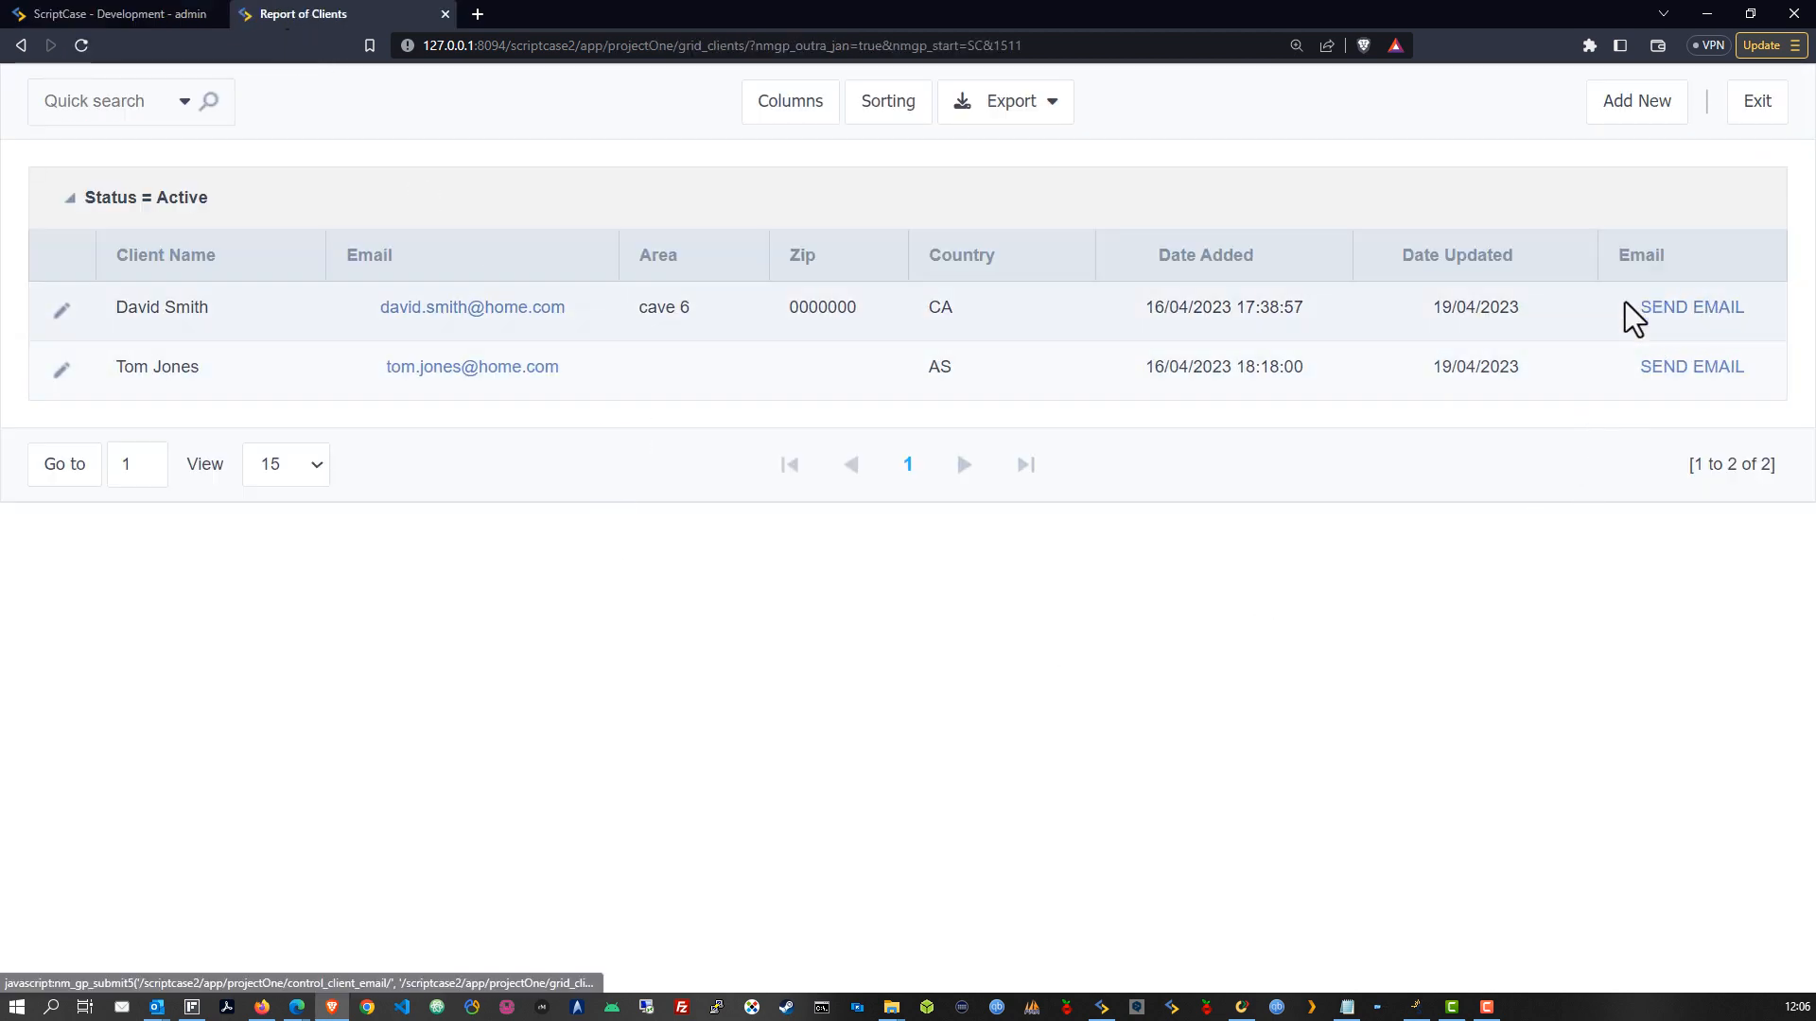
double_click(1629, 255)
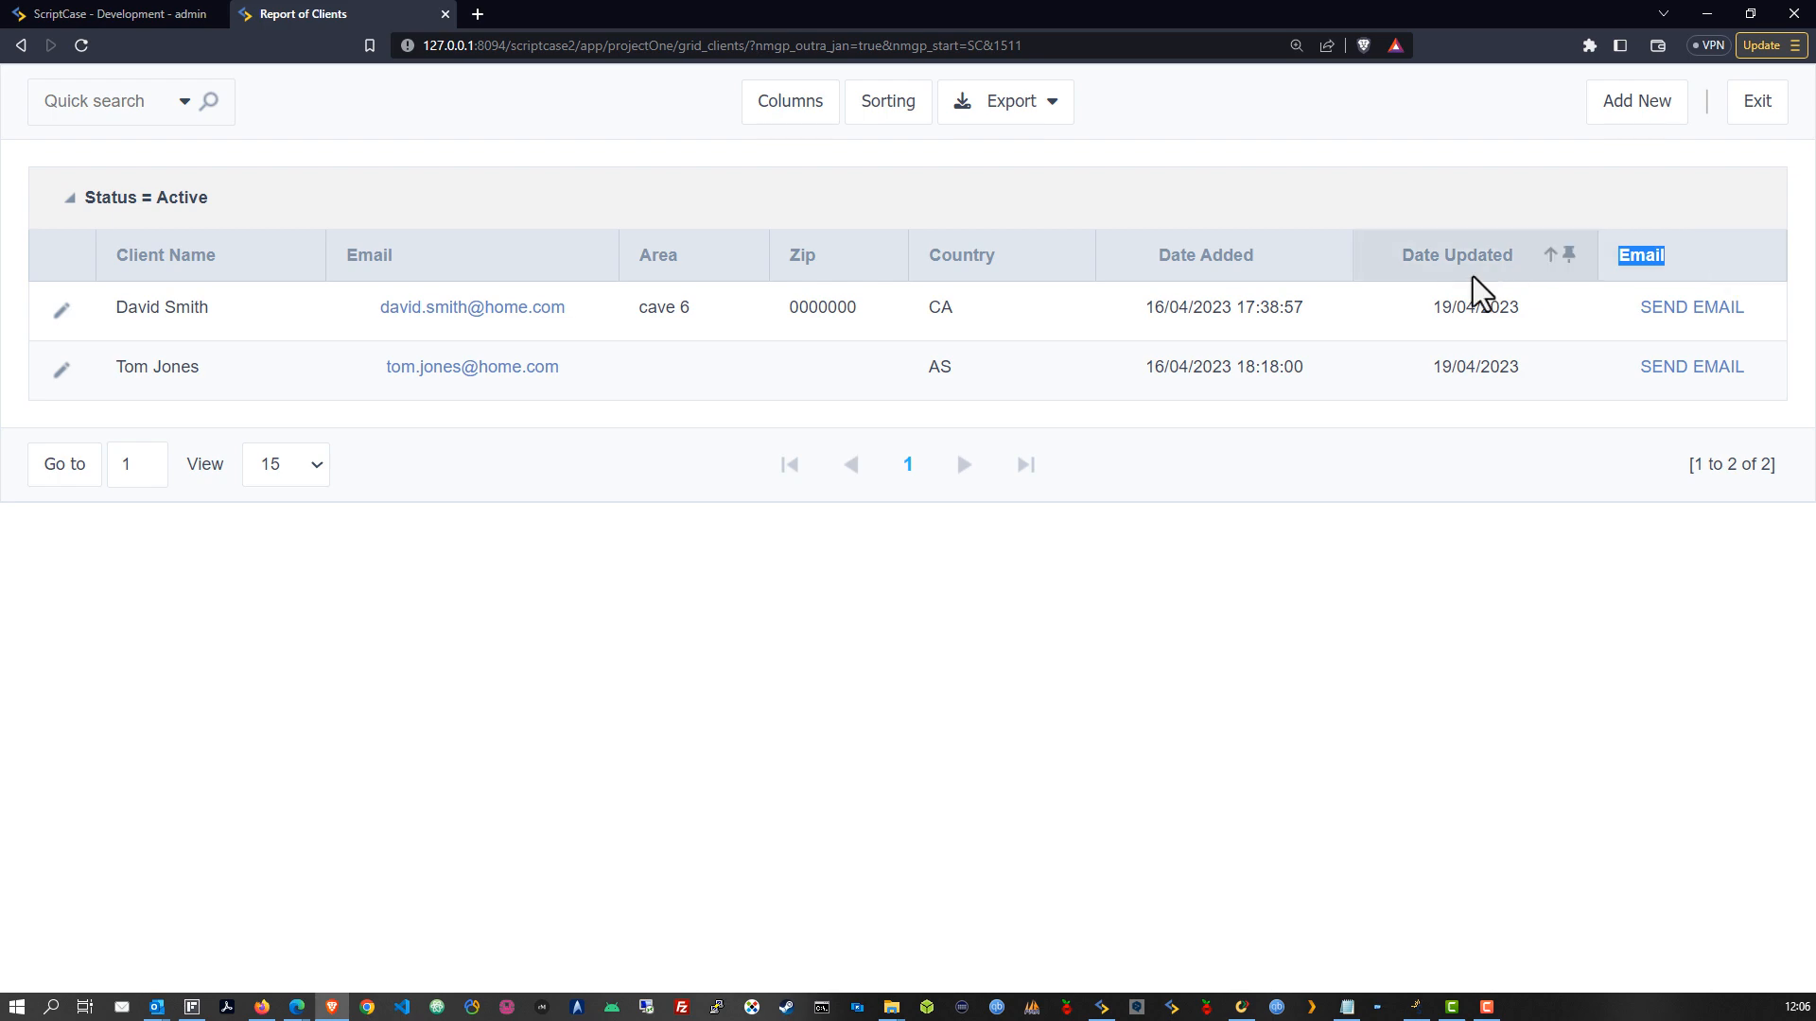
In the grid_clients field configuration, set email_client's title and text alignment to Center and save the application
click(87, 16)
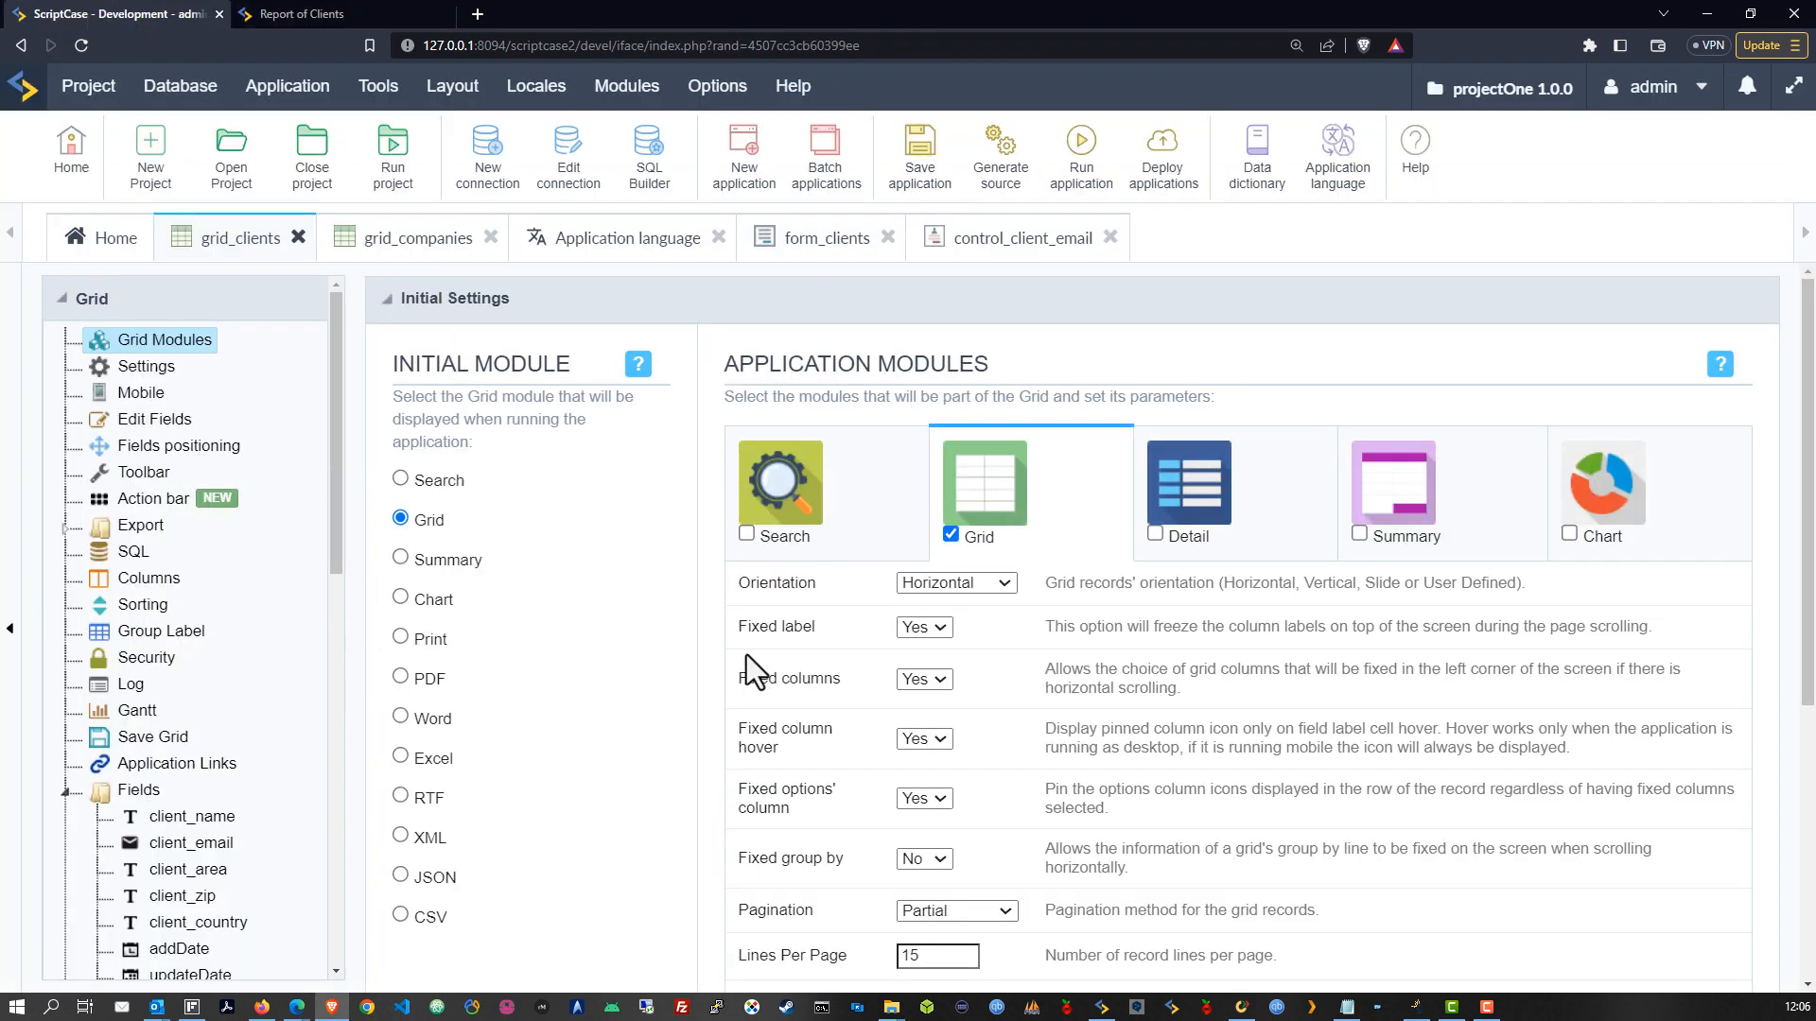
click(133, 419)
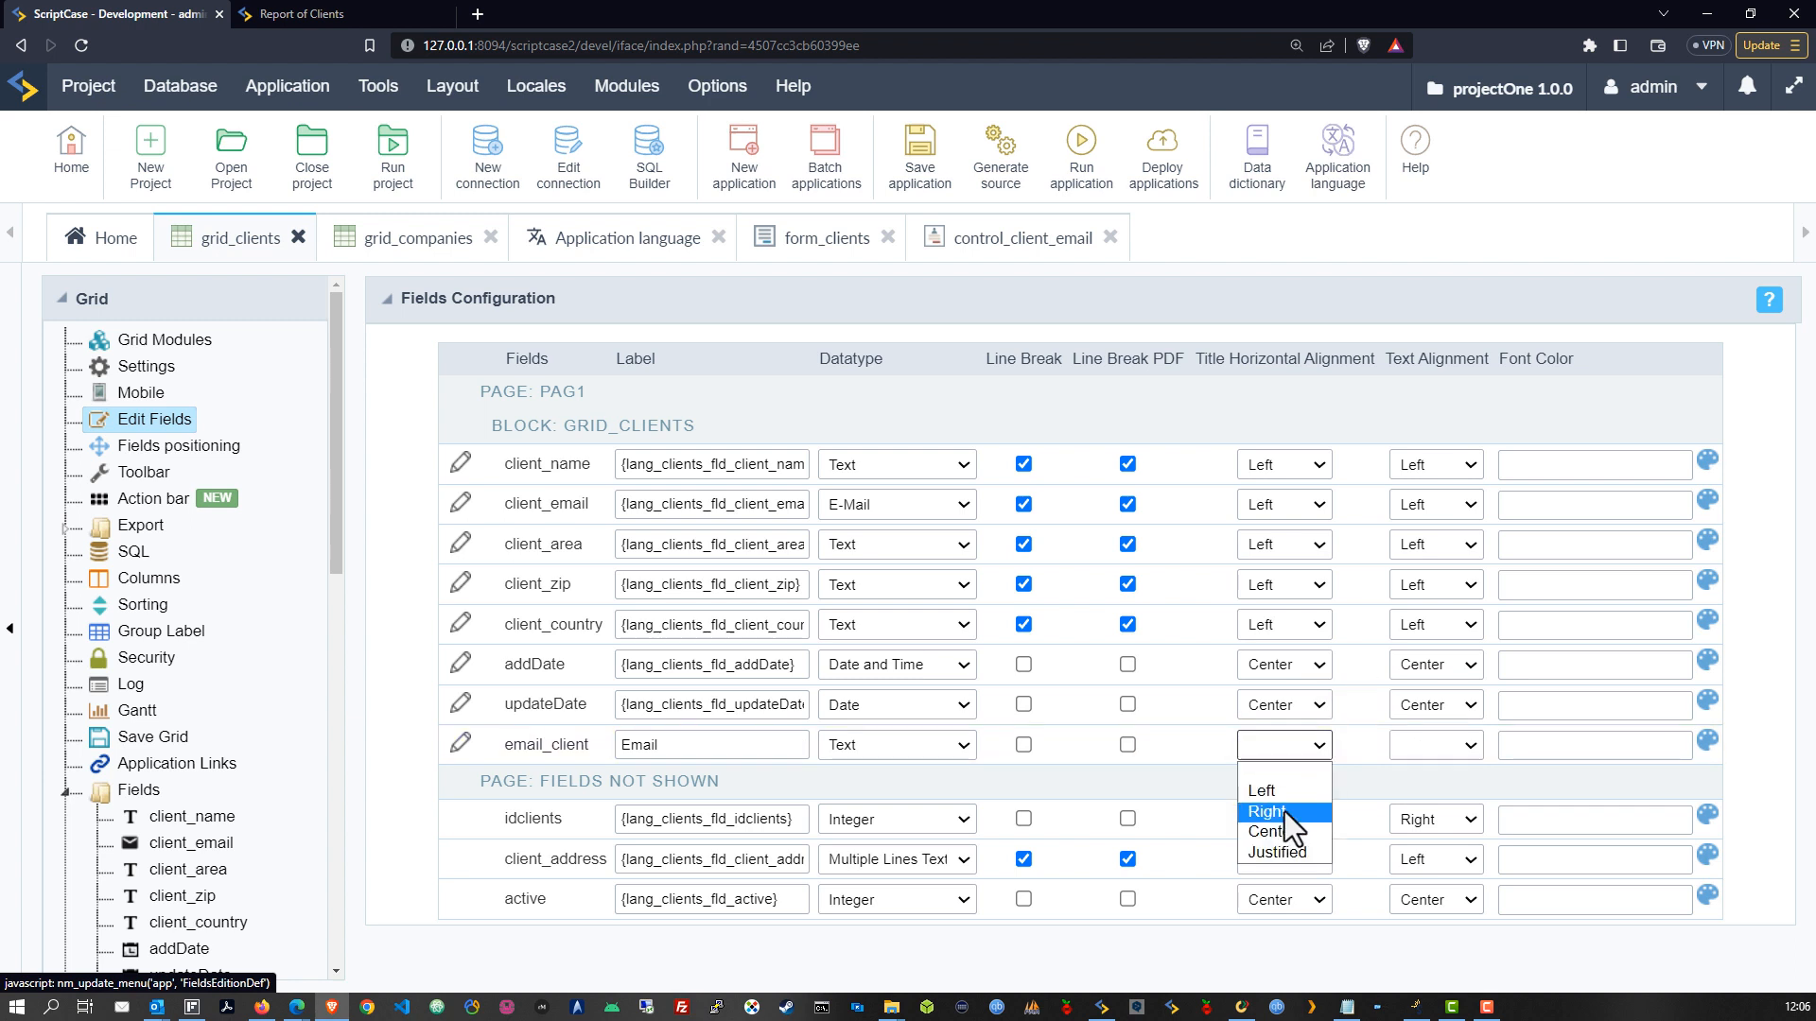
click(1284, 829)
click(1424, 747)
click(1424, 815)
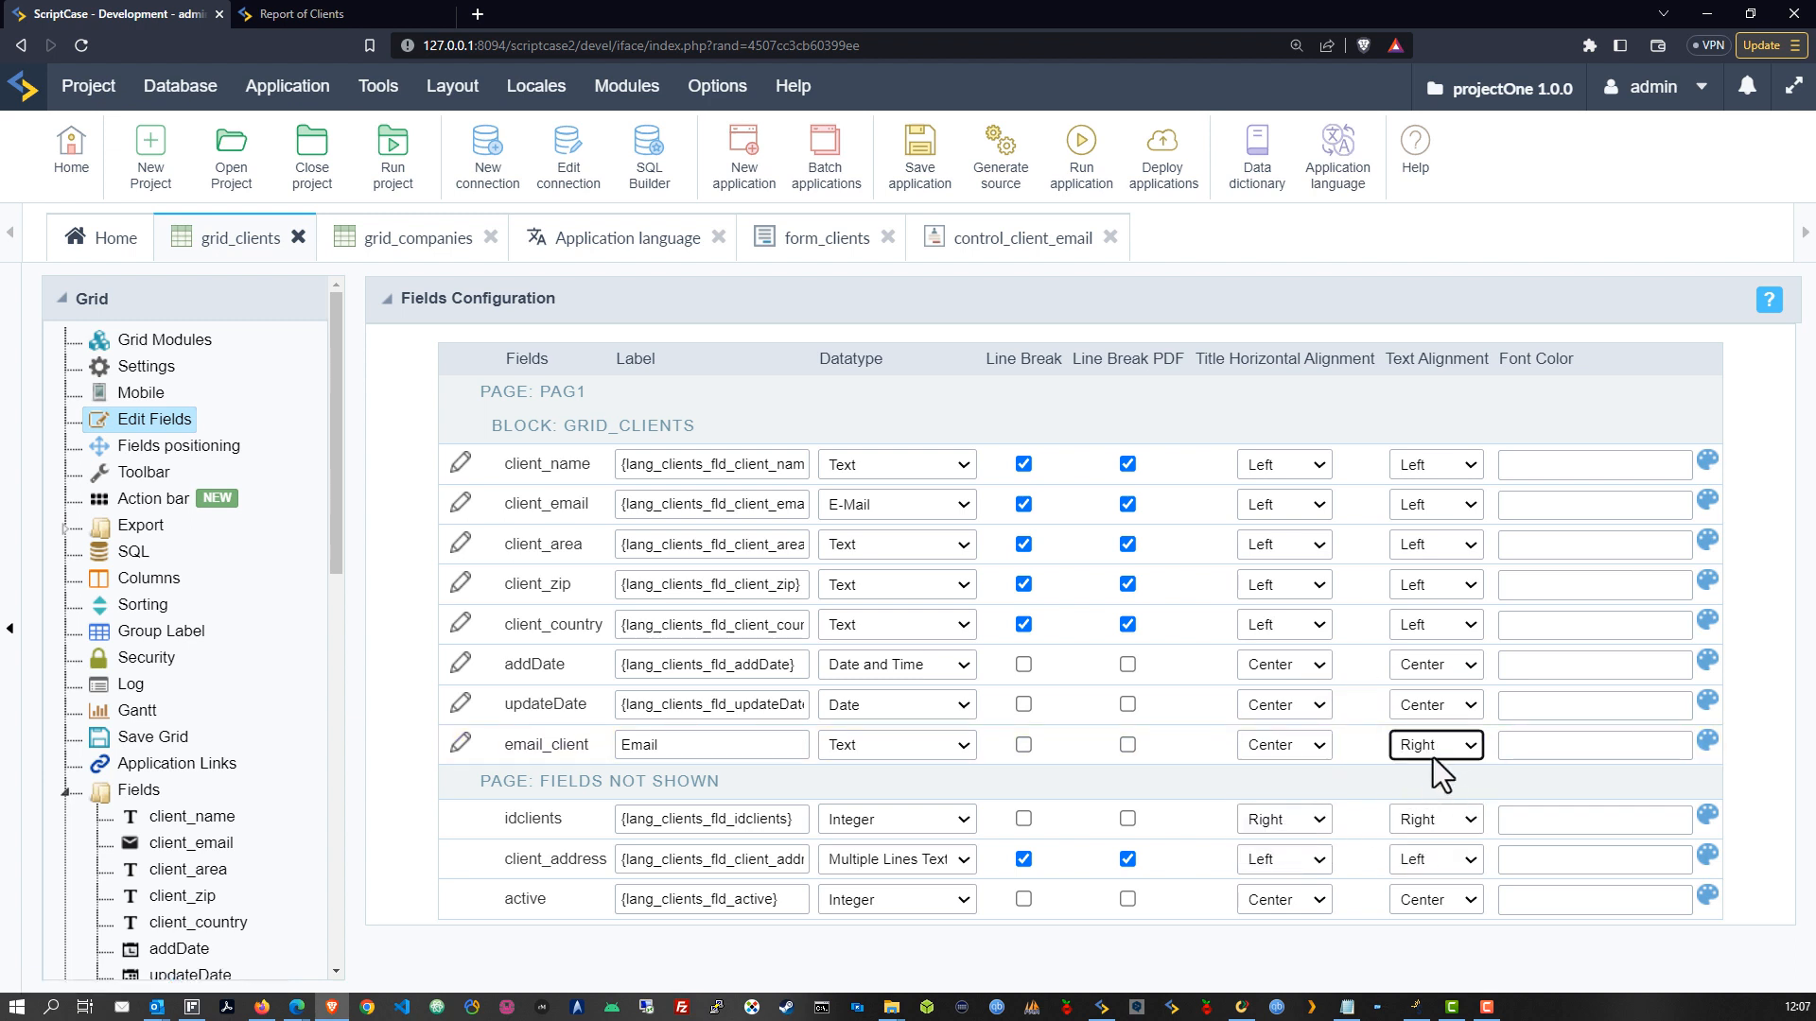
click(1432, 752)
click(1427, 832)
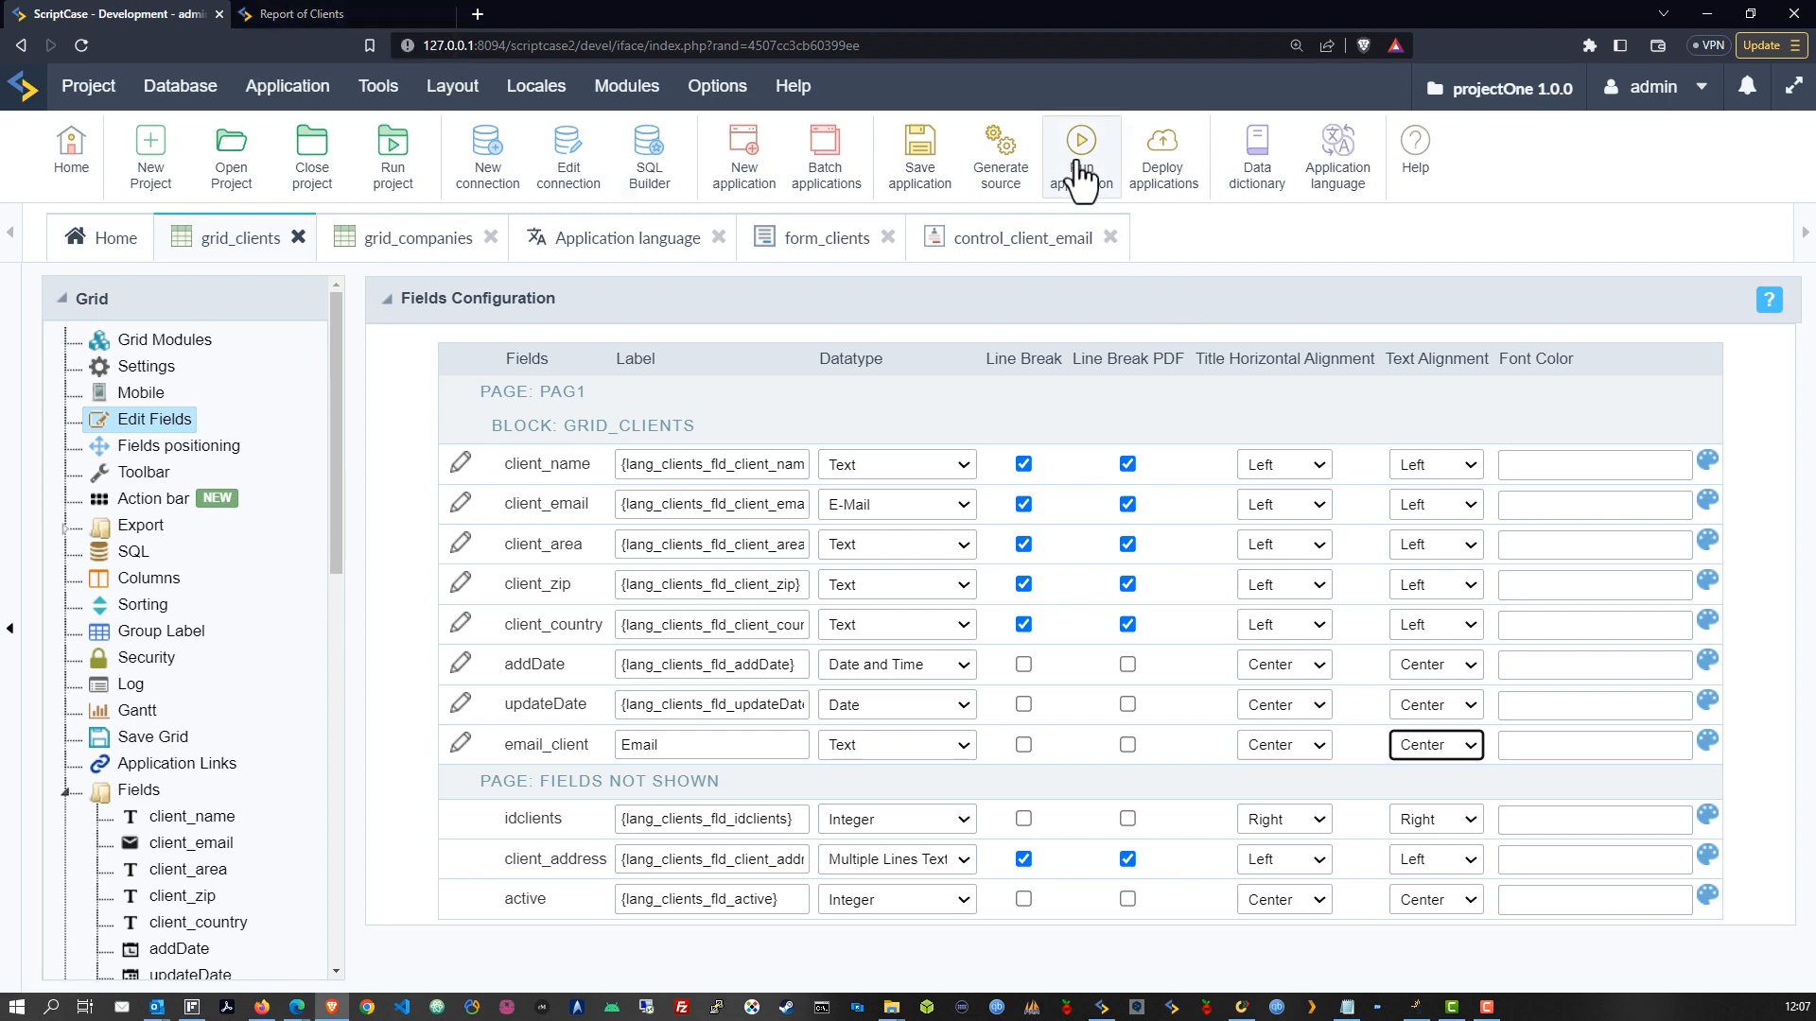
click(919, 147)
Open the send-email form for the first client from the running report and go to its From field
click(388, 15)
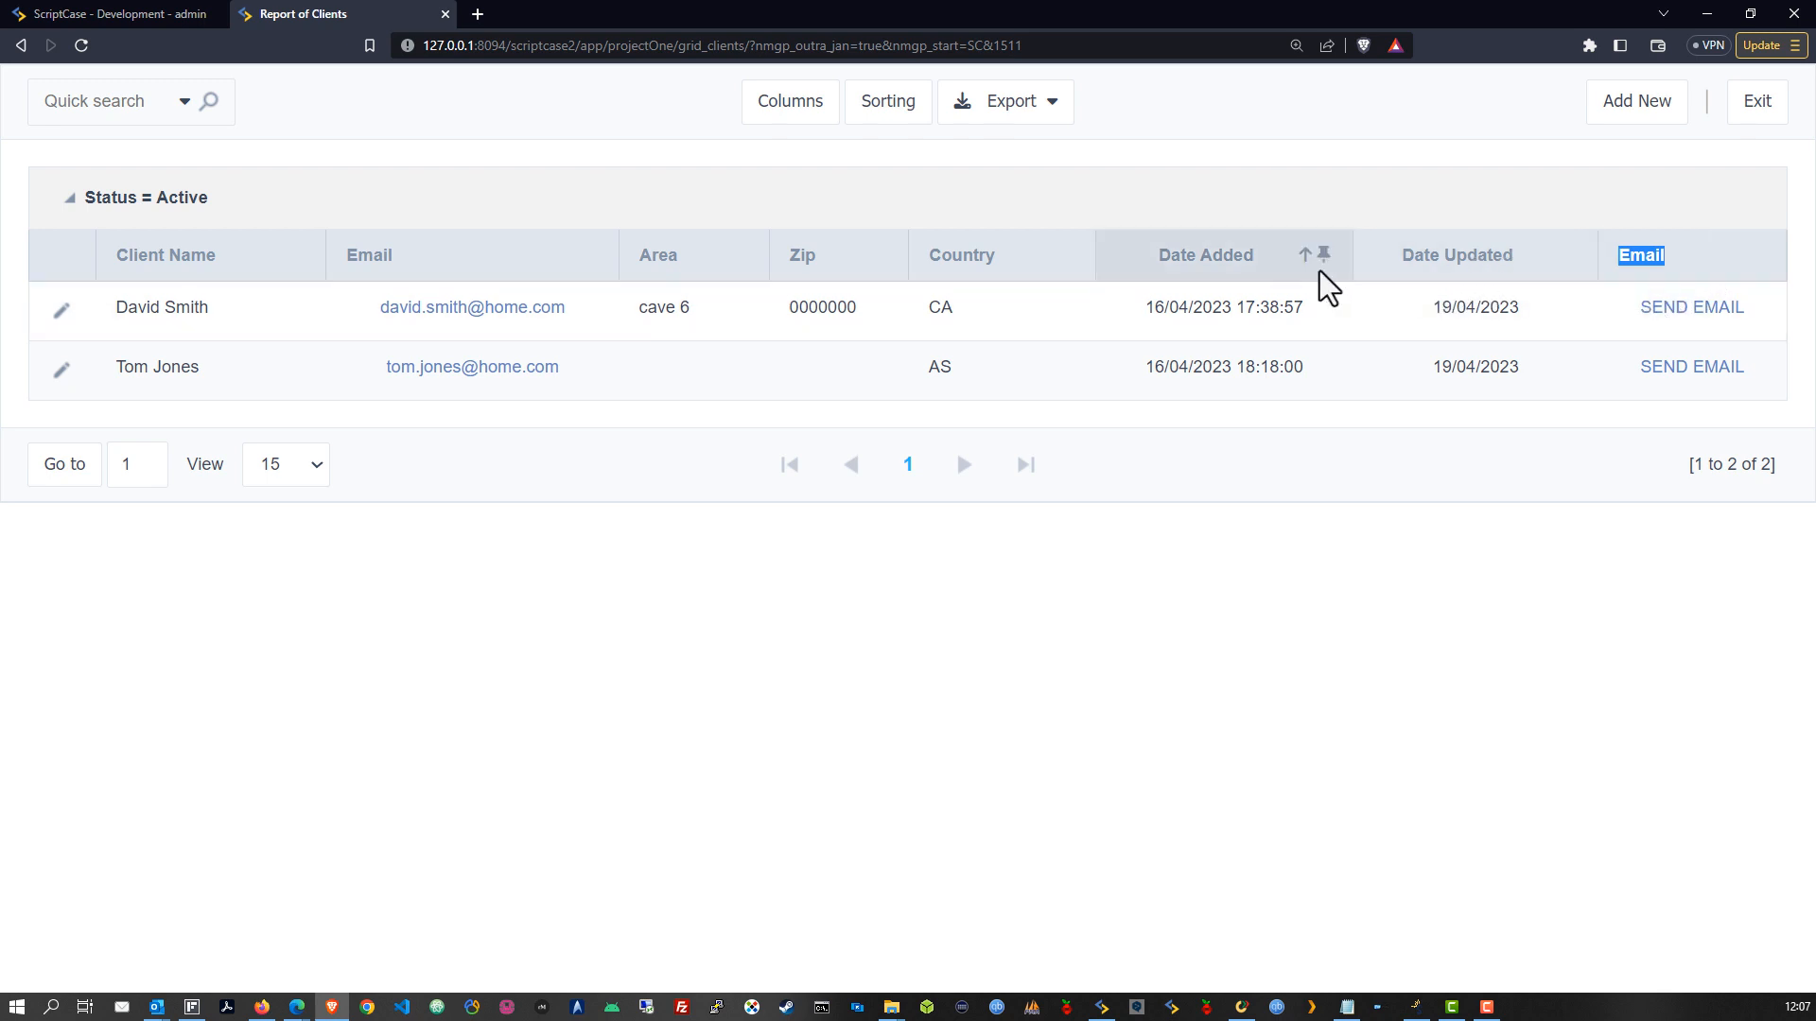
click(1703, 324)
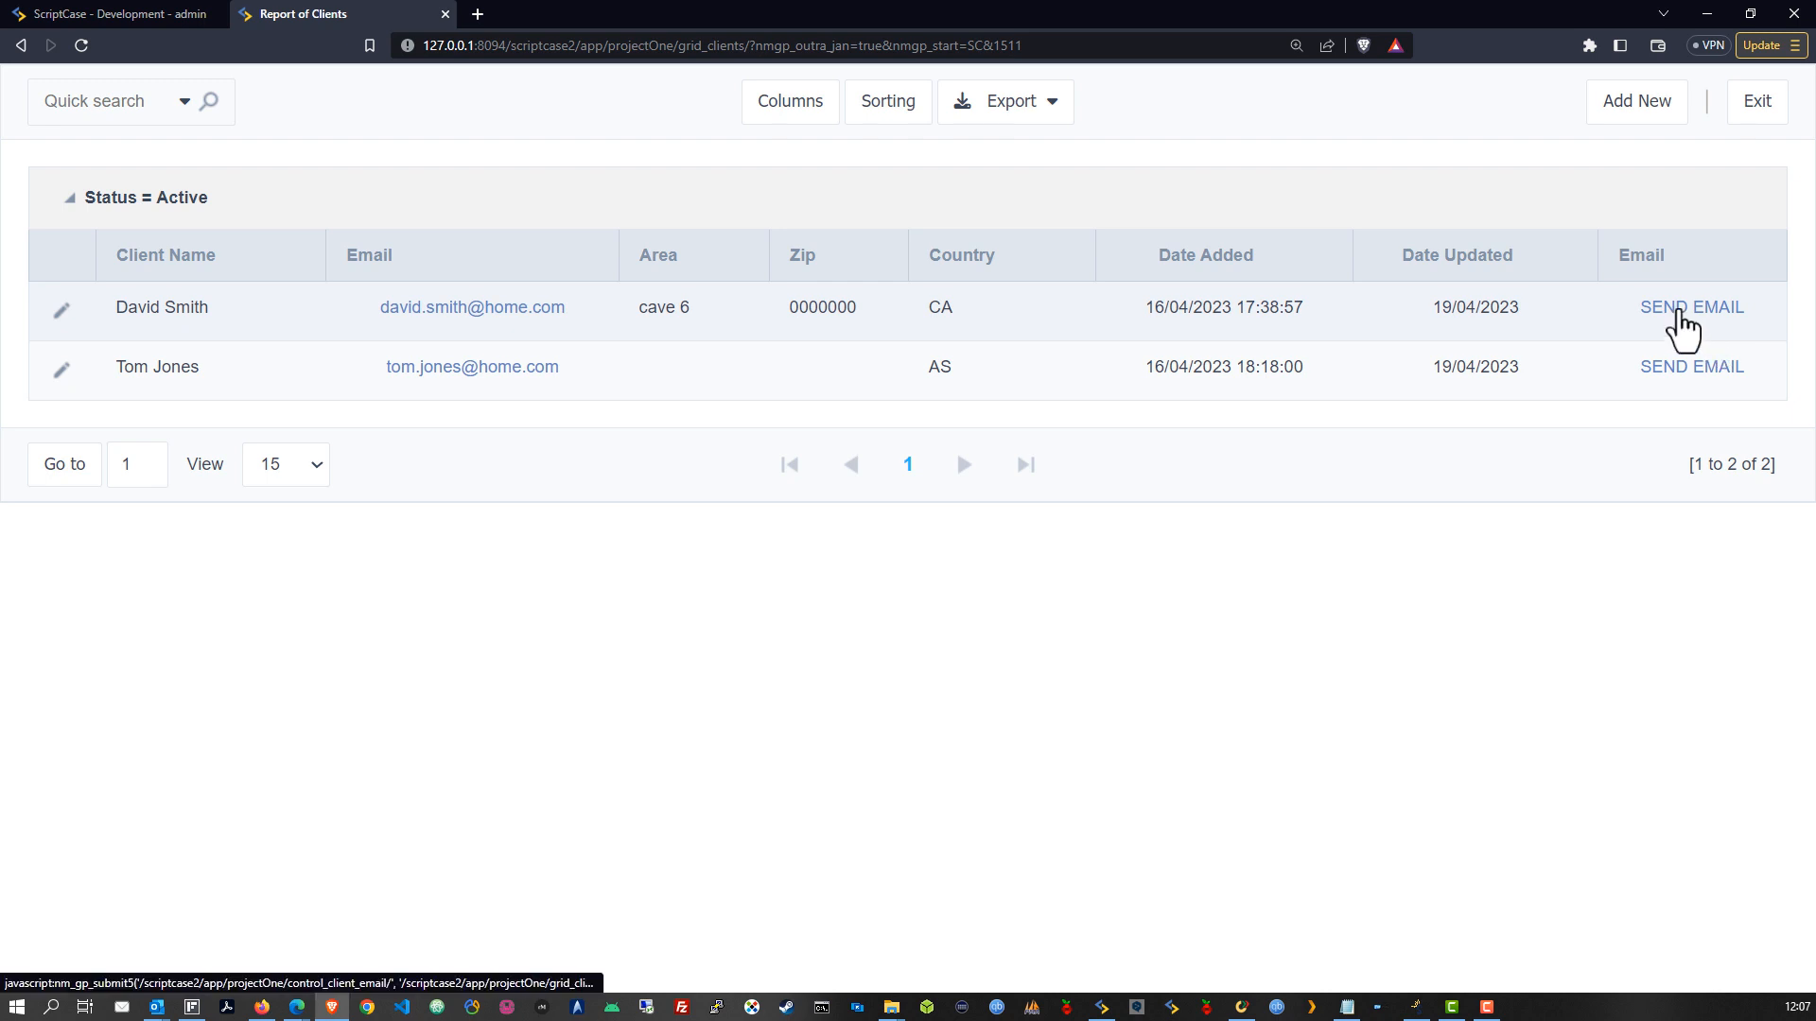
click(1679, 314)
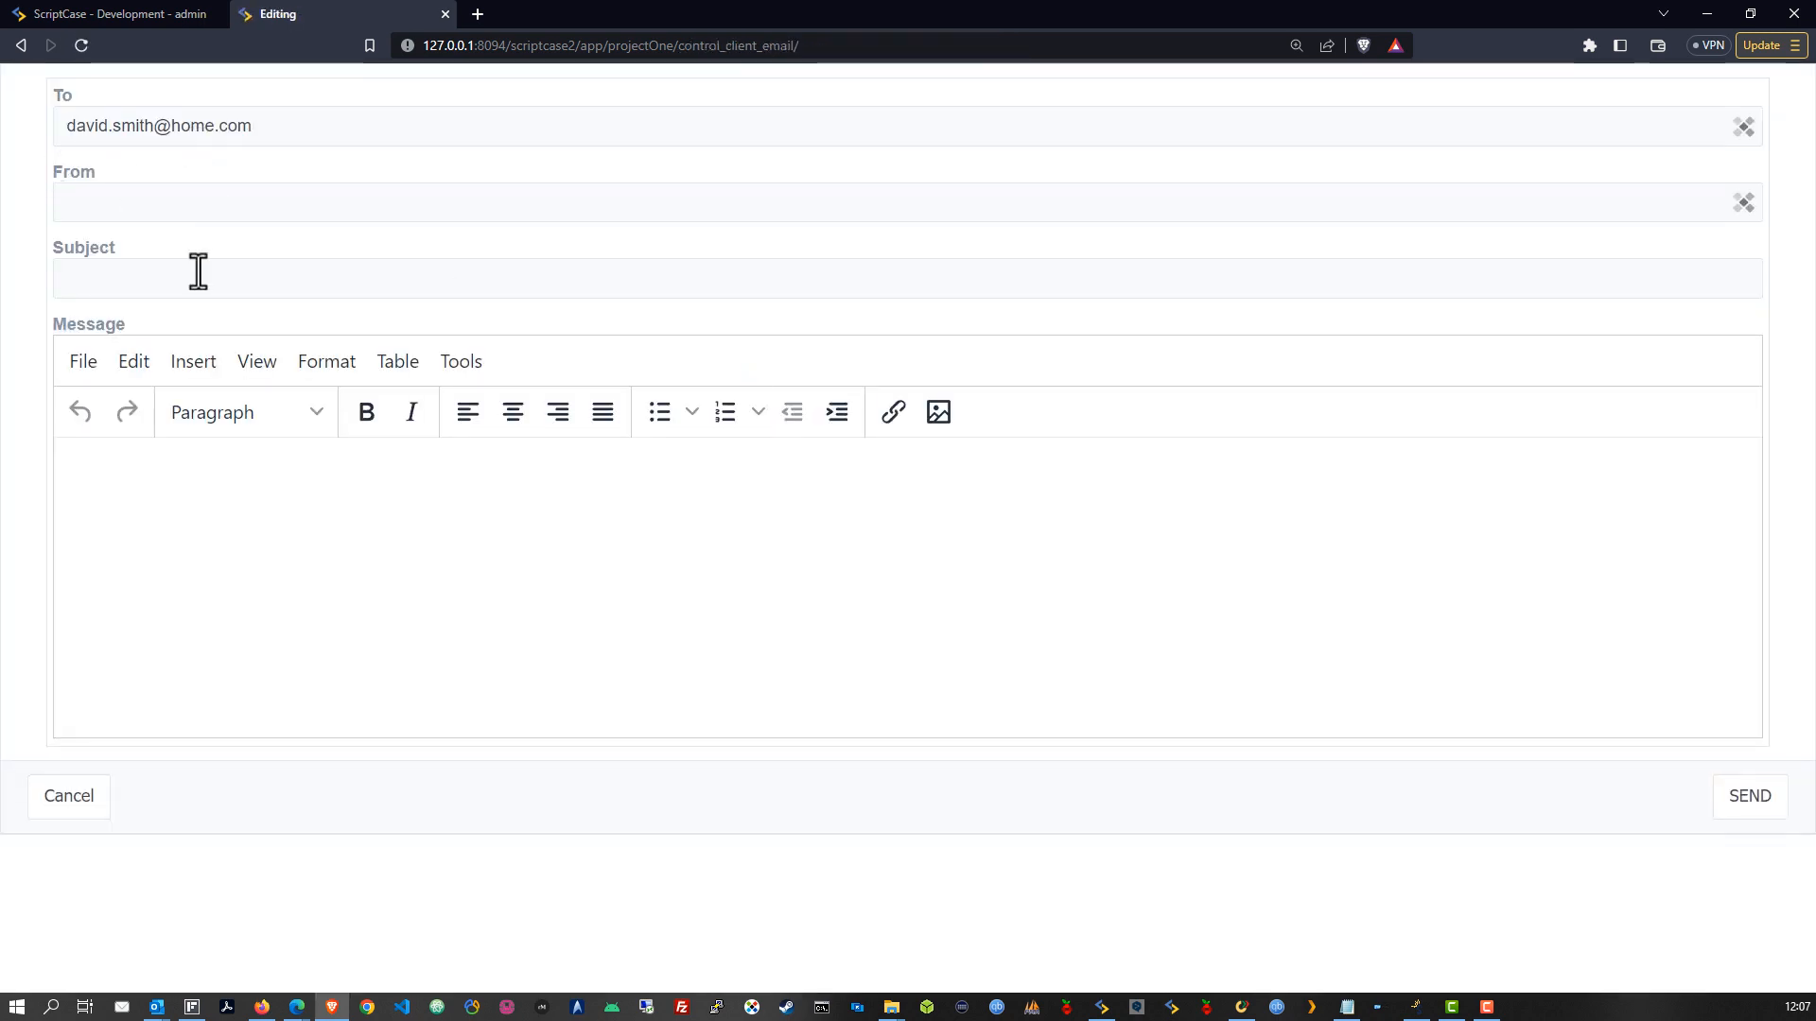
click(87, 201)
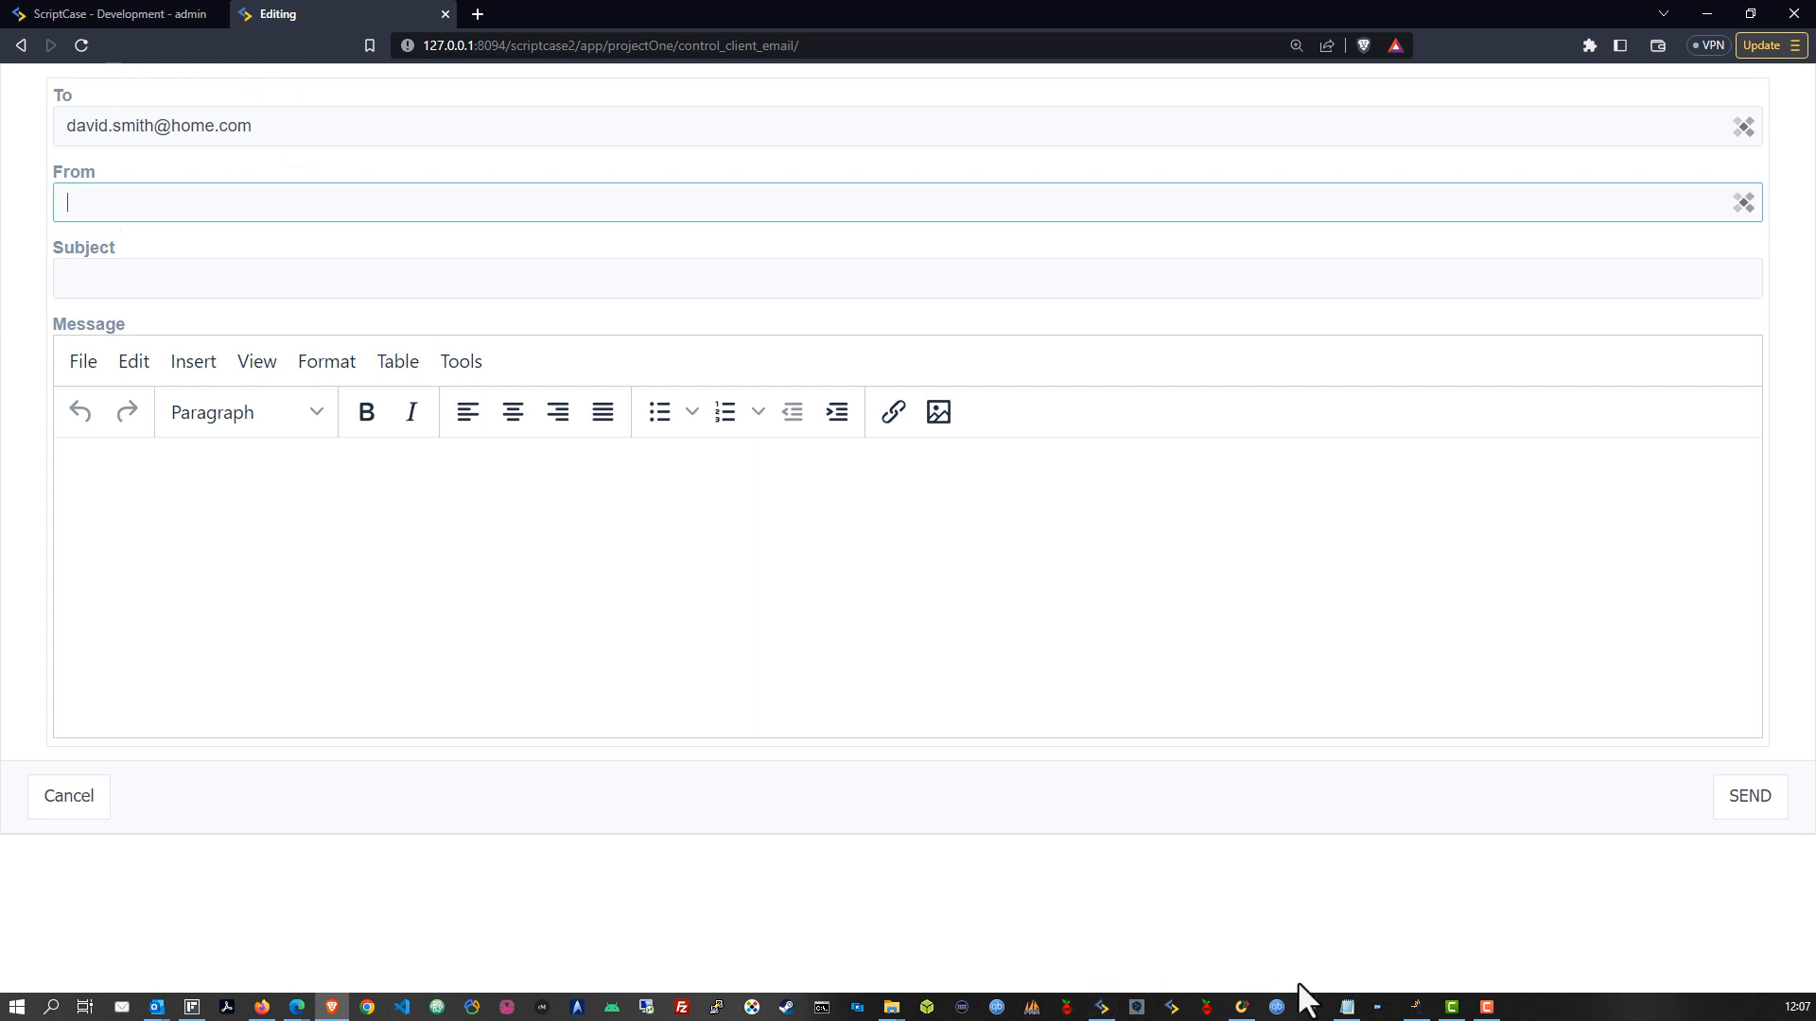
Switch to the project_1_customer_management drawing and copy the Client & Companies Reference Table box from Process-1 to Process-2, shifting it slightly left
click(1416, 1006)
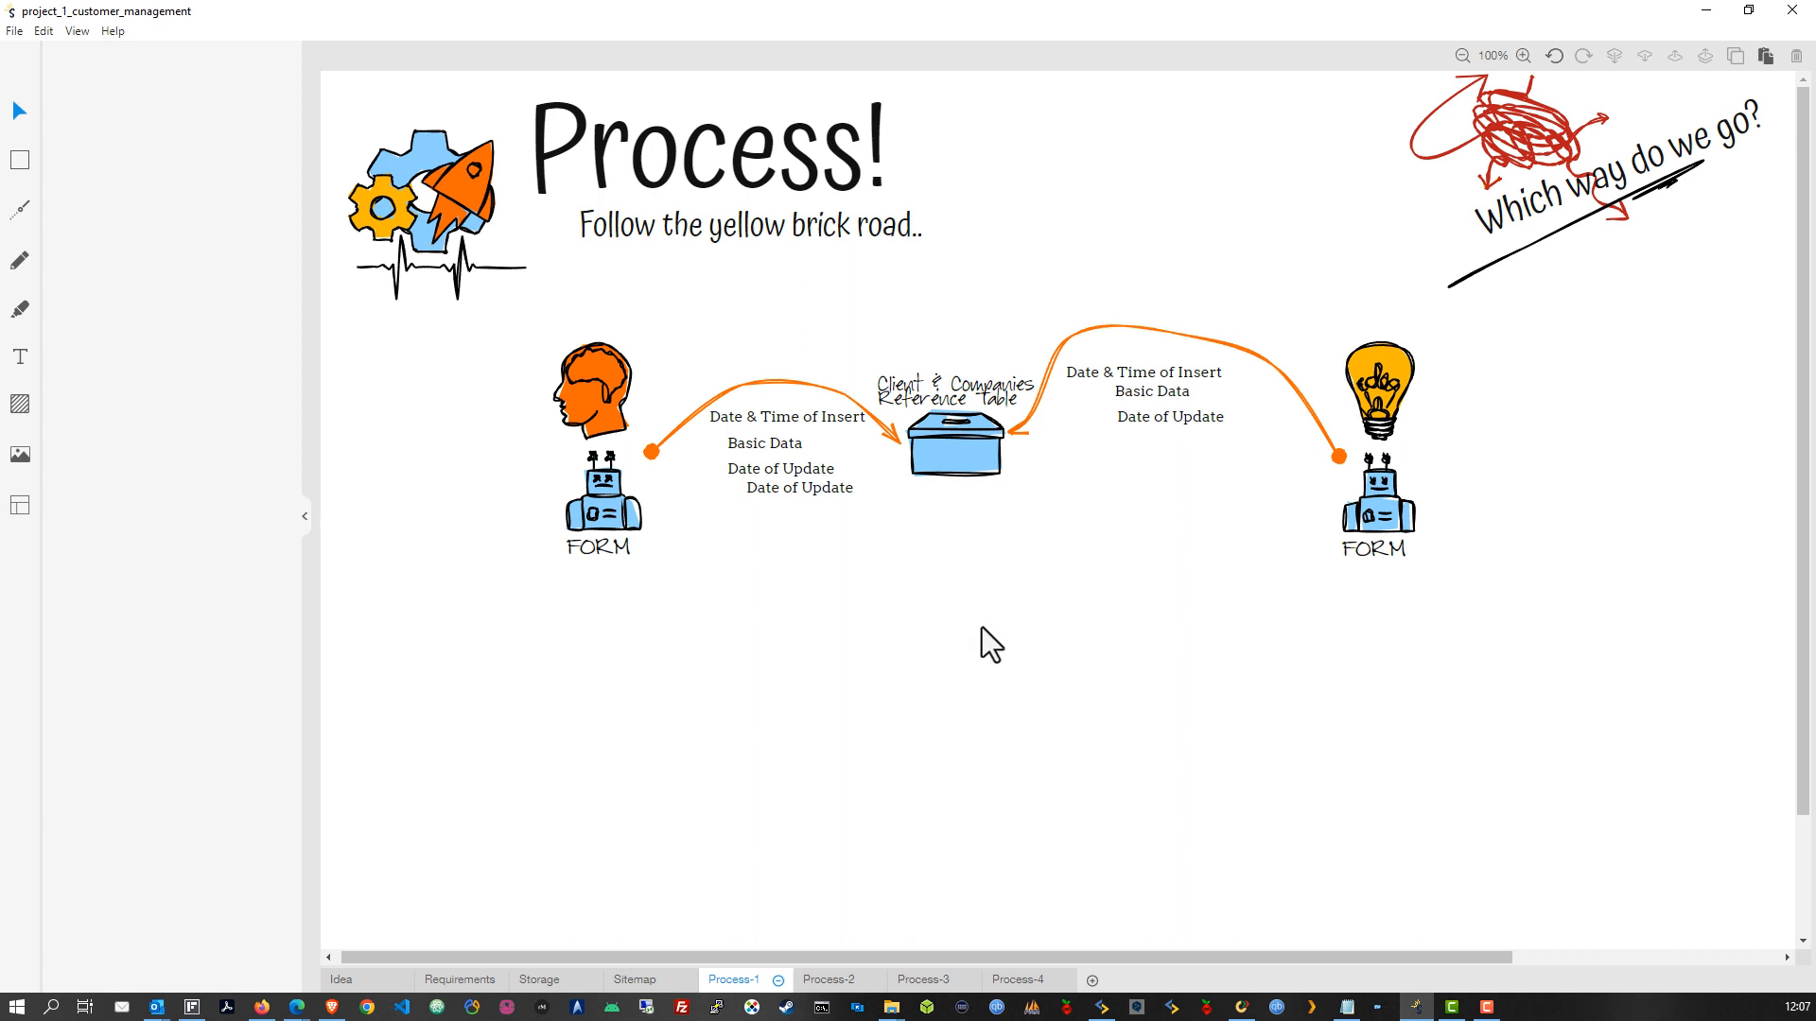
click(957, 470)
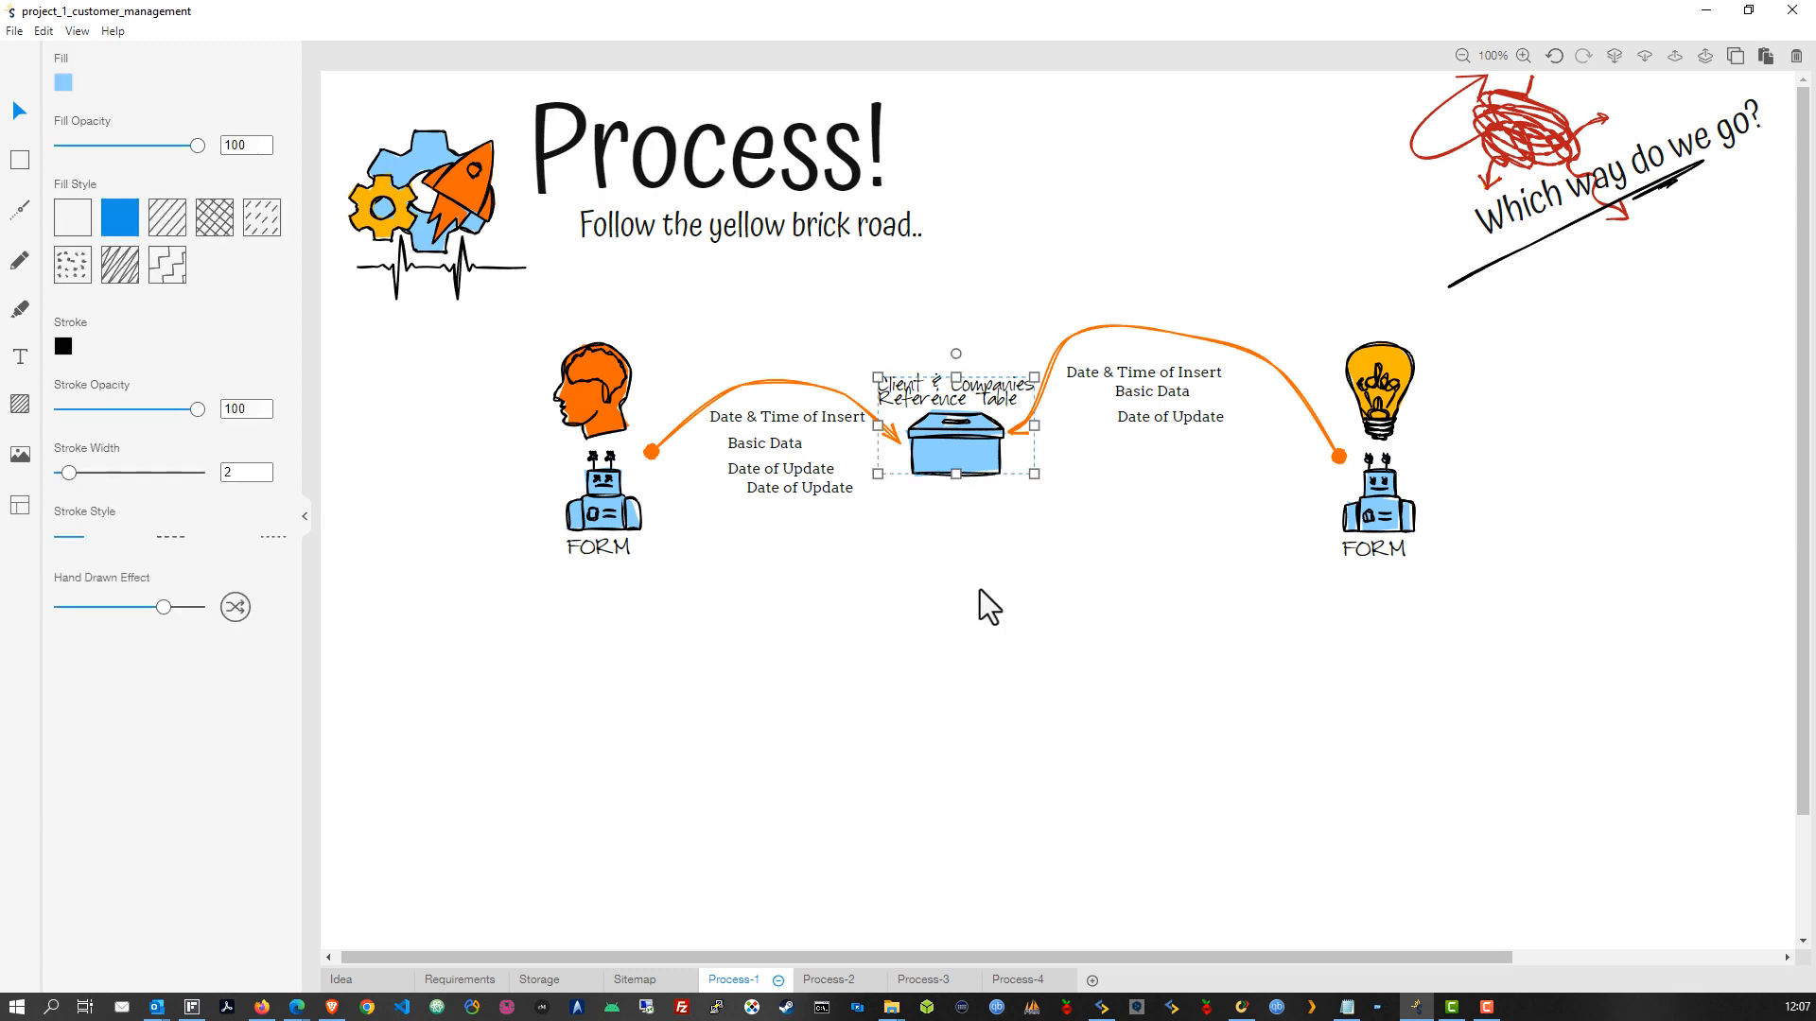
click(852, 984)
key(ctrl+v)
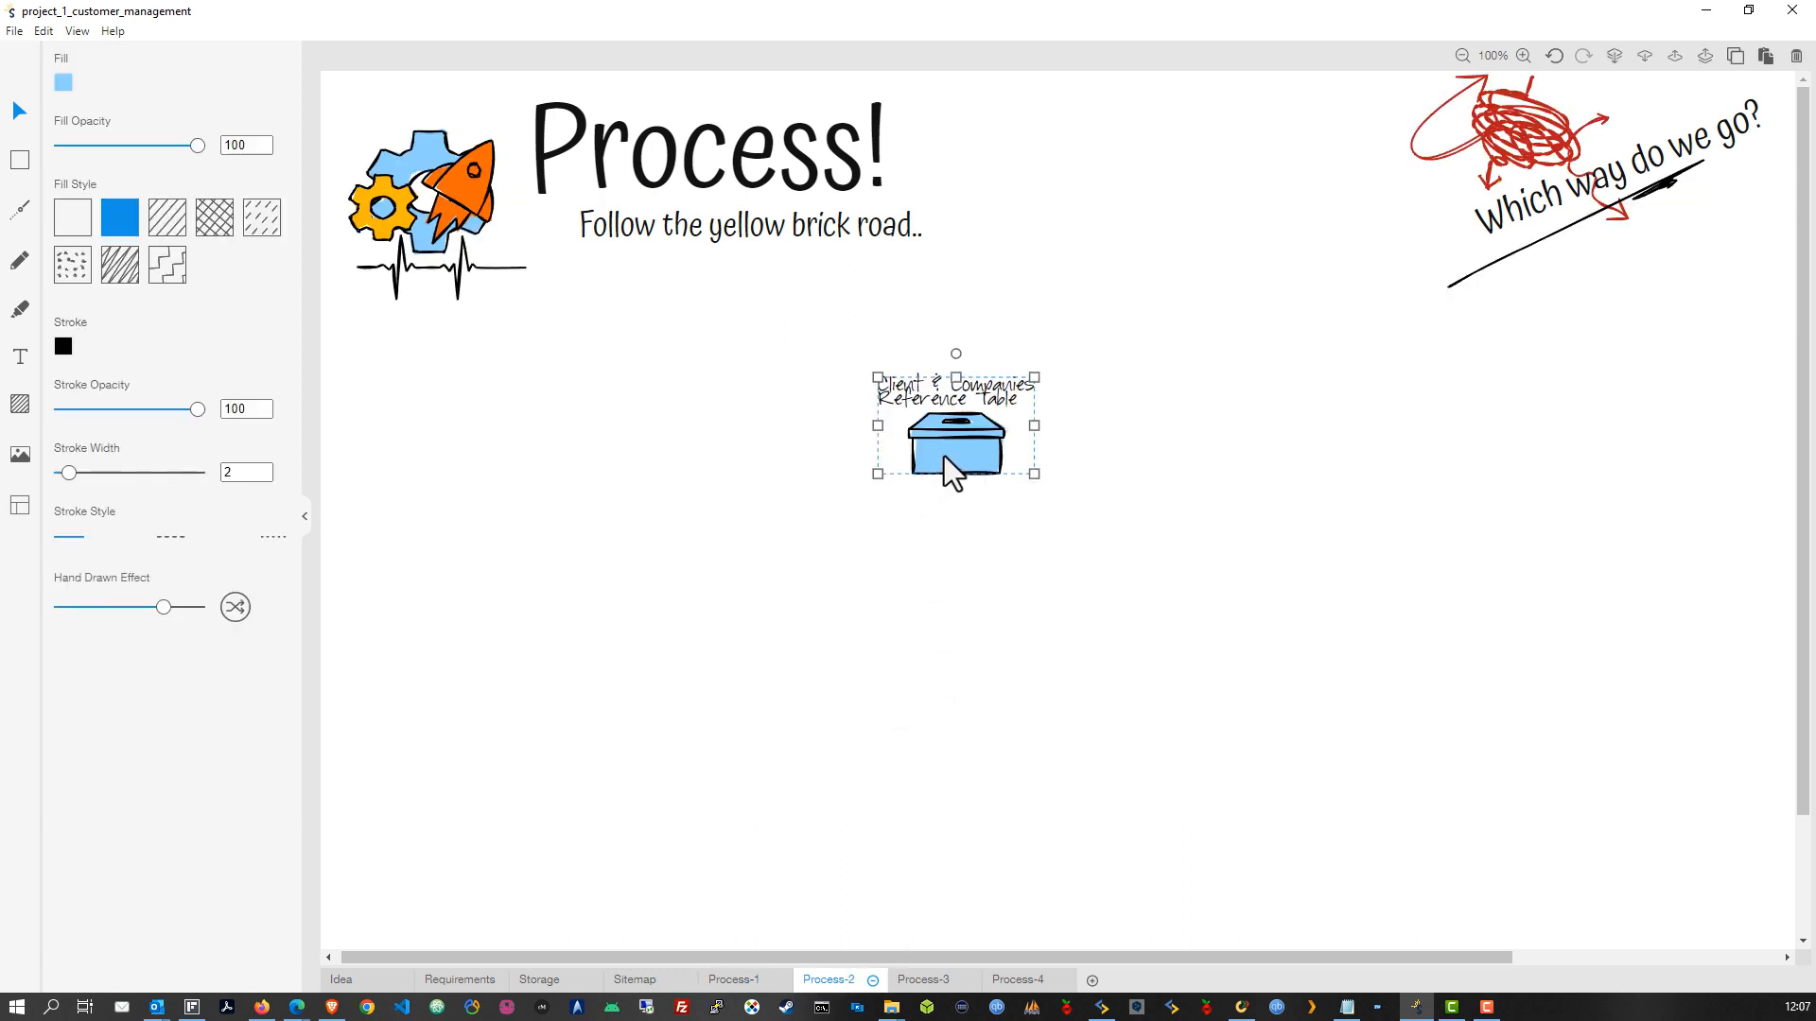
drag(944, 467, 797, 496)
click(883, 608)
Ungroup the pasted reference table box on Process-2 so its label and box are separate objects
click(809, 437)
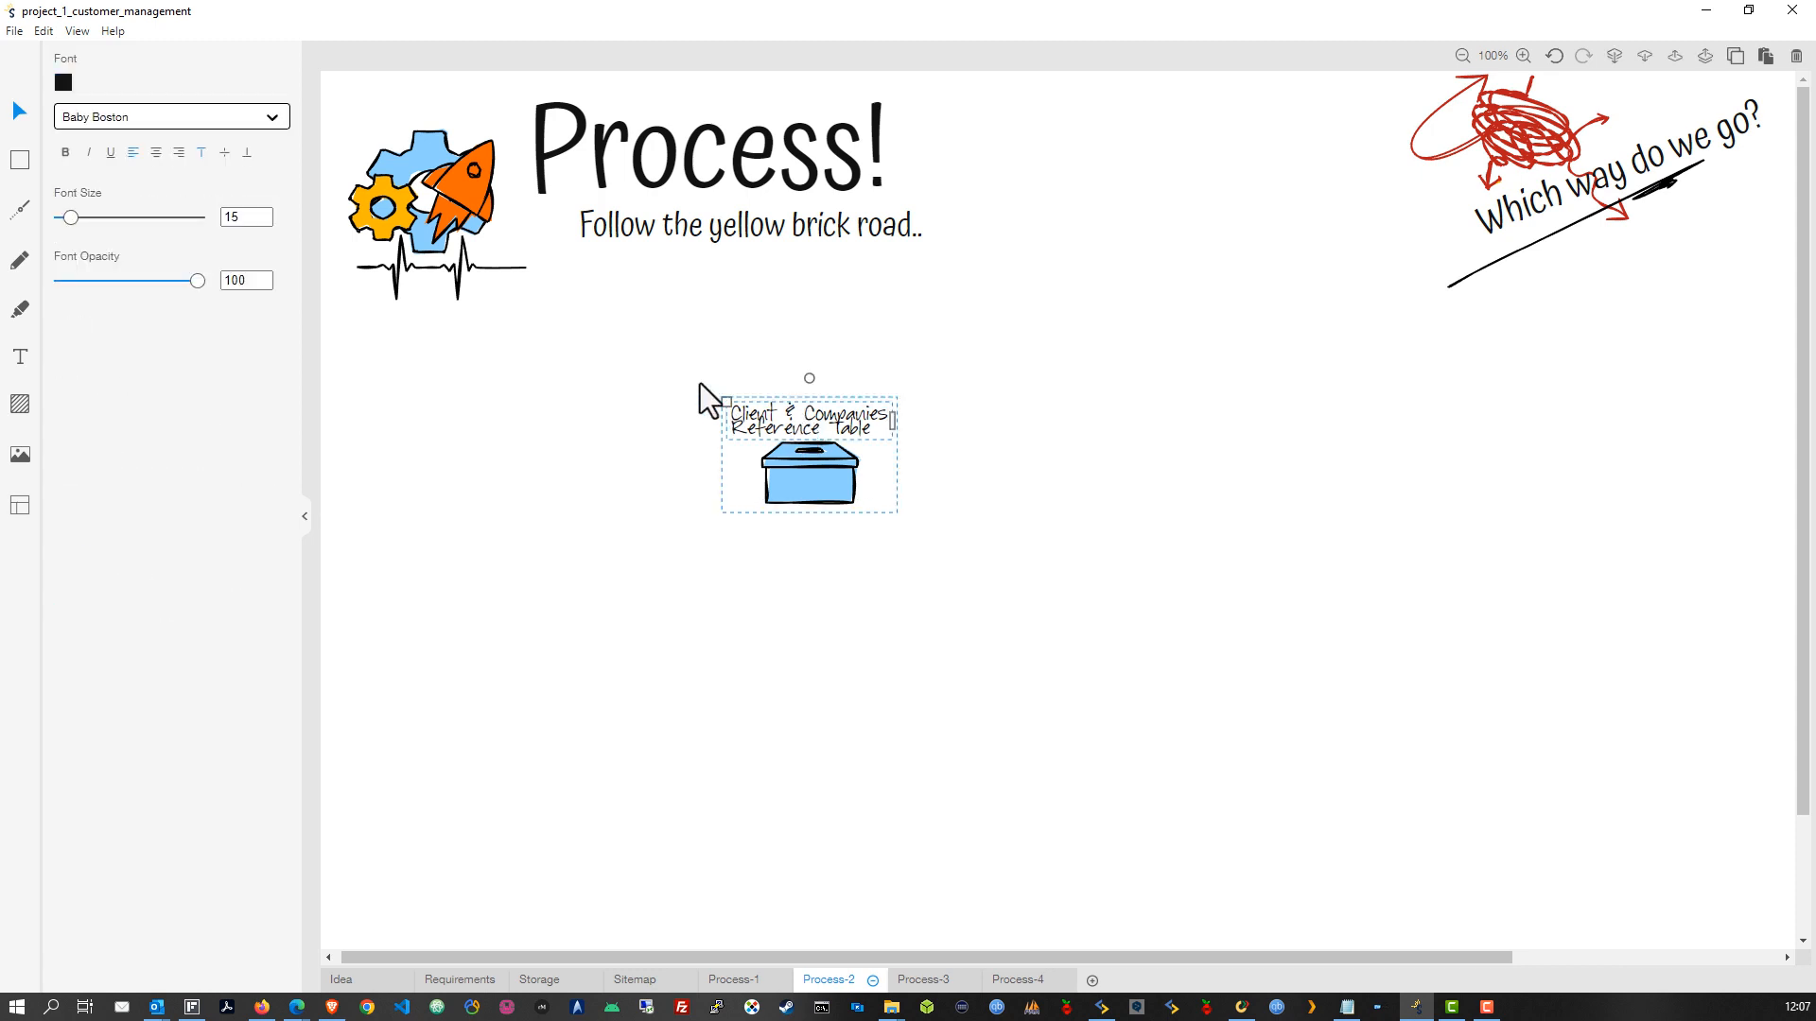
click(678, 365)
drag(678, 365, 927, 568)
right_click(836, 469)
drag(712, 359, 861, 485)
click(785, 441)
right_click(805, 443)
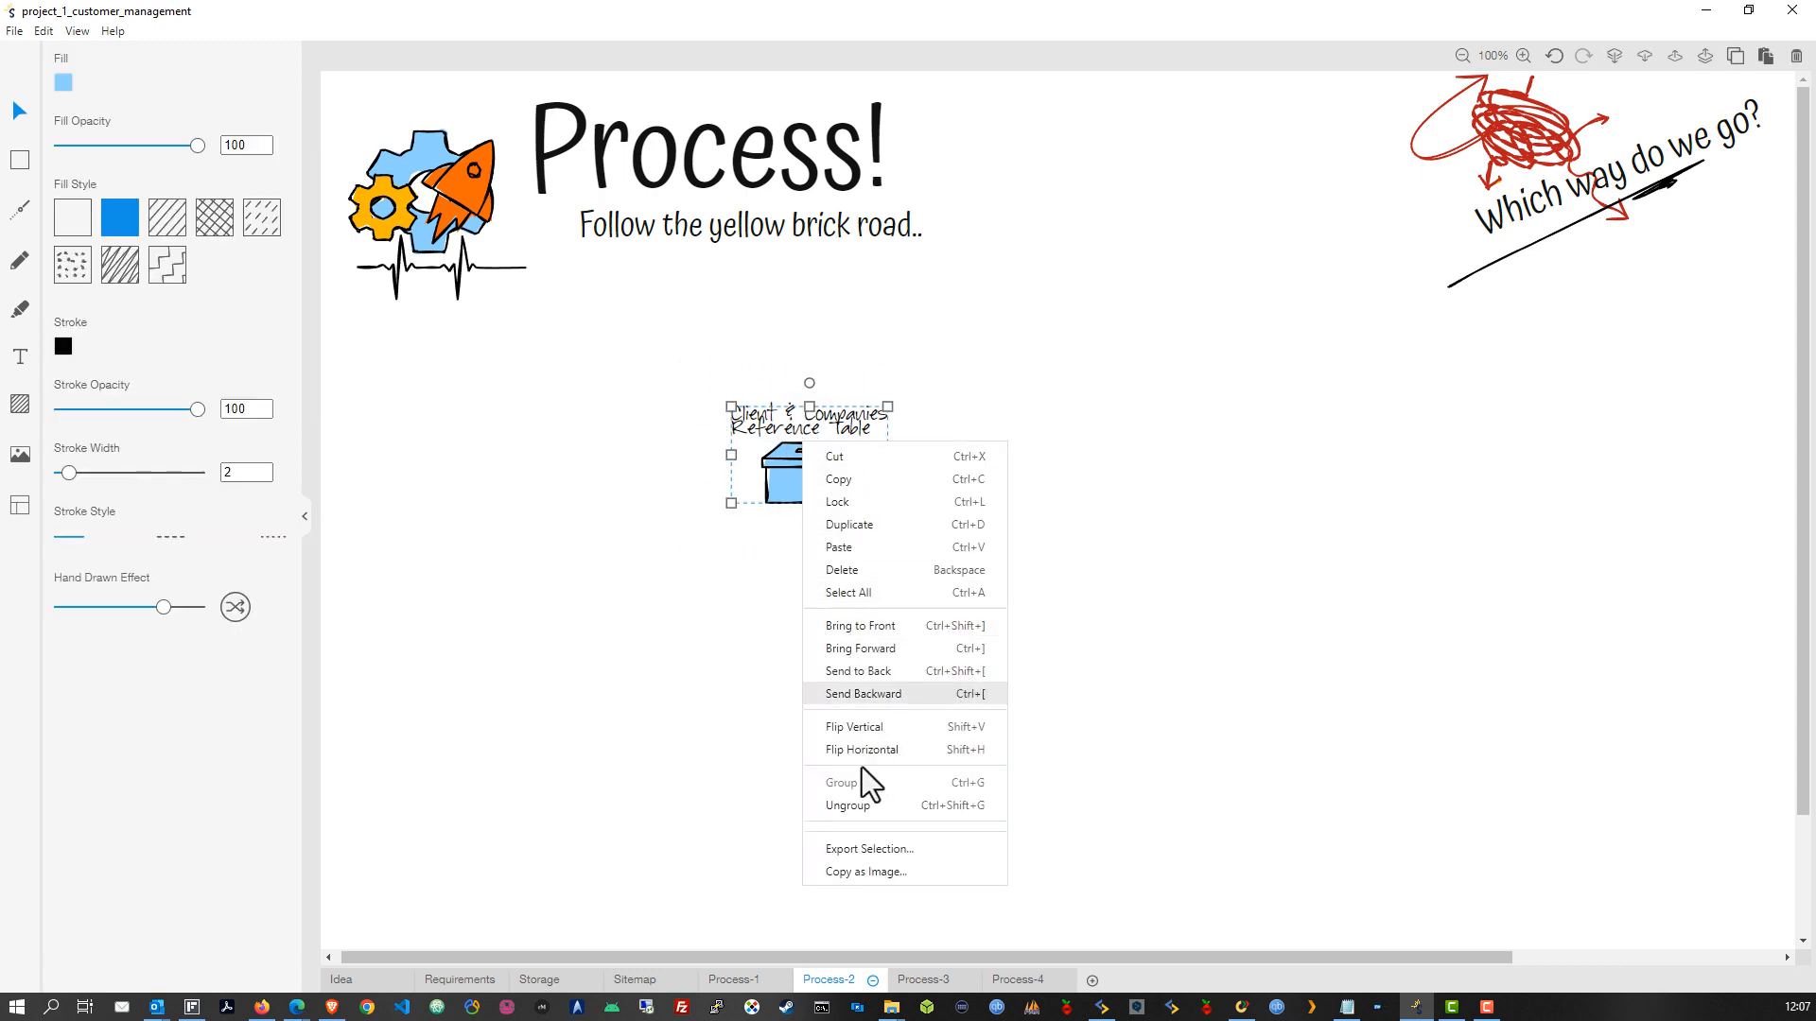
click(846, 807)
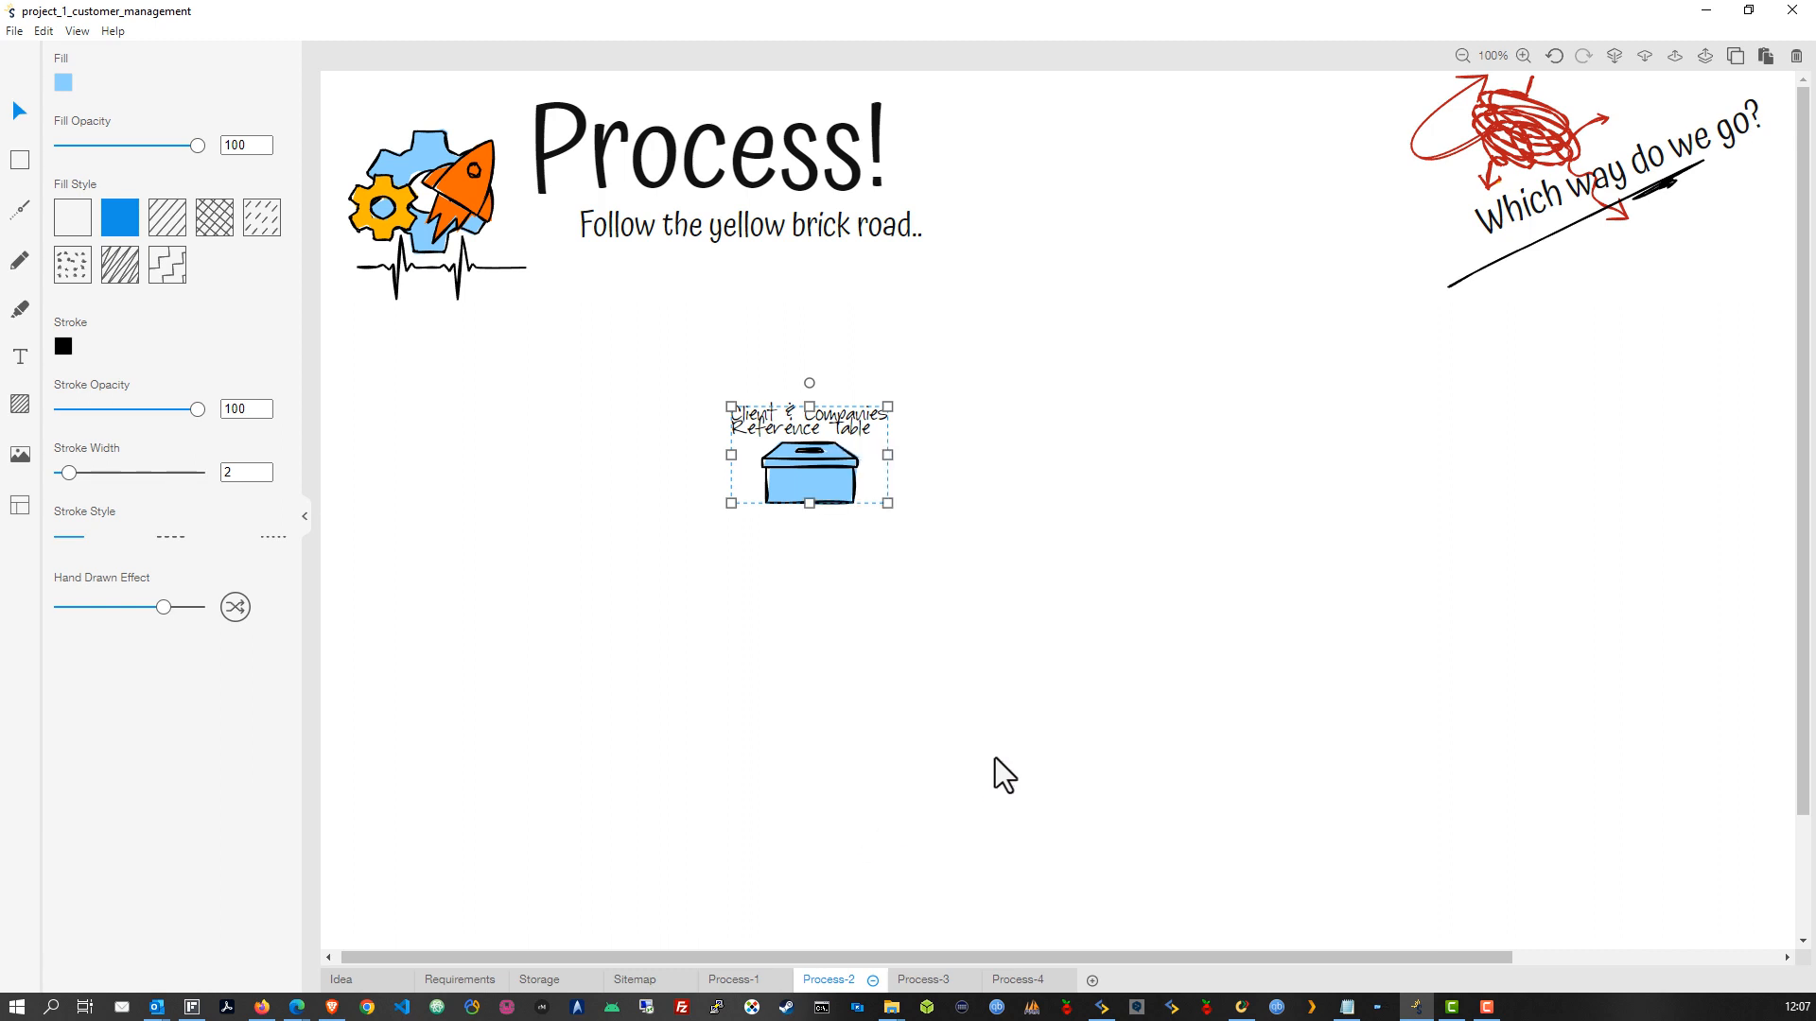
Change the box's label to "Email Sent Log" and center it just above the box
click(777, 426)
key(ctrl+a)
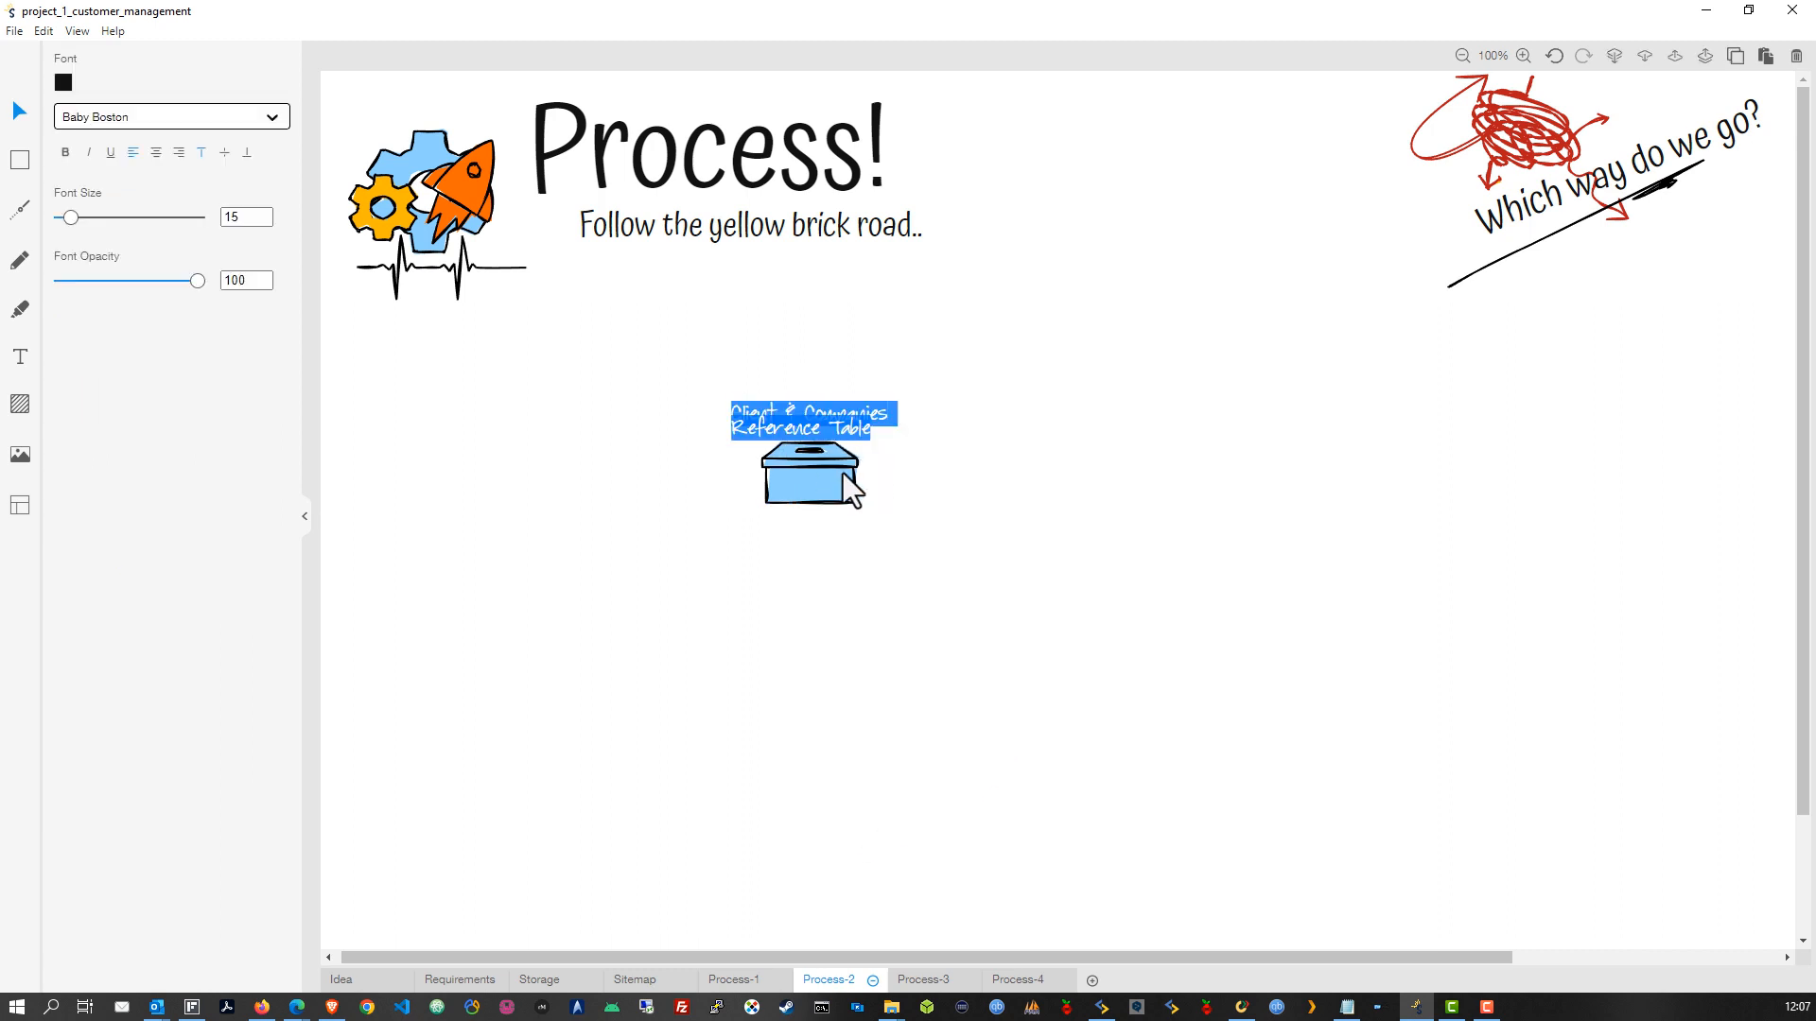
text(Email )
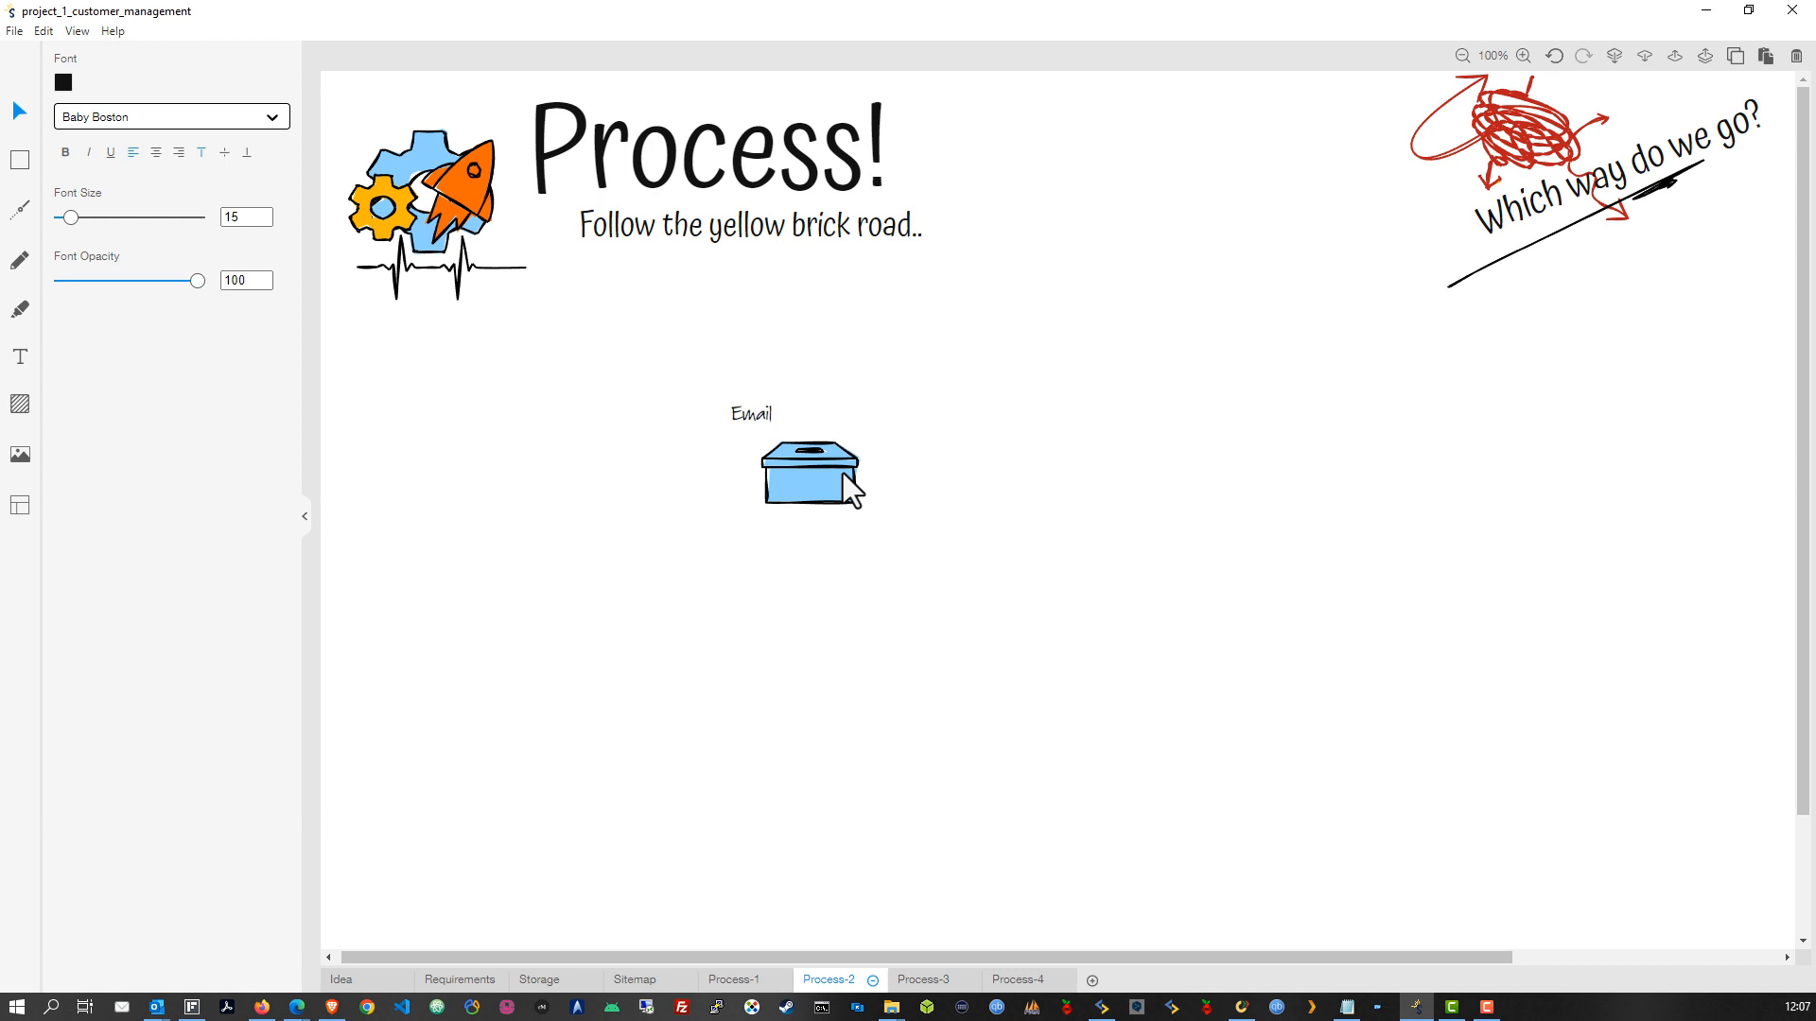
text(Log)
key(Left)
key(Left)
key(Left)
text(Sent)
key(Escape)
drag(800, 413, 812, 420)
click(878, 486)
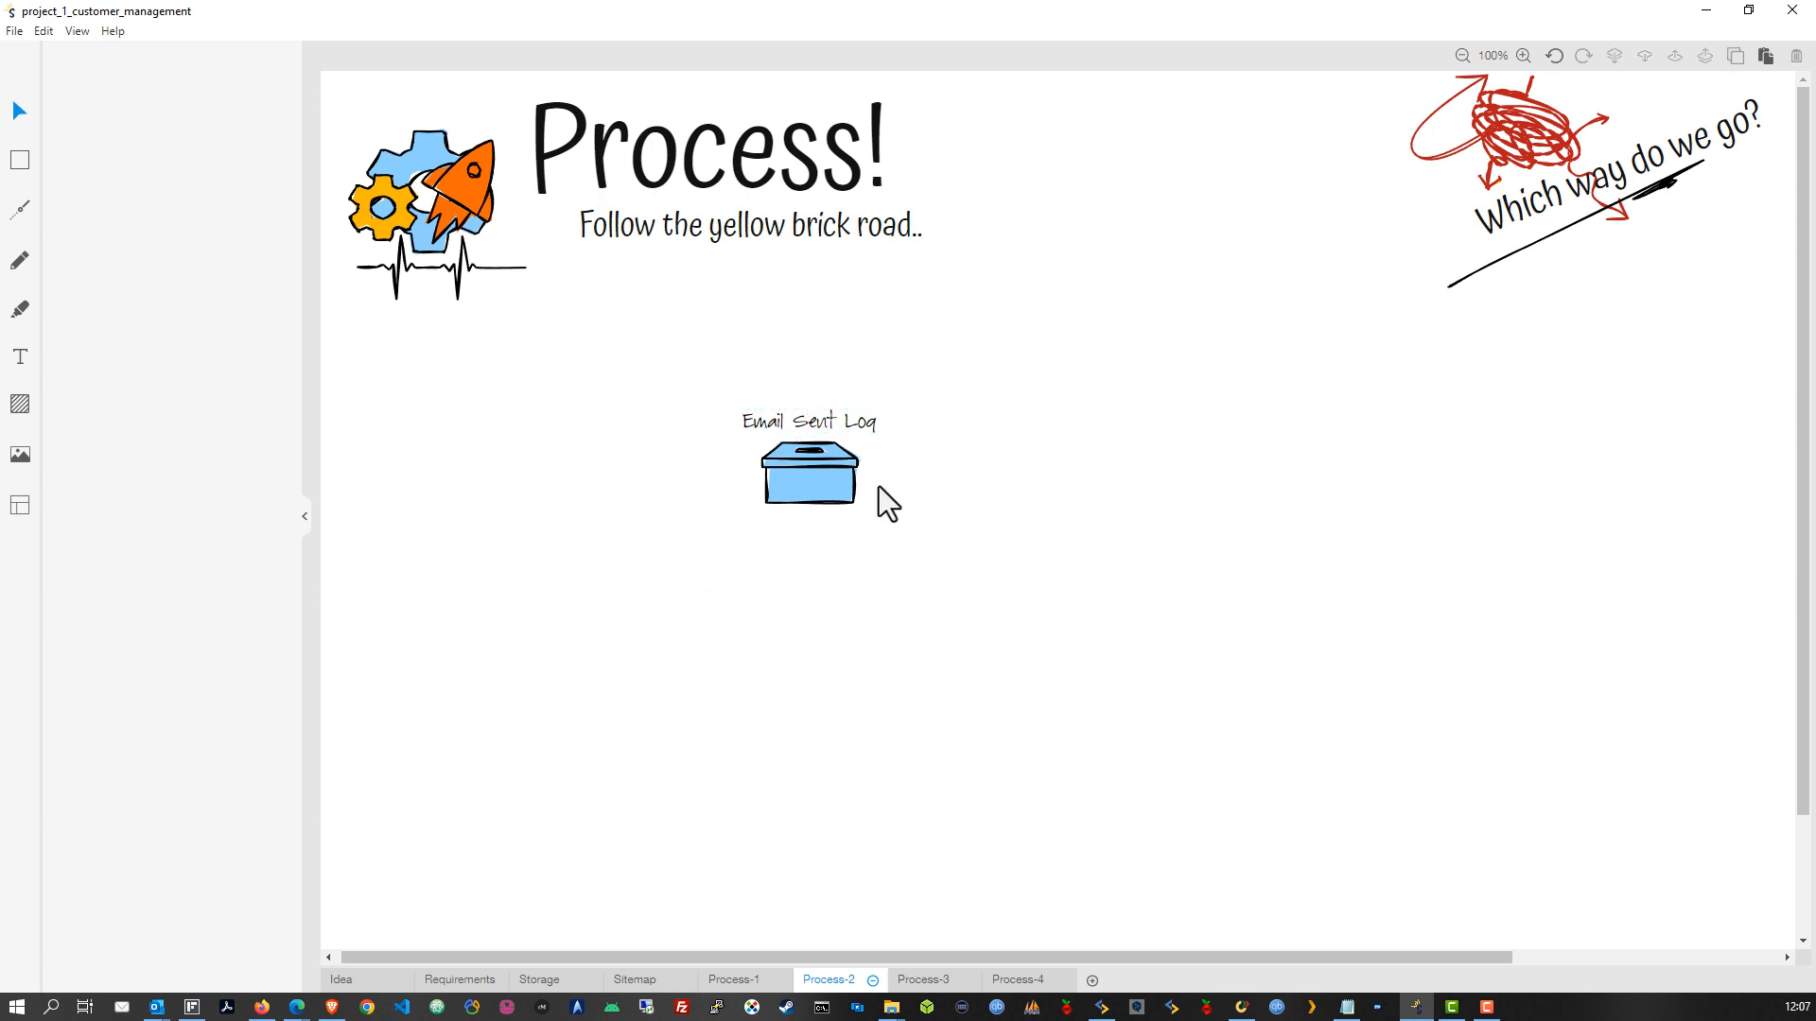
Group the Email Sent Log label with its box and move the group further left below the Process heading
drag(933, 632, 932, 631)
right_click(830, 465)
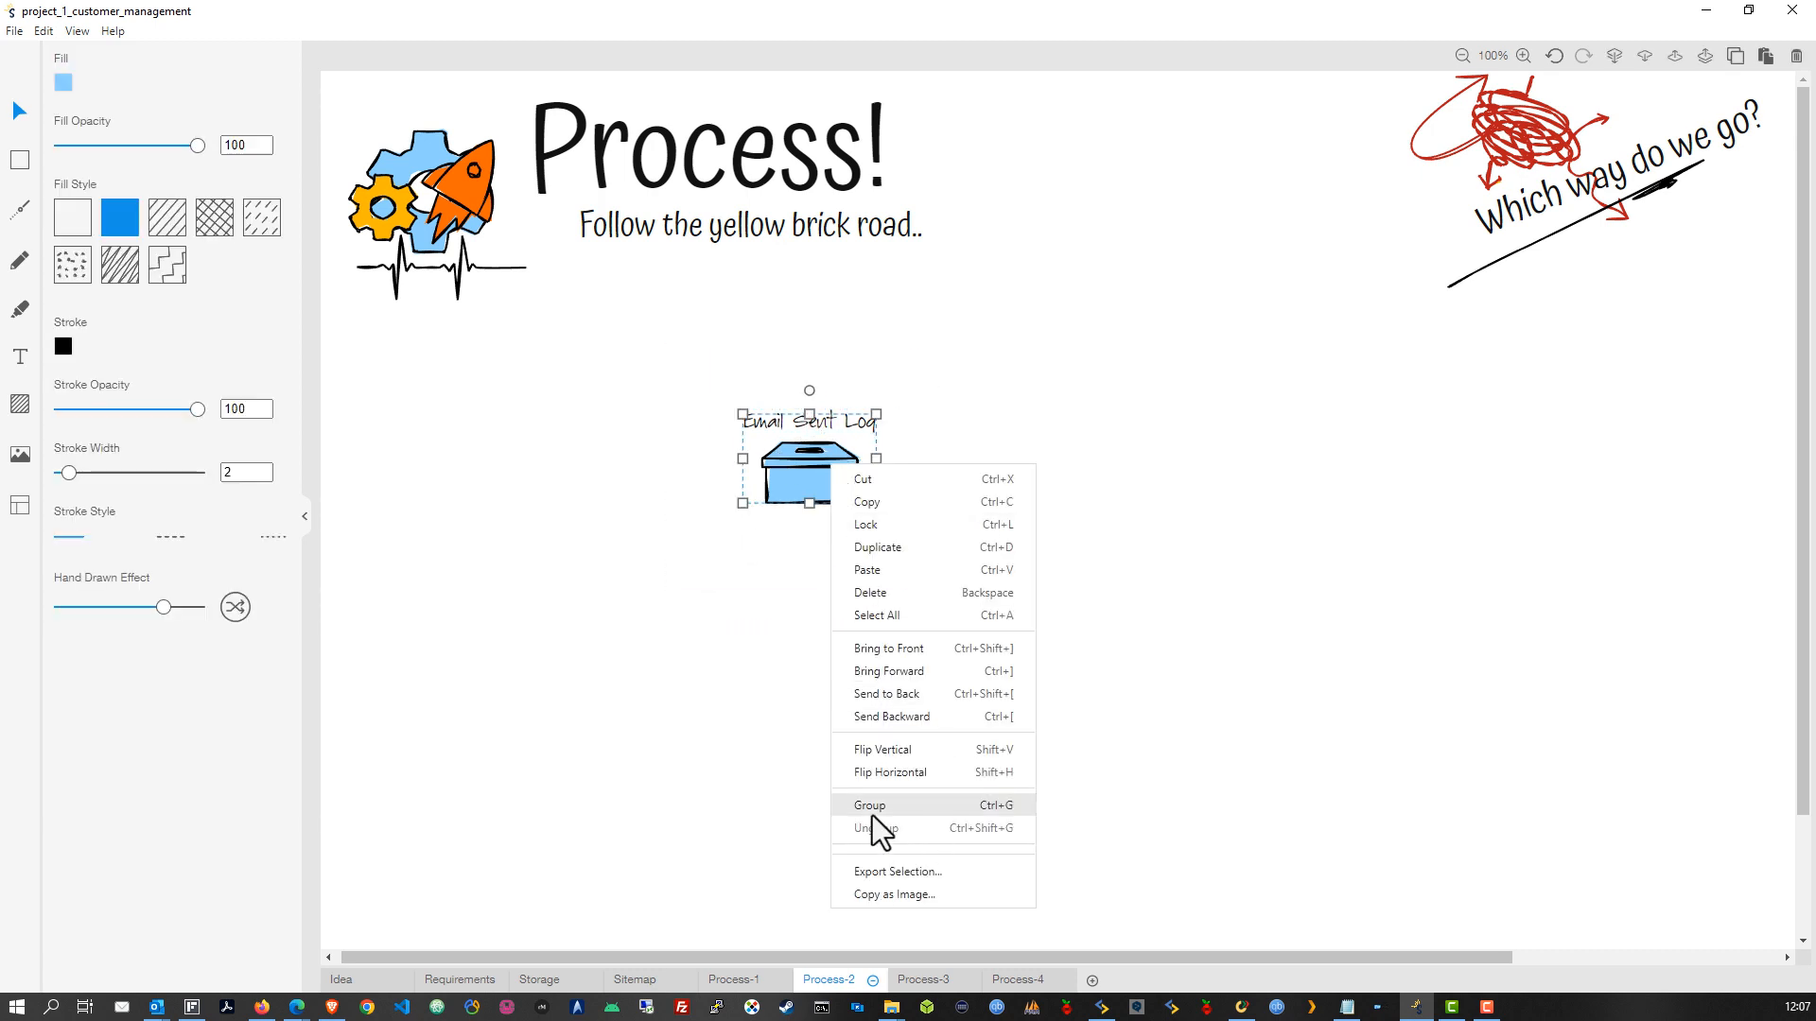
click(872, 813)
click(717, 741)
drag(726, 480, 588, 463)
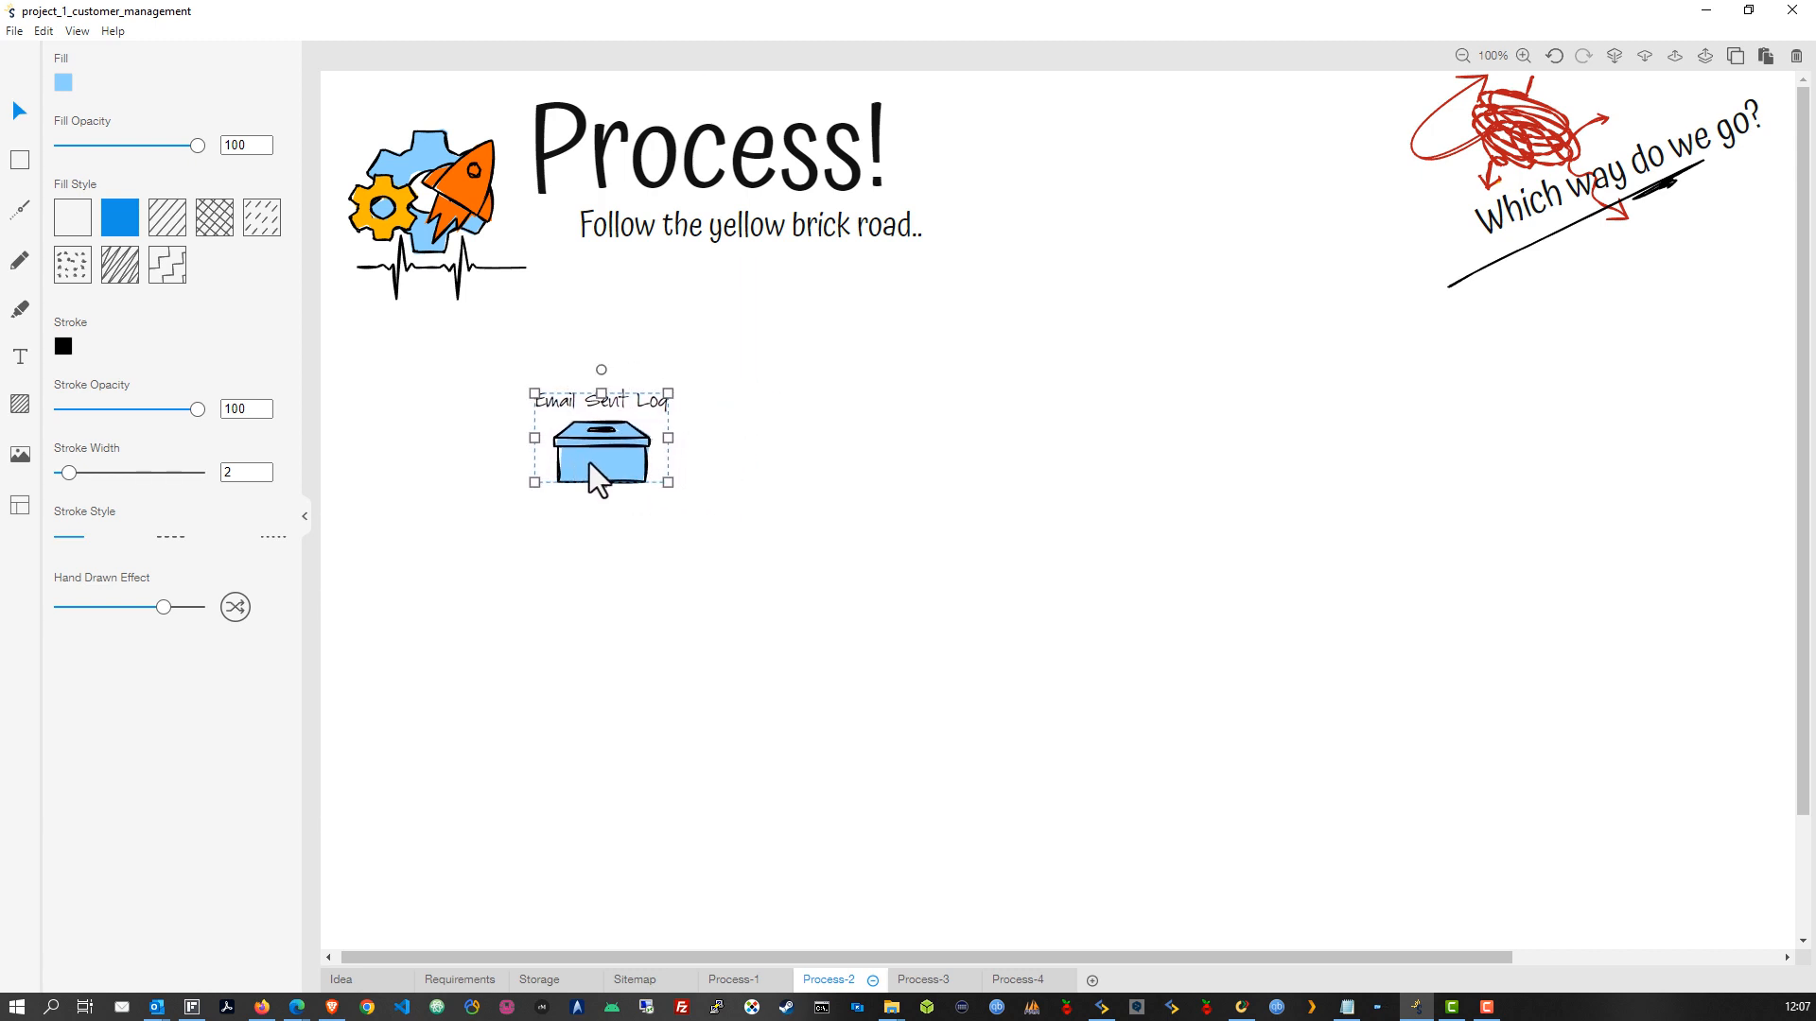
click(712, 699)
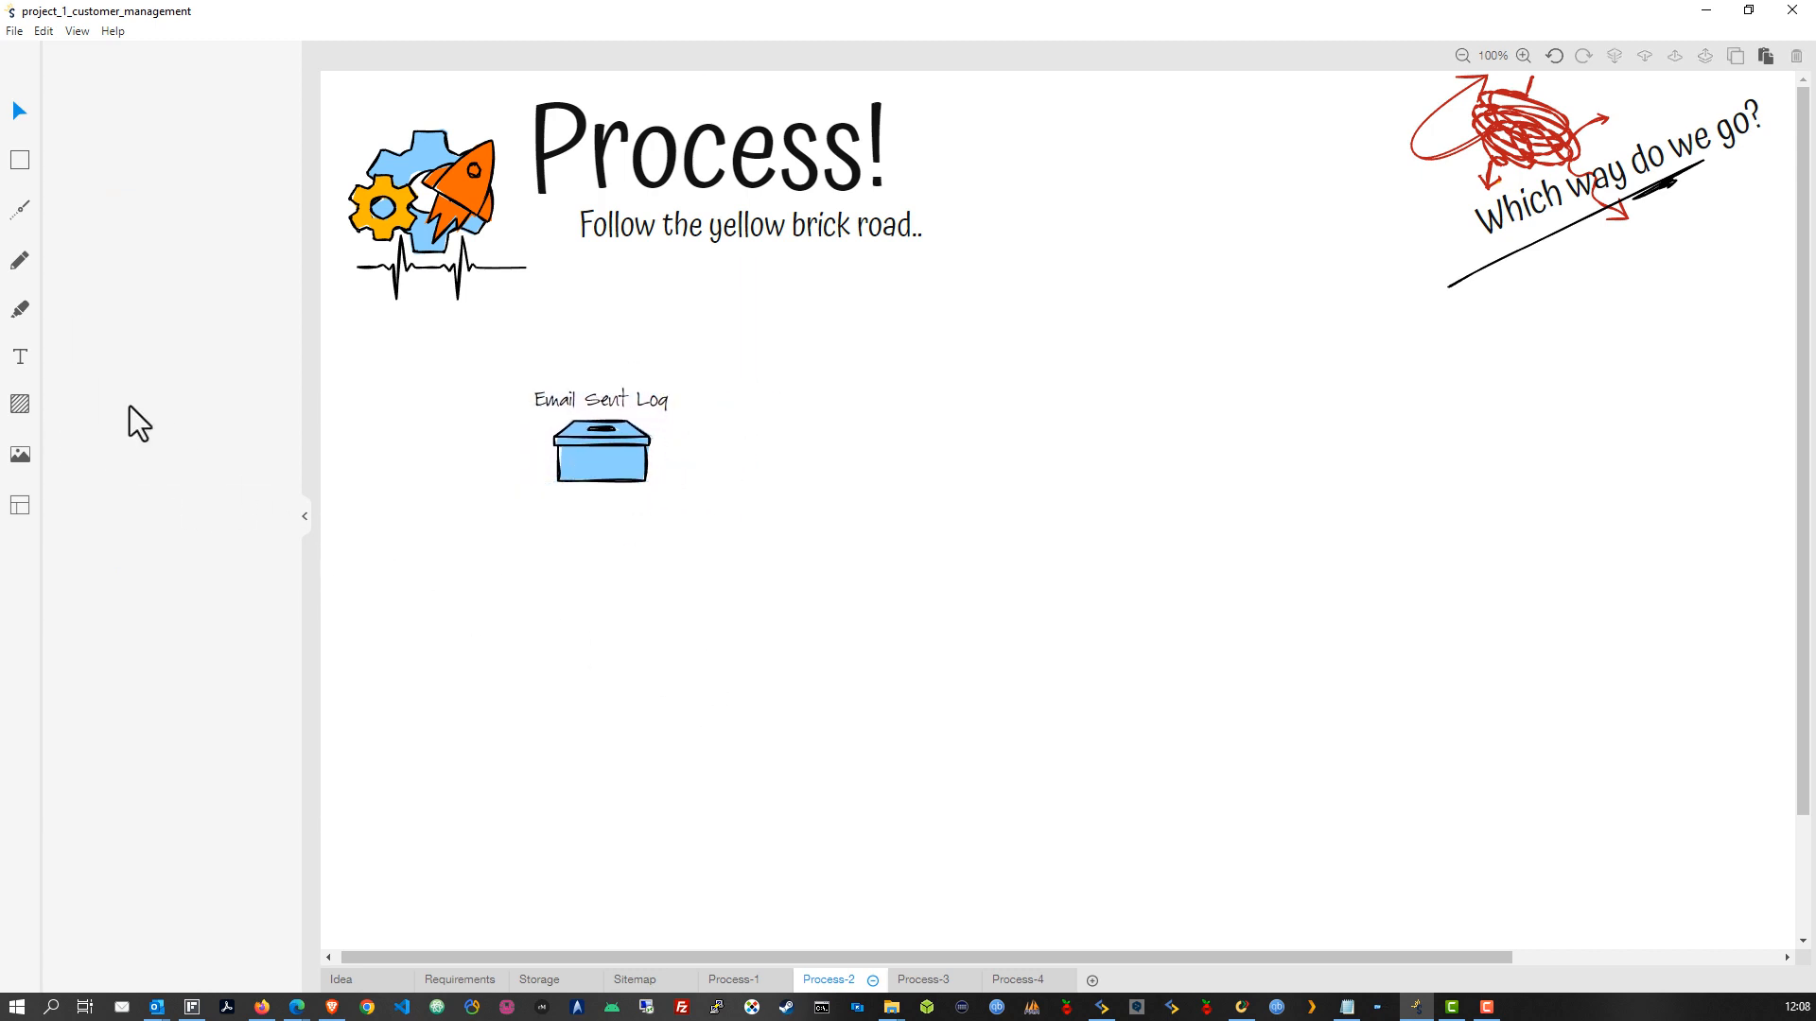
Add the text "To, From, Subject, Message" and center it directly beneath the Email Sent Log box
click(18, 368)
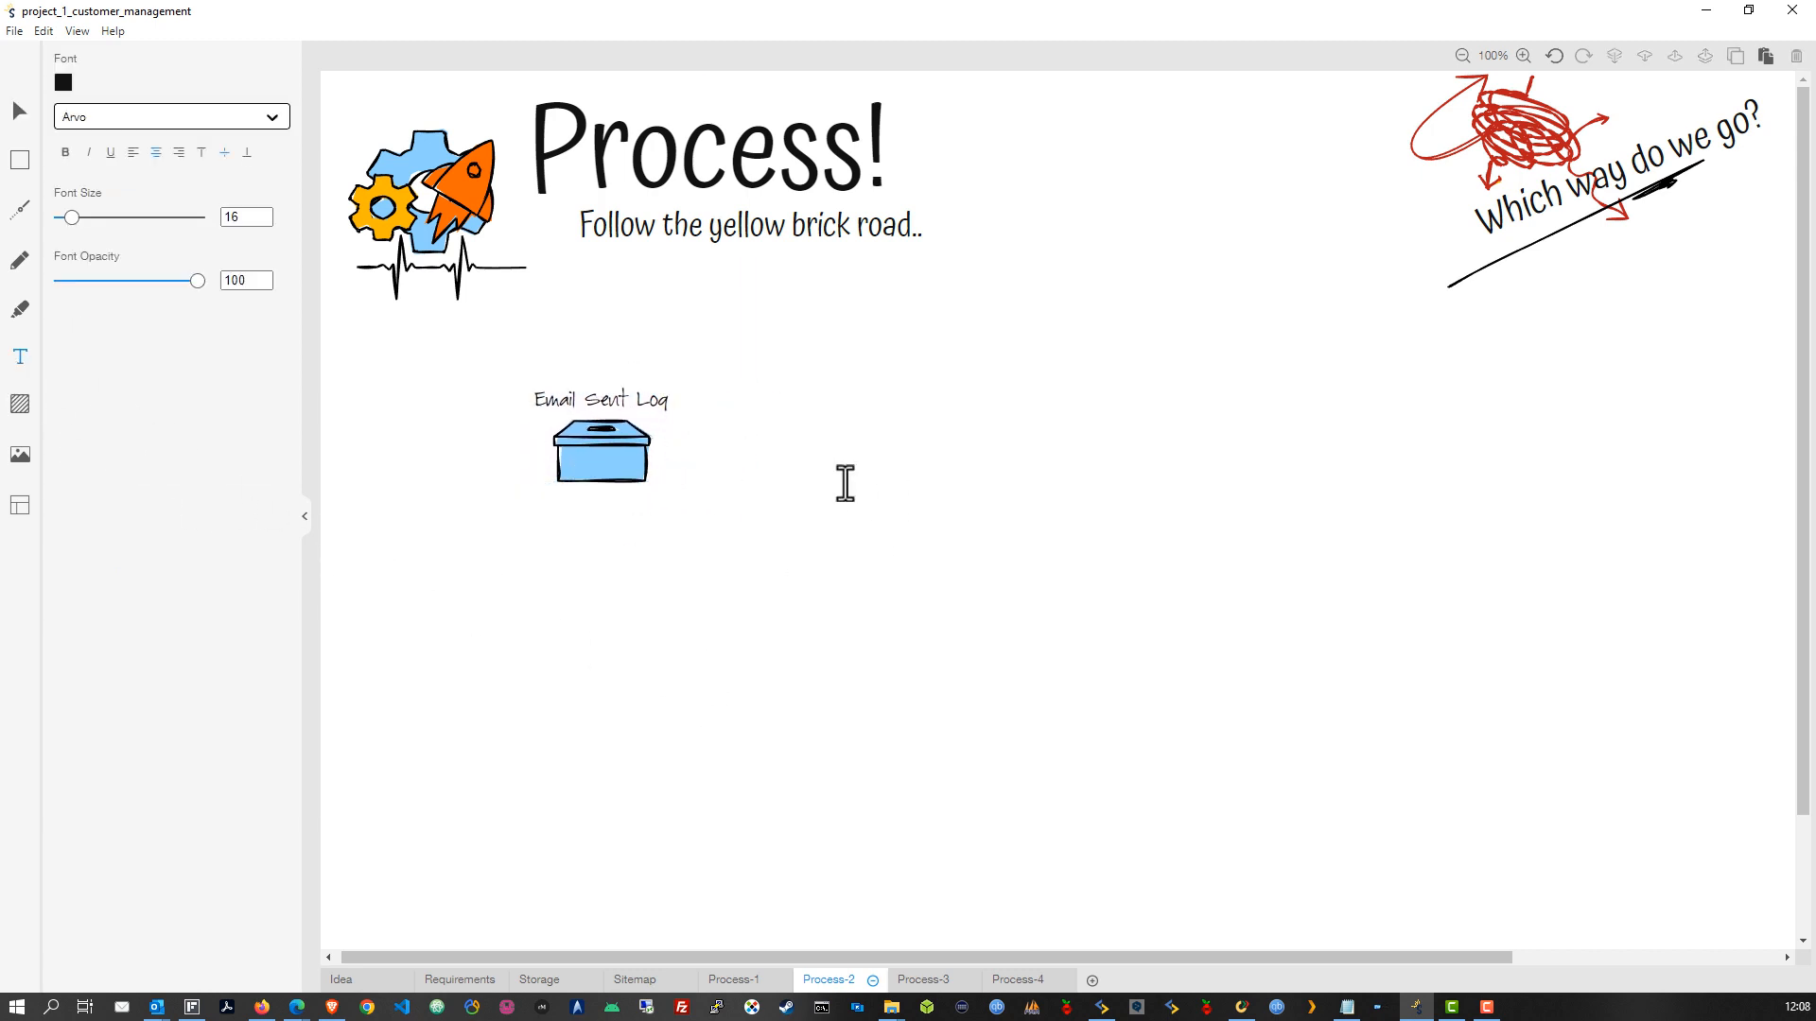
click(815, 472)
text(To, From, Subject, Message)
key(Escape)
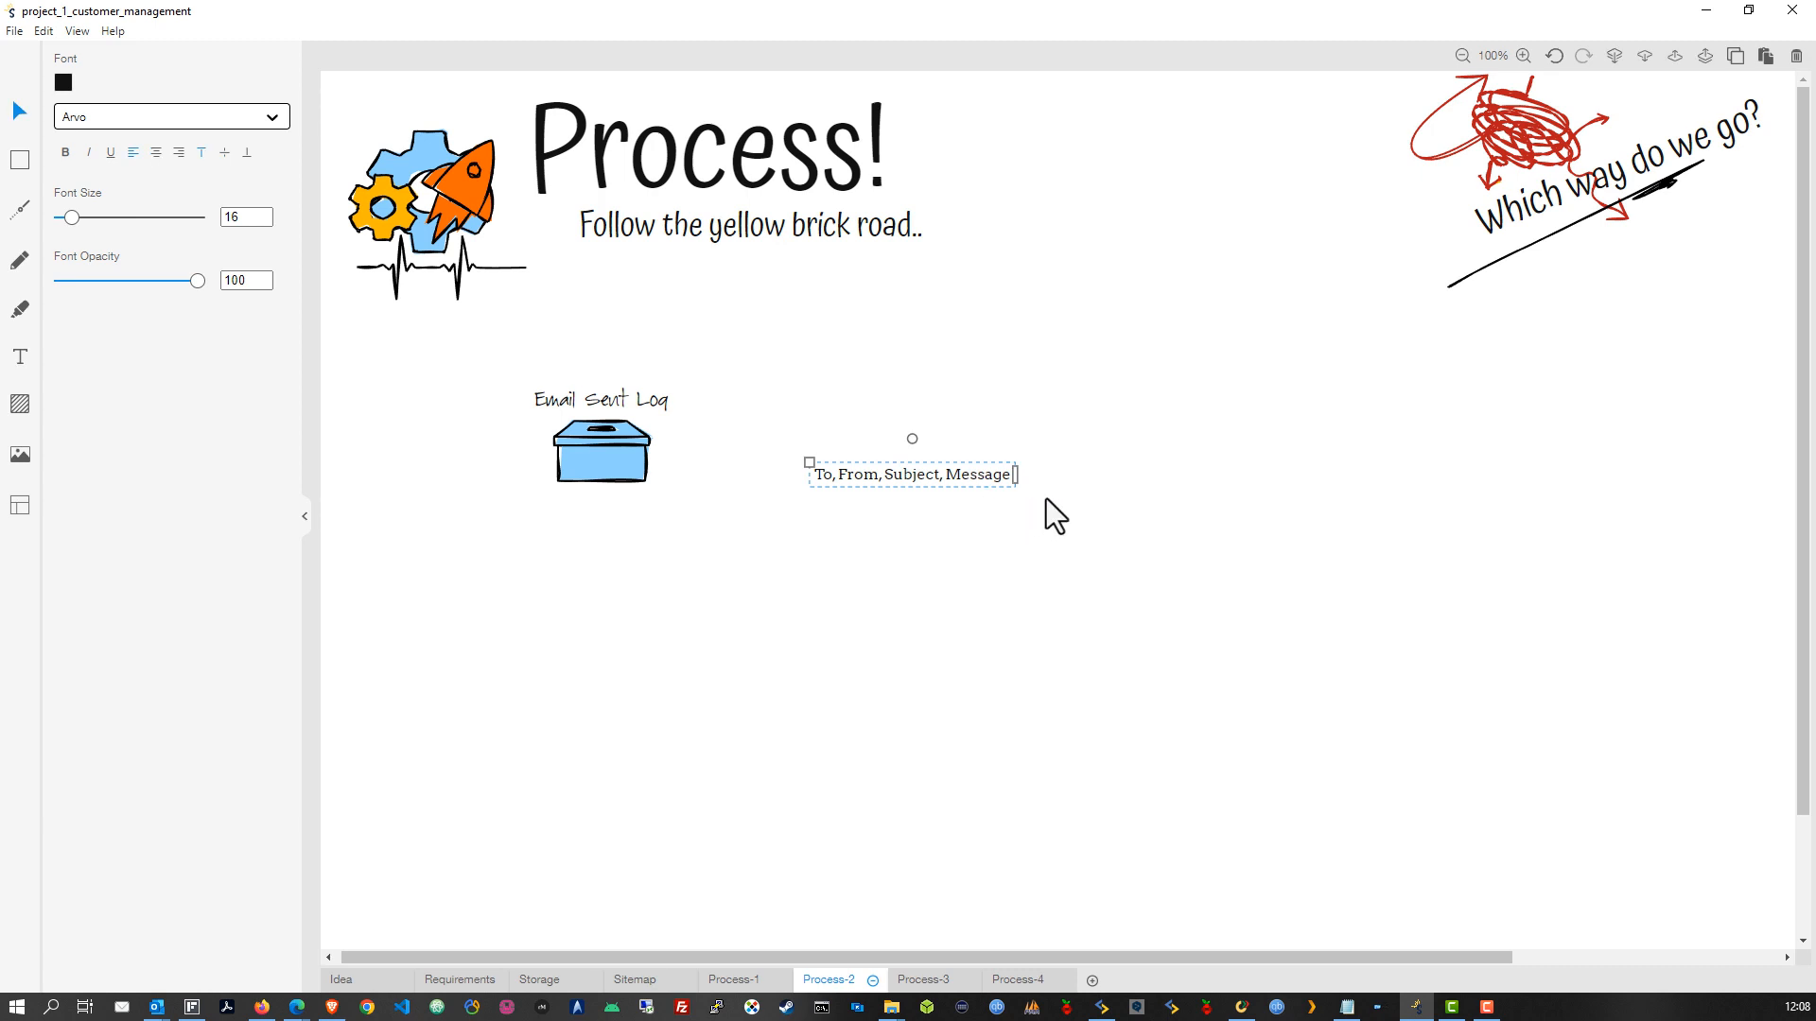
drag(939, 481, 633, 507)
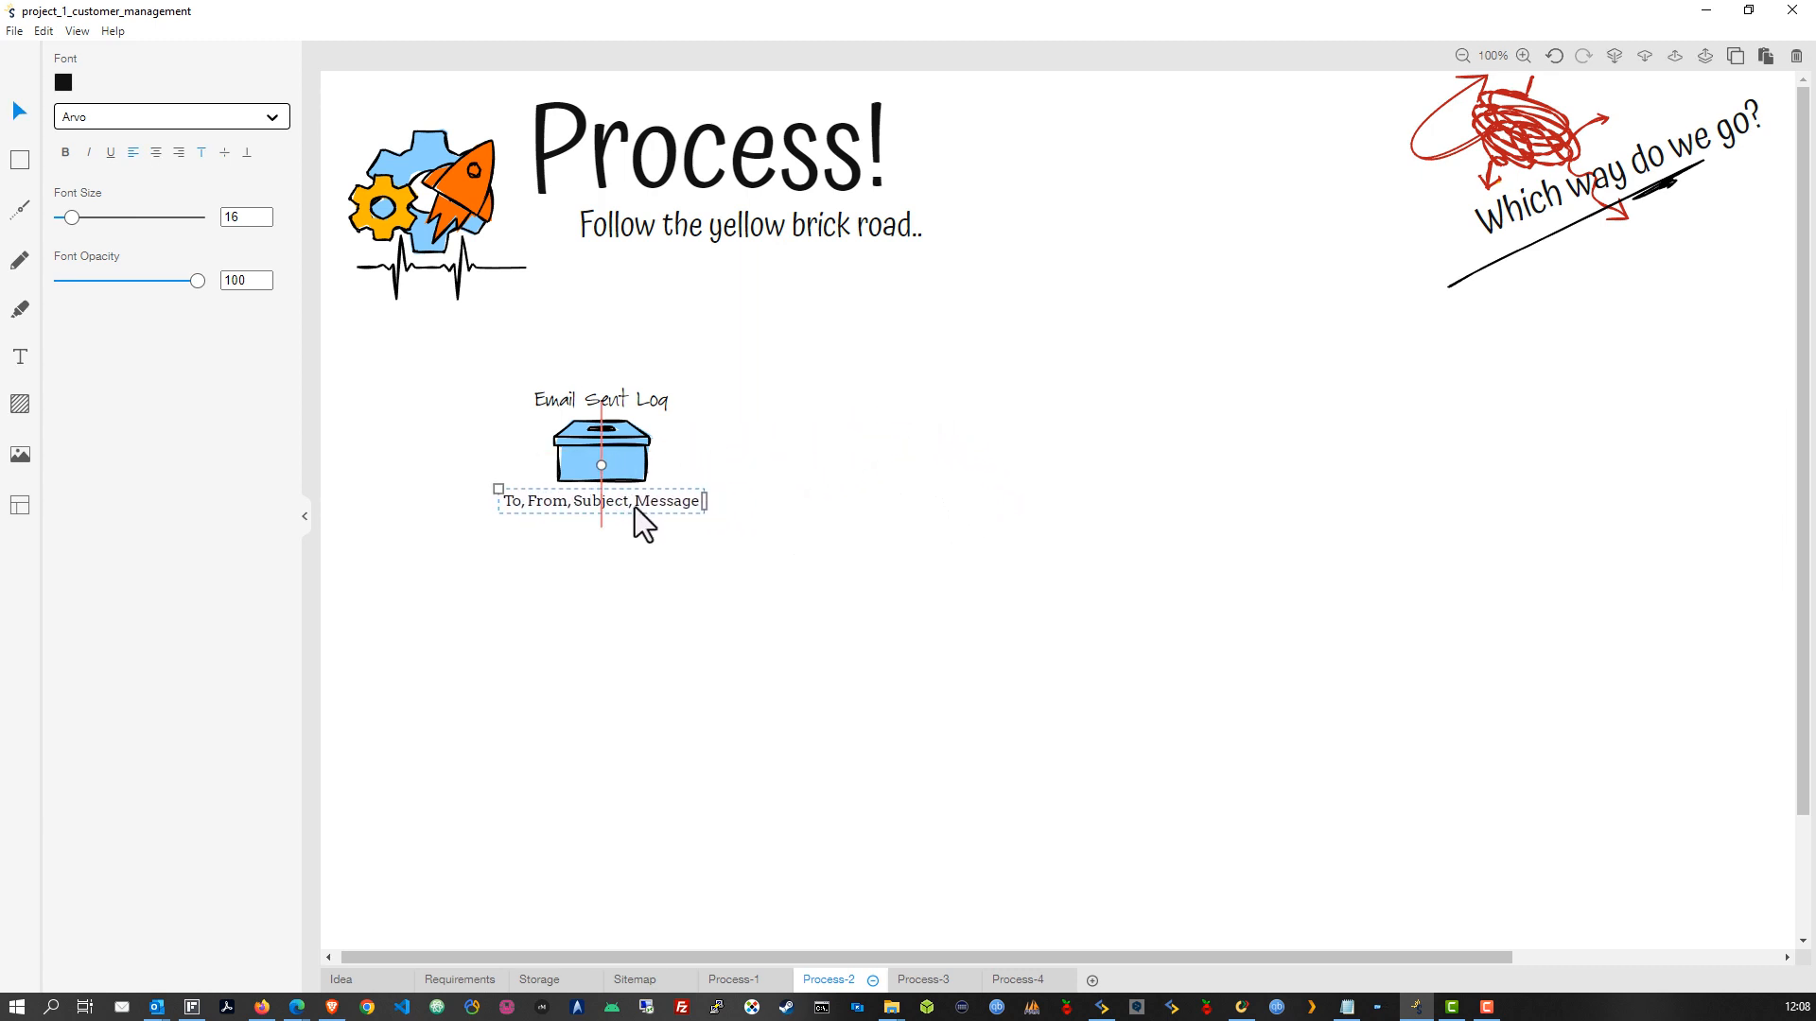
click(668, 569)
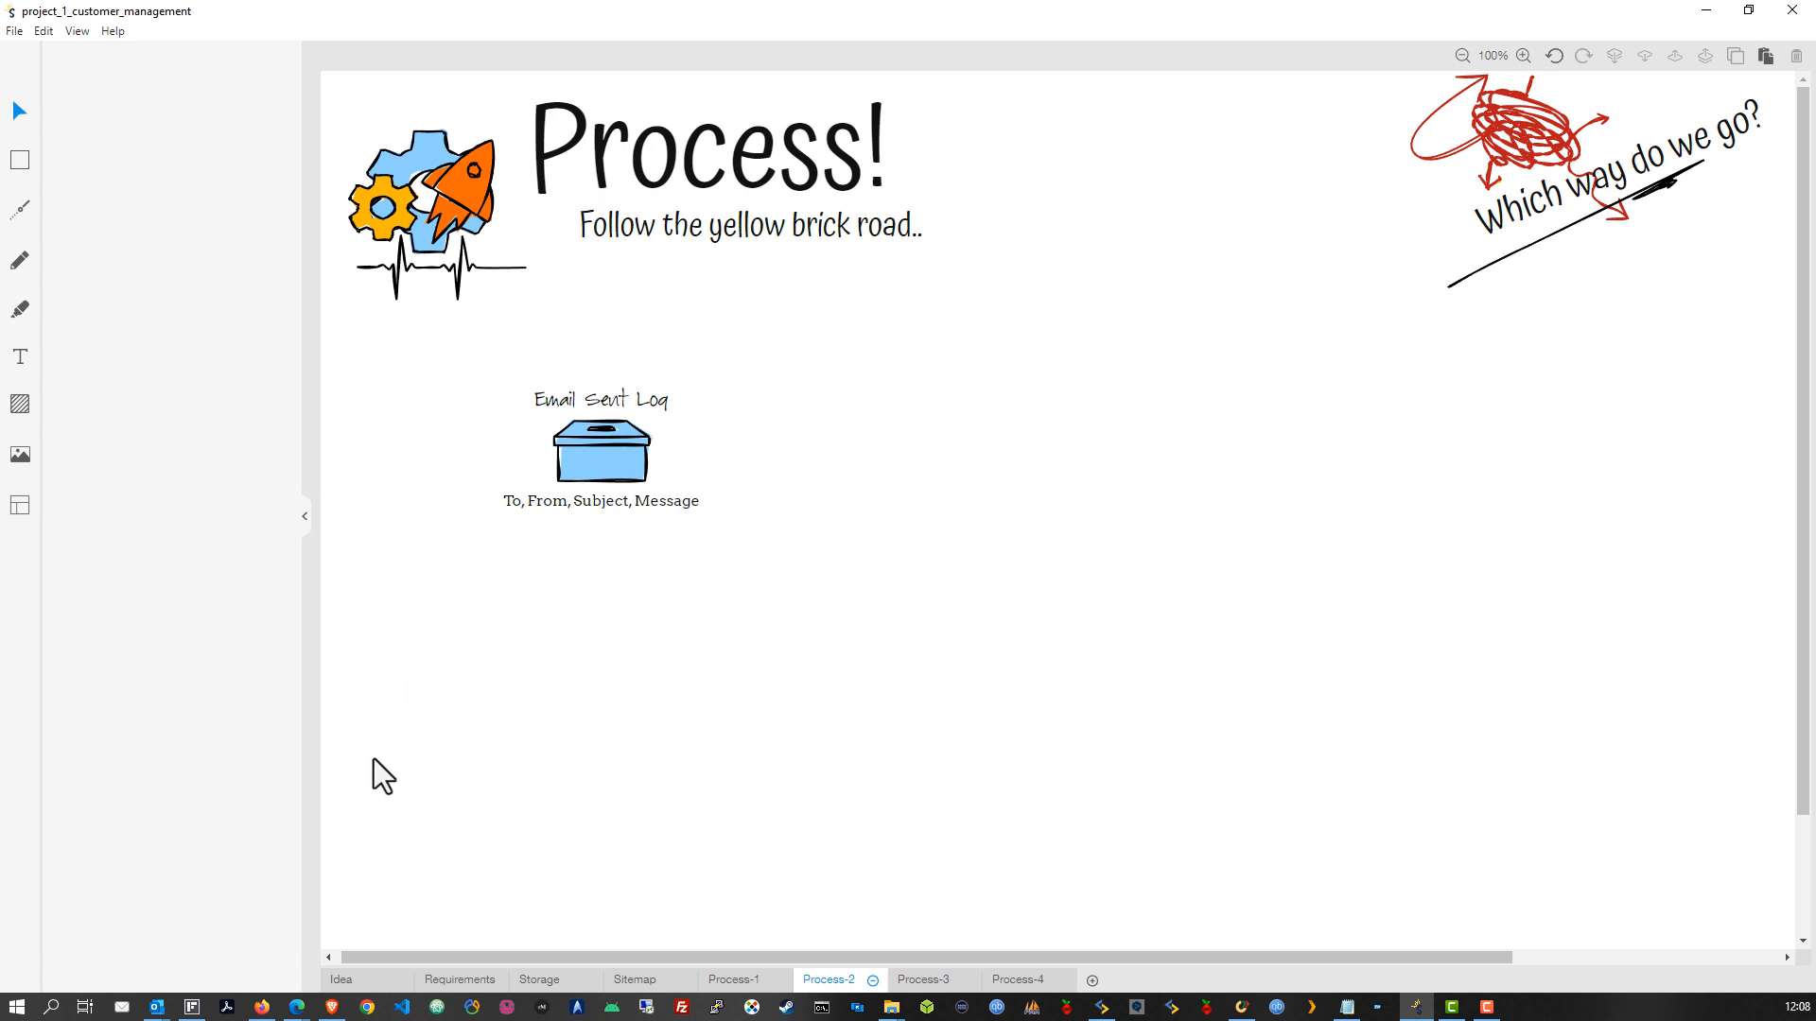
Switch to ScriptCase in the browser and bring up the client_email messages in the application language editor
click(332, 1007)
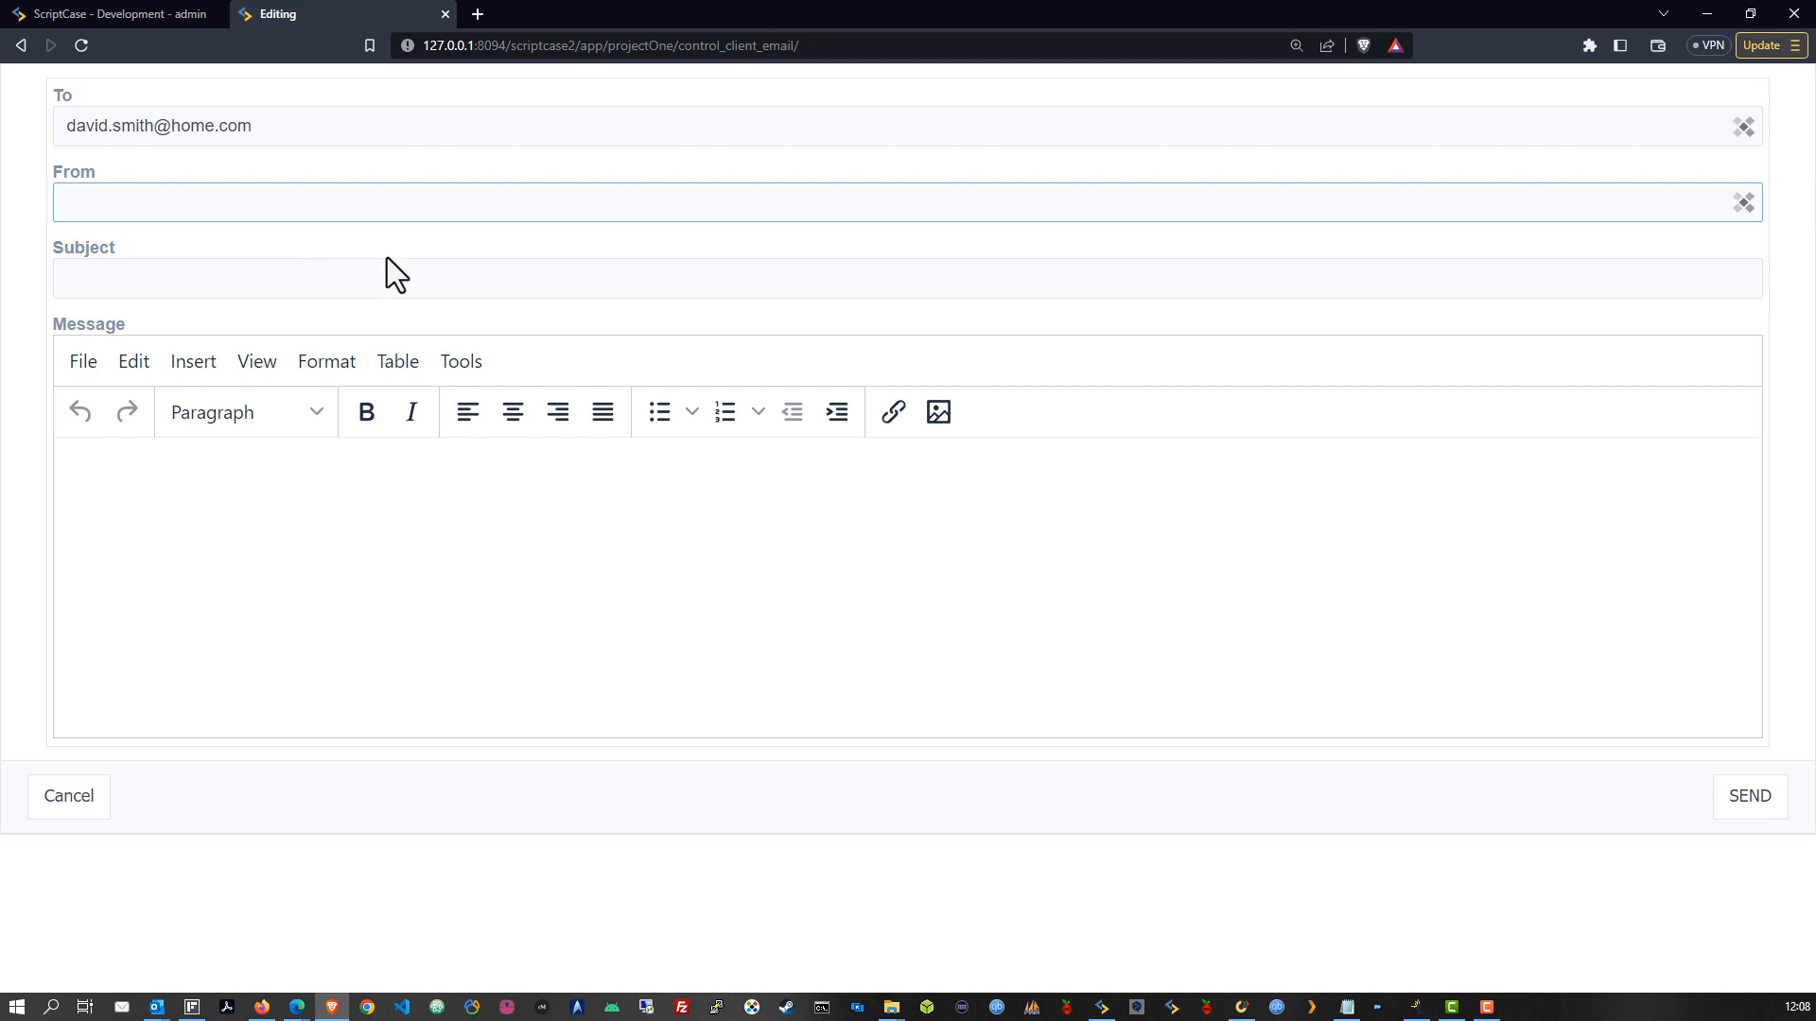
click(105, 15)
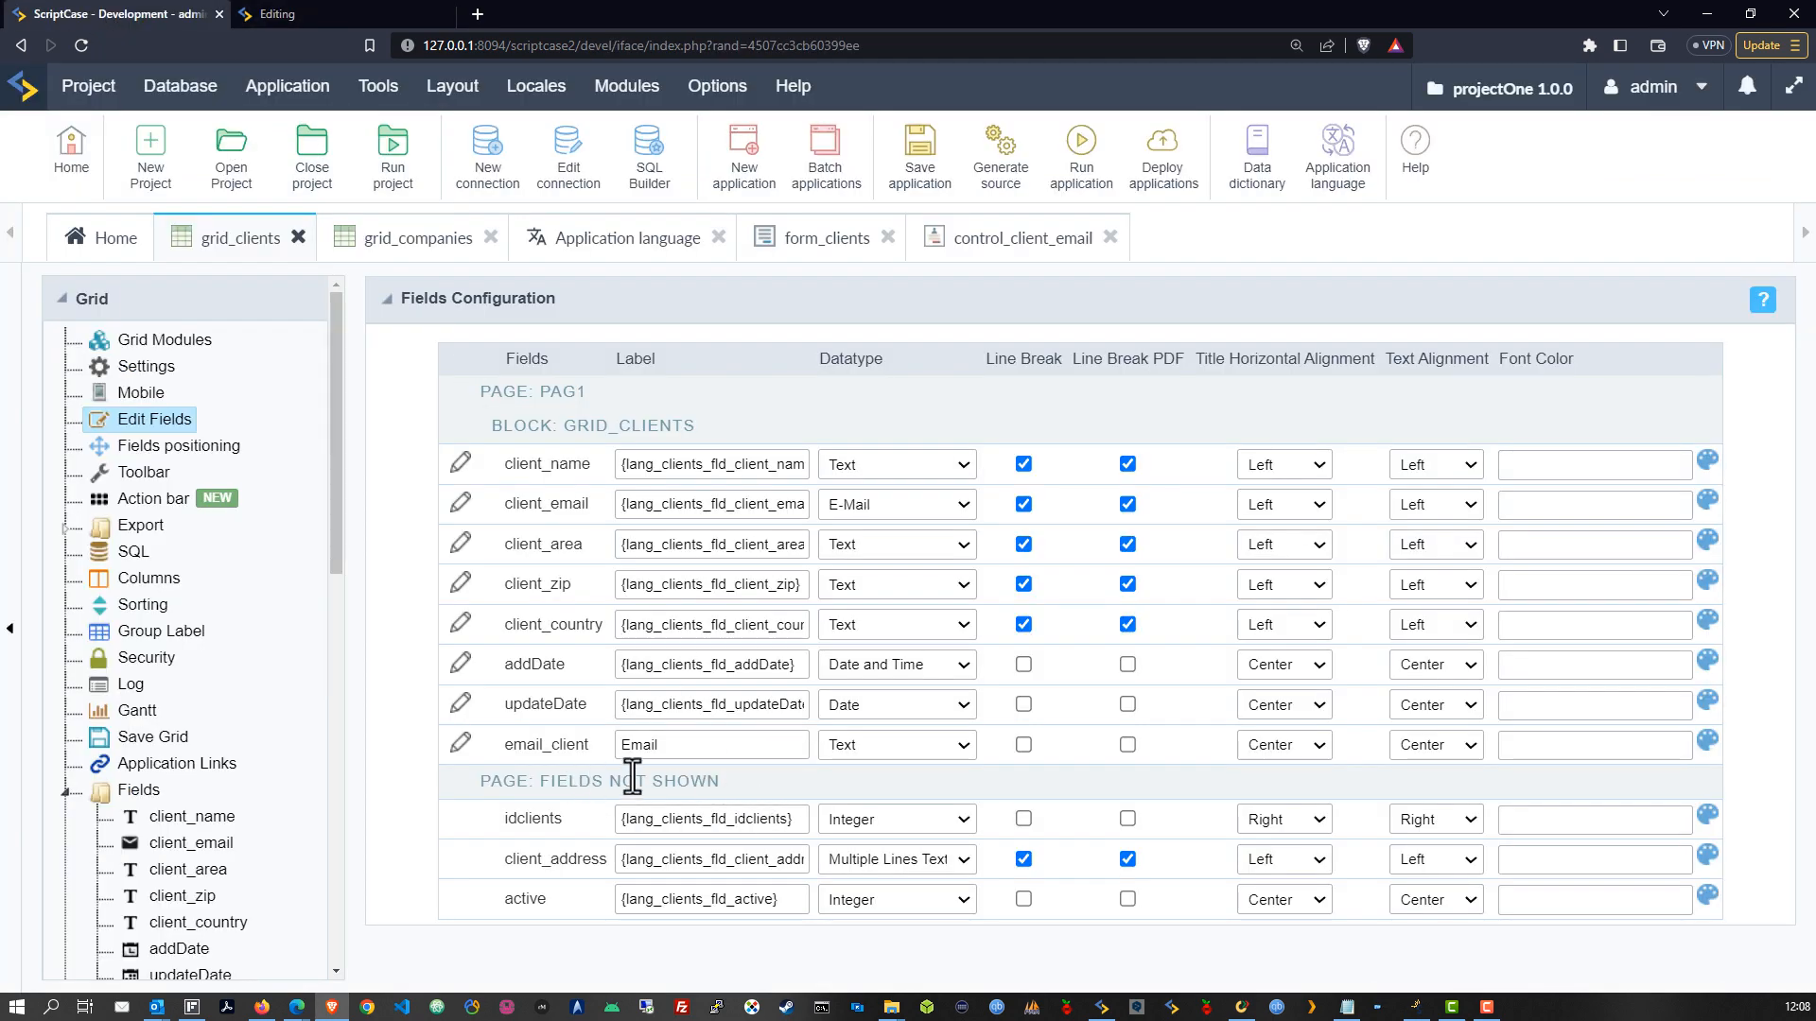
click(712, 744)
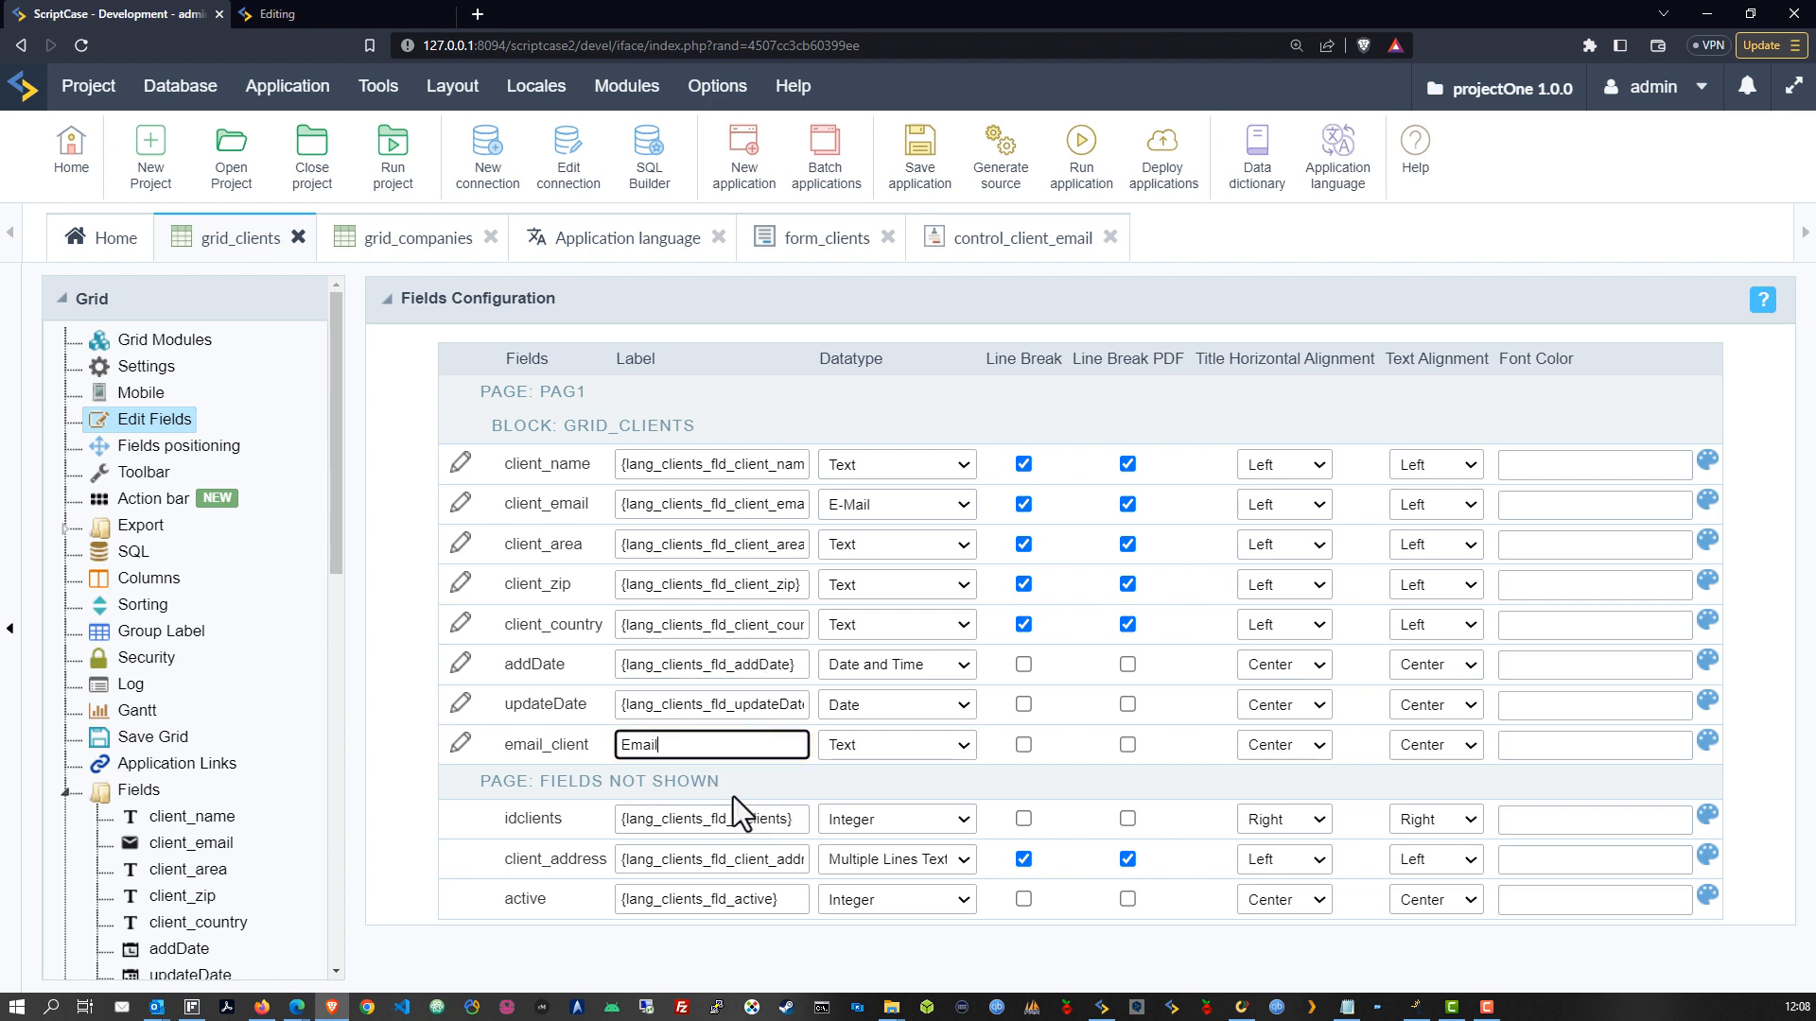
click(666, 750)
double_click(667, 750)
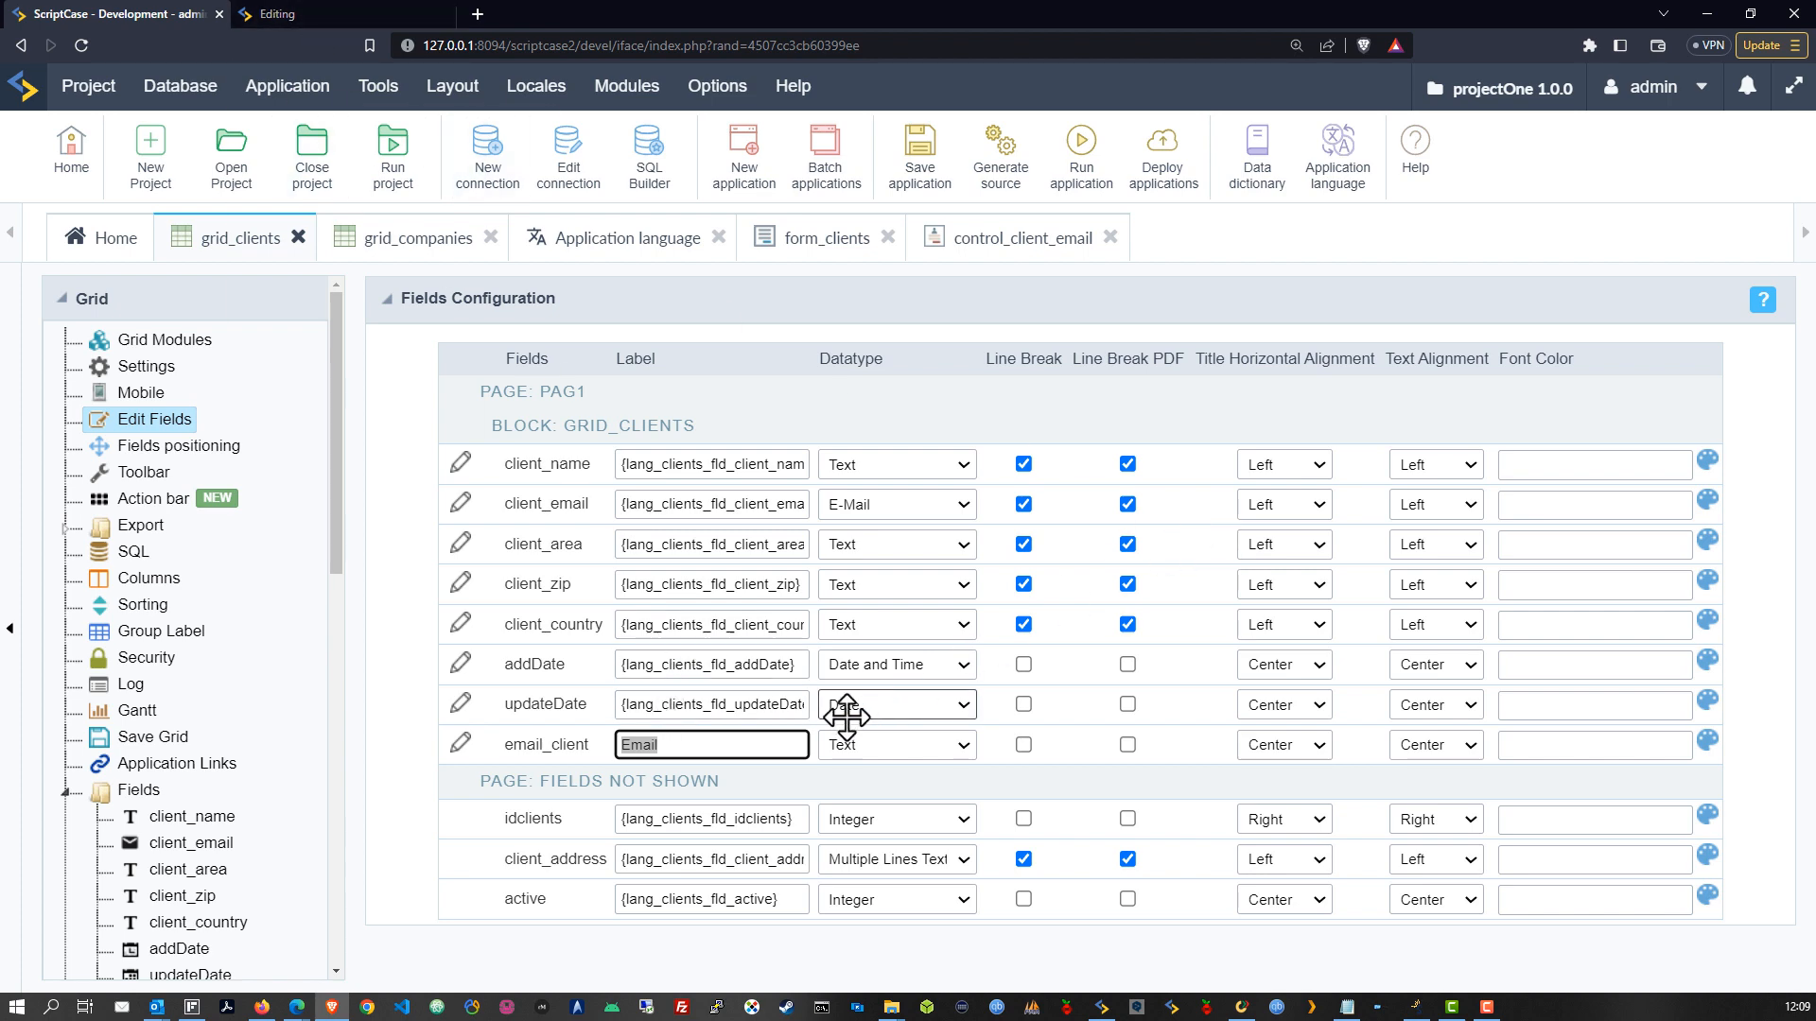
click(626, 242)
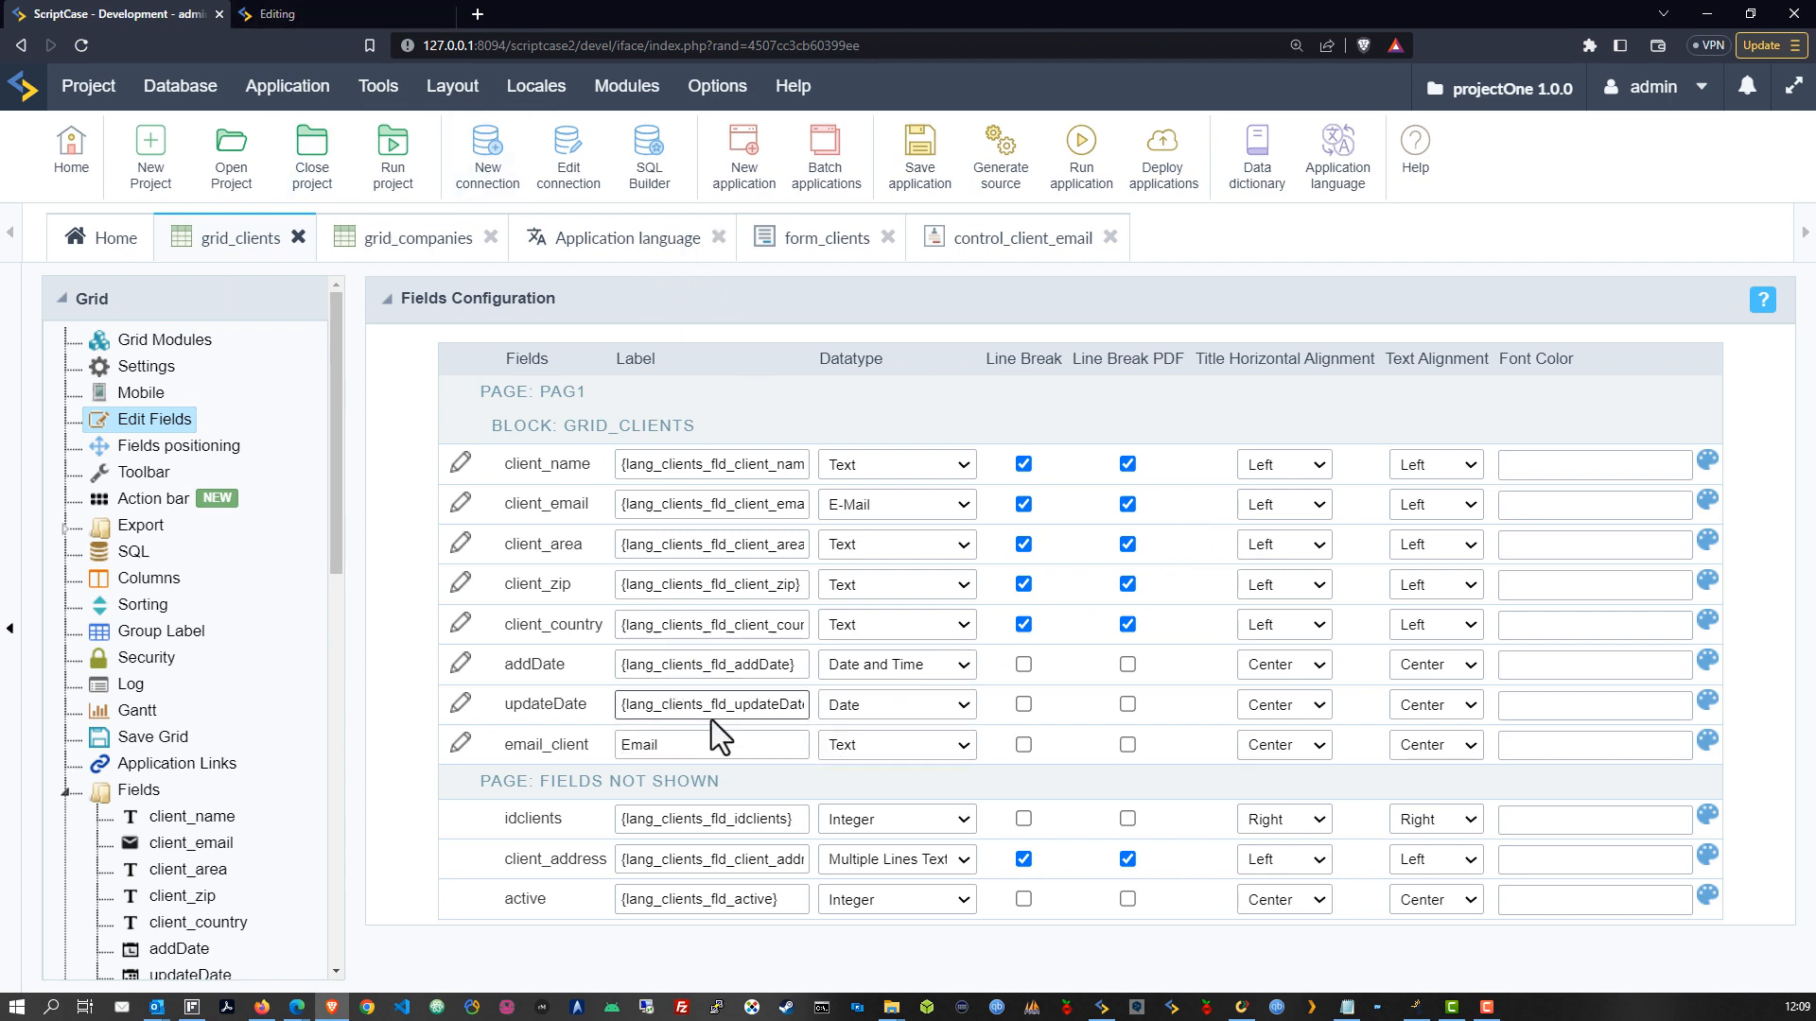
click(530, 800)
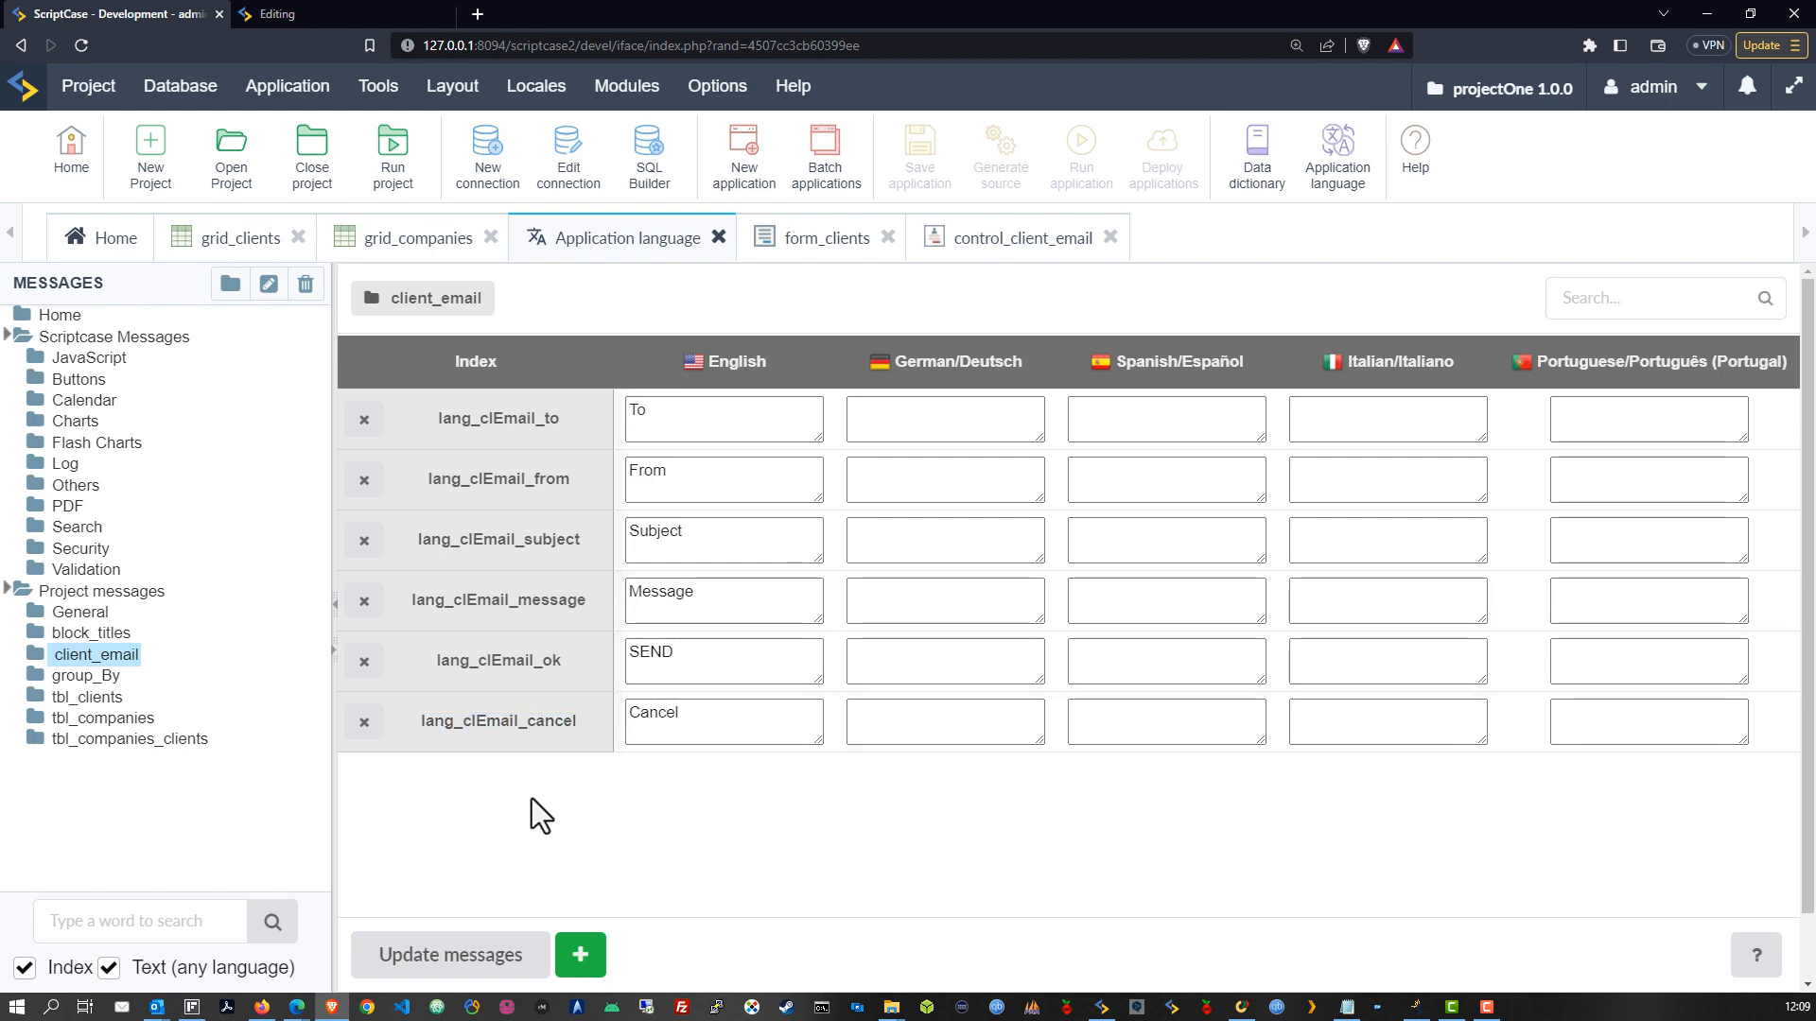
Add a client_email message with index lang_clEmail_email and English text "Email", copying the index for reuse
click(581, 957)
click(801, 482)
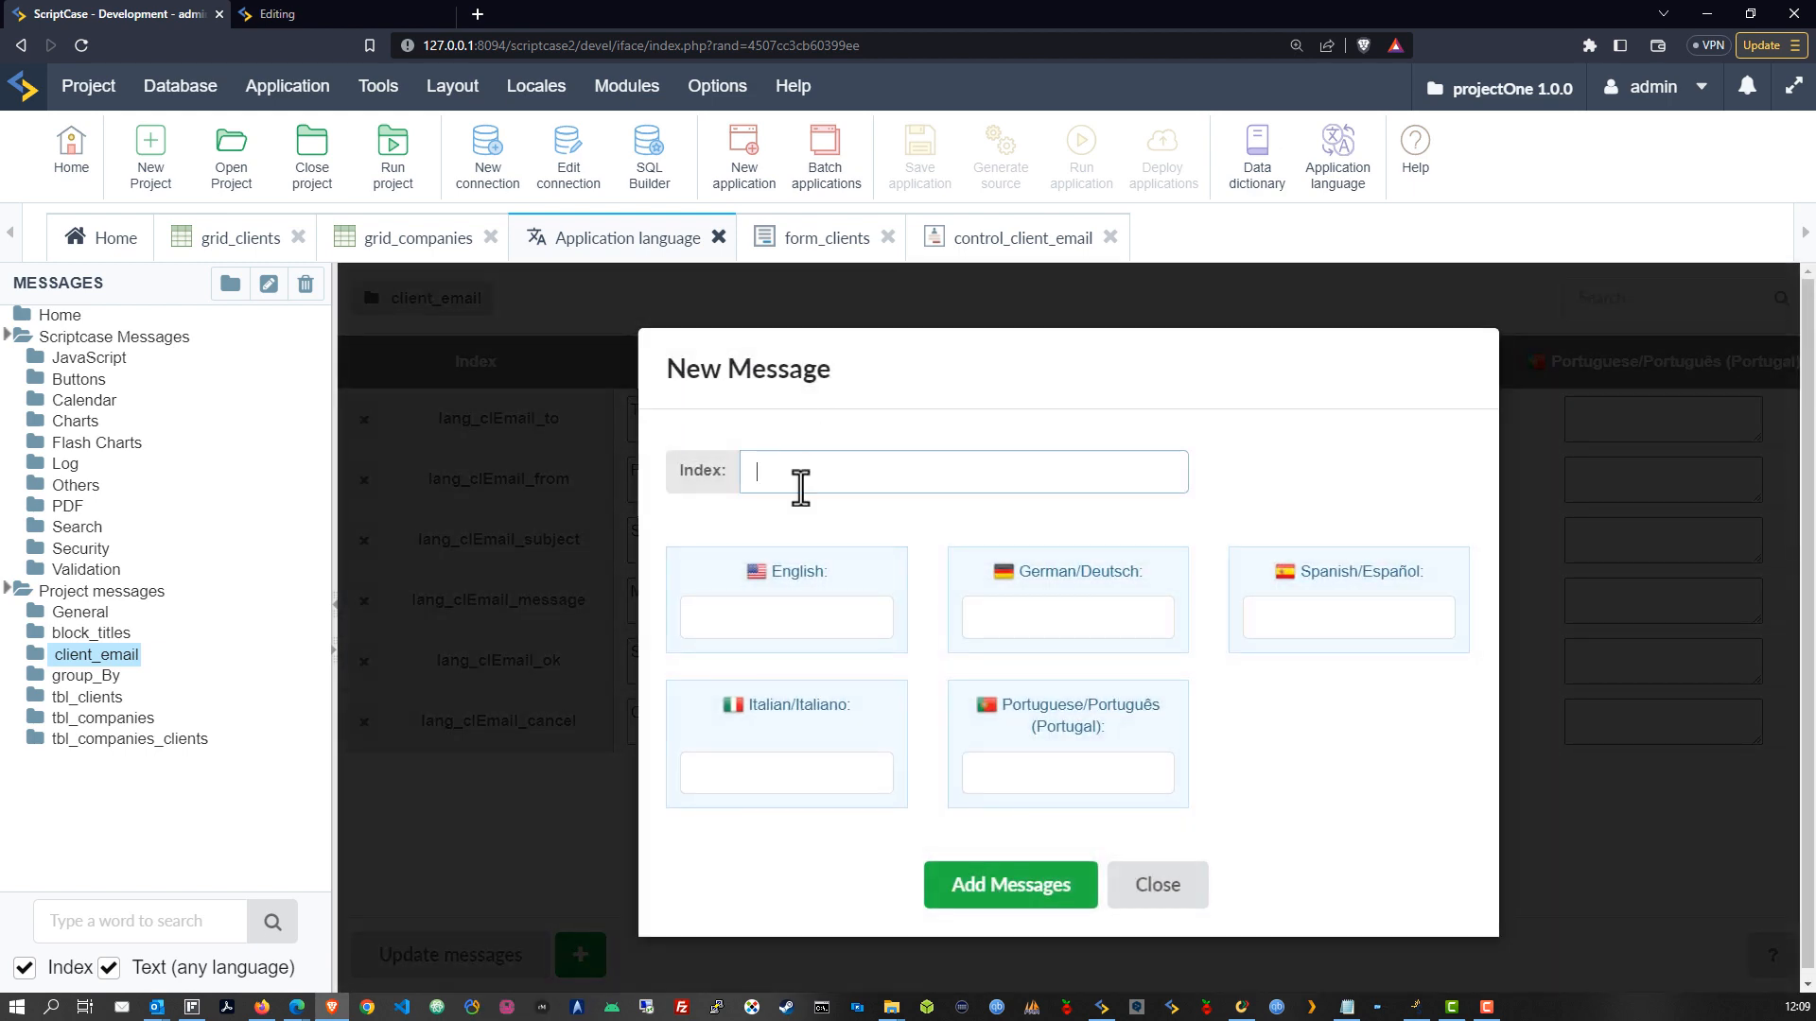
text(lang_clEmail_emn)
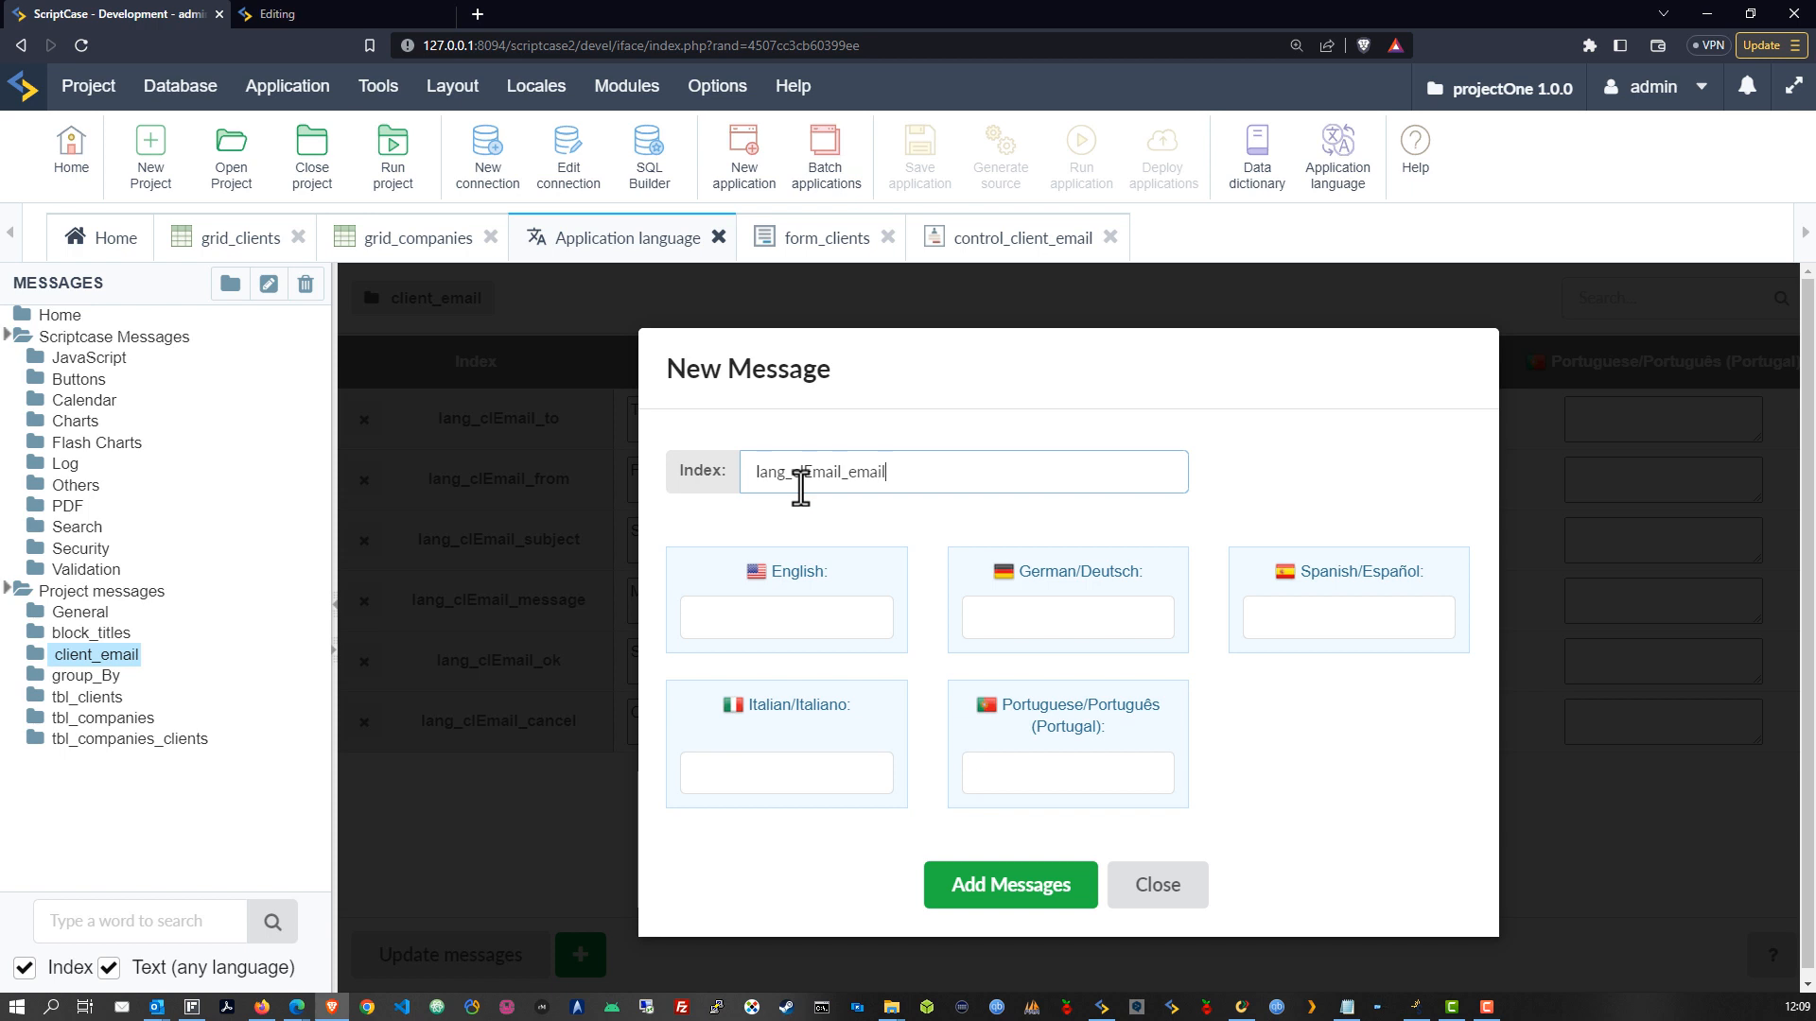
click(812, 607)
text(Email)
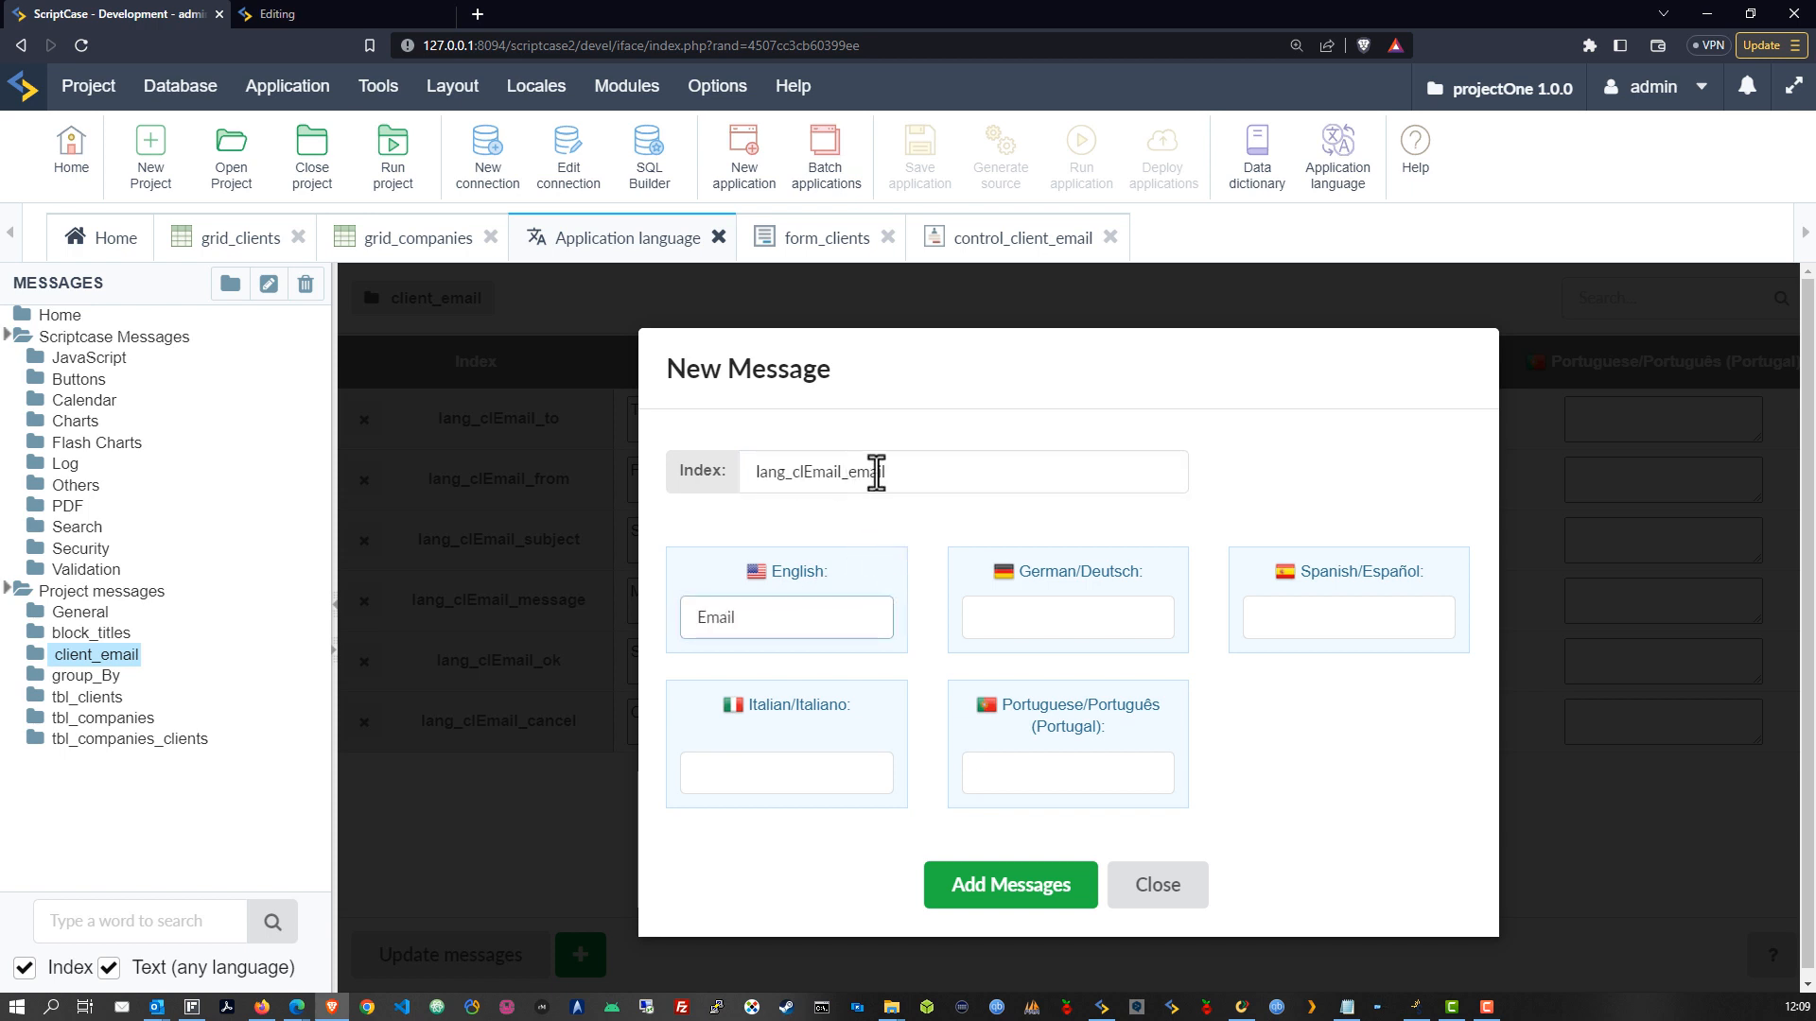
drag(879, 471, 754, 463)
key(ctrl+c)
click(1031, 896)
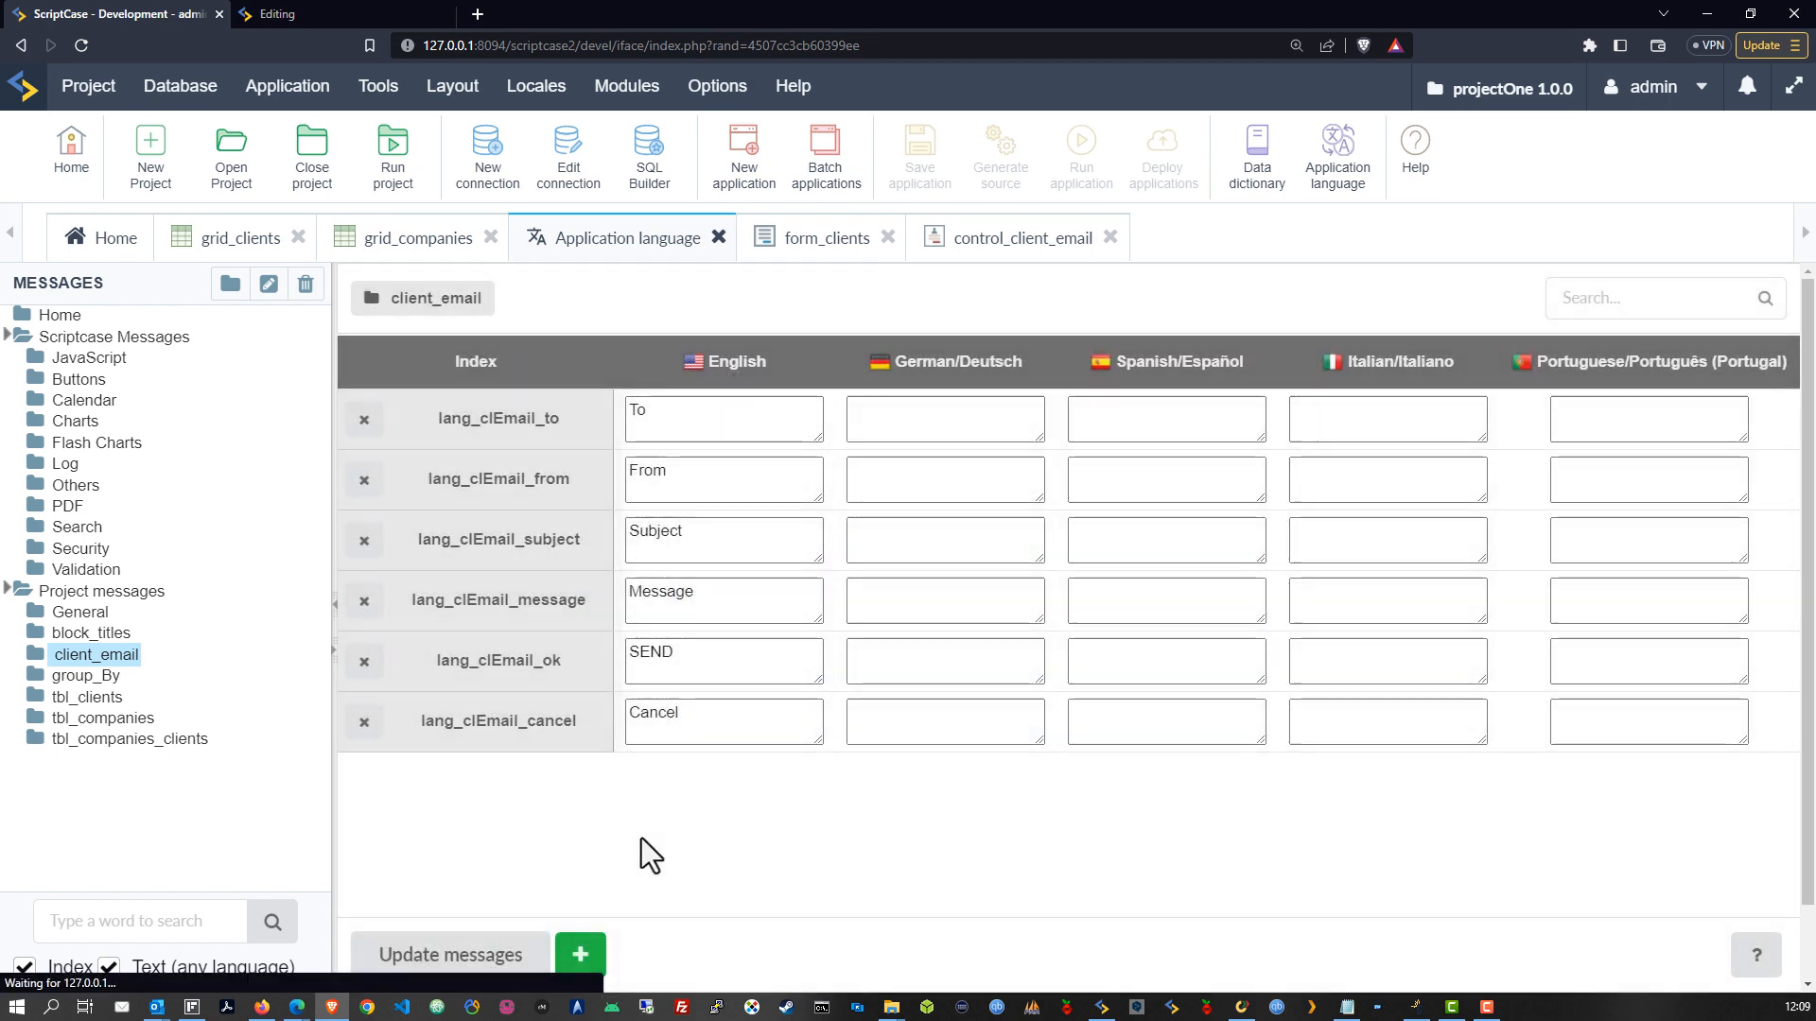
Add a client_email message with index lang_clEmail_email_send and English text "Send Email"
click(579, 957)
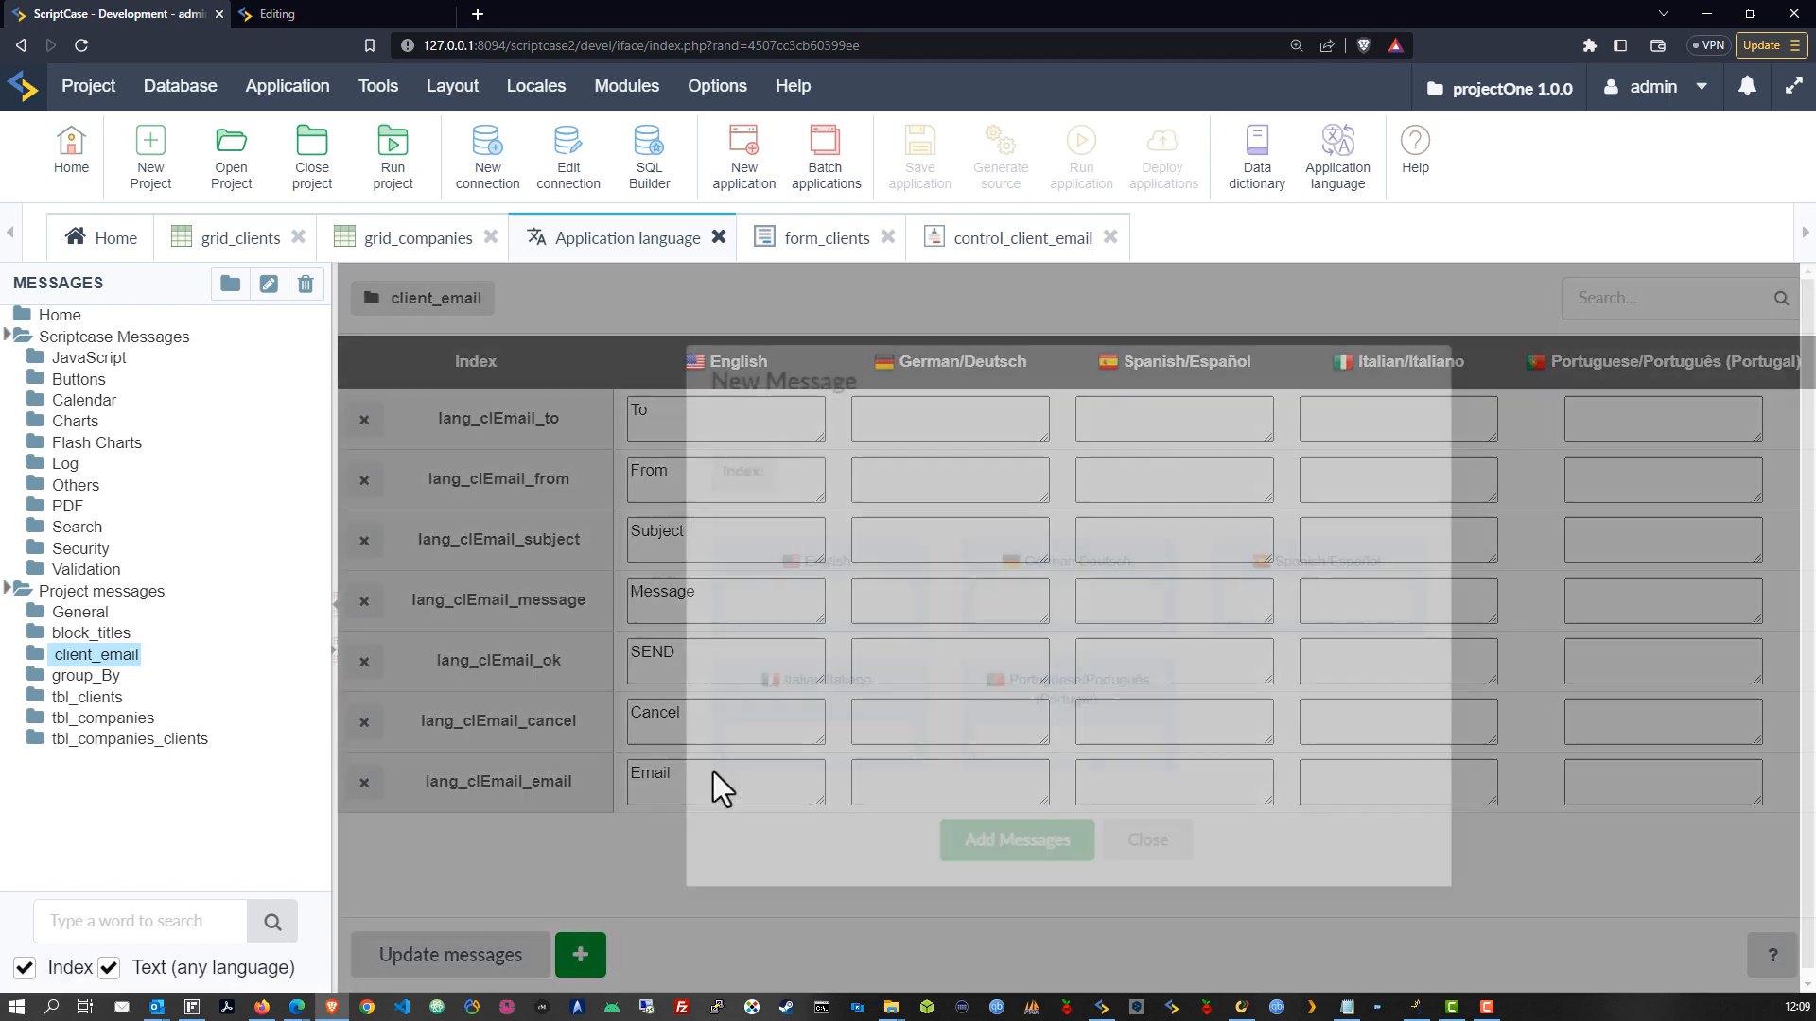
key(ctrl+v)
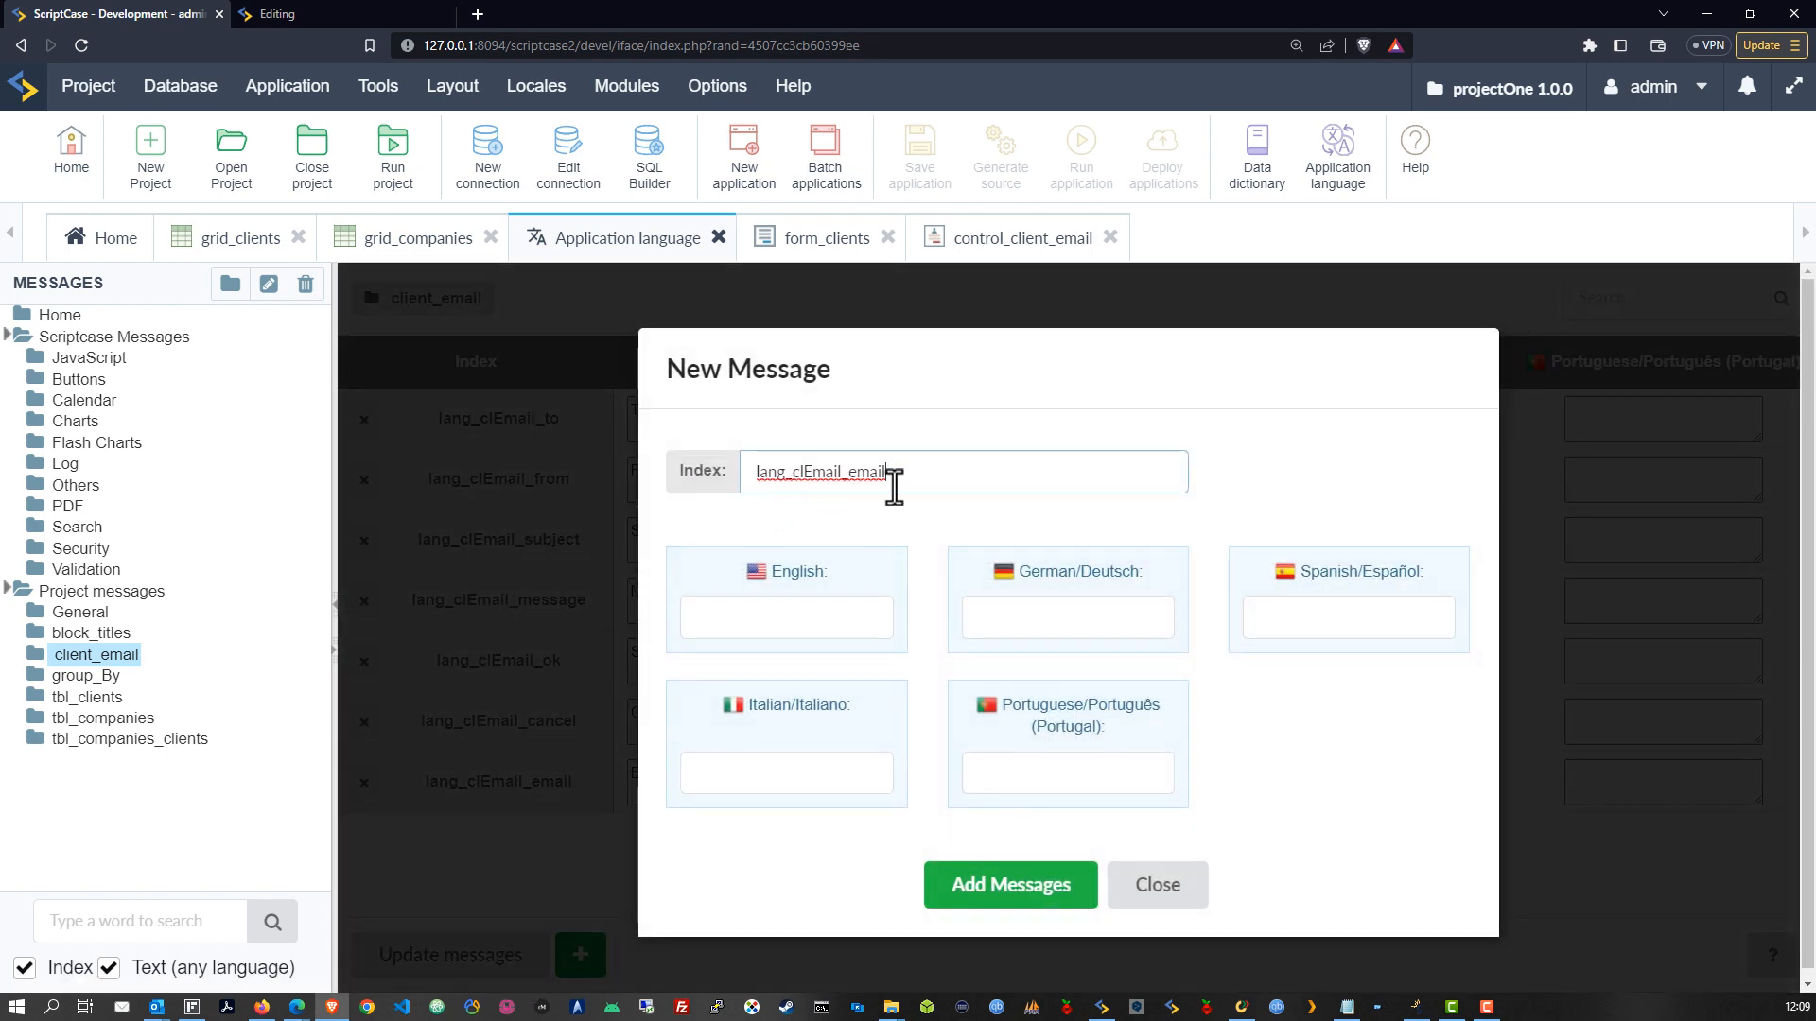
text(_send)
click(777, 629)
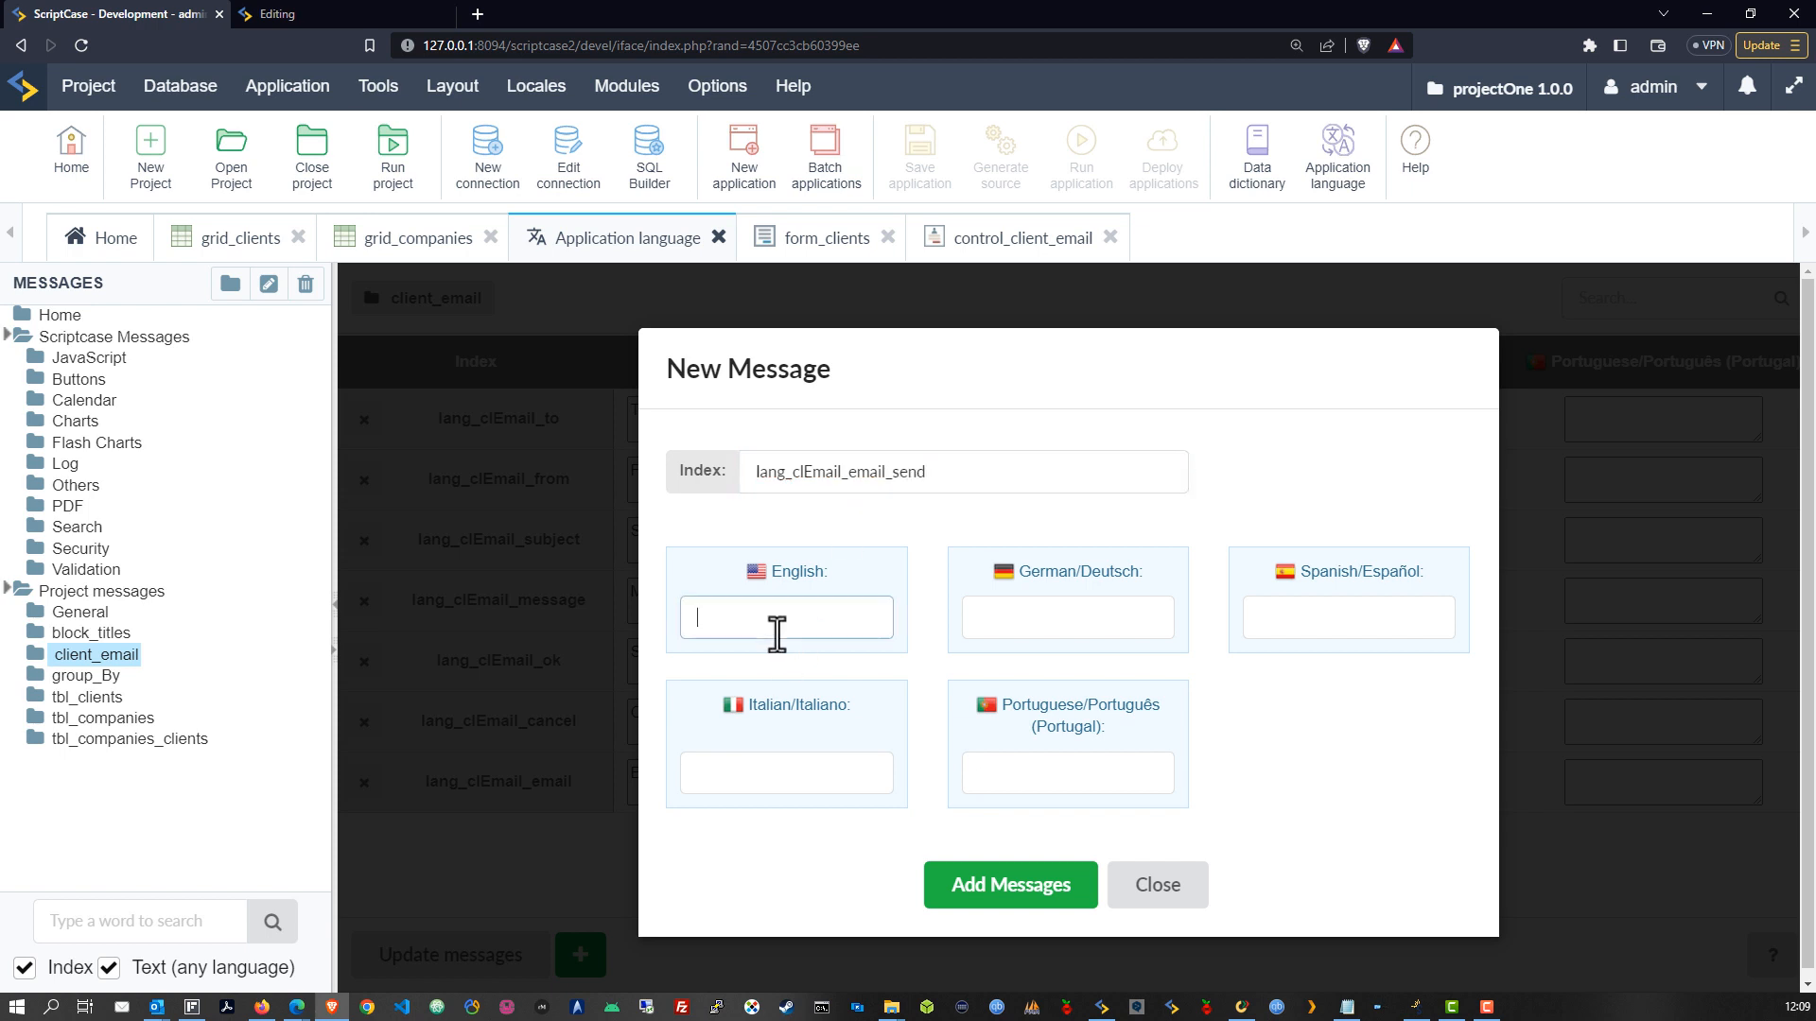
text(Send Email)
click(1044, 910)
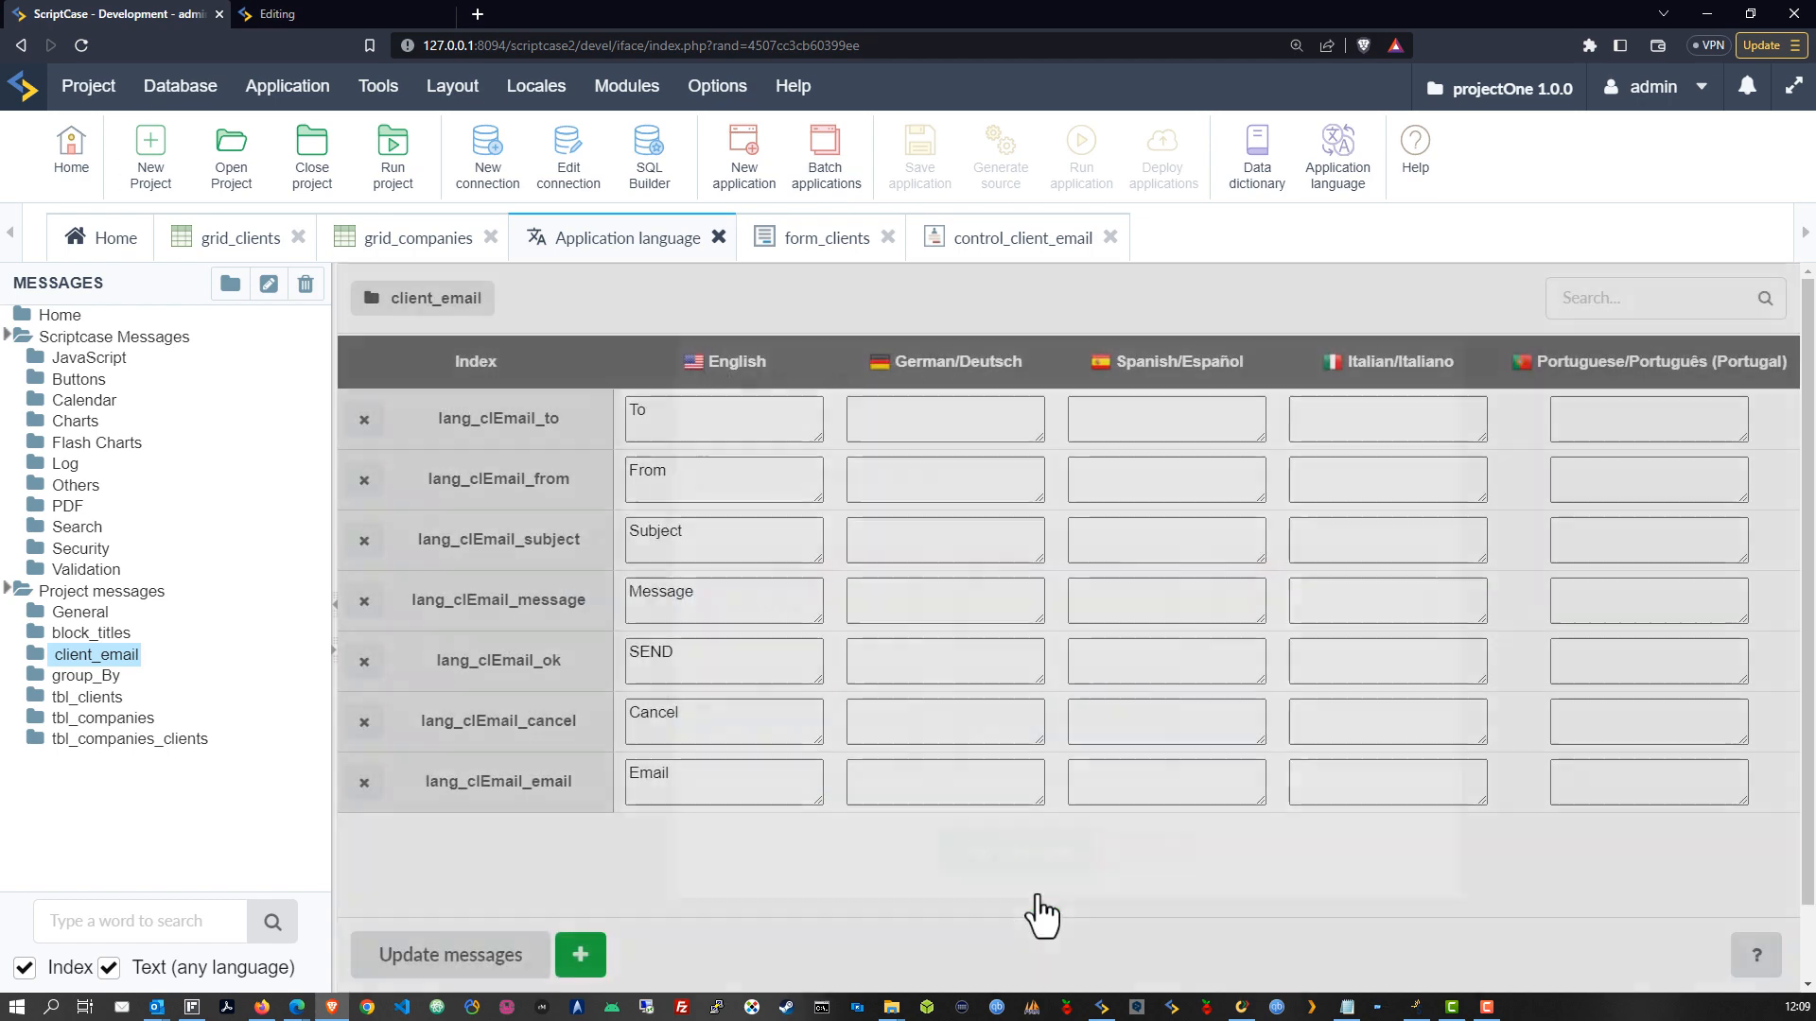
Add a client_email message with index lang_clEmail_email_error and English text "Error"
scroll(649, 855, down, 1)
click(581, 955)
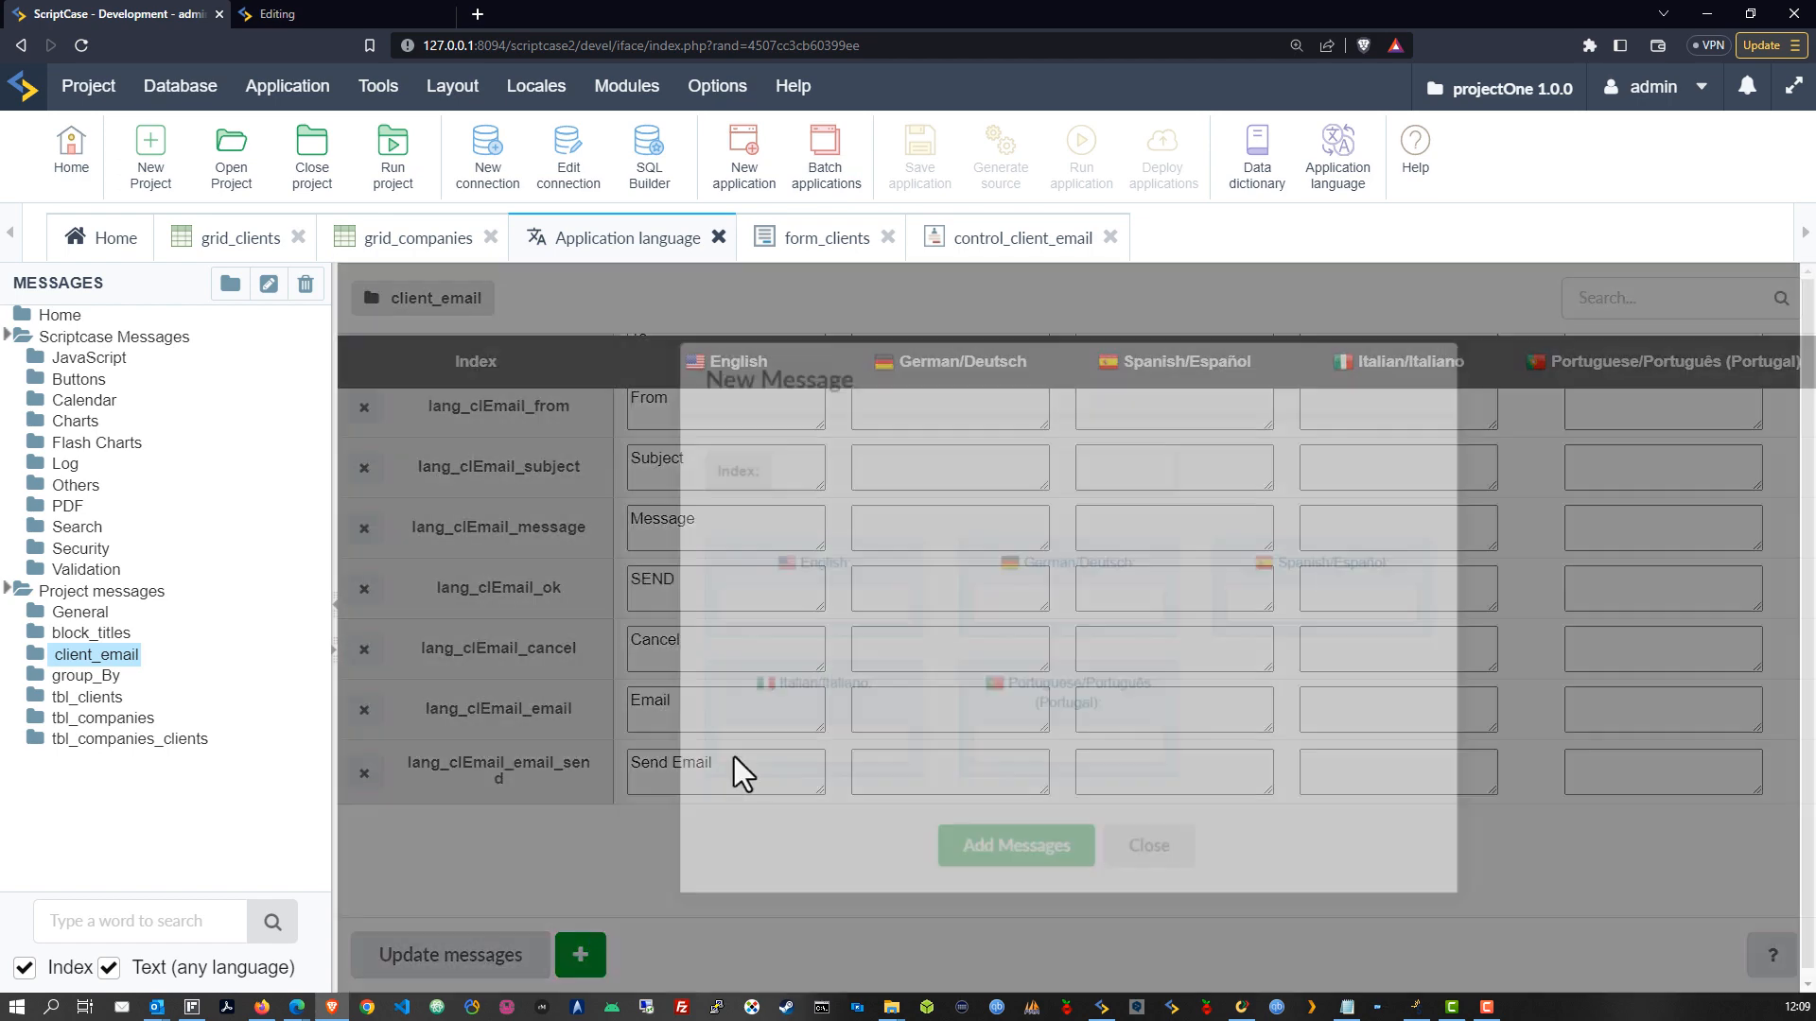
key(ctrl+v)
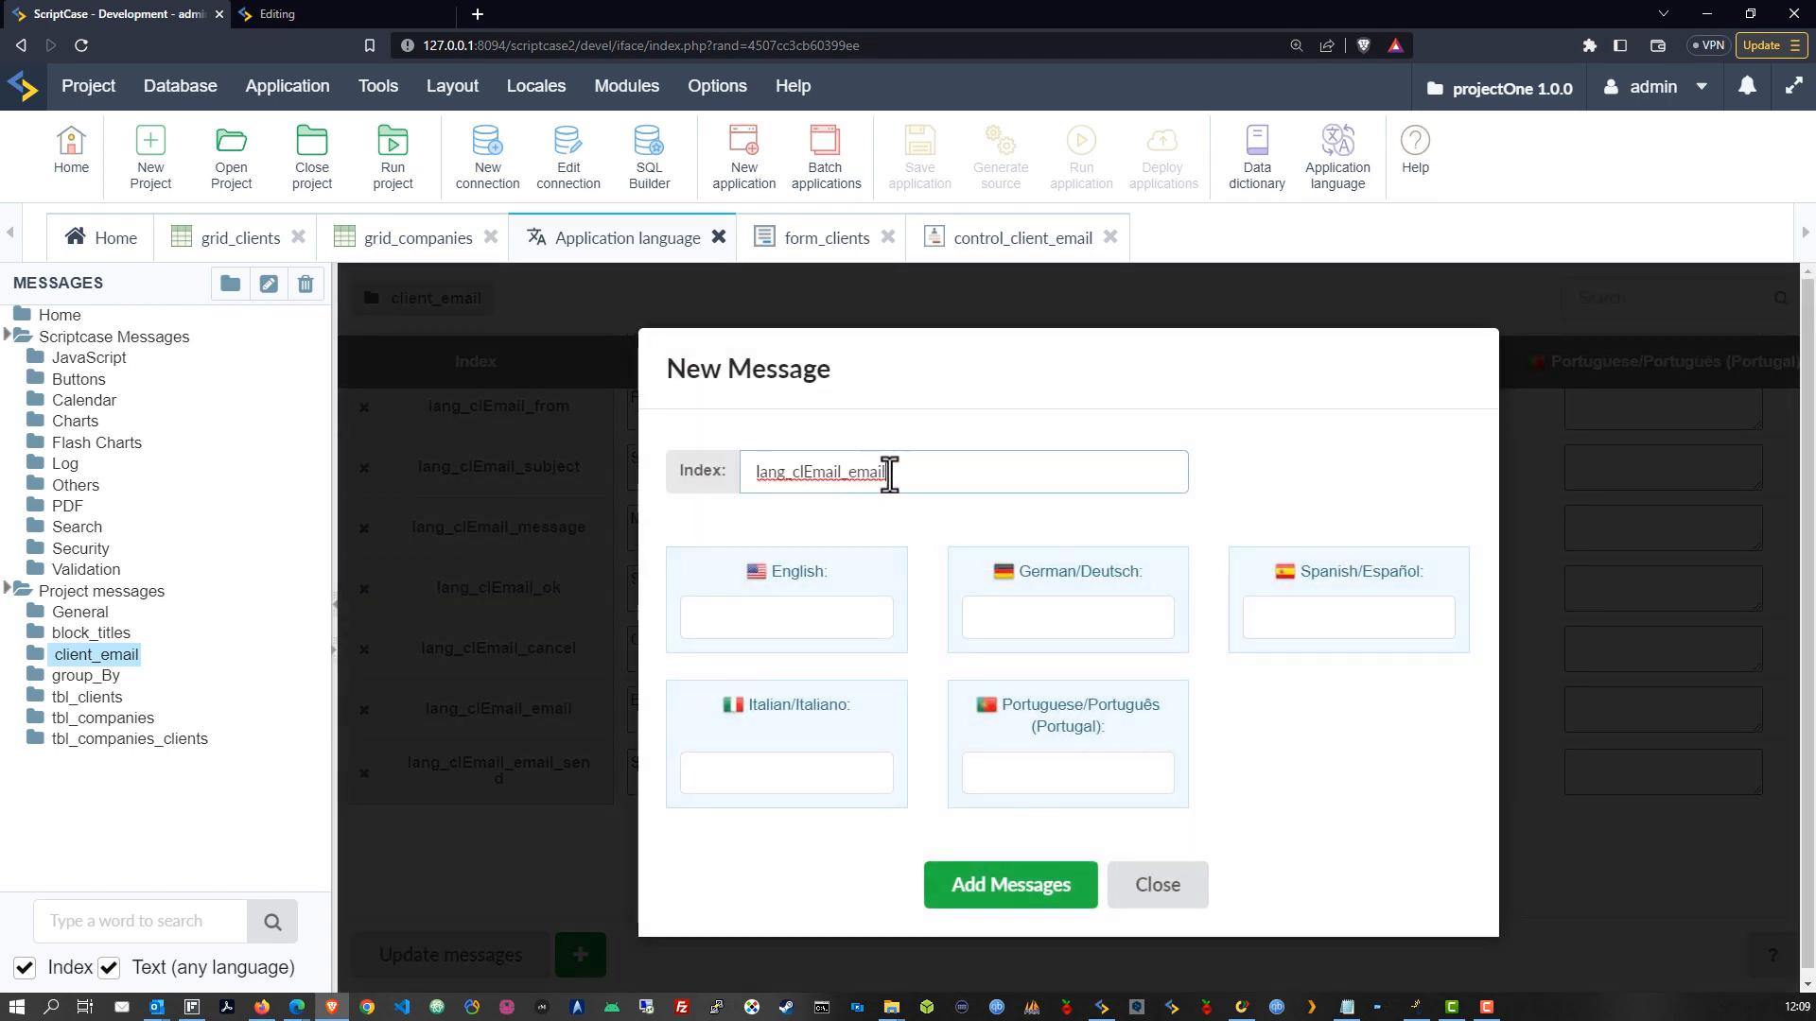
text(_error)
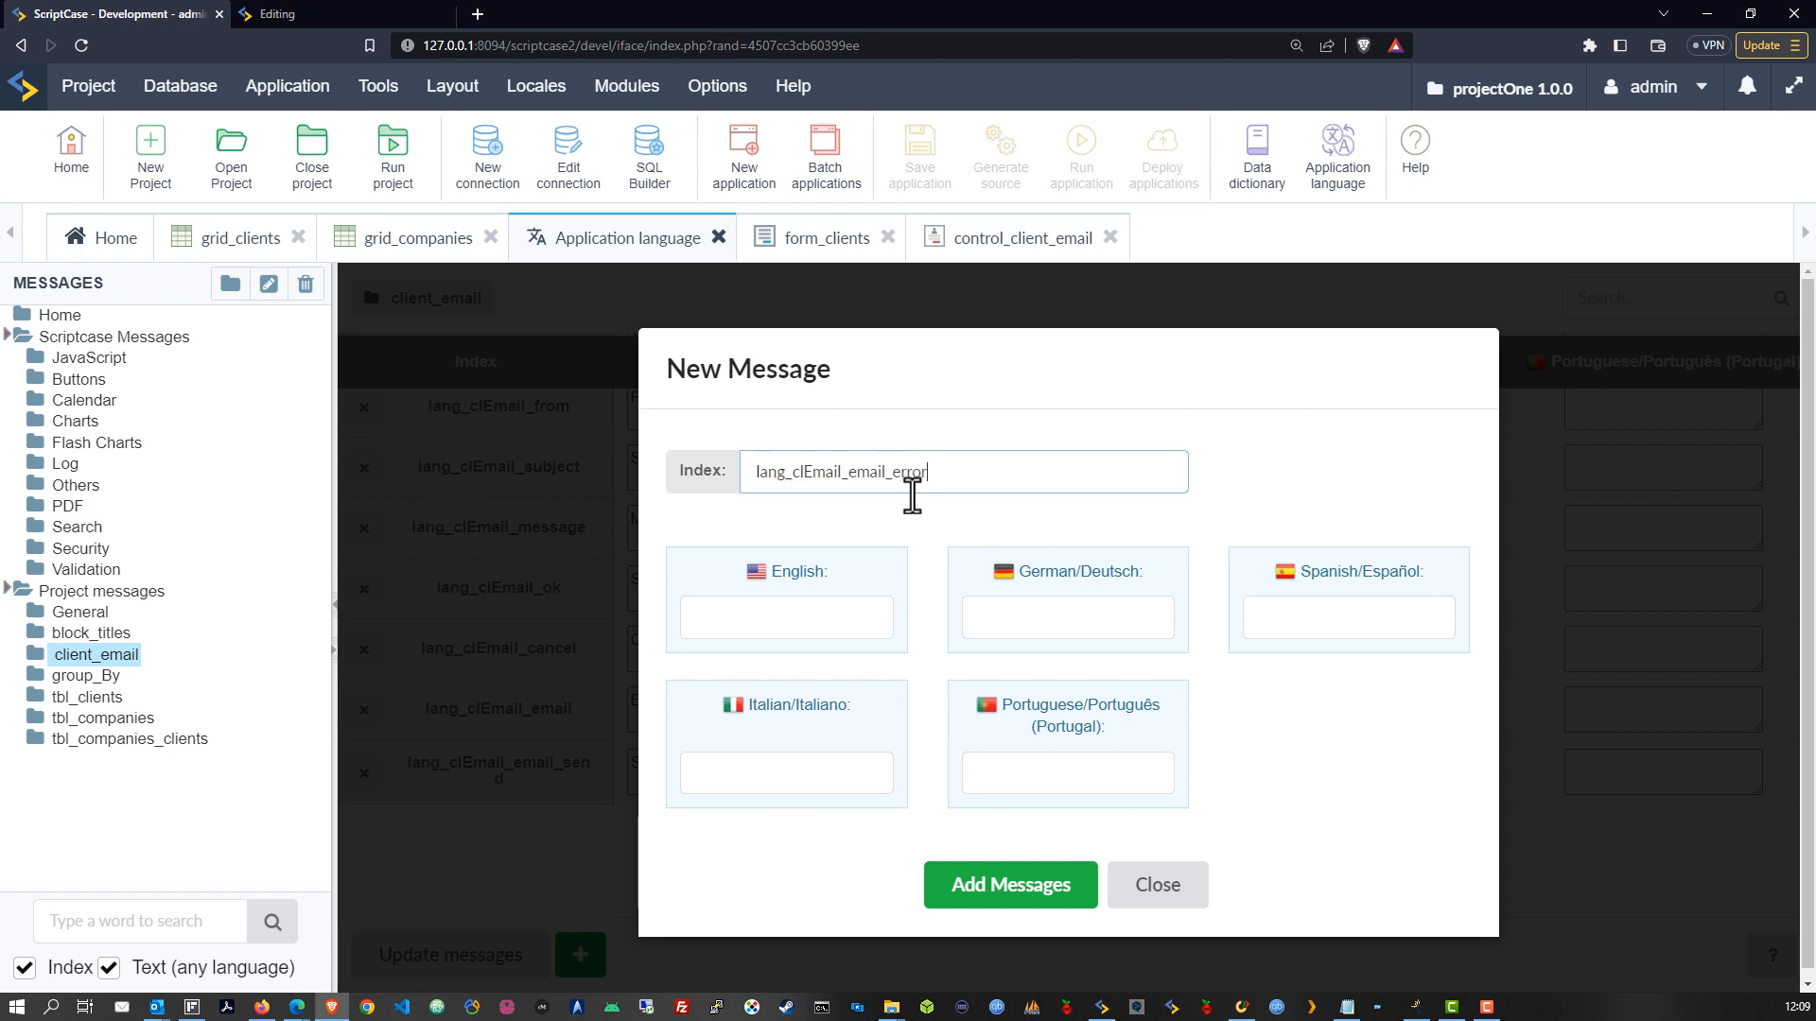
text(Erorr)
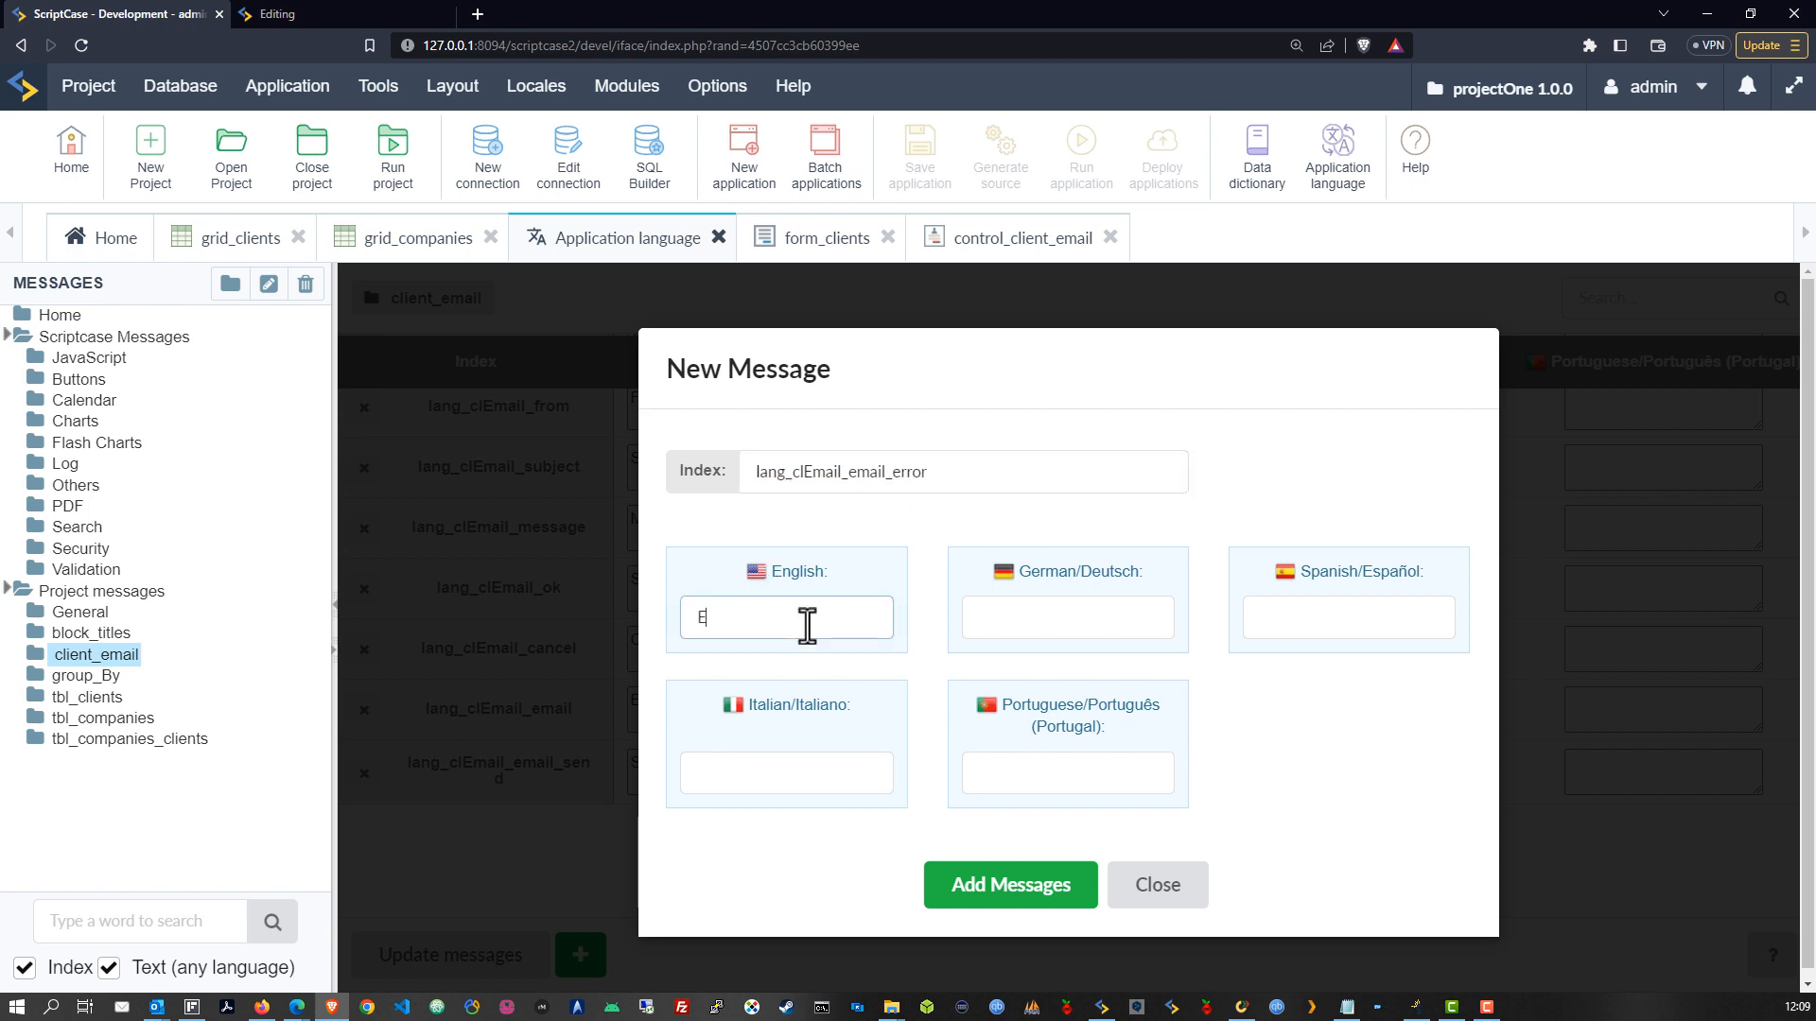
key(BackSpace)
key(BackSpace)
key(BackSpace)
text(ror)
click(1022, 903)
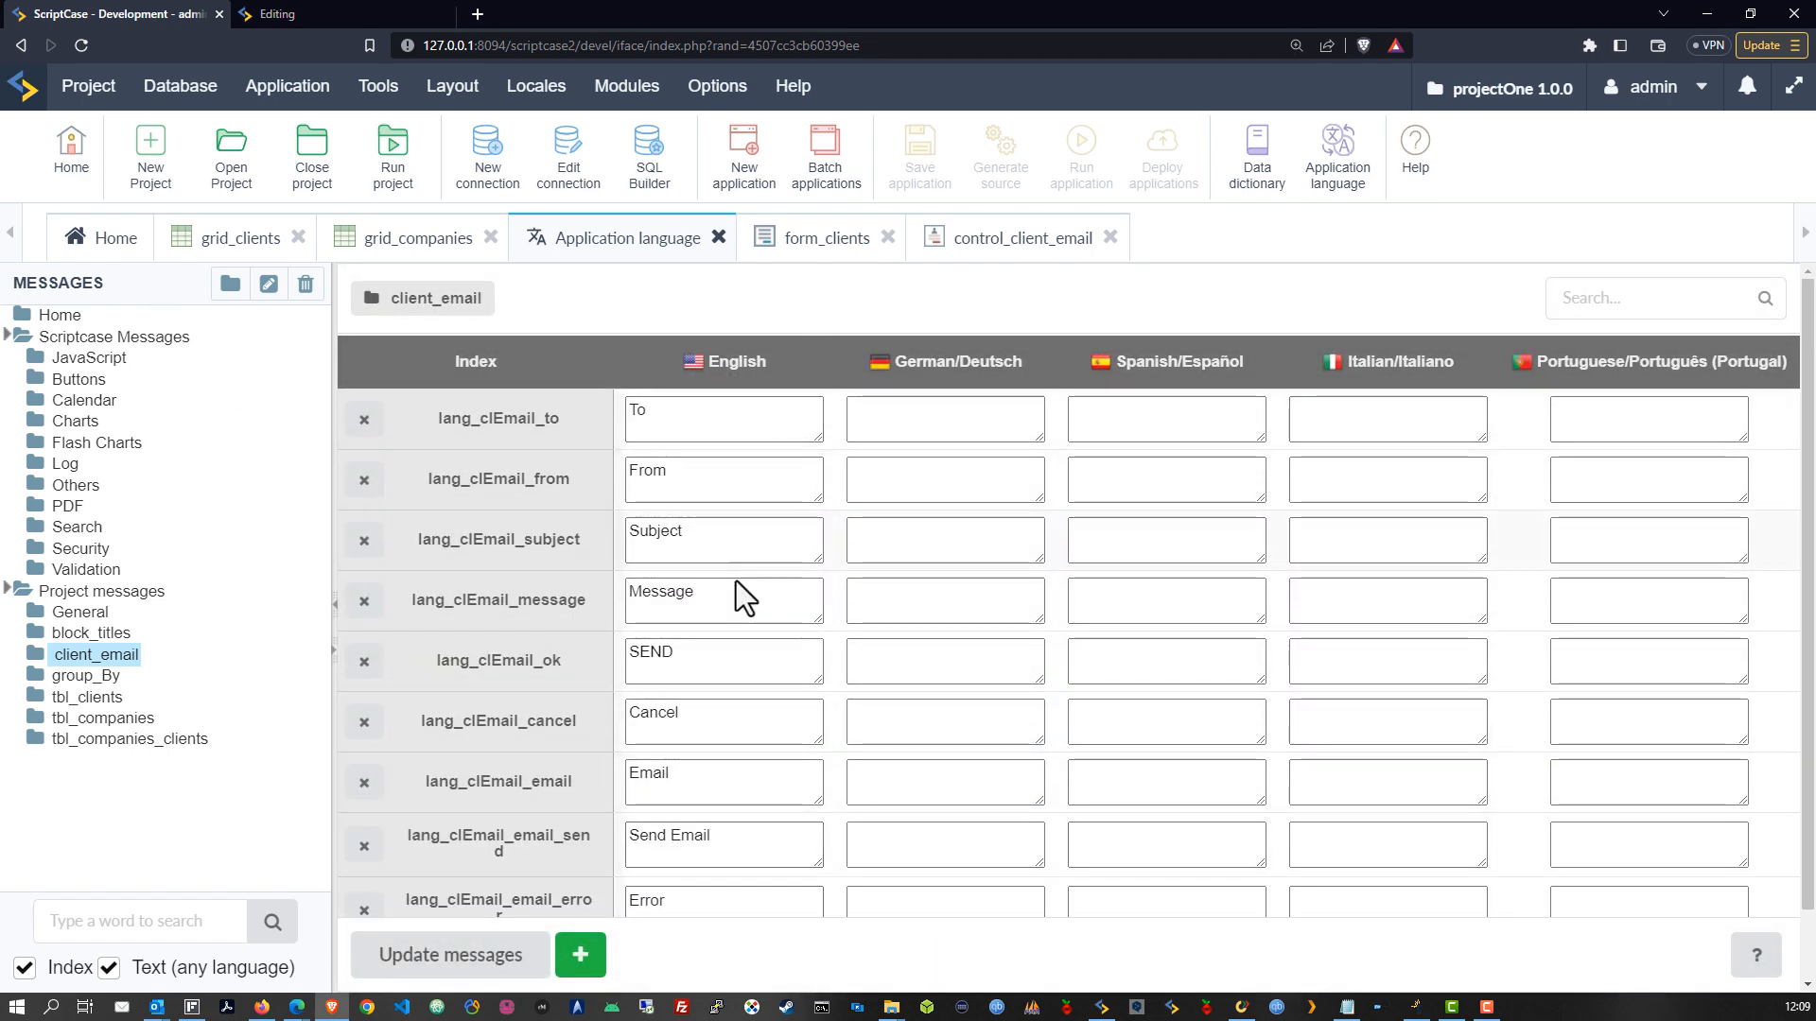
Set the email_client field's label in grid_clients to {lang_clEmail_email}, copied from the language messages, and save the application
scroll(661, 757, down, 1)
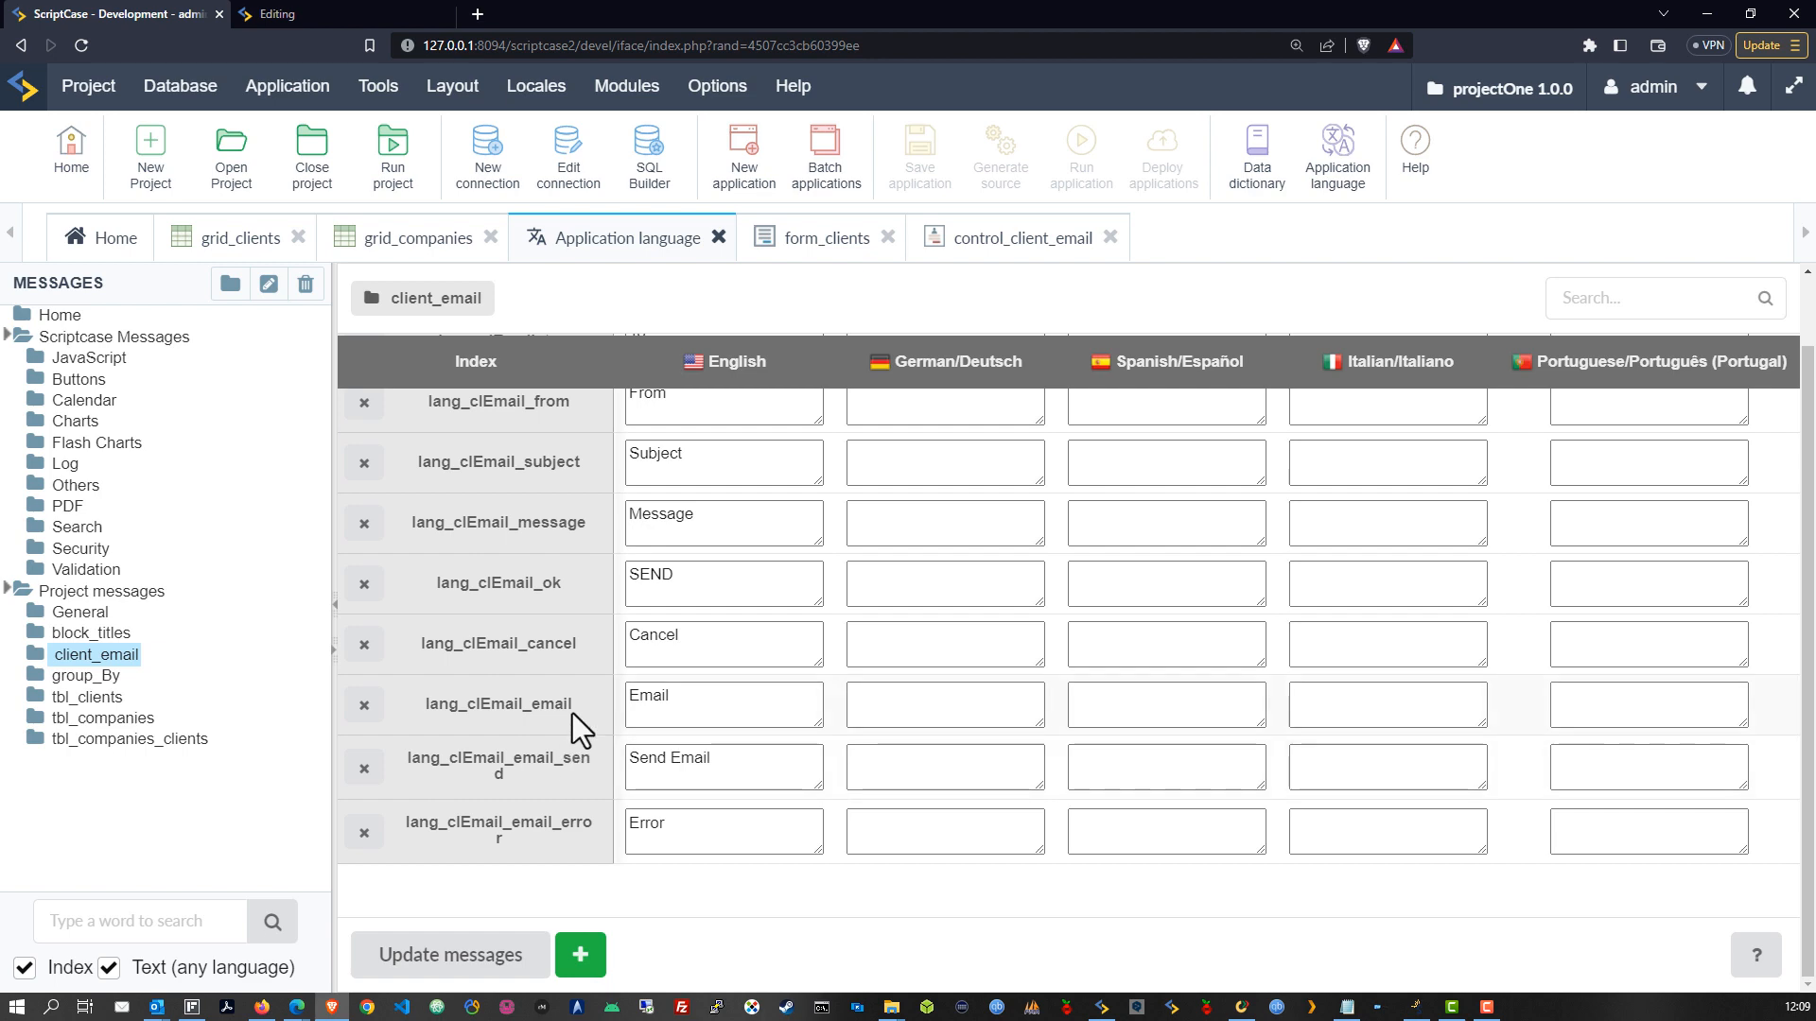
drag(571, 713, 420, 721)
right_click(475, 710)
click(567, 727)
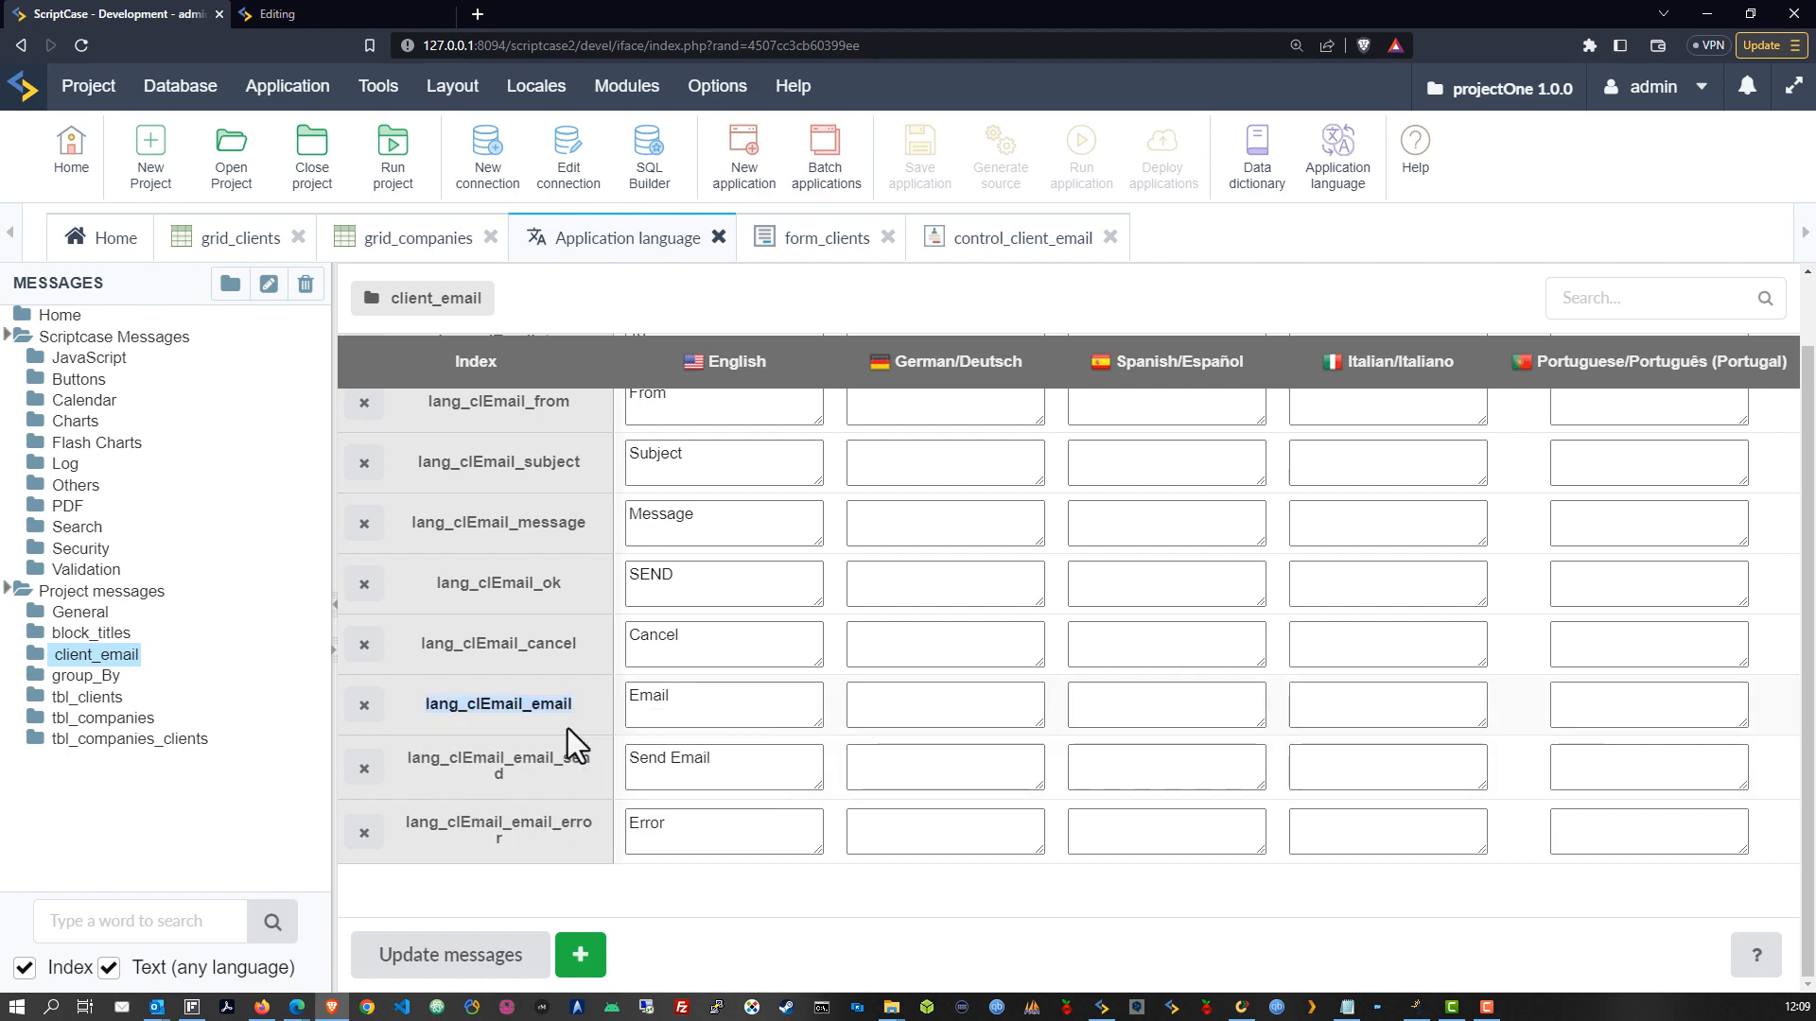
click(244, 238)
drag(709, 746, 539, 726)
text({)
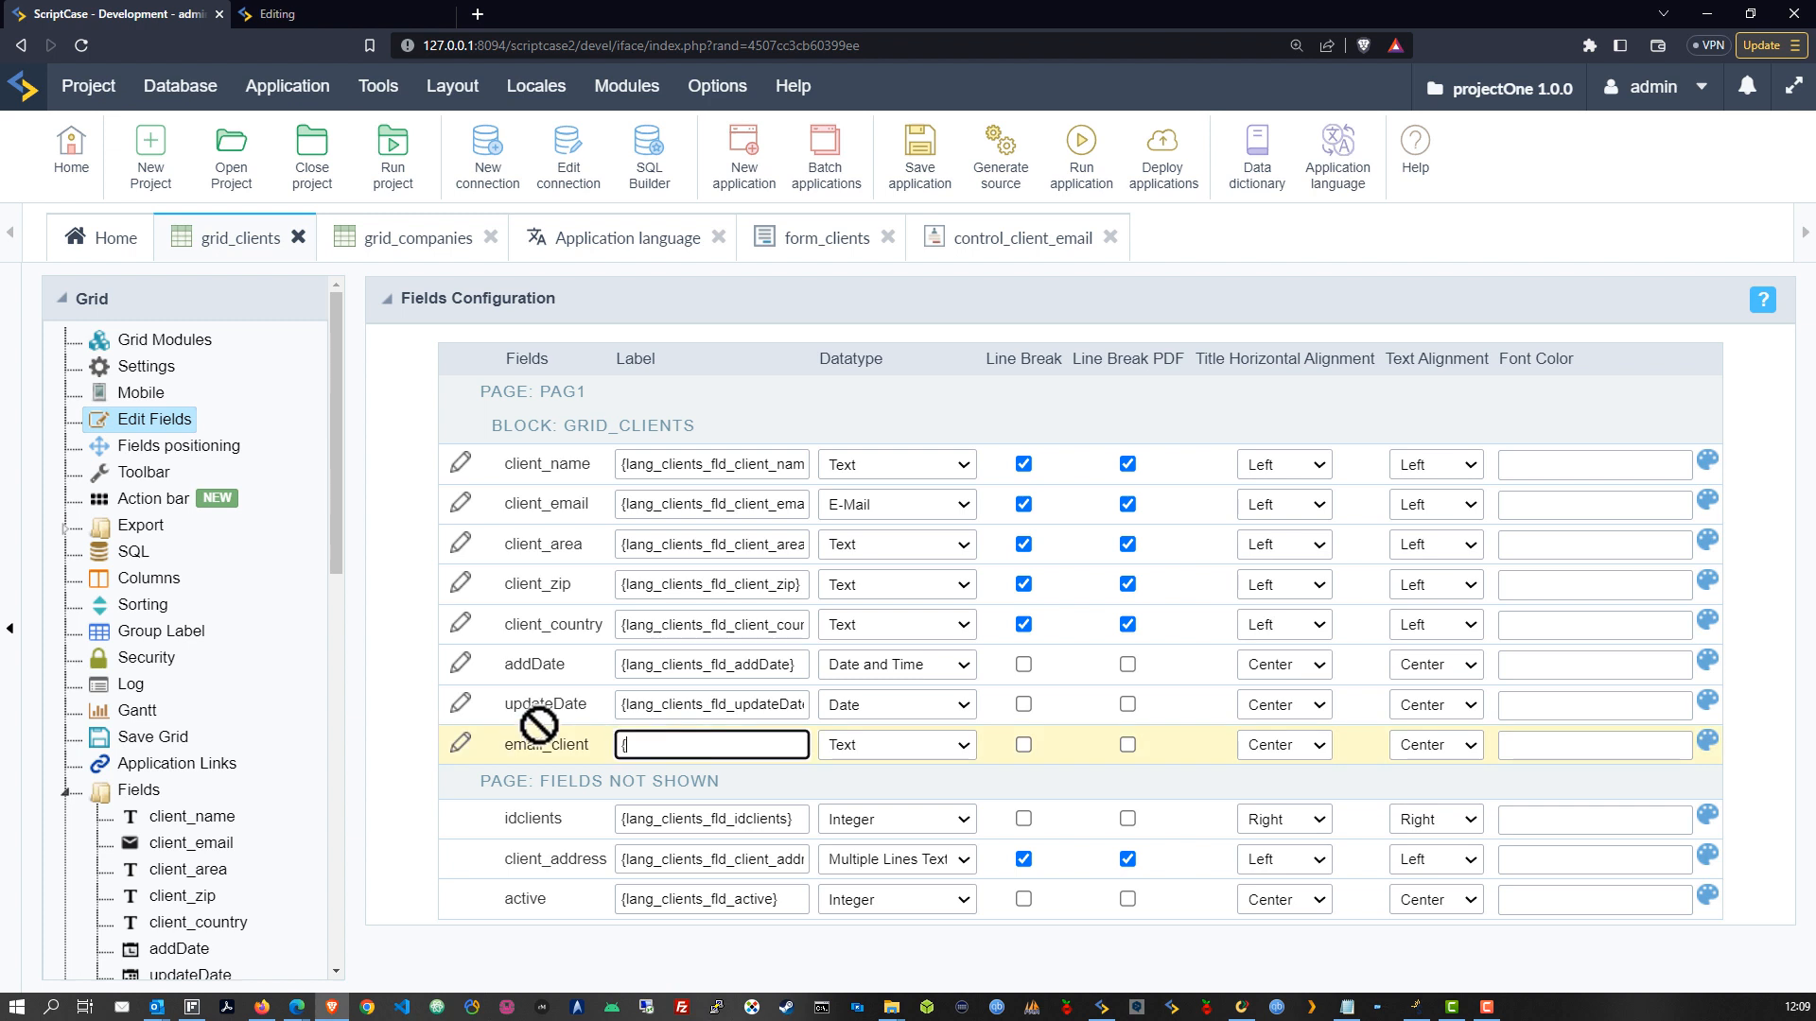
key(ctrl+v)
text(})
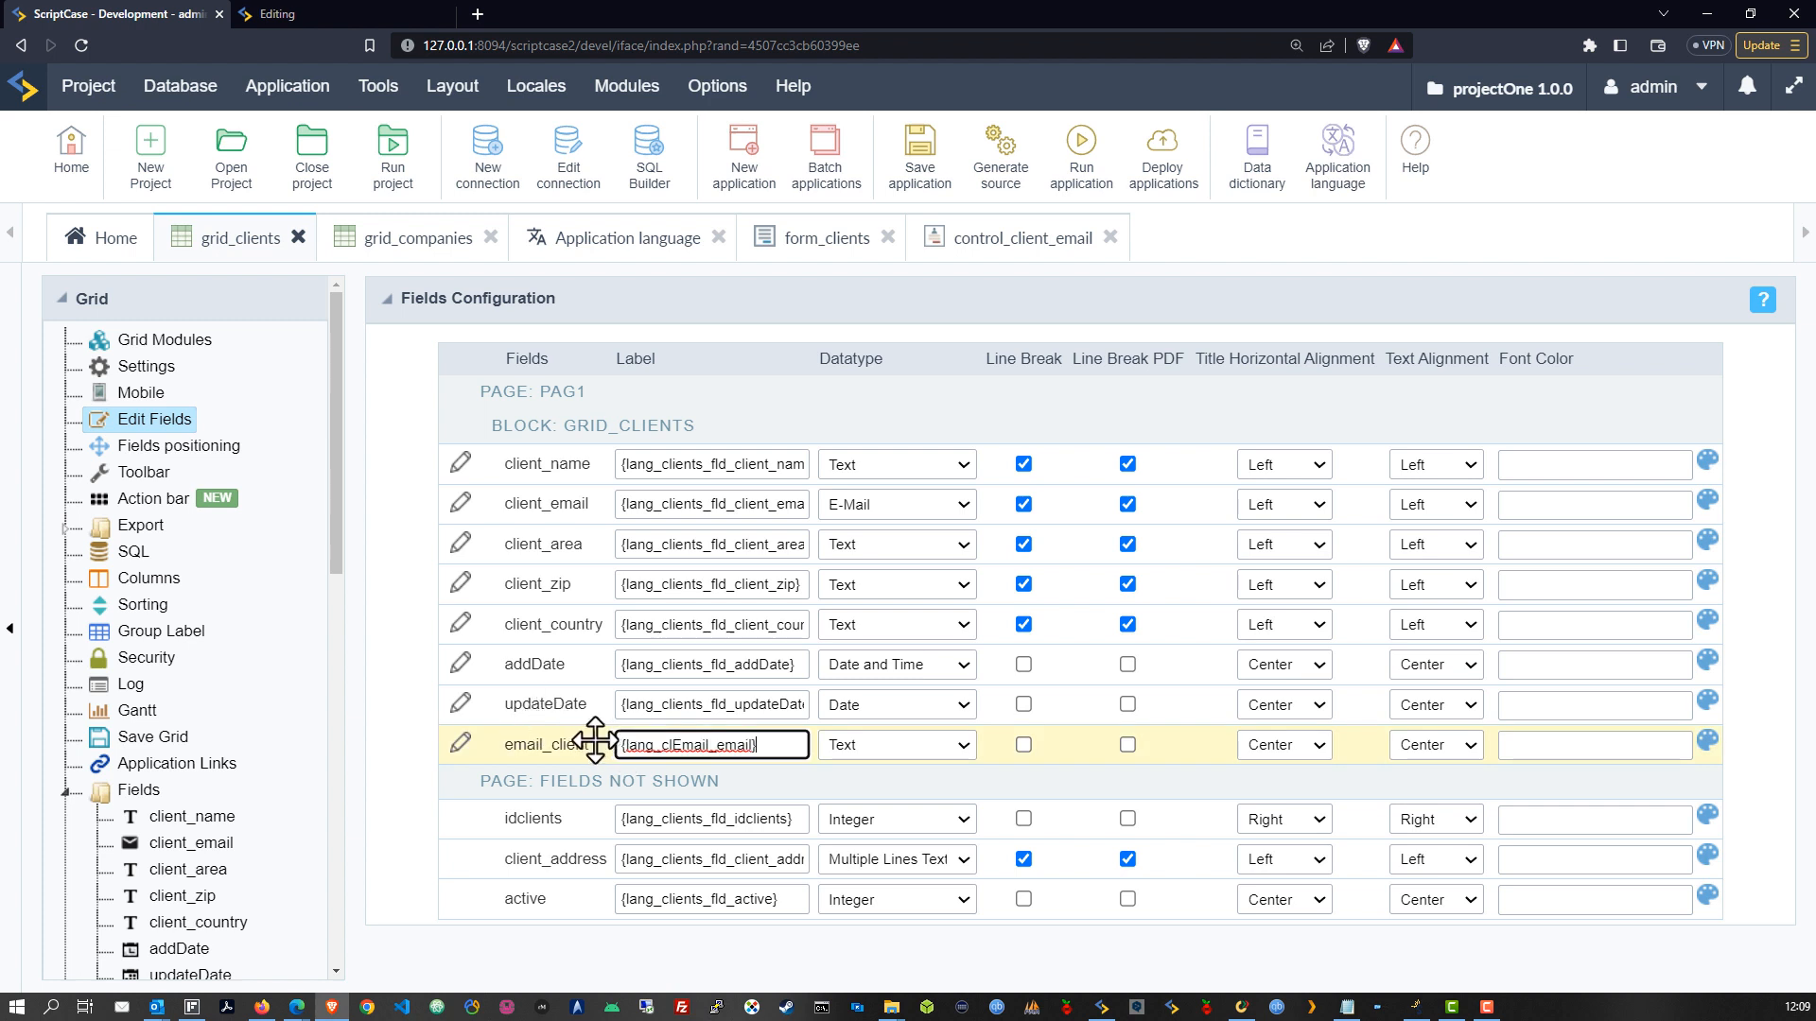
click(919, 151)
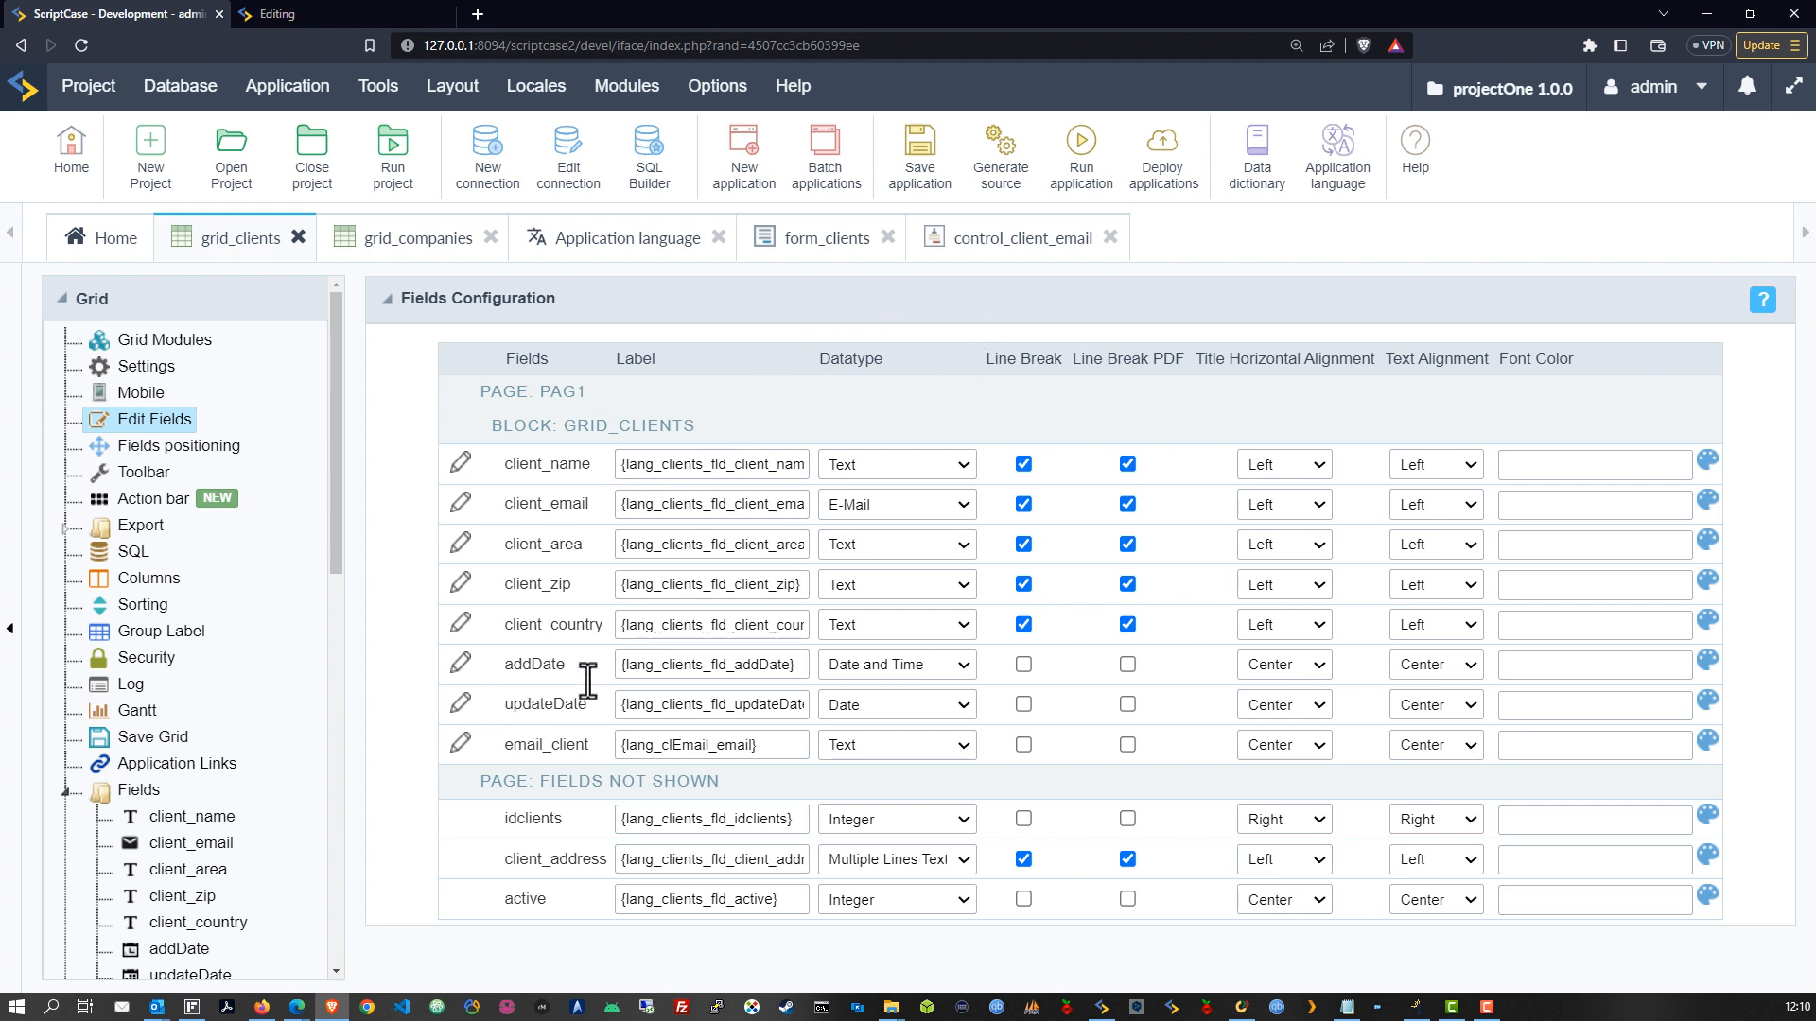
Run control_client_email to examine its email form, and review the Email Sent Log plan before returning to ScriptCase
click(993, 249)
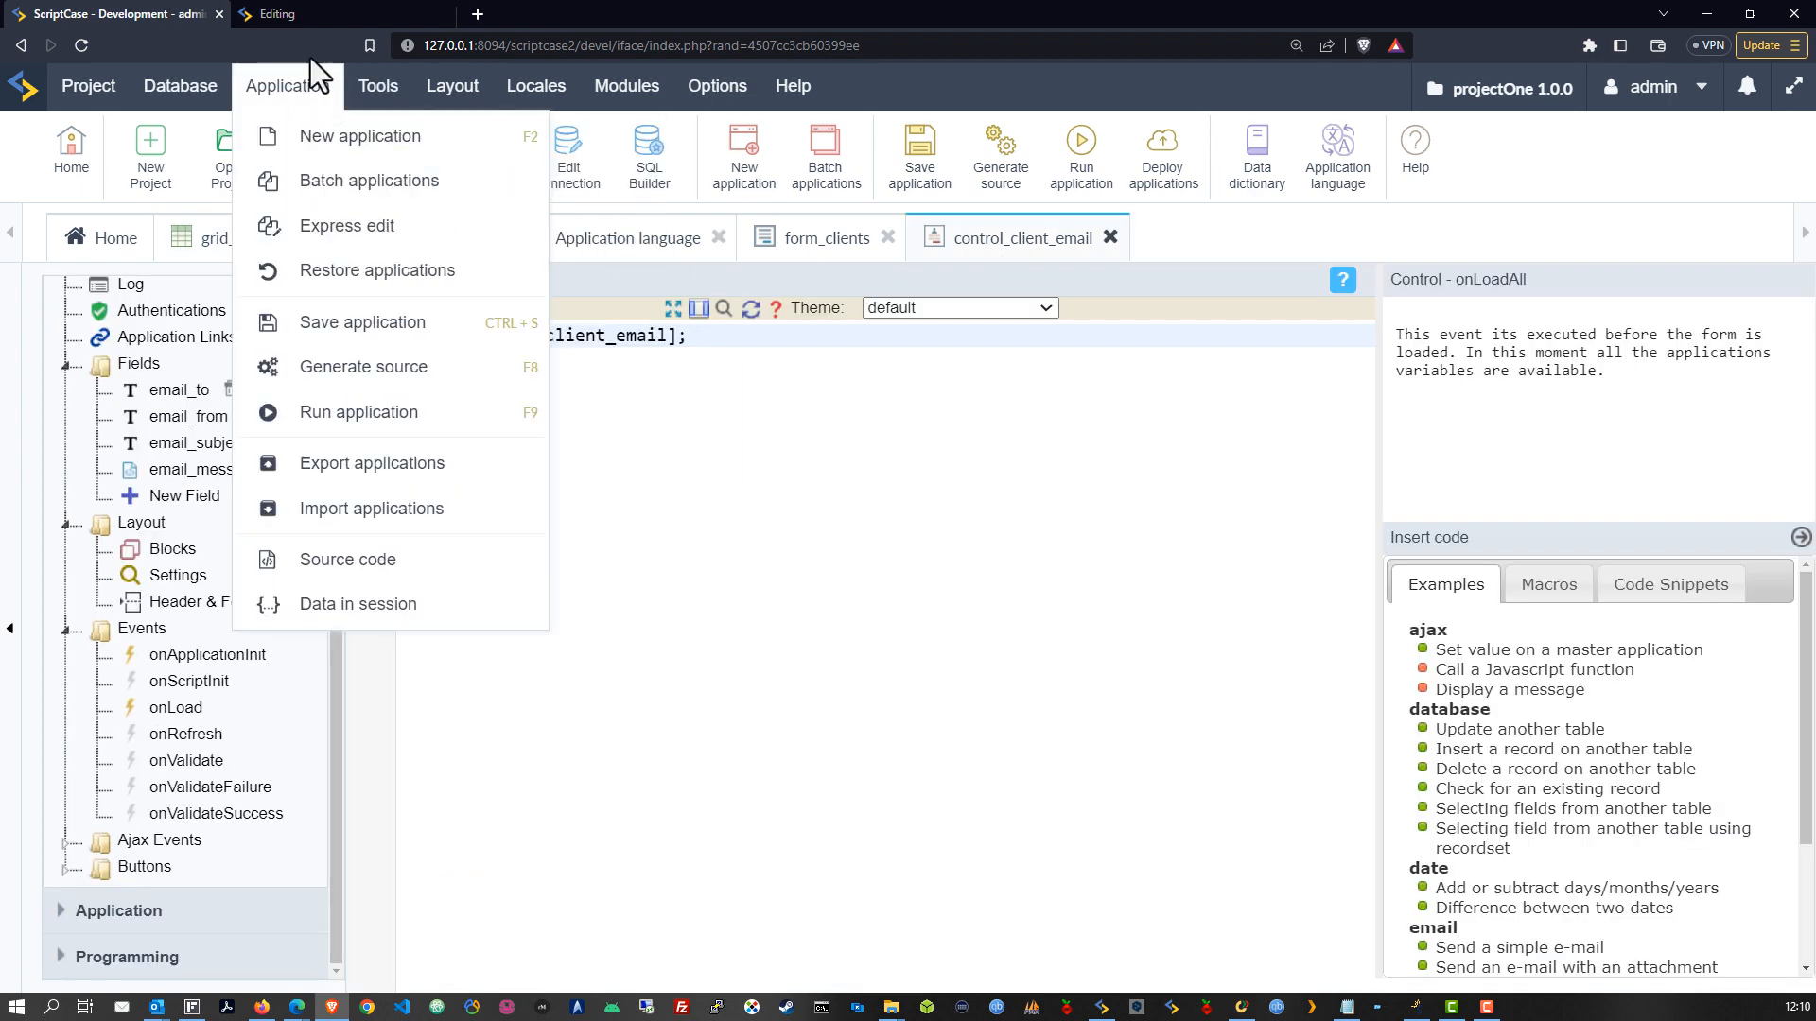
click(1081, 147)
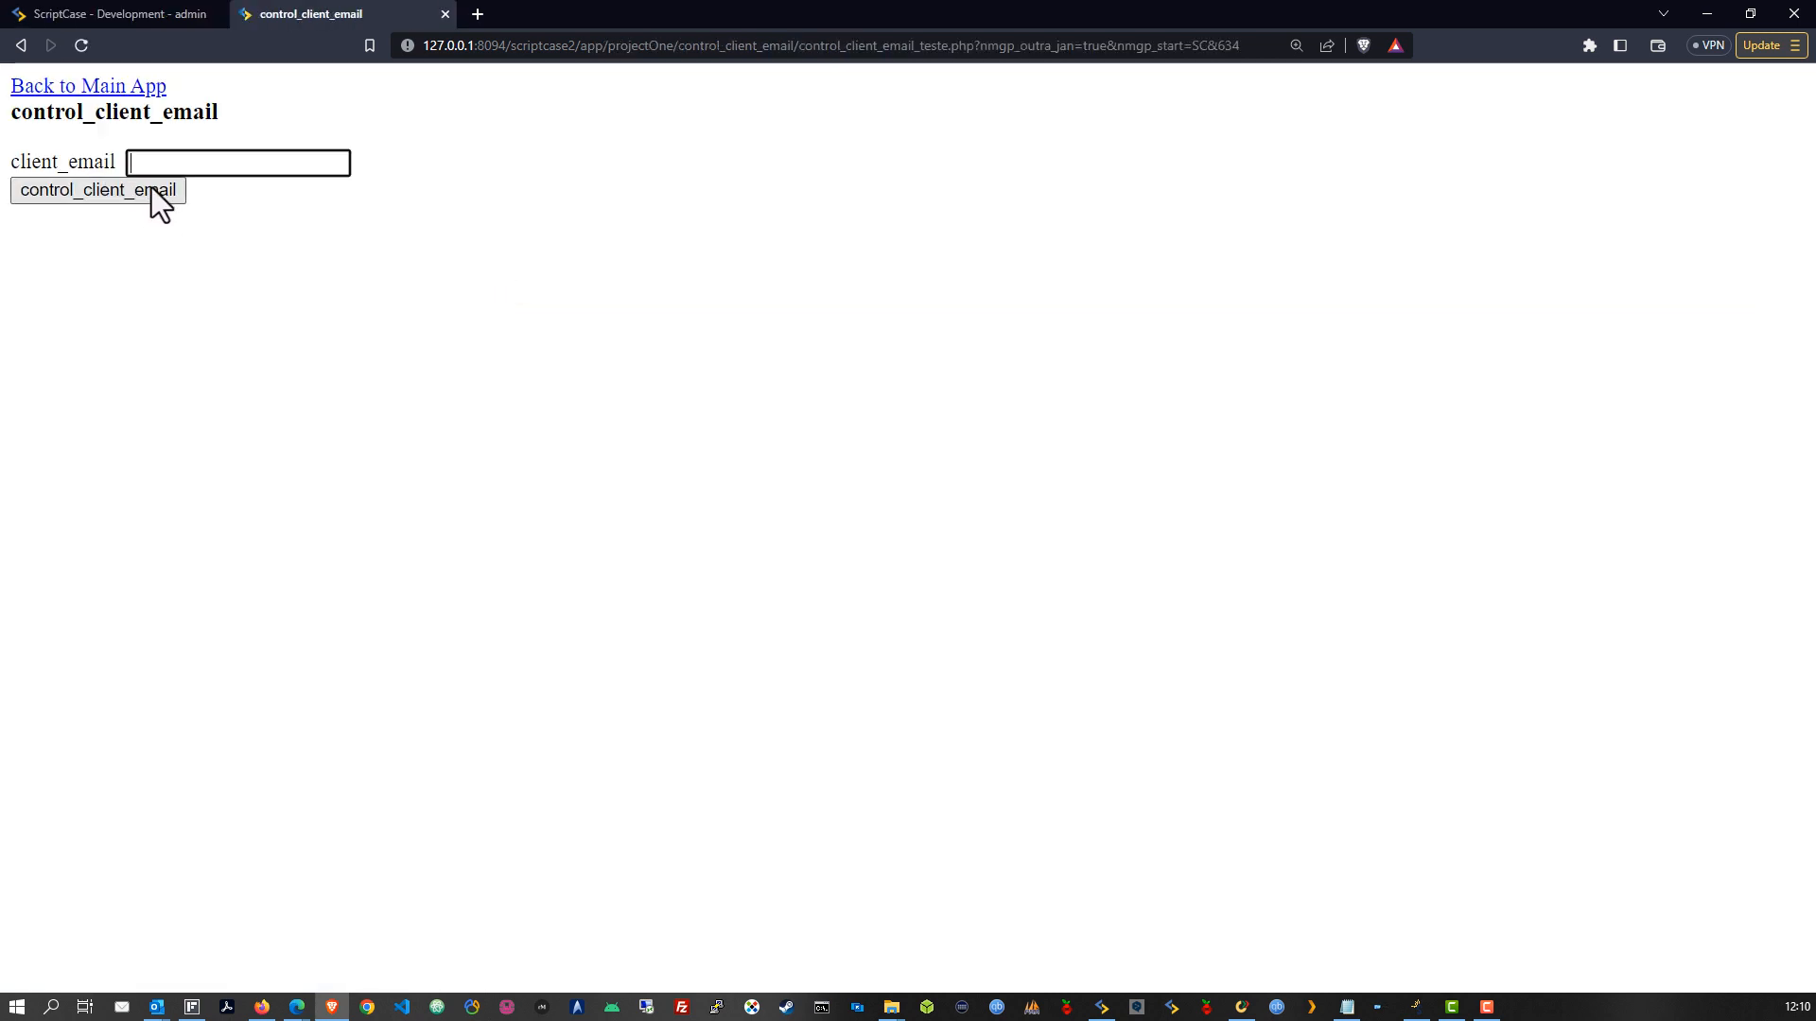
click(151, 187)
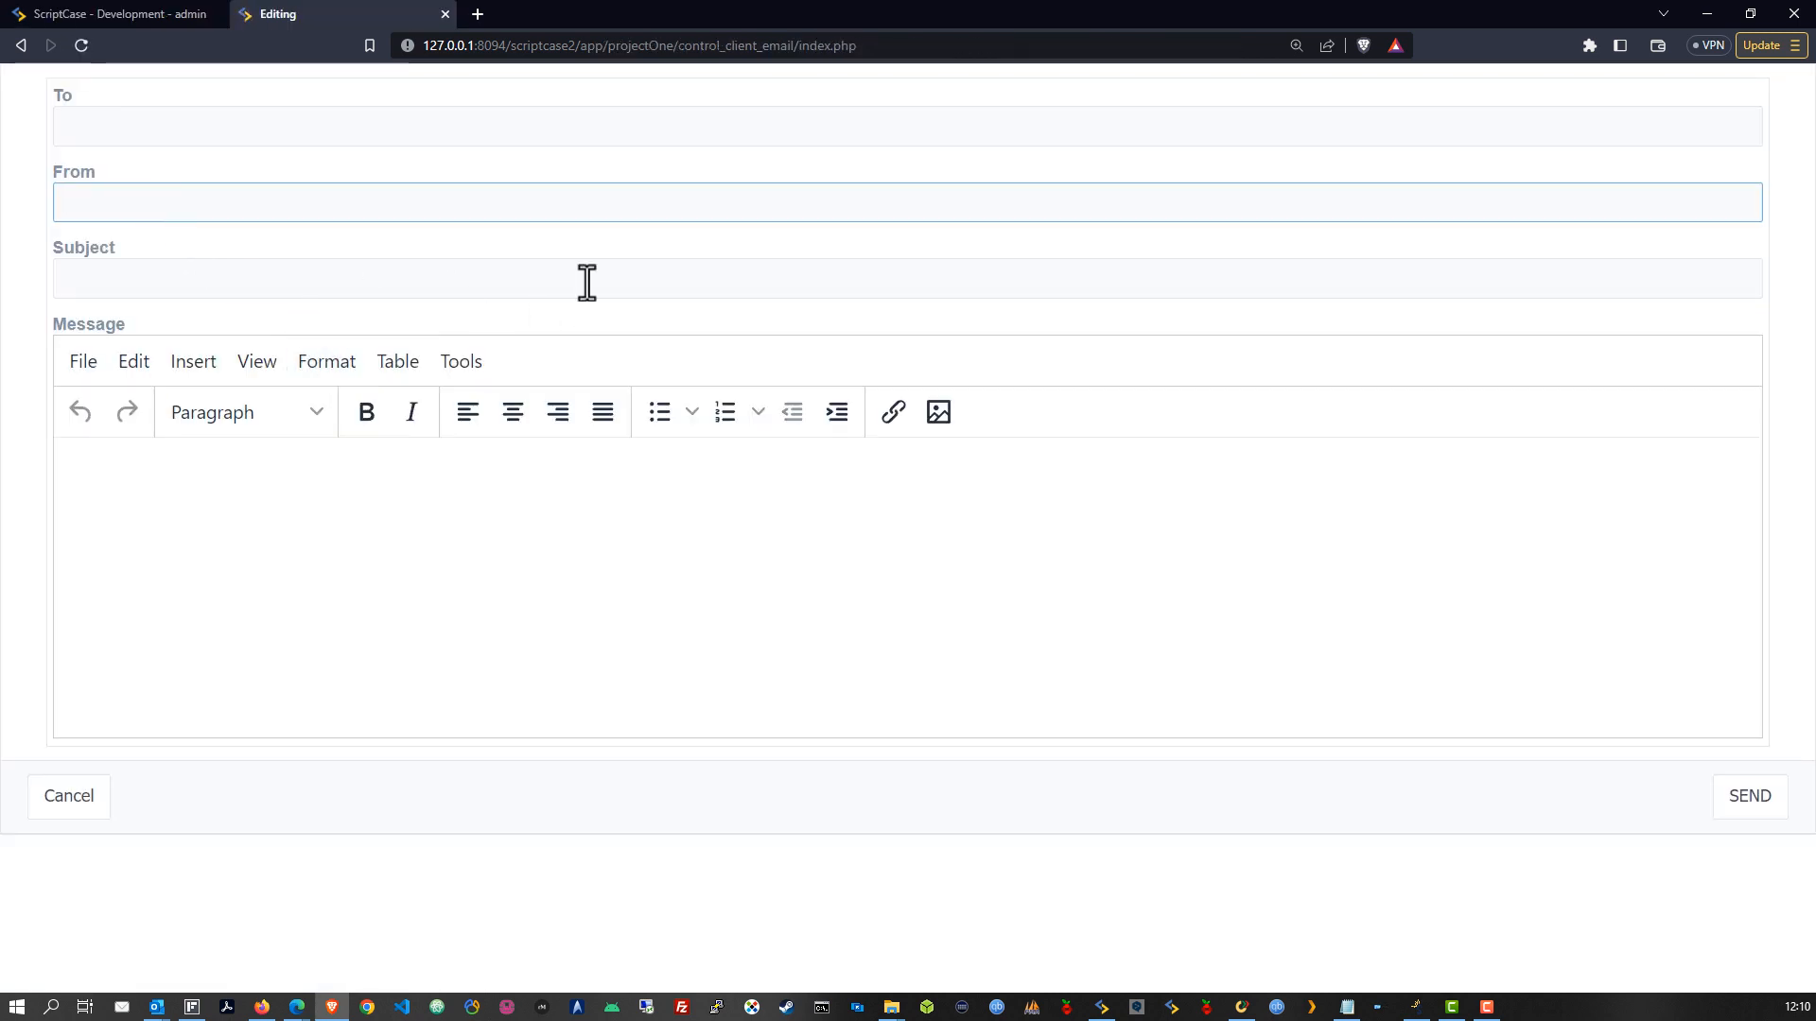
click(99, 13)
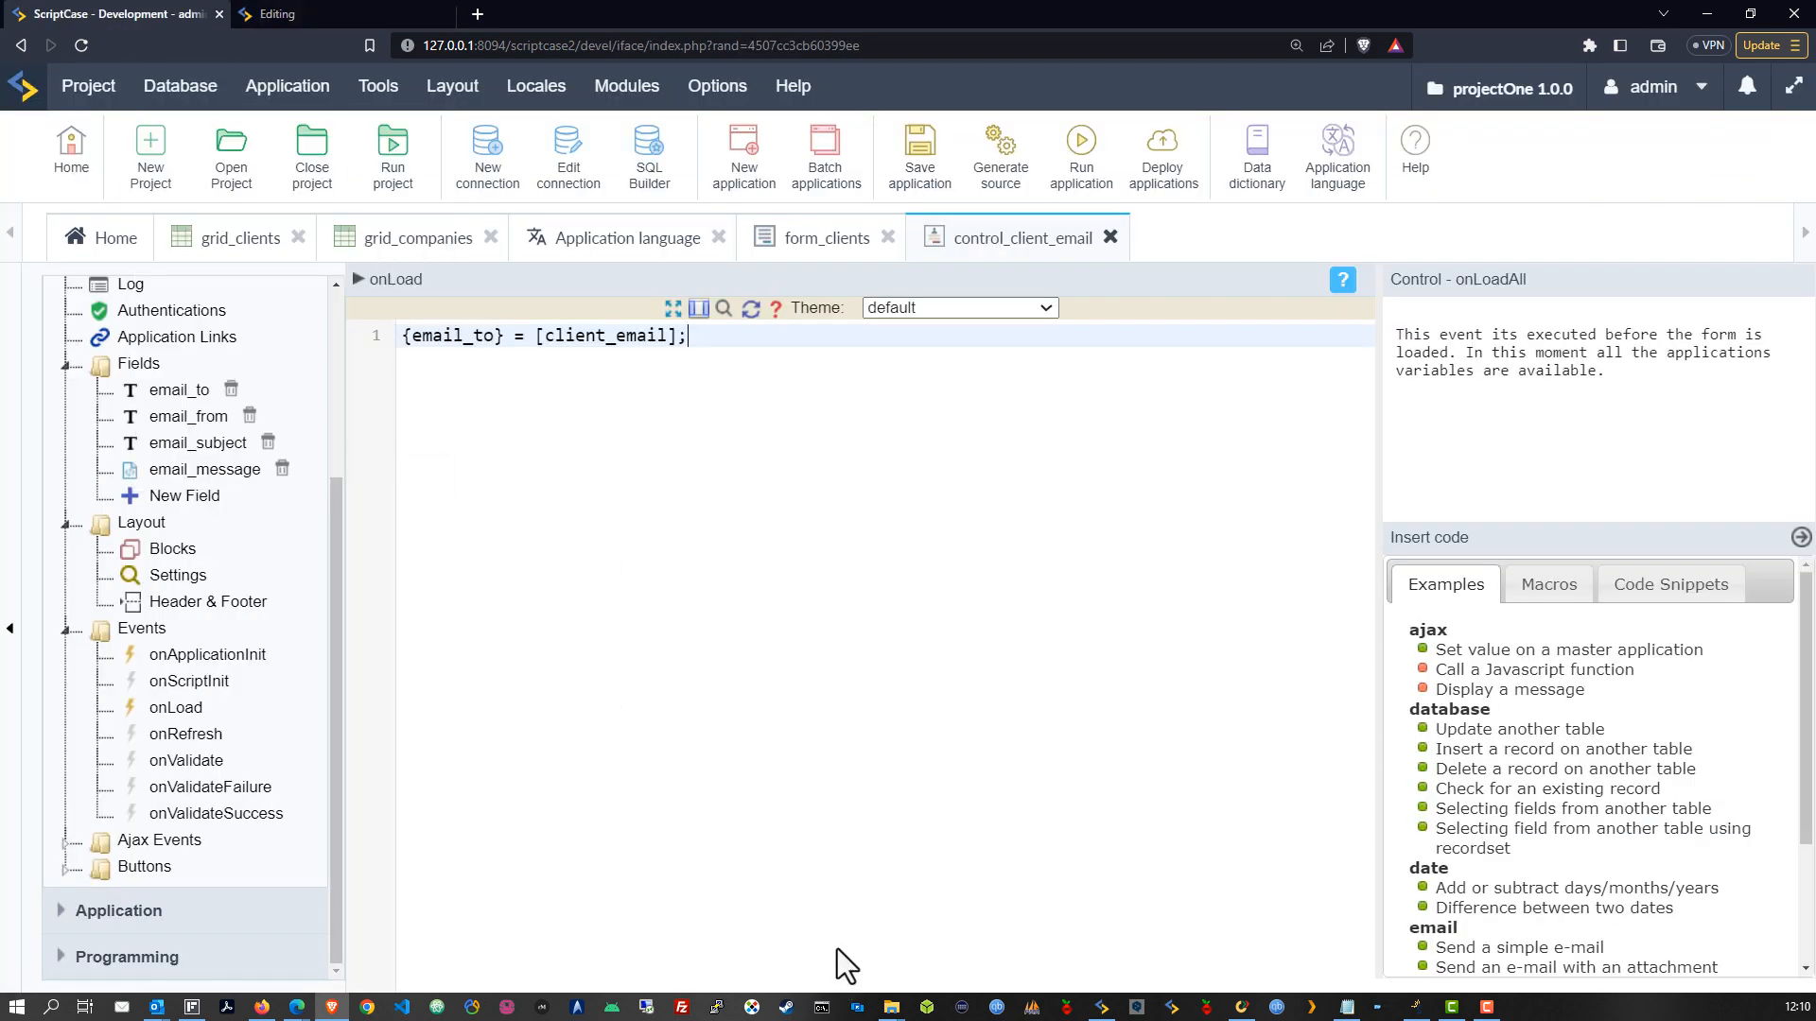
click(329, 1015)
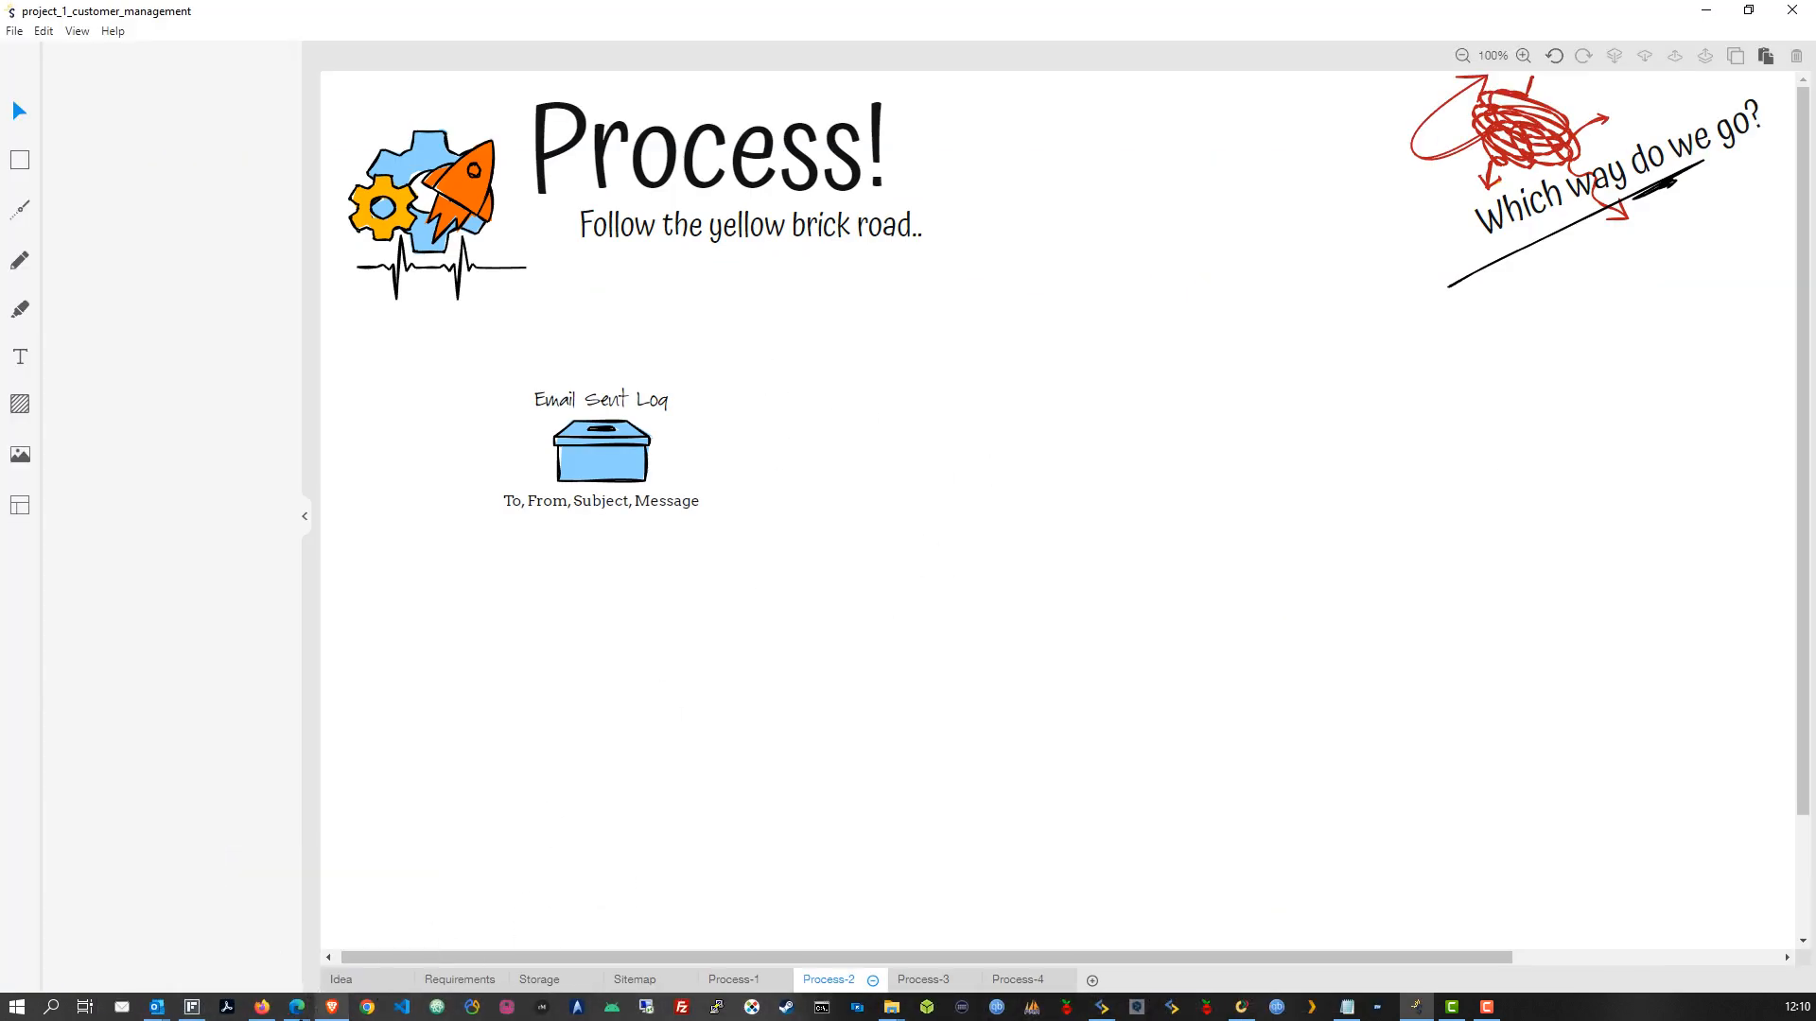
click(331, 1009)
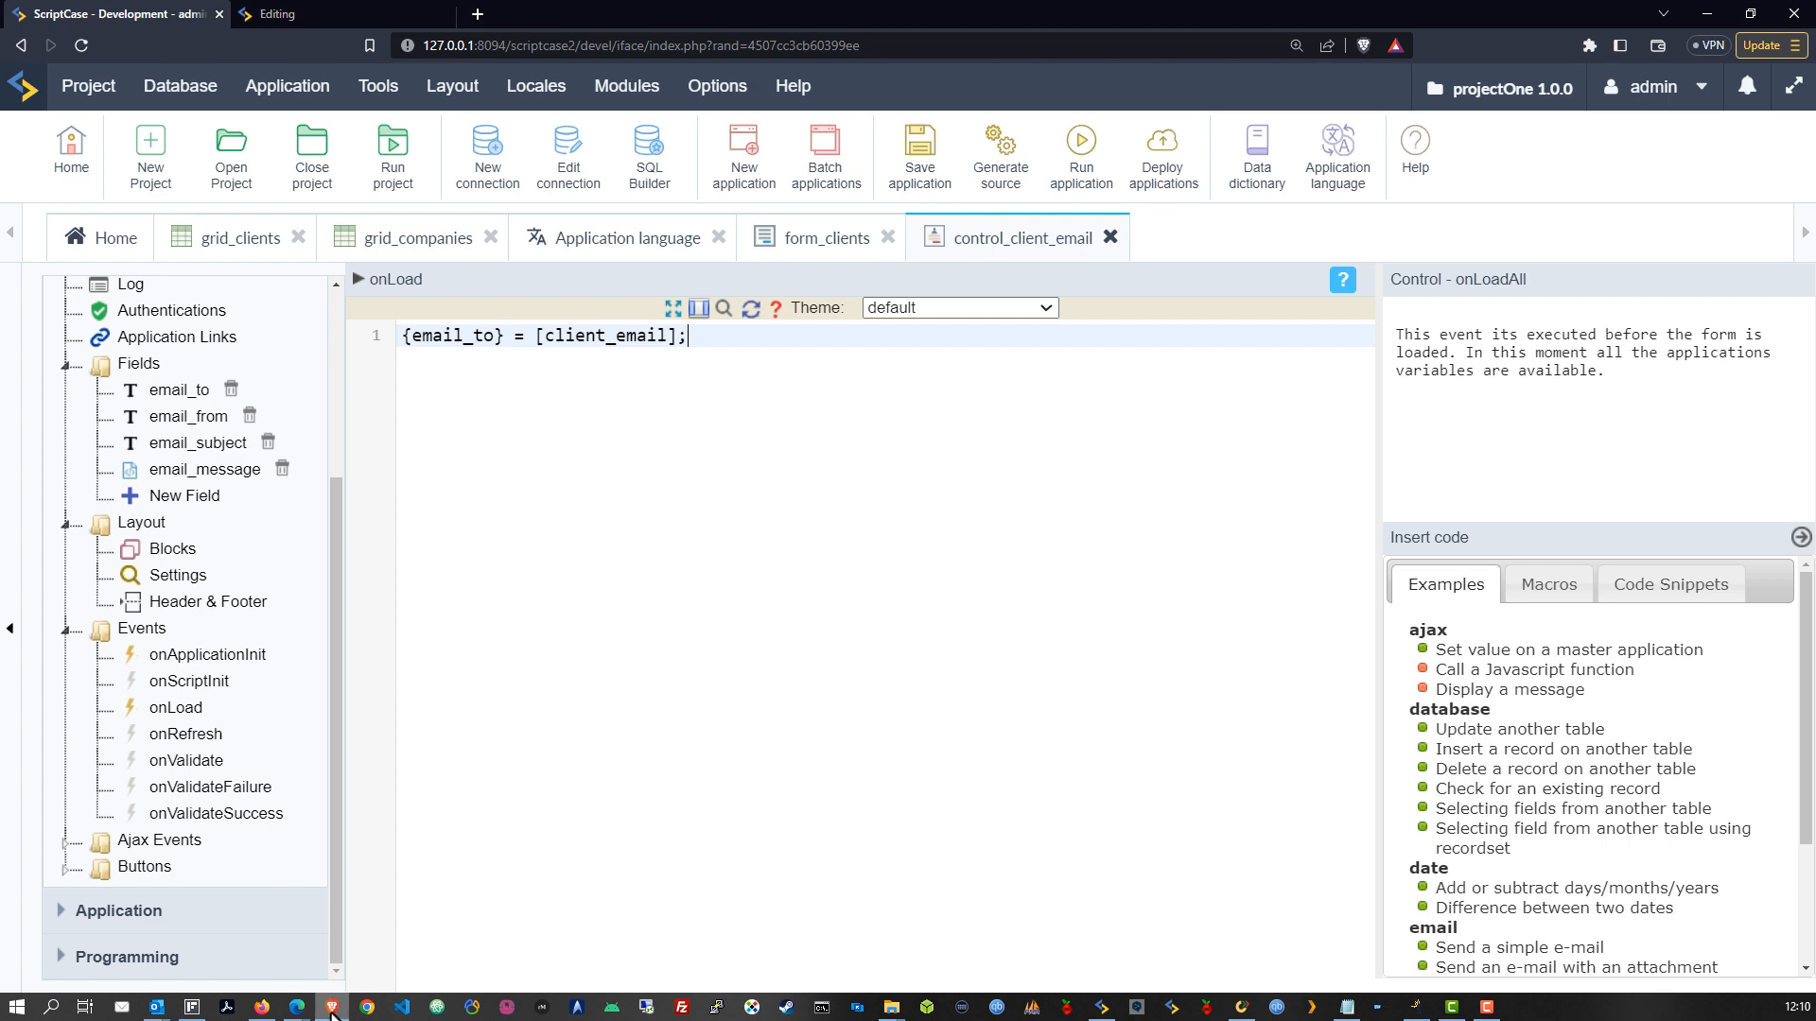
Switch to phpMyAdmin in Firefox, maximize its window and log in to the MySQL server
click(262, 1009)
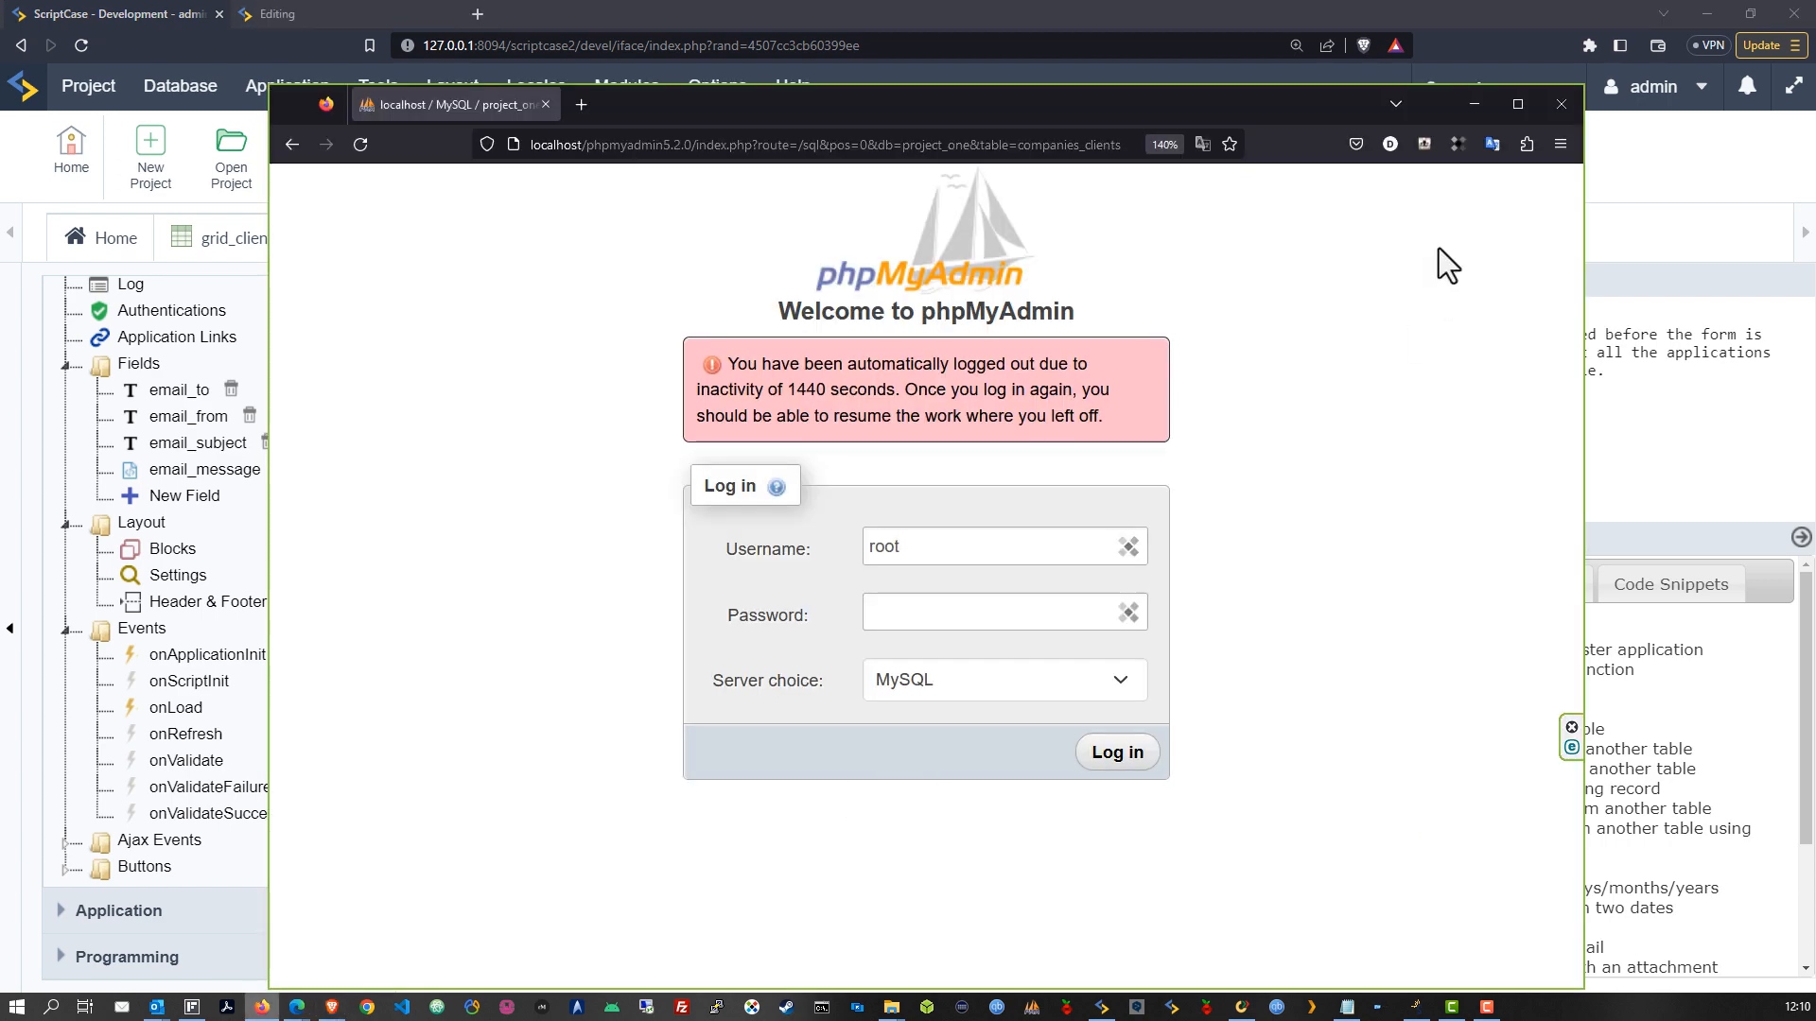
click(1517, 105)
click(1089, 671)
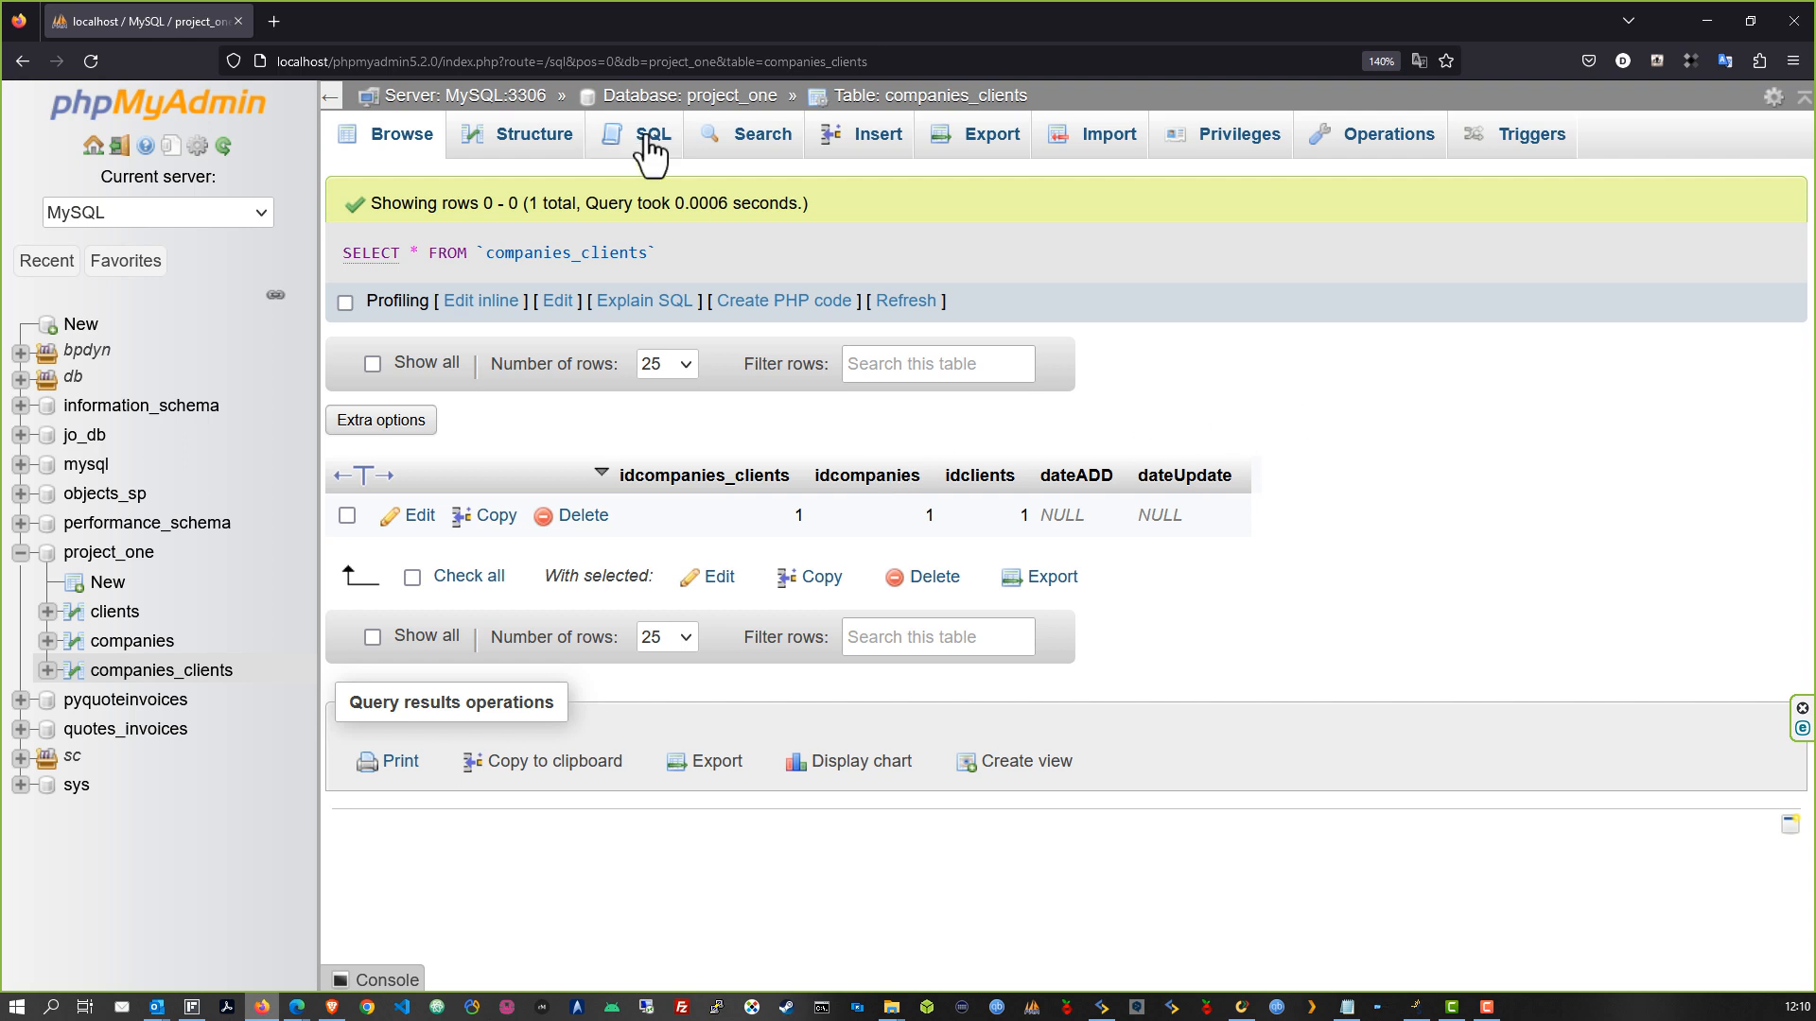
Start a new table named email_log with 7 columns in the project_one database
click(685, 97)
double_click(1116, 662)
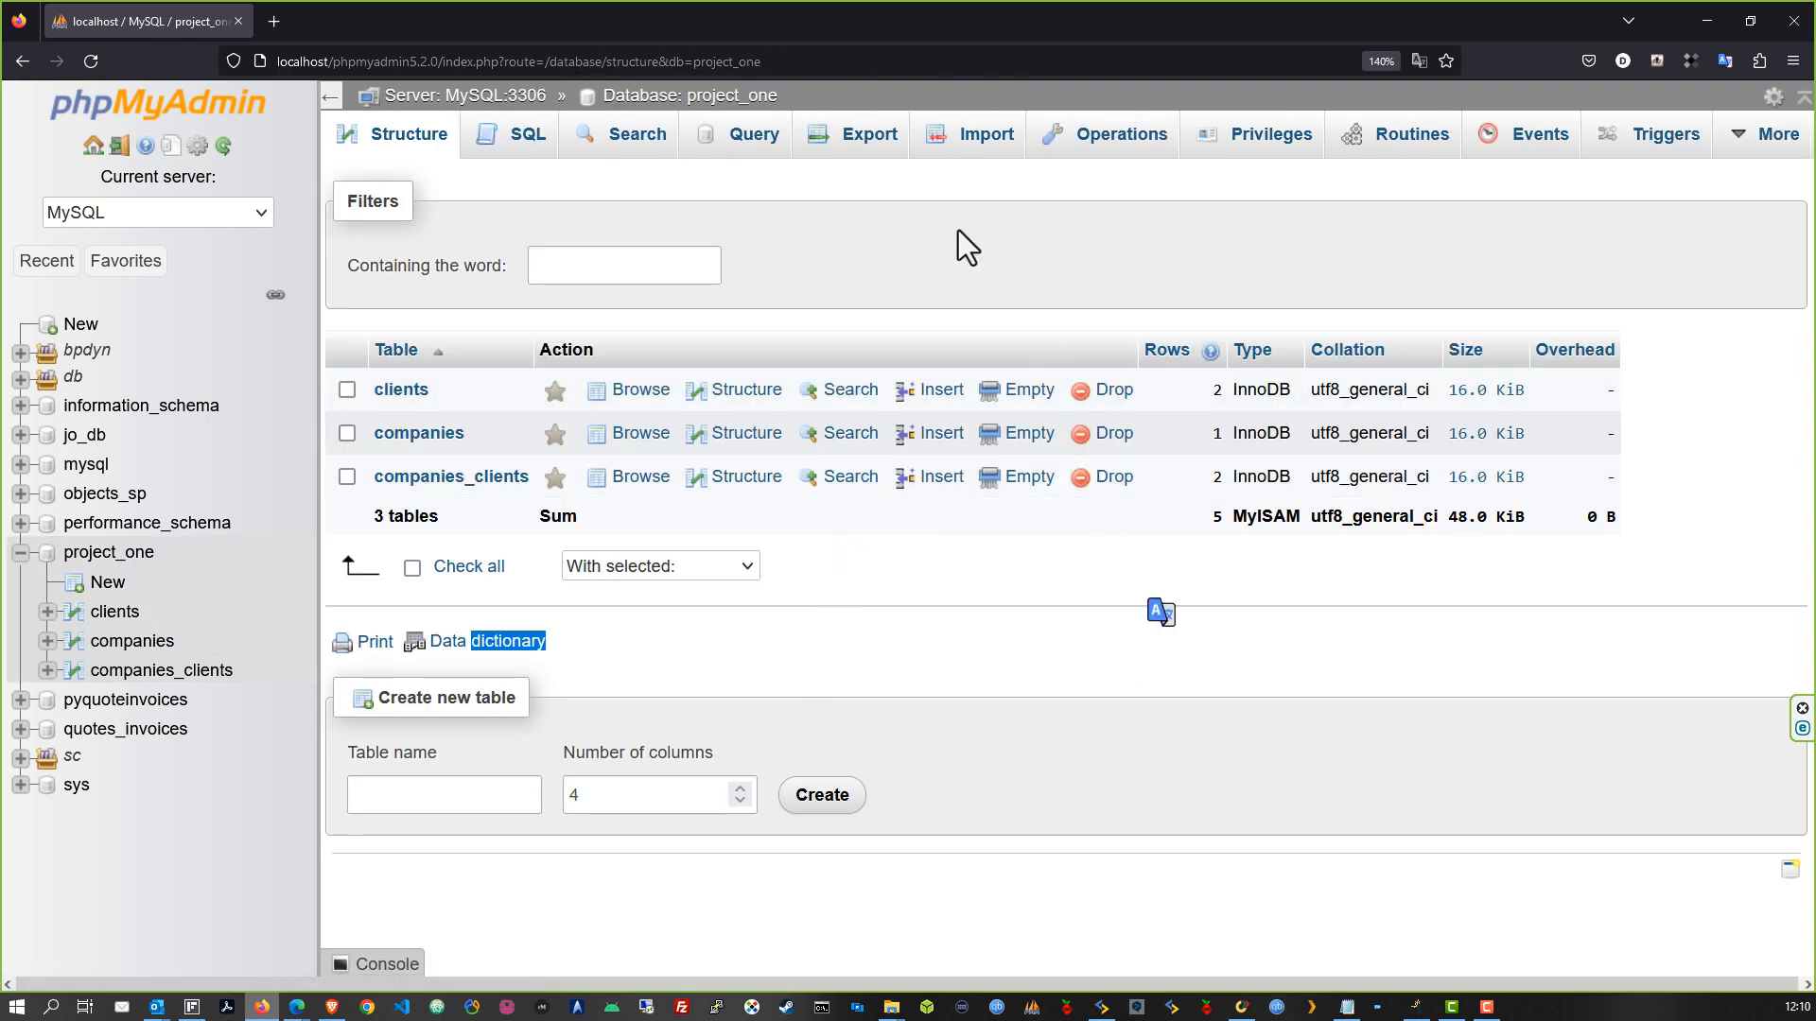
click(665, 104)
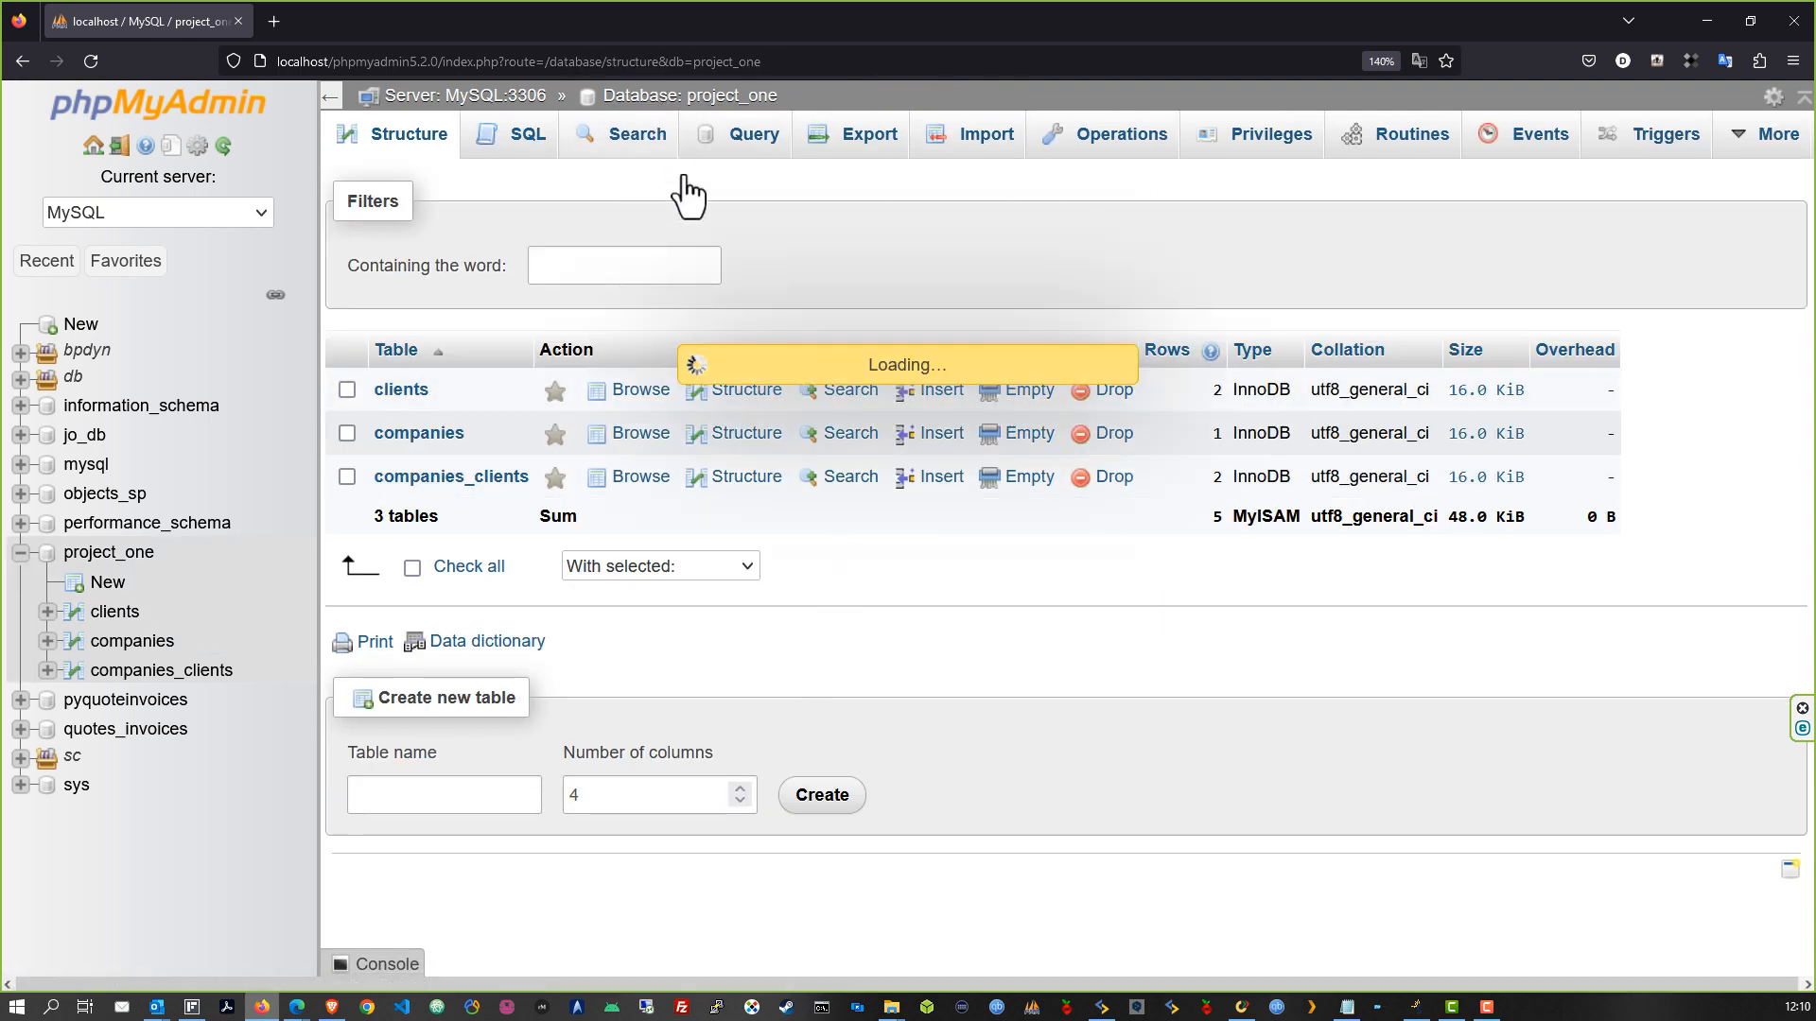
click(428, 804)
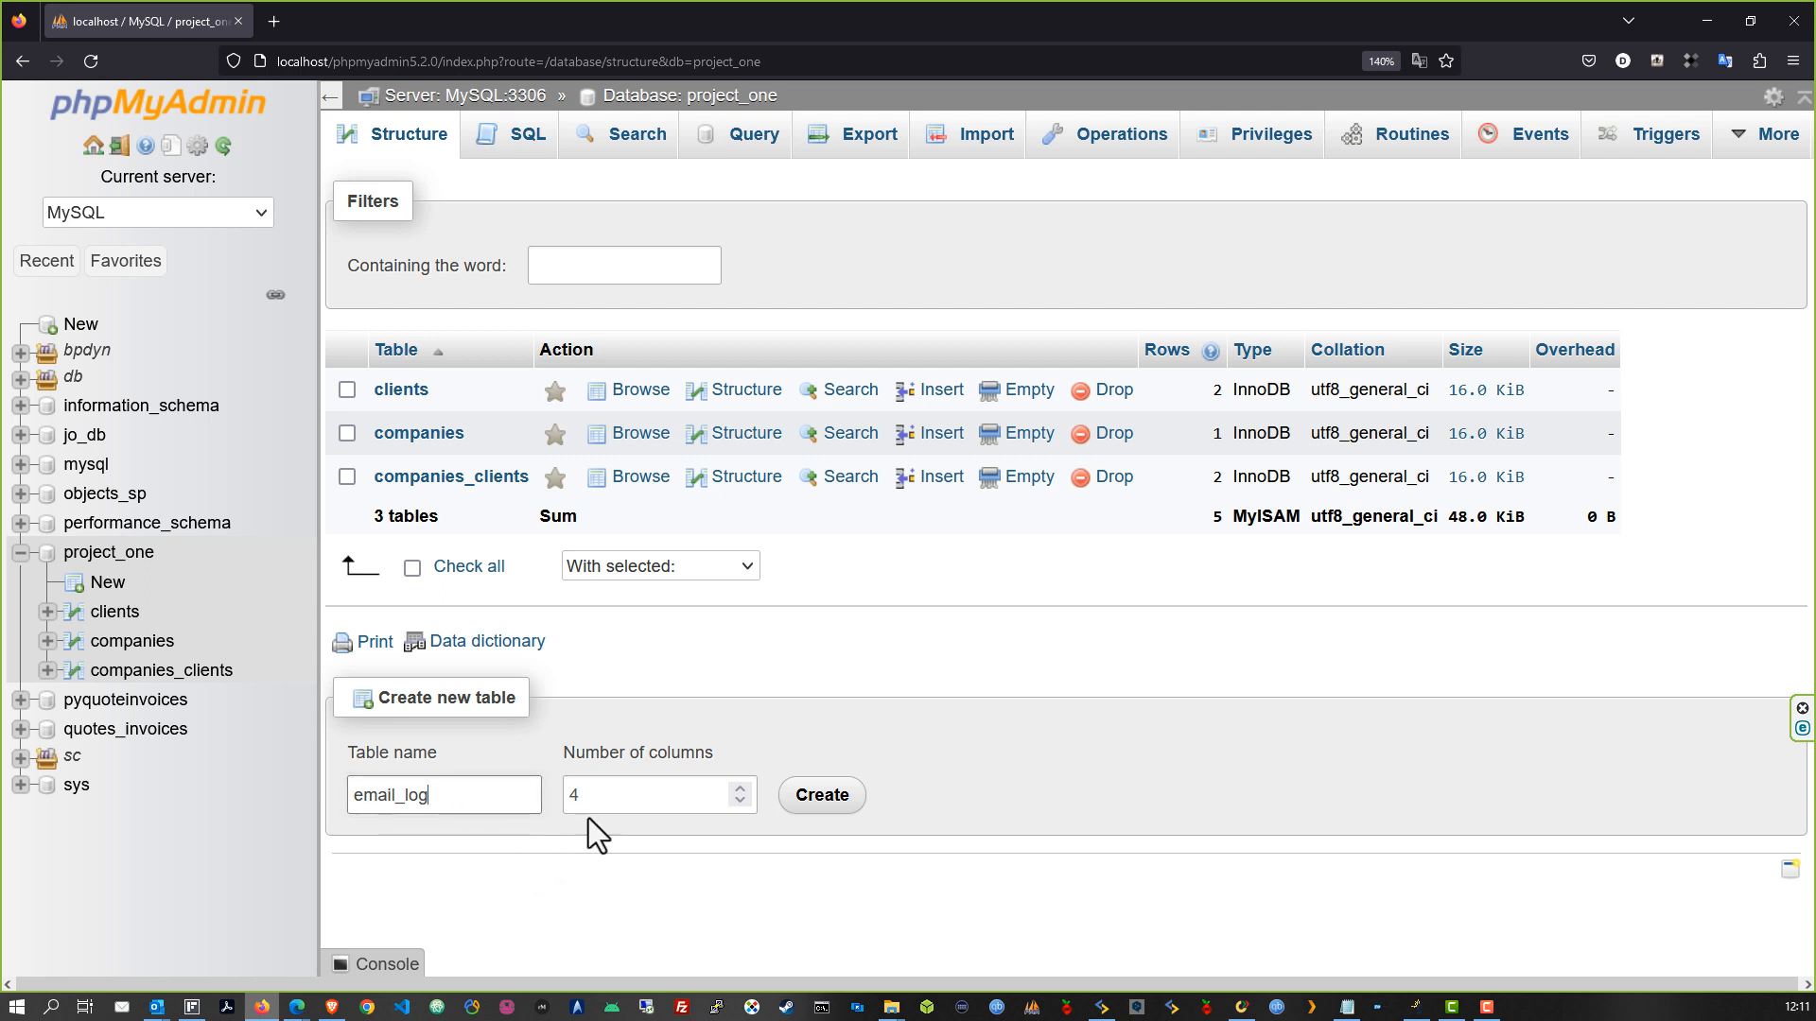
drag(592, 797, 564, 798)
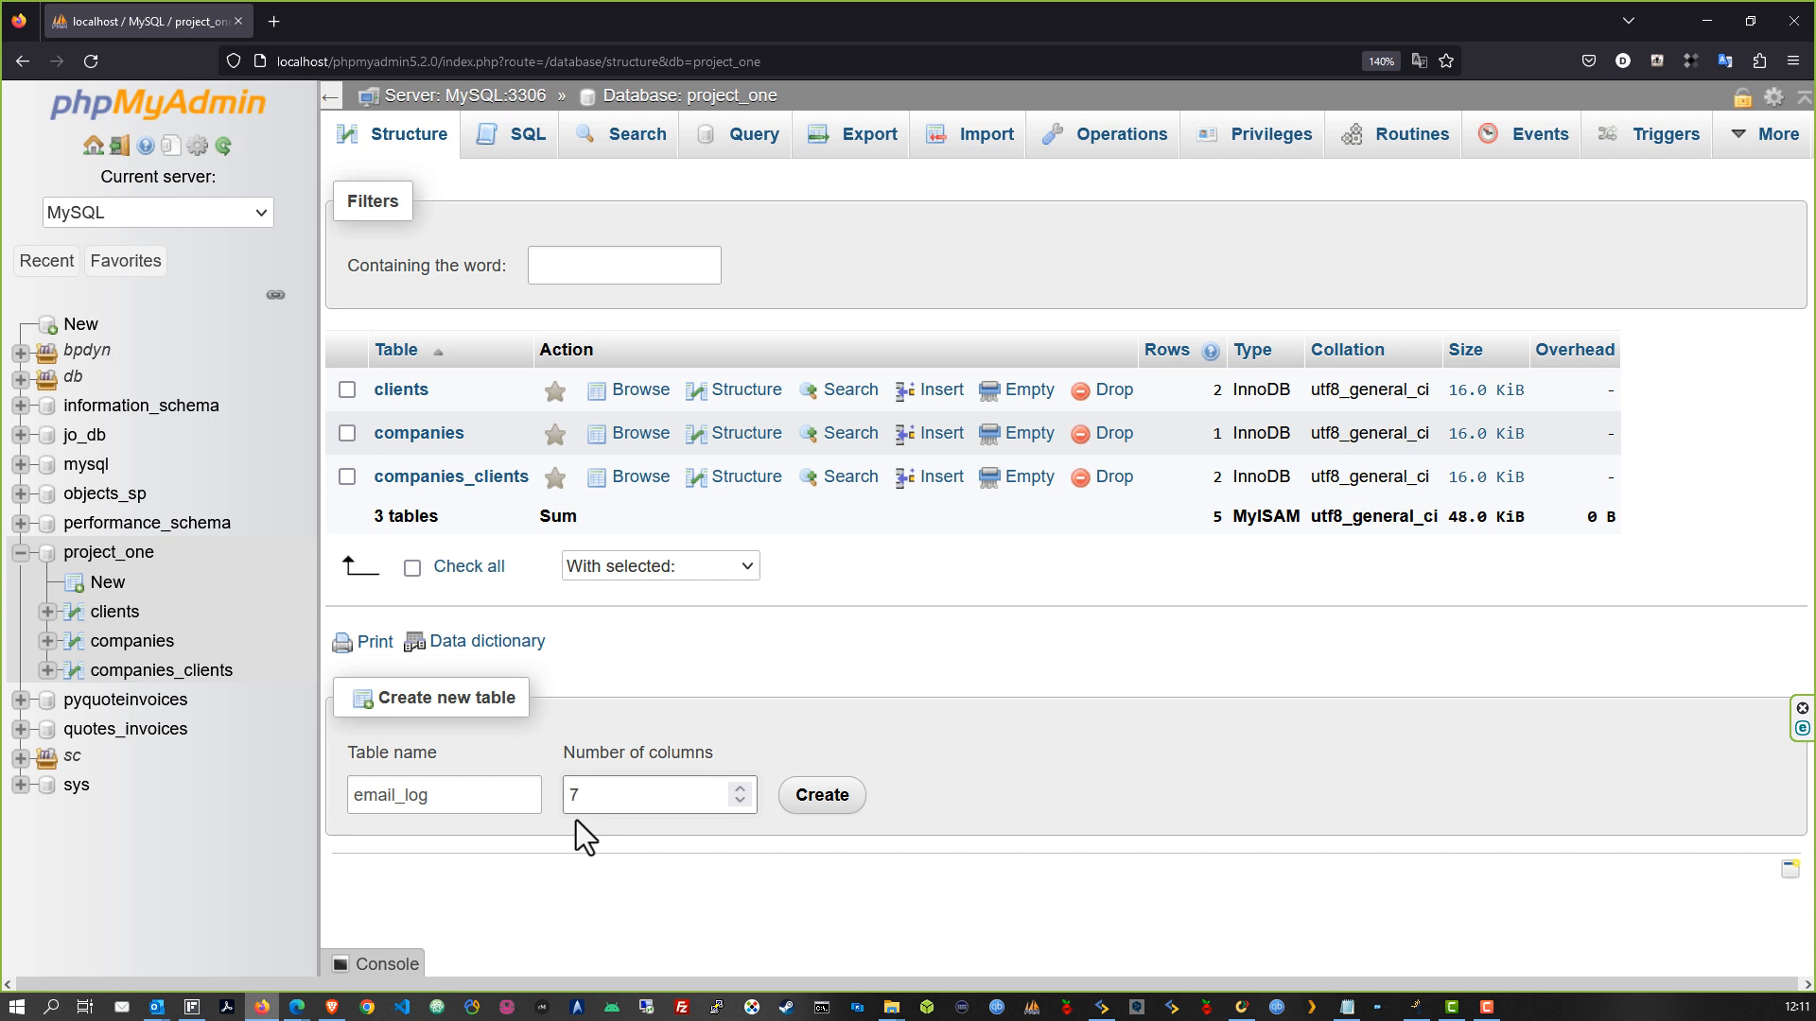
click(816, 804)
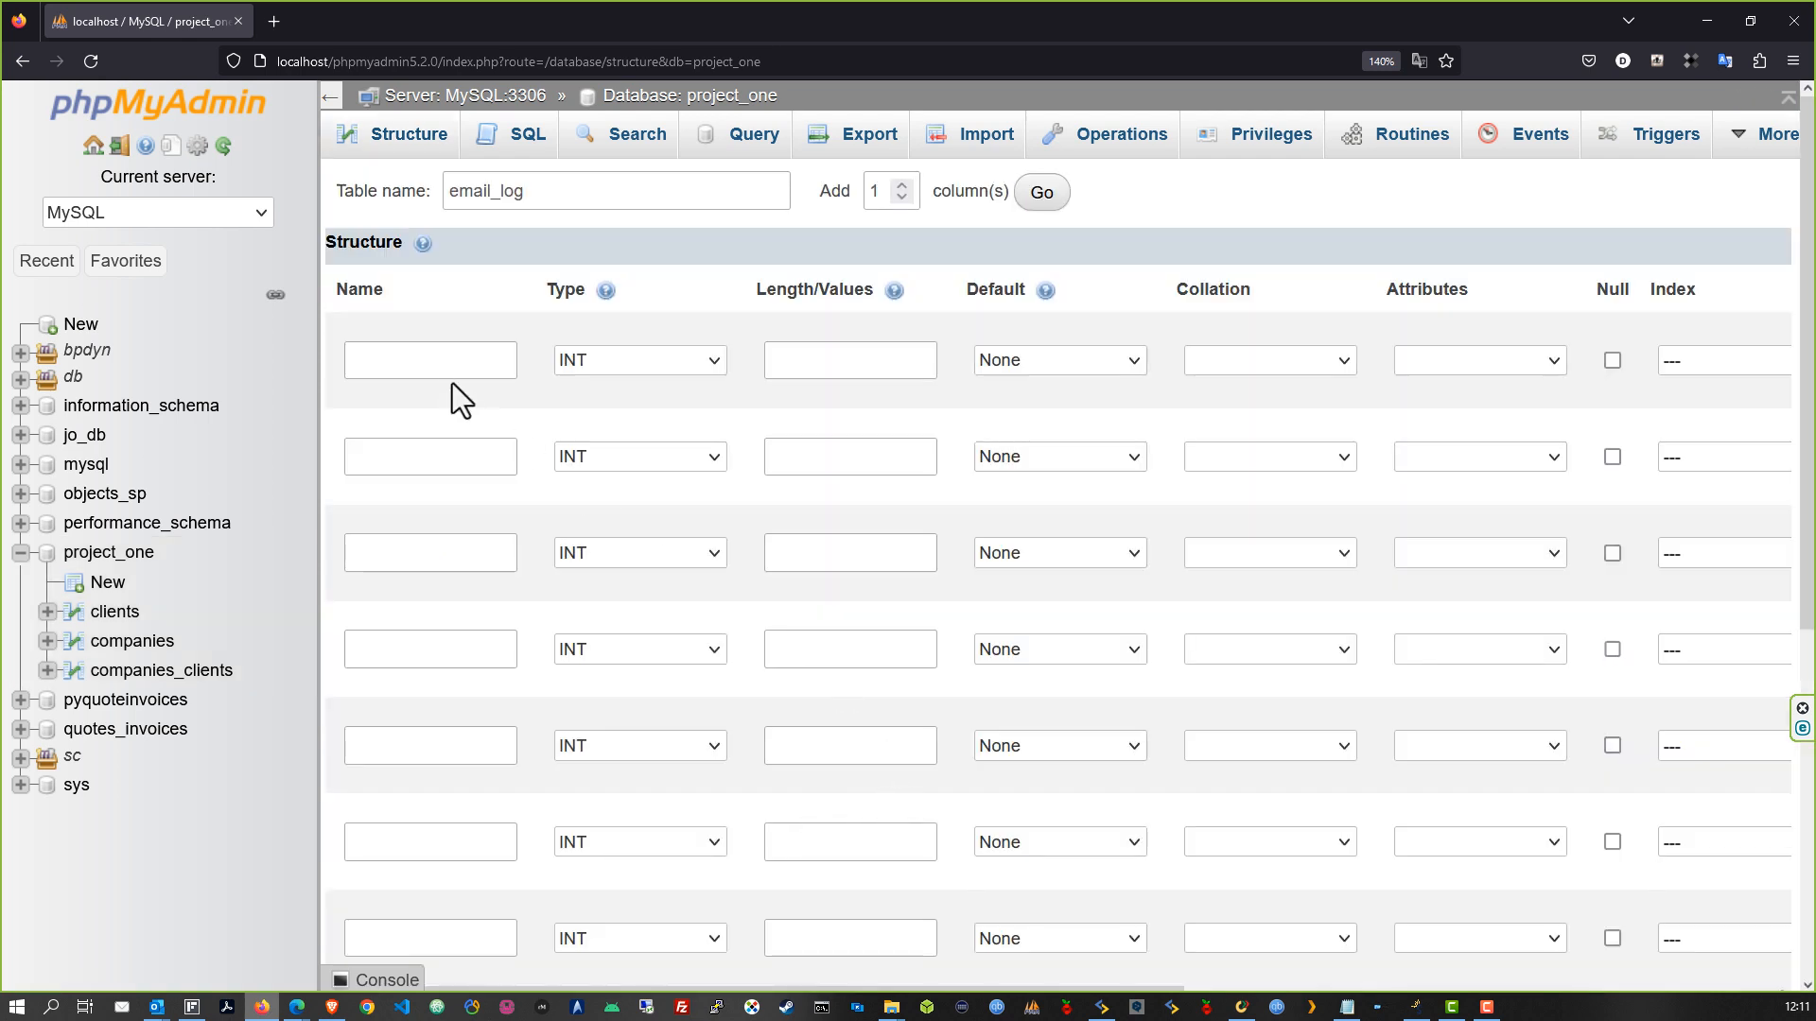
Name the first two columns of the new table IDemailLog and createDate
click(441, 369)
text(IDemailLog)
click(453, 456)
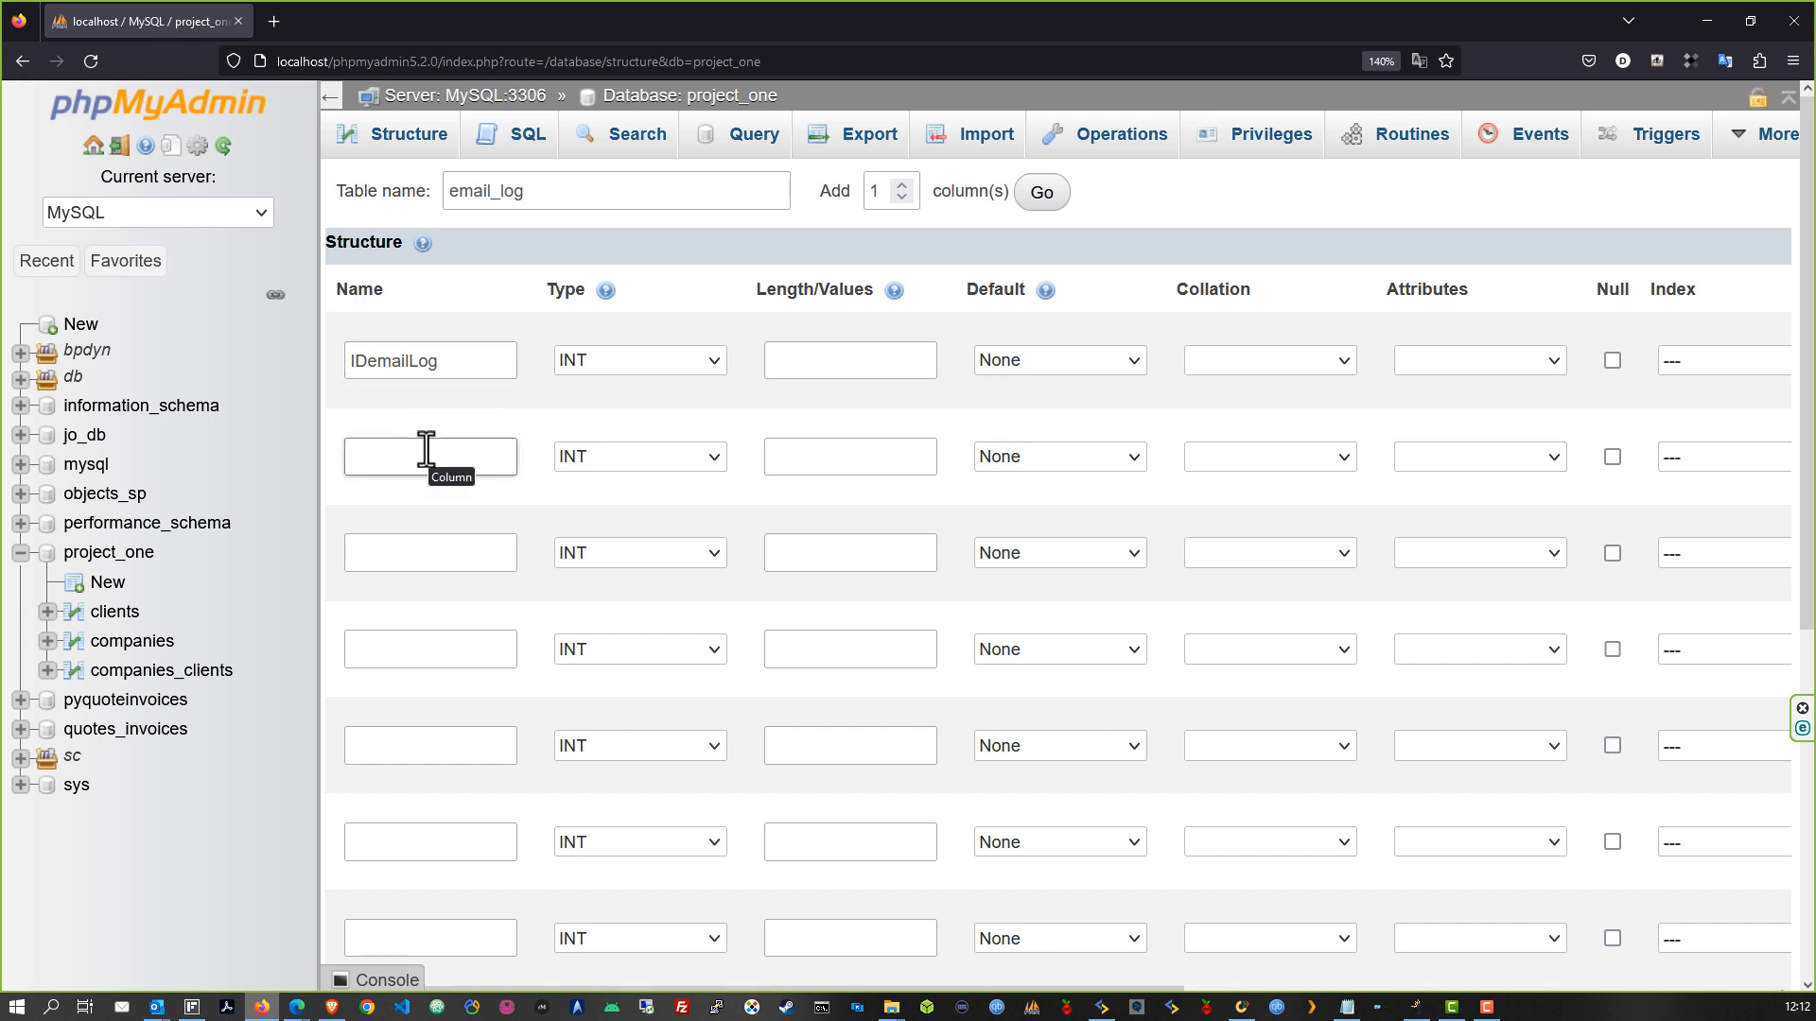
text(email)
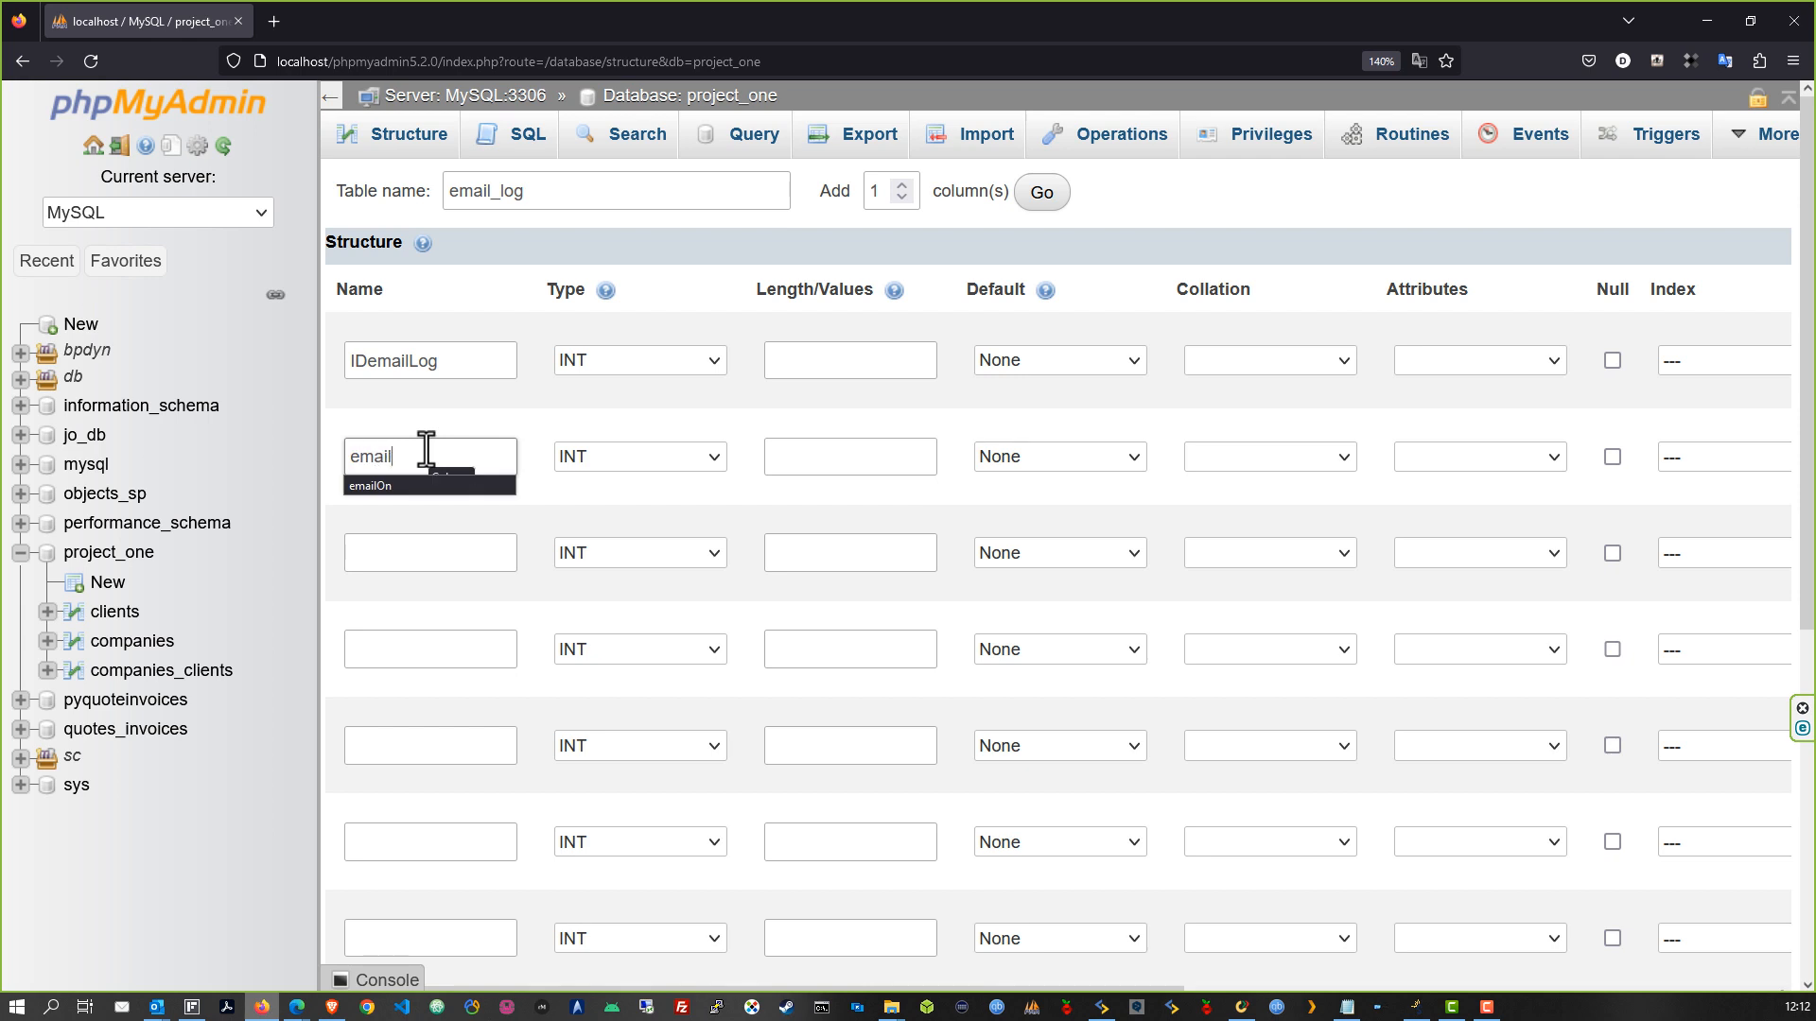
key(BackSpace)
key(BackSpace)
key(BackSpace)
key(BackSpace)
key(BackSpace)
text(sen)
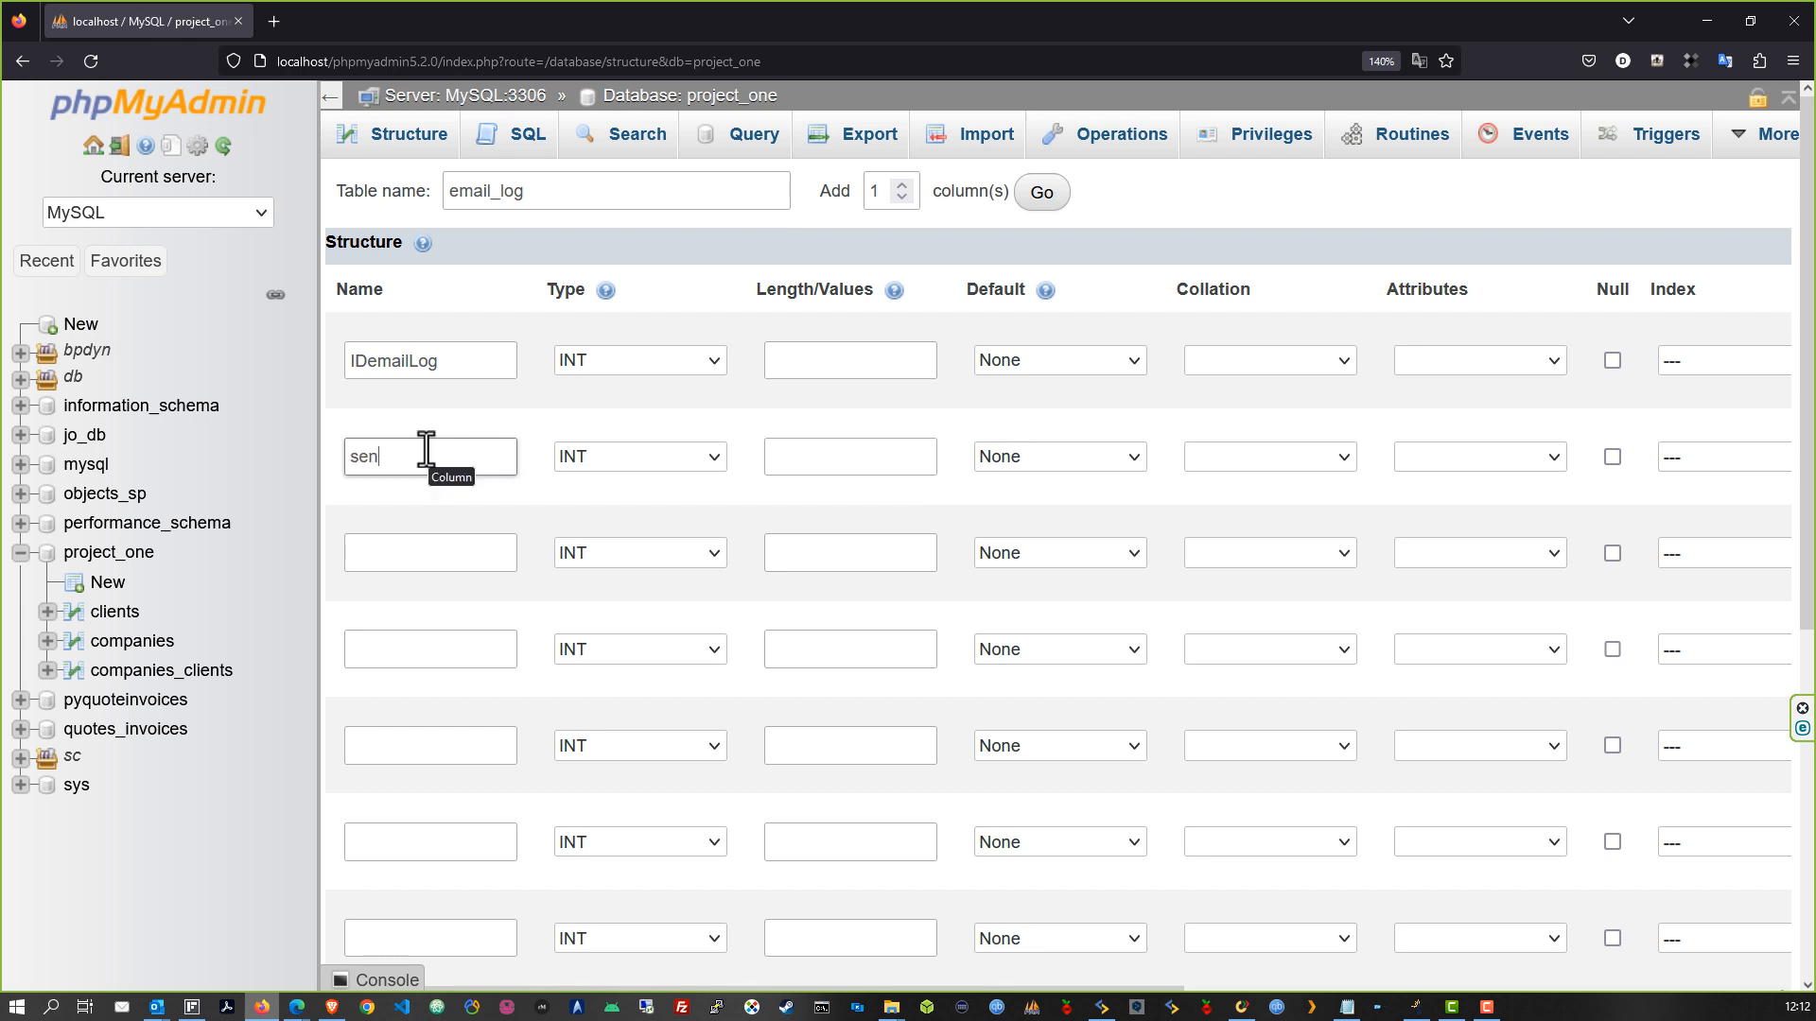
text(dDate)
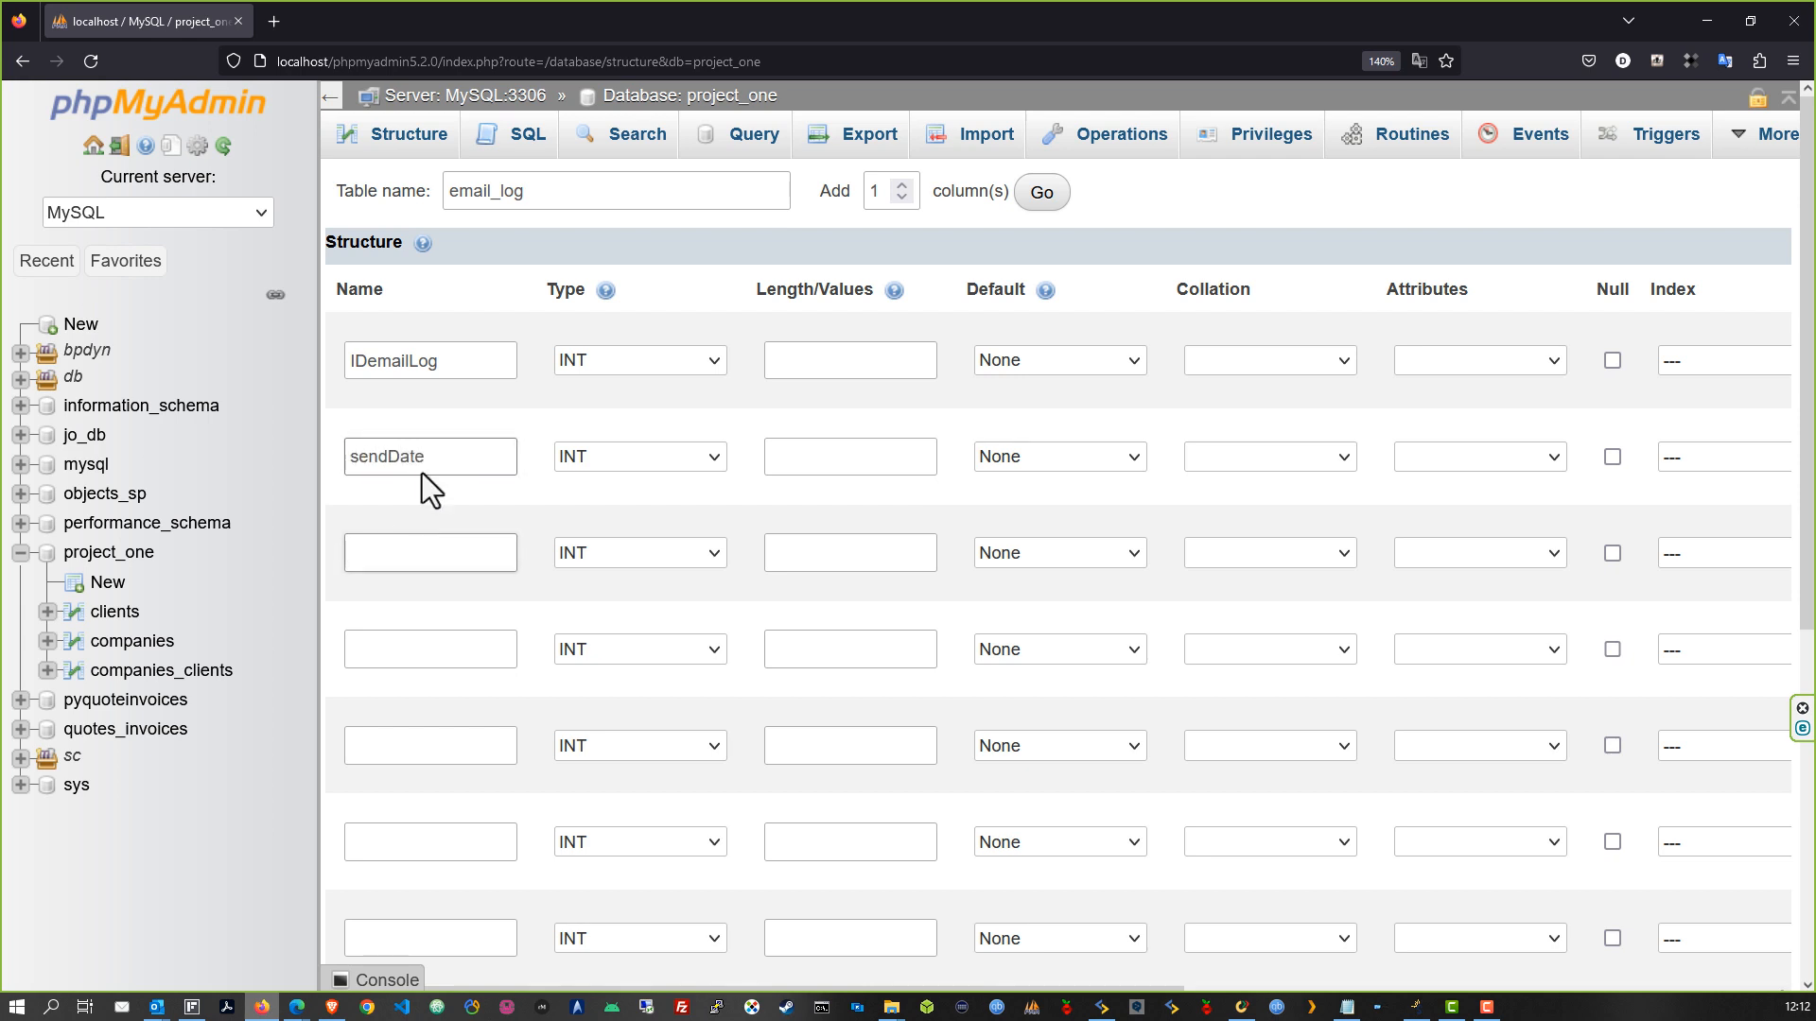
drag(385, 459, 331, 457)
text(create)
Name the third, fourth and fifth columns sendDate, email_to and email_from
click(401, 556)
text(s)
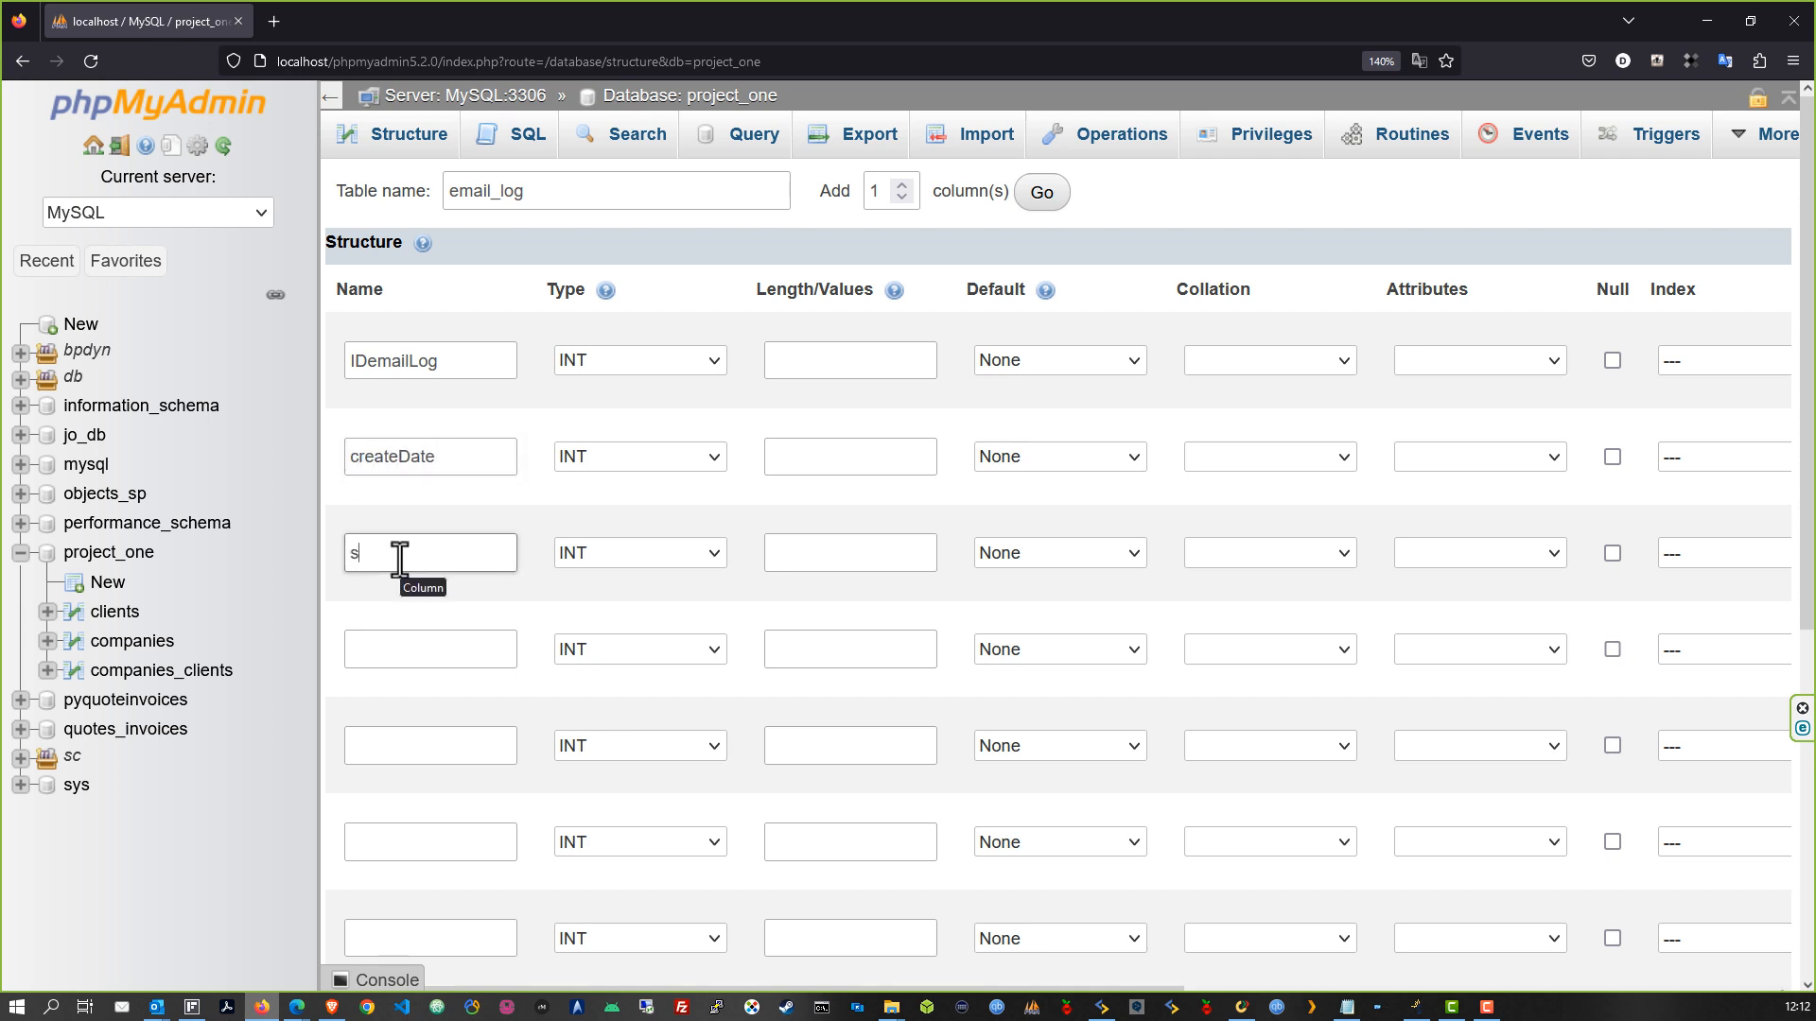
text(endDate)
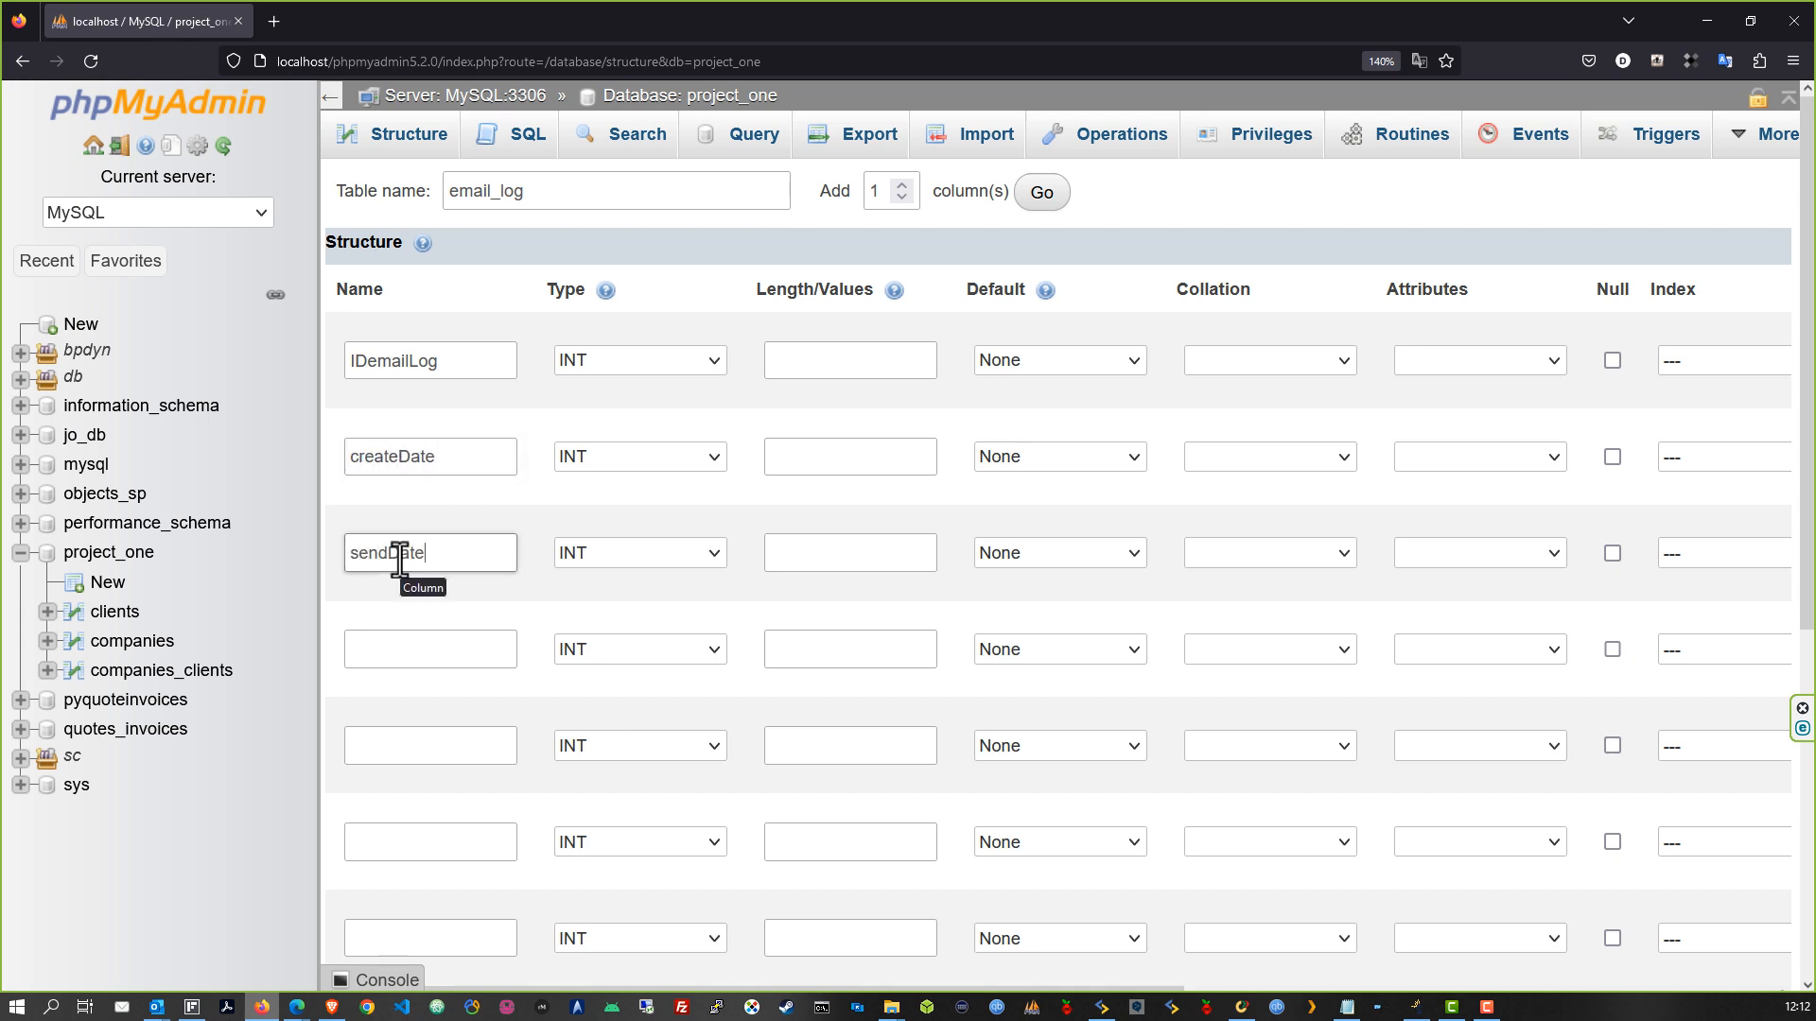
click(421, 649)
text(email_to)
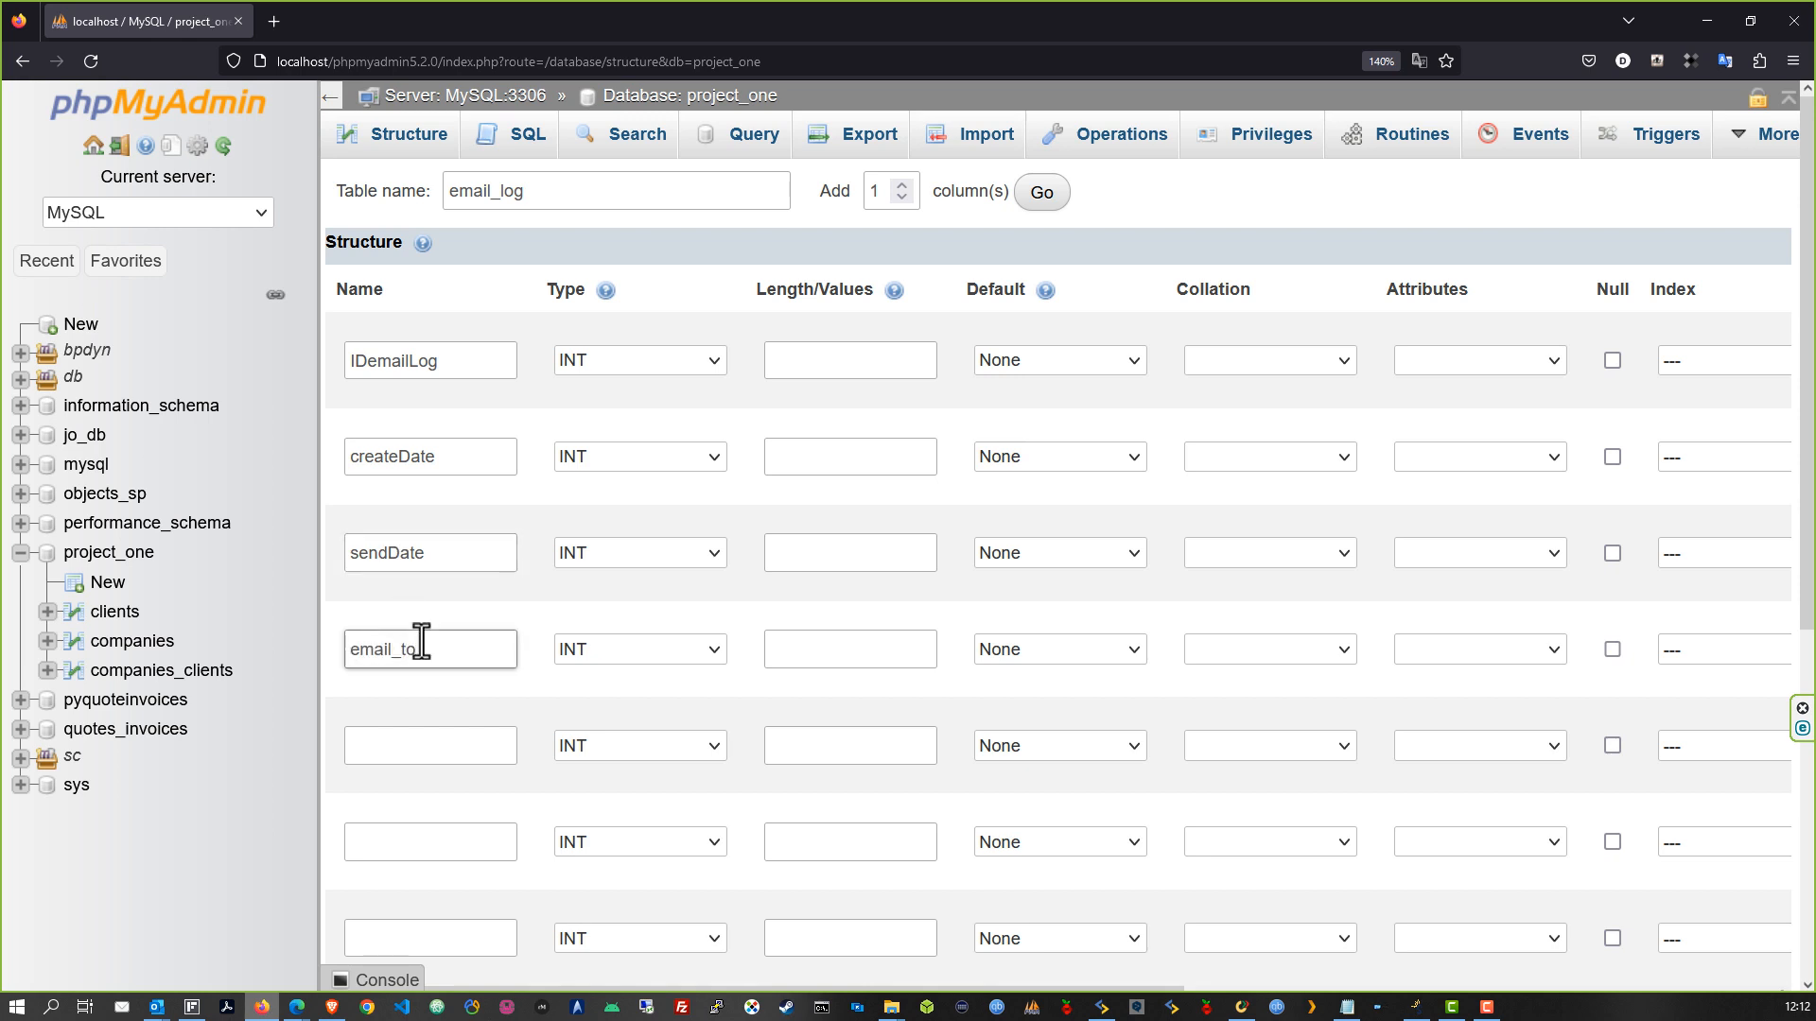
click(440, 745)
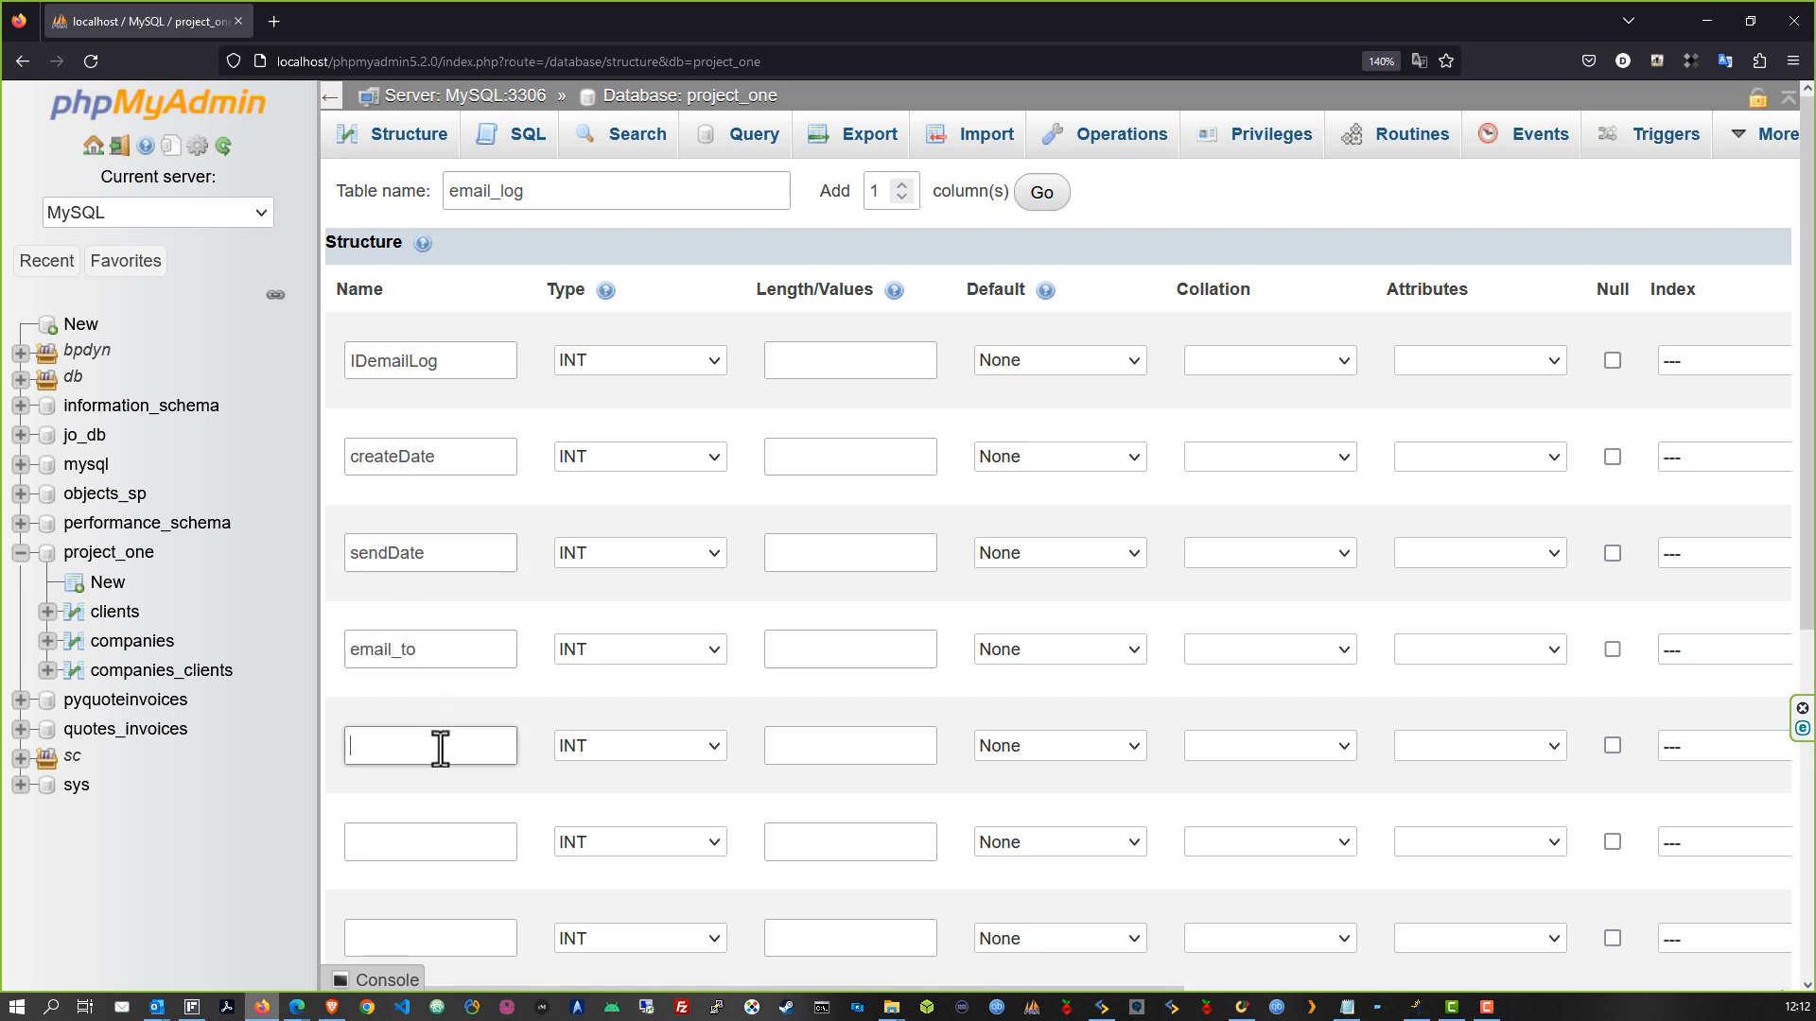
text(email_from)
Name the last two columns email_subject and email_message
click(415, 827)
text(ema)
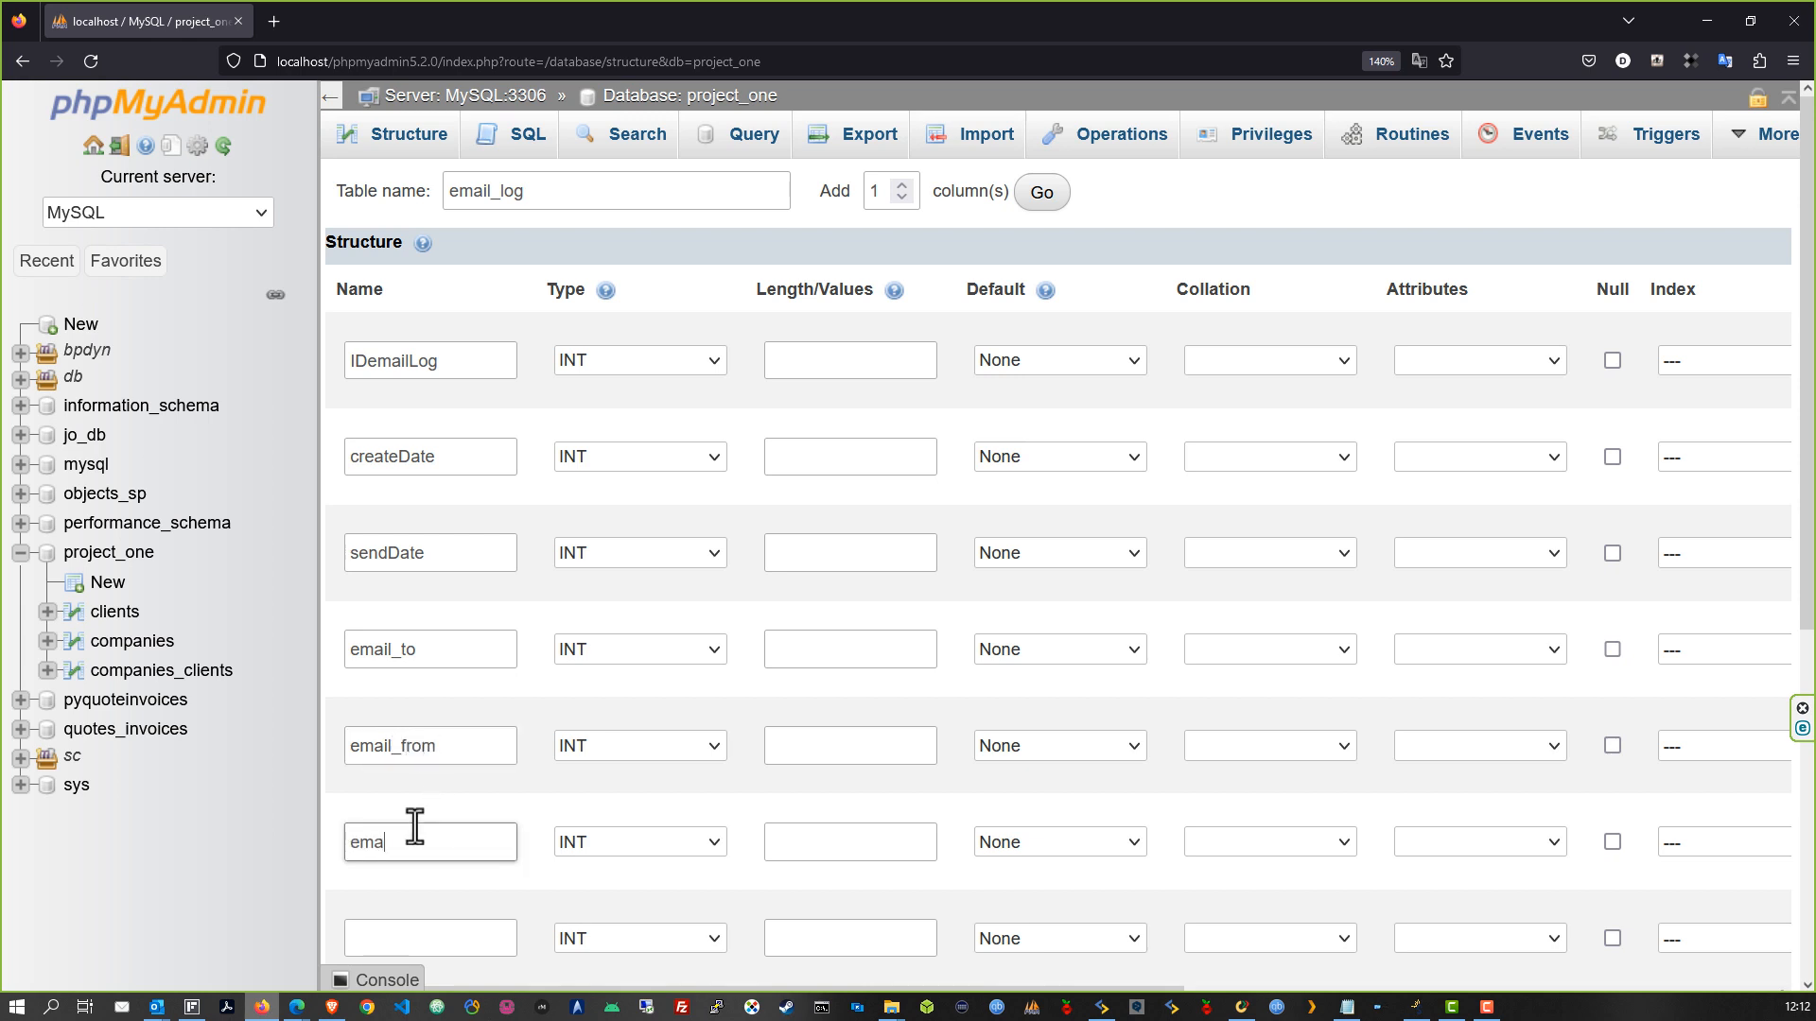
text(il_sebject)
scroll(414, 826, down, 3)
click(392, 653)
text(em)
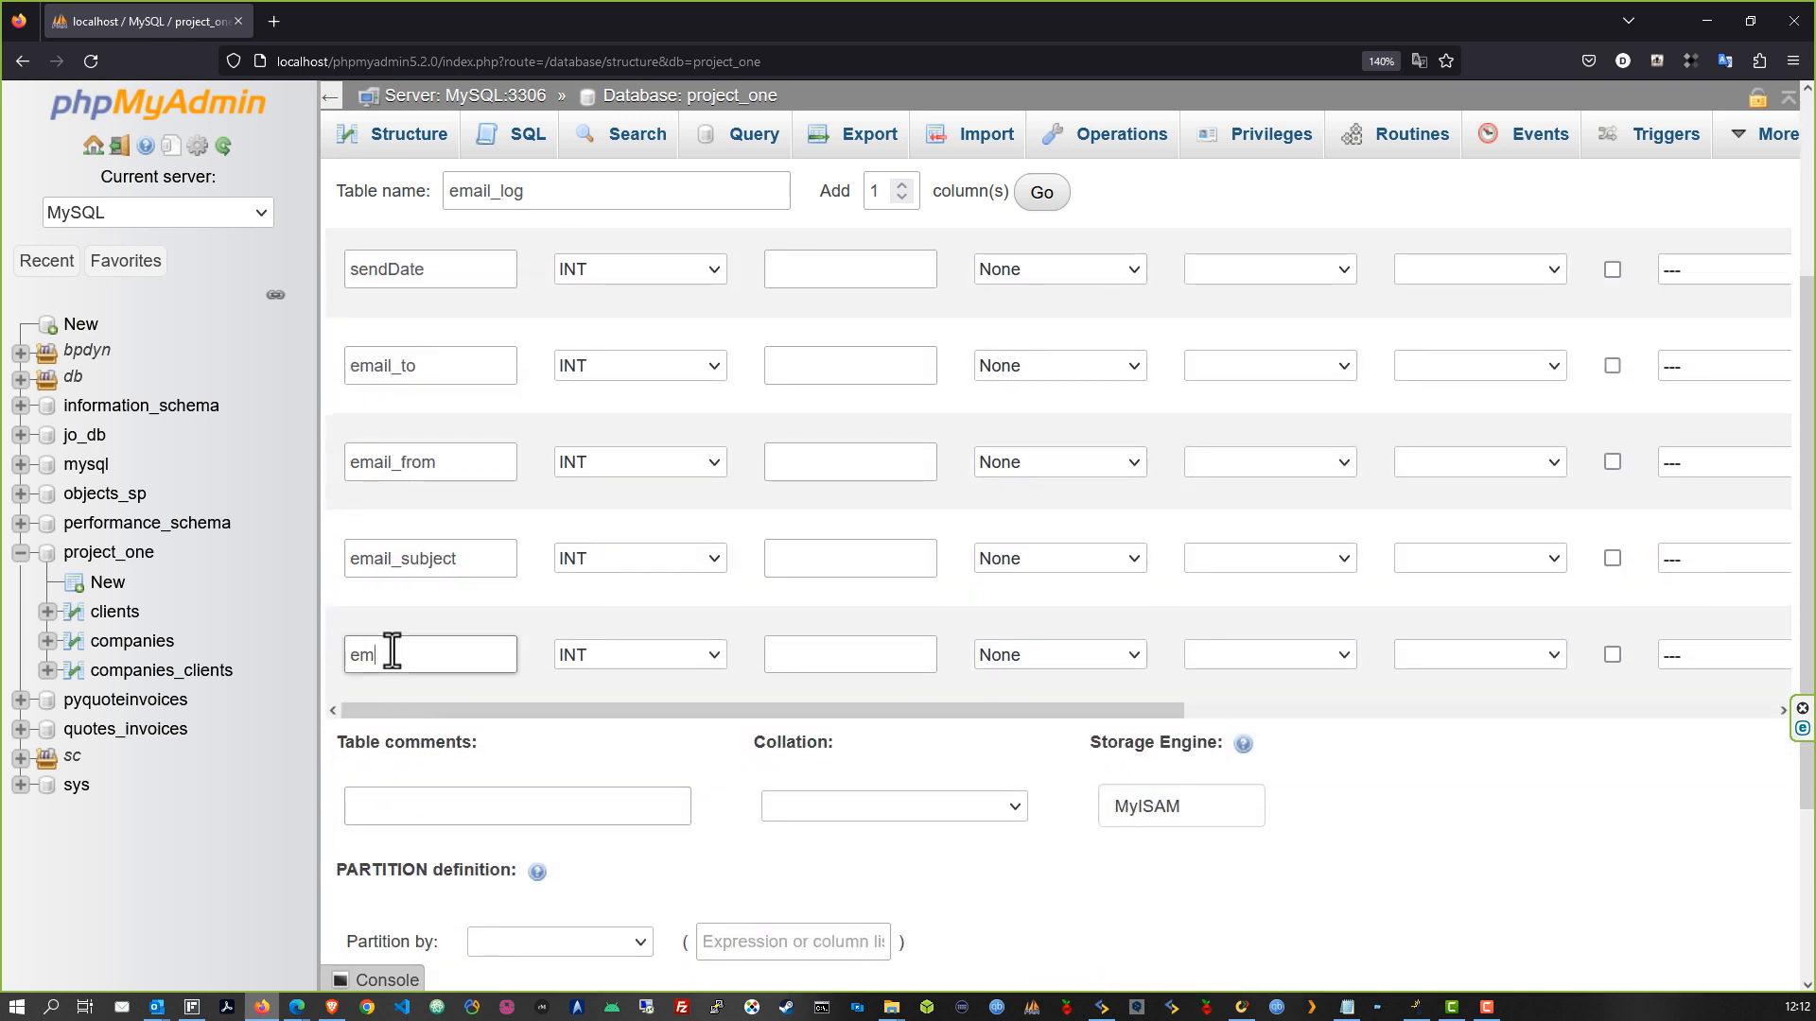
text(ail_message)
Set the email_message column's type to BLOB and its default to NULL
click(644, 656)
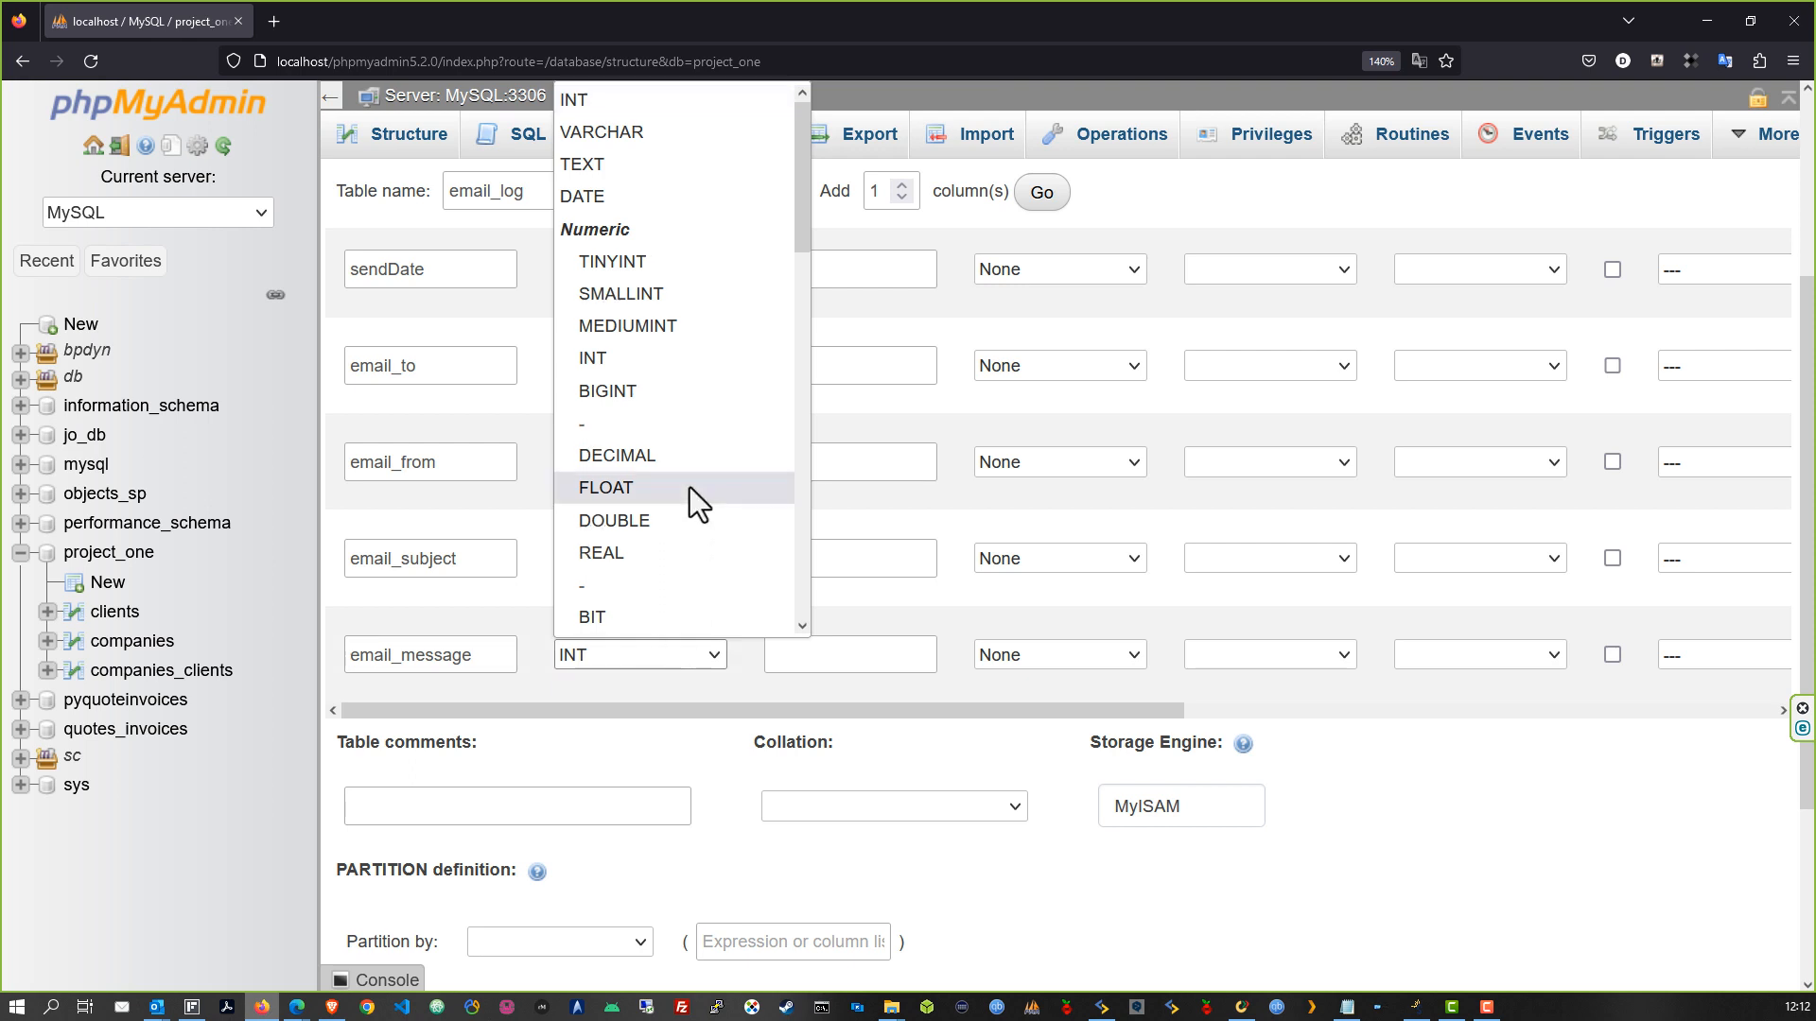
scroll(695, 489, down, 8)
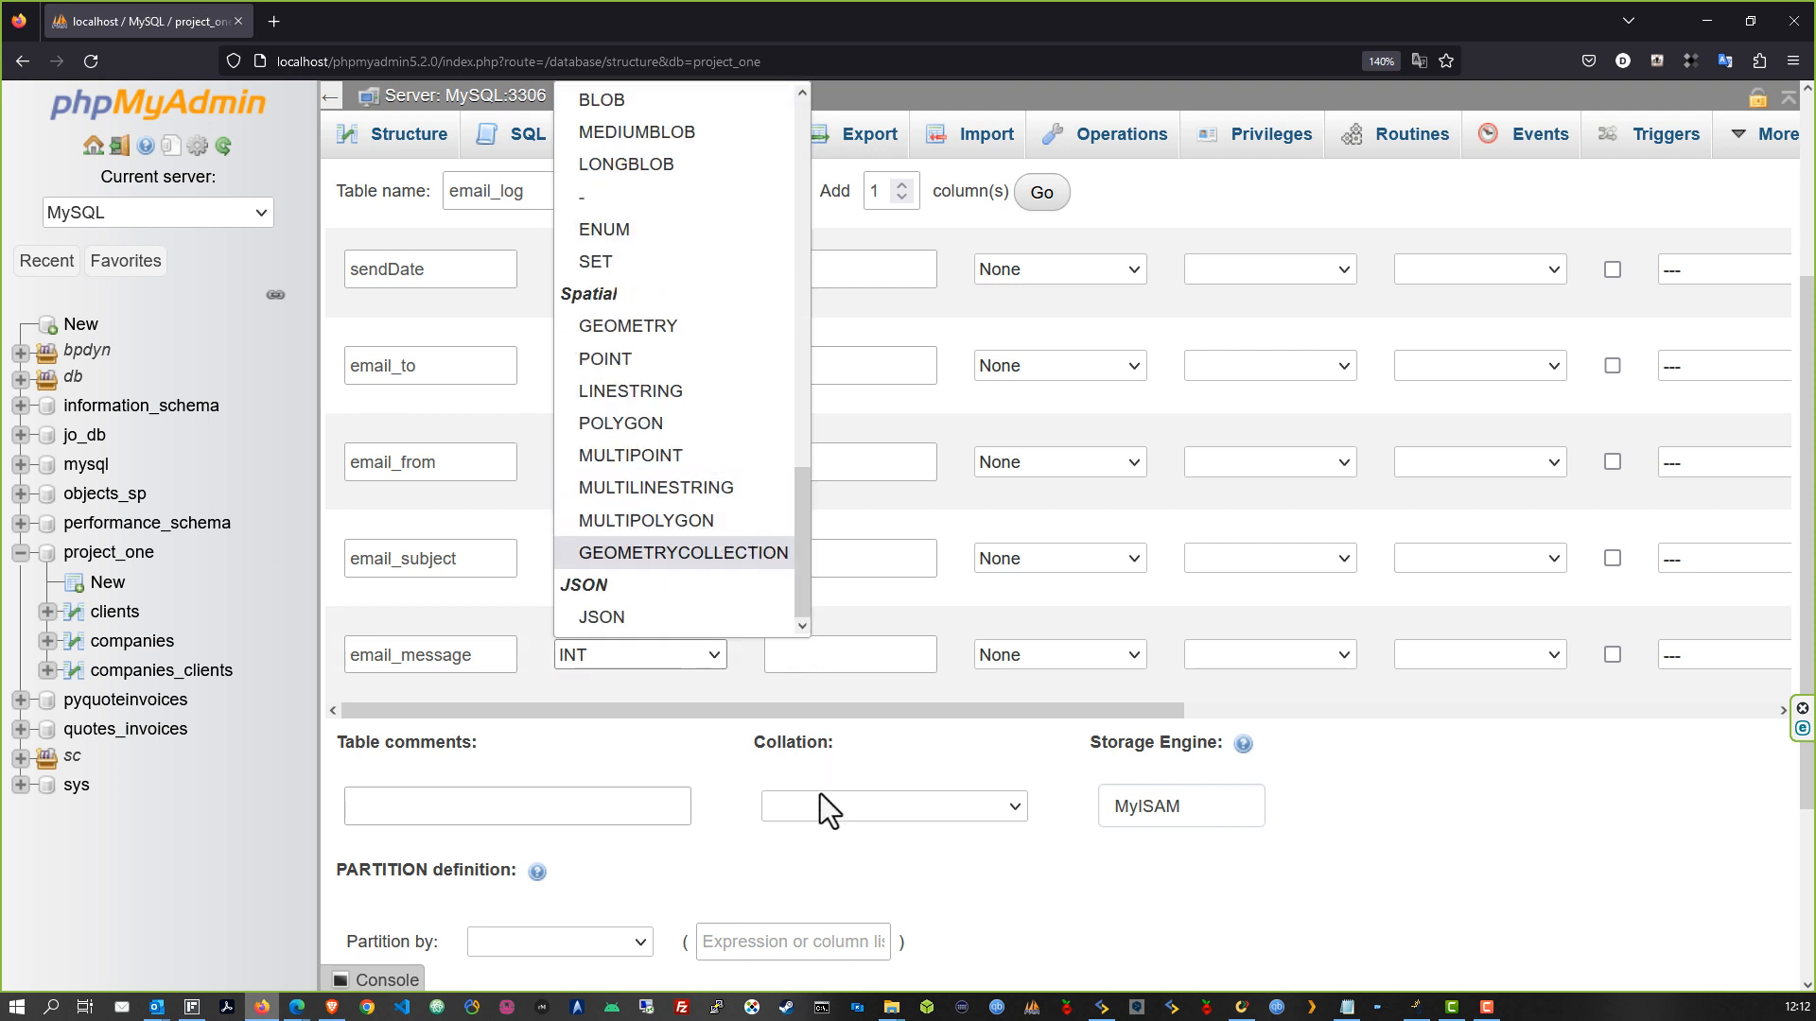
scroll(715, 584, up, 4)
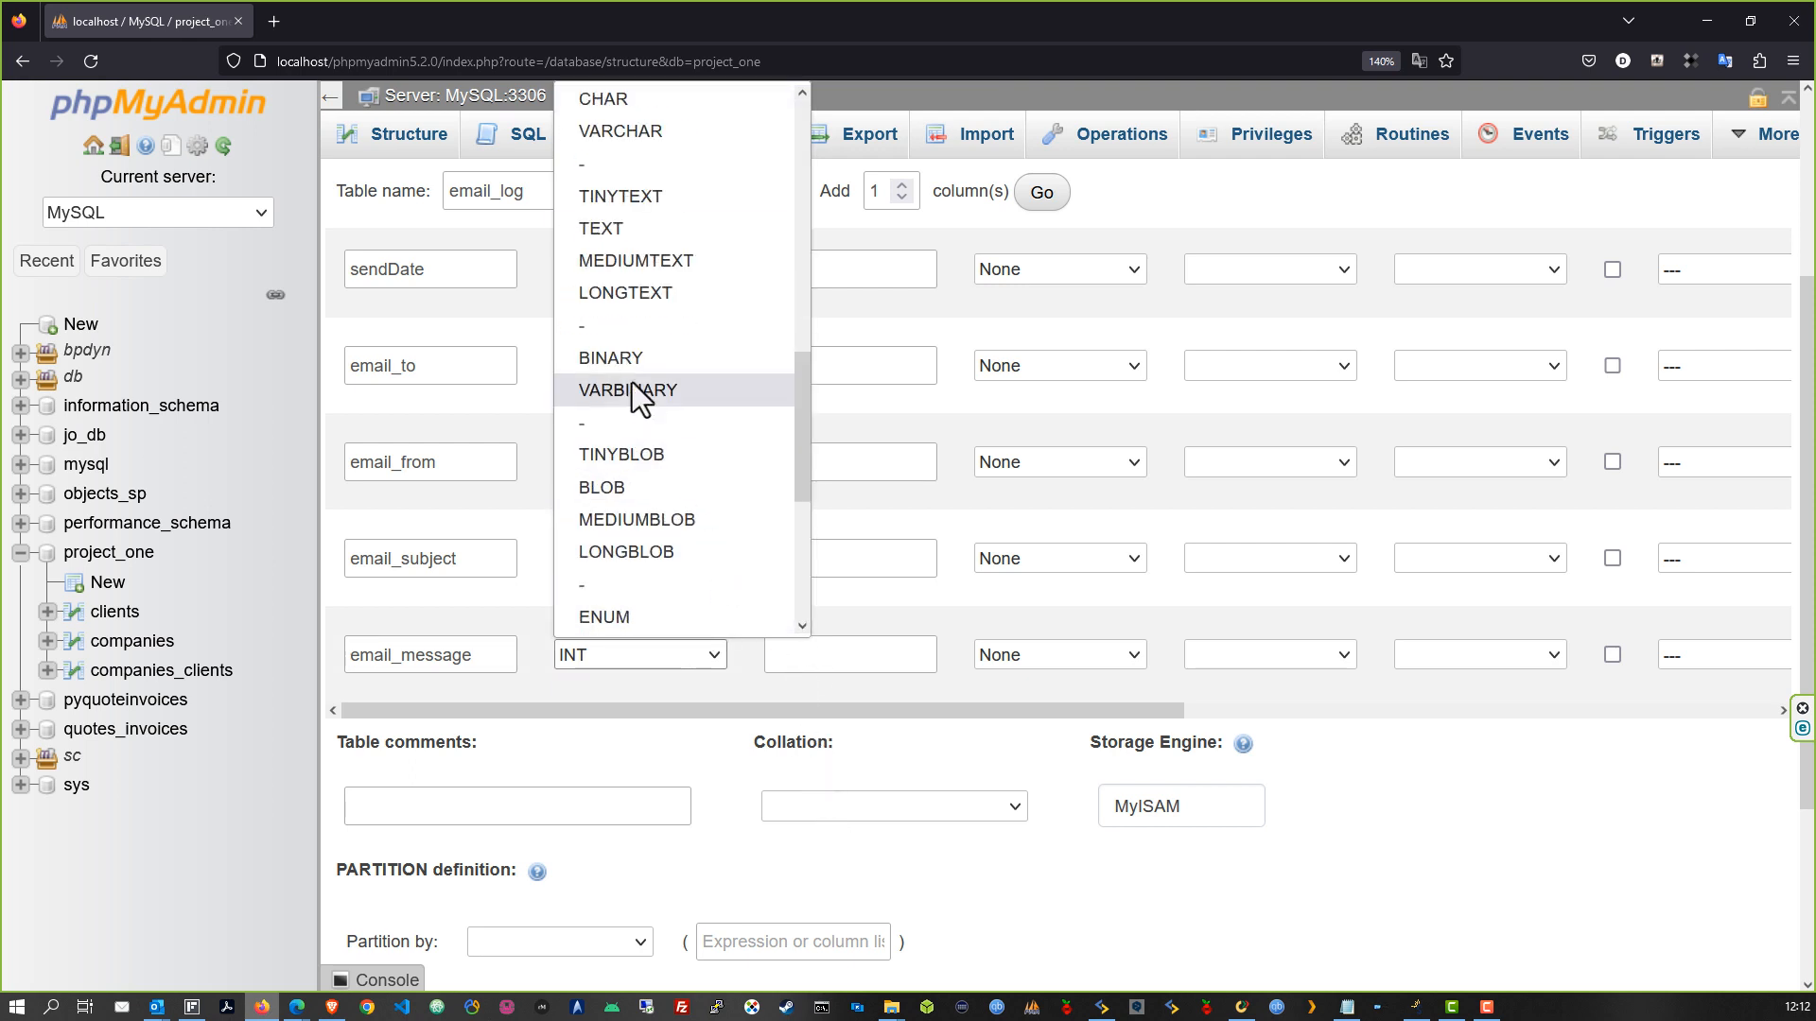
click(643, 486)
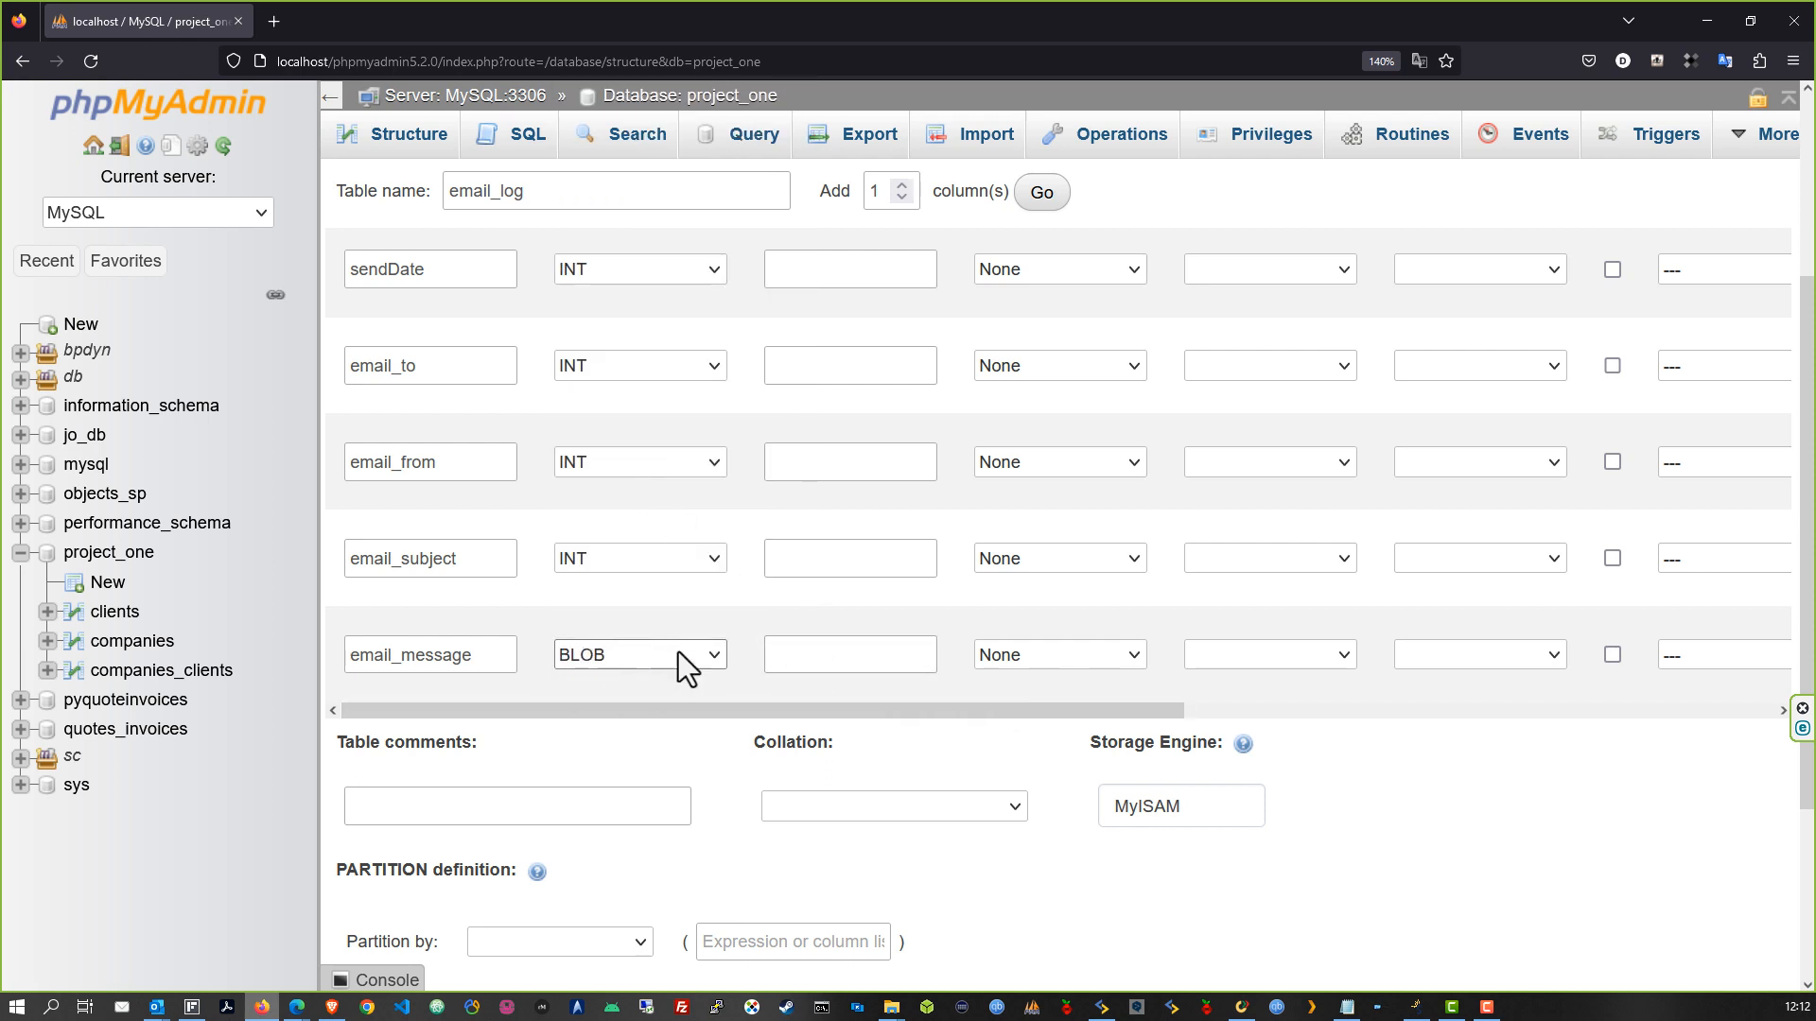
click(1040, 656)
click(1021, 749)
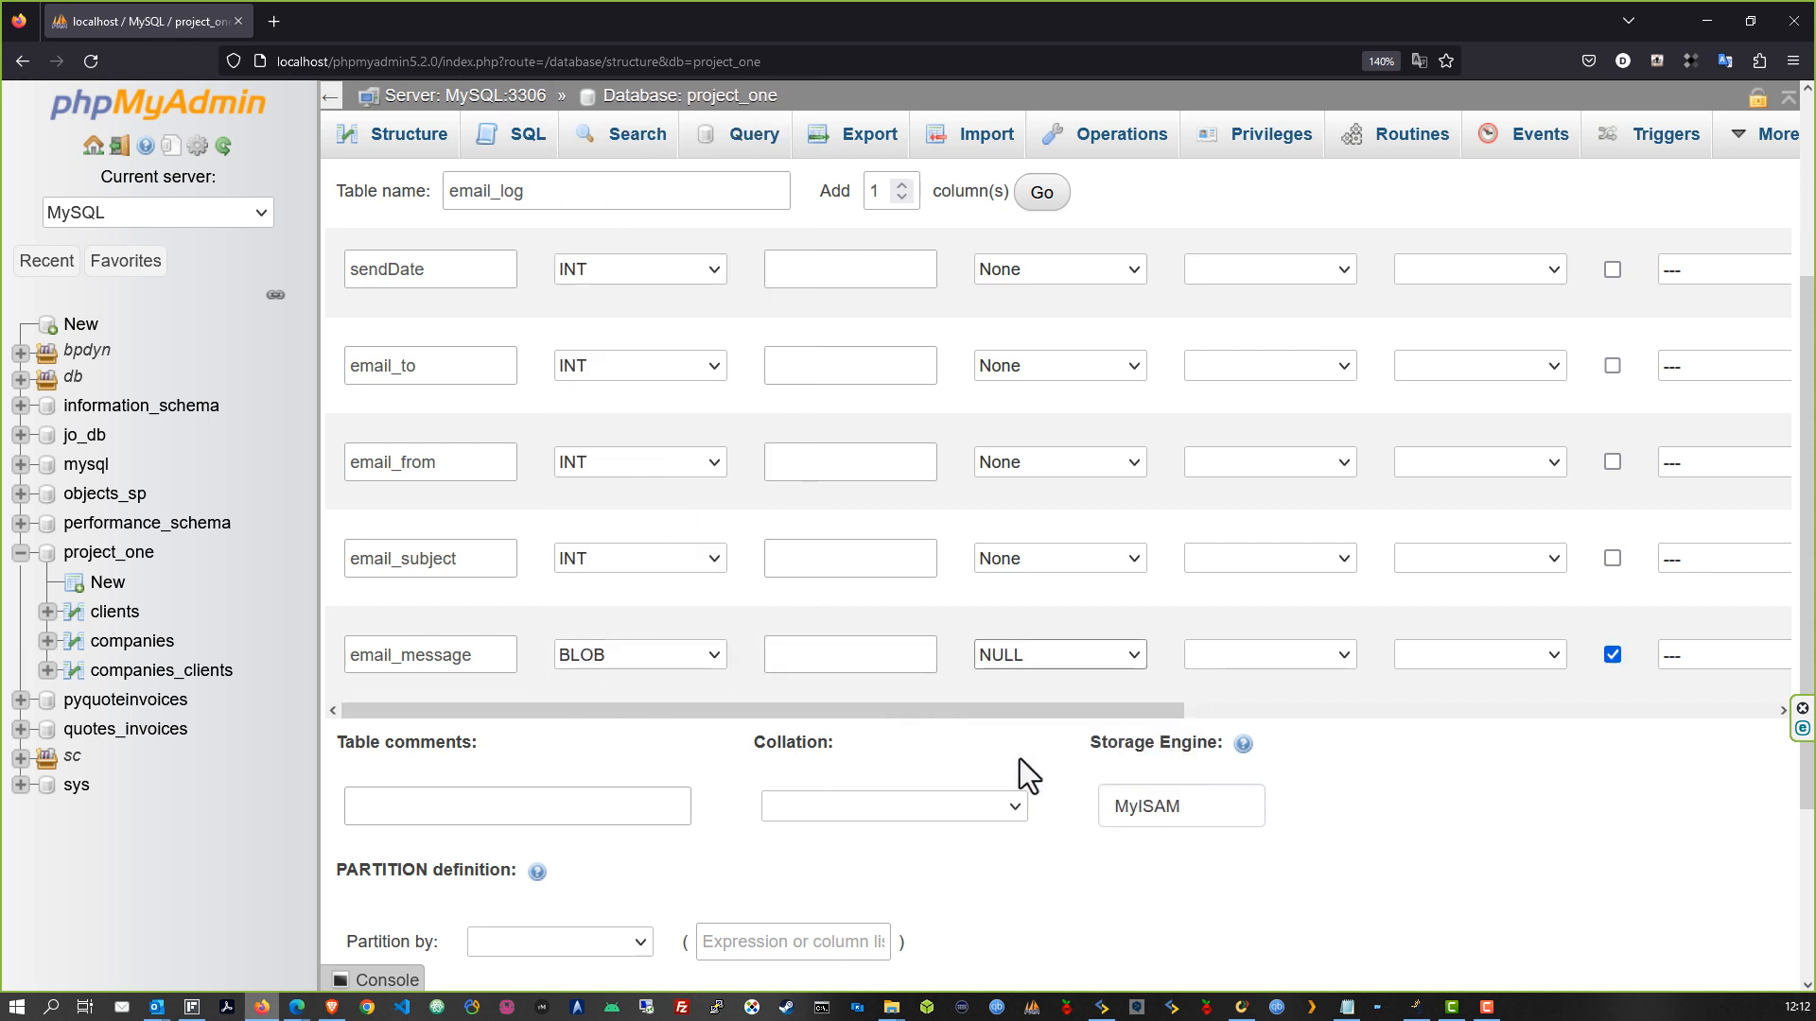
Set the default to NULL for the email_subject, email_from, email_to and sendDate columns
click(1006, 567)
click(1026, 658)
click(1011, 464)
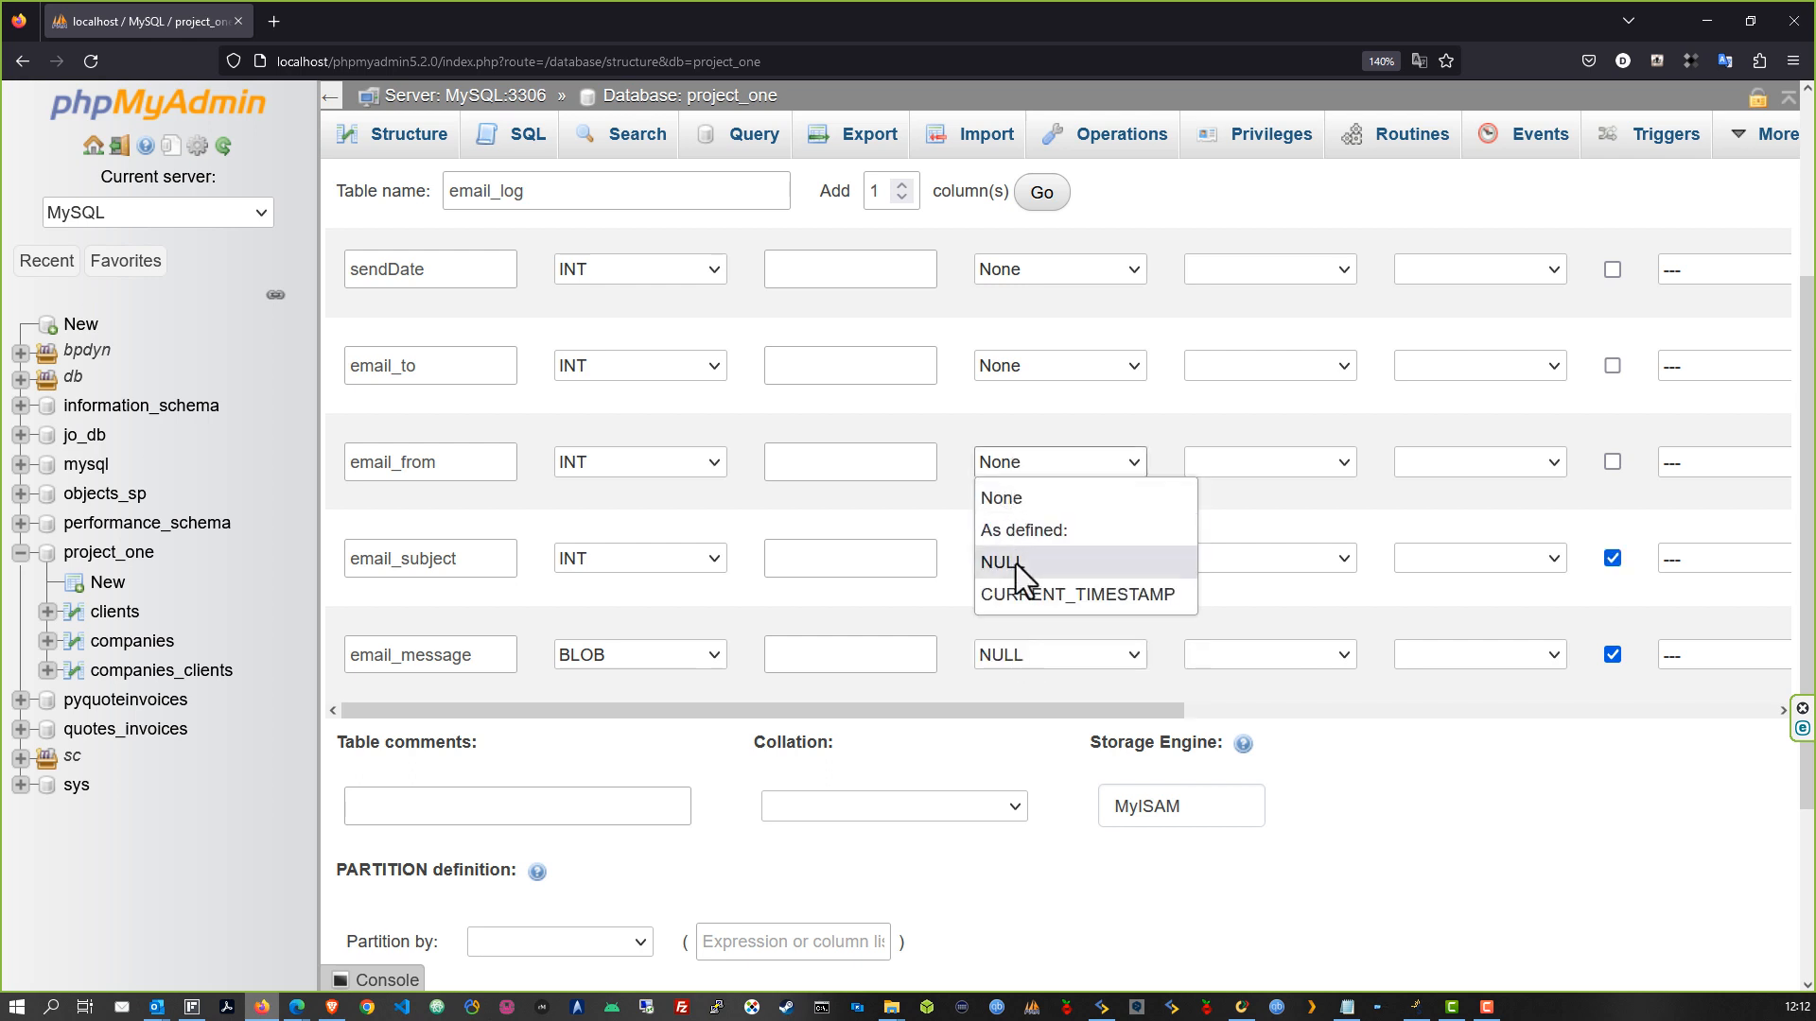
click(1016, 564)
click(1005, 369)
click(1016, 463)
click(1006, 274)
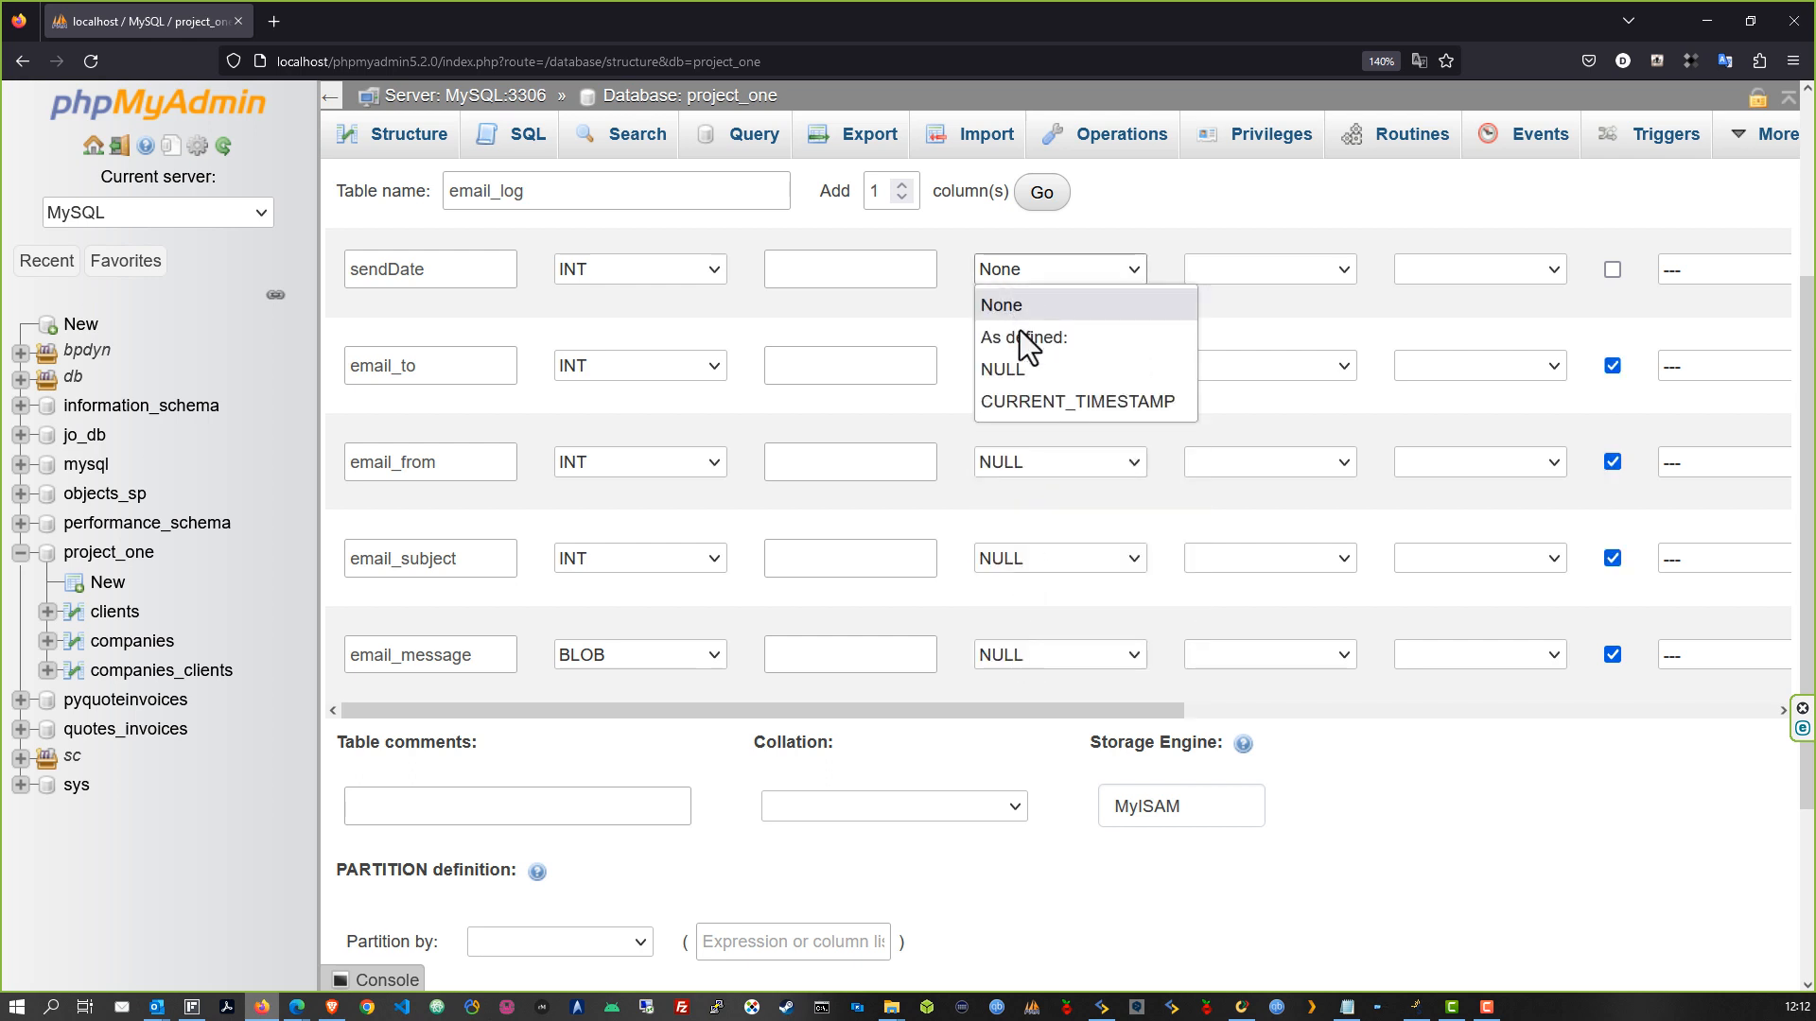
click(1024, 371)
Set the createDate column's default to CURRENT_TIMESTAMP and its type to DATETIME
scroll(1074, 405, up, 3)
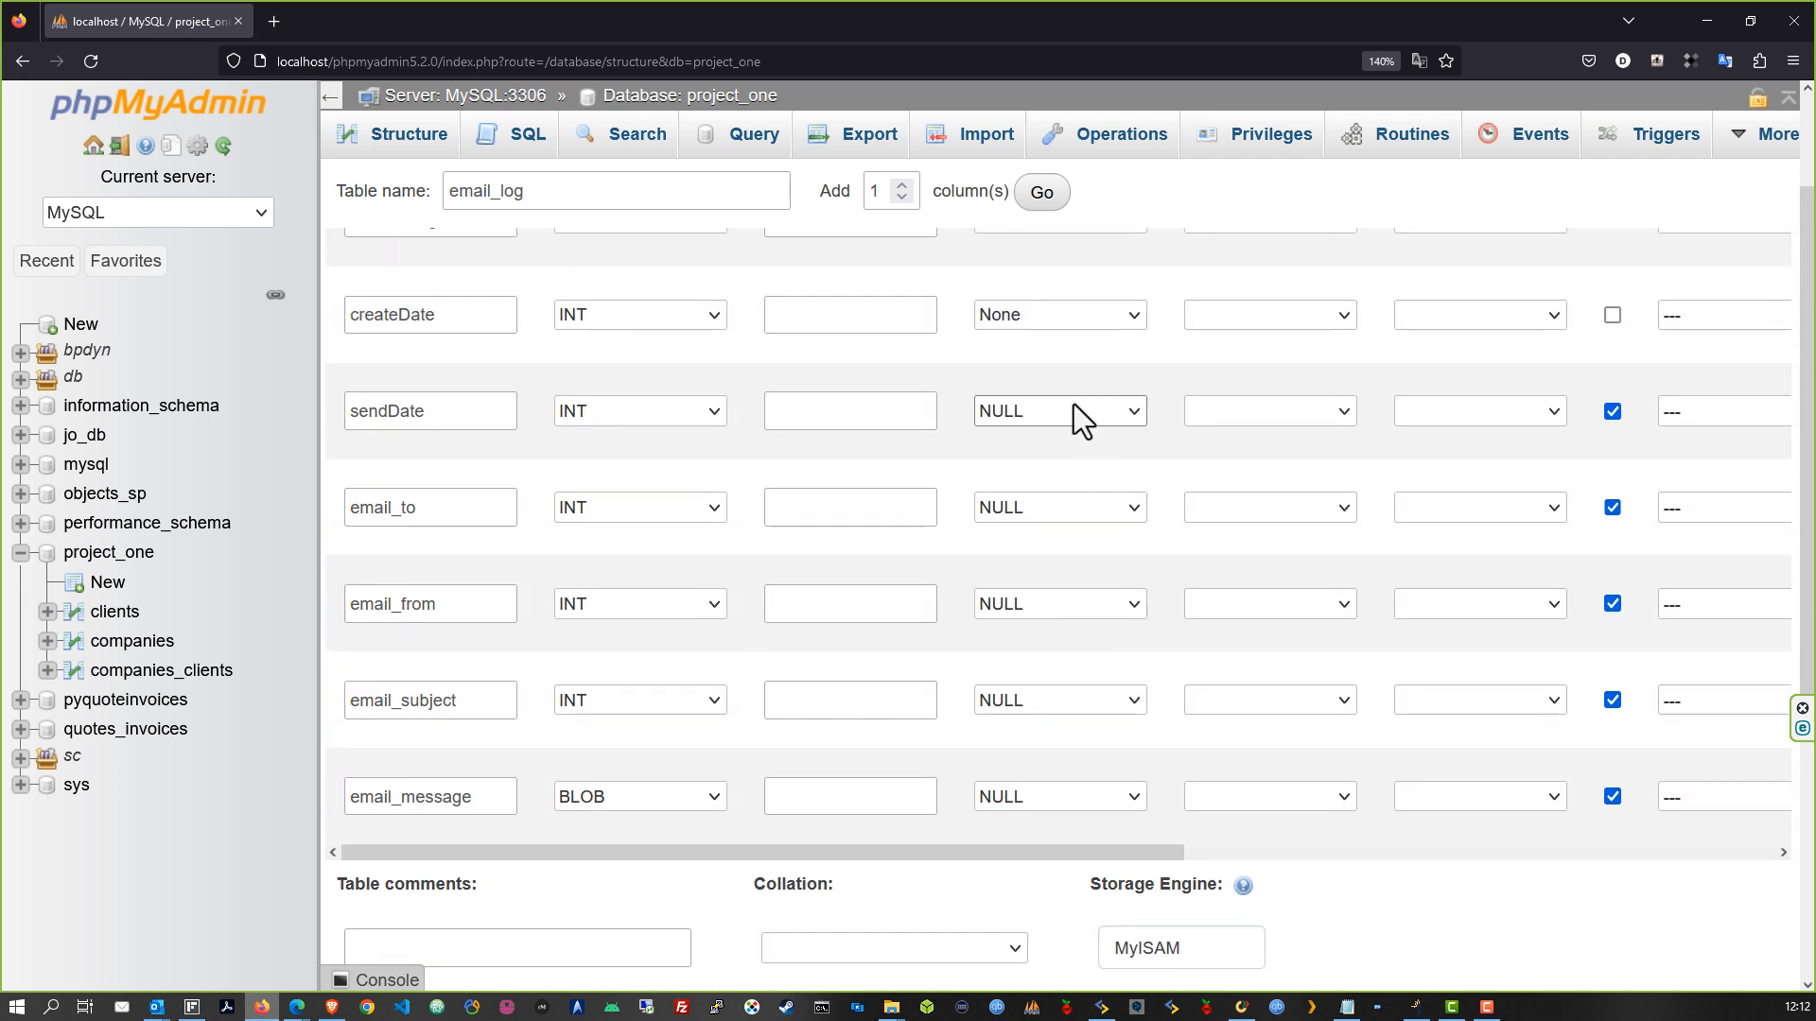
click(1041, 312)
click(1086, 444)
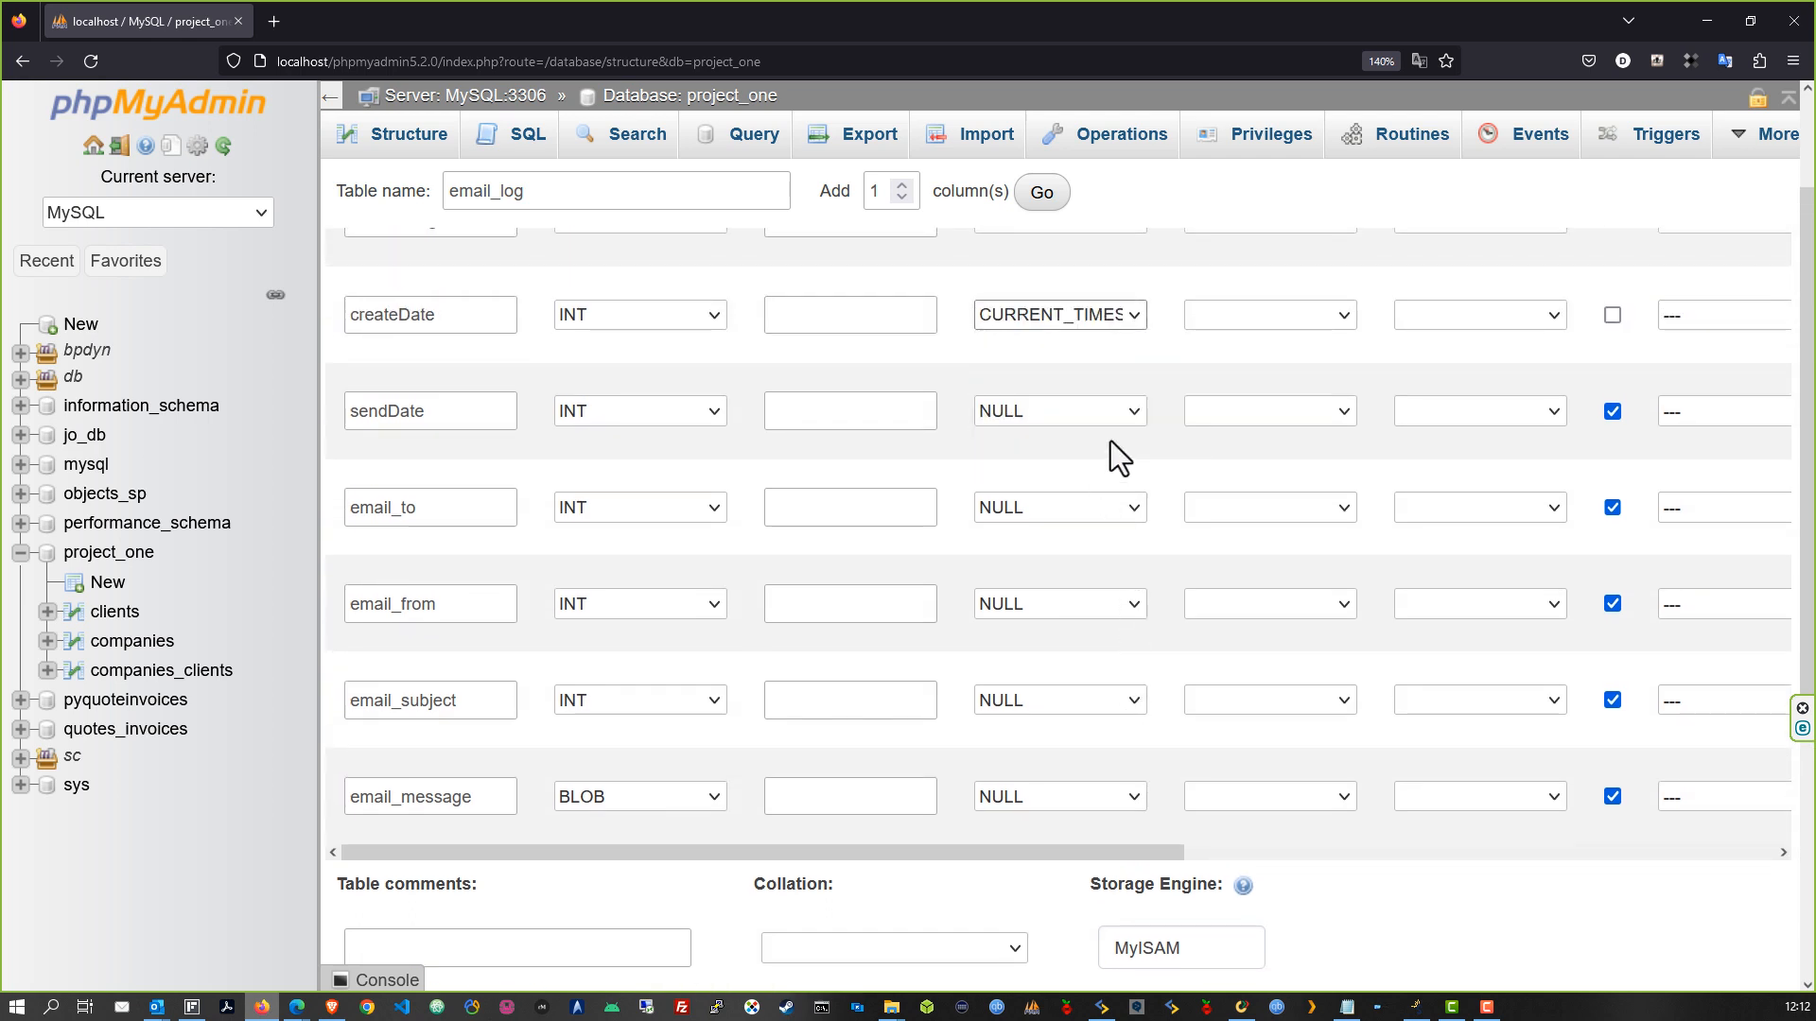
click(626, 320)
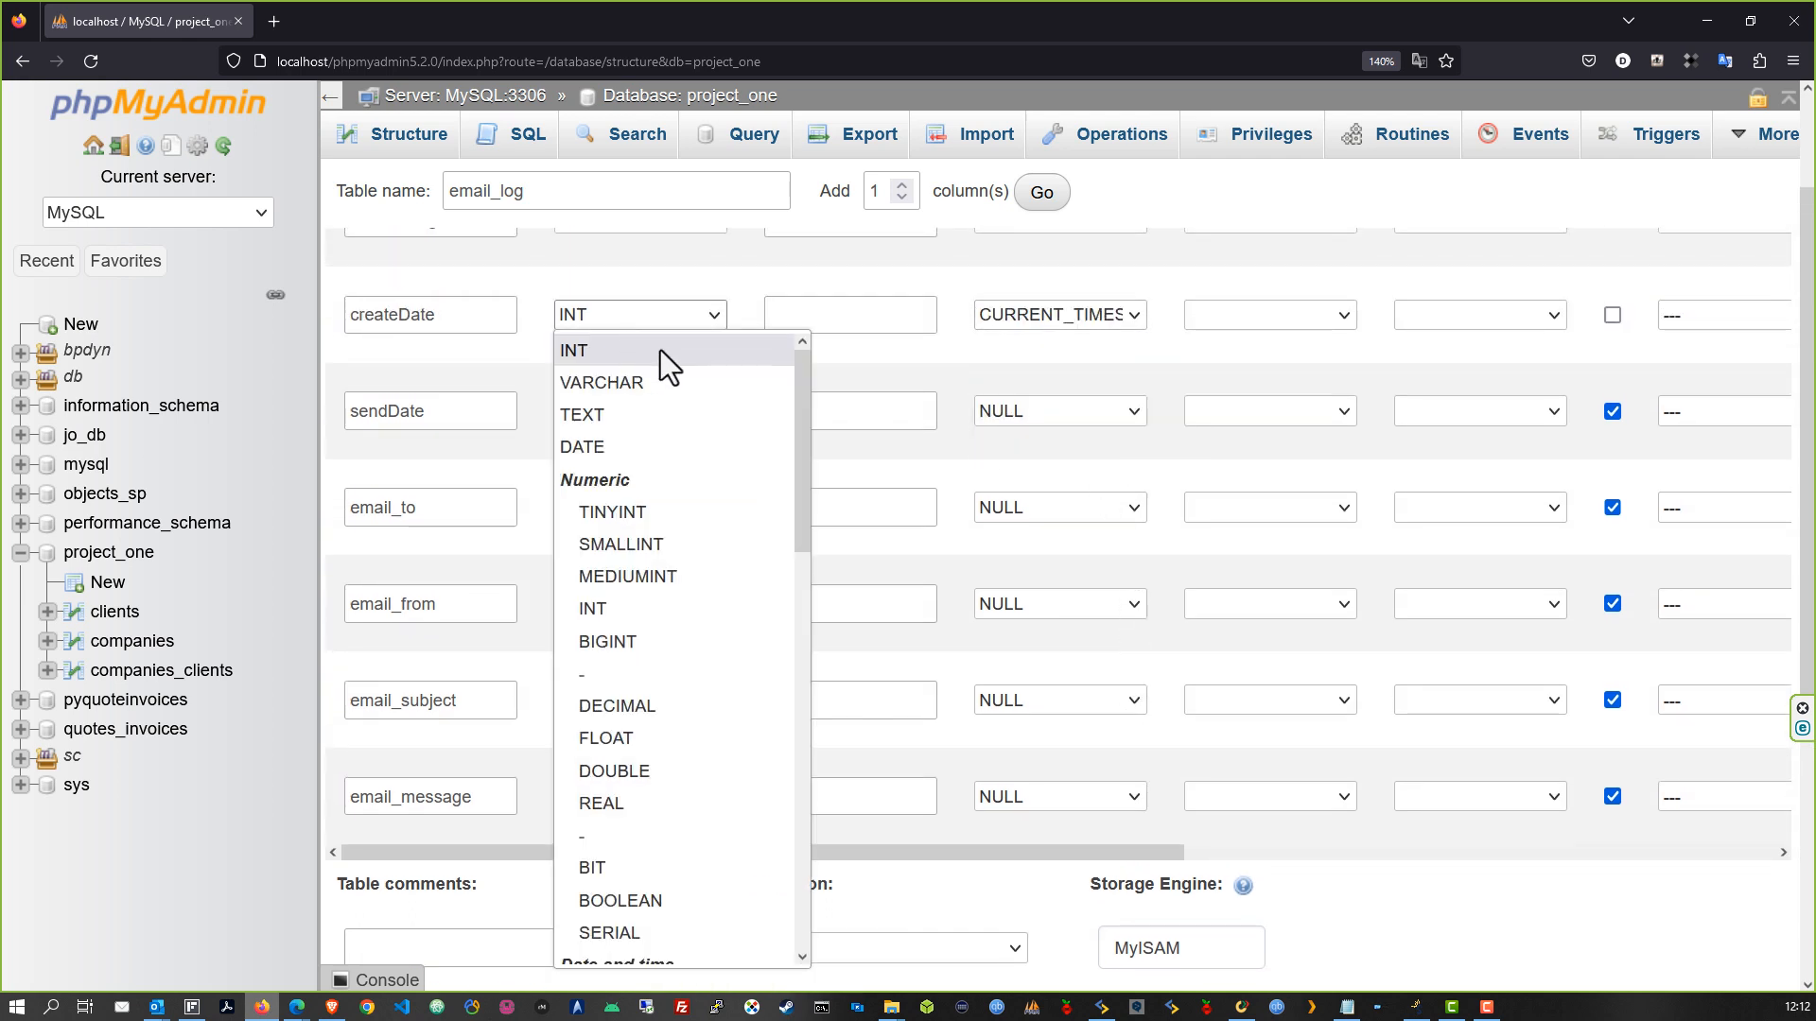
scroll(679, 567, down, 2)
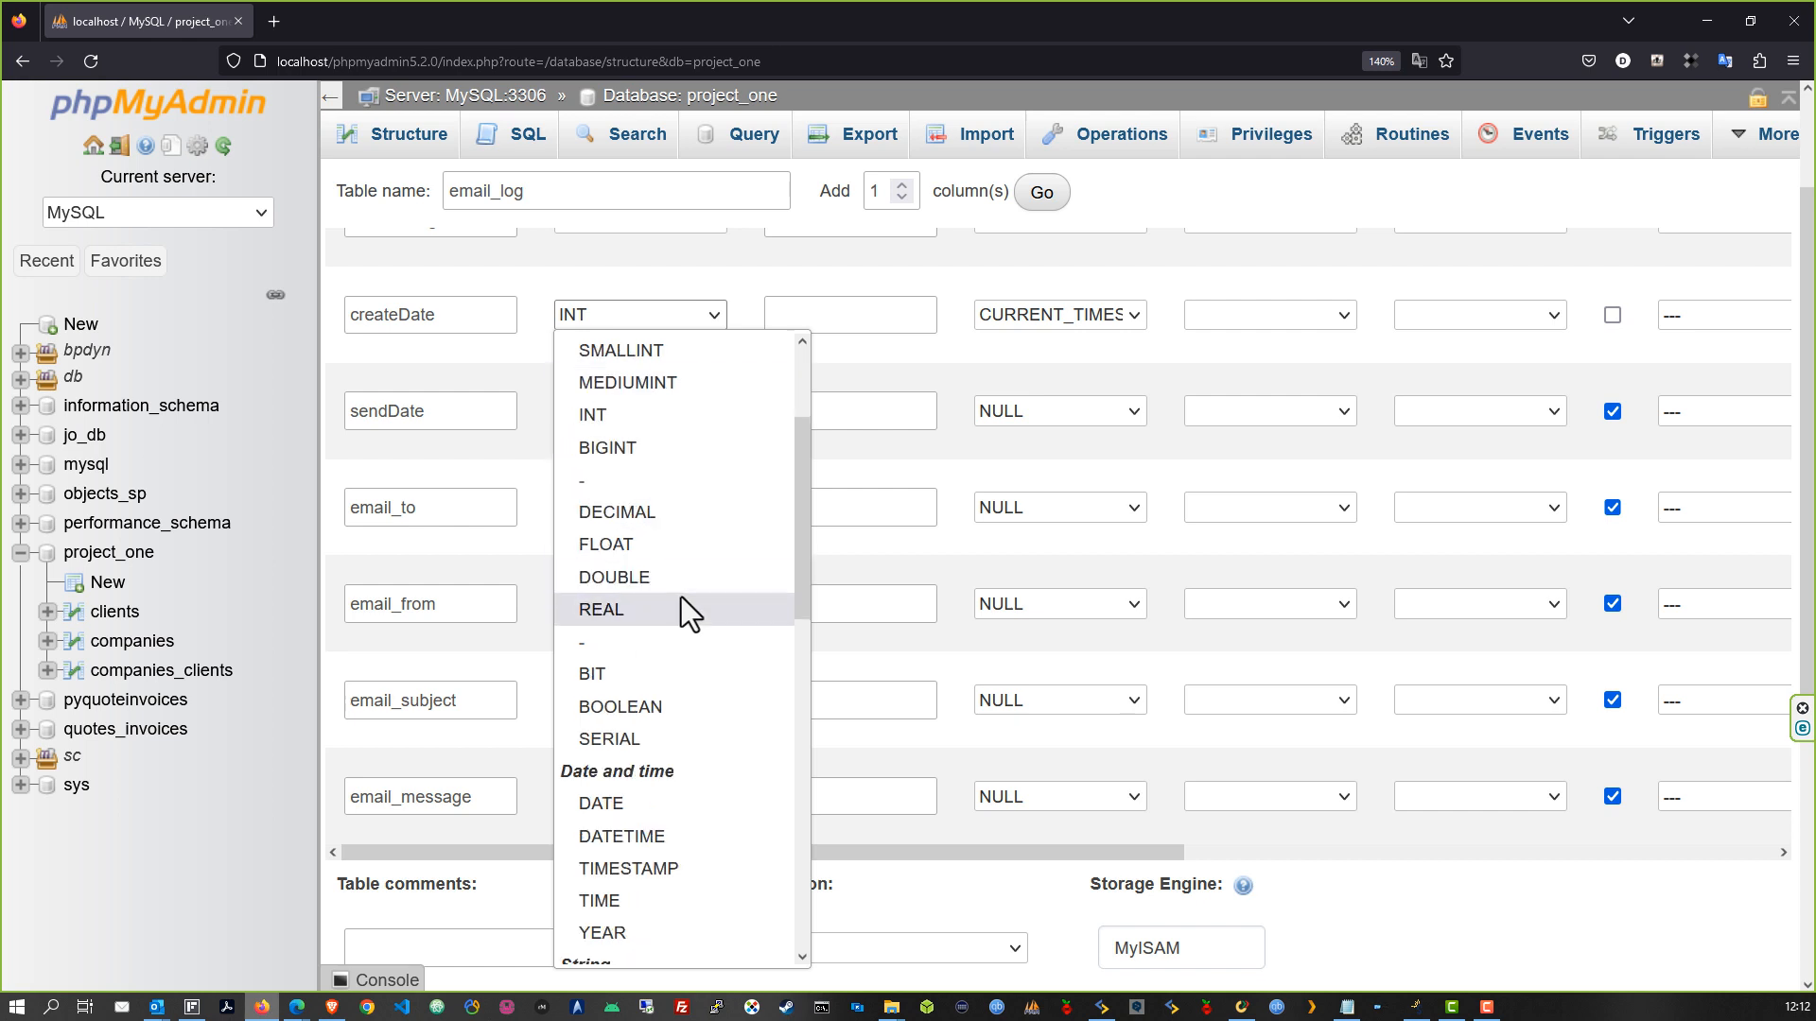
scroll(679, 612, down, 6)
scroll(679, 609, up, 4)
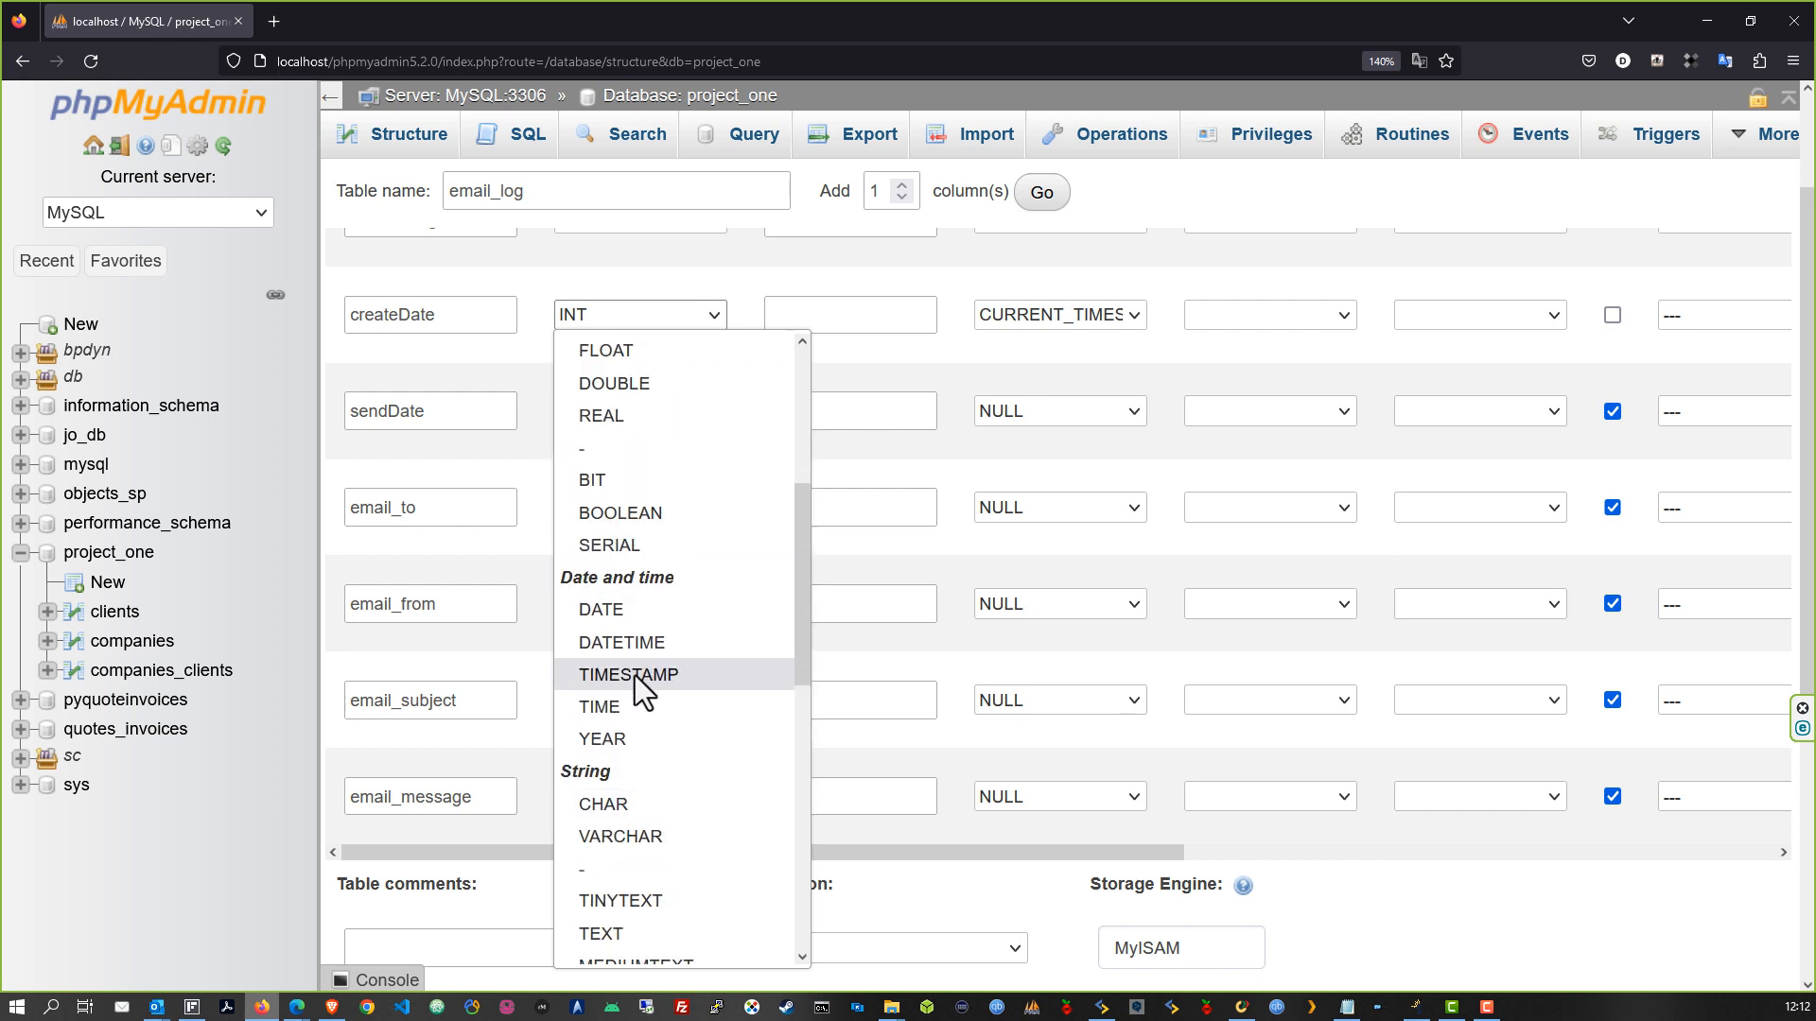
click(634, 675)
click(678, 315)
scroll(650, 710, down, 4)
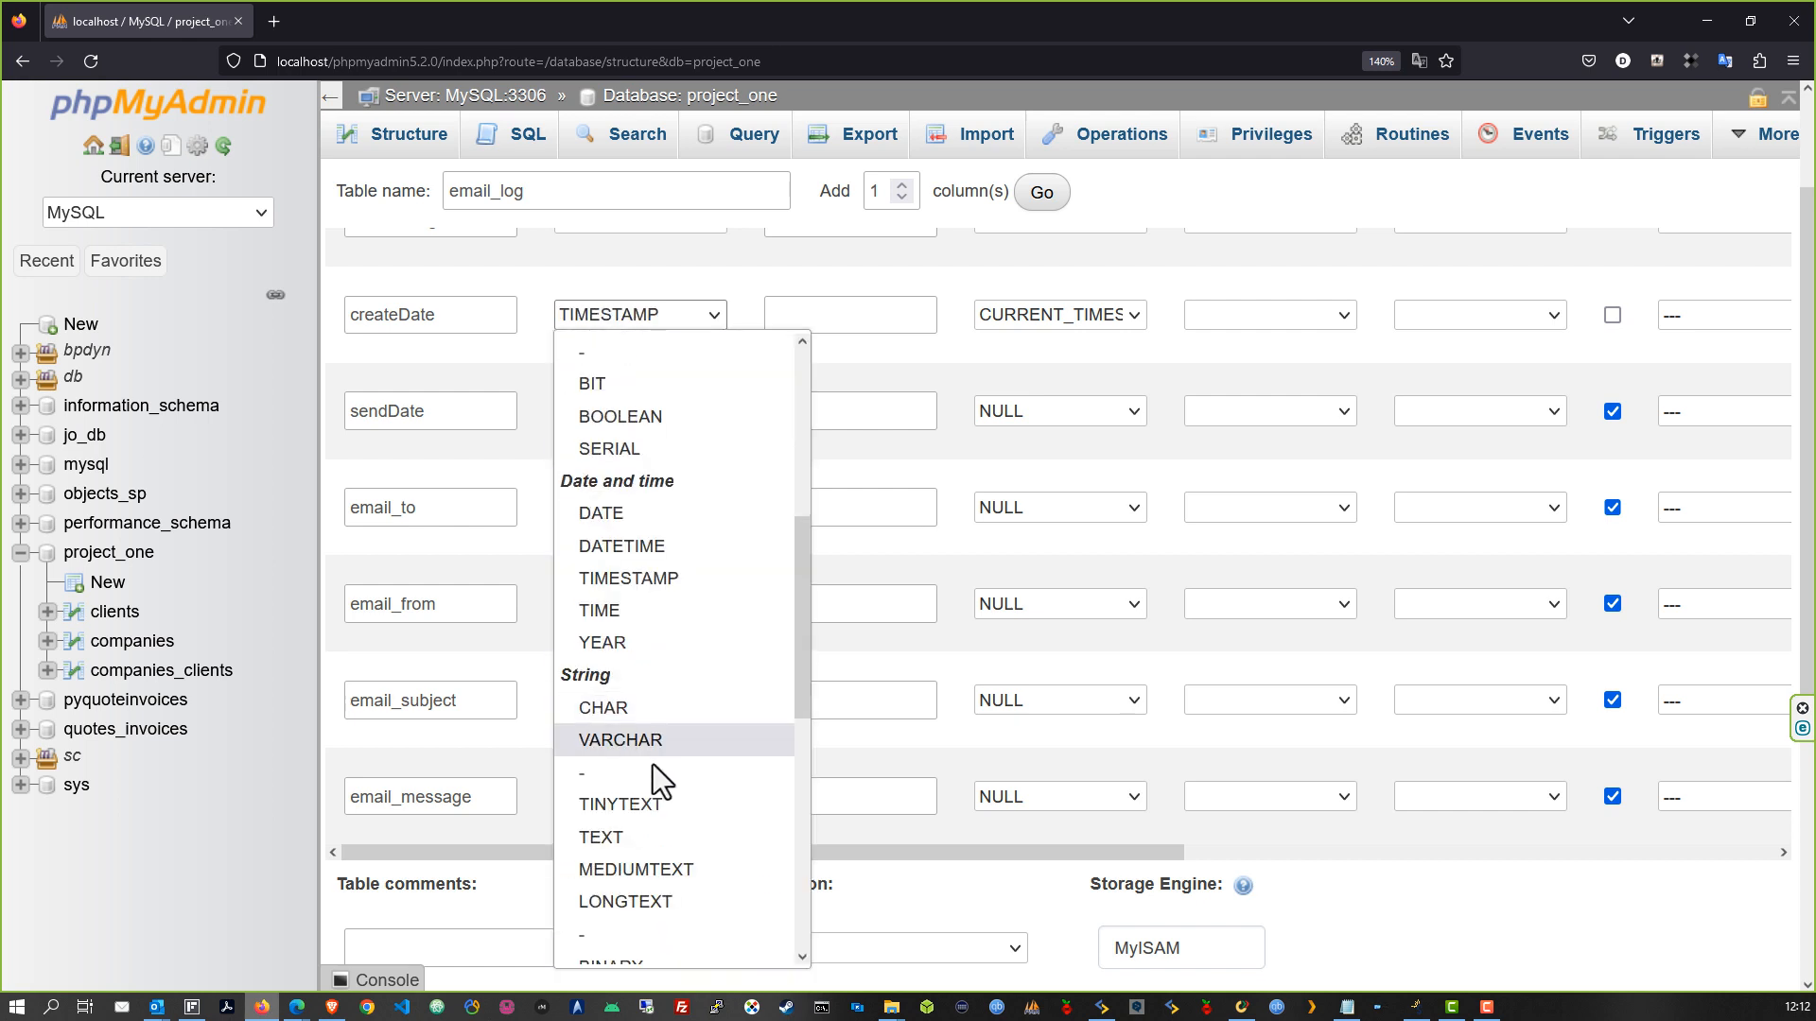
click(640, 545)
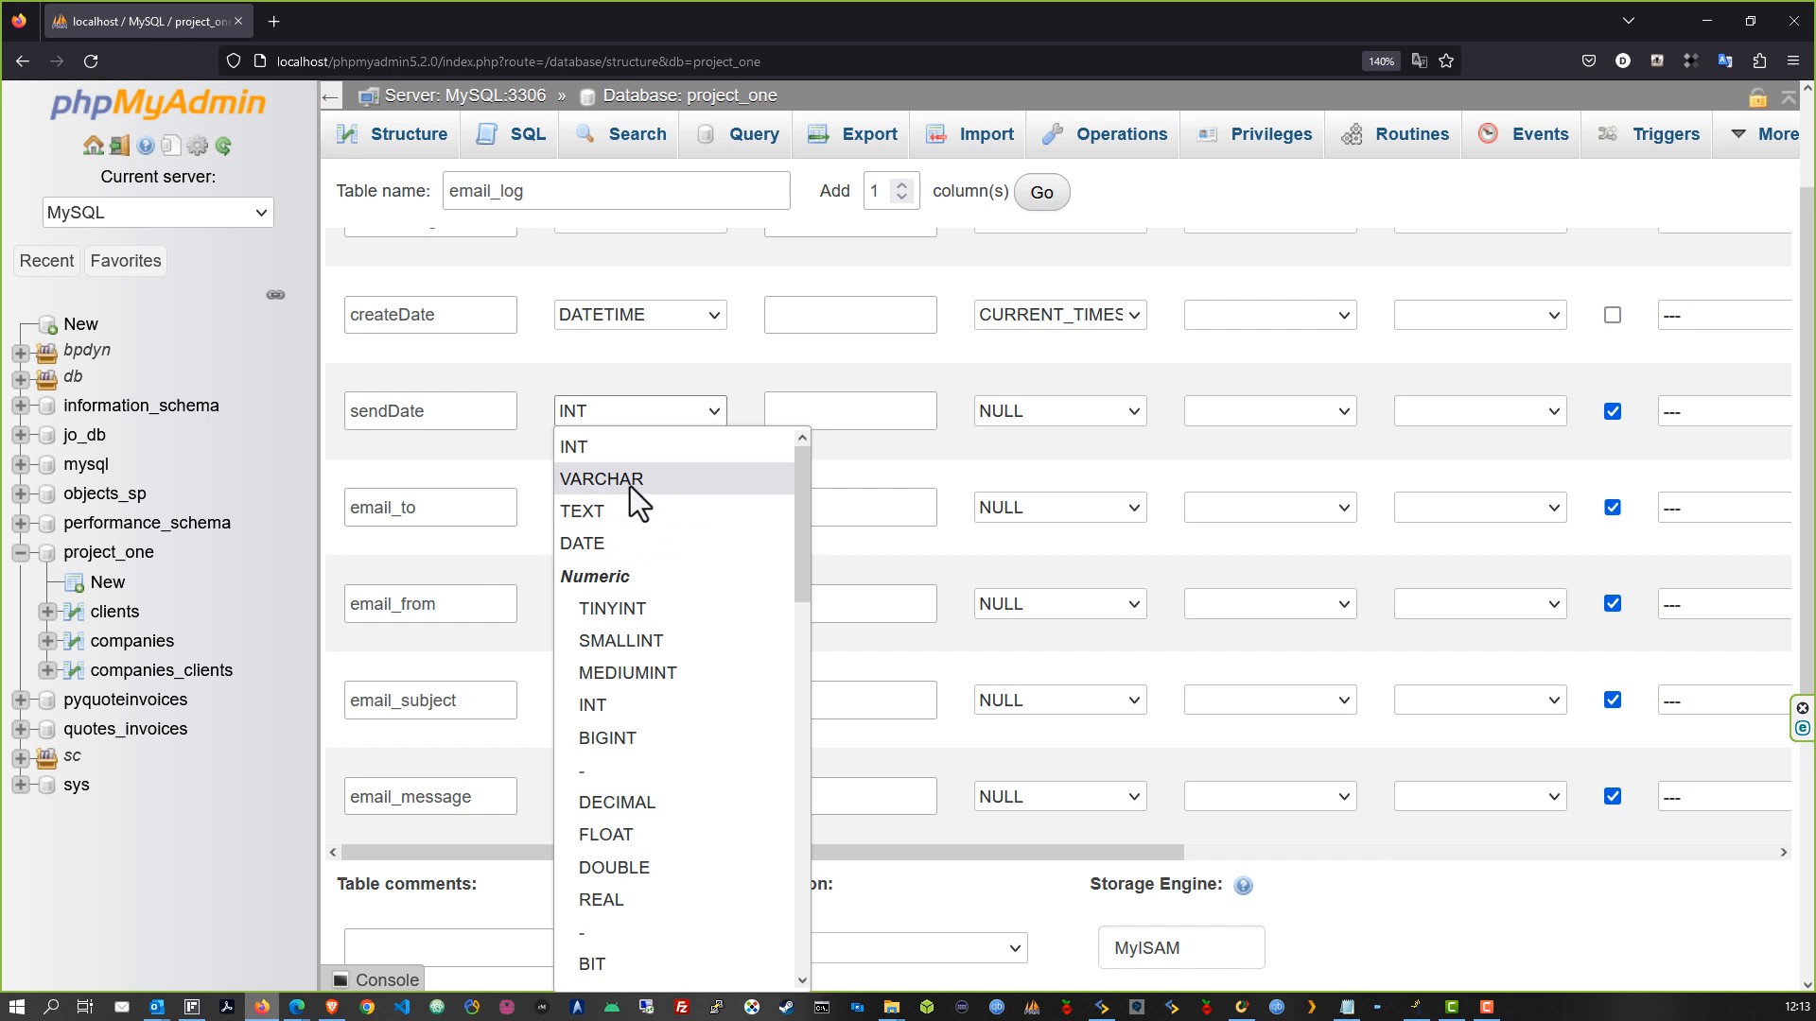
Set the sendDate column's type to DATE, and the type of email_to, email_from and email_subject to VARCHAR
click(662, 543)
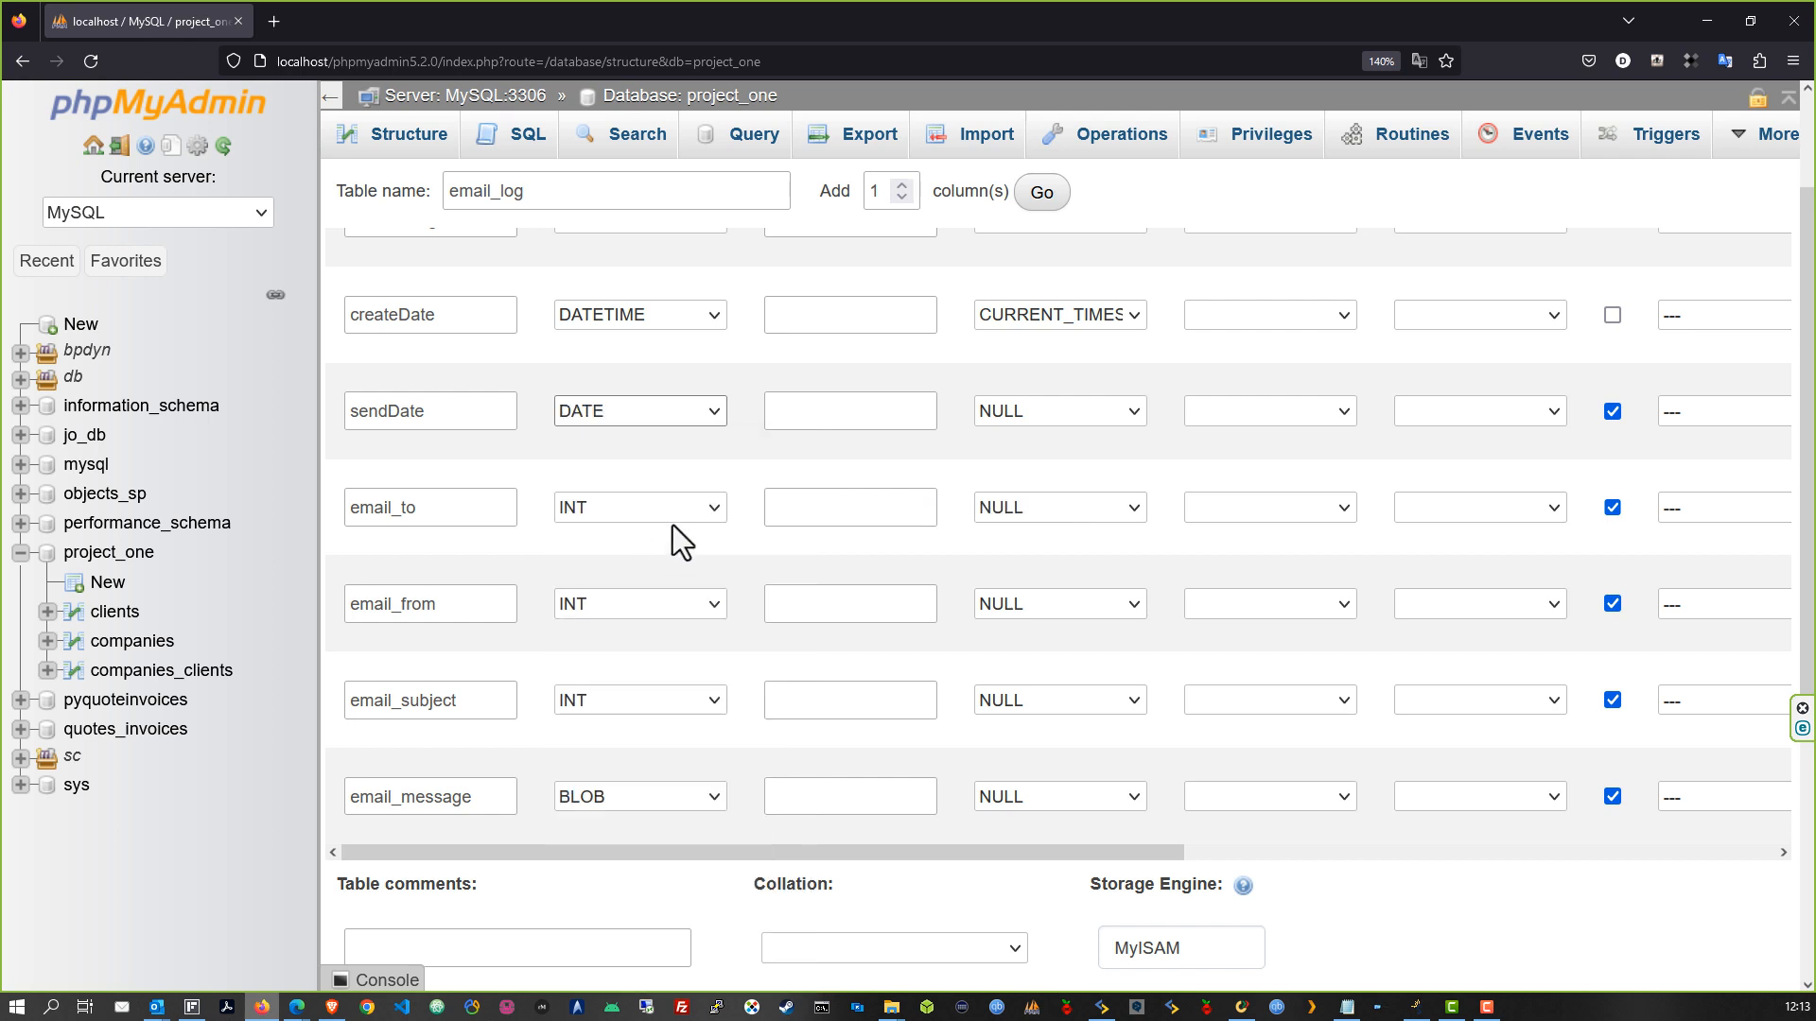
click(626, 522)
click(621, 577)
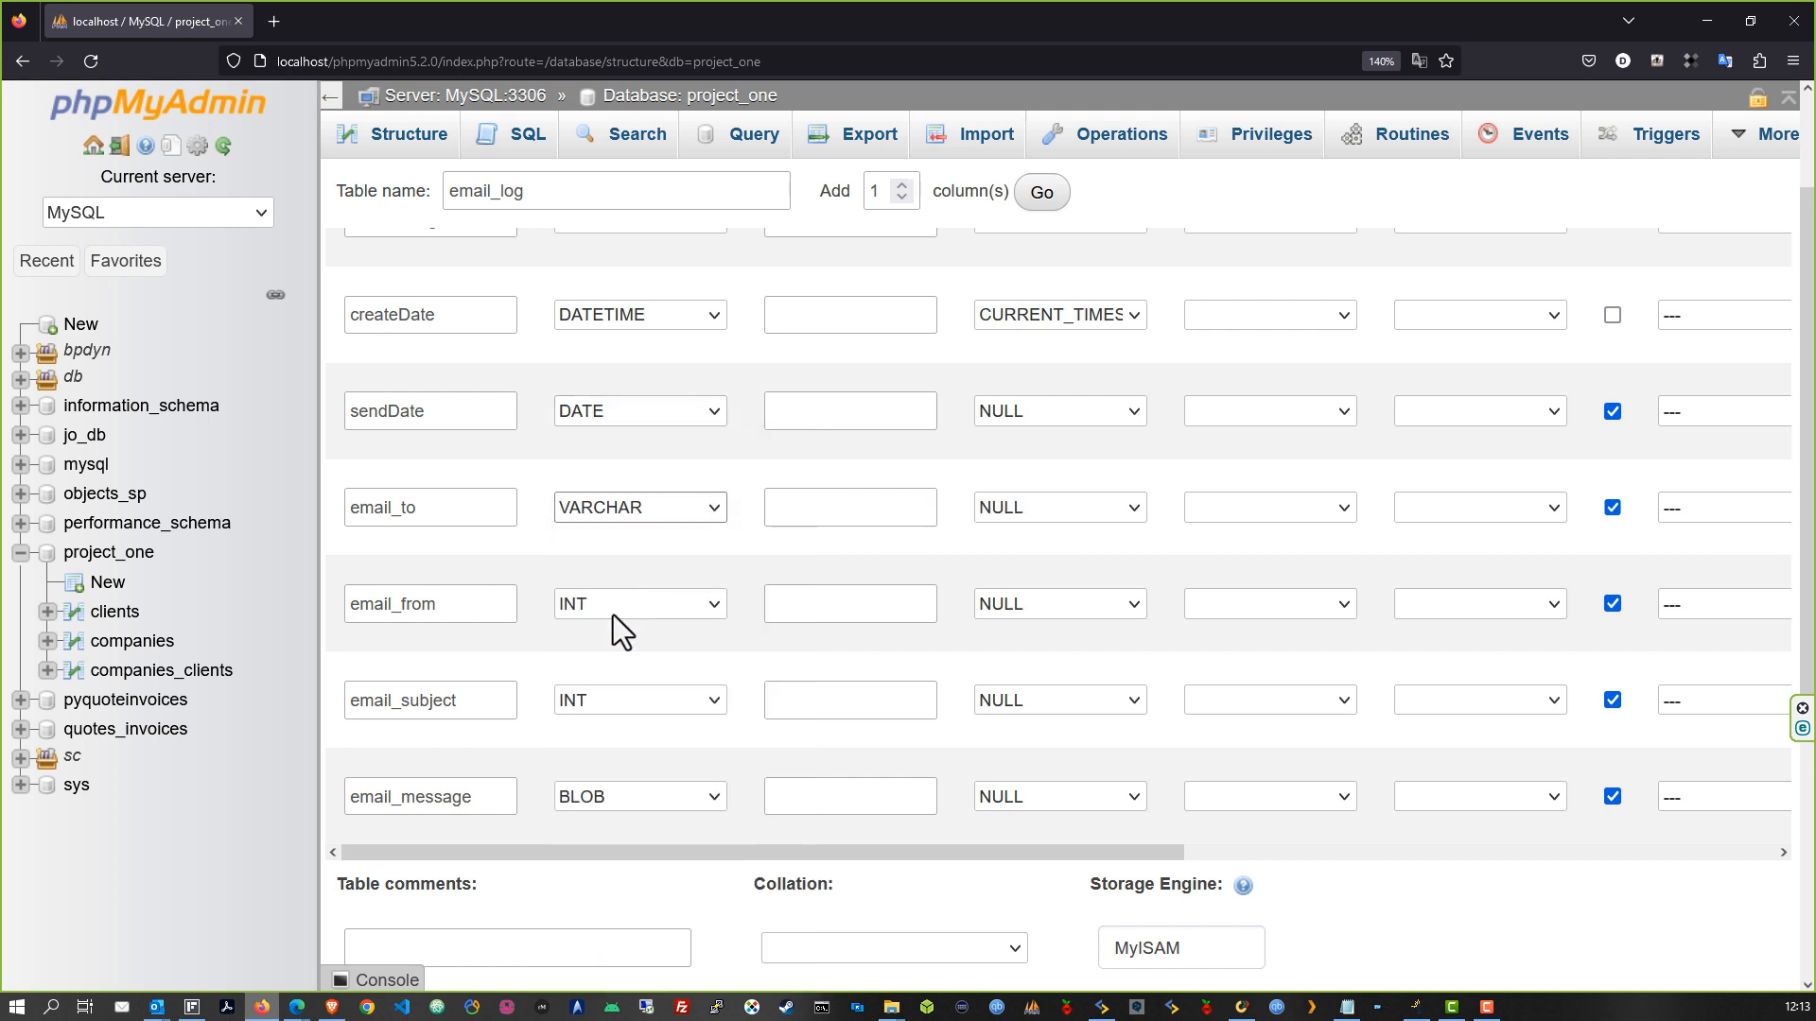
click(613, 615)
click(610, 135)
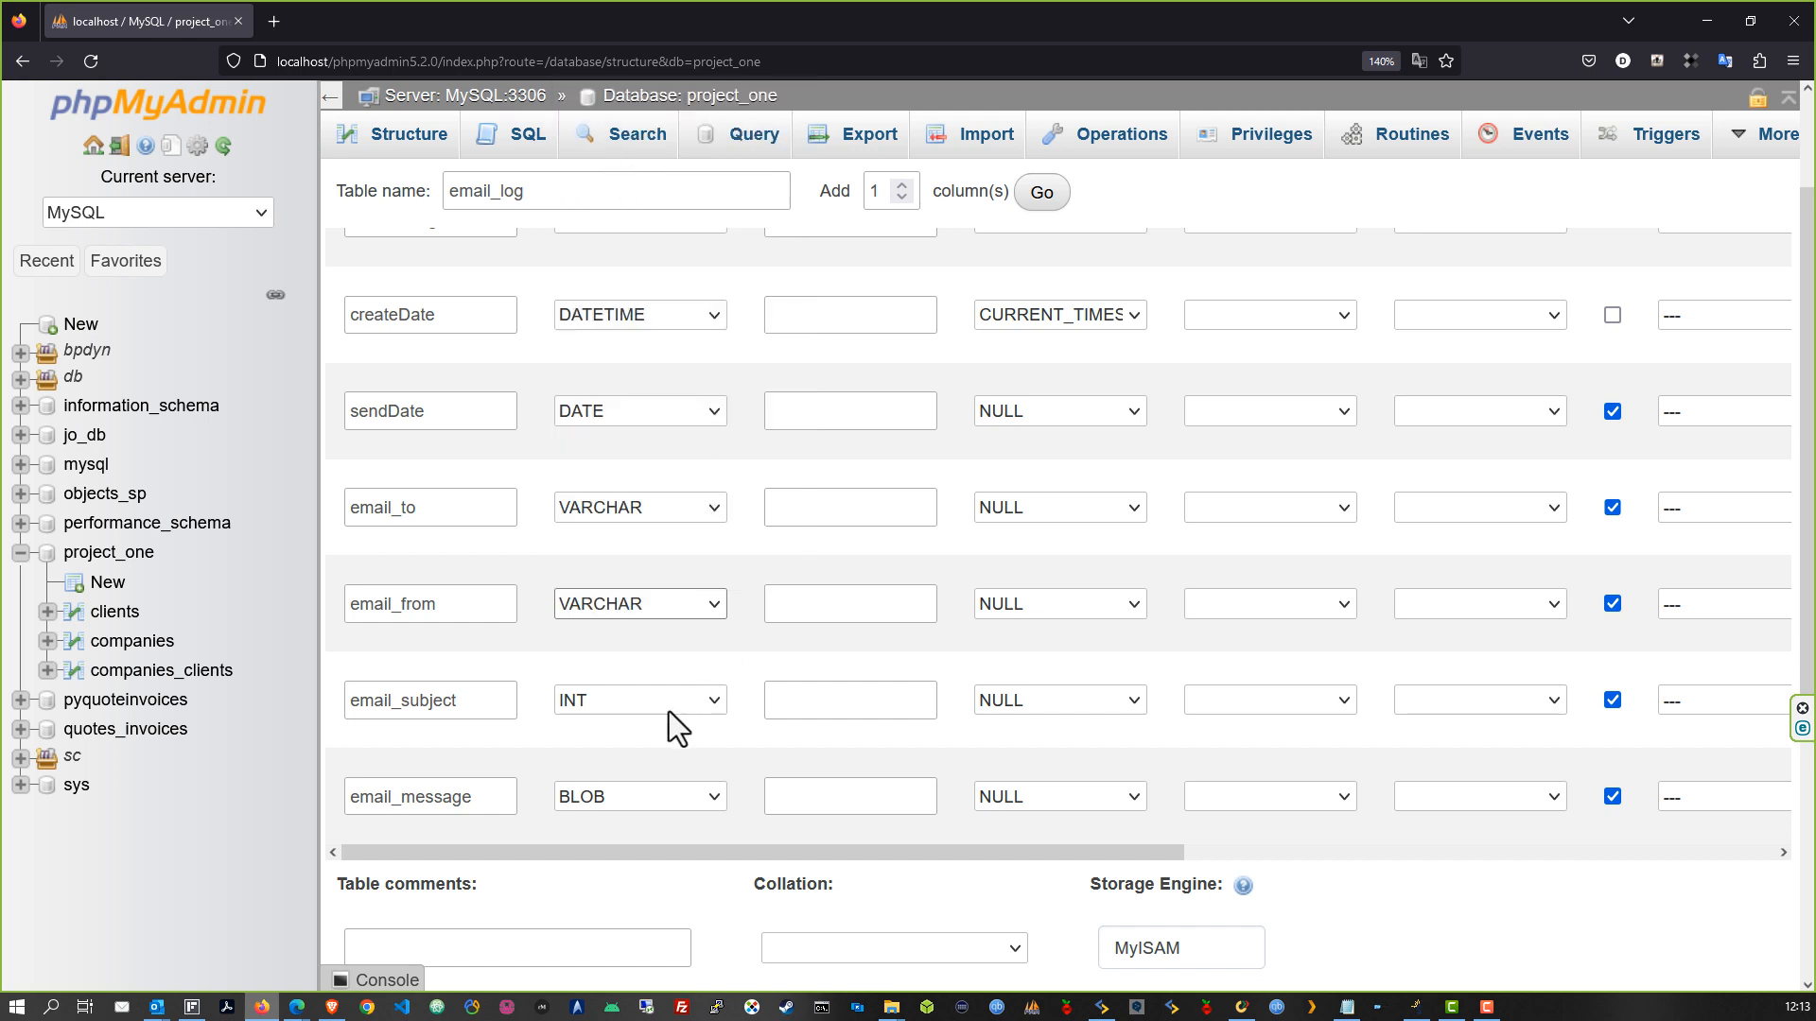
click(632, 705)
click(605, 133)
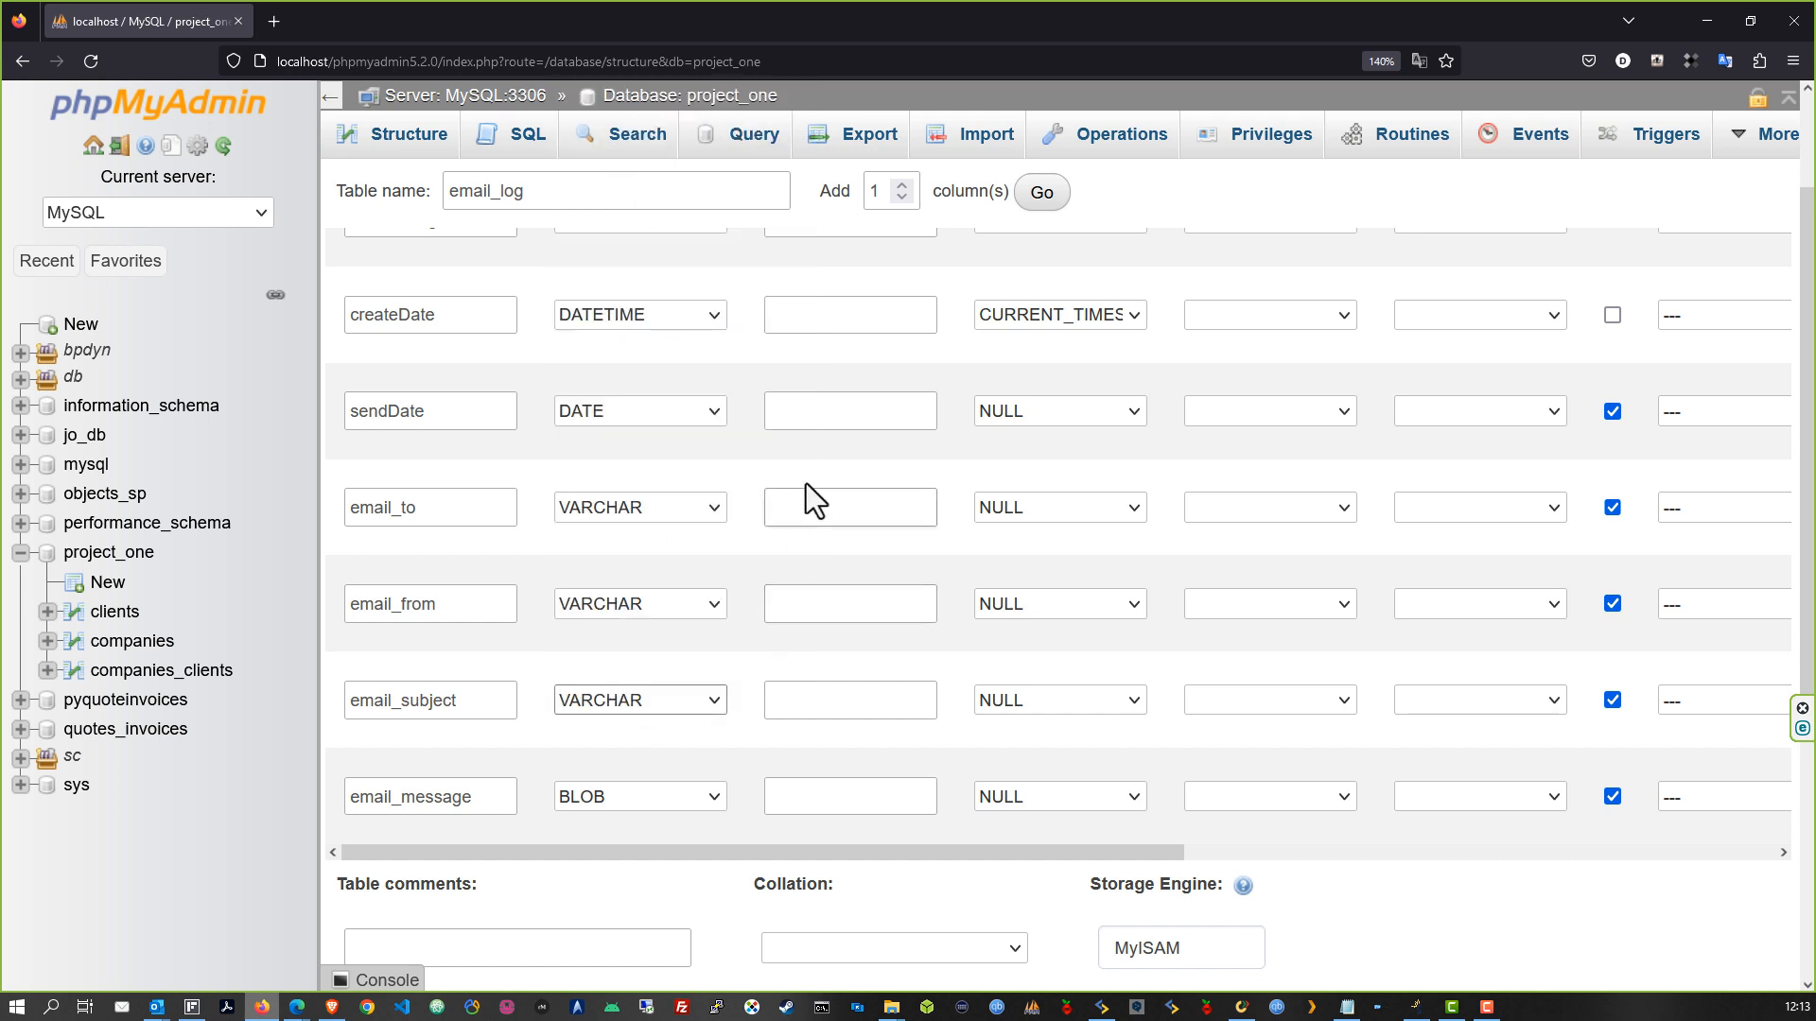
Set the length of the email_to and email_from columns to 250
text(250)
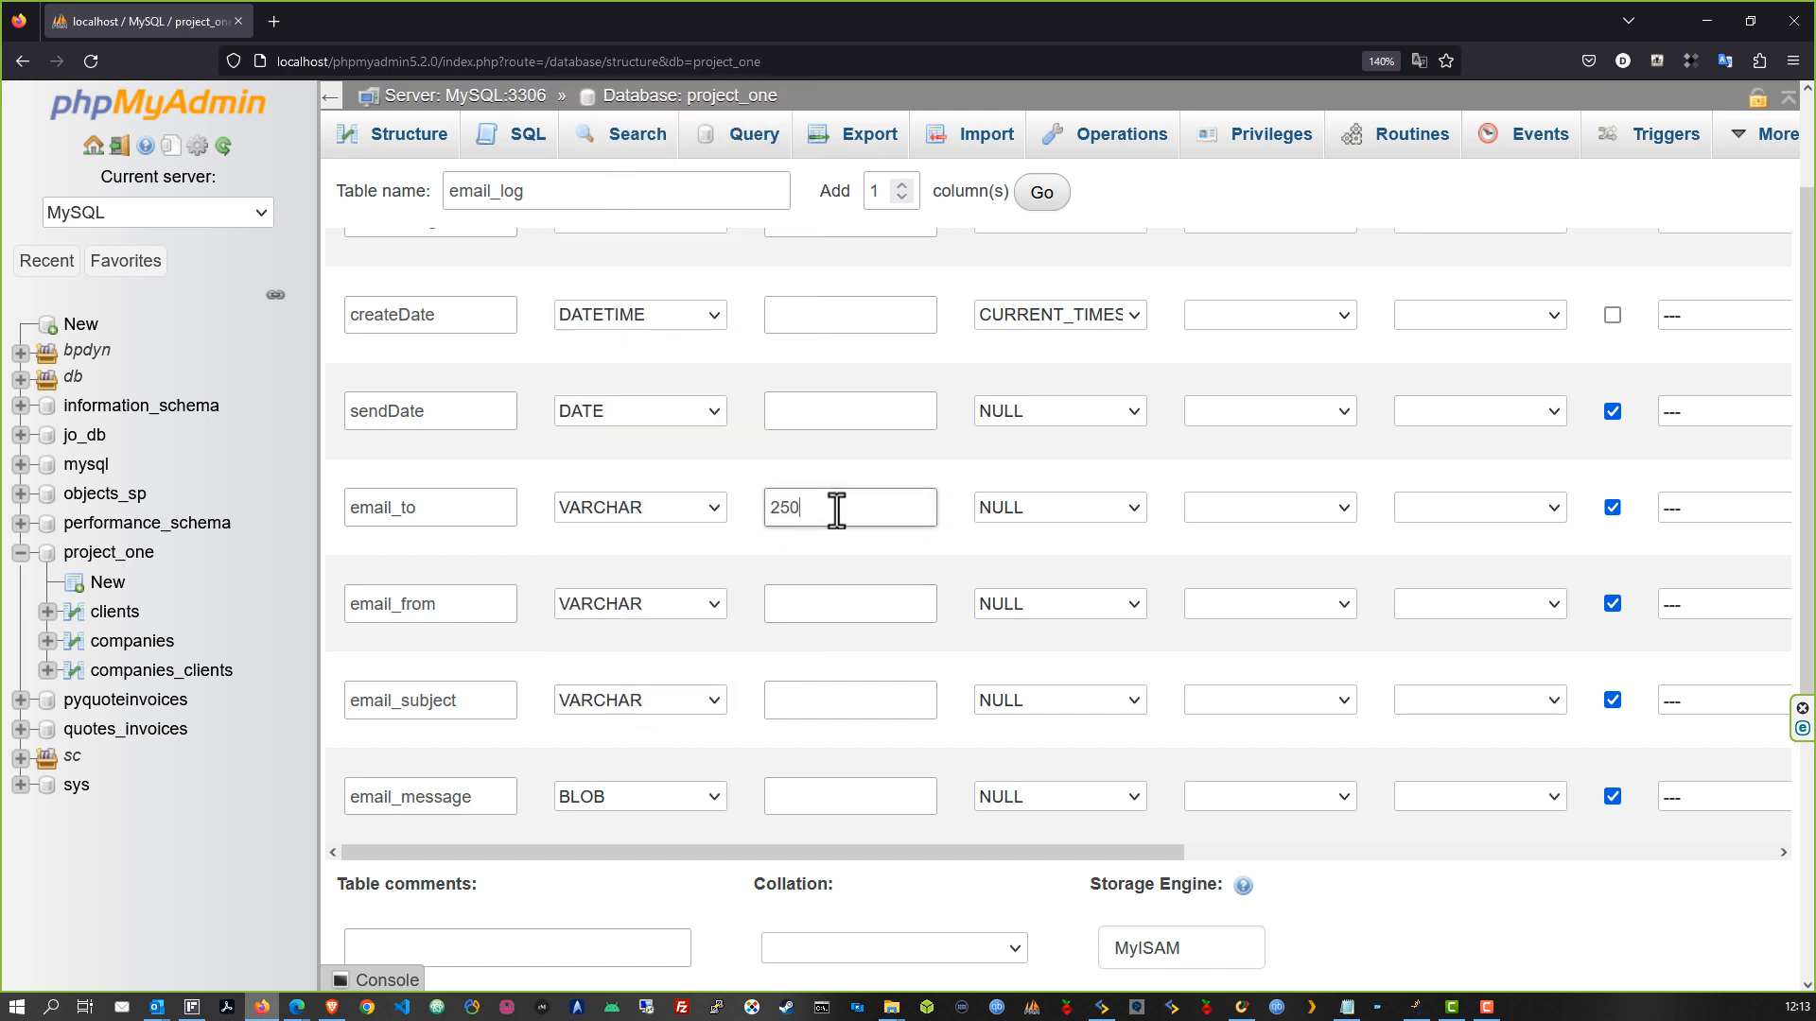
double_click(836, 510)
key(ctrl+c)
click(835, 603)
key(ctrl+v)
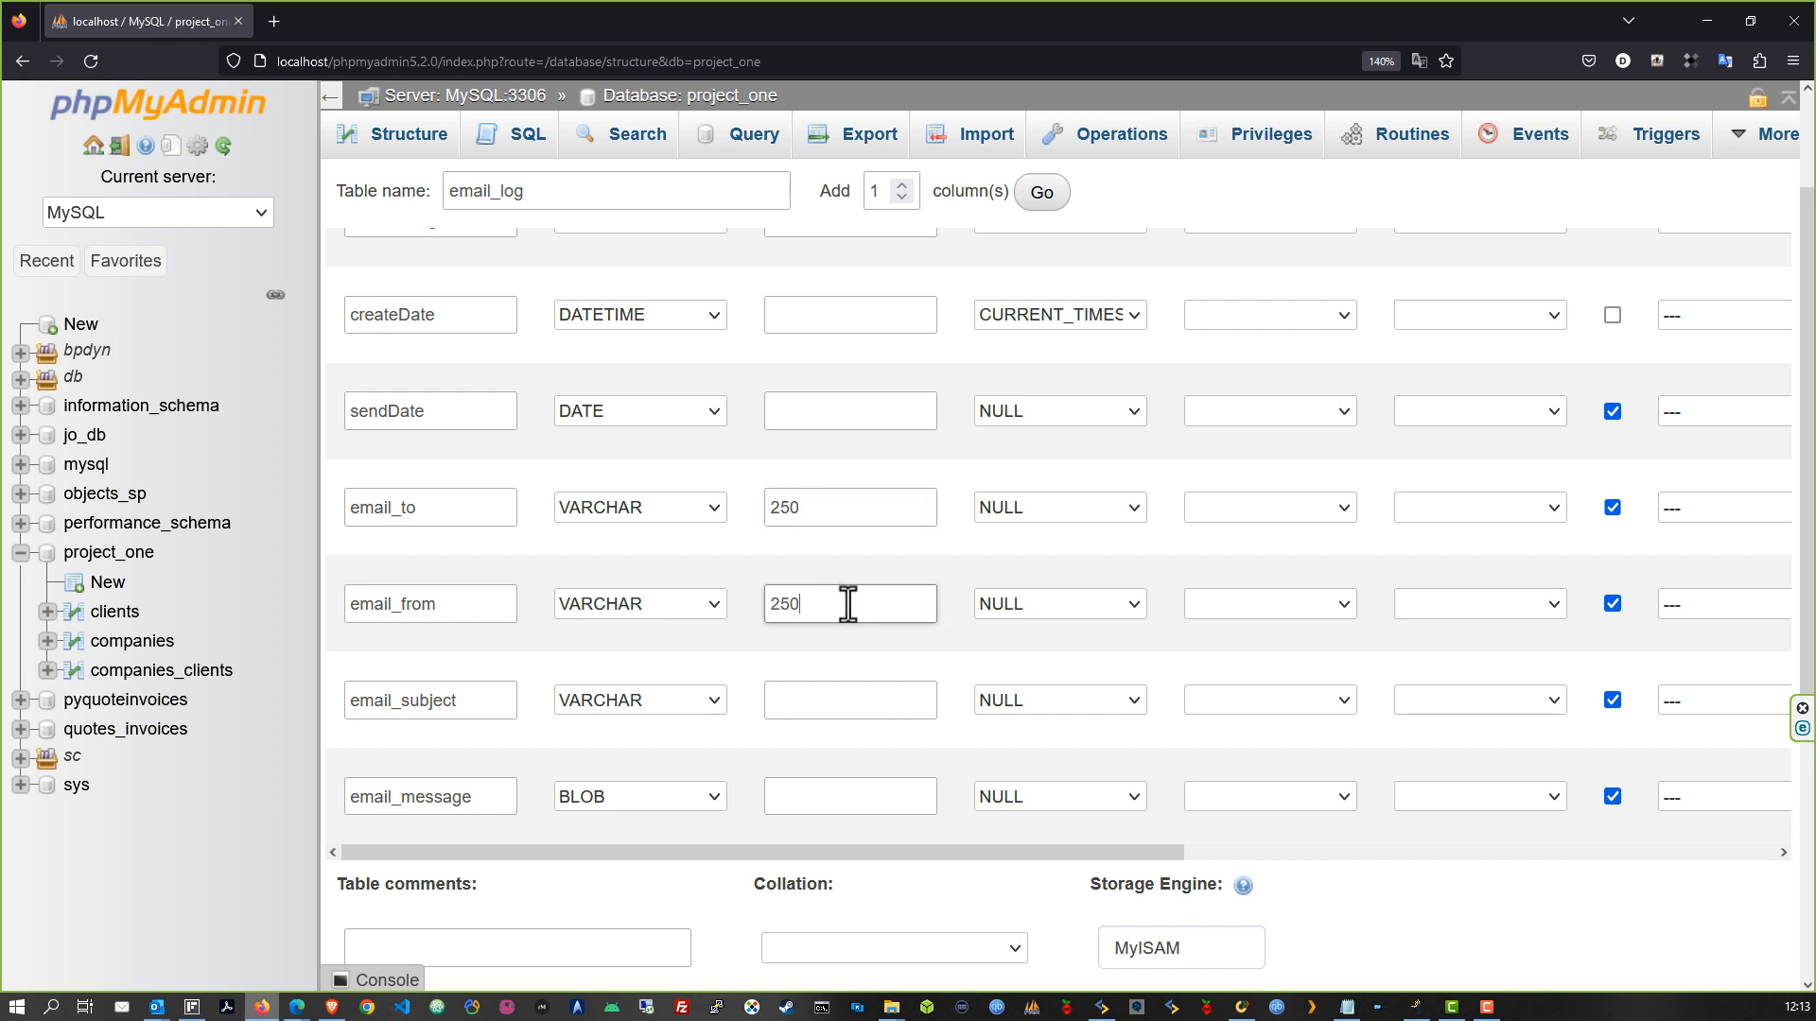
Set the length of the email_subject column to 250
click(831, 700)
key(ctrl+v)
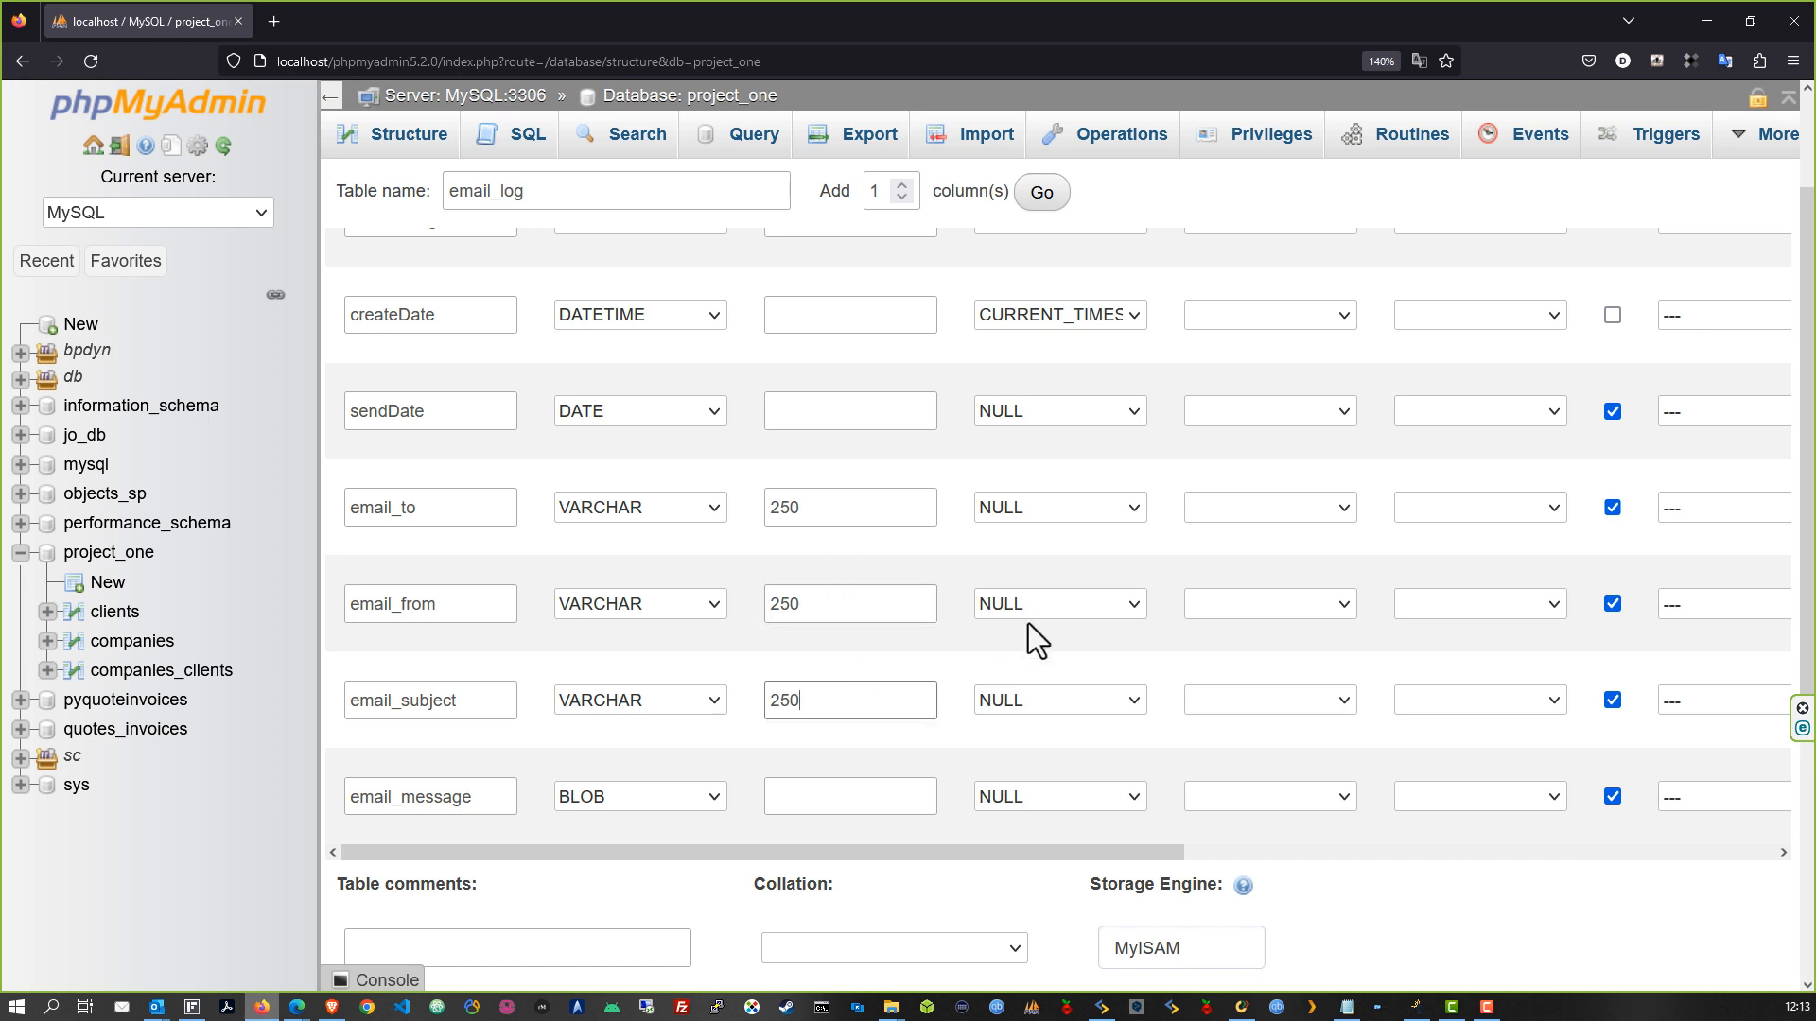
scroll(1019, 626, up, 2)
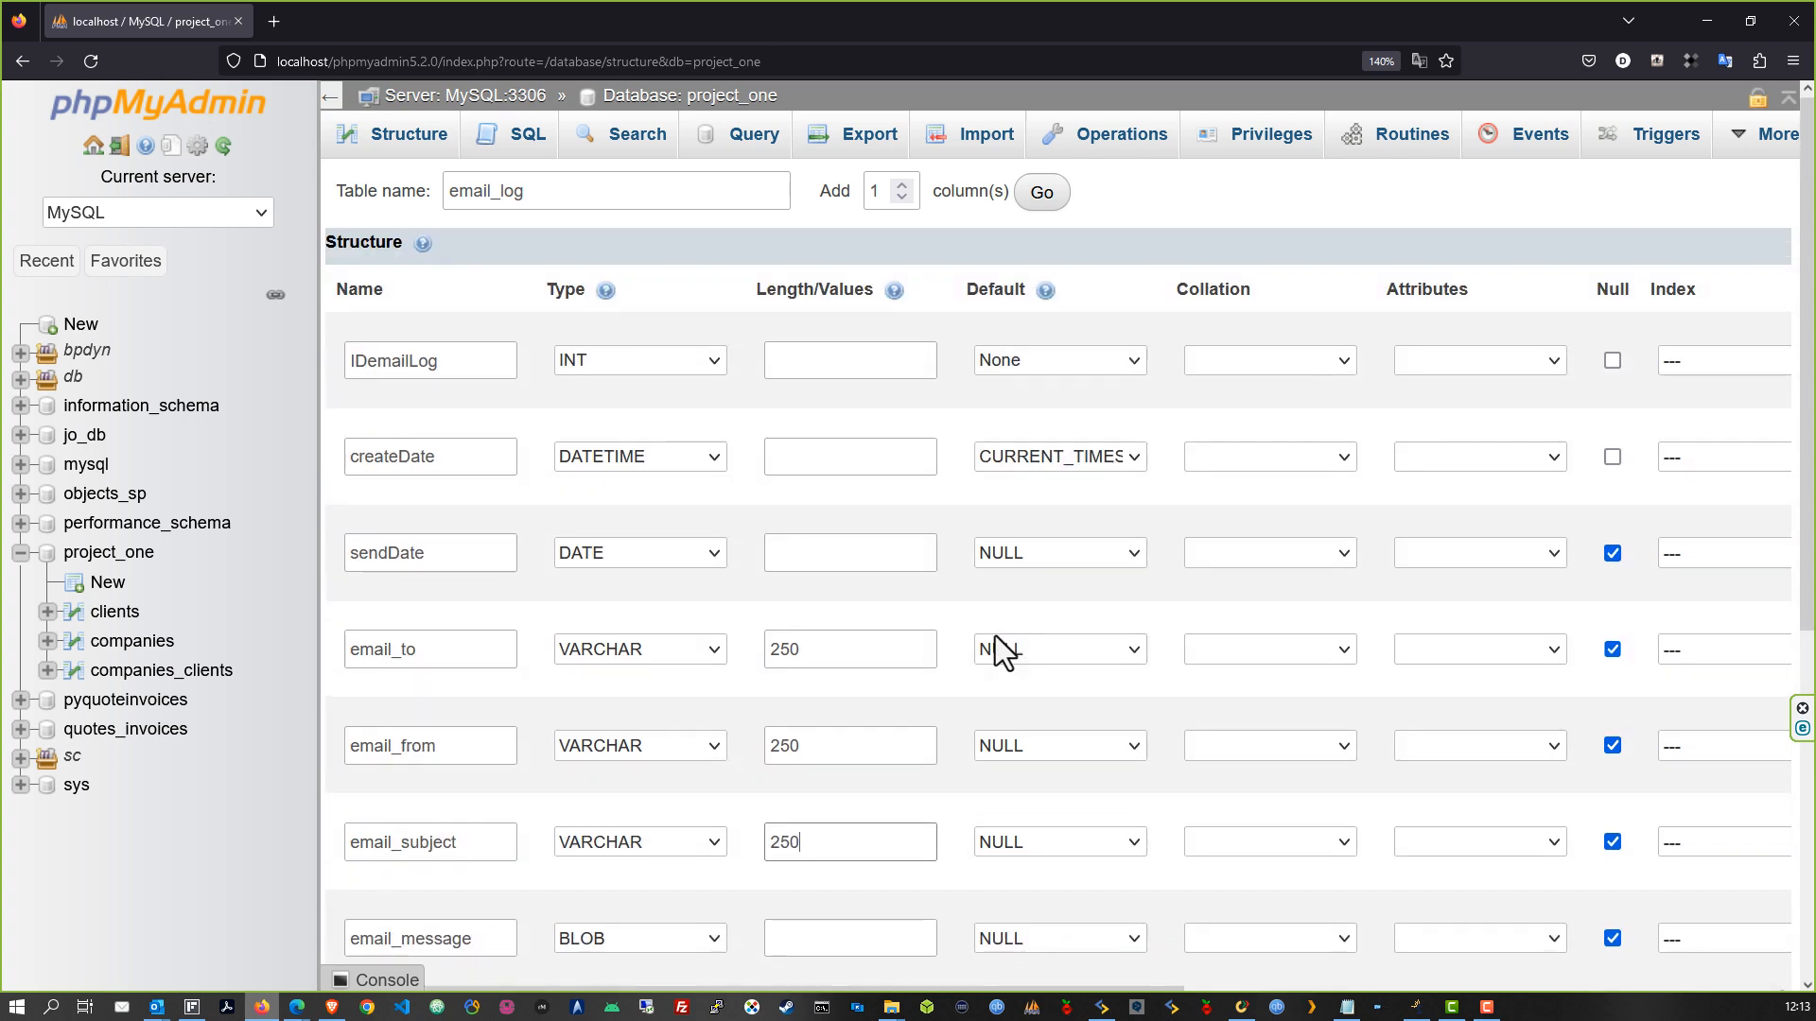
Make IDemailLog the table's PRIMARY index and enable auto-increment for it
scroll(1451, 522, down, 5)
scroll(1513, 397, up, 5)
click(1681, 365)
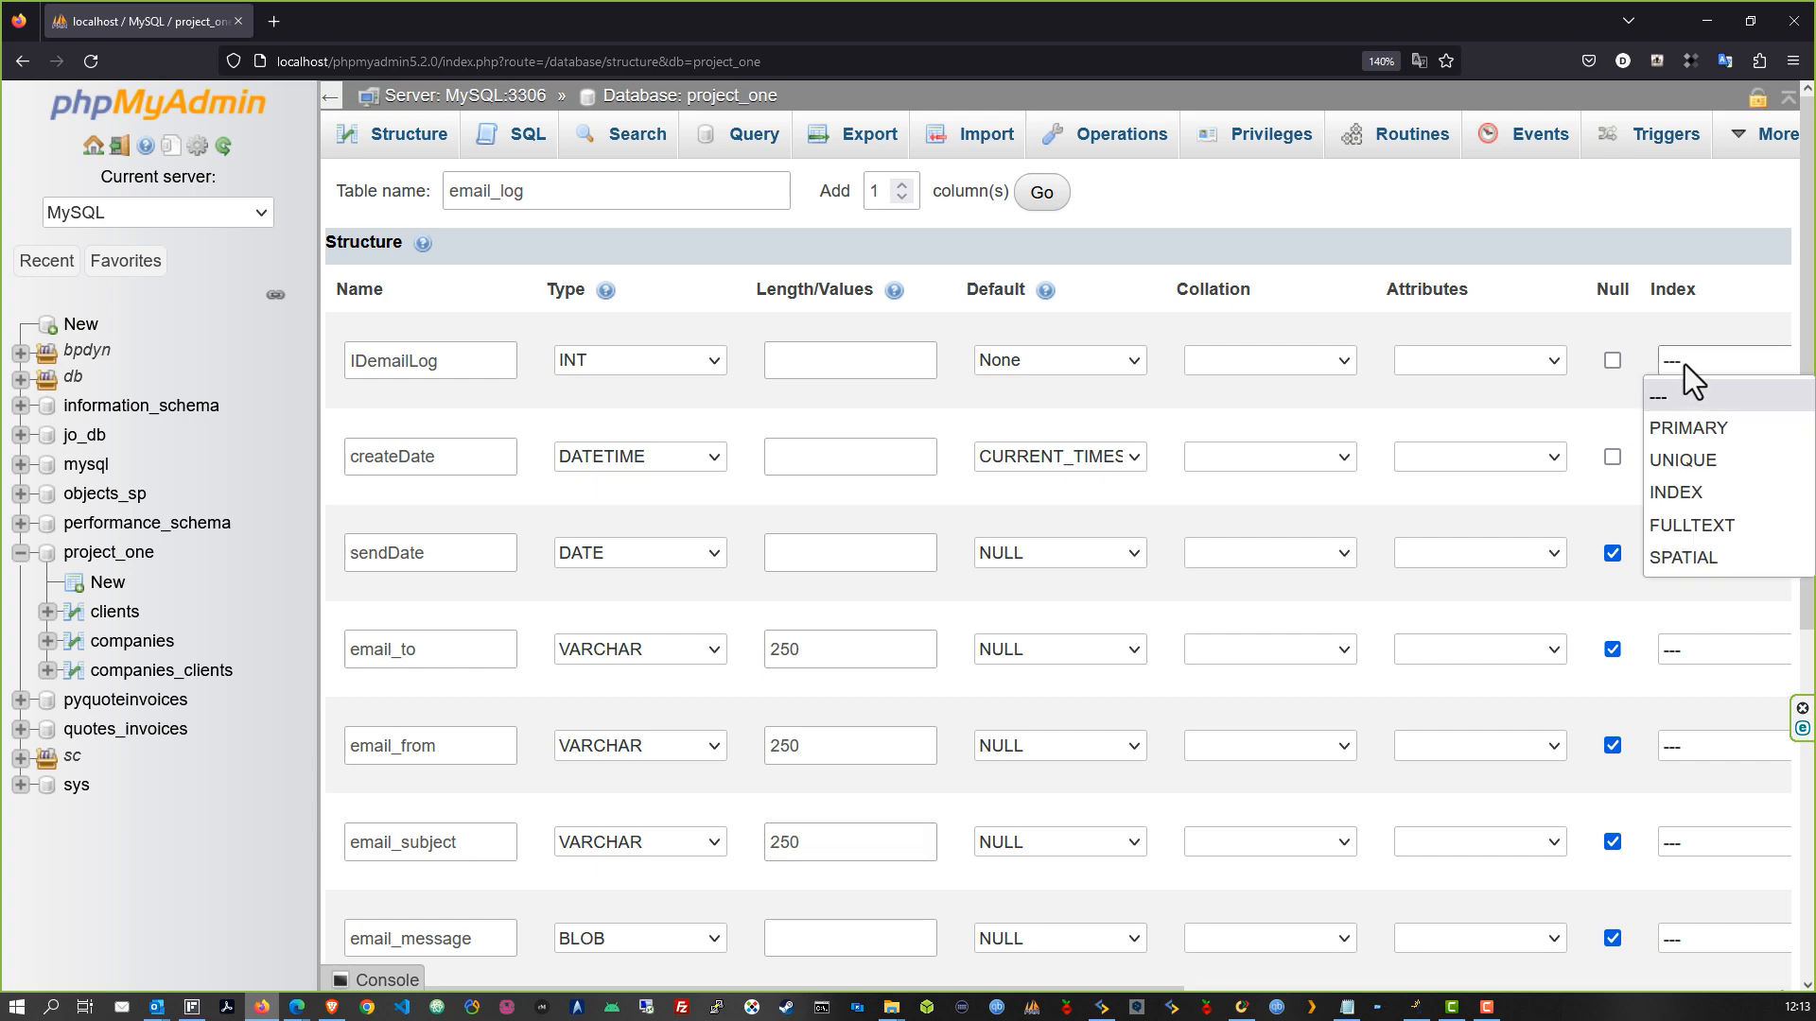
click(1677, 430)
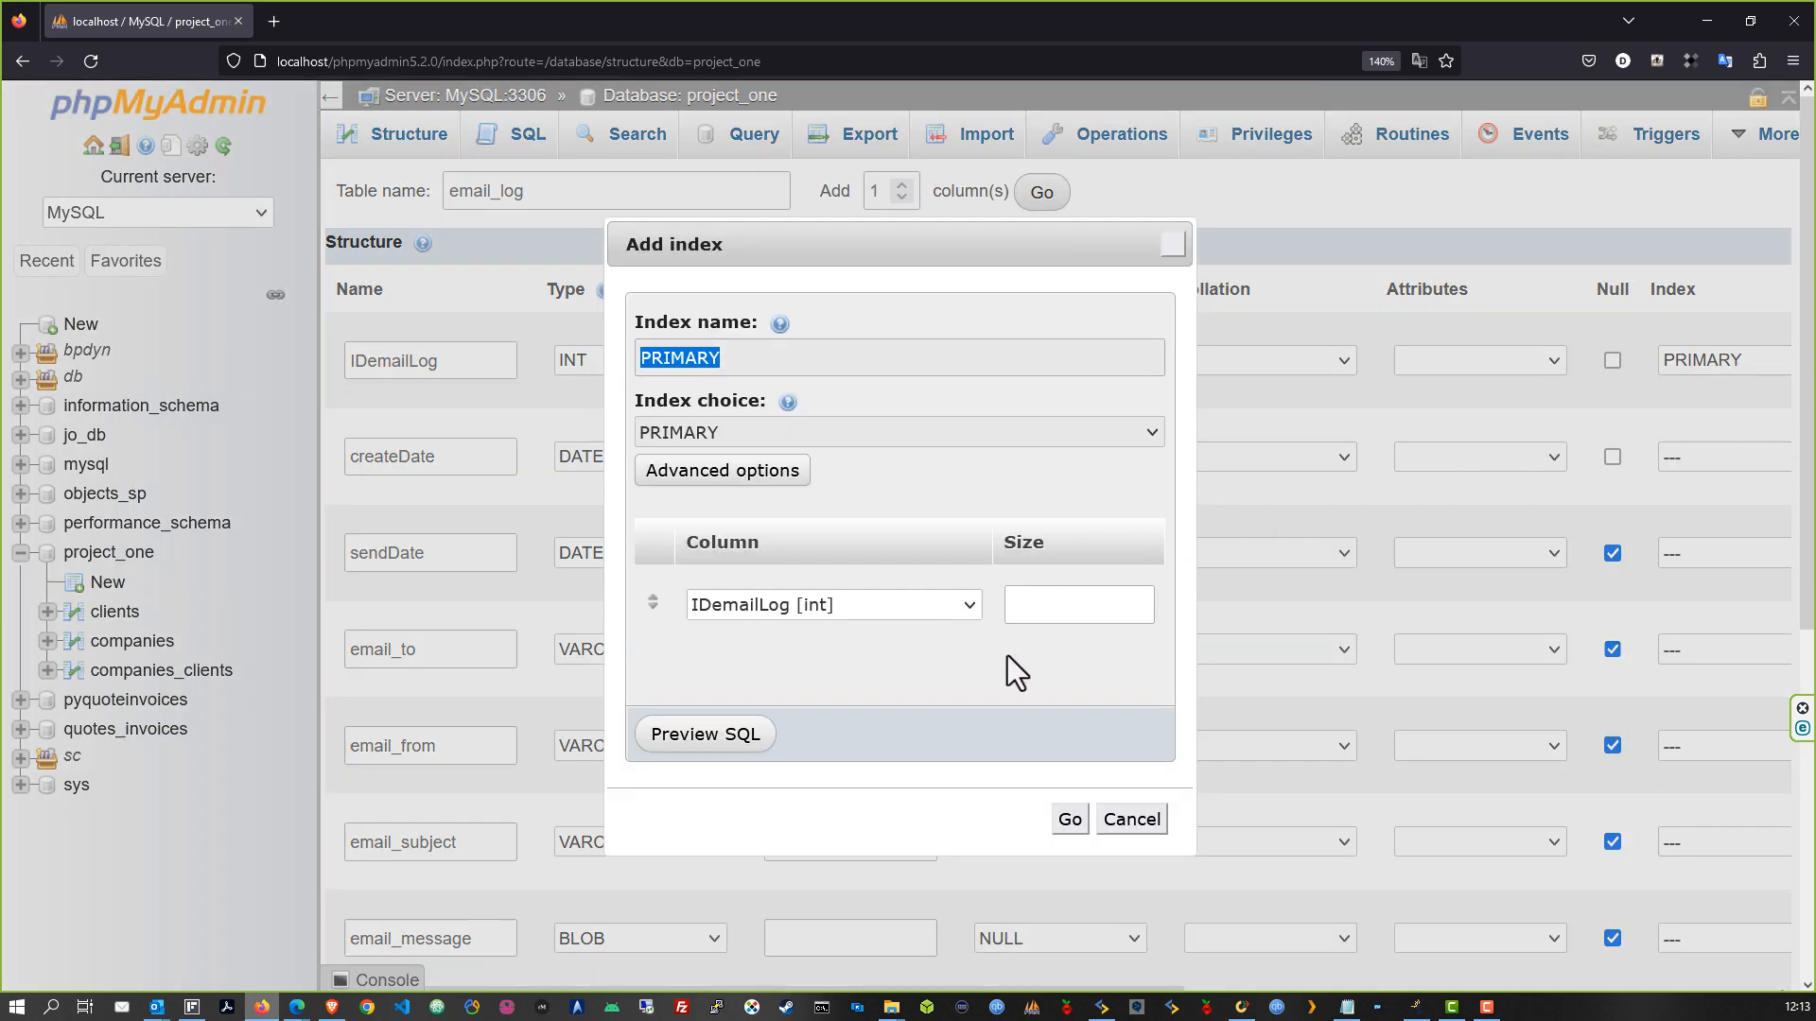
click(1069, 819)
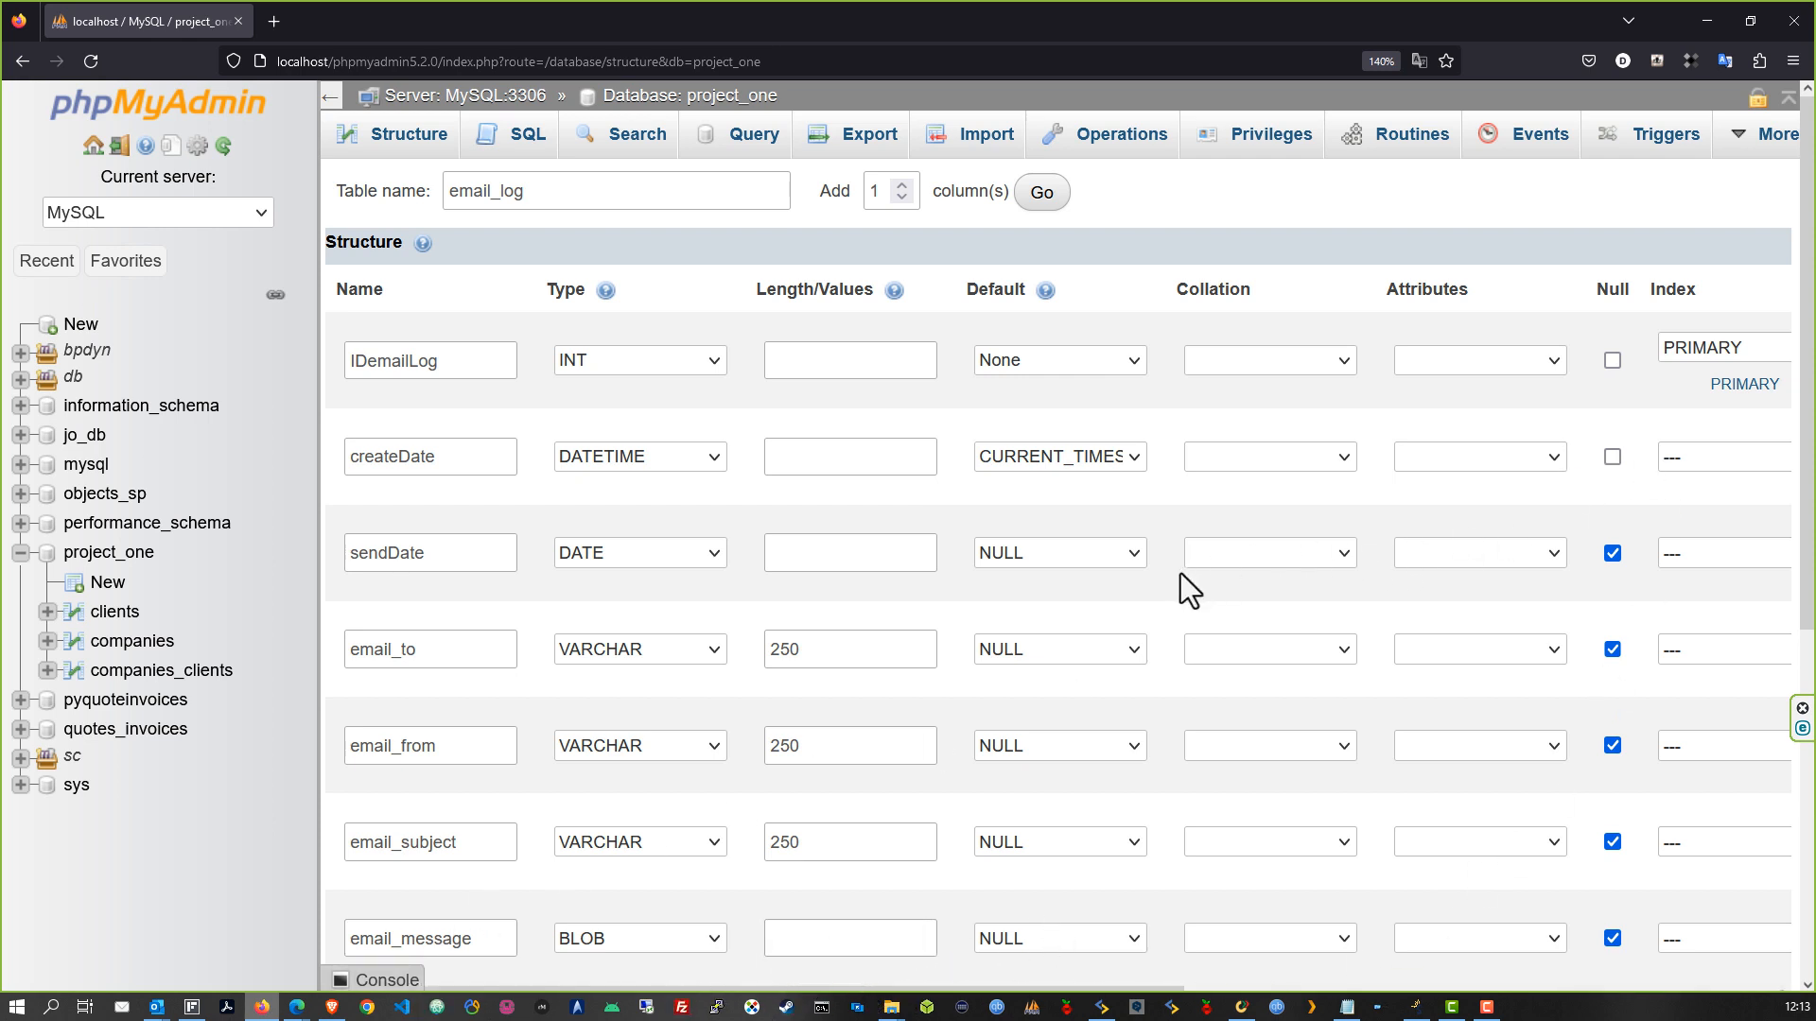
key(ctrl+minus)
key(ctrl+minus)
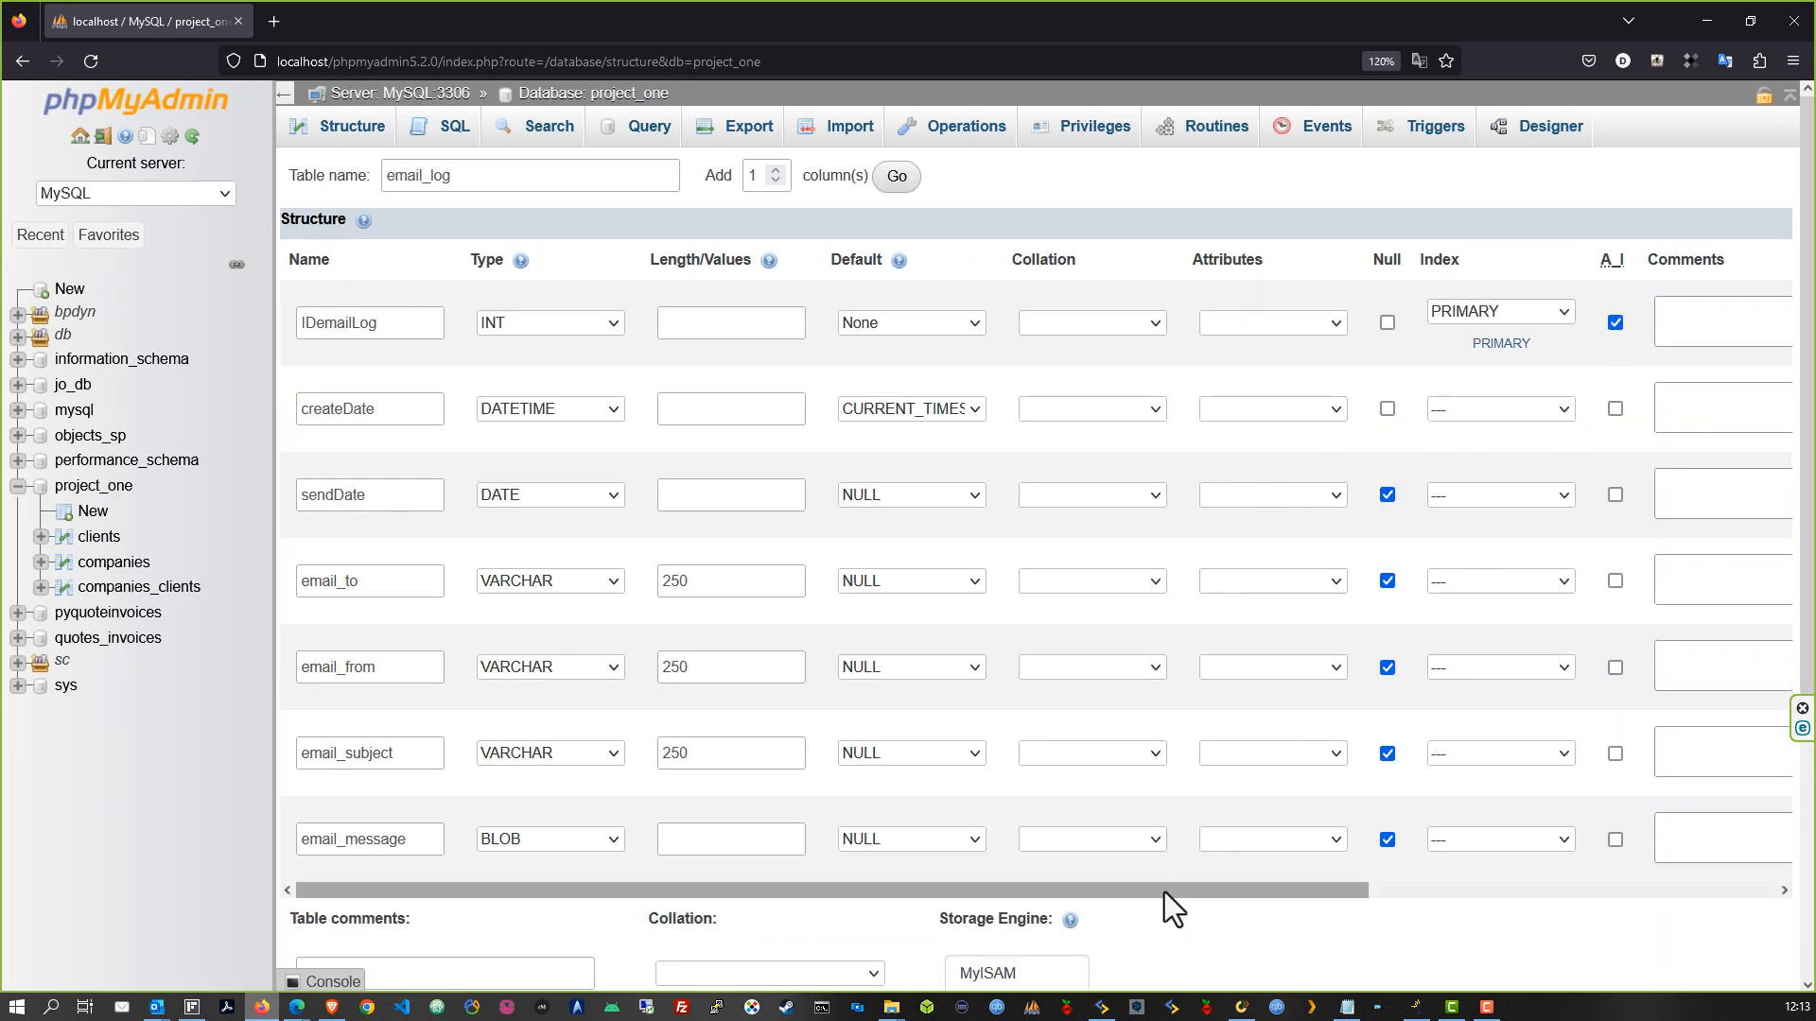
Check the remaining column options and save the email_log table
drag(1166, 893, 1436, 886)
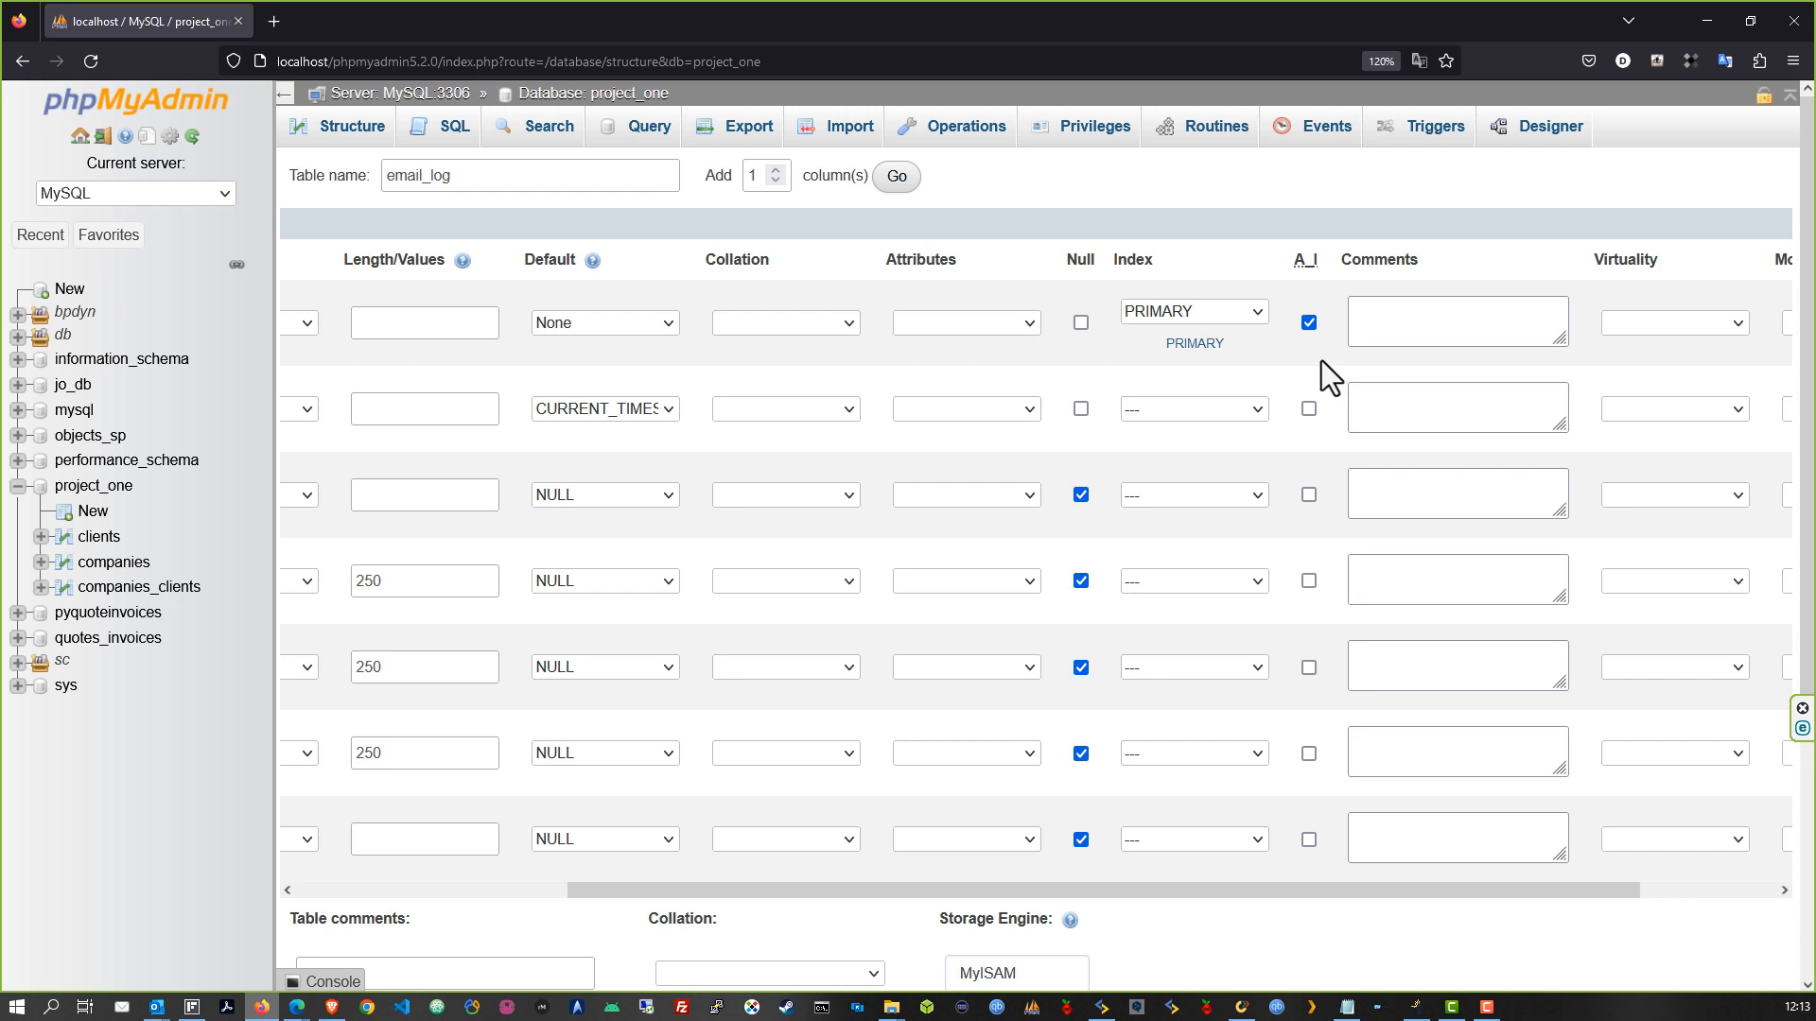
drag(1360, 890, 1069, 890)
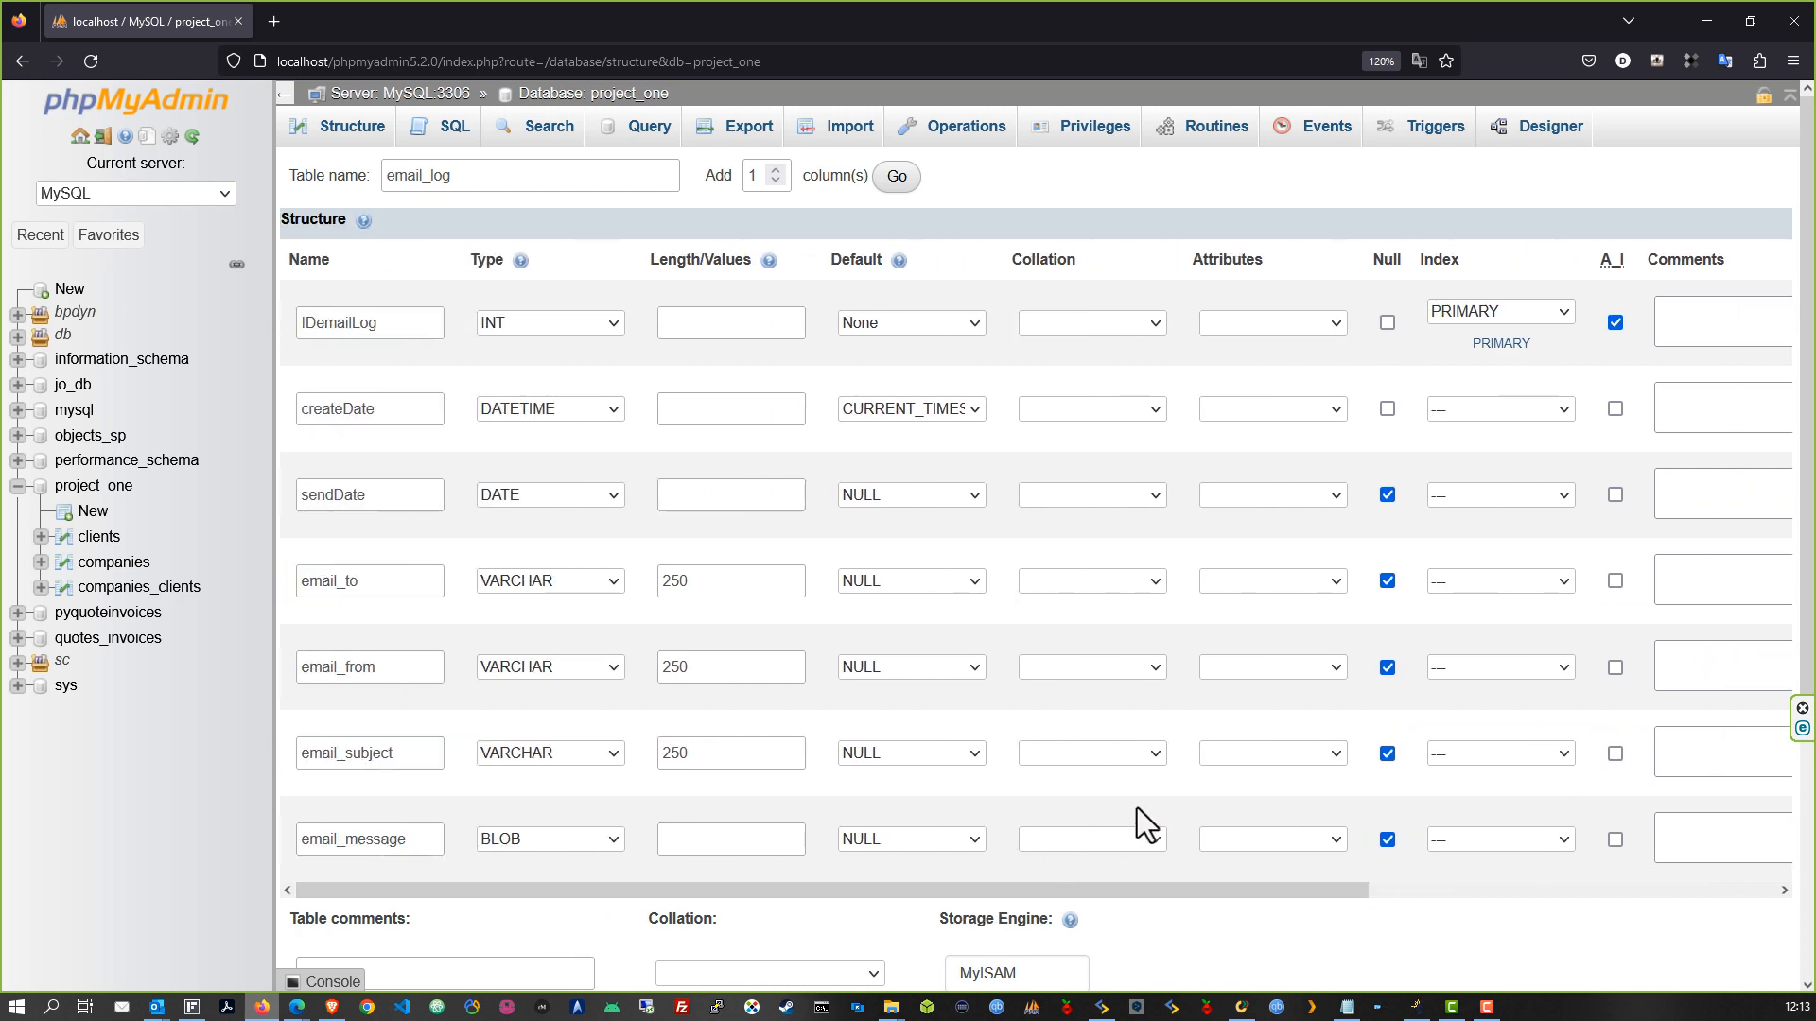
scroll(1139, 854, down, 3)
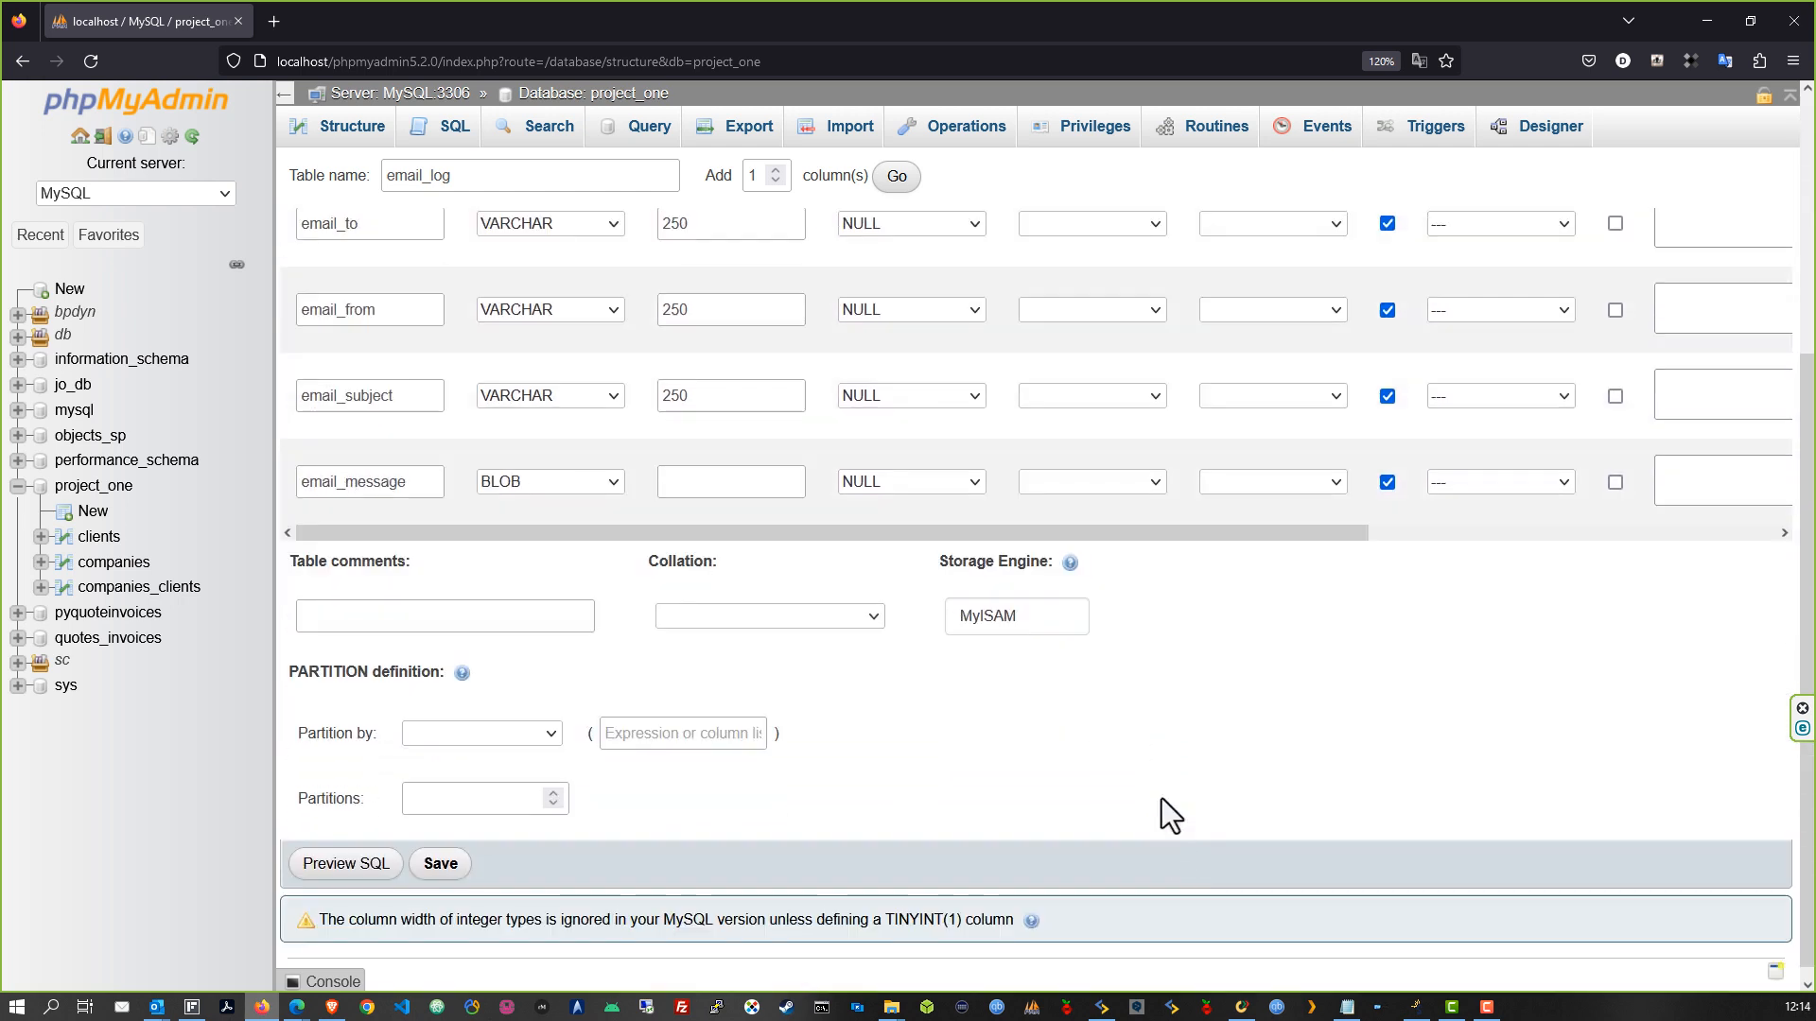
click(441, 864)
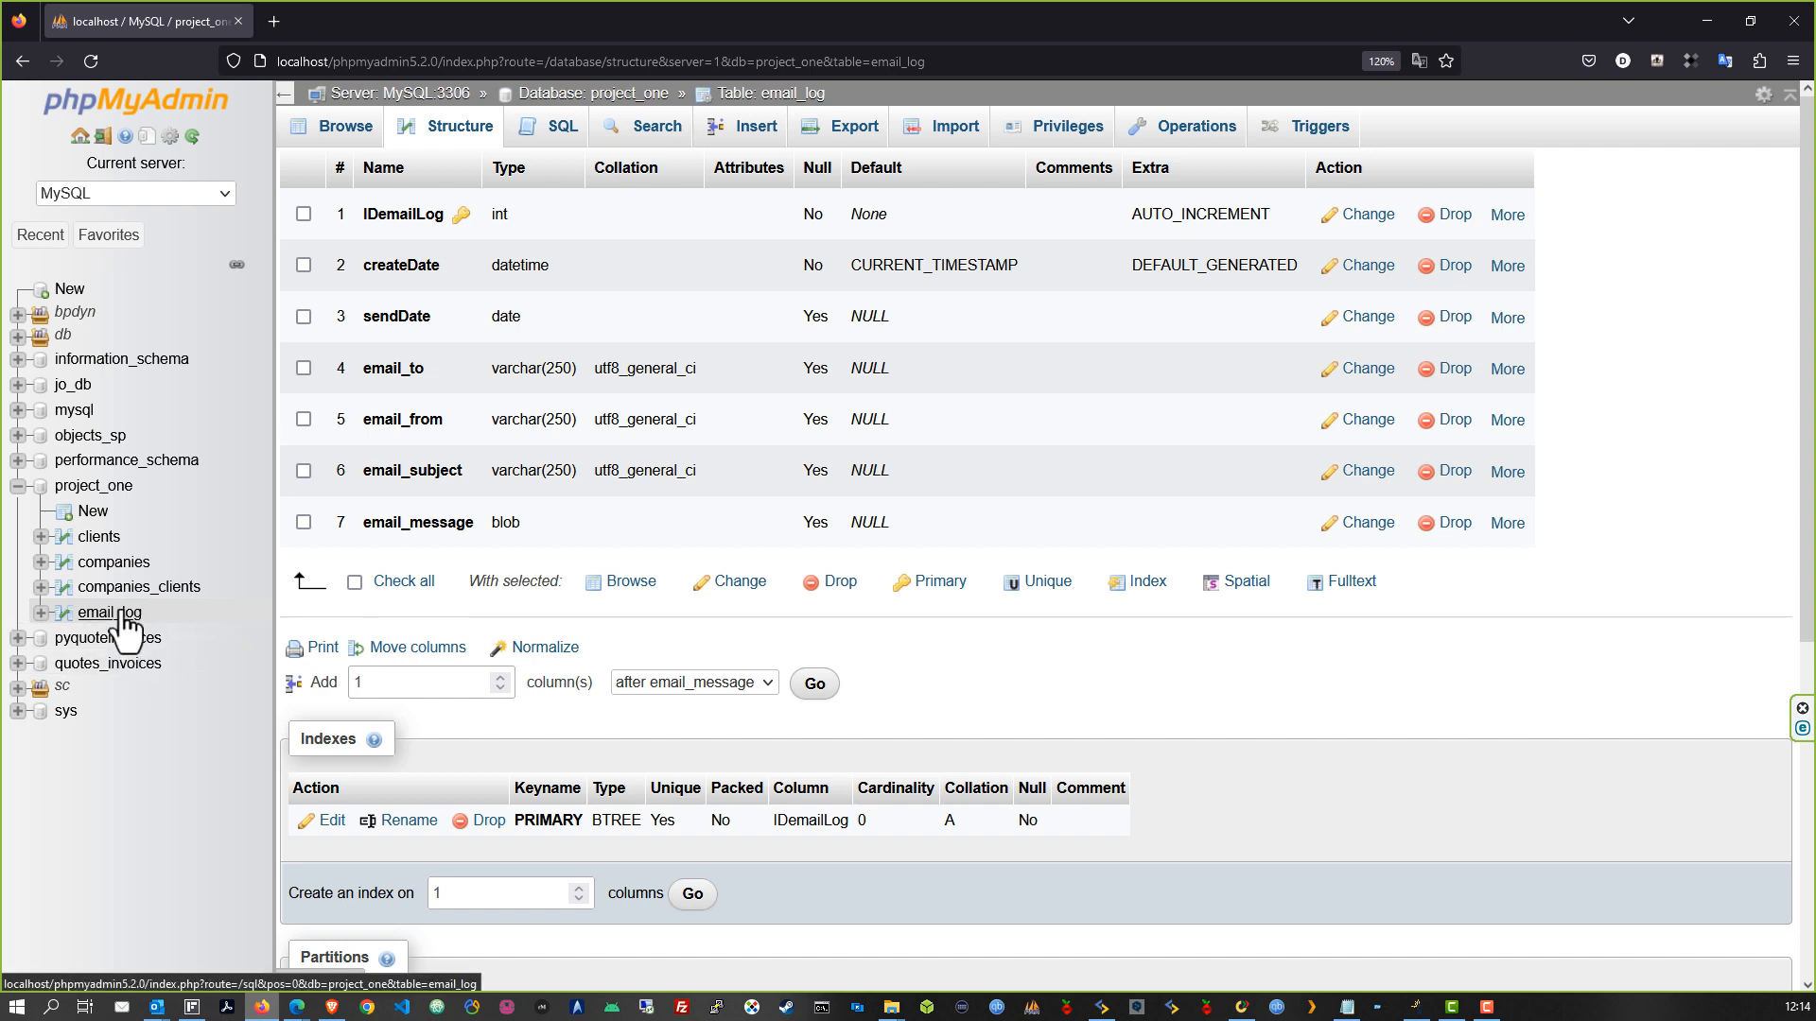
Start a new table named email_settings with 2 columns in the project_one database
click(93, 478)
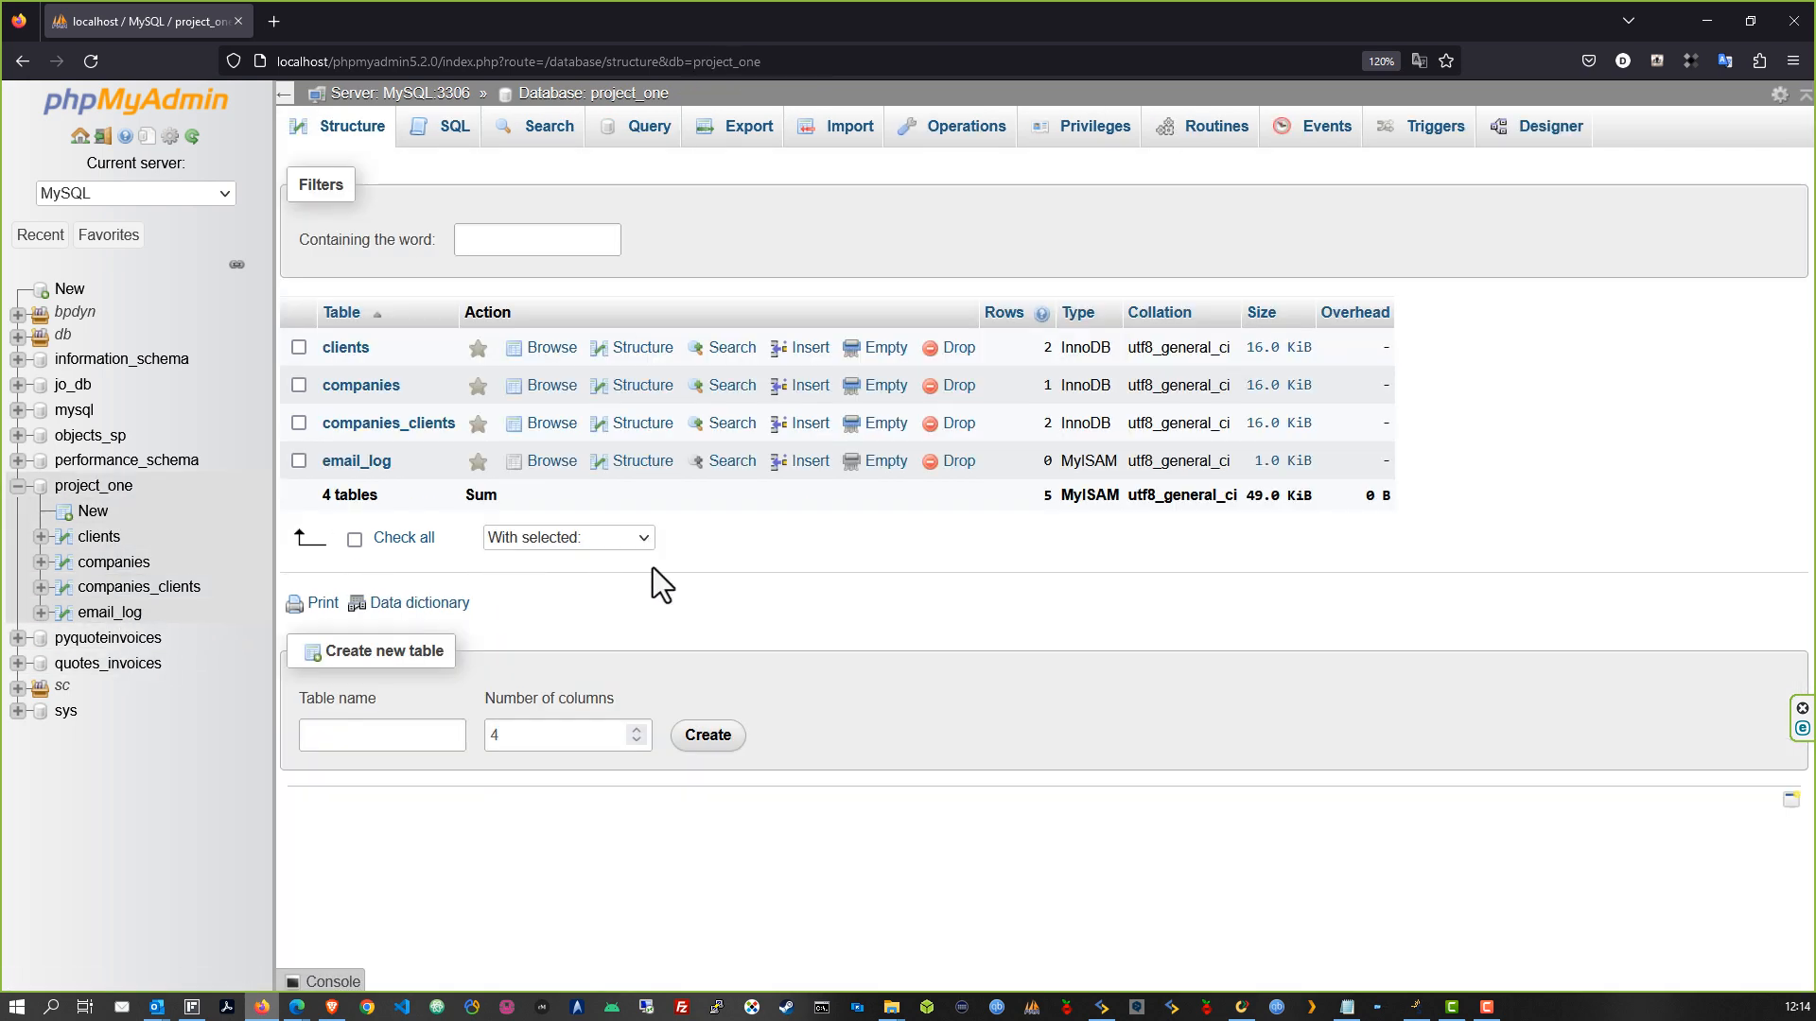
click(365, 743)
text(settings)
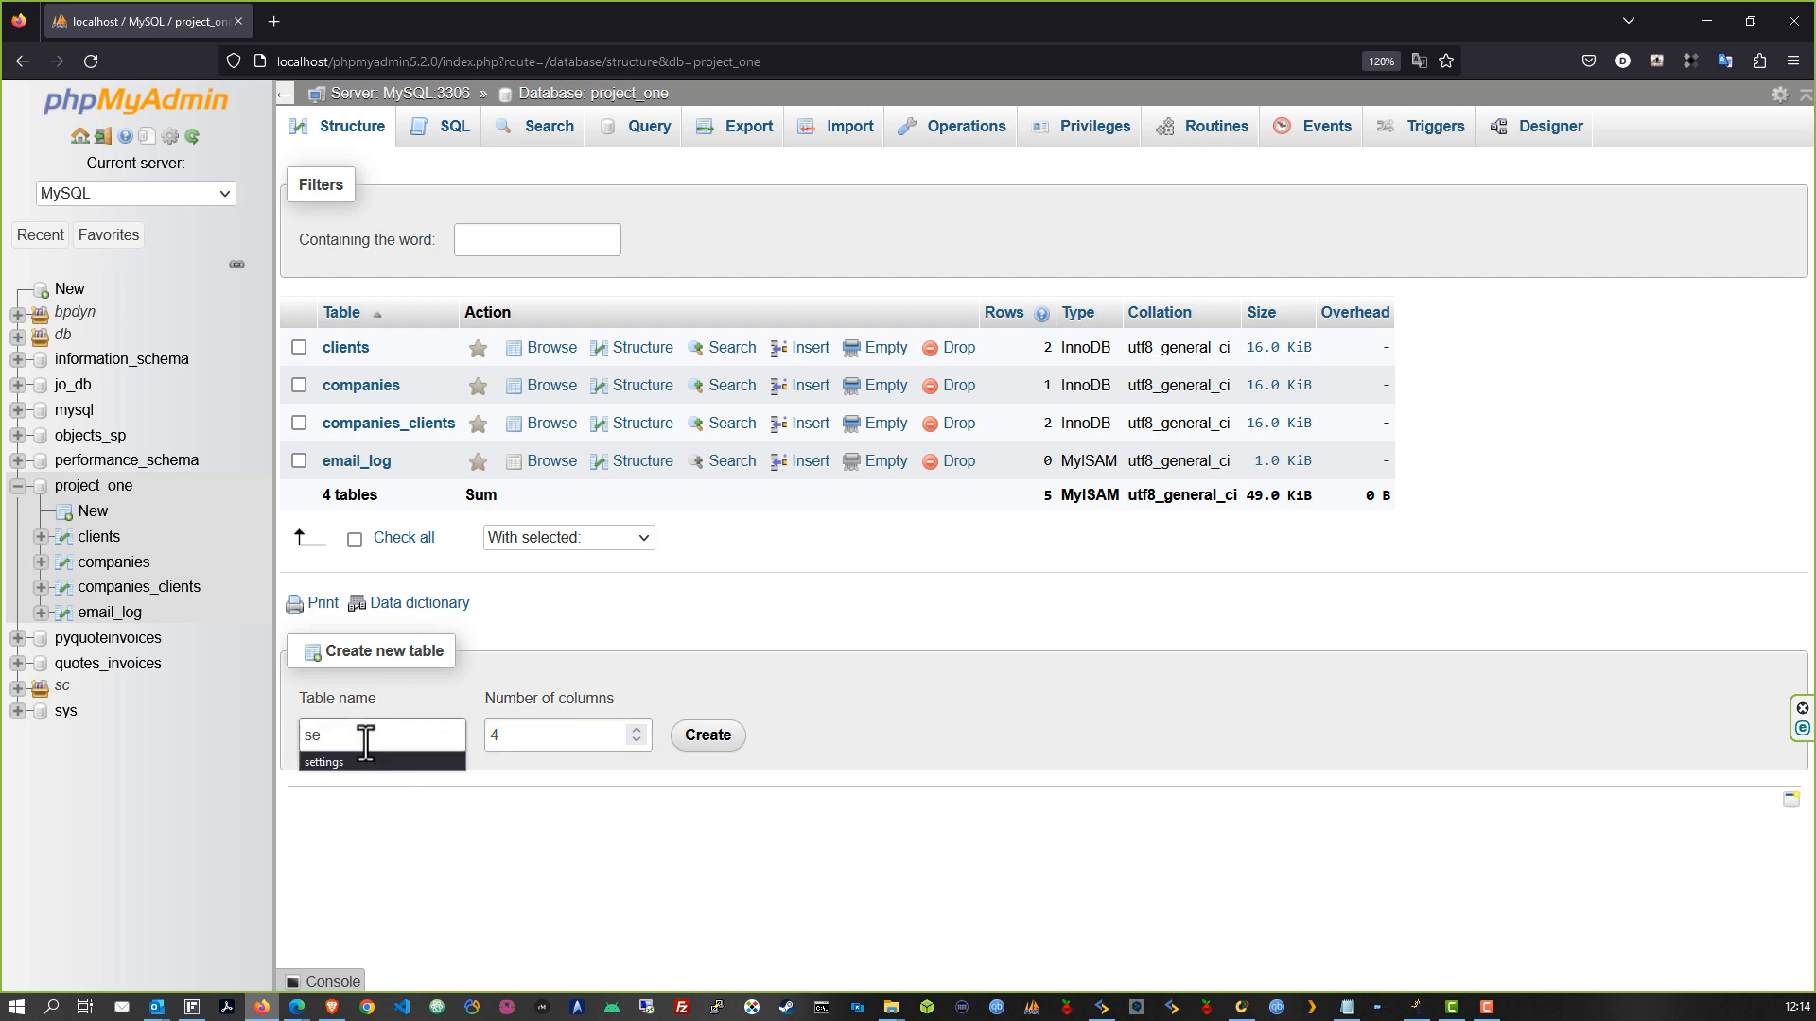
click(303, 736)
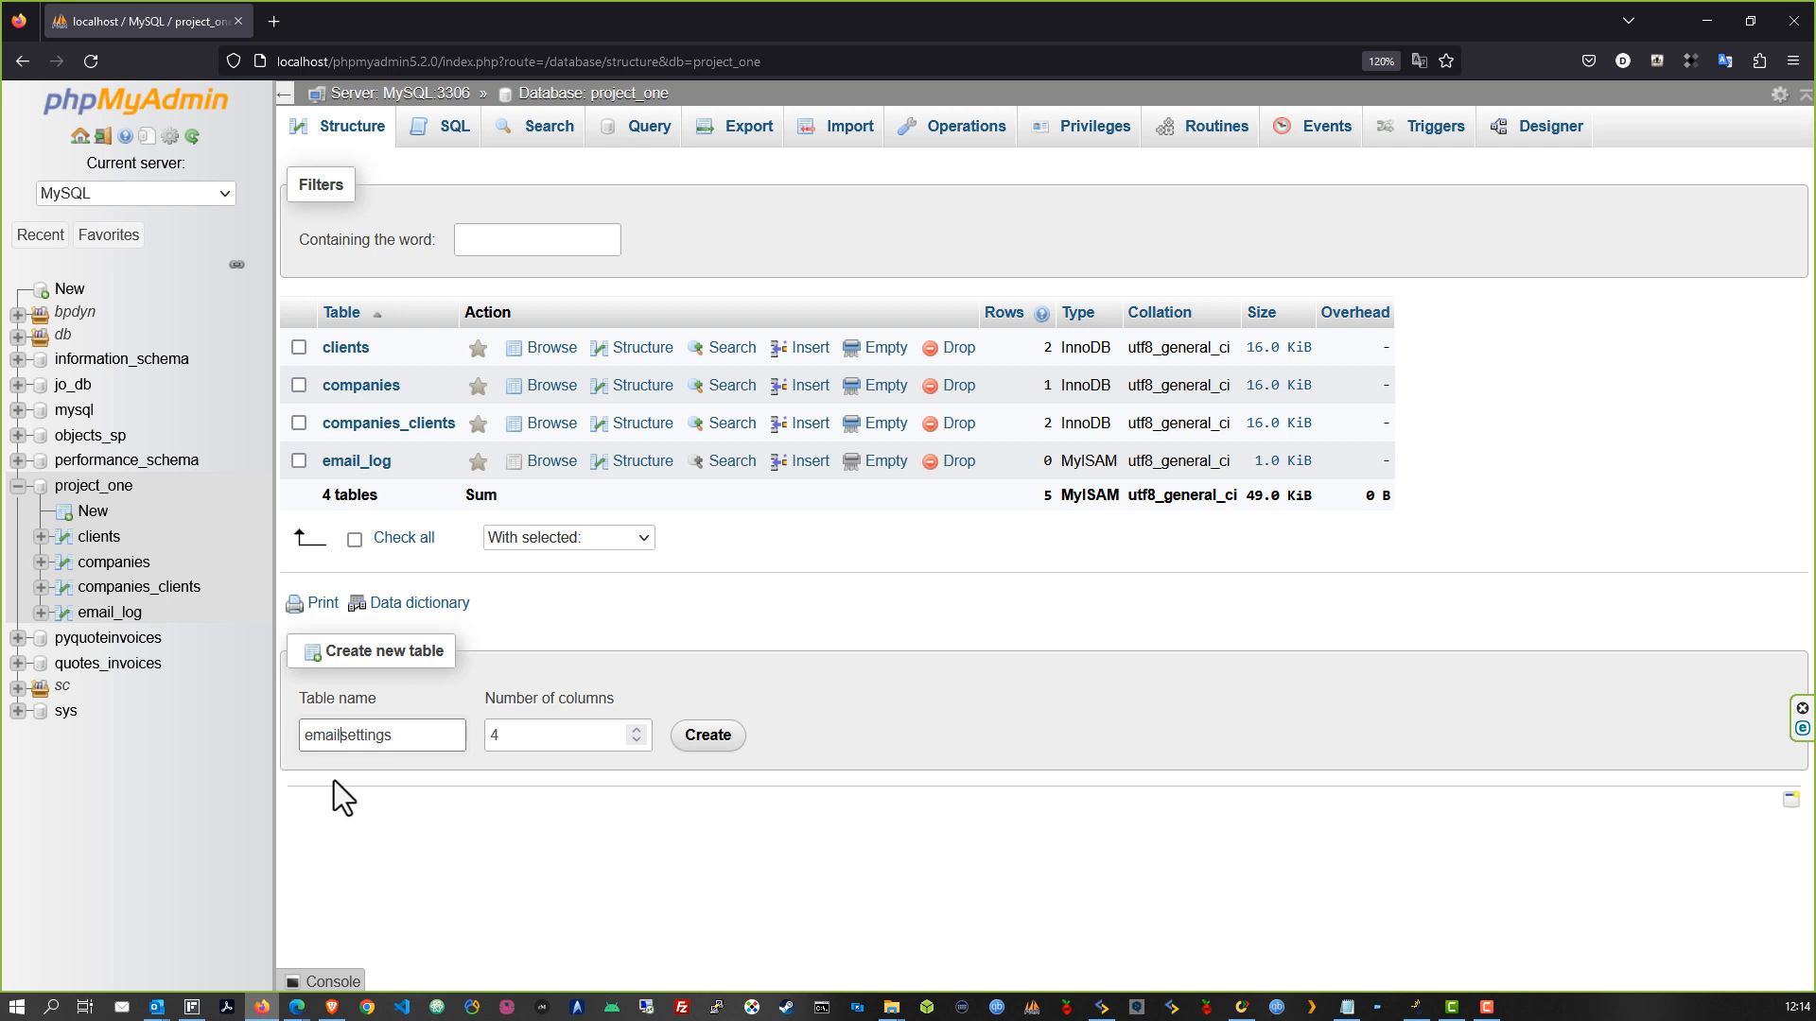
text(email_)
key(Tab)
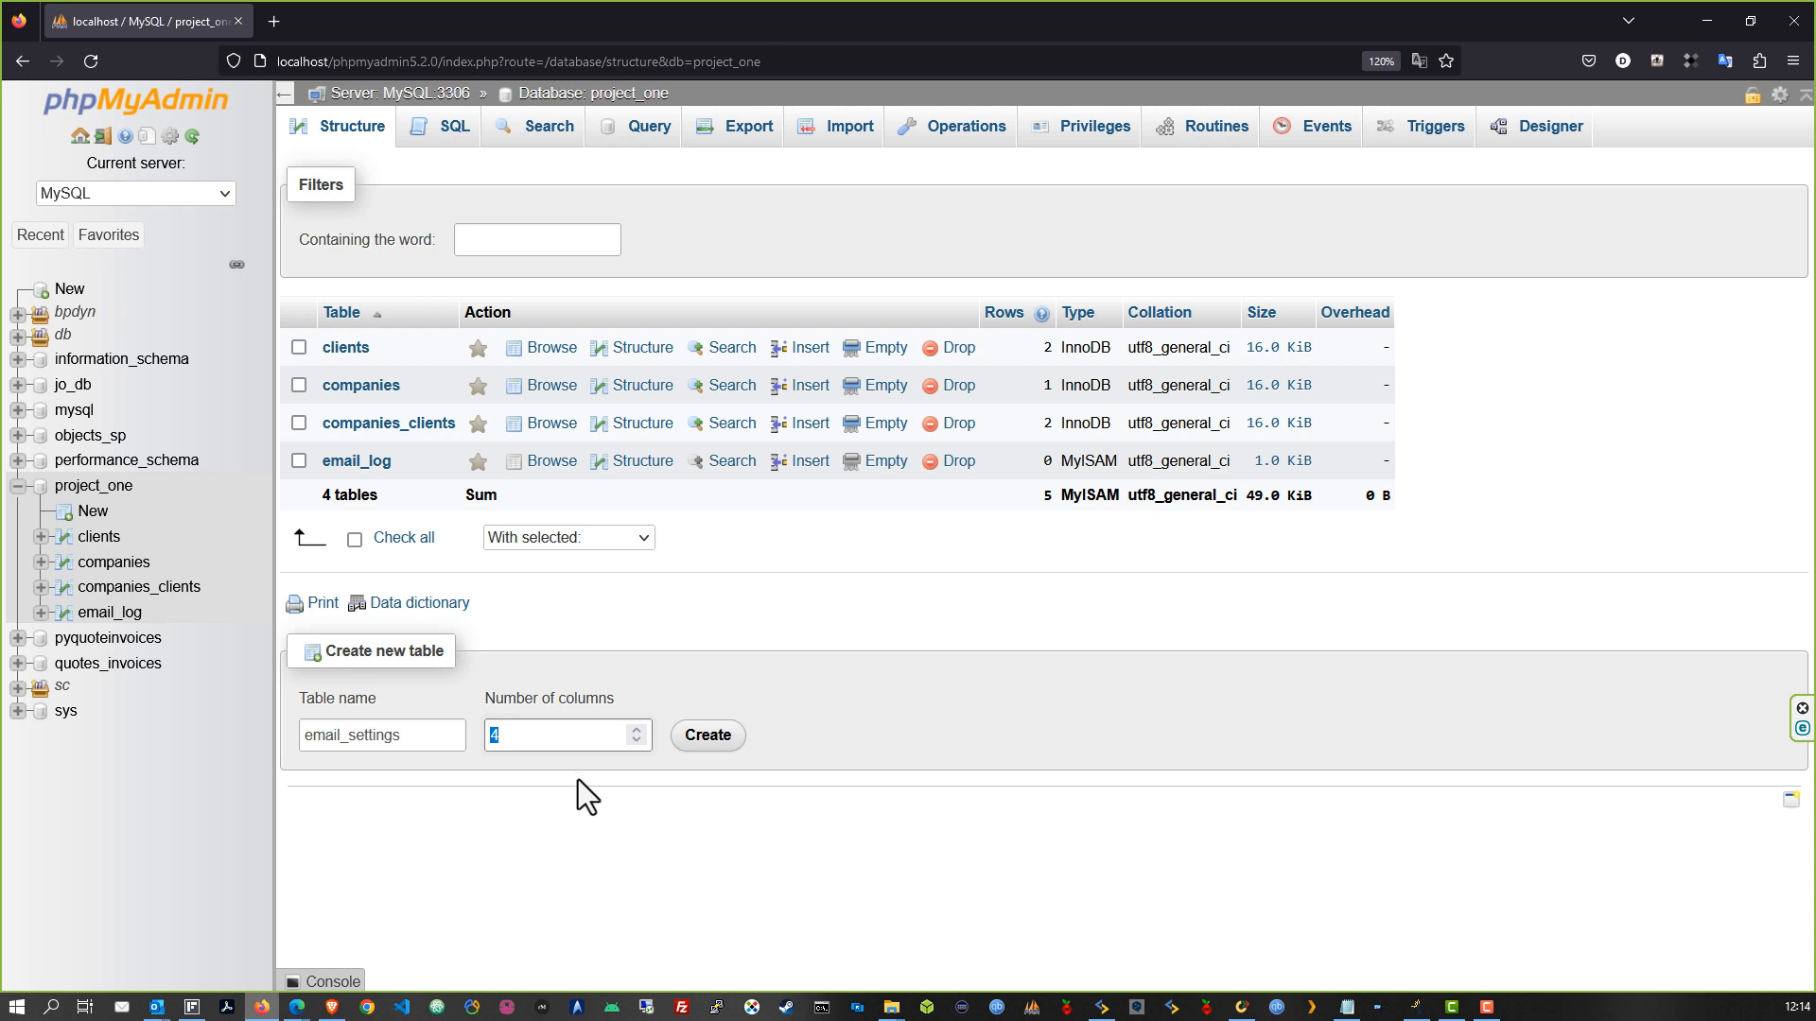
text(2)
click(706, 736)
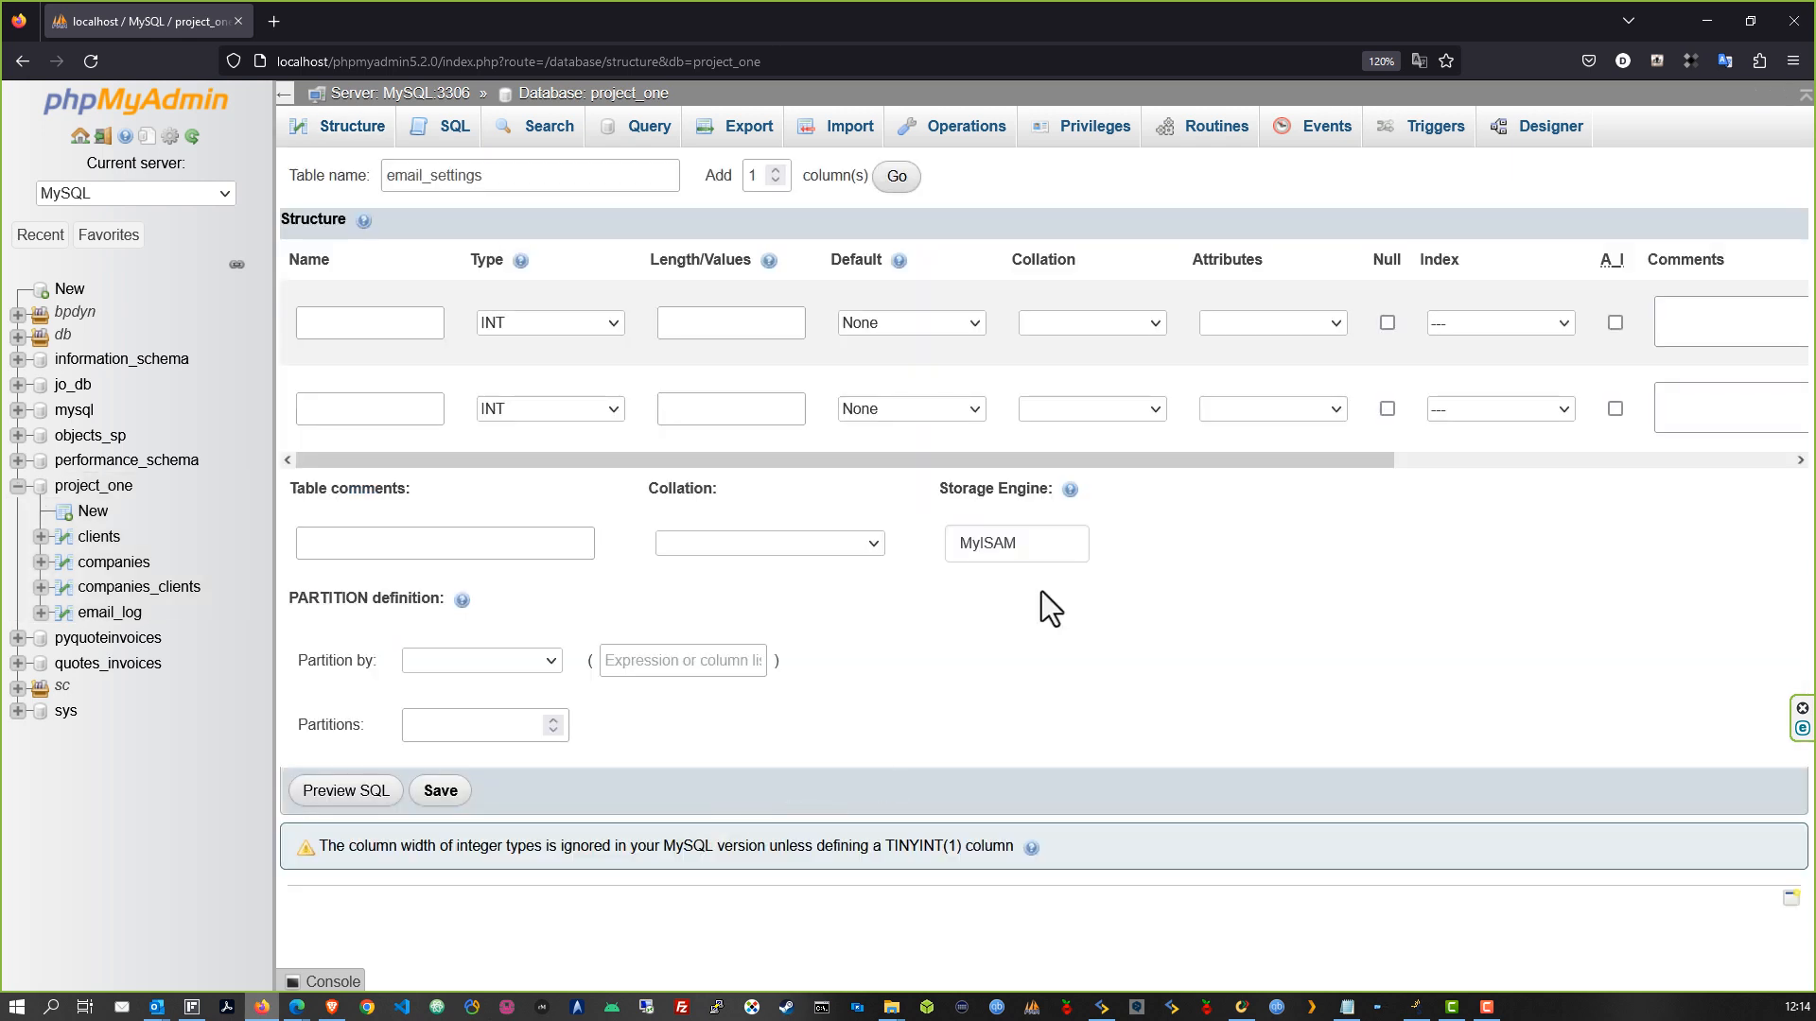
Name the two columns of email_settings IDsett and email_from
click(380, 321)
text(sett)
text(ID)
key(BackSpace)
key(BackSpace)
key(Home)
text(ID)
click(356, 412)
text(e)
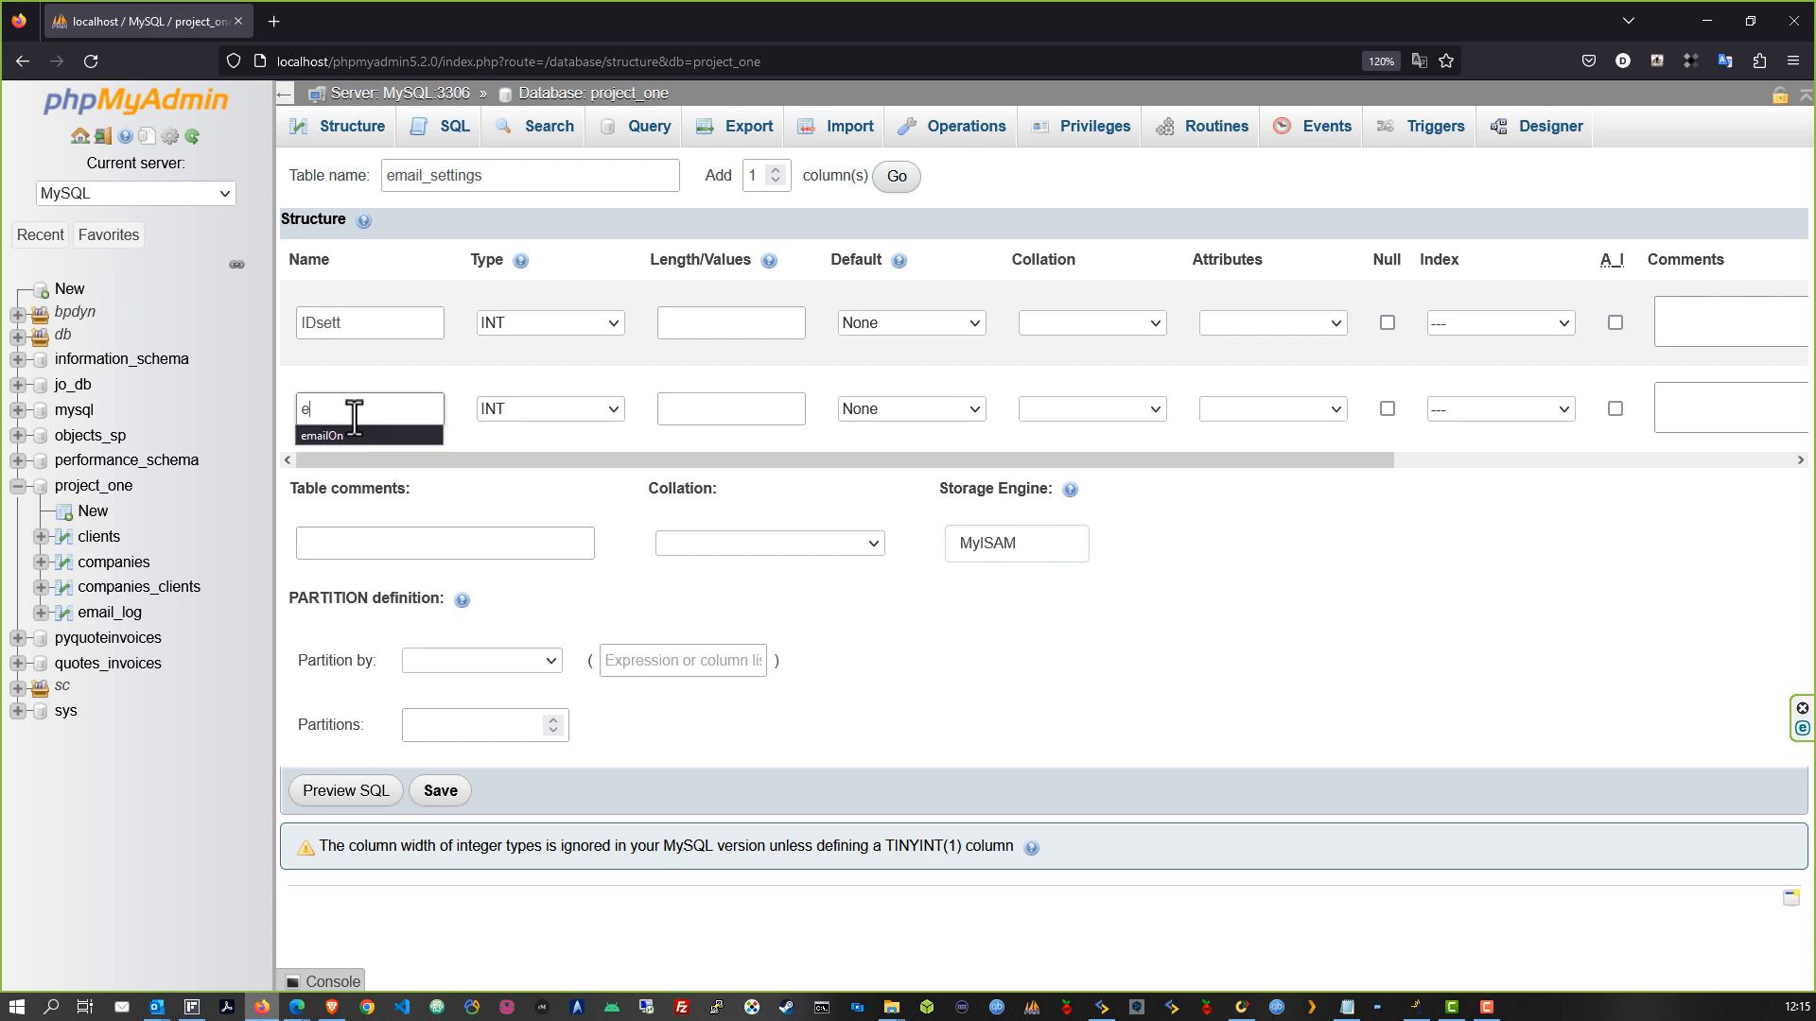
text(mail_from)
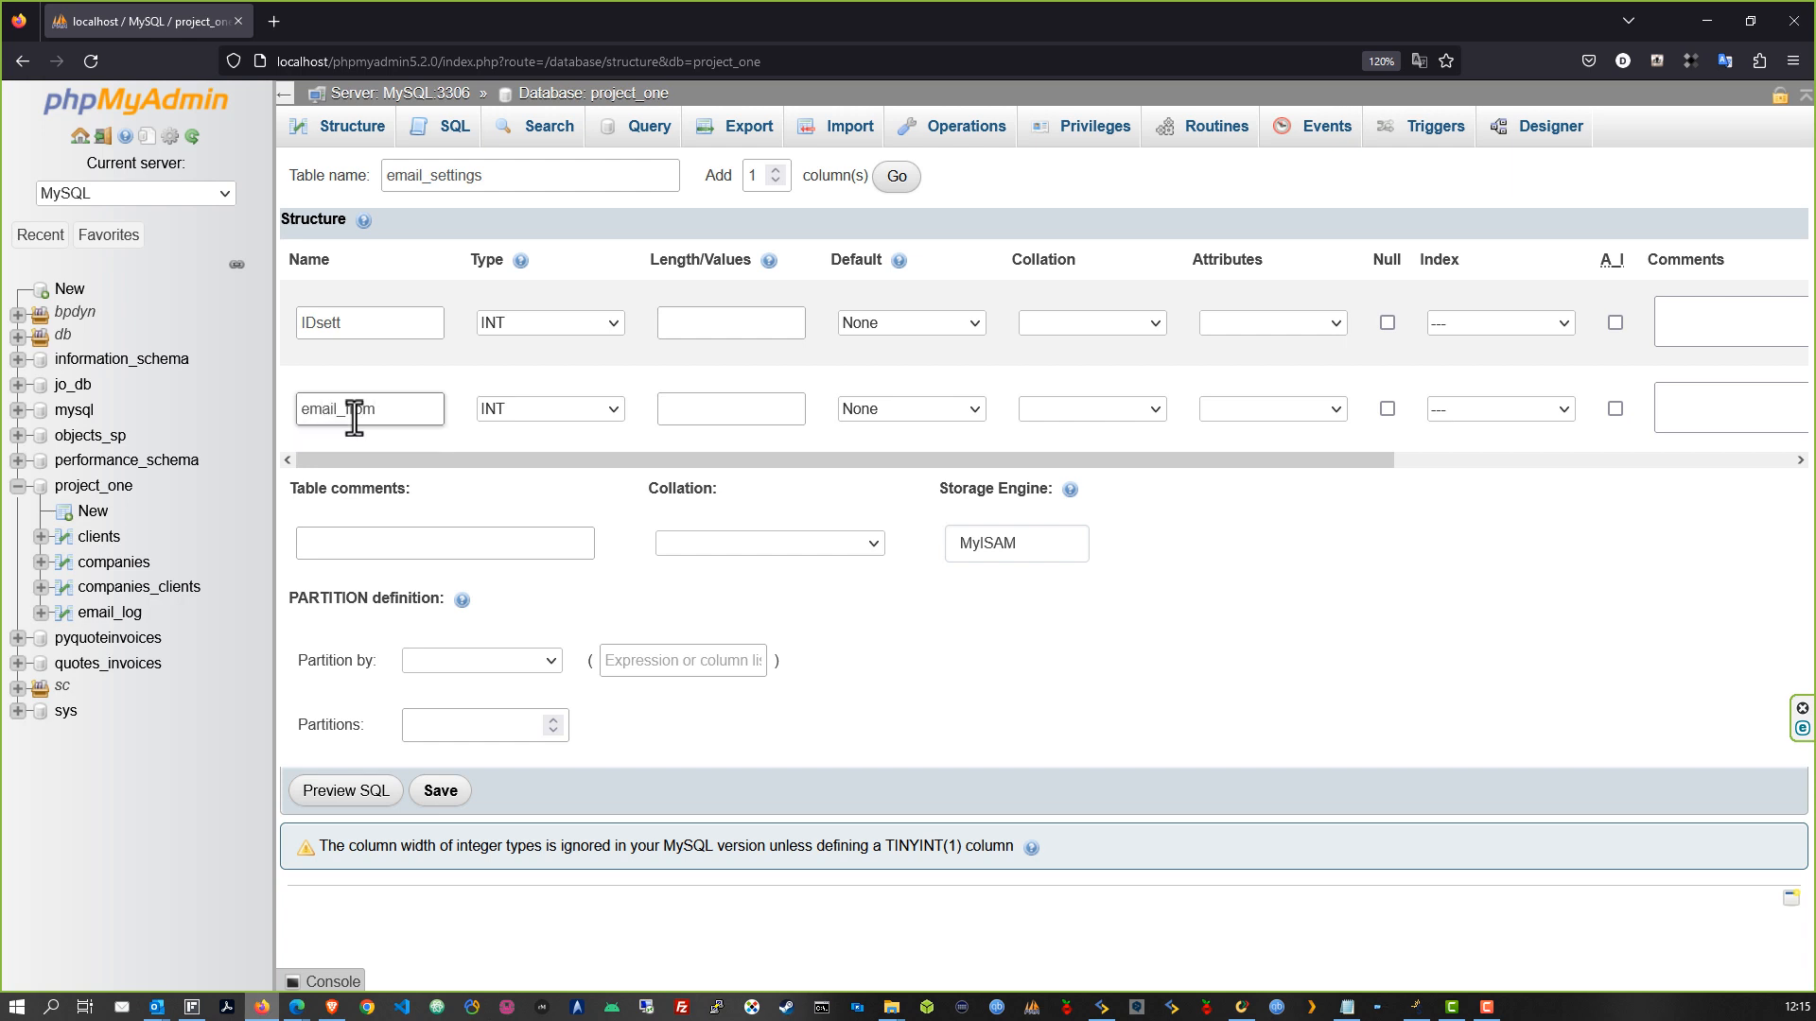
Set the email_from column's type to VARCHAR with a length of 250
click(536, 417)
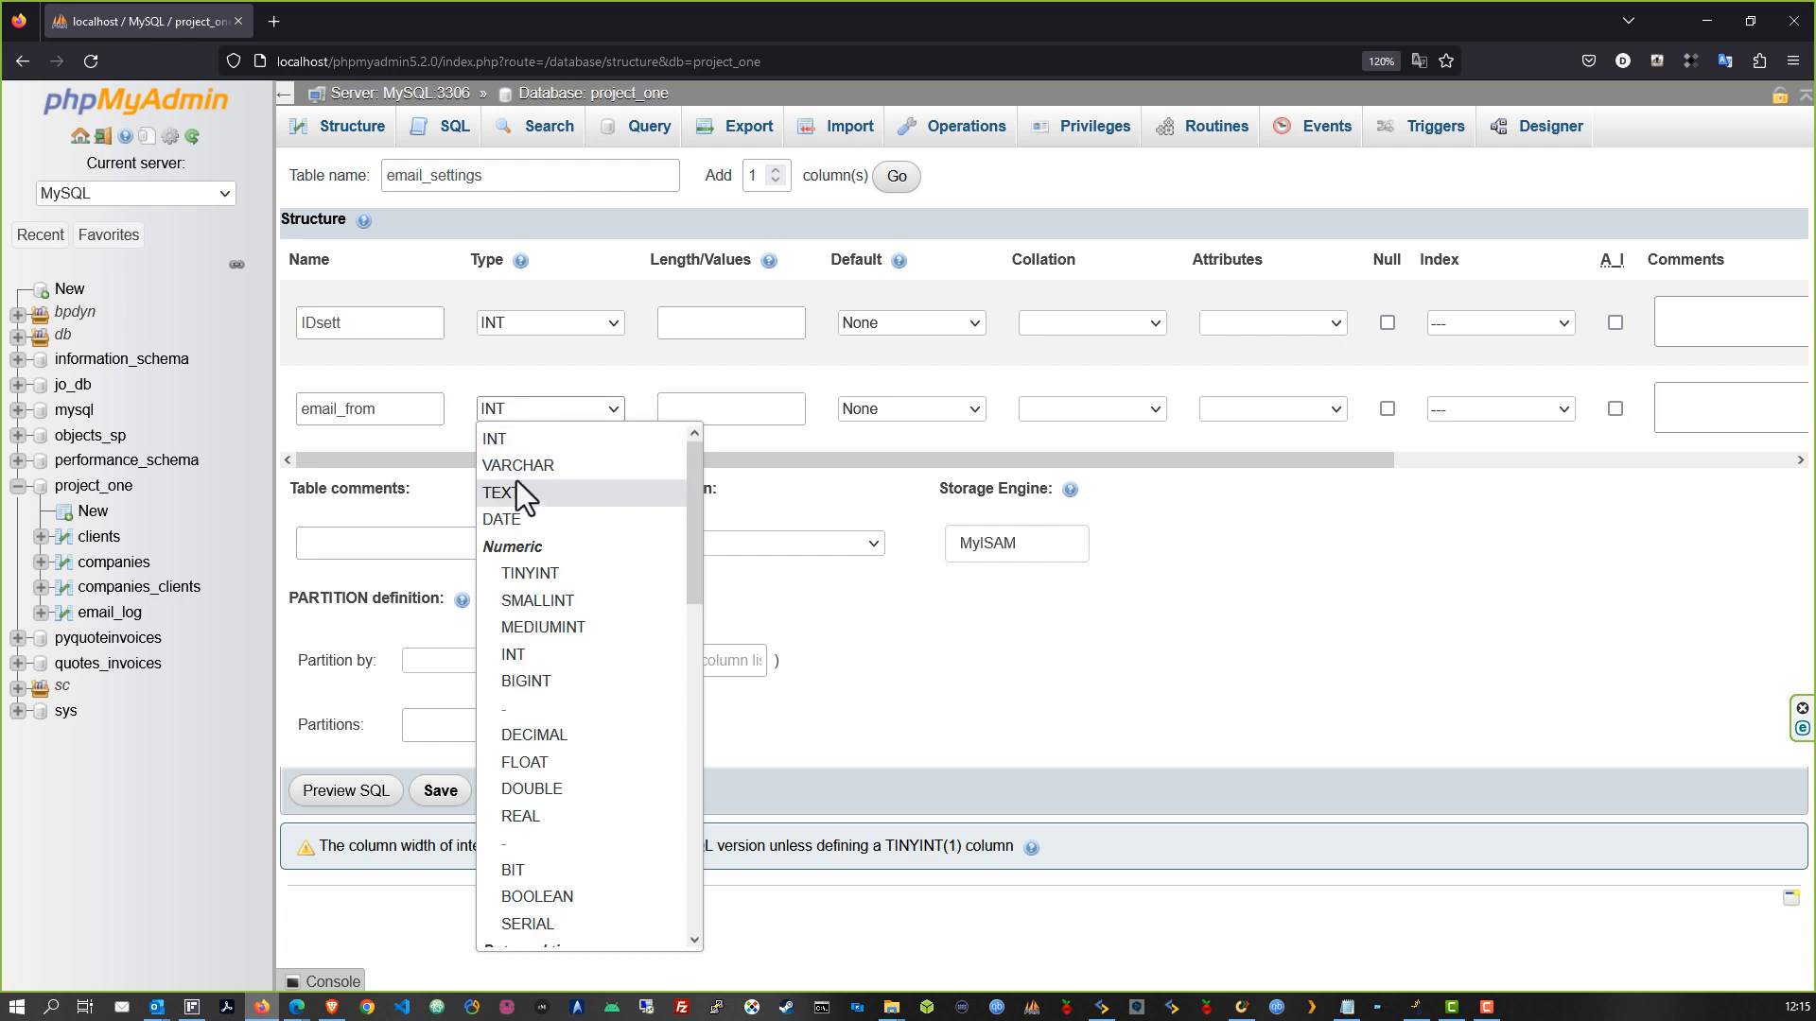
click(522, 465)
click(764, 417)
text(250)
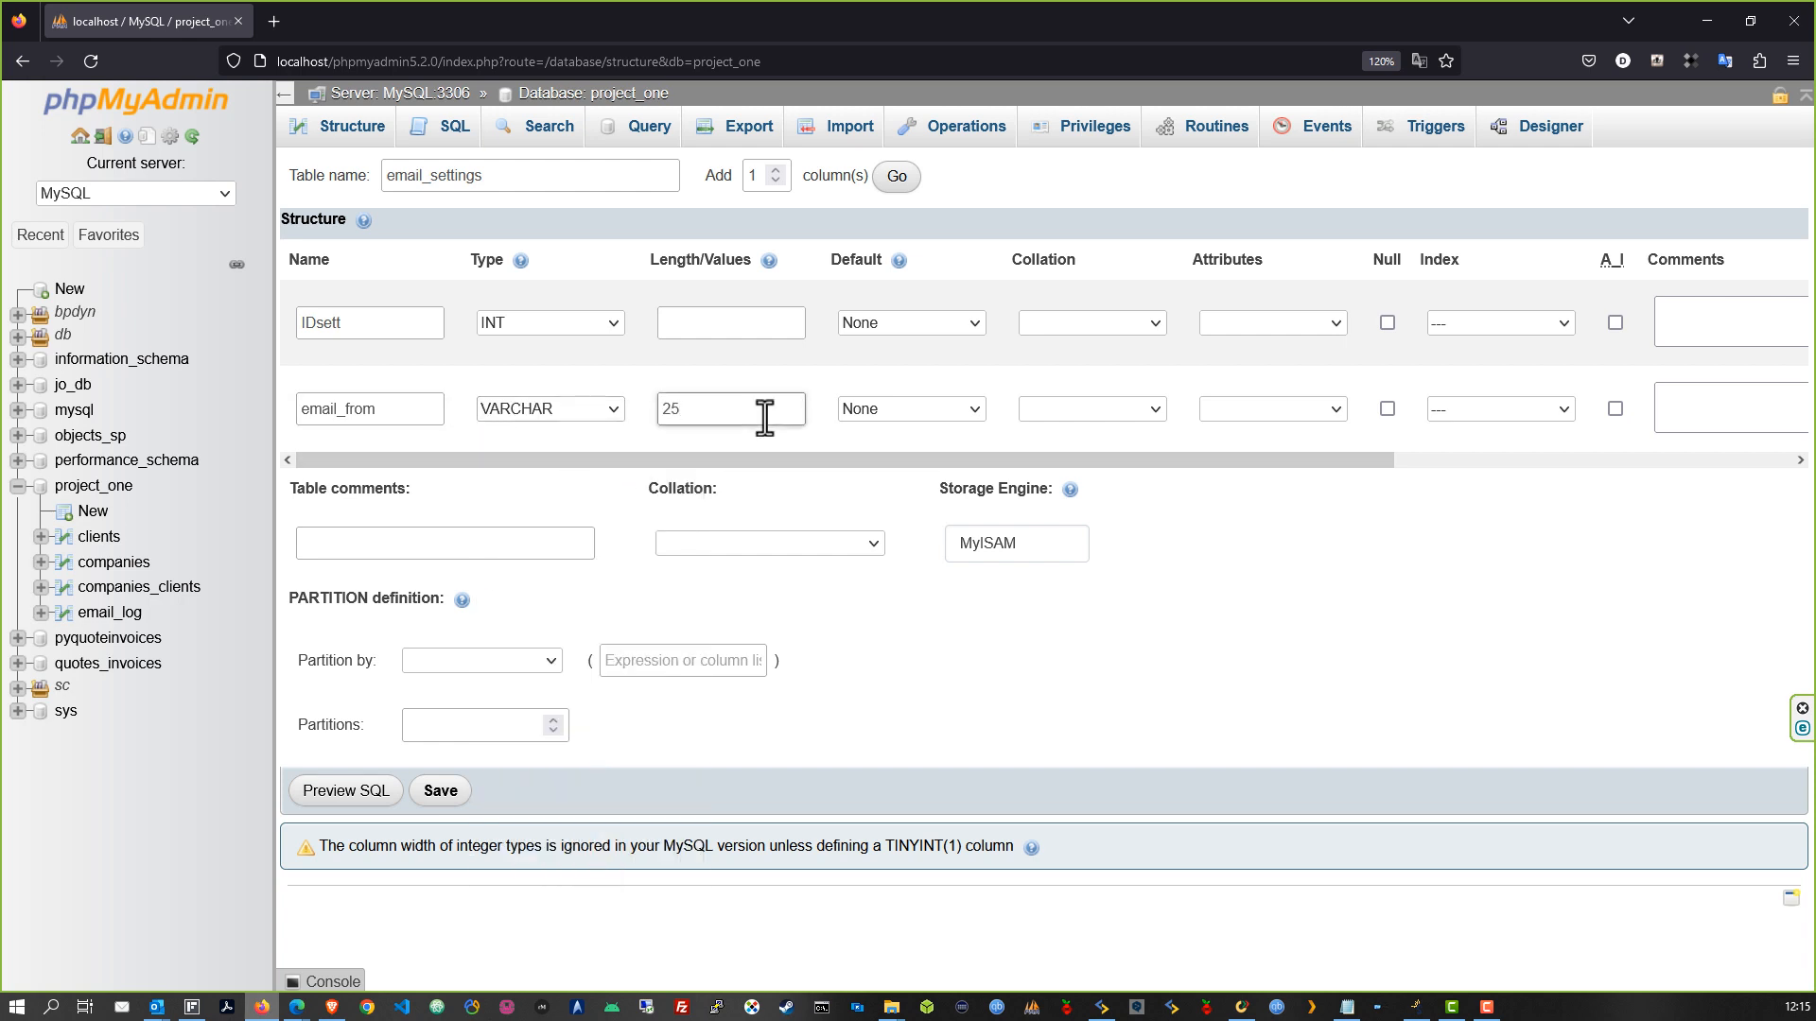
Give the IDsett column a length of 1 and a defined default value of 1
click(761, 322)
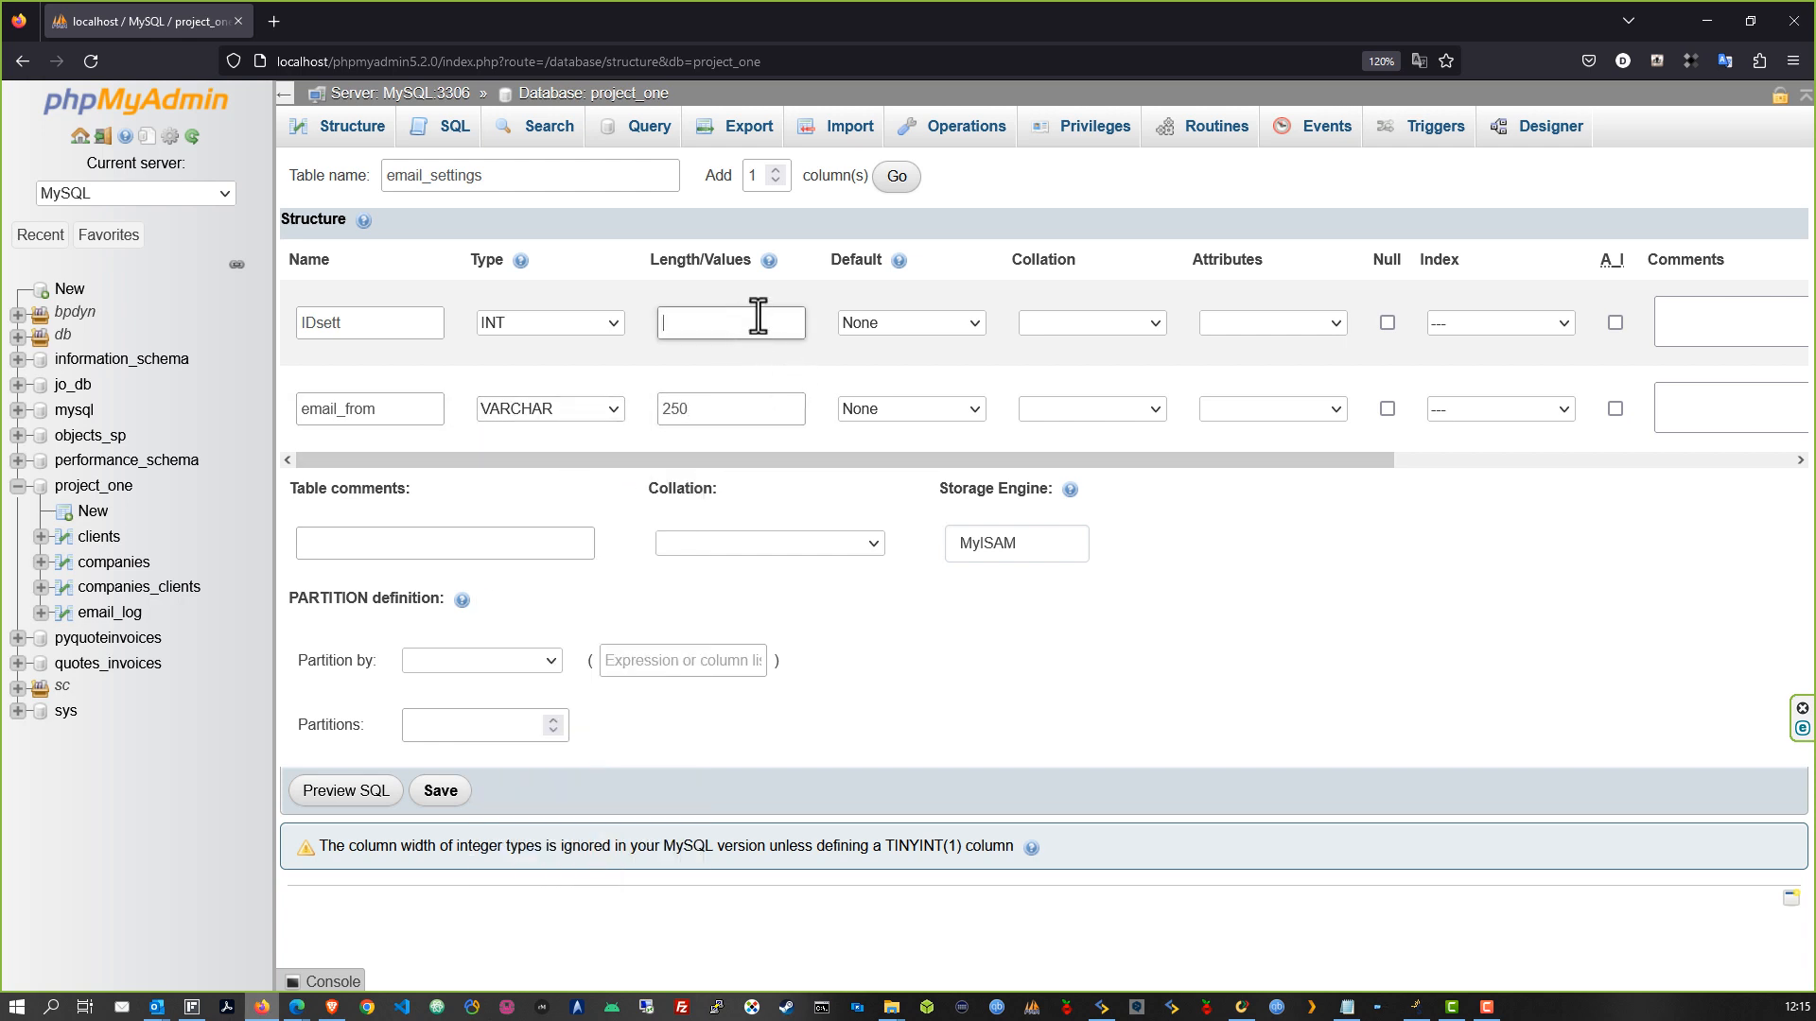
text(1)
click(896, 324)
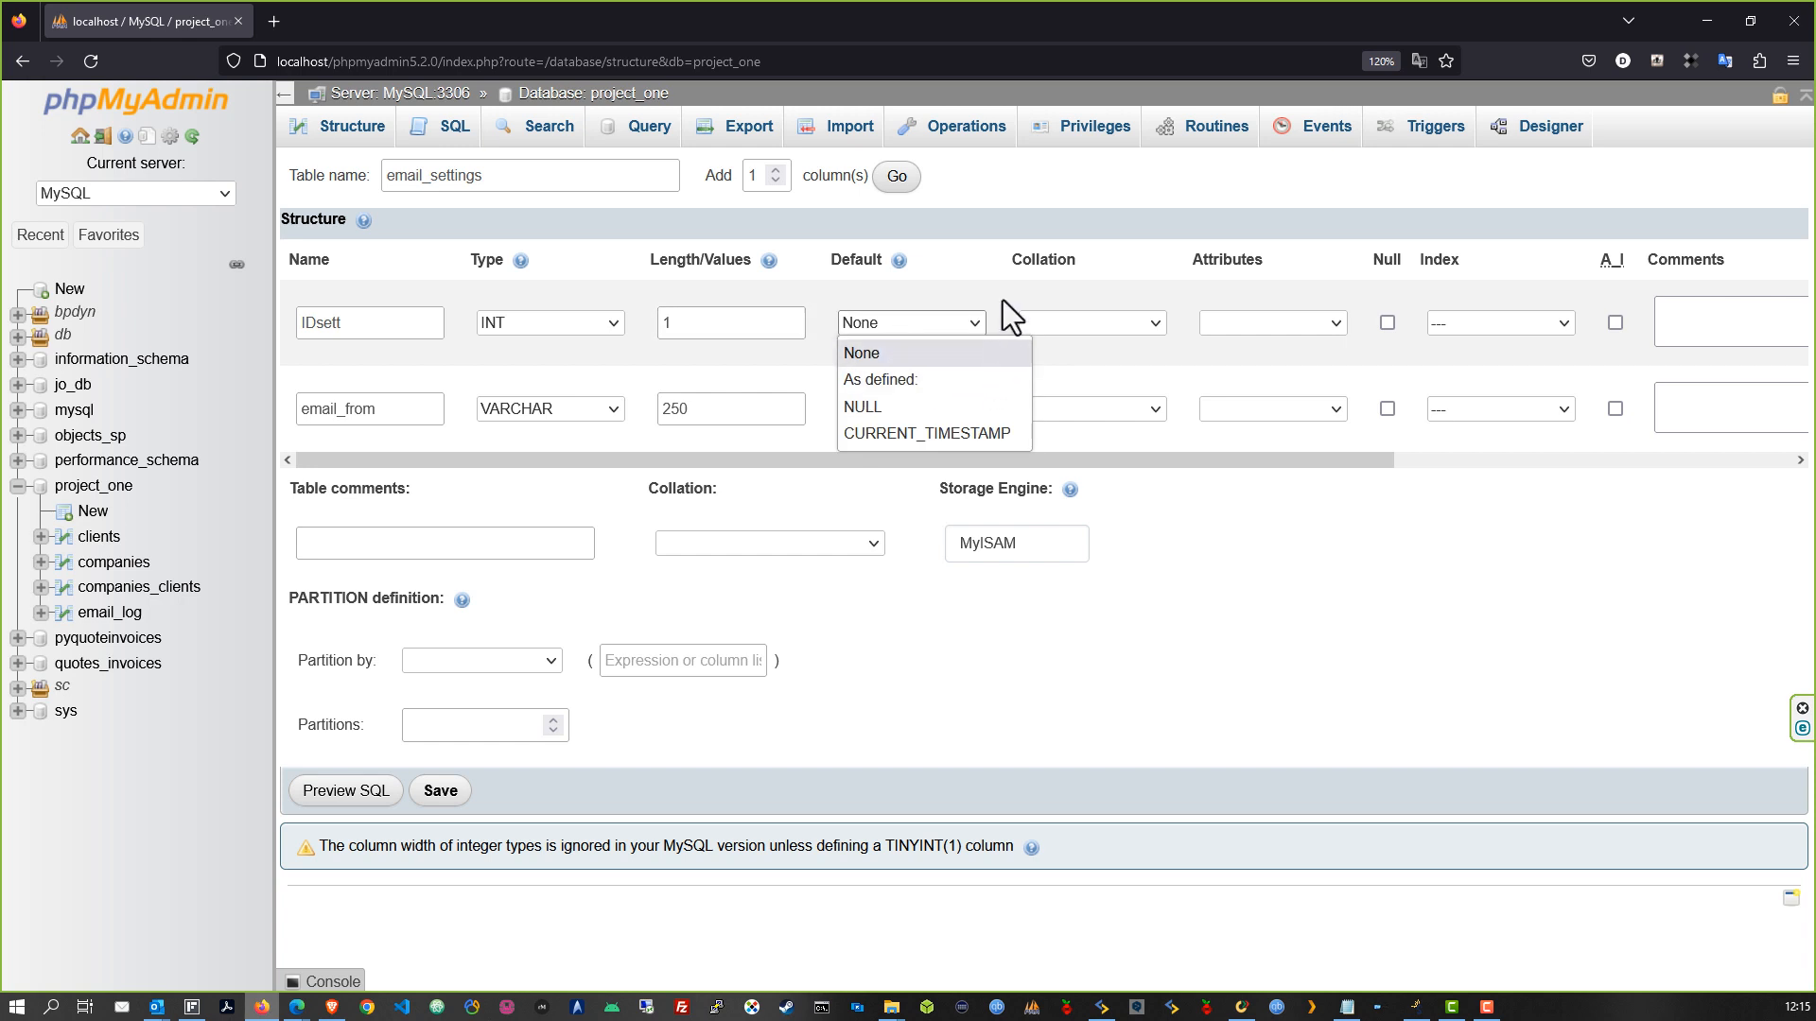
click(903, 380)
click(889, 353)
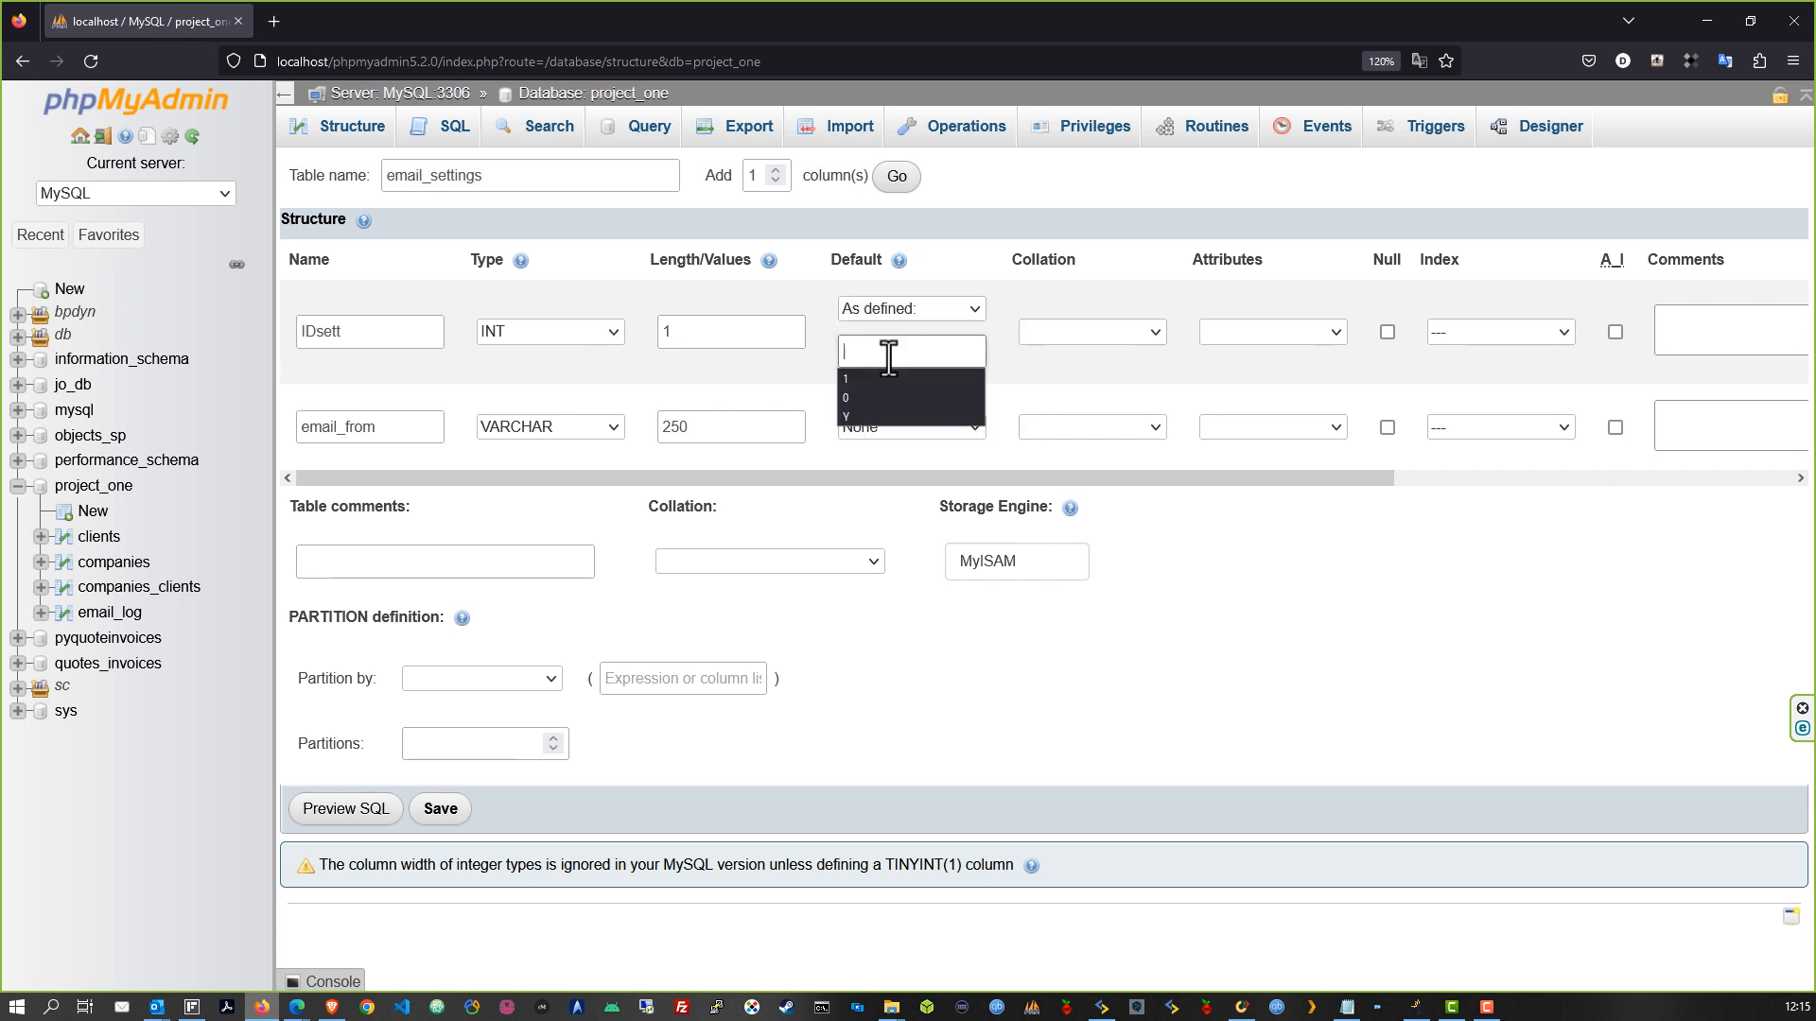
text(1)
Save the email_settings table definition
click(1025, 367)
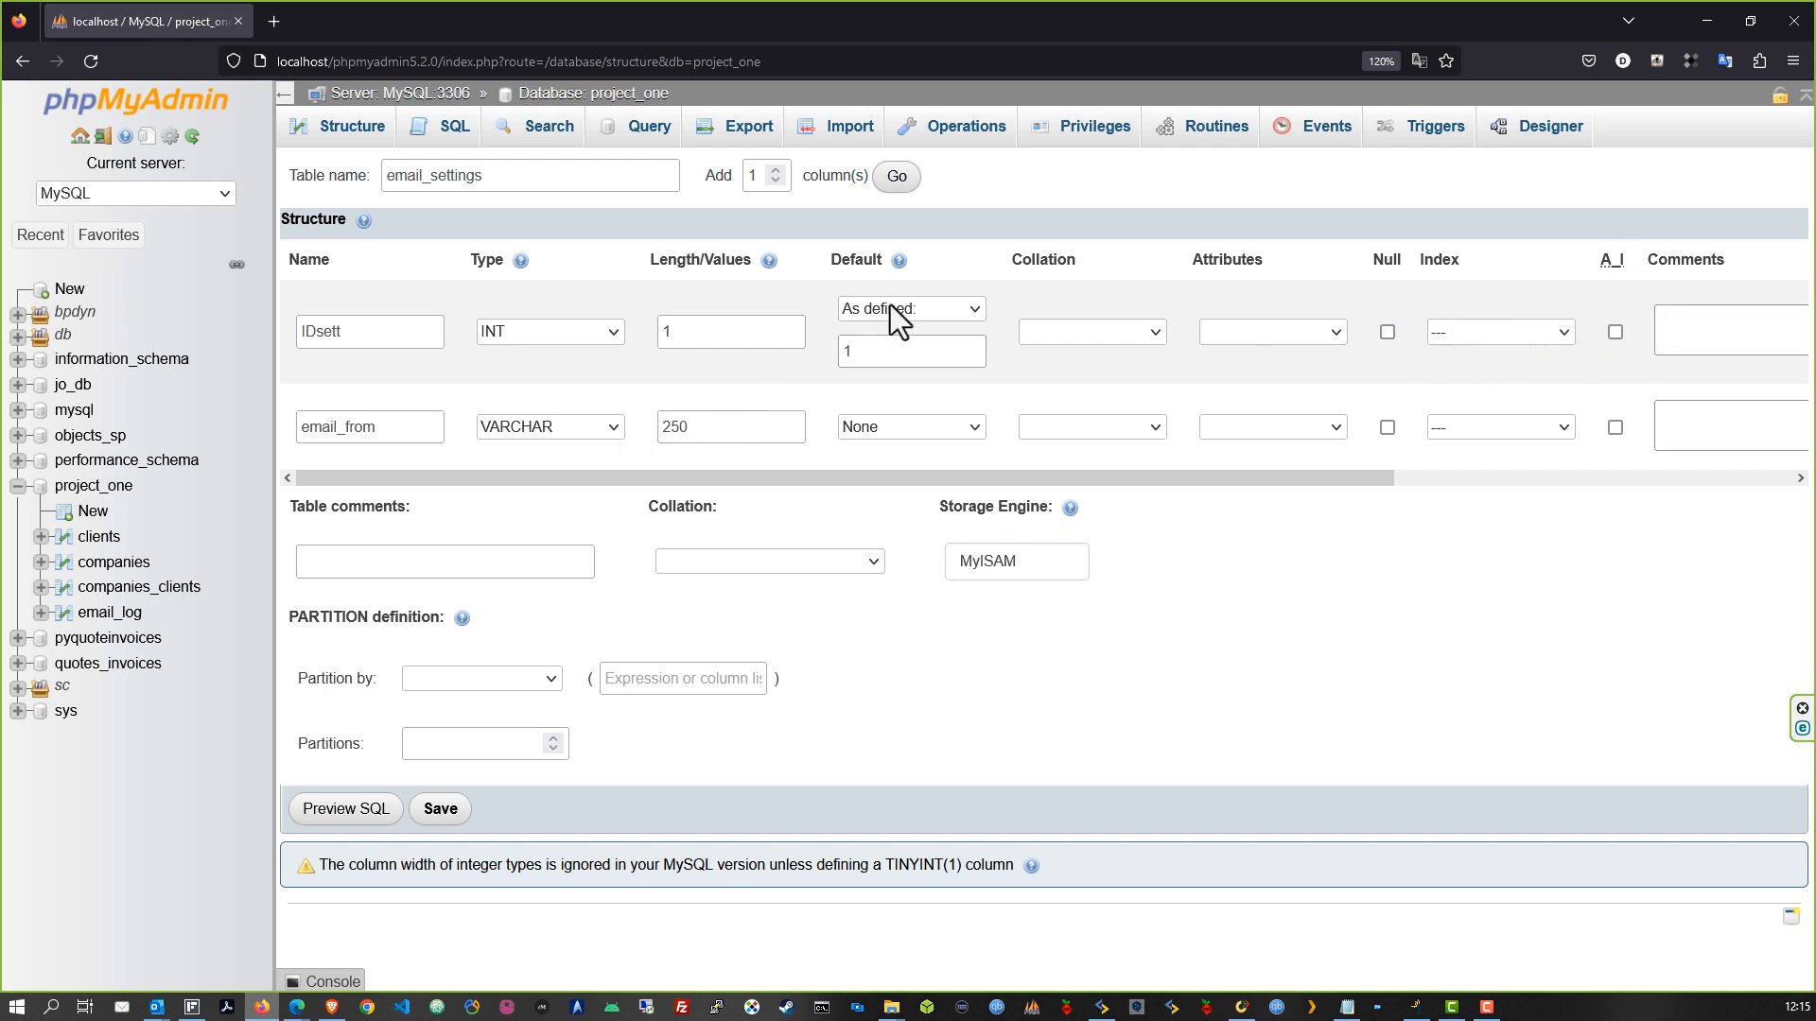
click(860, 363)
click(897, 176)
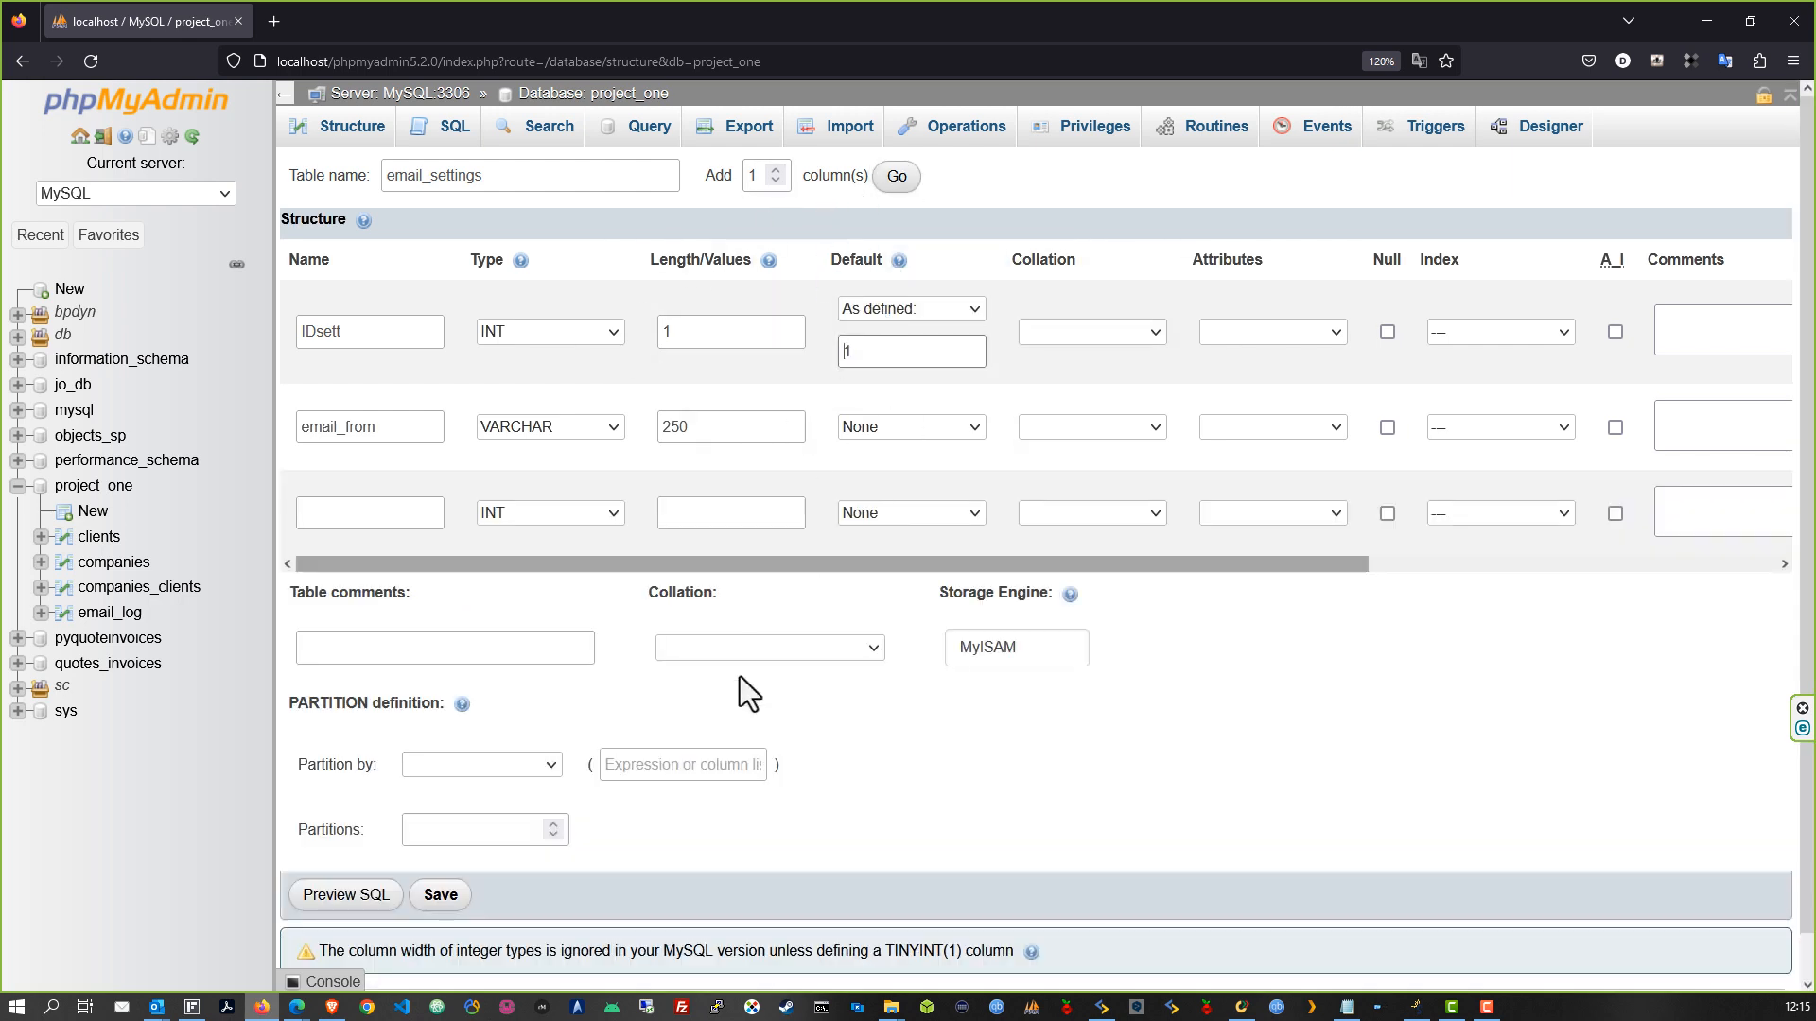
click(443, 894)
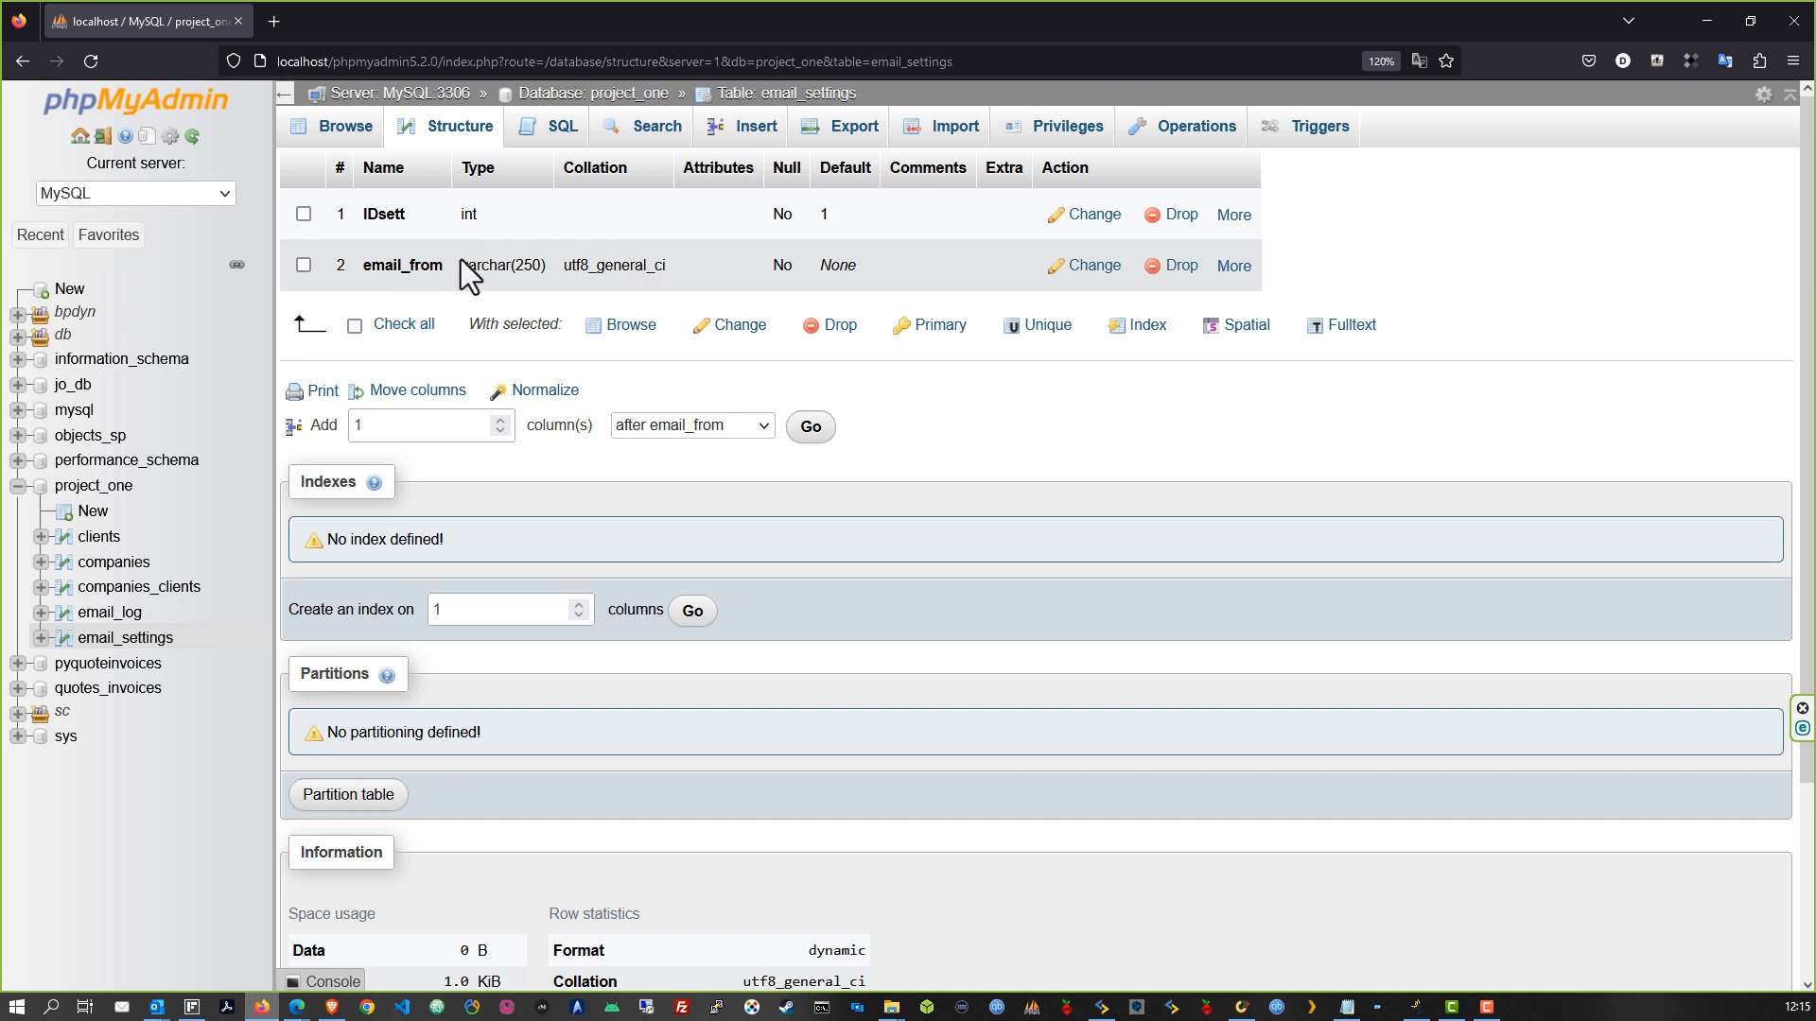
Insert a row with the sender's e-mail address in email_from into email_settings, and browse the table's records
click(752, 133)
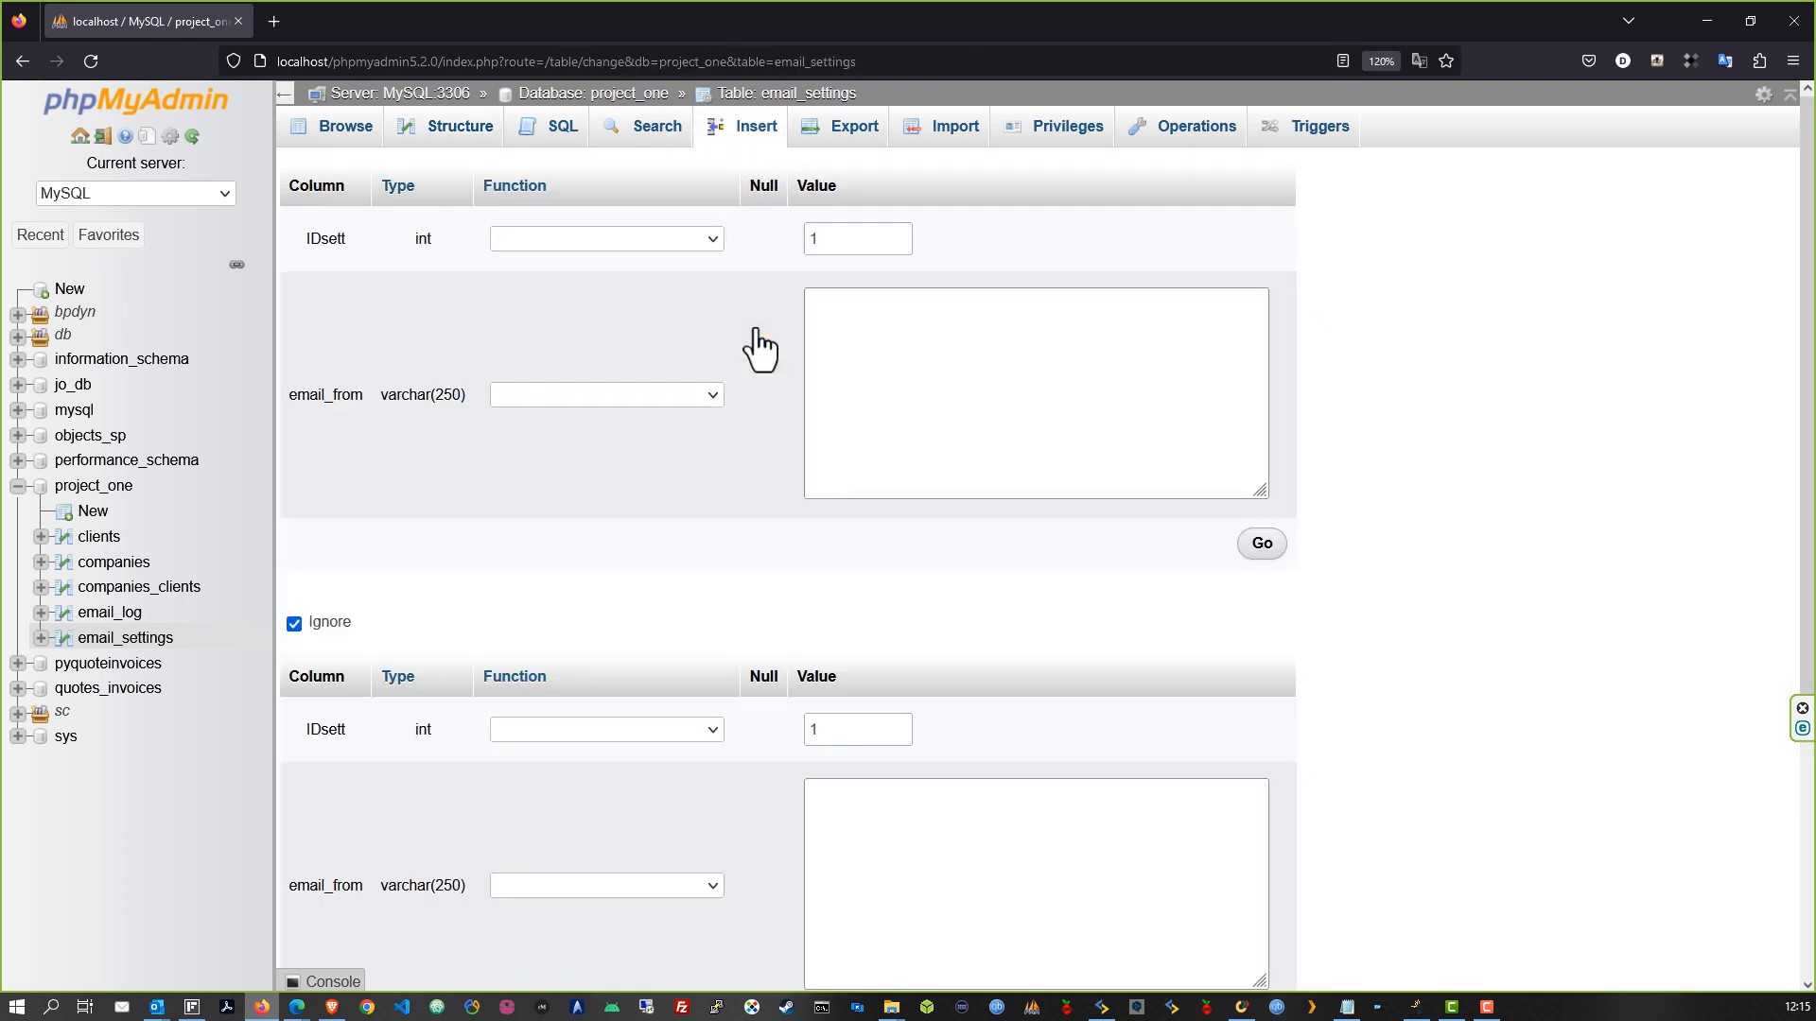
click(888, 380)
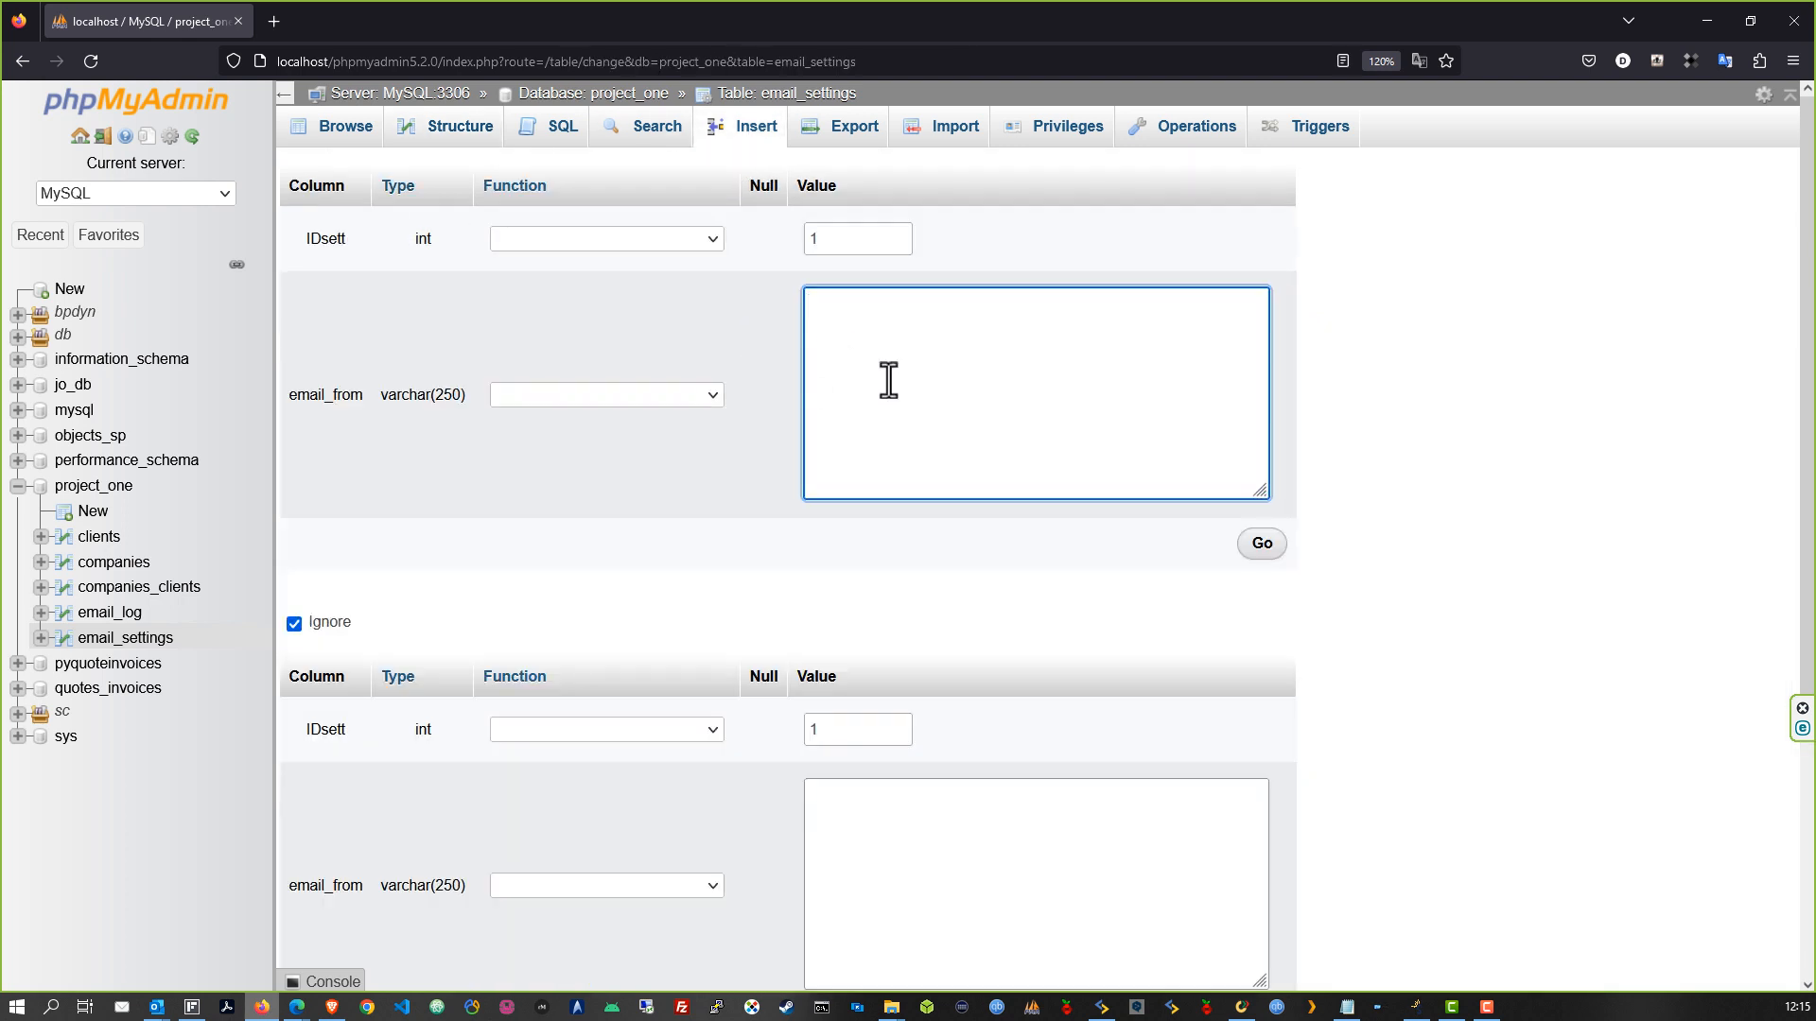
text(santa@claus.com)
click(1265, 545)
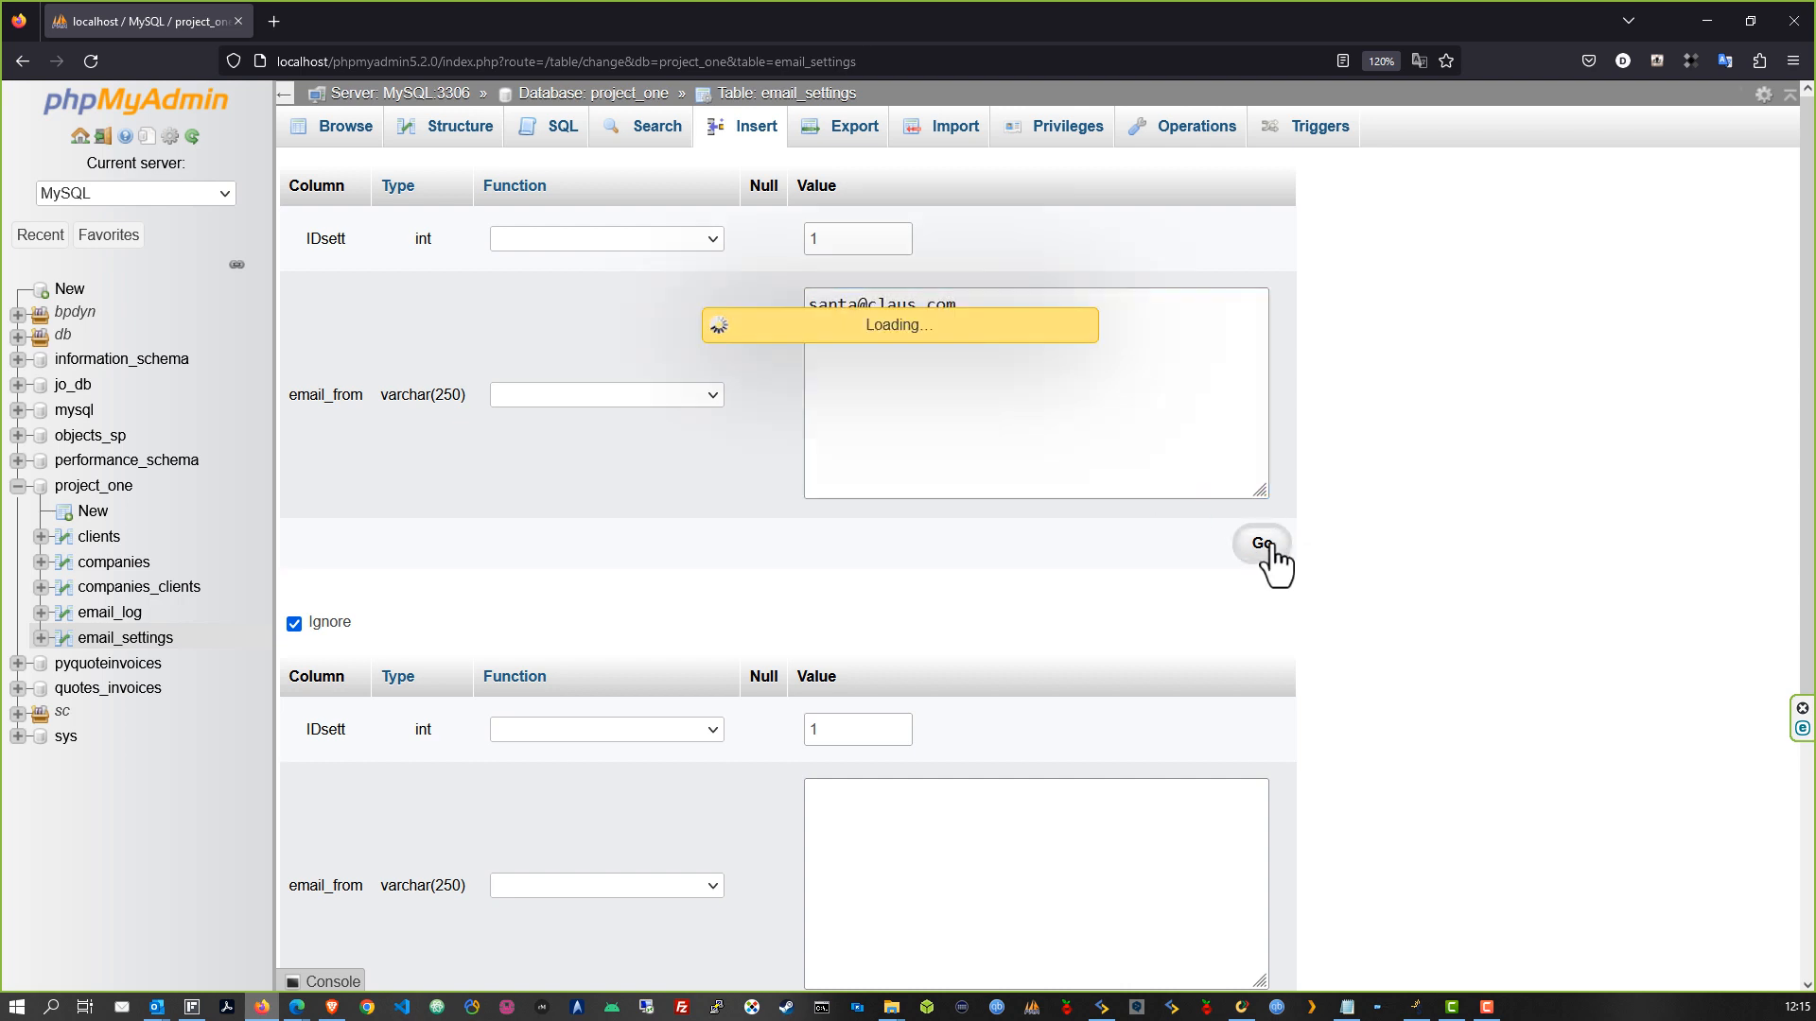
click(346, 133)
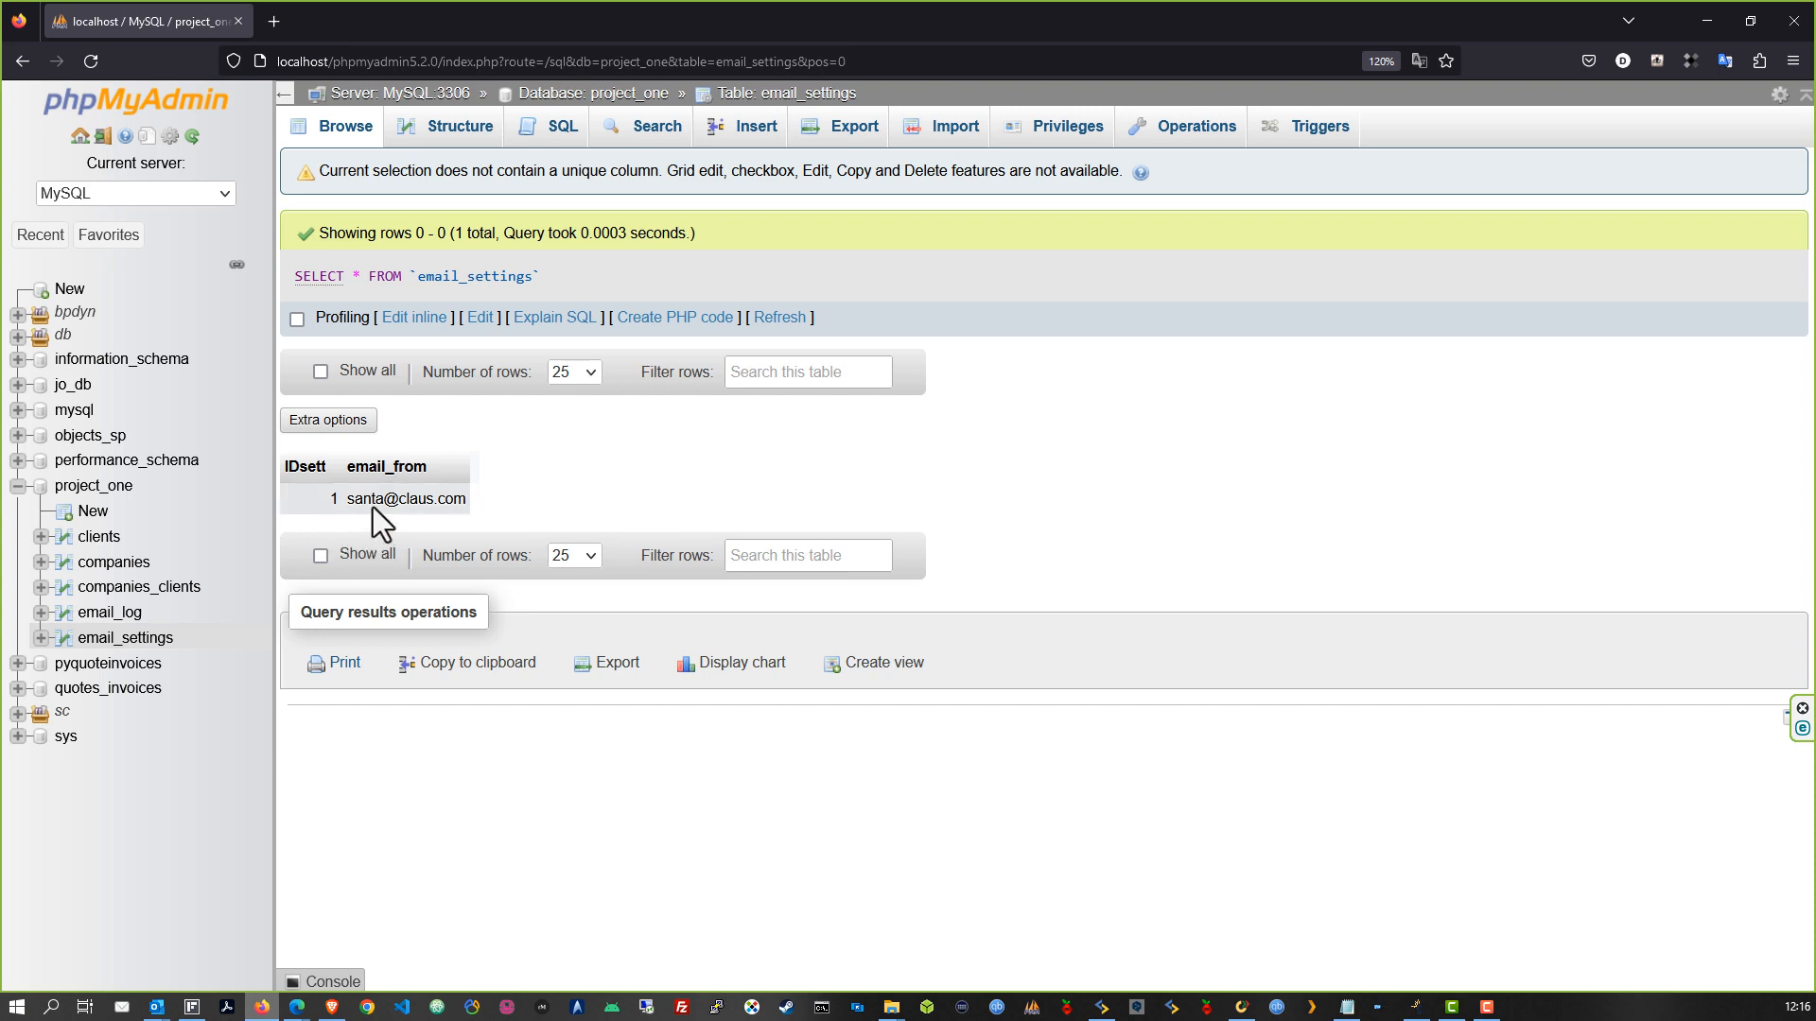
Switch to ScriptCase and insert the example code for selecting fields from another table into the onScriptInit event
mouse_move(332, 1008)
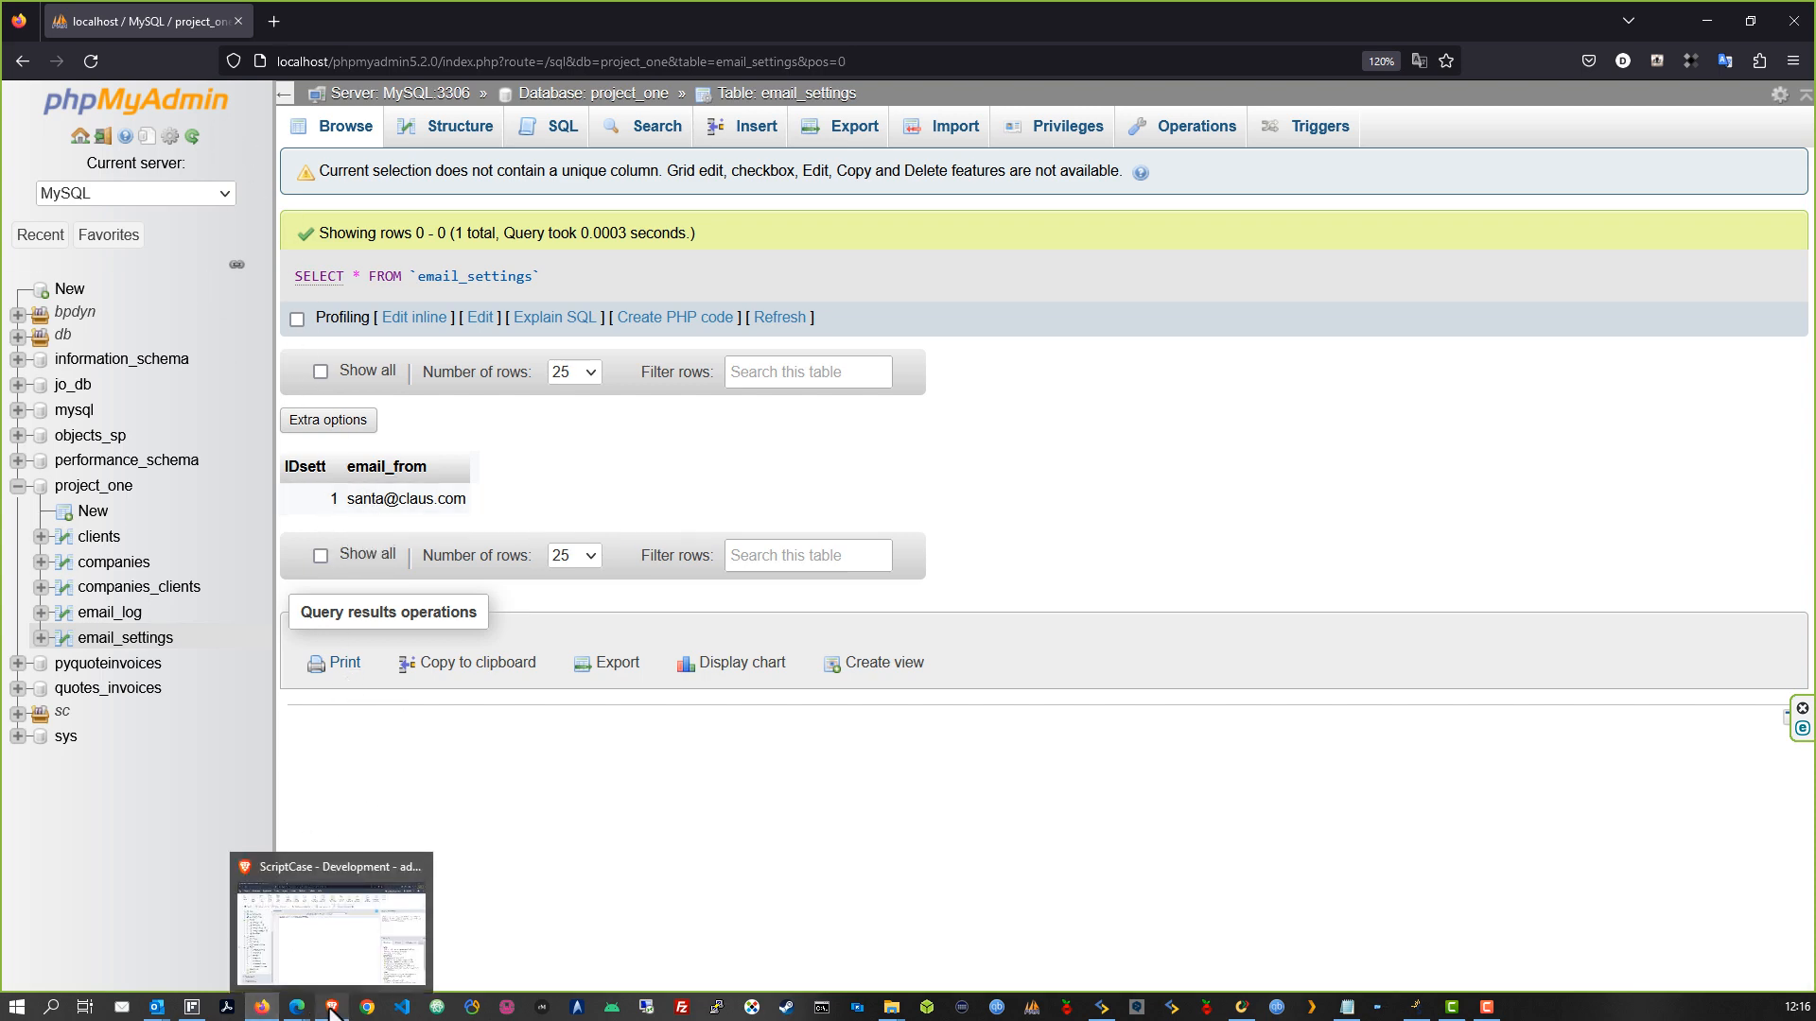
click(323, 951)
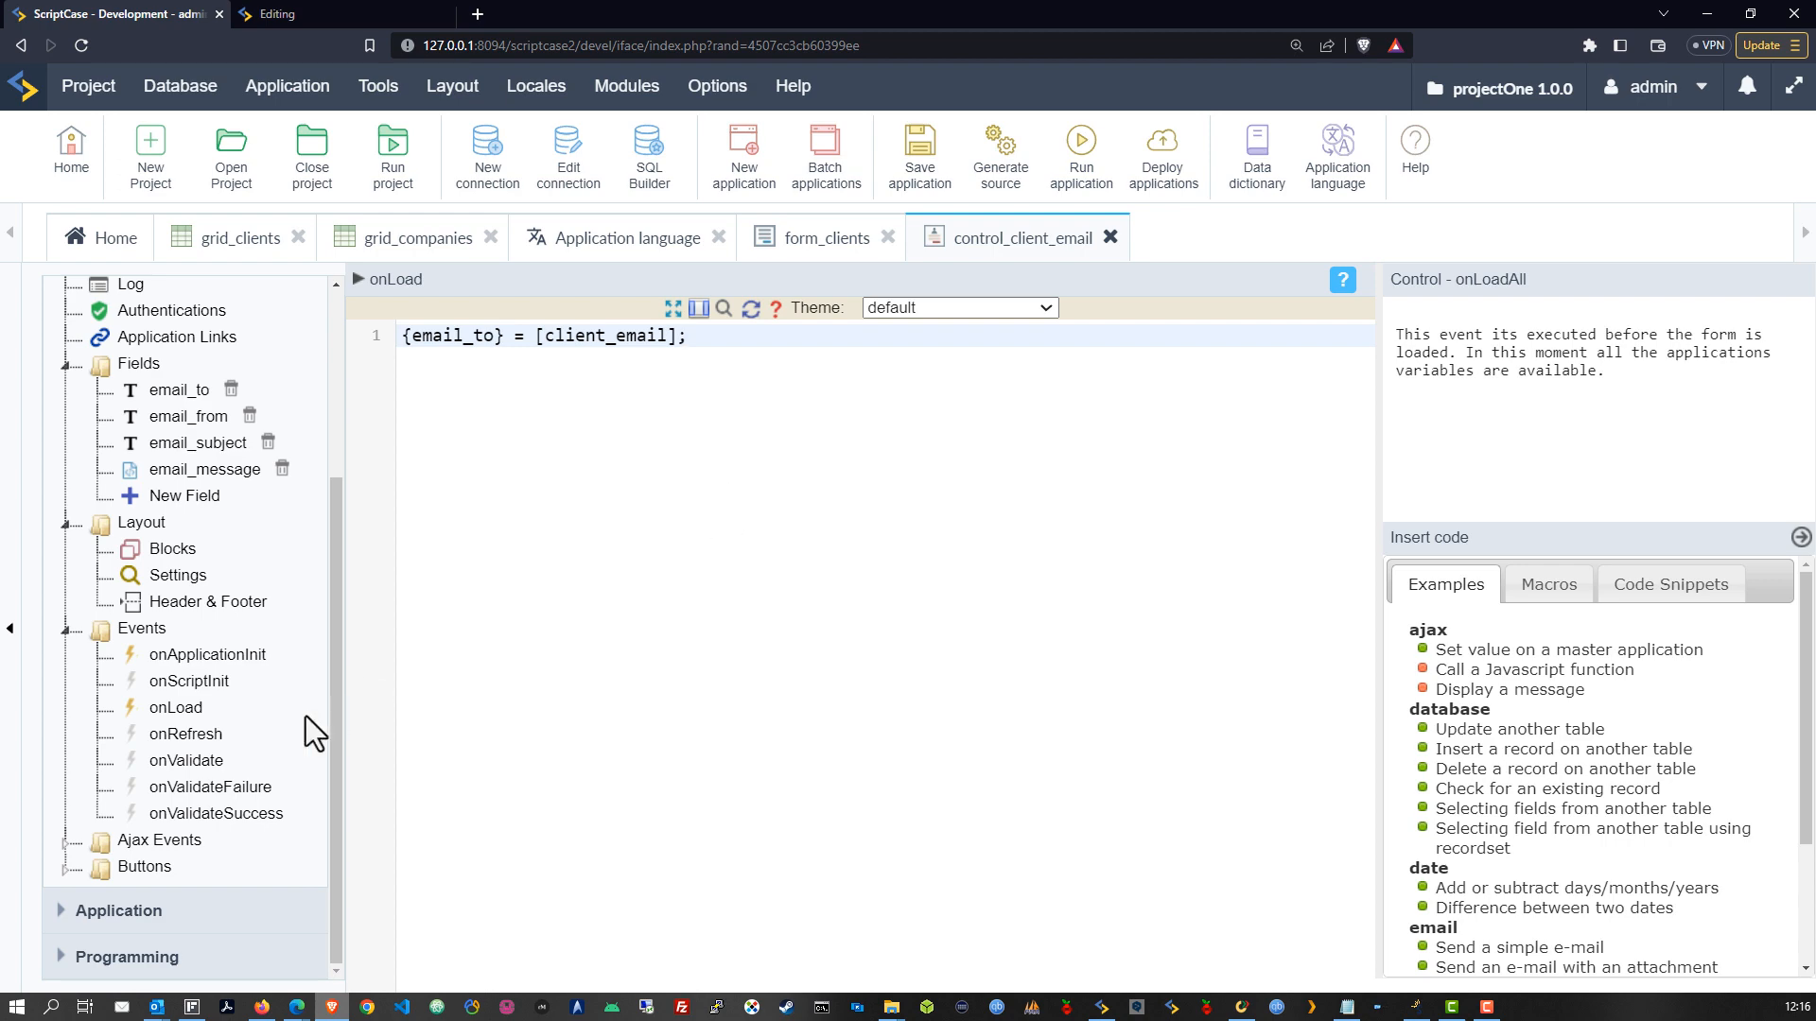
click(165, 707)
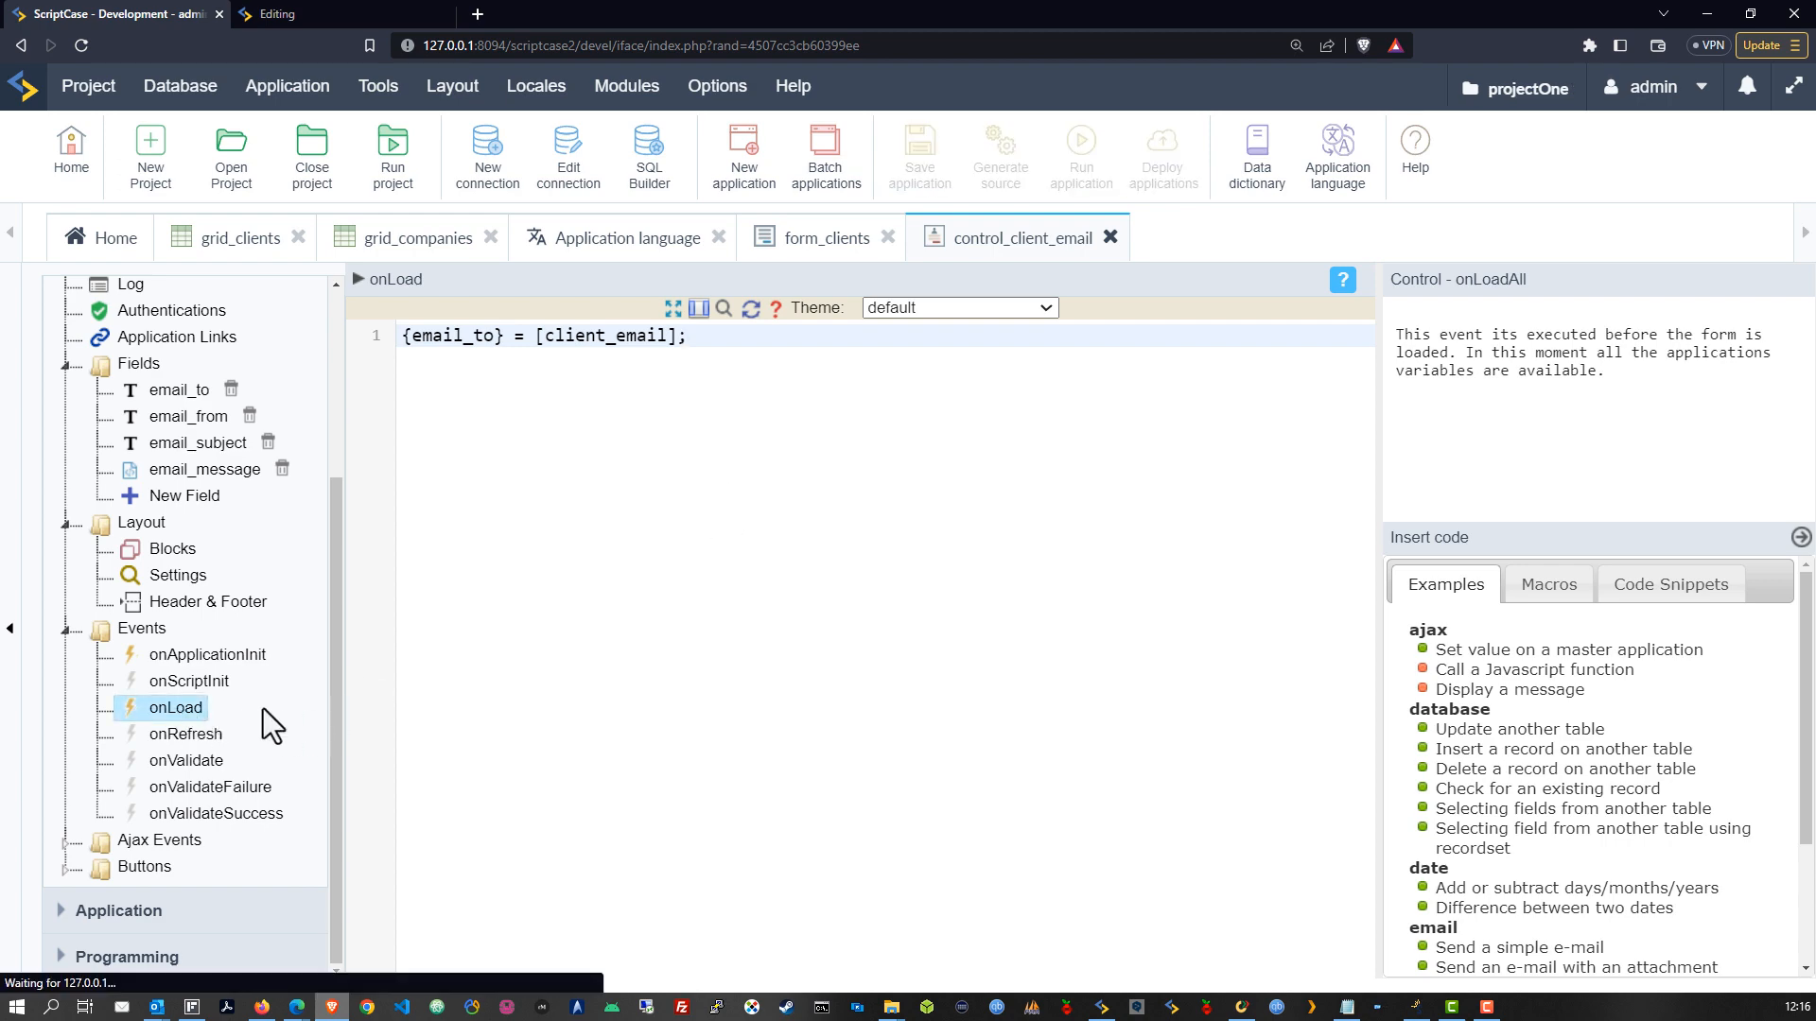
click(176, 690)
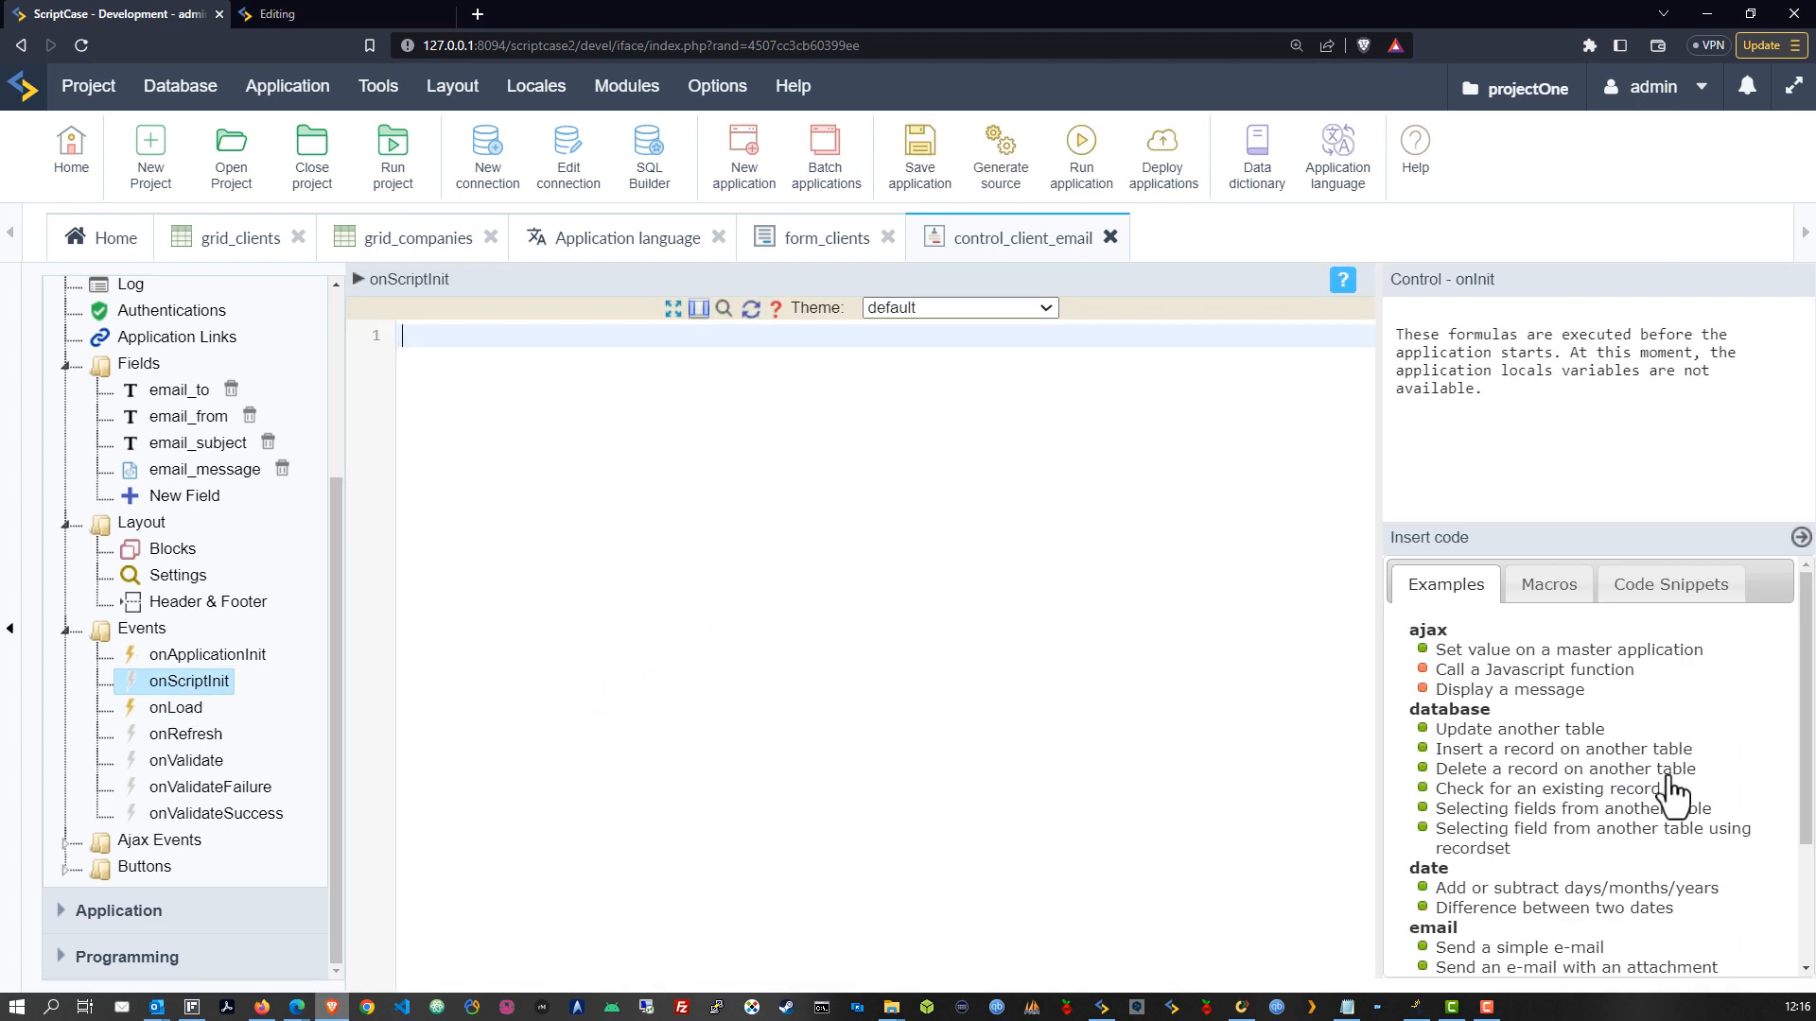
scroll(1599, 709, down, 1)
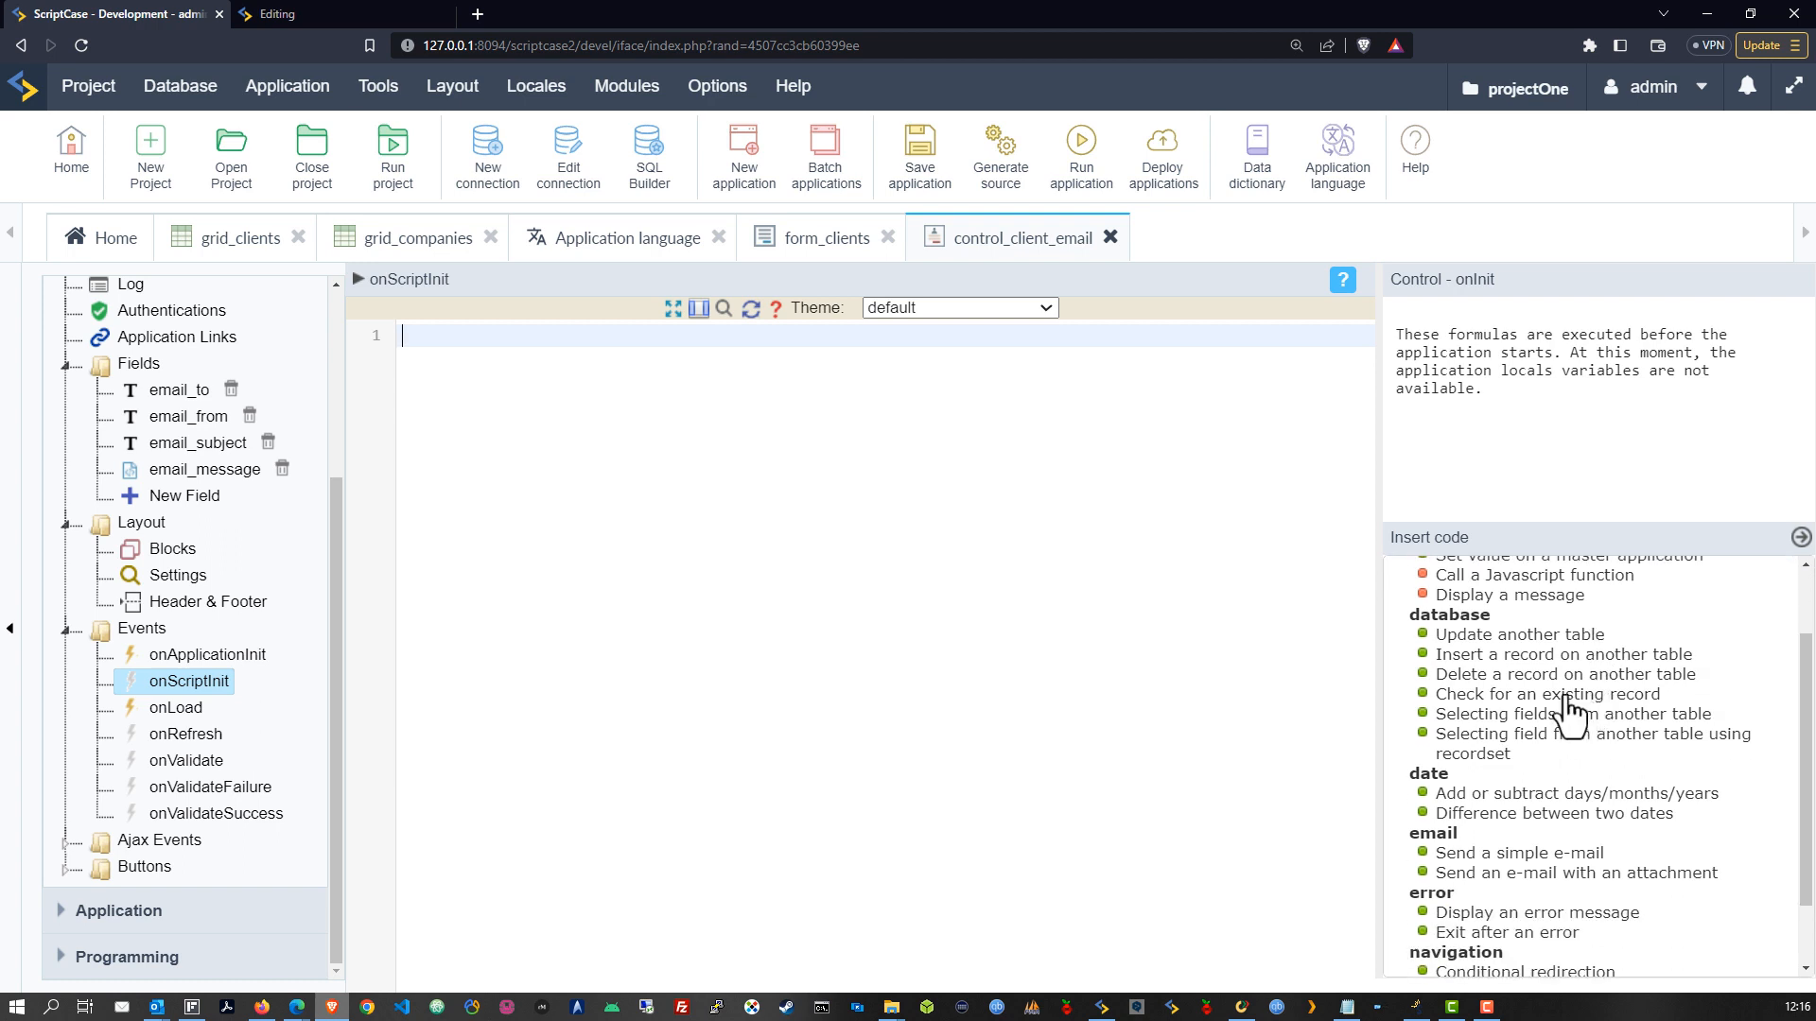
scroll(1546, 733, up, 1)
scroll(1554, 725, down, 1)
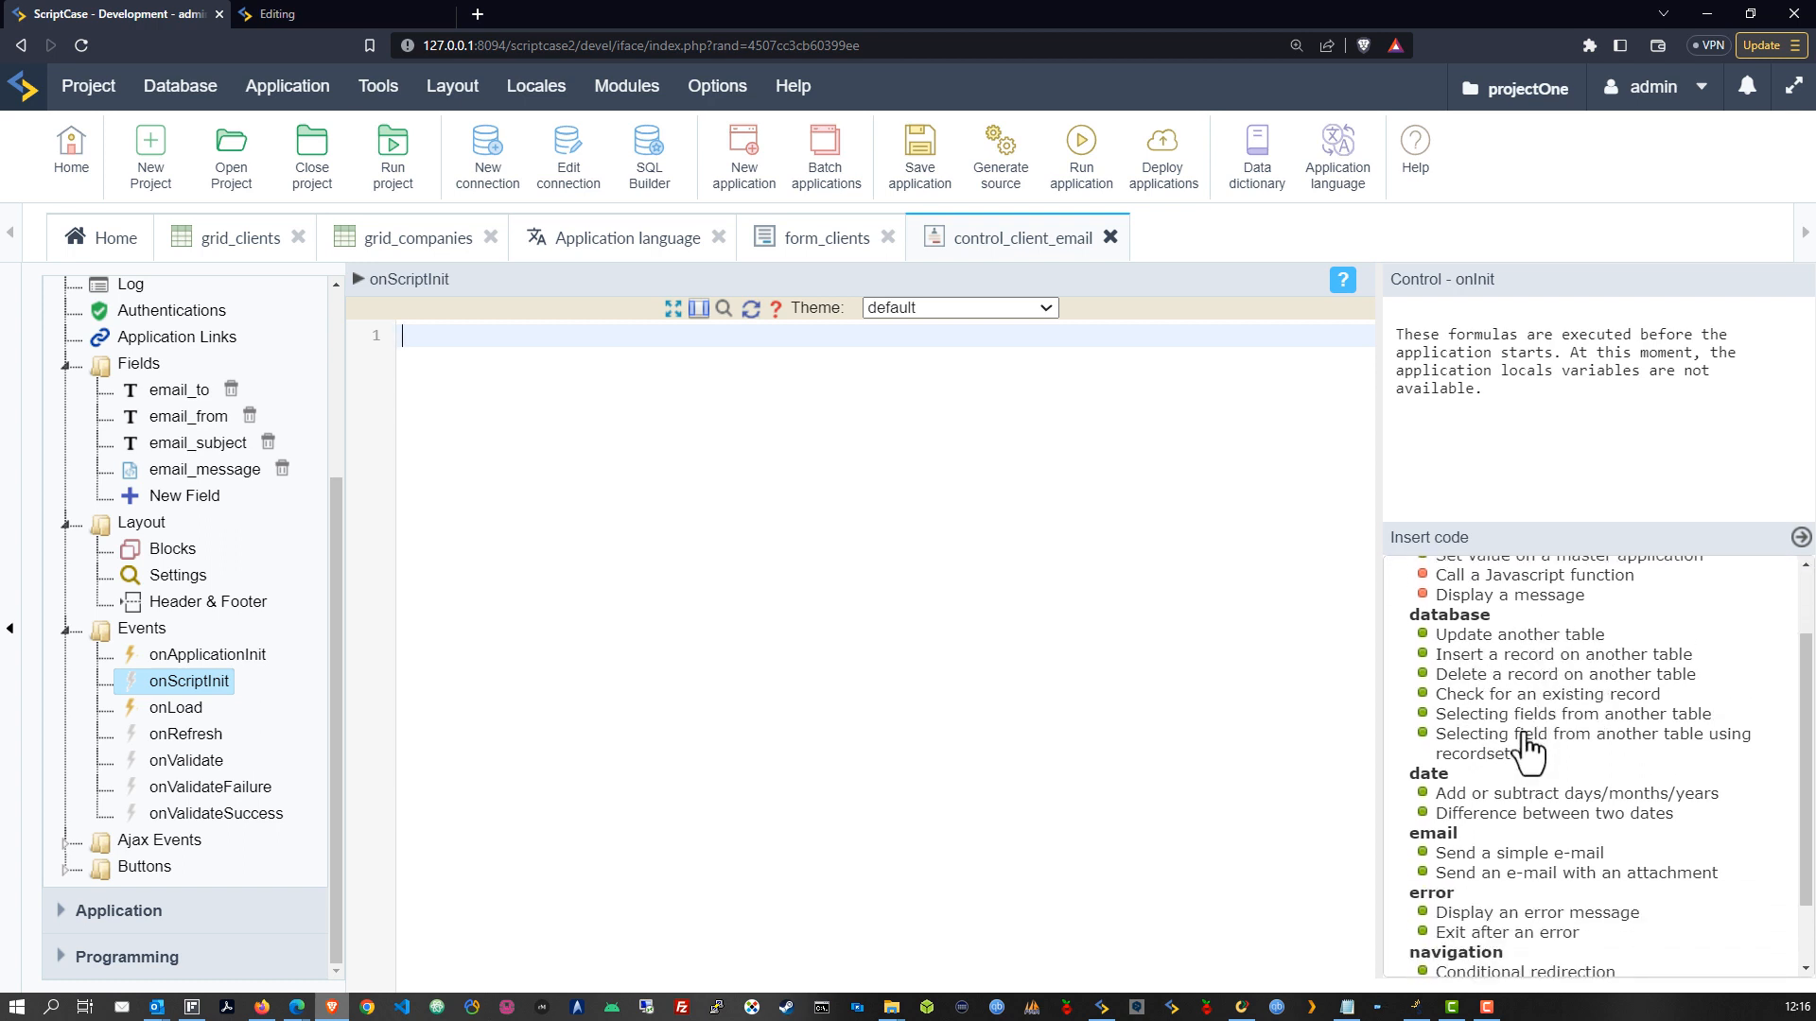
click(1468, 738)
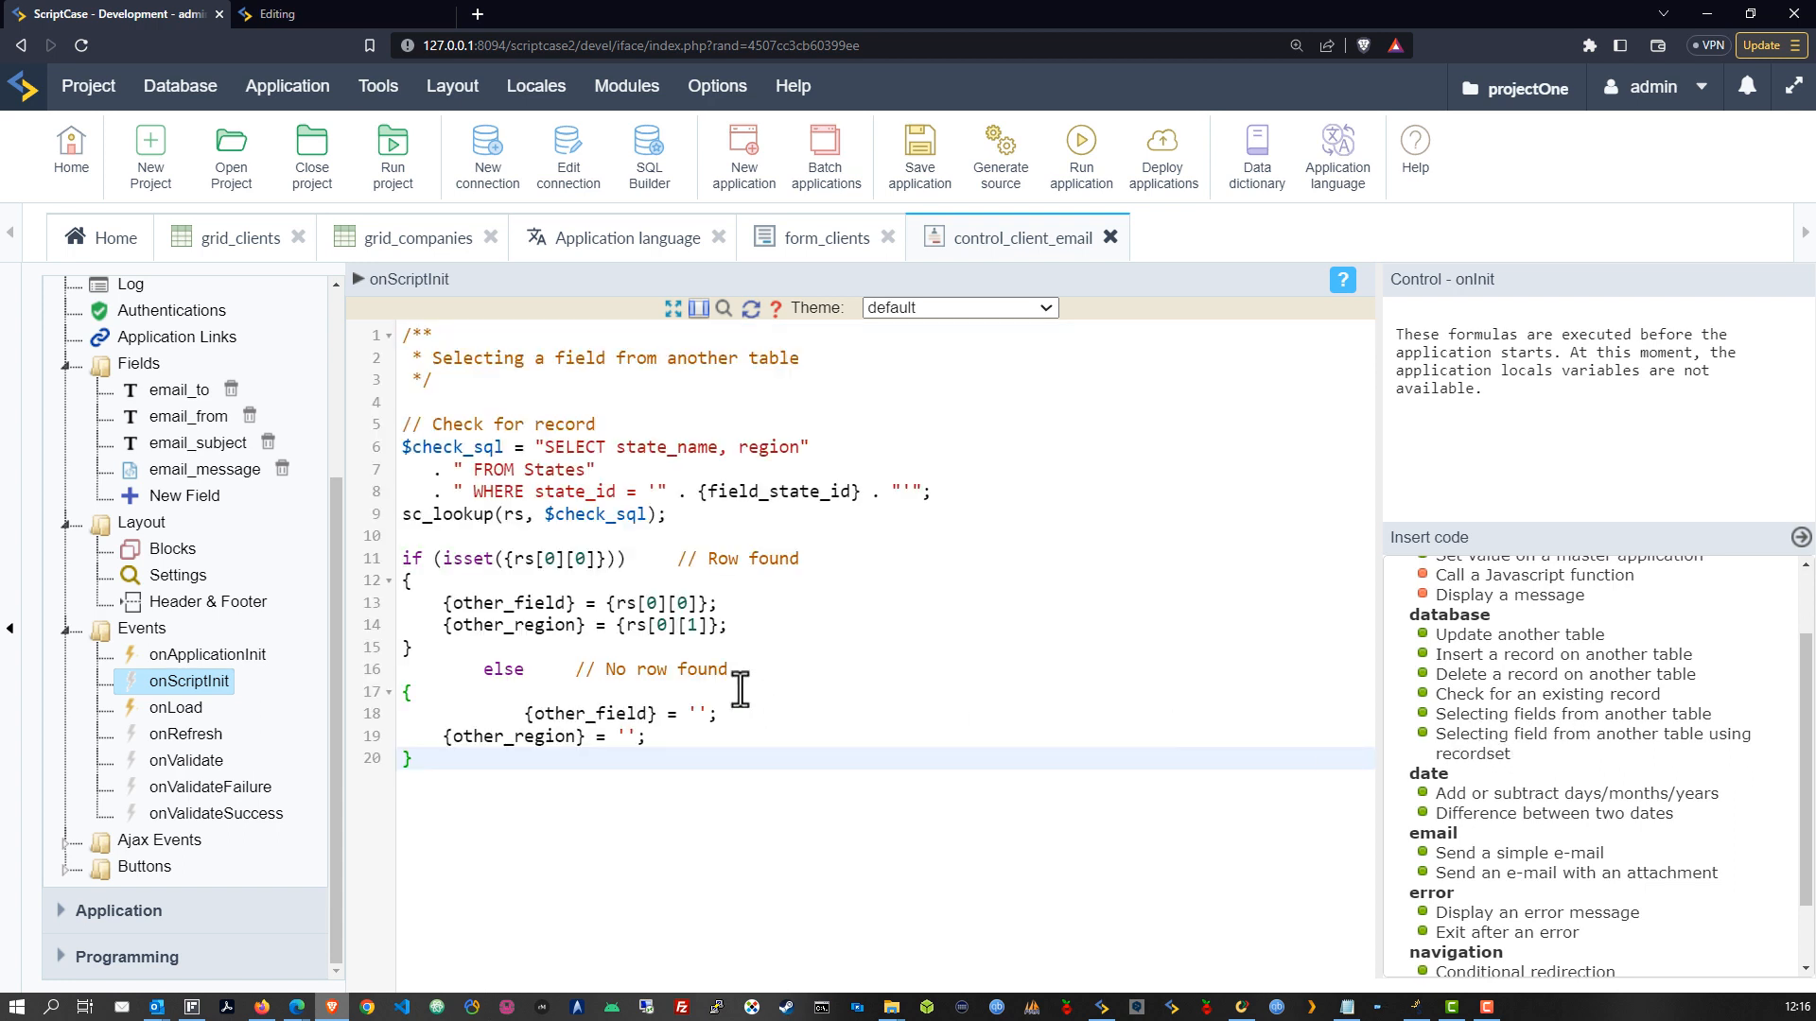
Remove the descriptive comment block and the blank line above the "Check for record" comment
drag(449, 405, 390, 322)
key(Delete)
key(Delete)
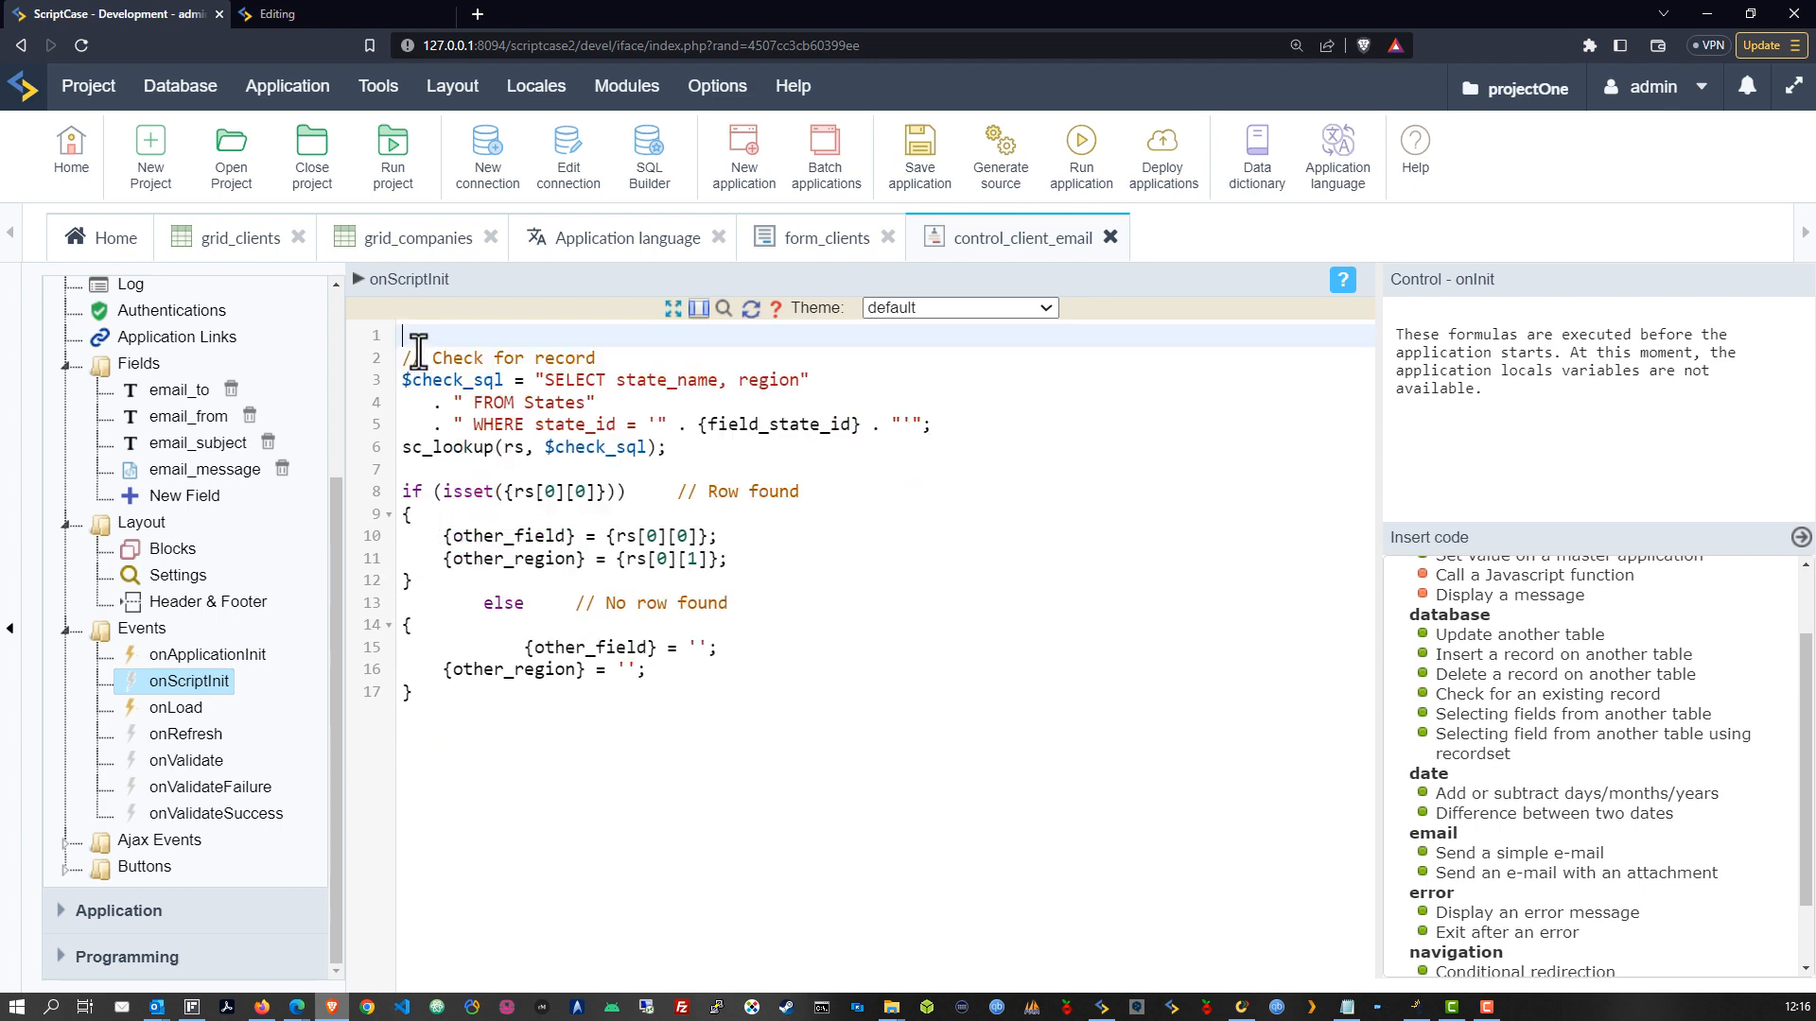
Look up the email_settings column names in phpMyAdmin, then return to the onScriptInit code in ScriptCase
double_click(667, 359)
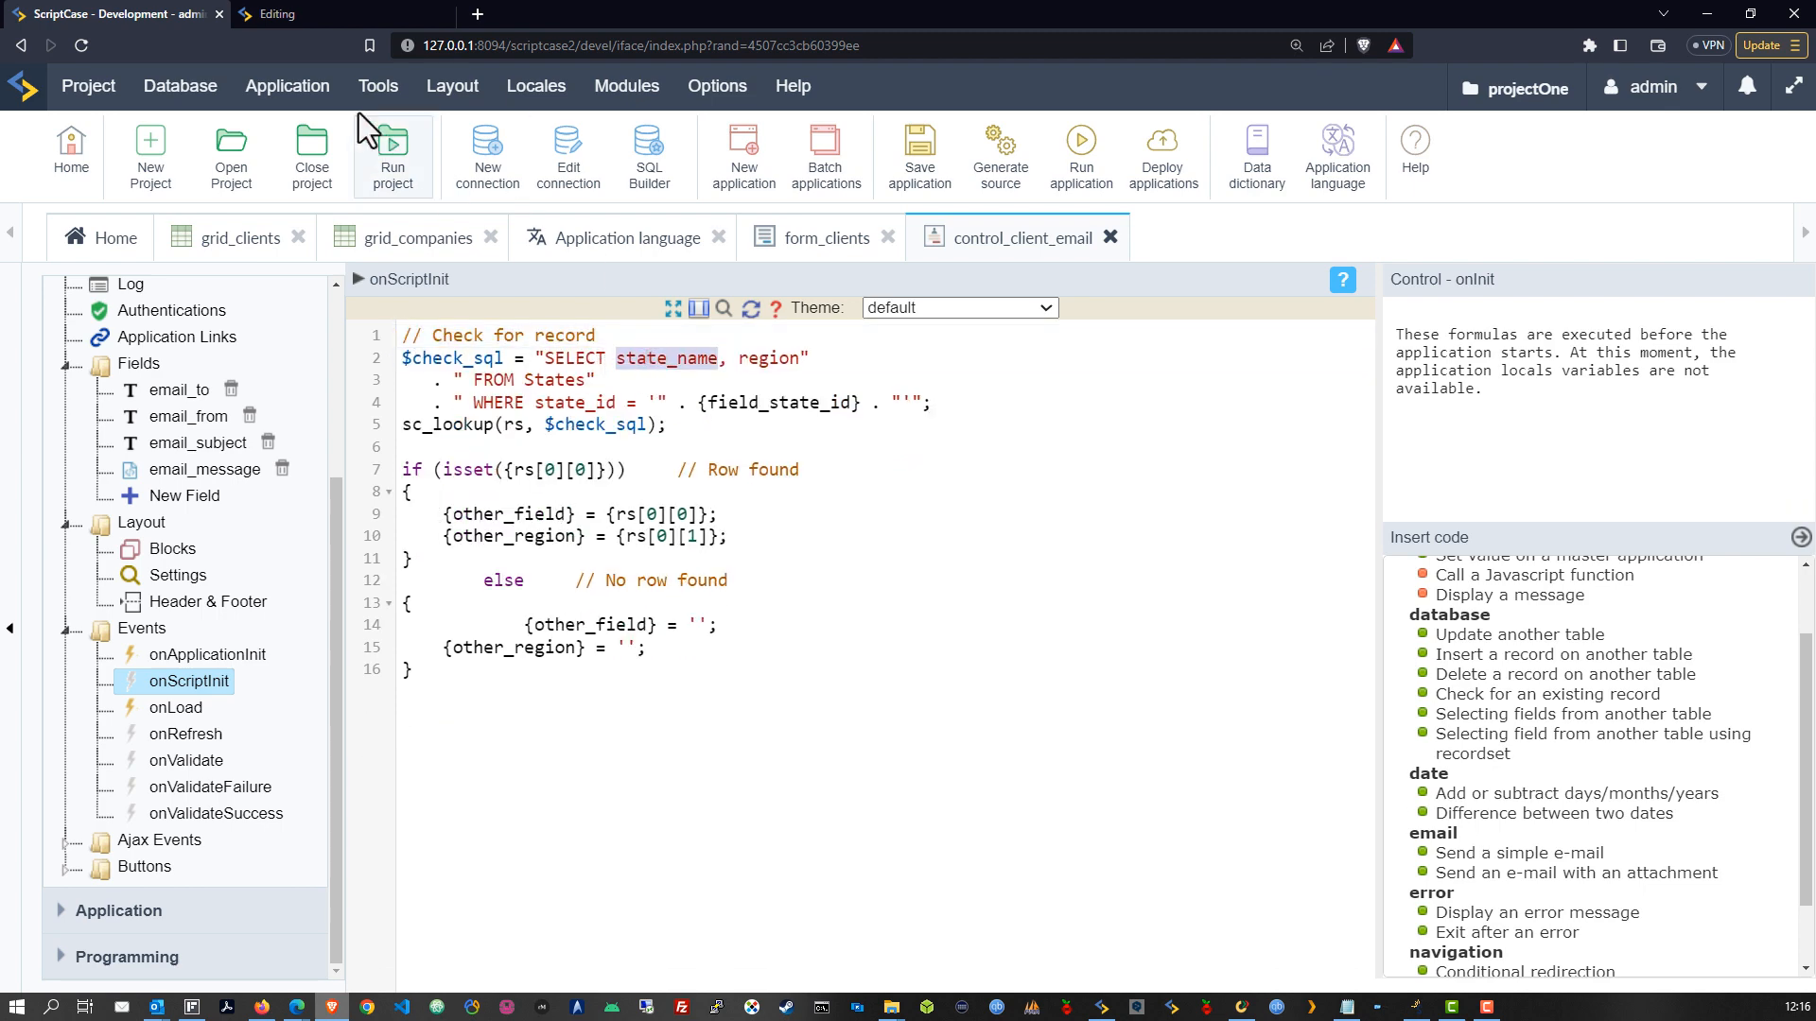
mouse_move(262, 1006)
click(284, 965)
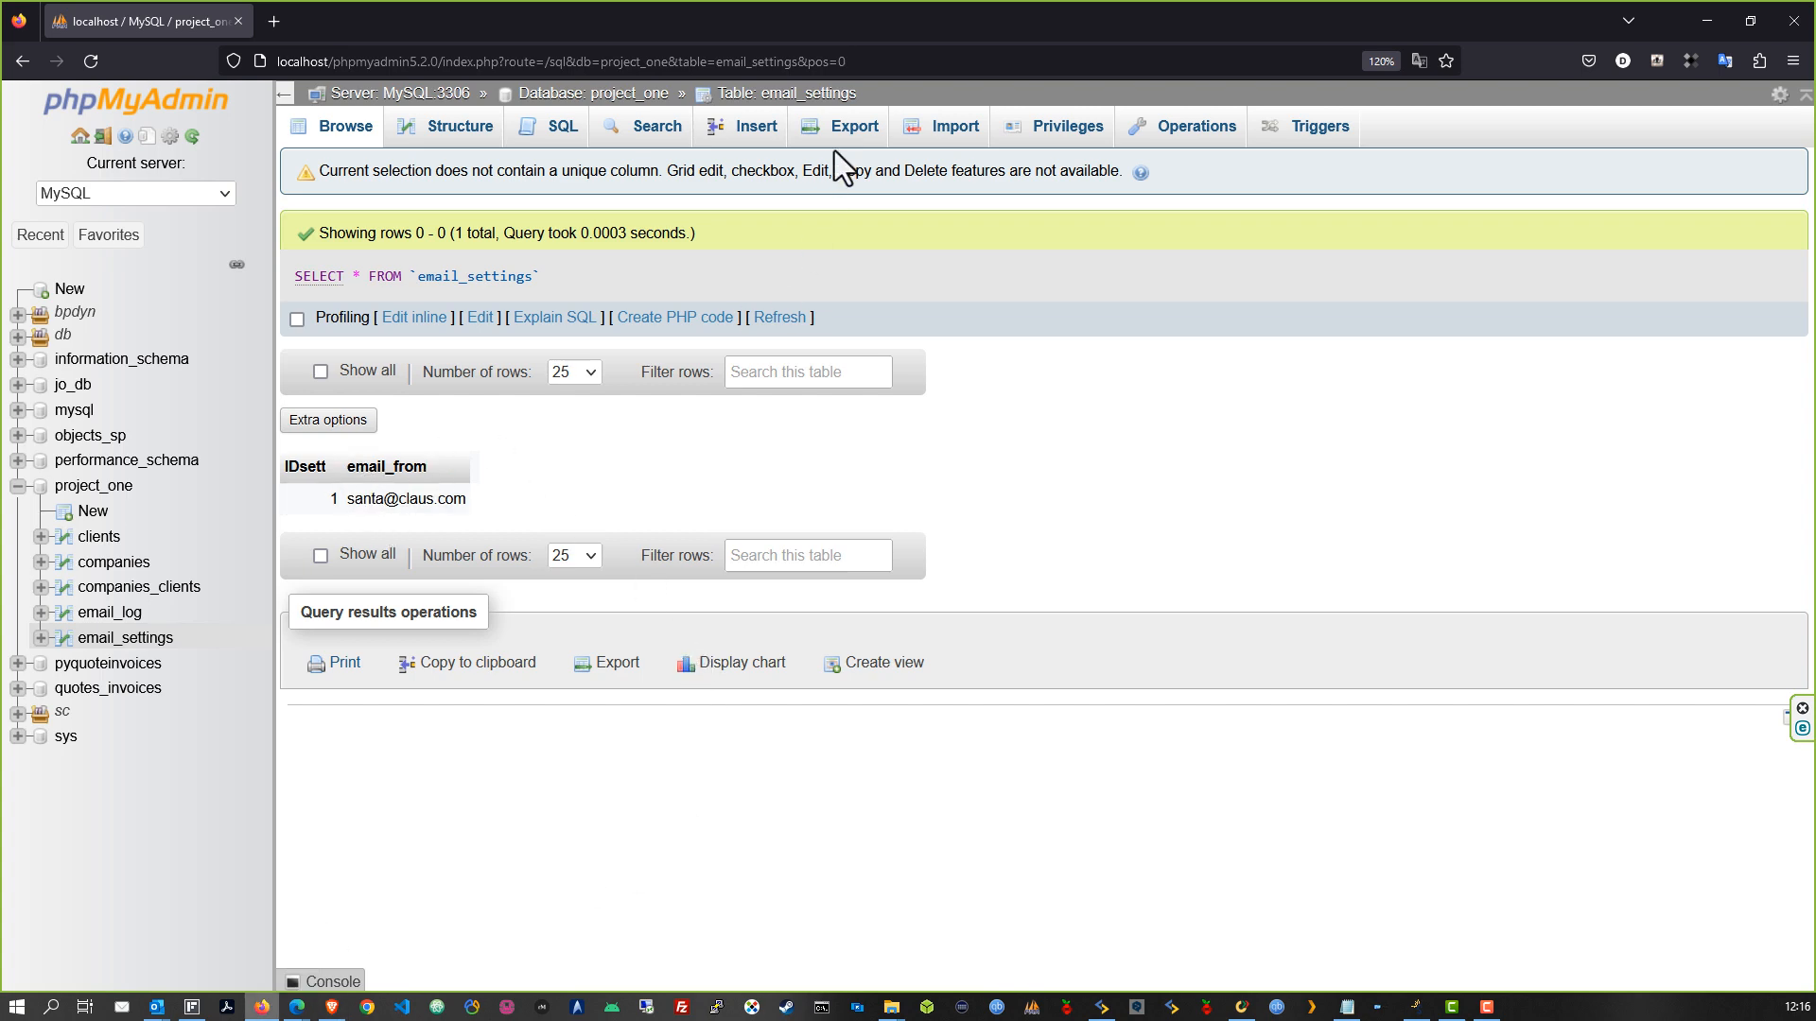
click(1707, 21)
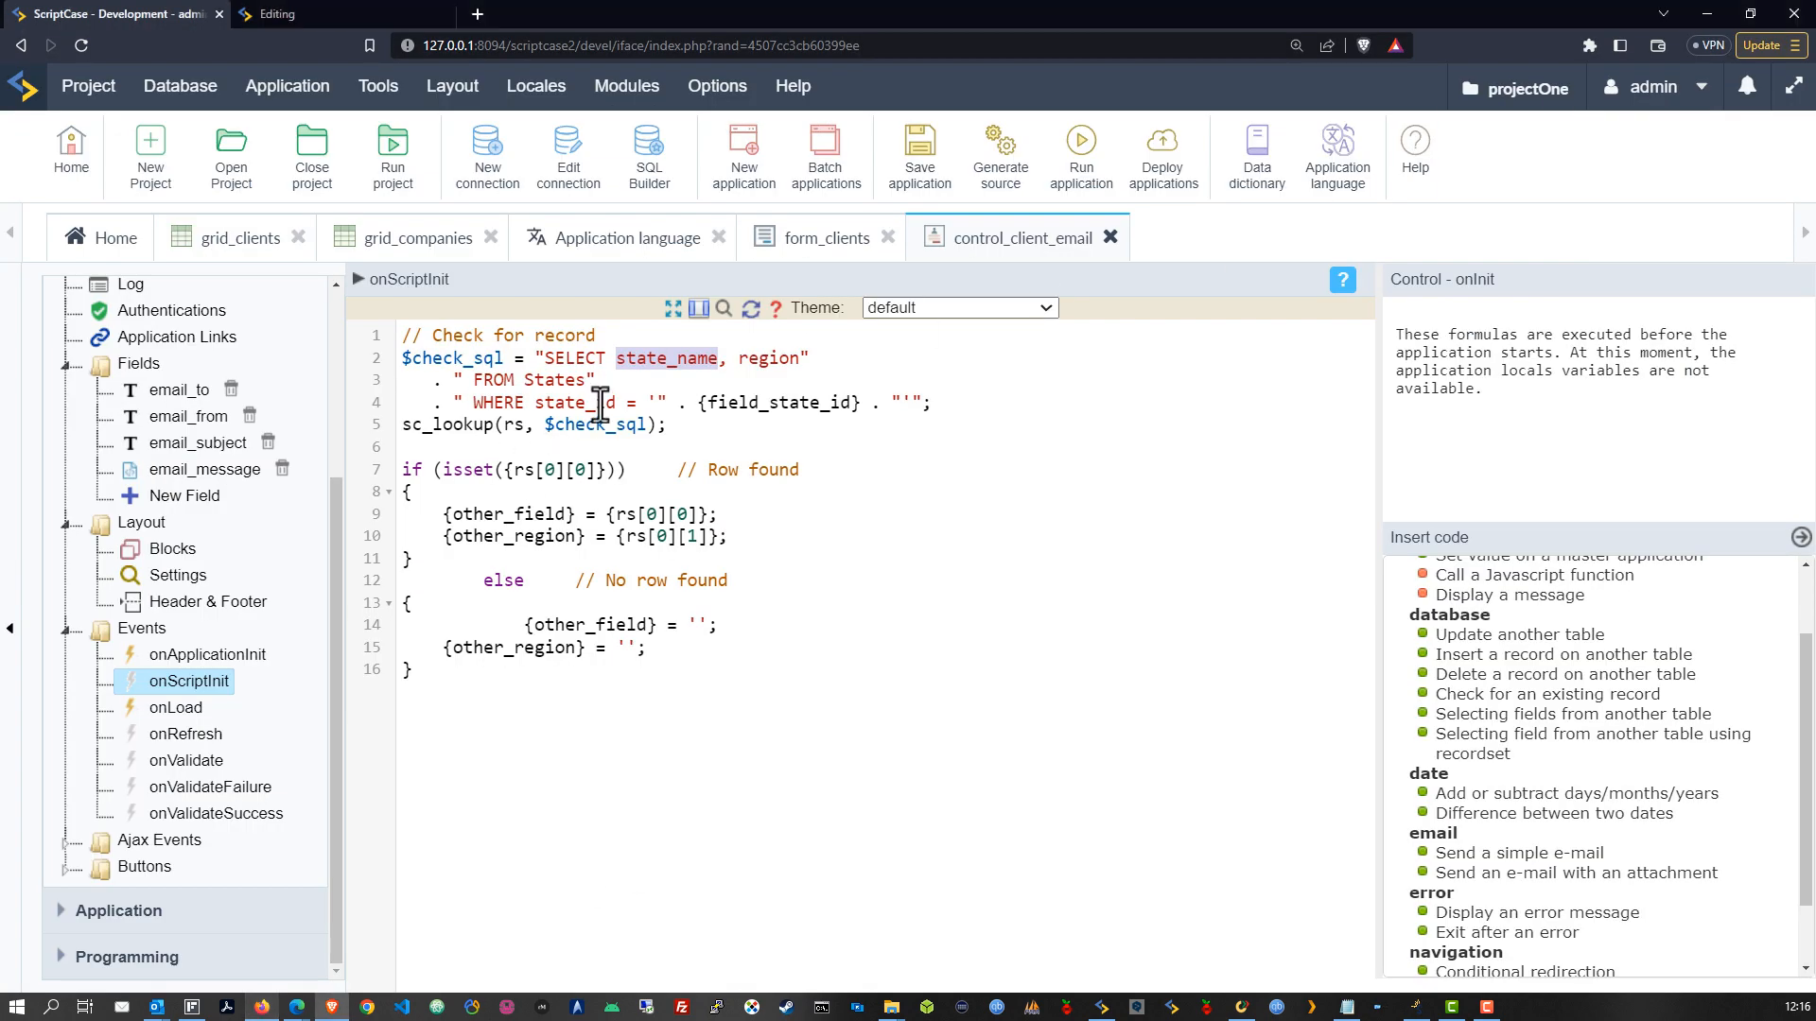
Replace state_id in the query's WHERE clause with email_settings
double_click(574, 403)
text(email_setting)
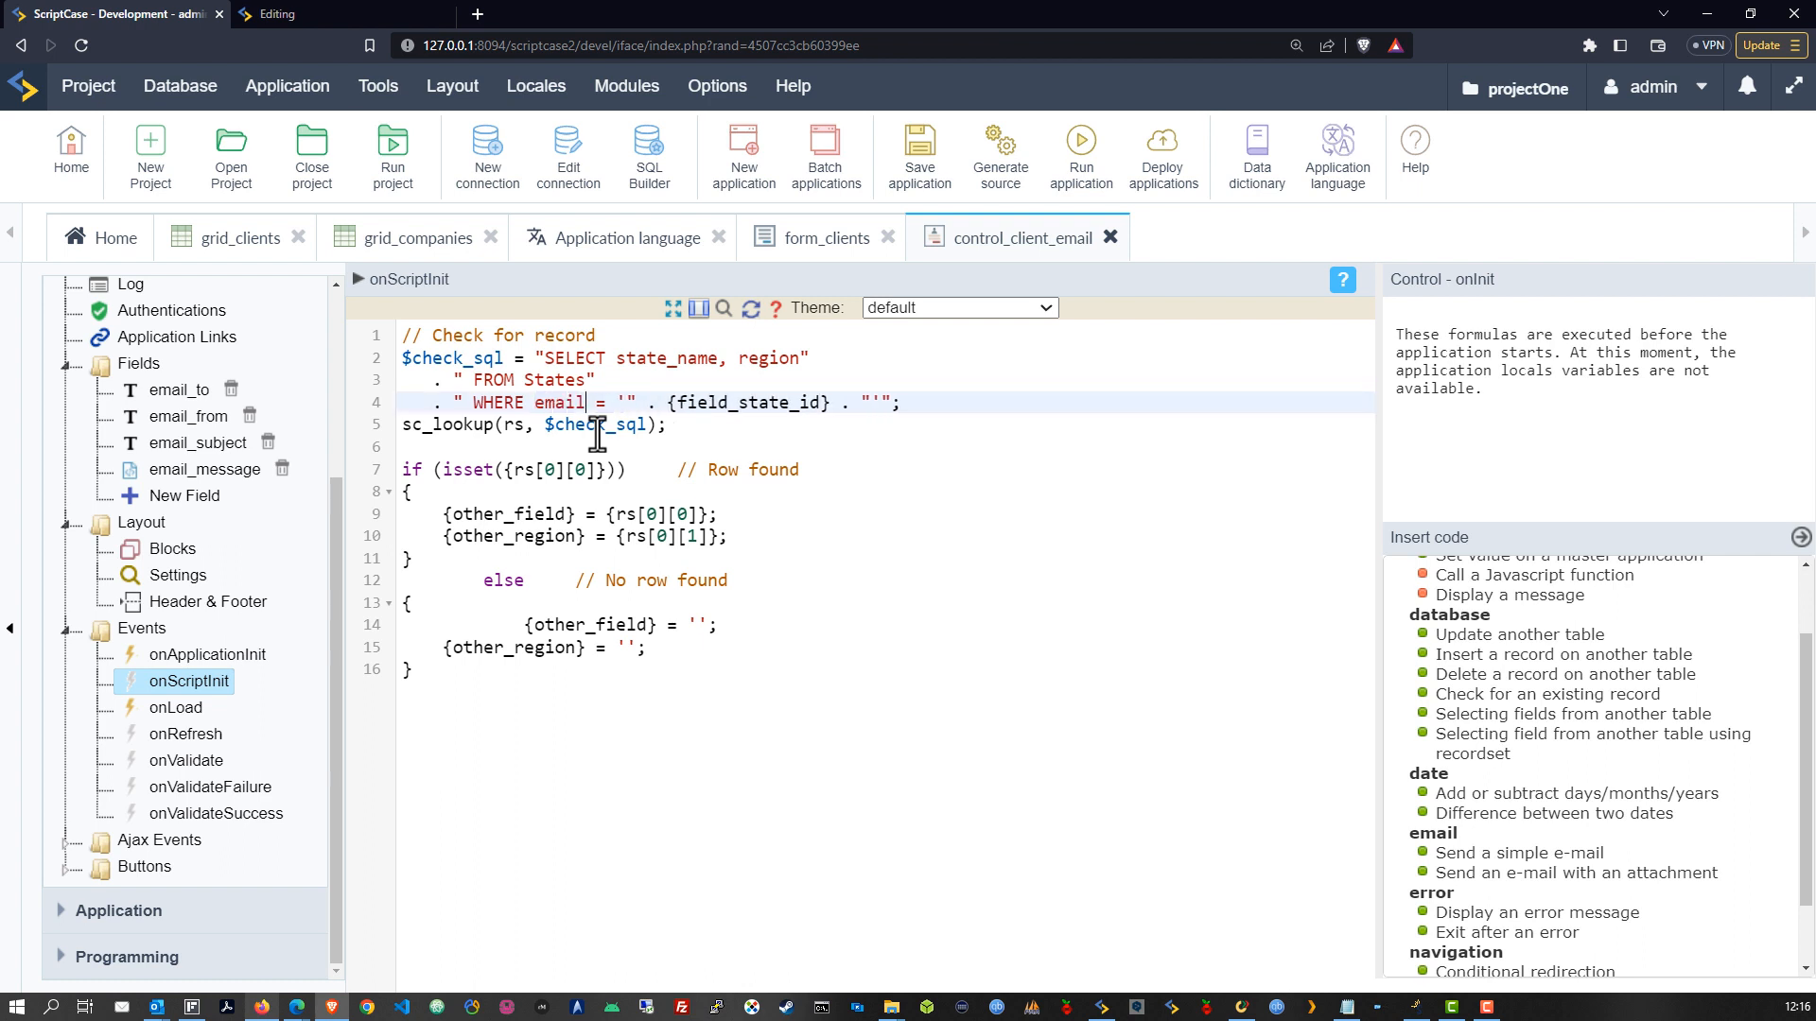
text(s)
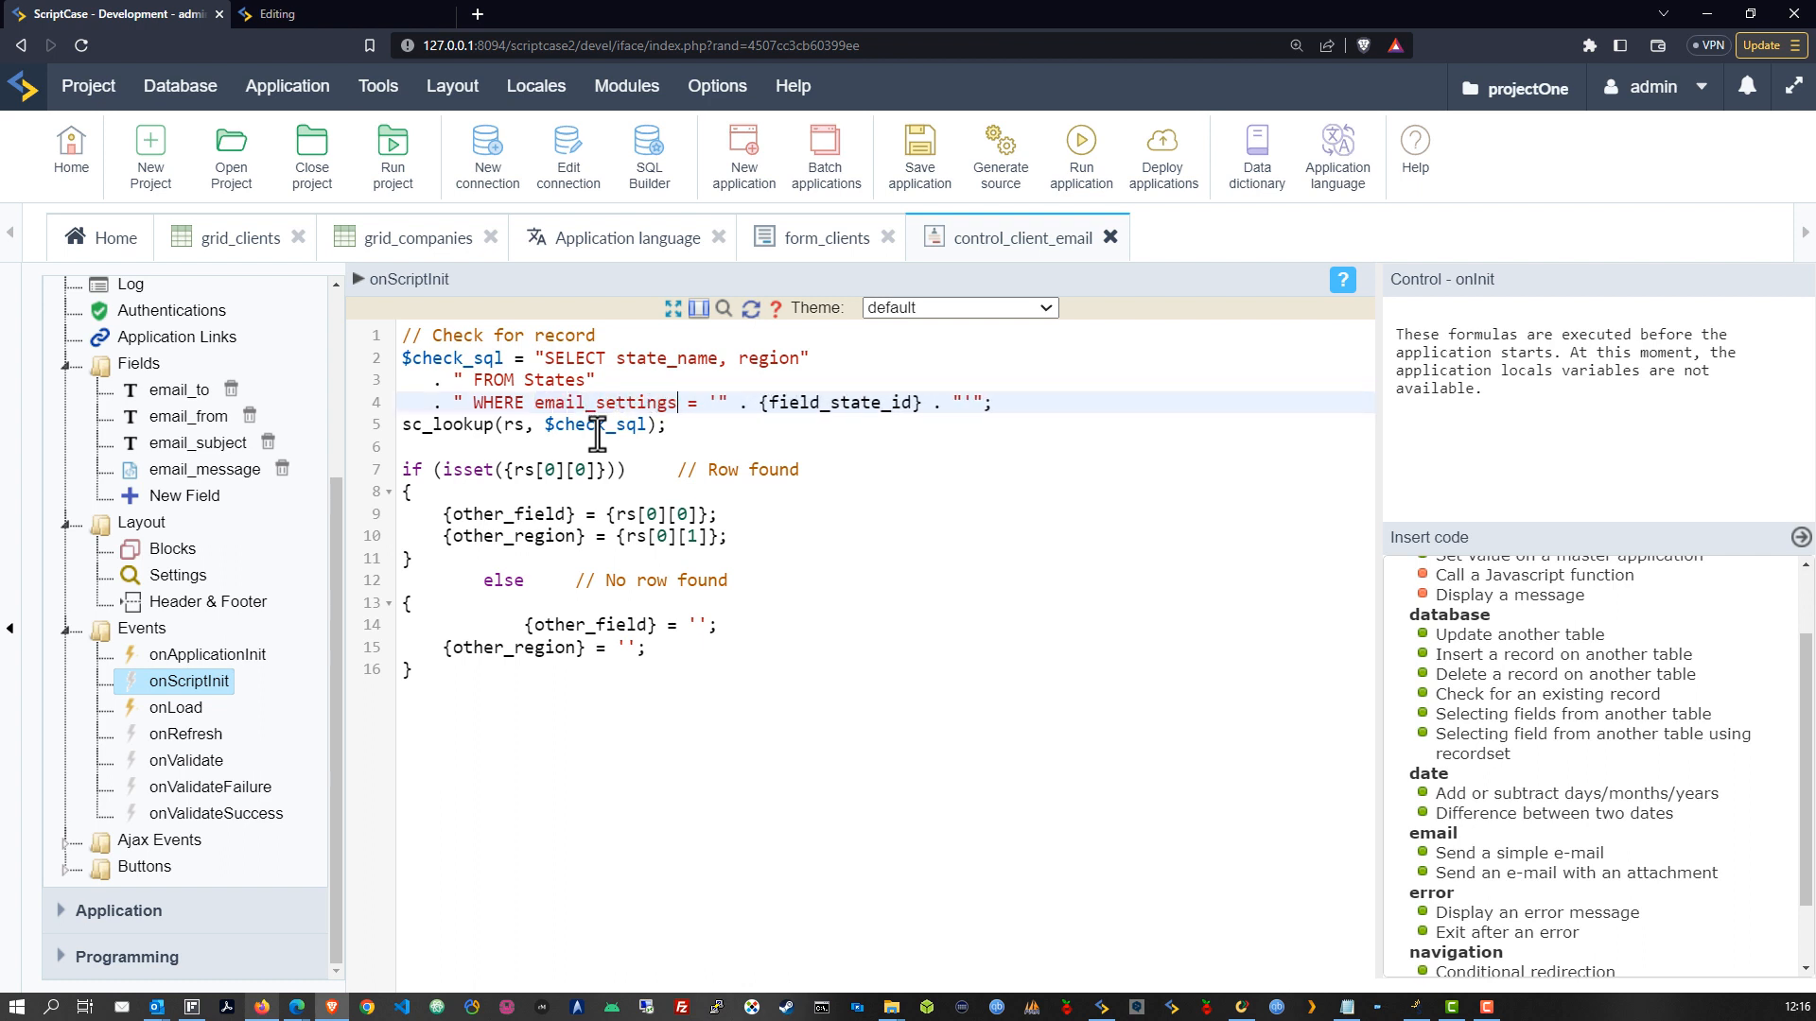
Make the query select only email_from and read it from the email_settings table instead of States
double_click(662, 358)
text(email_from)
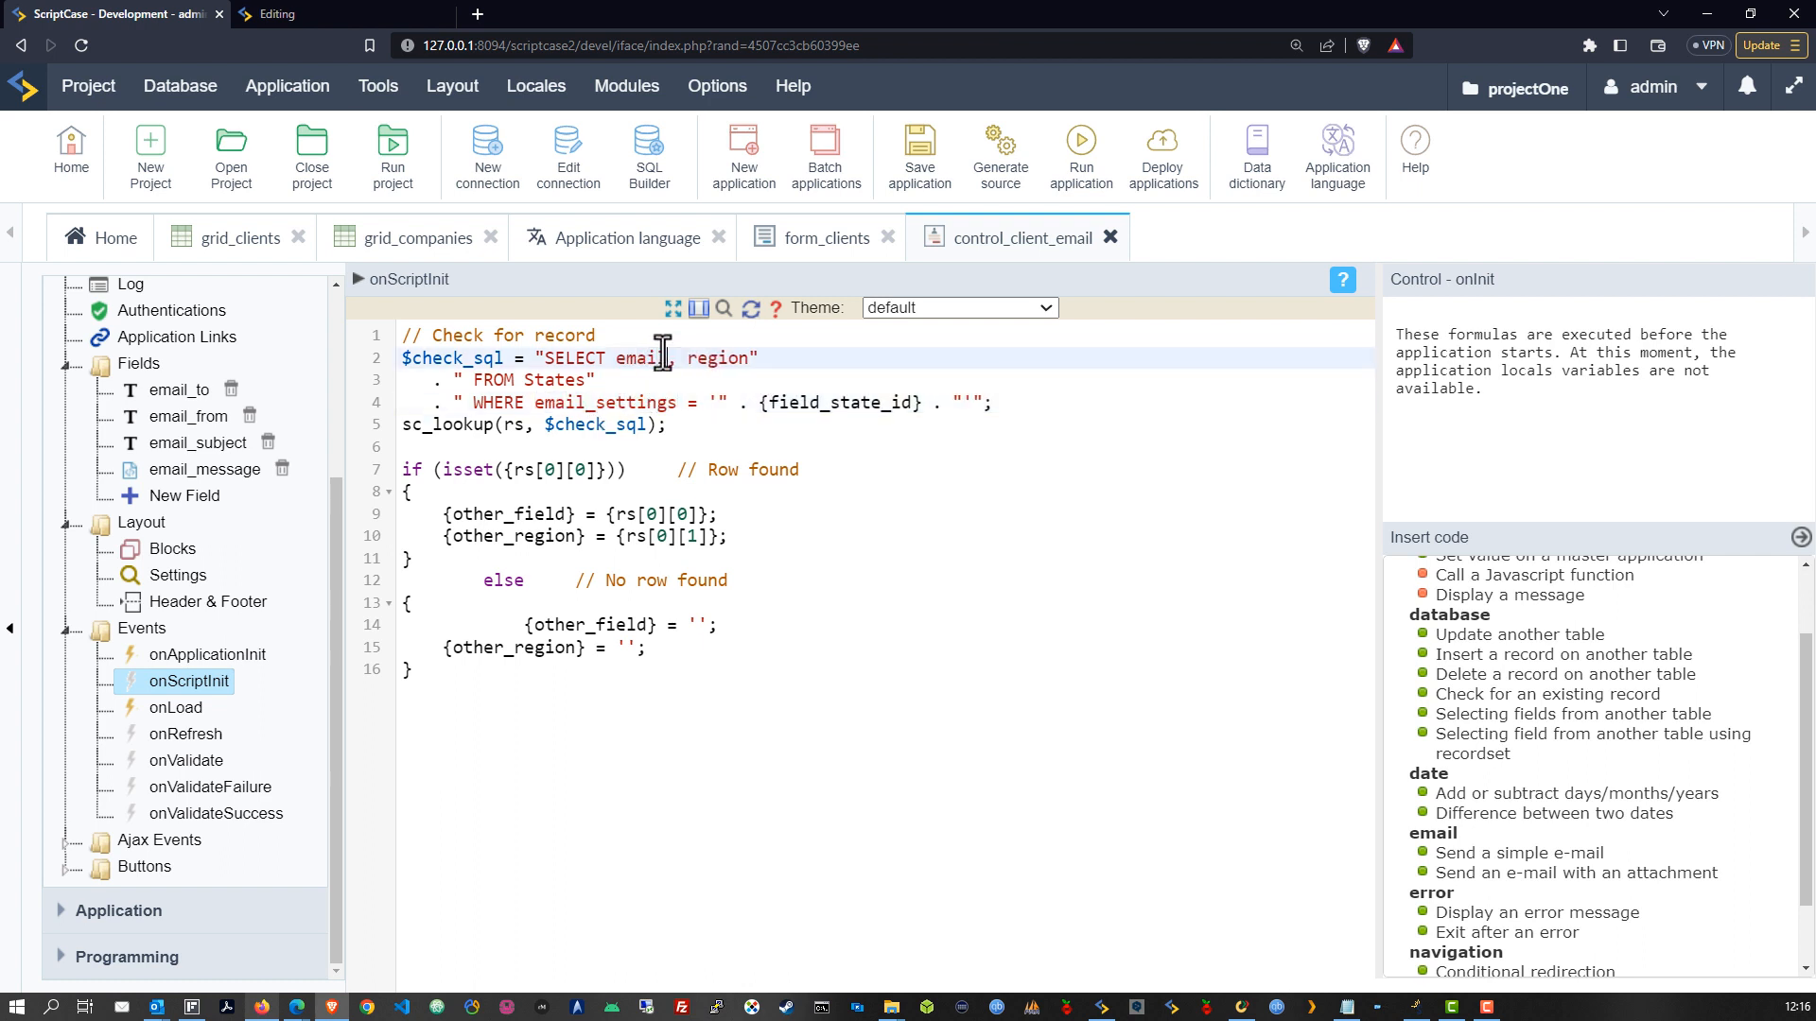
double_click(755, 358)
key(BackSpace)
double_click(613, 401)
key(ctrl+c)
double_click(571, 380)
key(ctrl+v)
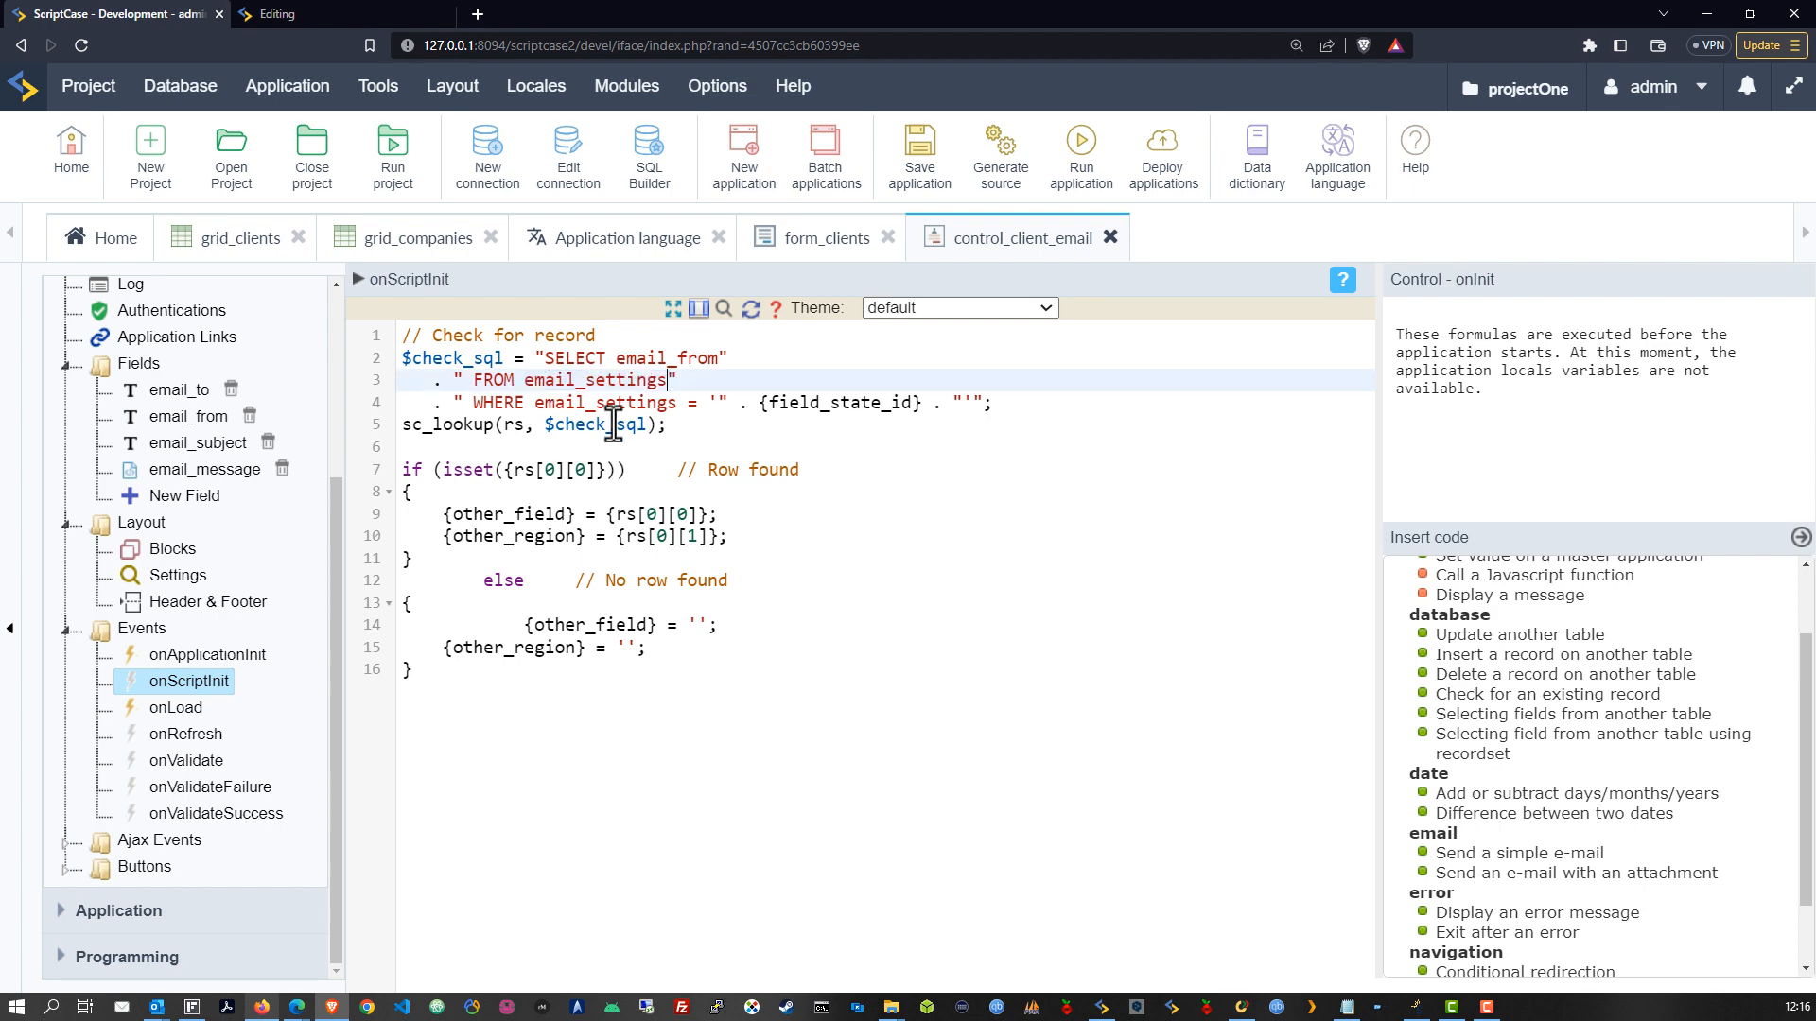
Change the query's WHERE condition to IDsett = '1', replacing the concatenated field reference with the fixed value
text(idsett)
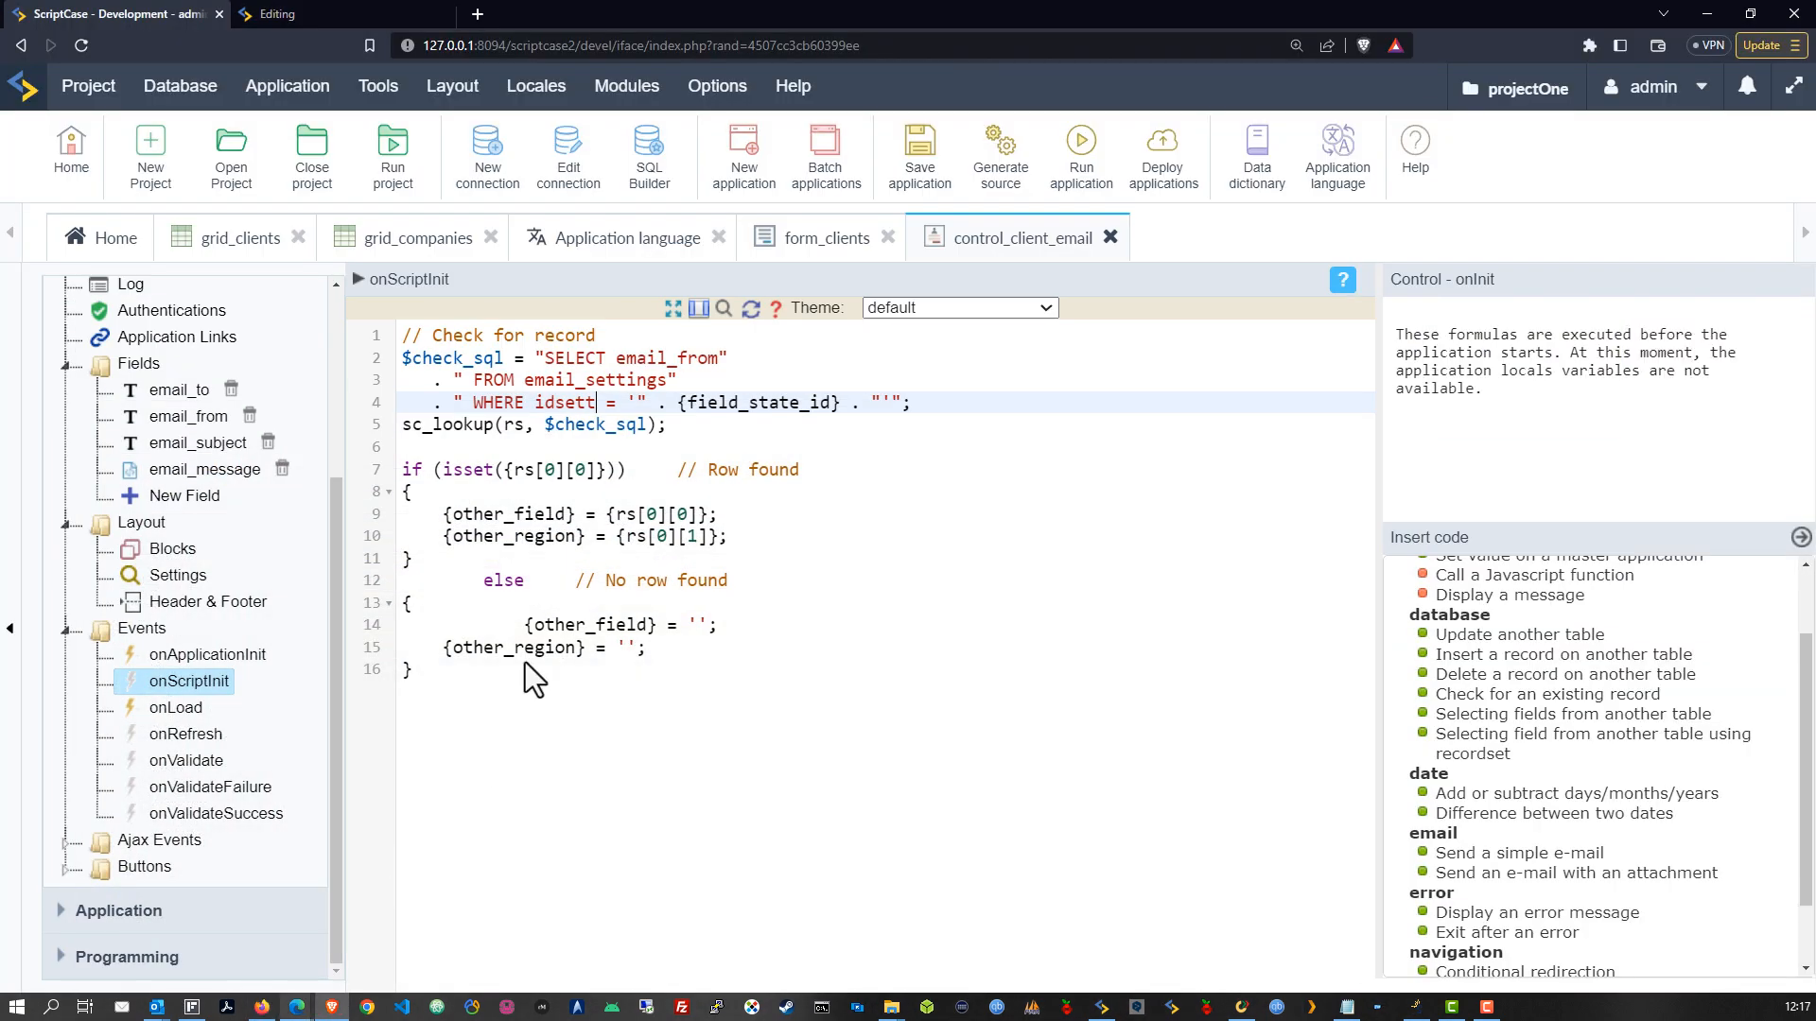
click(553, 423)
click(552, 407)
key(BackSpace)
key(BackSpace)
text(ID)
click(613, 469)
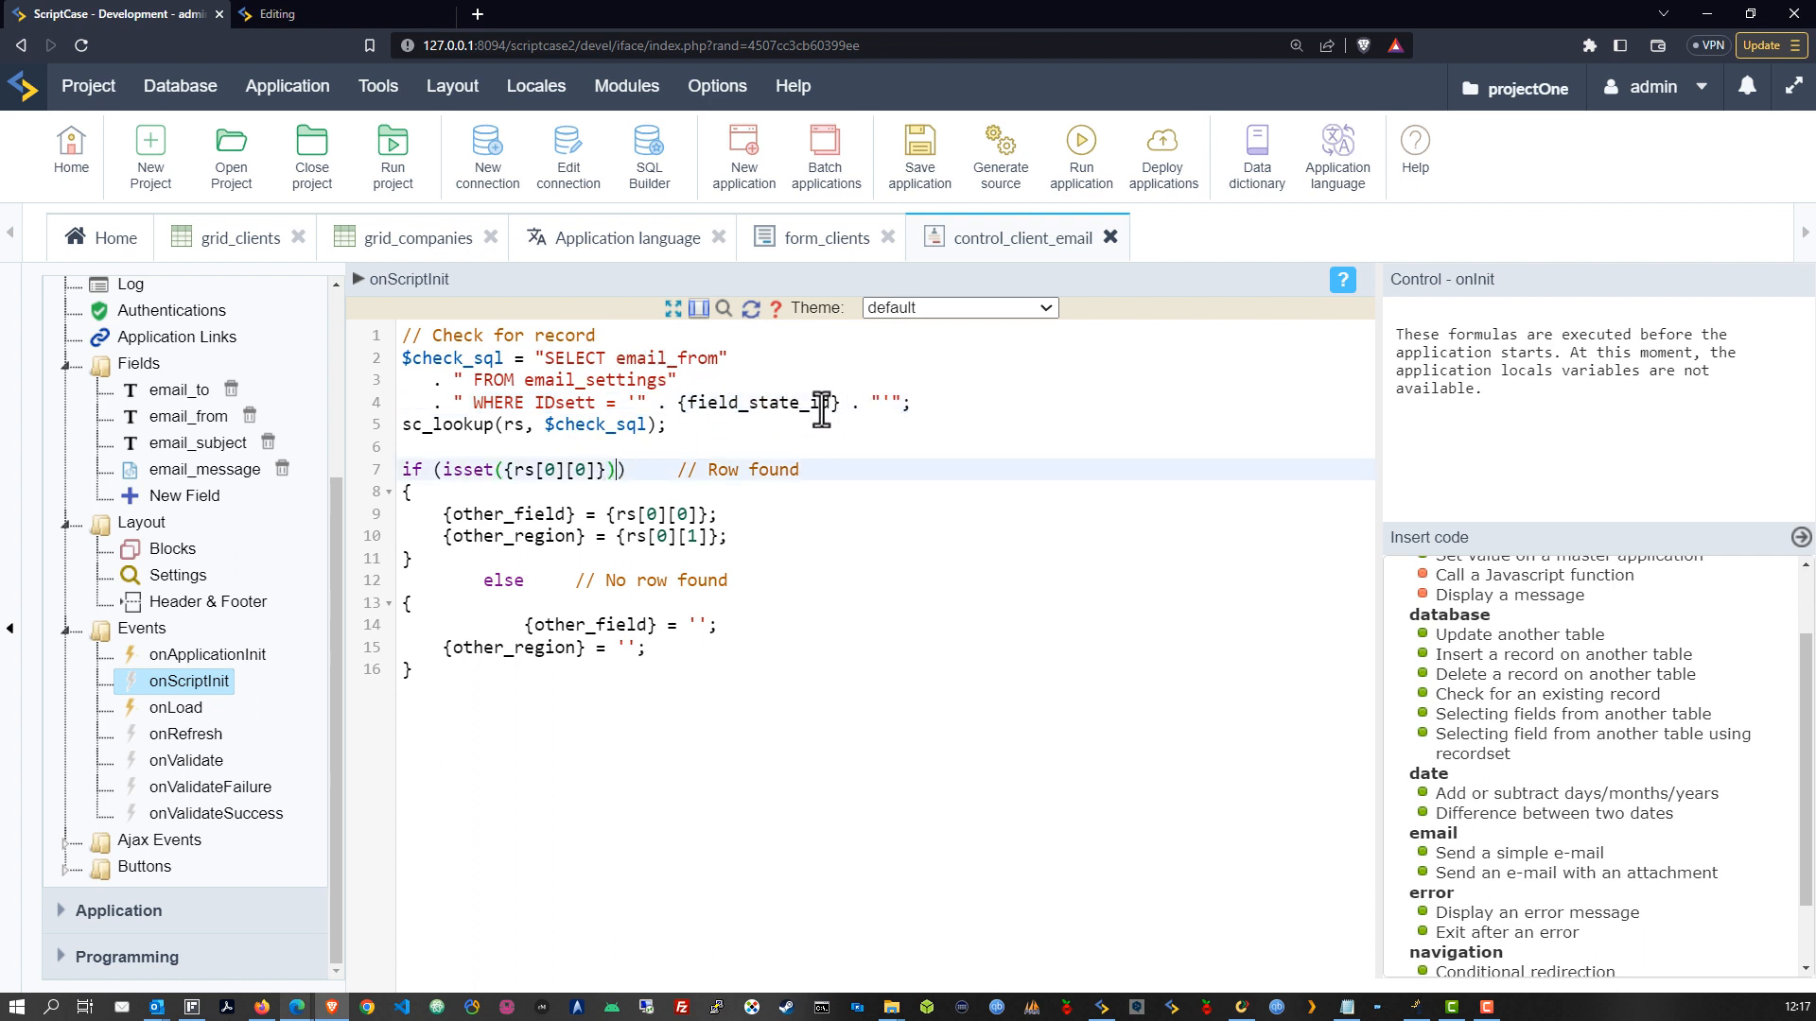
click(666, 403)
drag(637, 404, 875, 414)
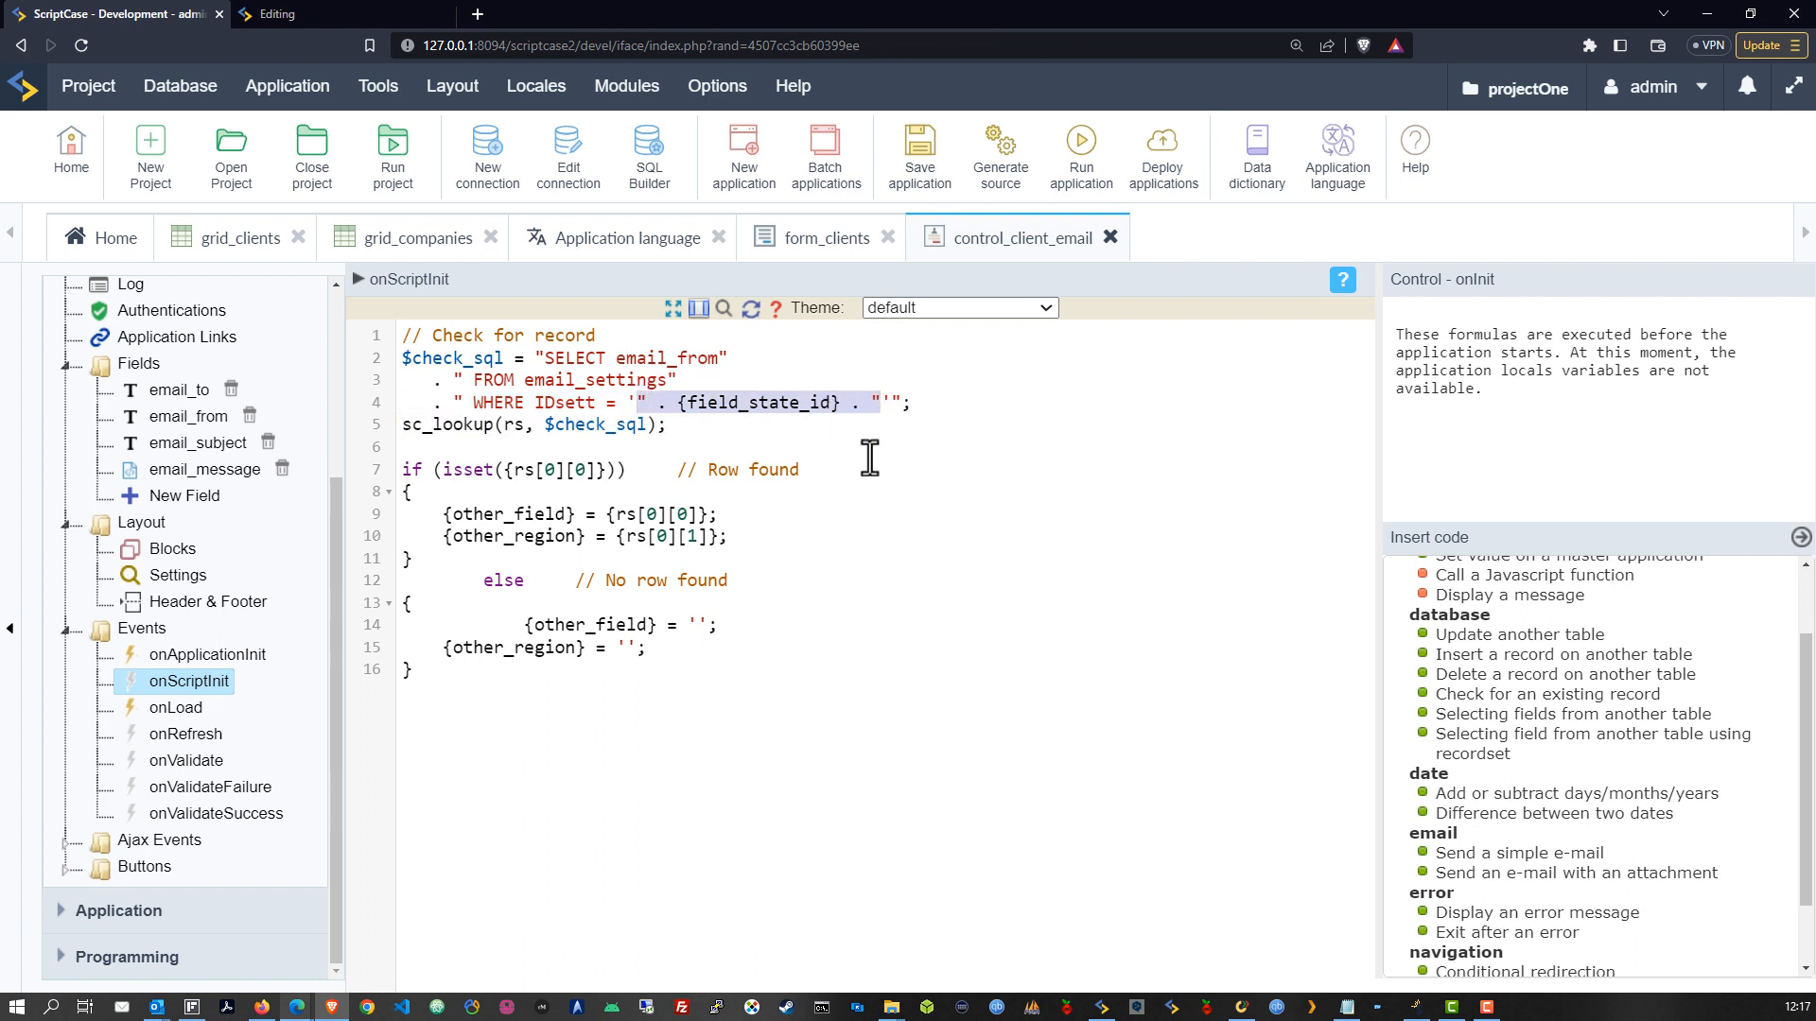
text(1)
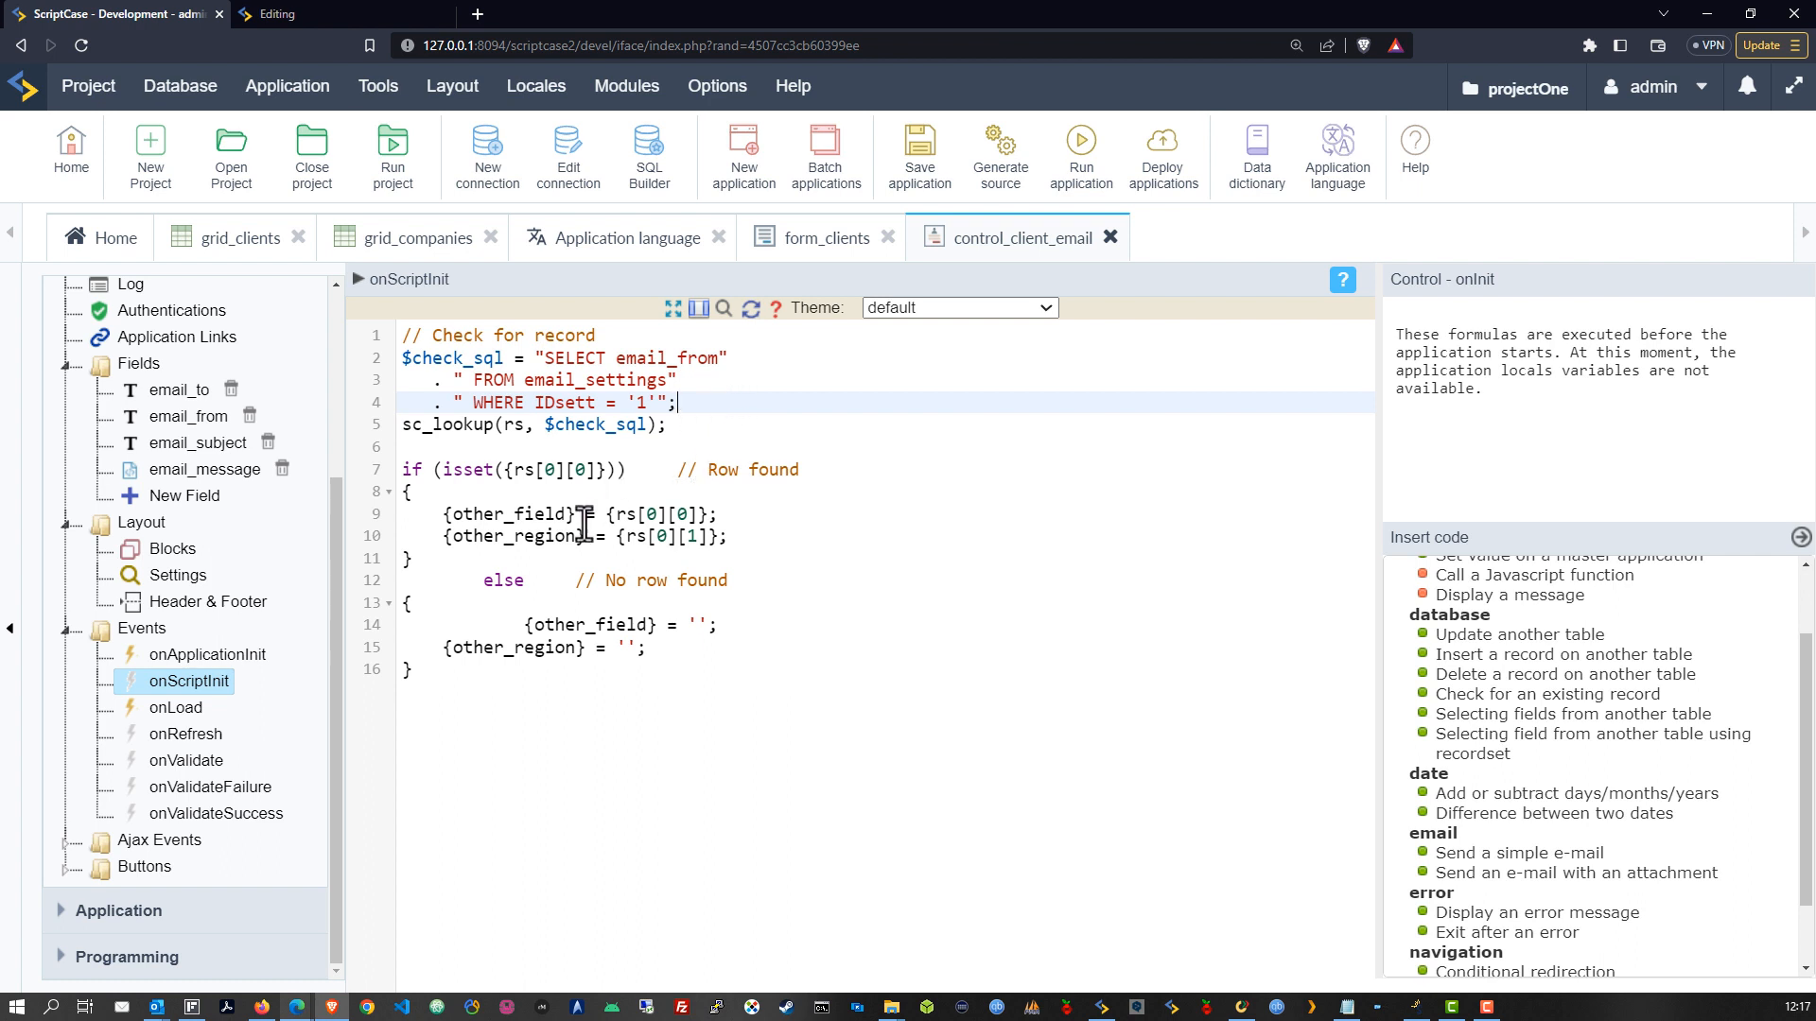
Assign the first lookup result to {email_from} instead of {other_field} in the row-found branch
drag(574, 516, 442, 516)
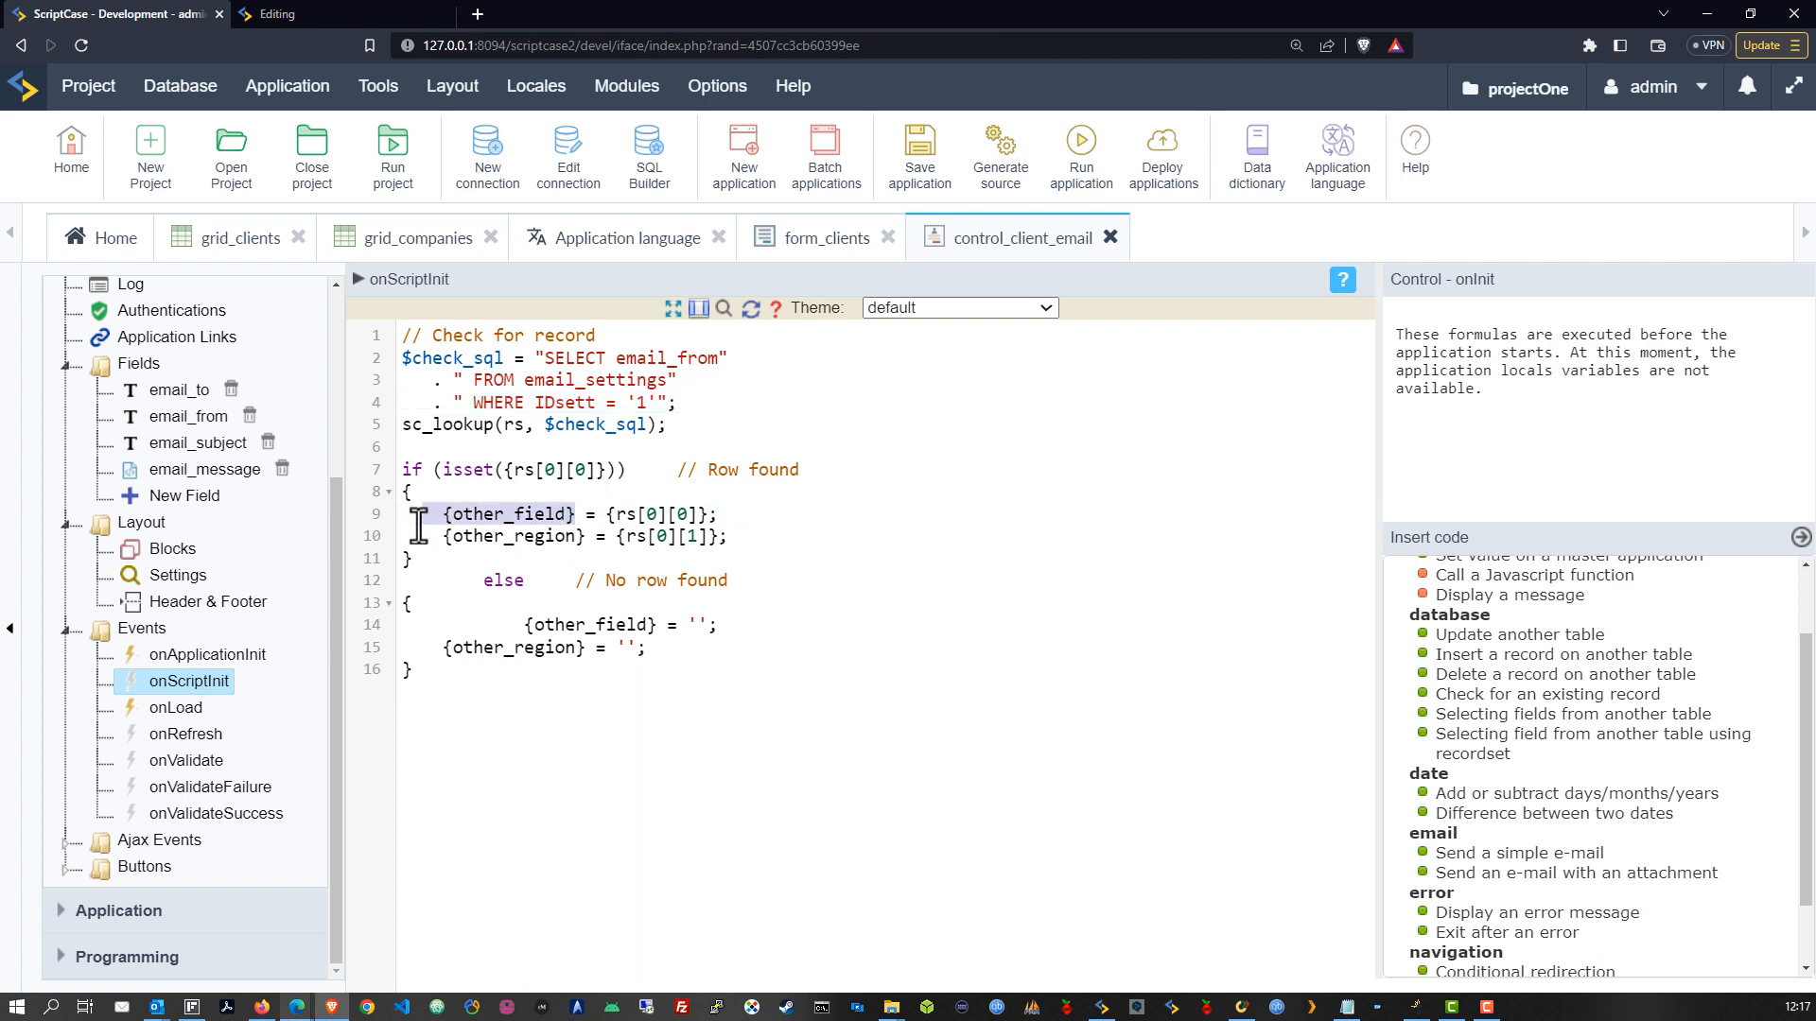
click(494, 515)
double_click(494, 515)
text(email)
text(_from)
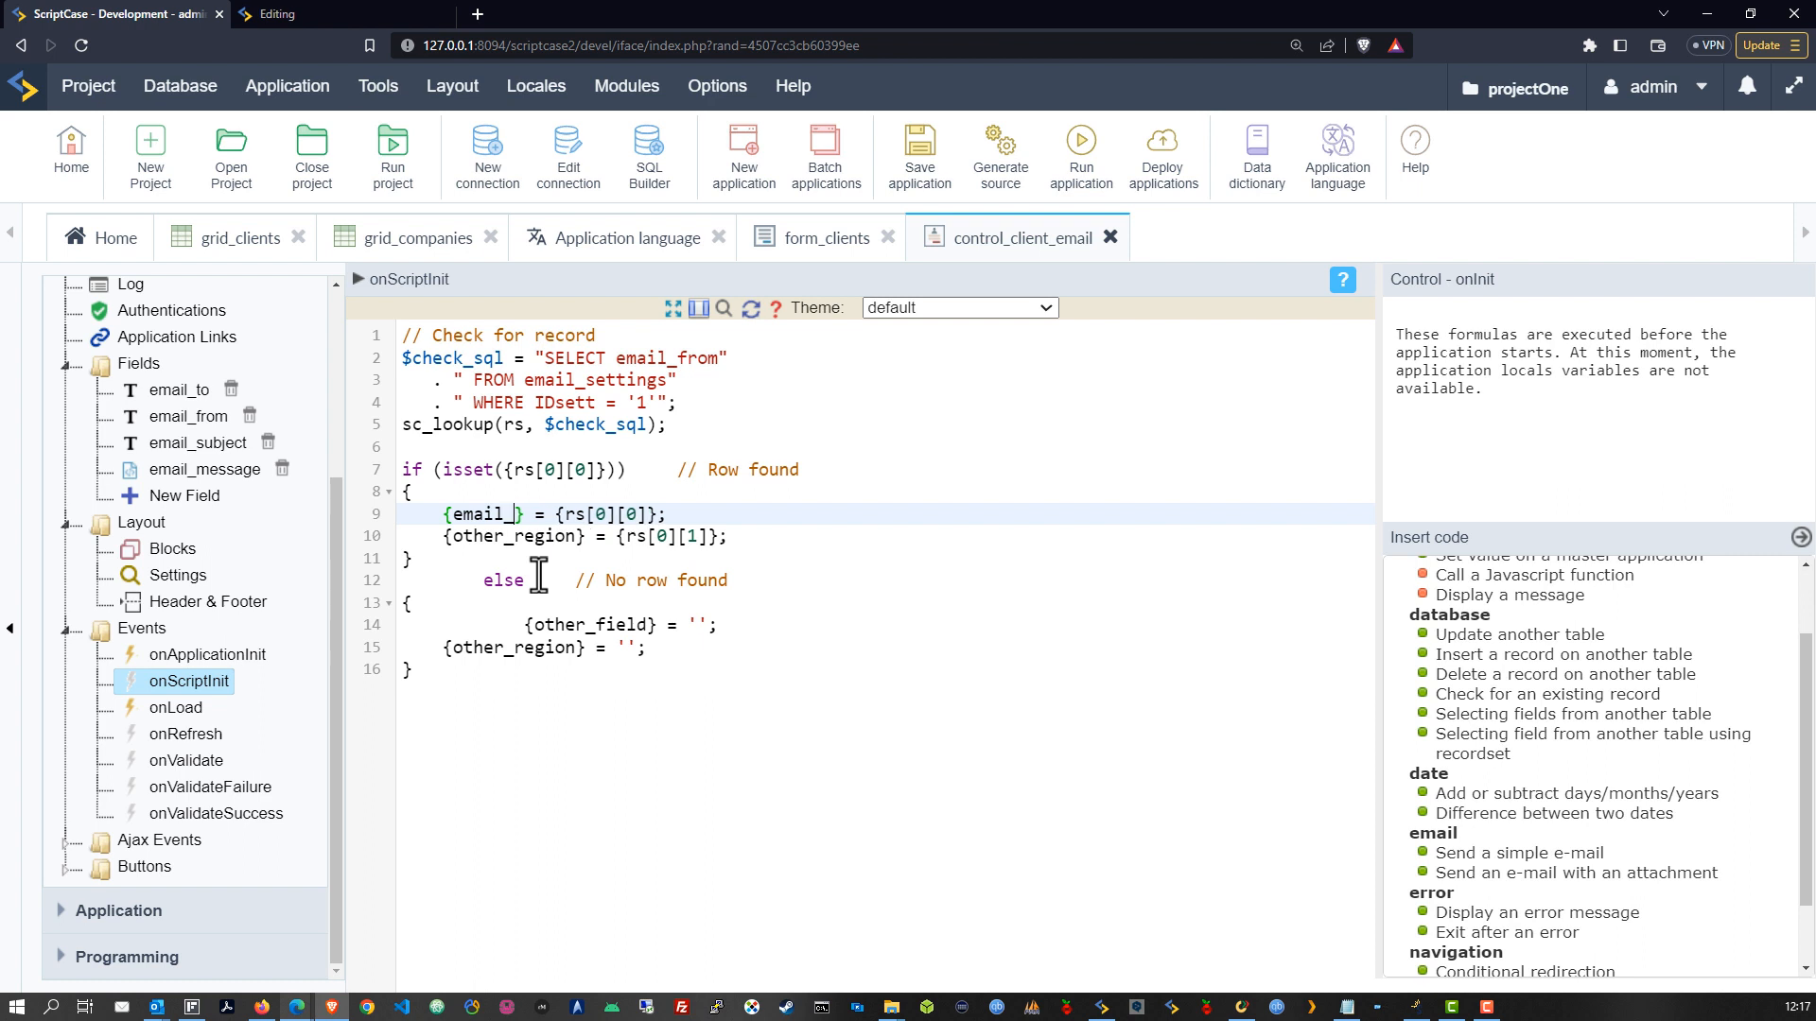
Delete the {other_region} line from the row-found branch and the {other_field} line from the else branch
drag(724, 536, 383, 534)
key(BackSpace)
key(BackSpace)
drag(728, 604, 389, 602)
key(BackSpace)
key(BackSpace)
Change the else branch's remaining assignment to {email_from} = 'ERORR'
double_click(492, 514)
key(ctrl+c)
double_click(513, 602)
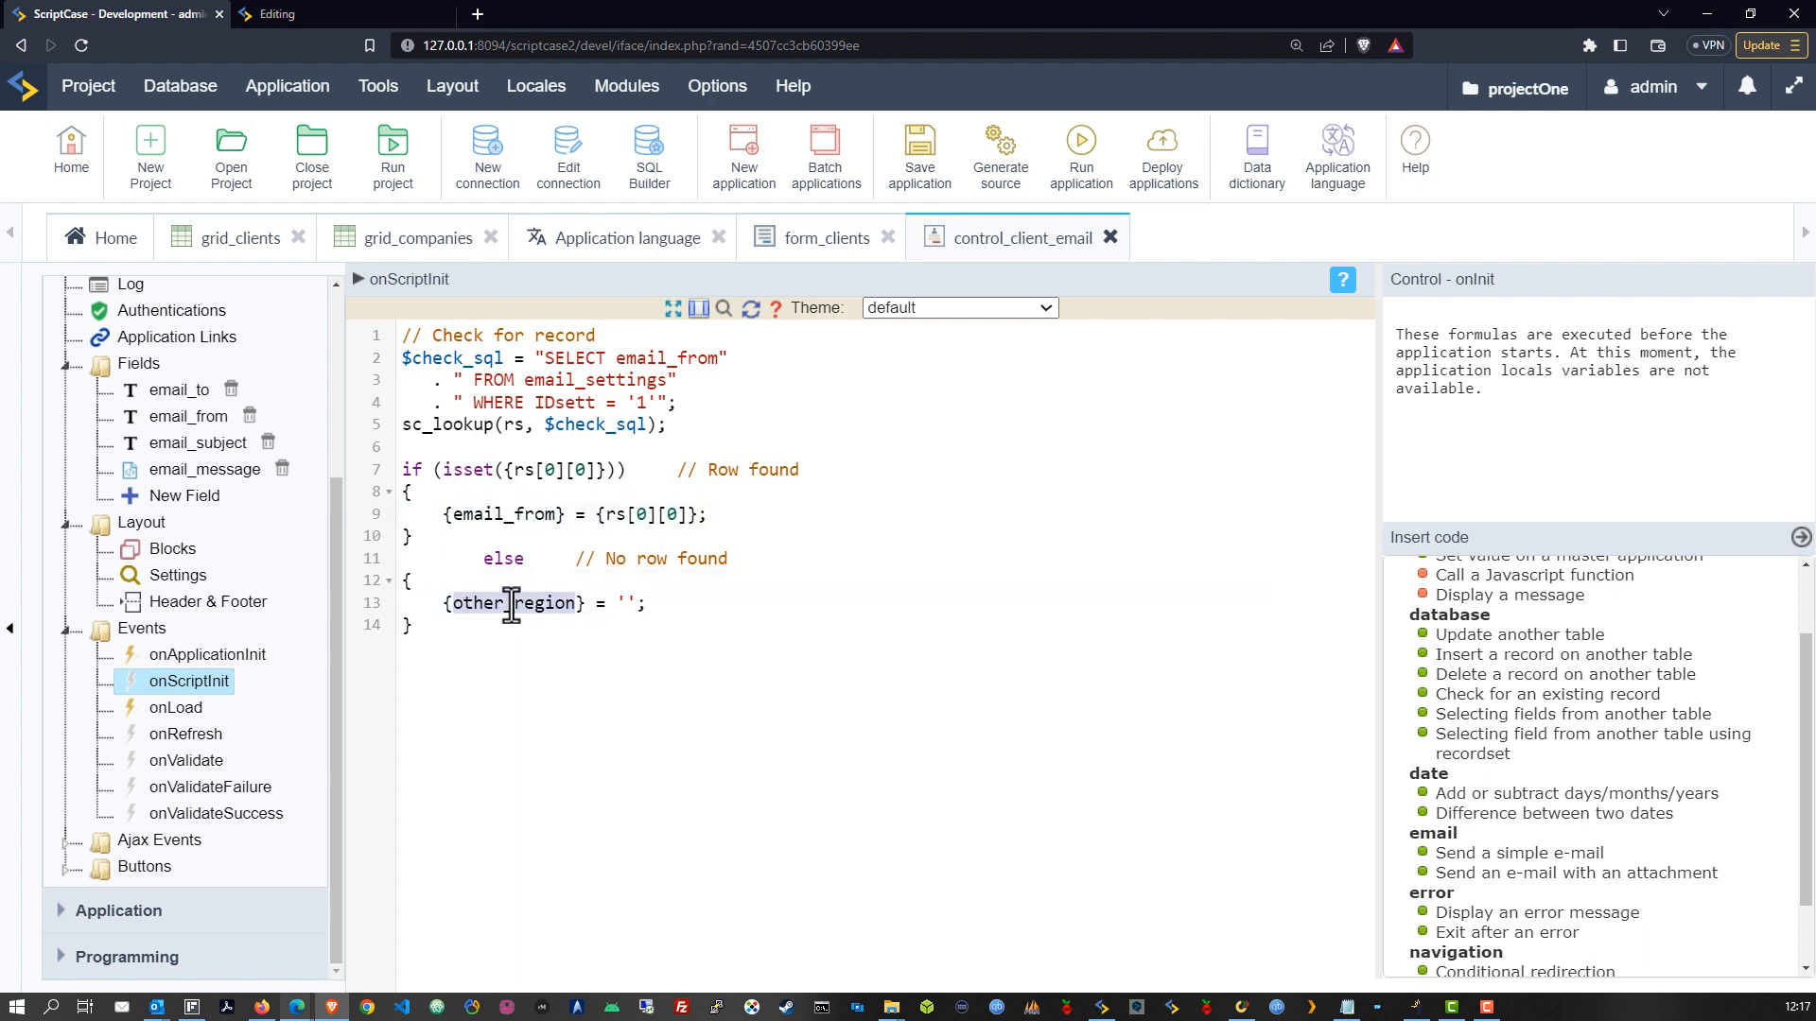
key(ctrl+v)
click(610, 604)
text(ERORR)
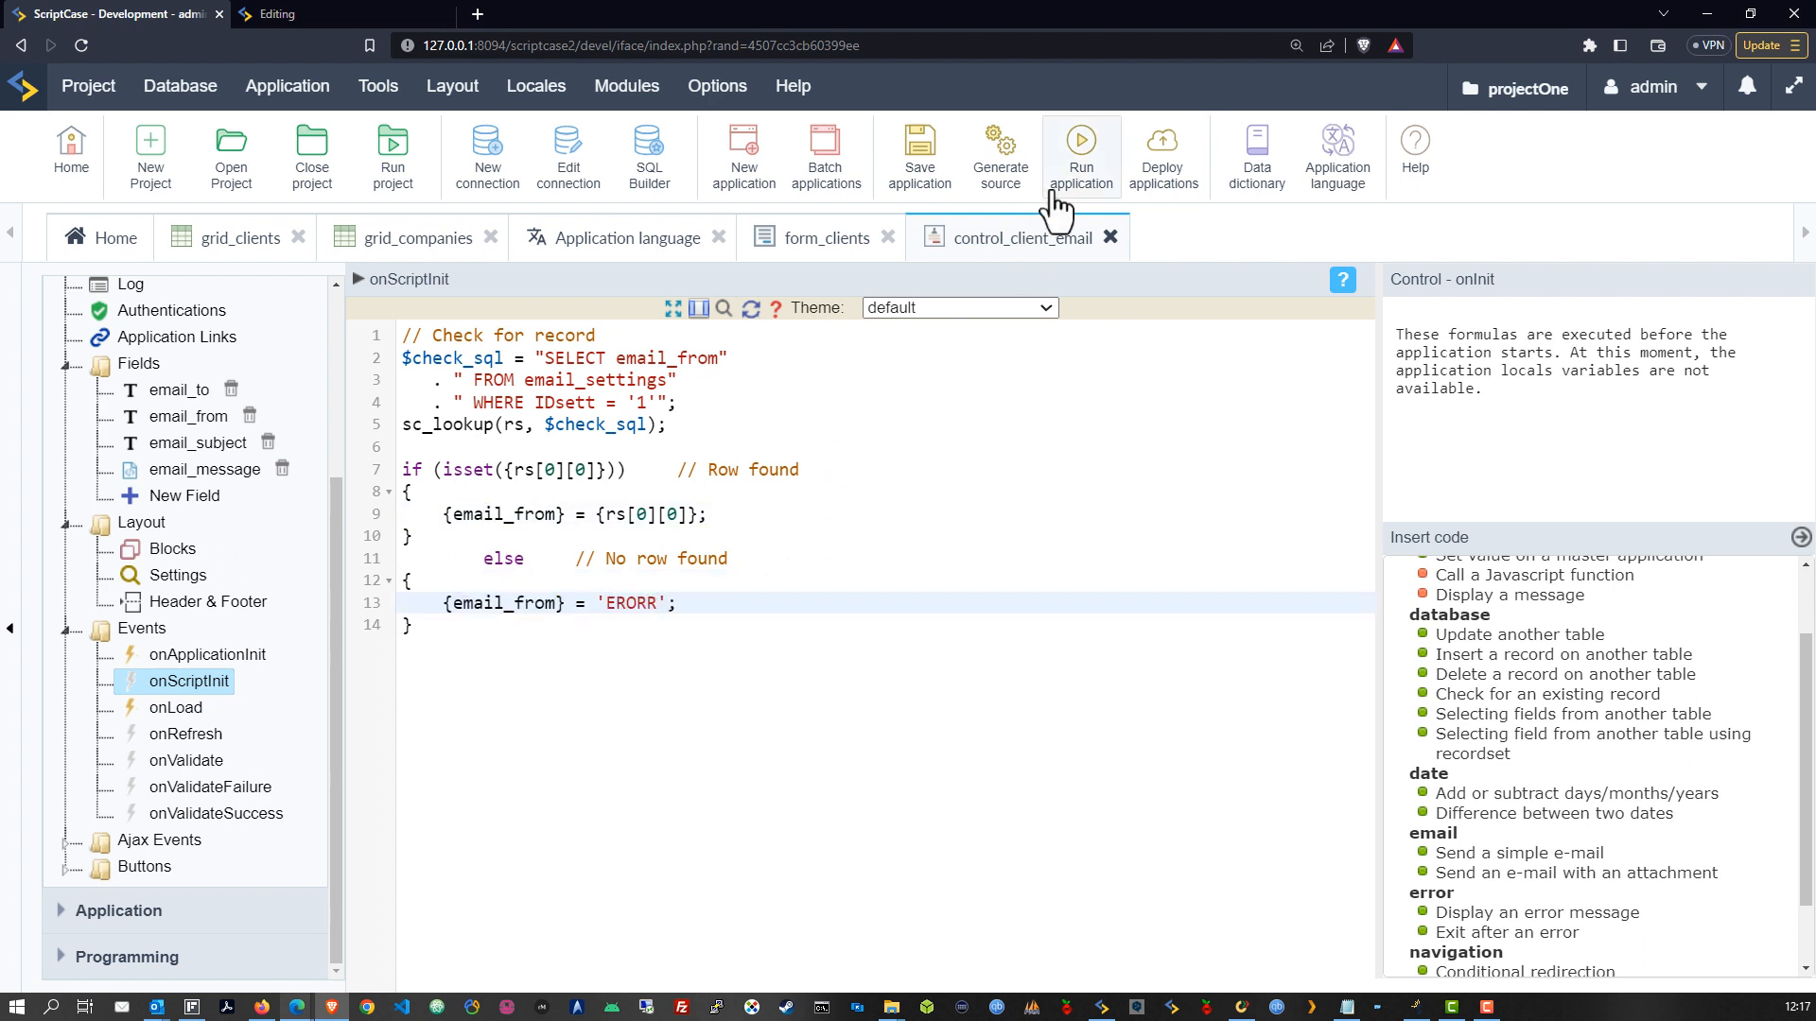
Run control_client_email, check the From field on the e-mail form, and return to the development tab
click(1079, 175)
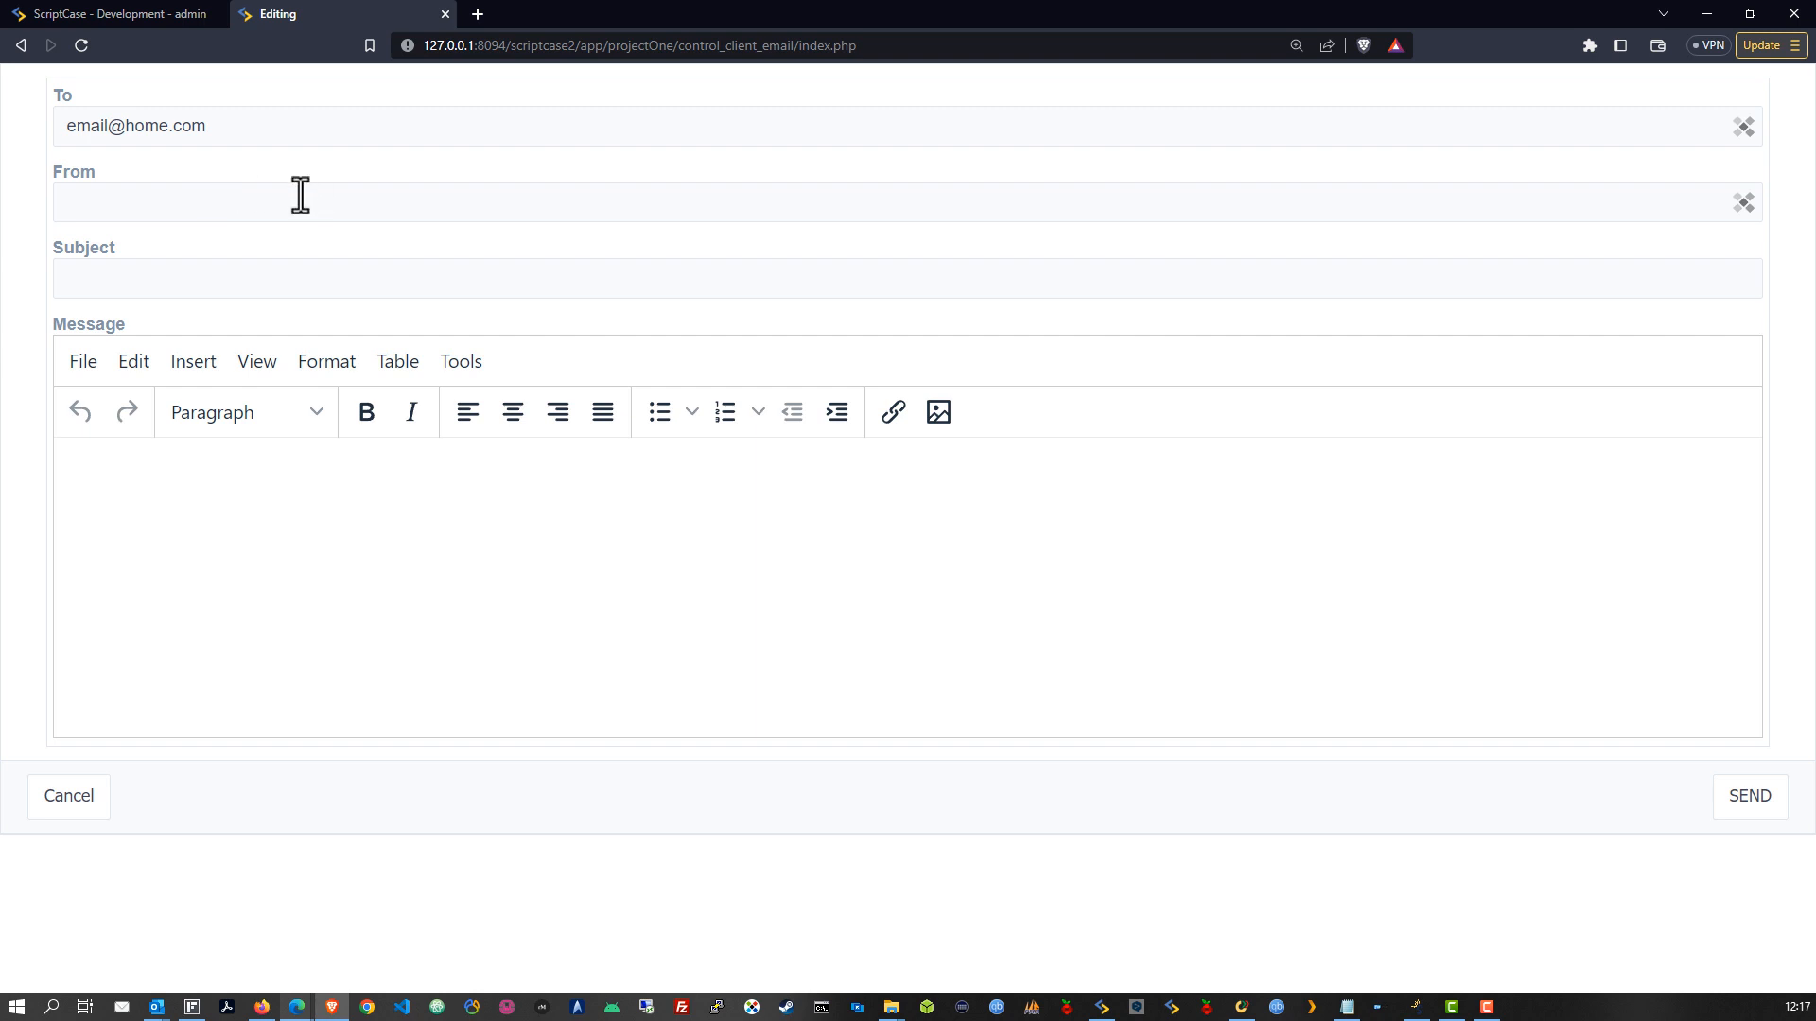
click(299, 194)
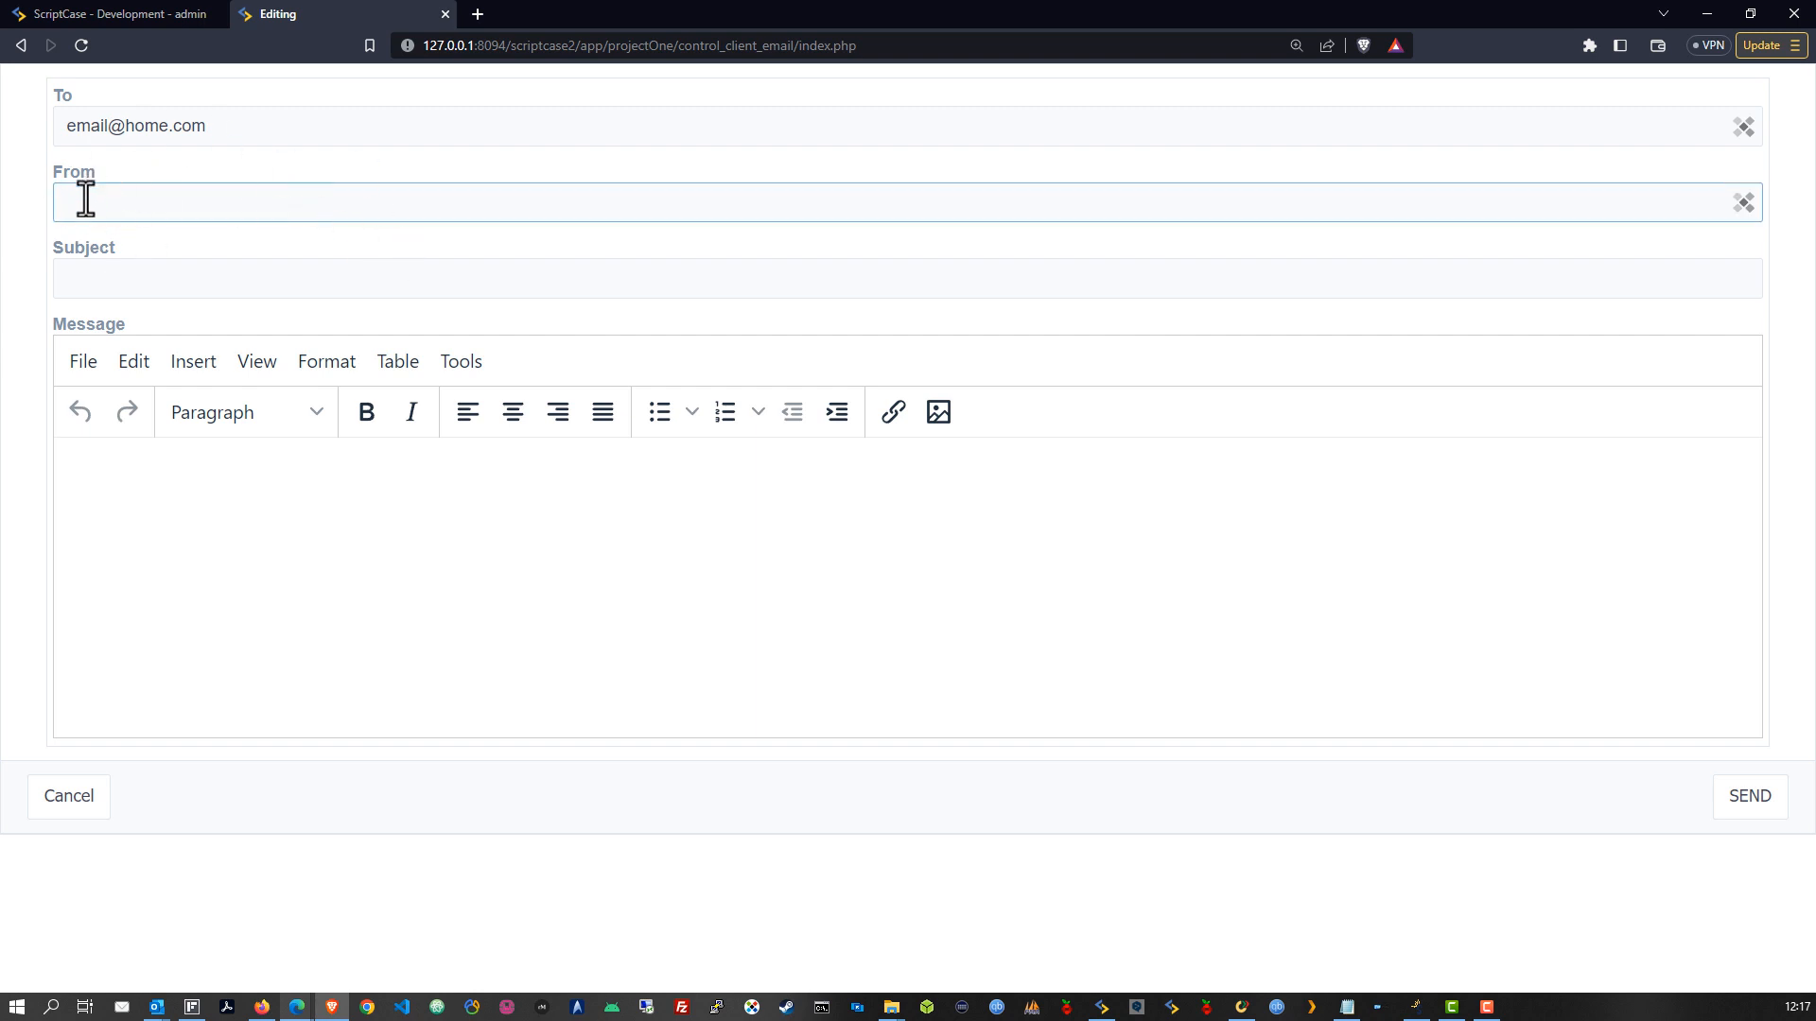
click(138, 15)
click(534, 536)
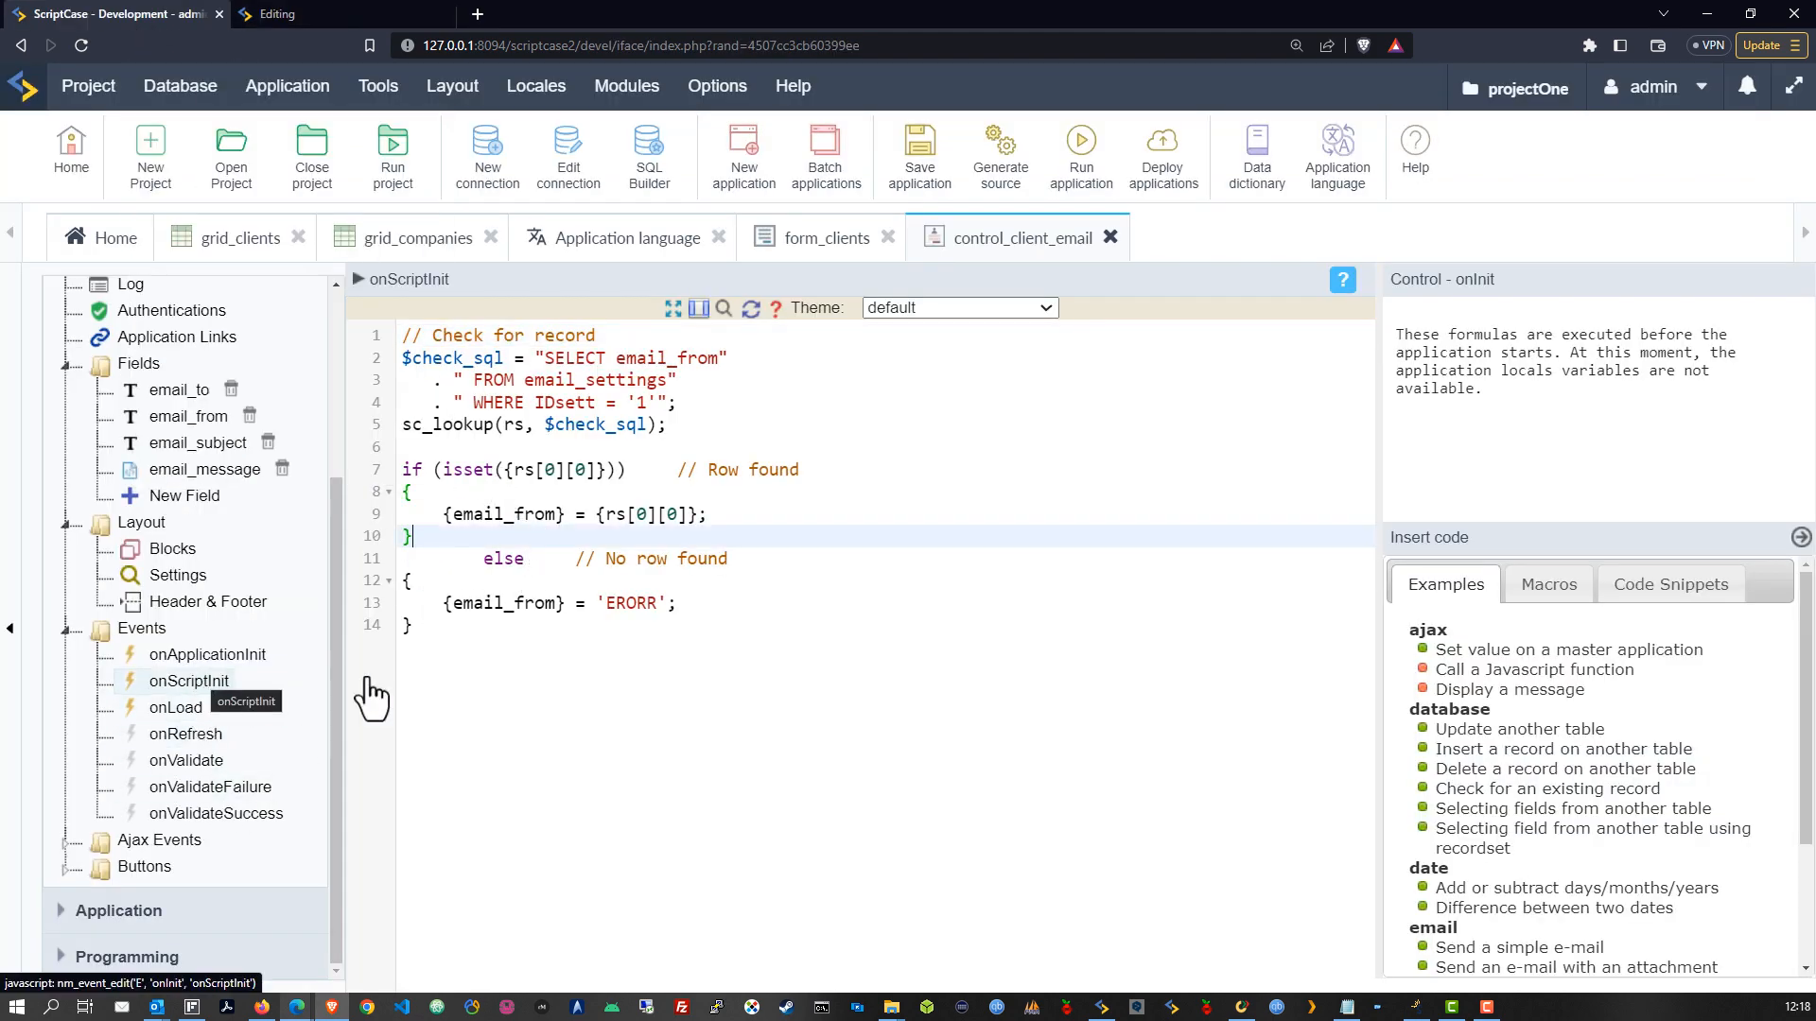
click(512, 515)
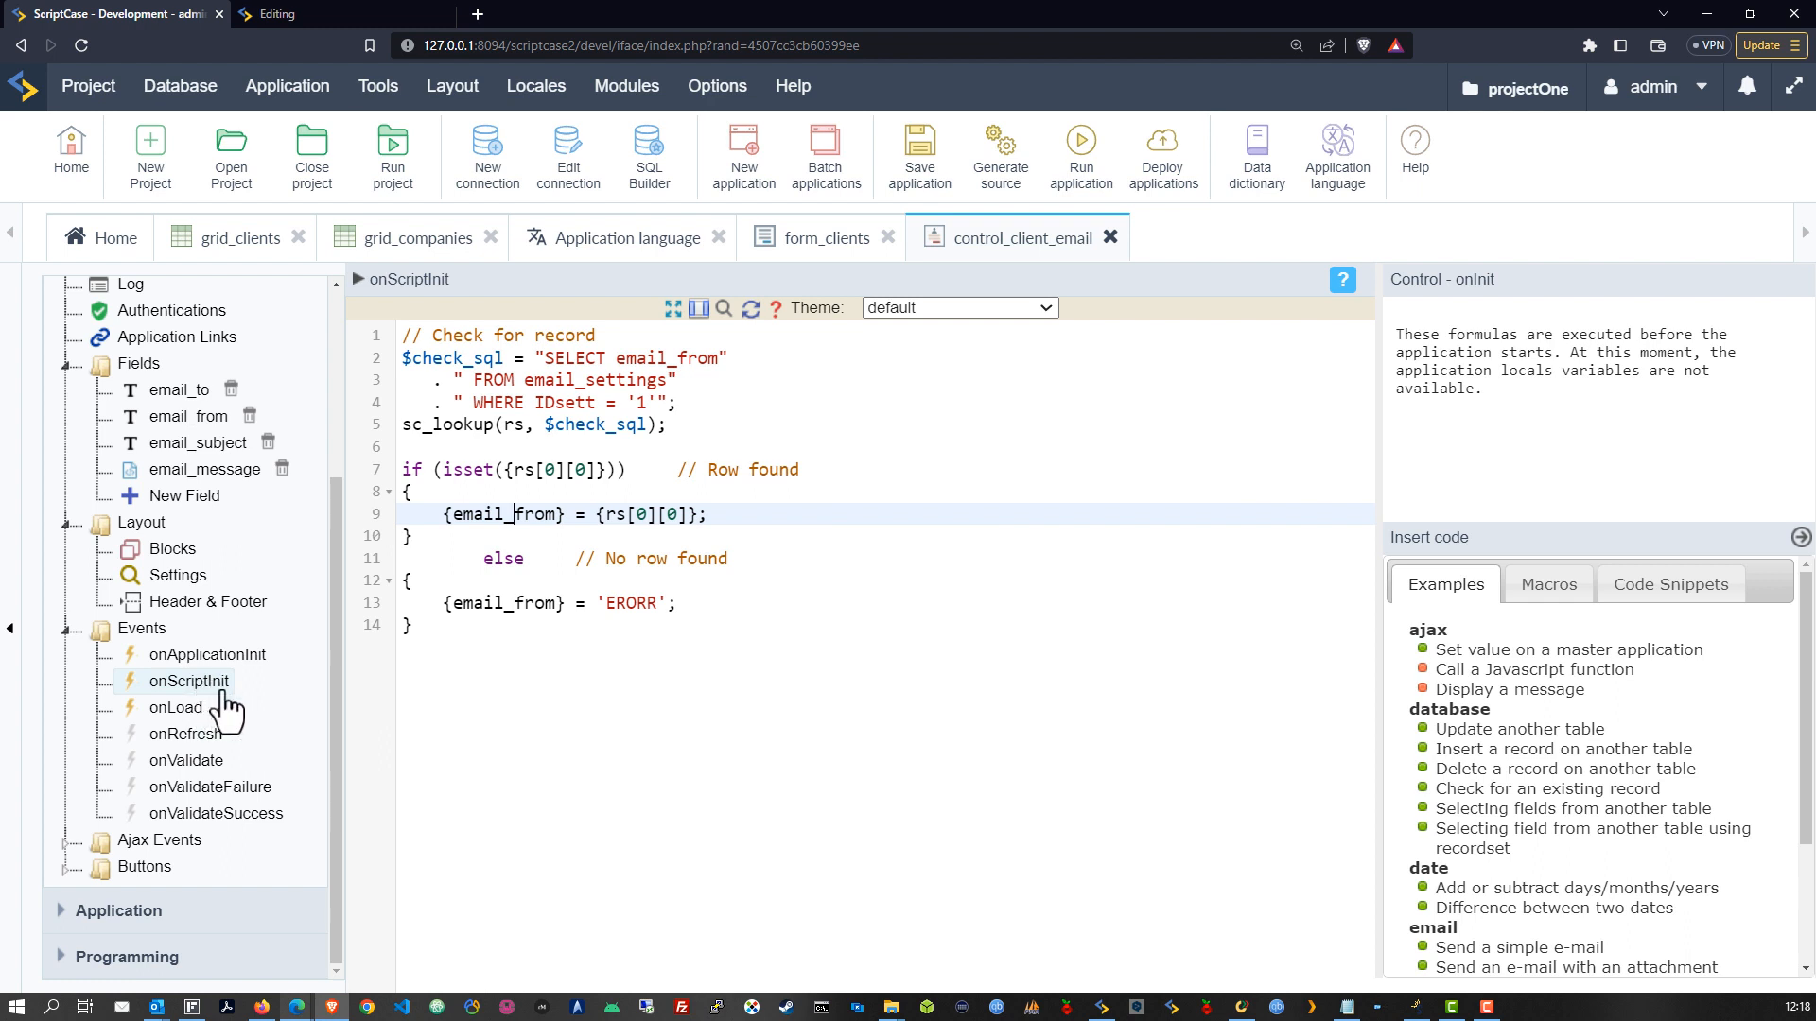
click(455, 633)
drag(455, 633, 401, 334)
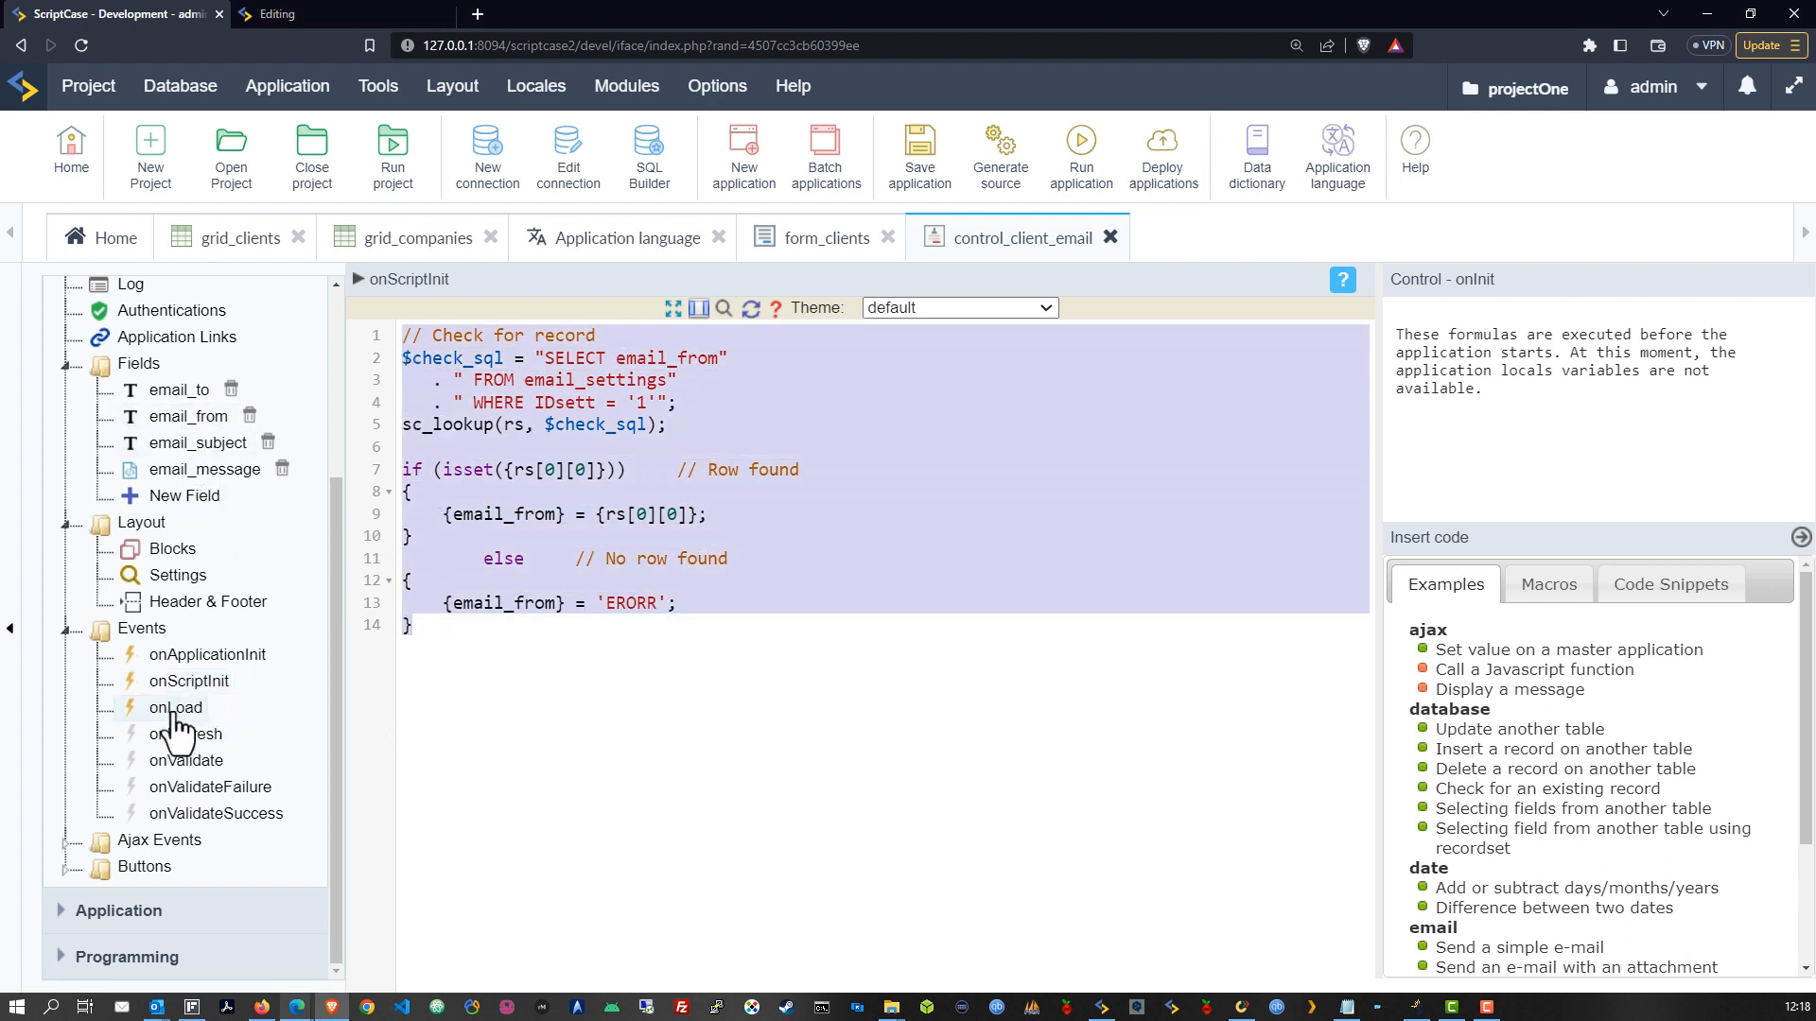
click(568, 572)
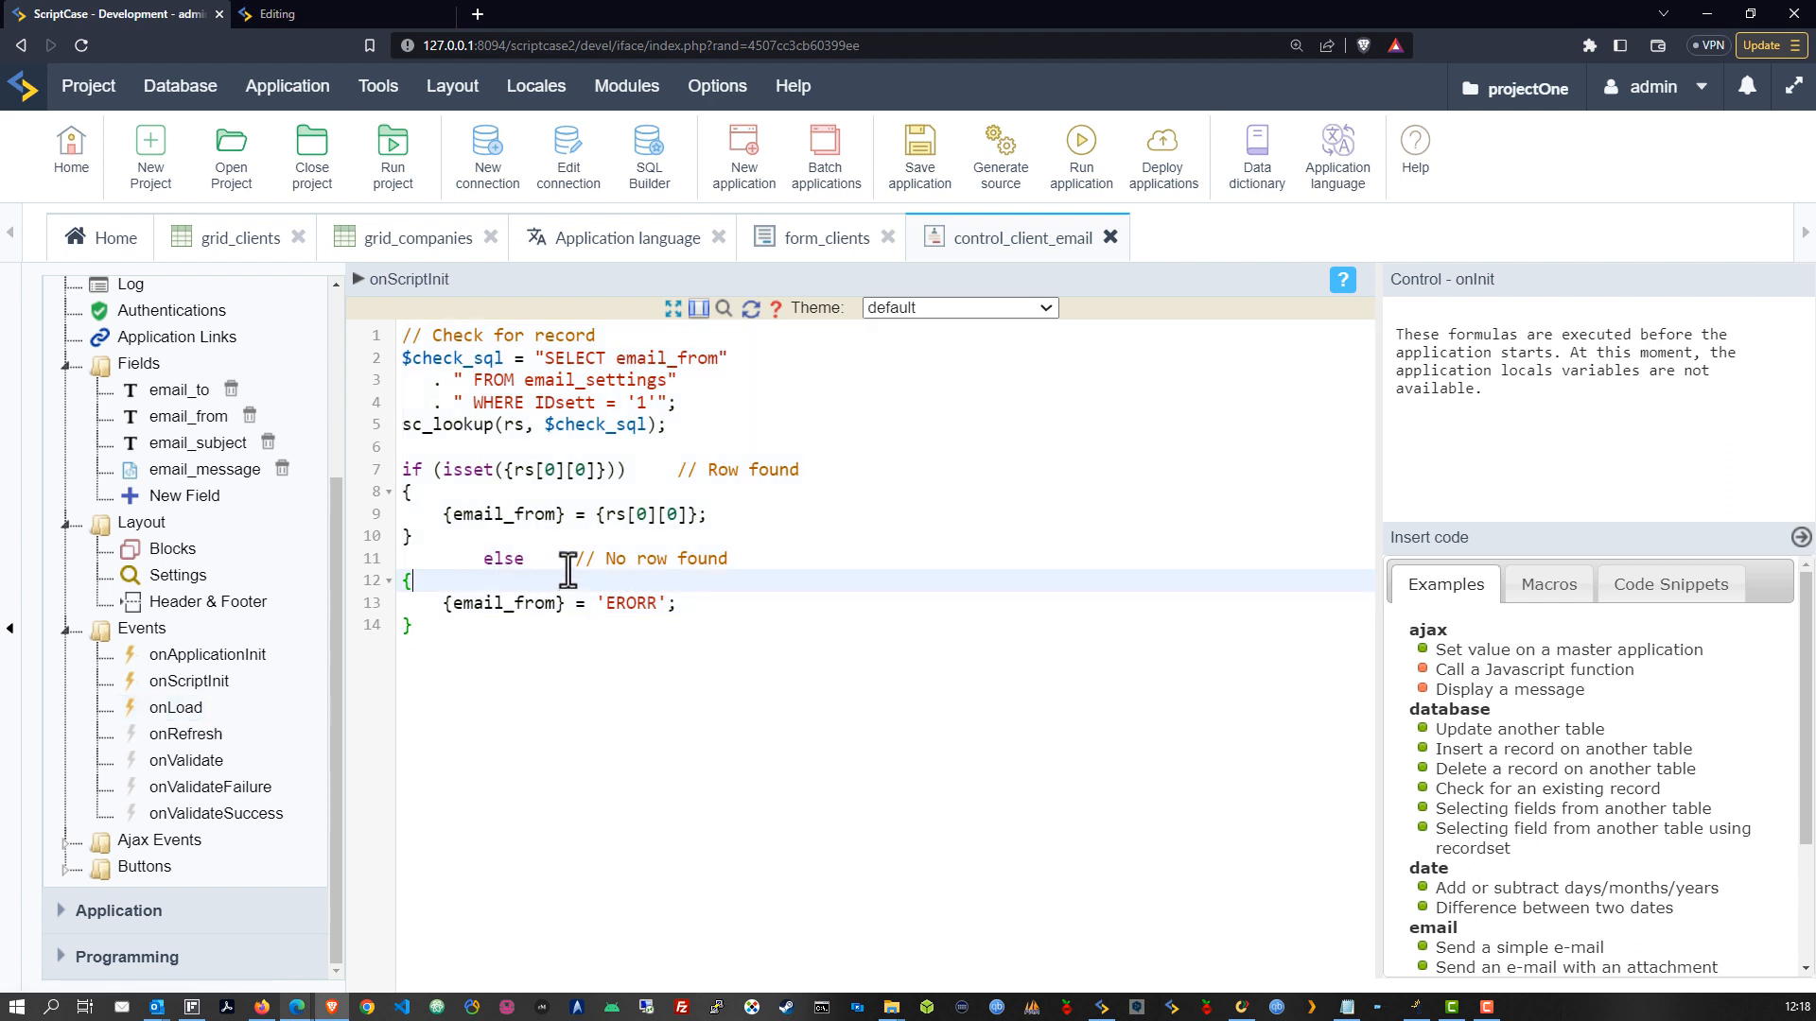
Replace {email_from} with the global variable [email_from] in the row-found branch of the onScriptInit code
click(562, 518)
drag(561, 518, 443, 515)
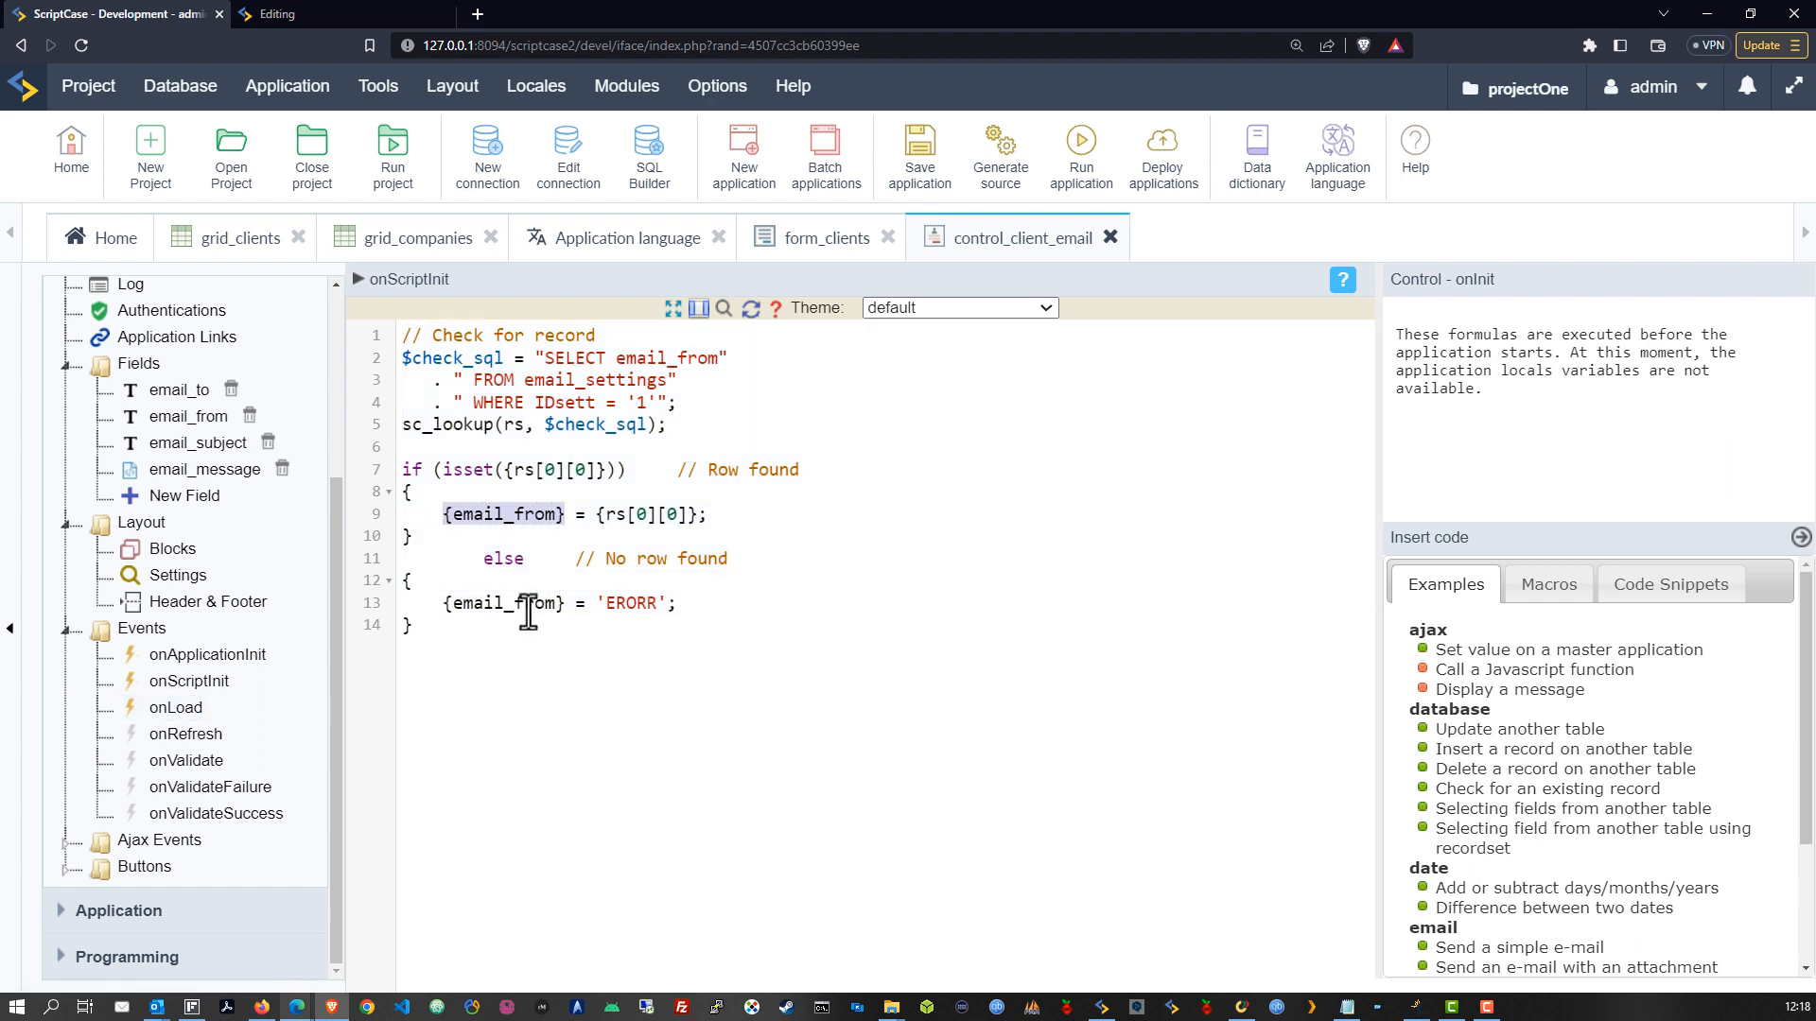
text([)
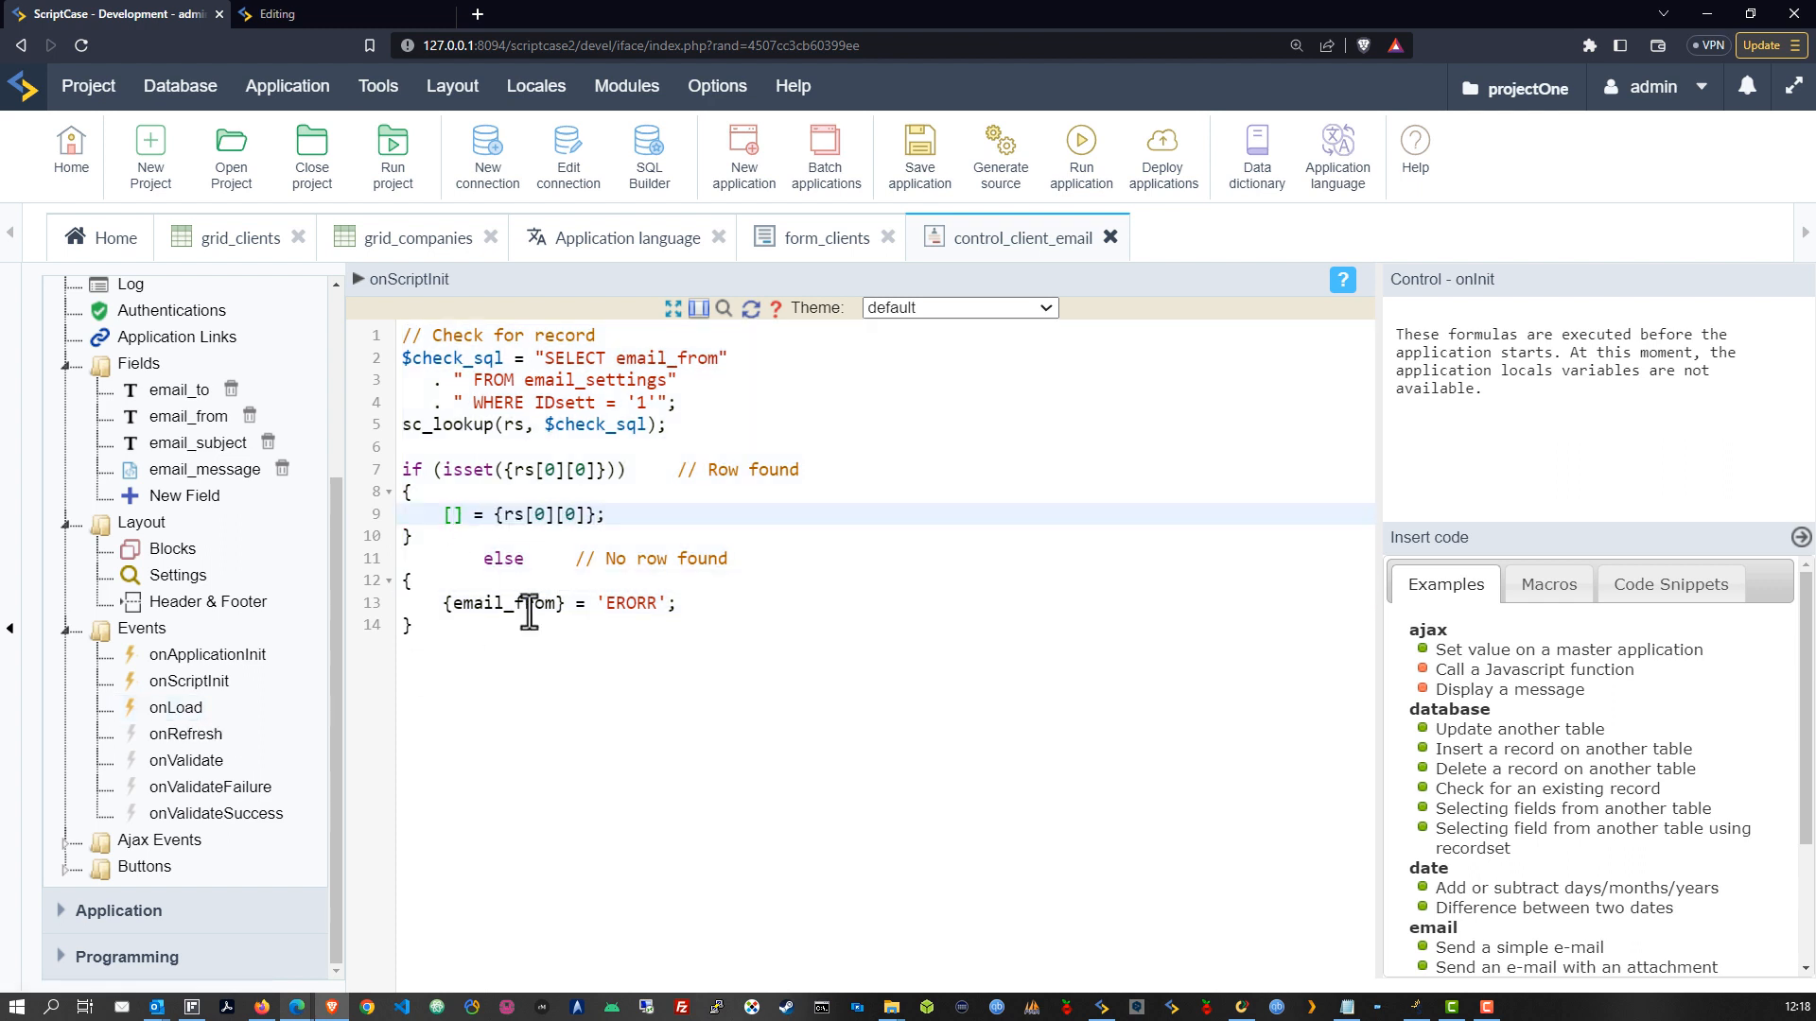
double_click(530, 610)
key(ctrl+c)
double_click(451, 520)
key(ctrl+v)
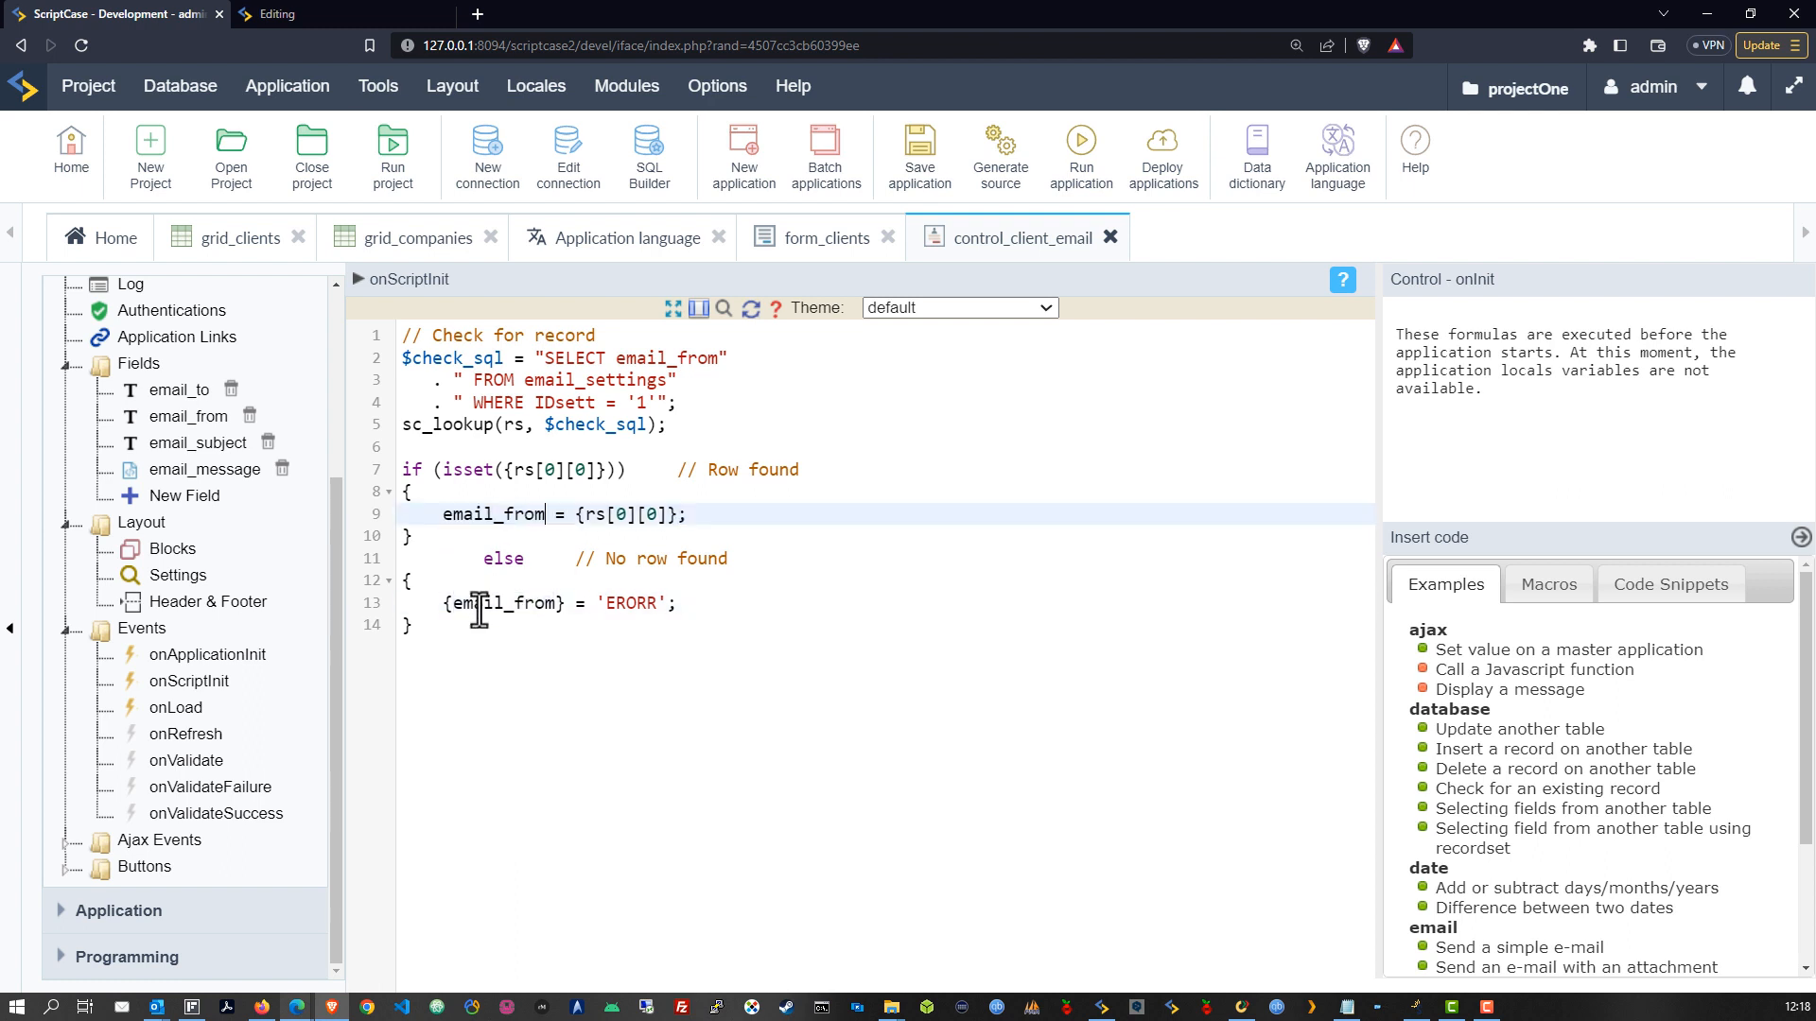
click(442, 516)
text([0)
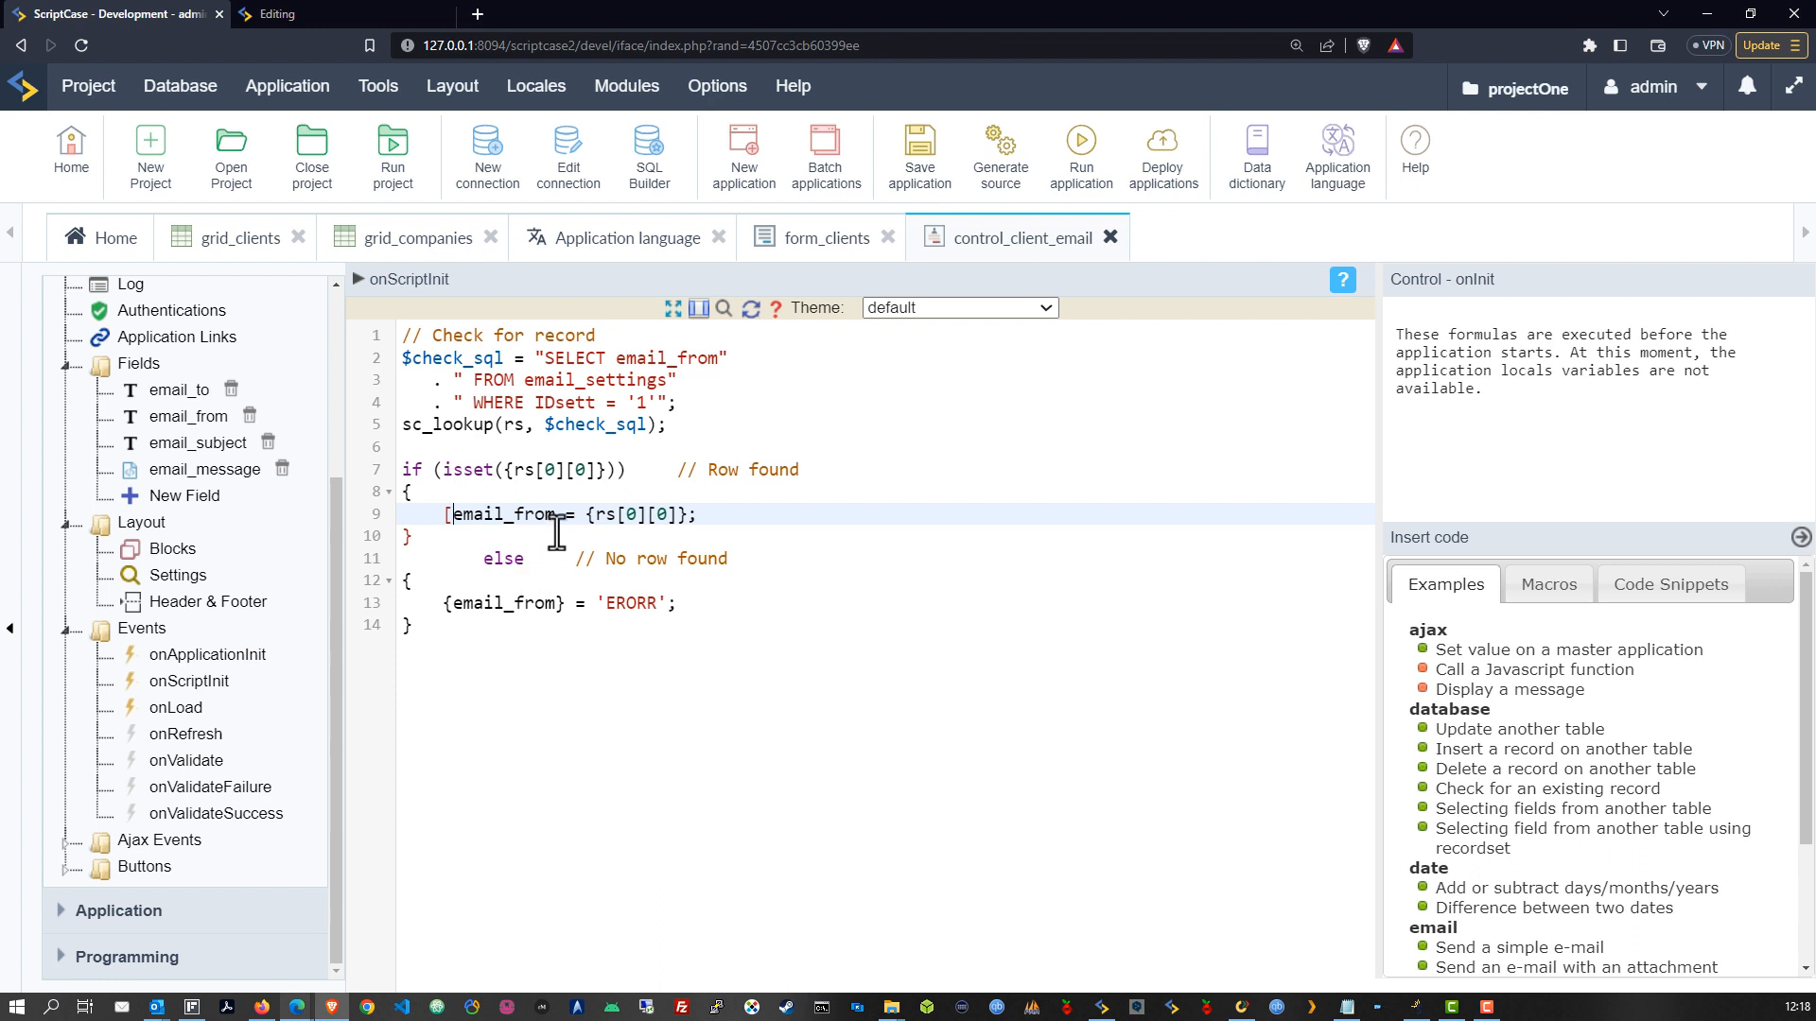
text(])
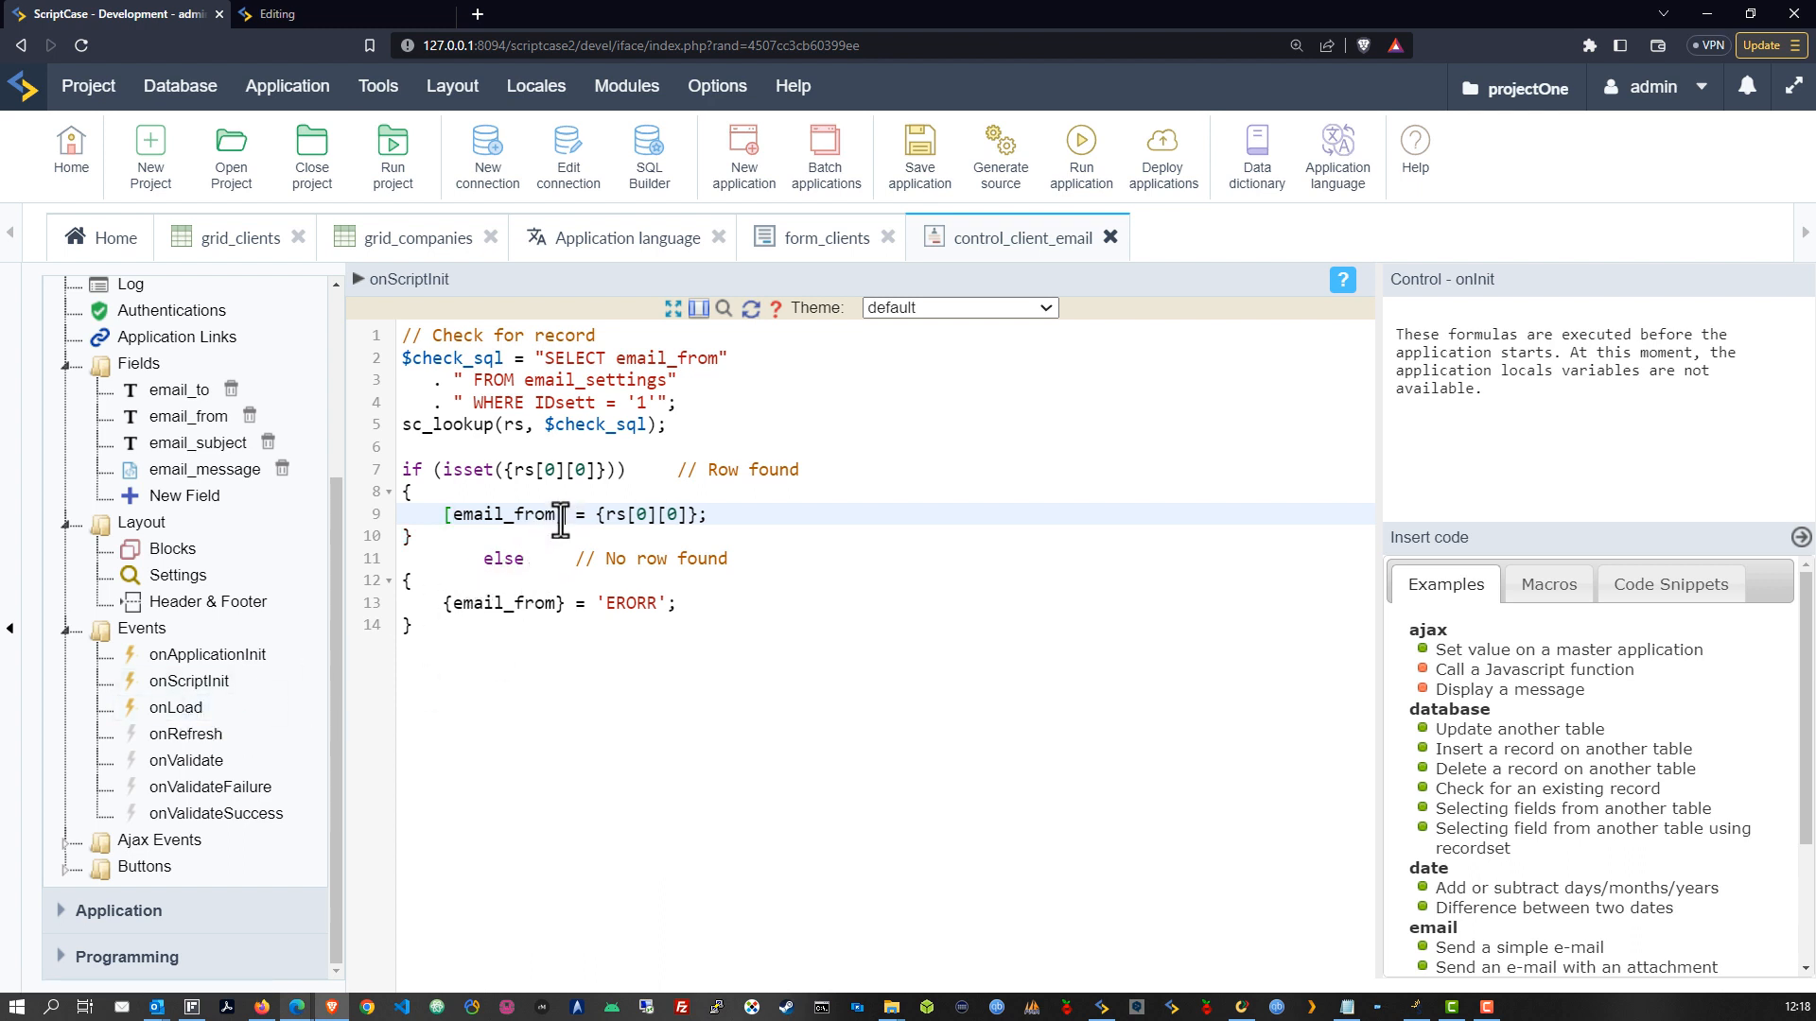
drag(565, 514, 435, 517)
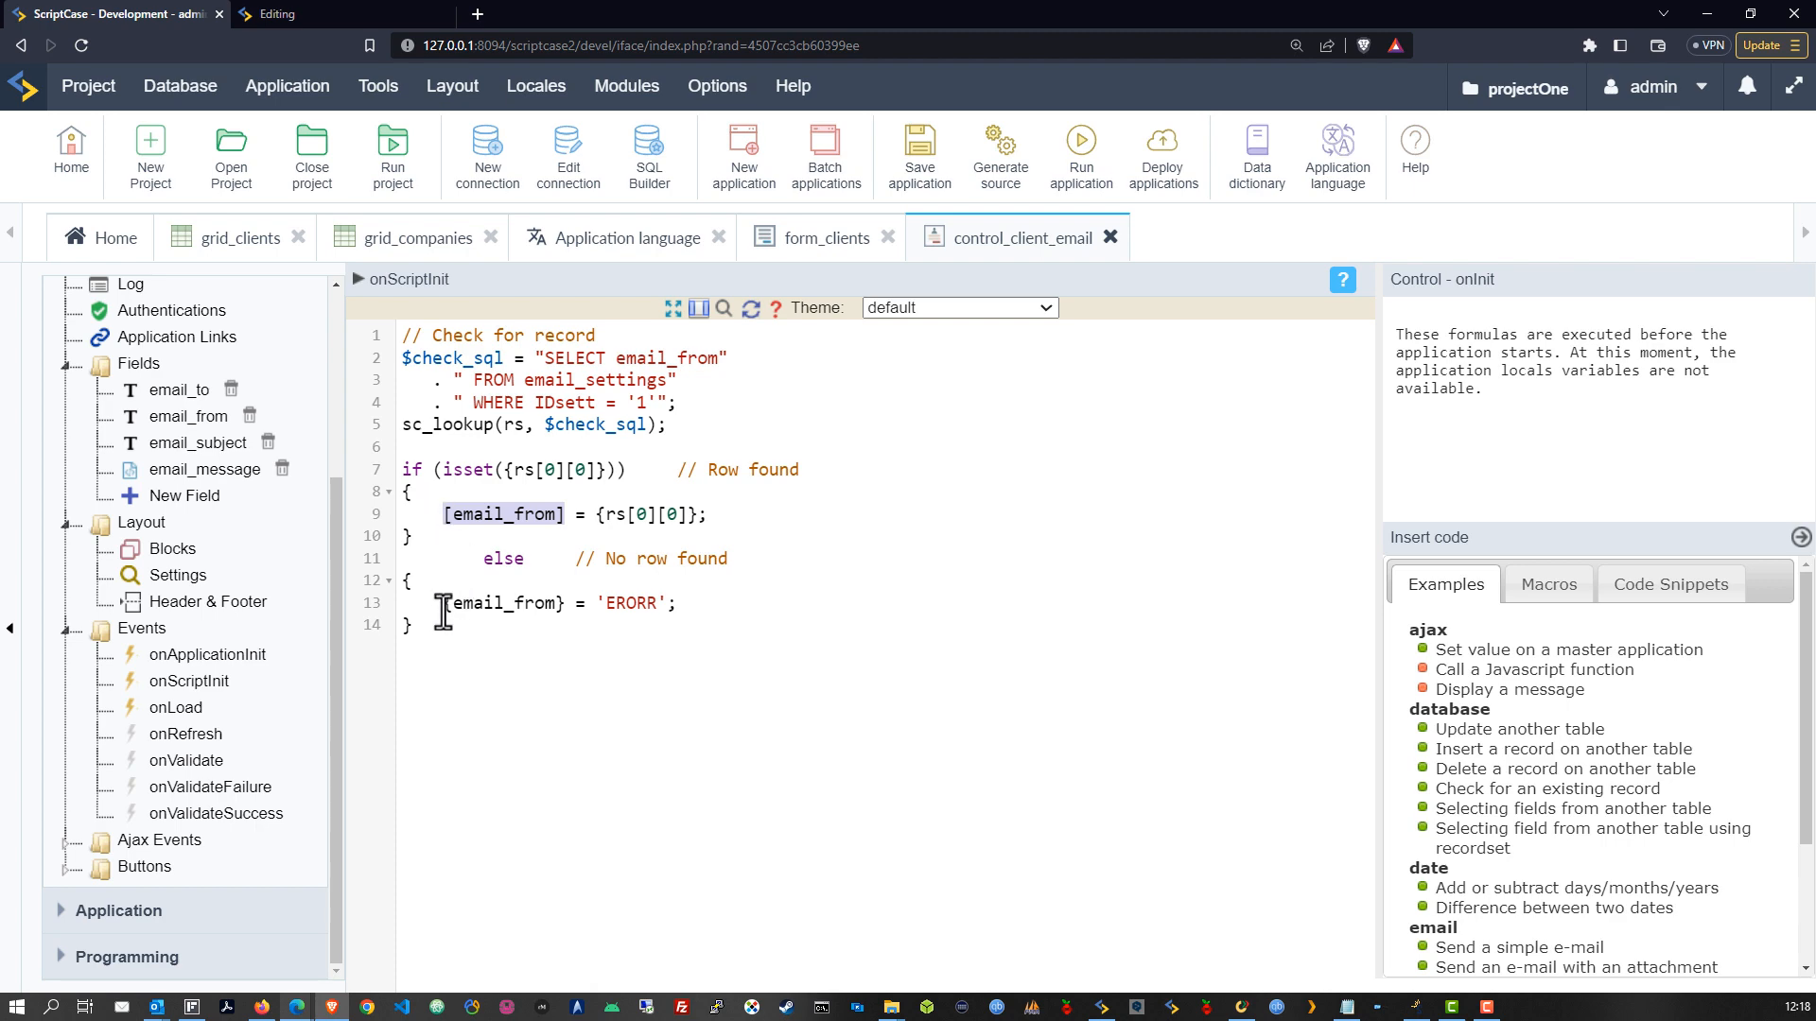
Replace {email_from} with [email_from] in the else branch of the onScriptInit code, save it, and open the onLoad event
drag(443, 603, 565, 606)
key(ctrl+v)
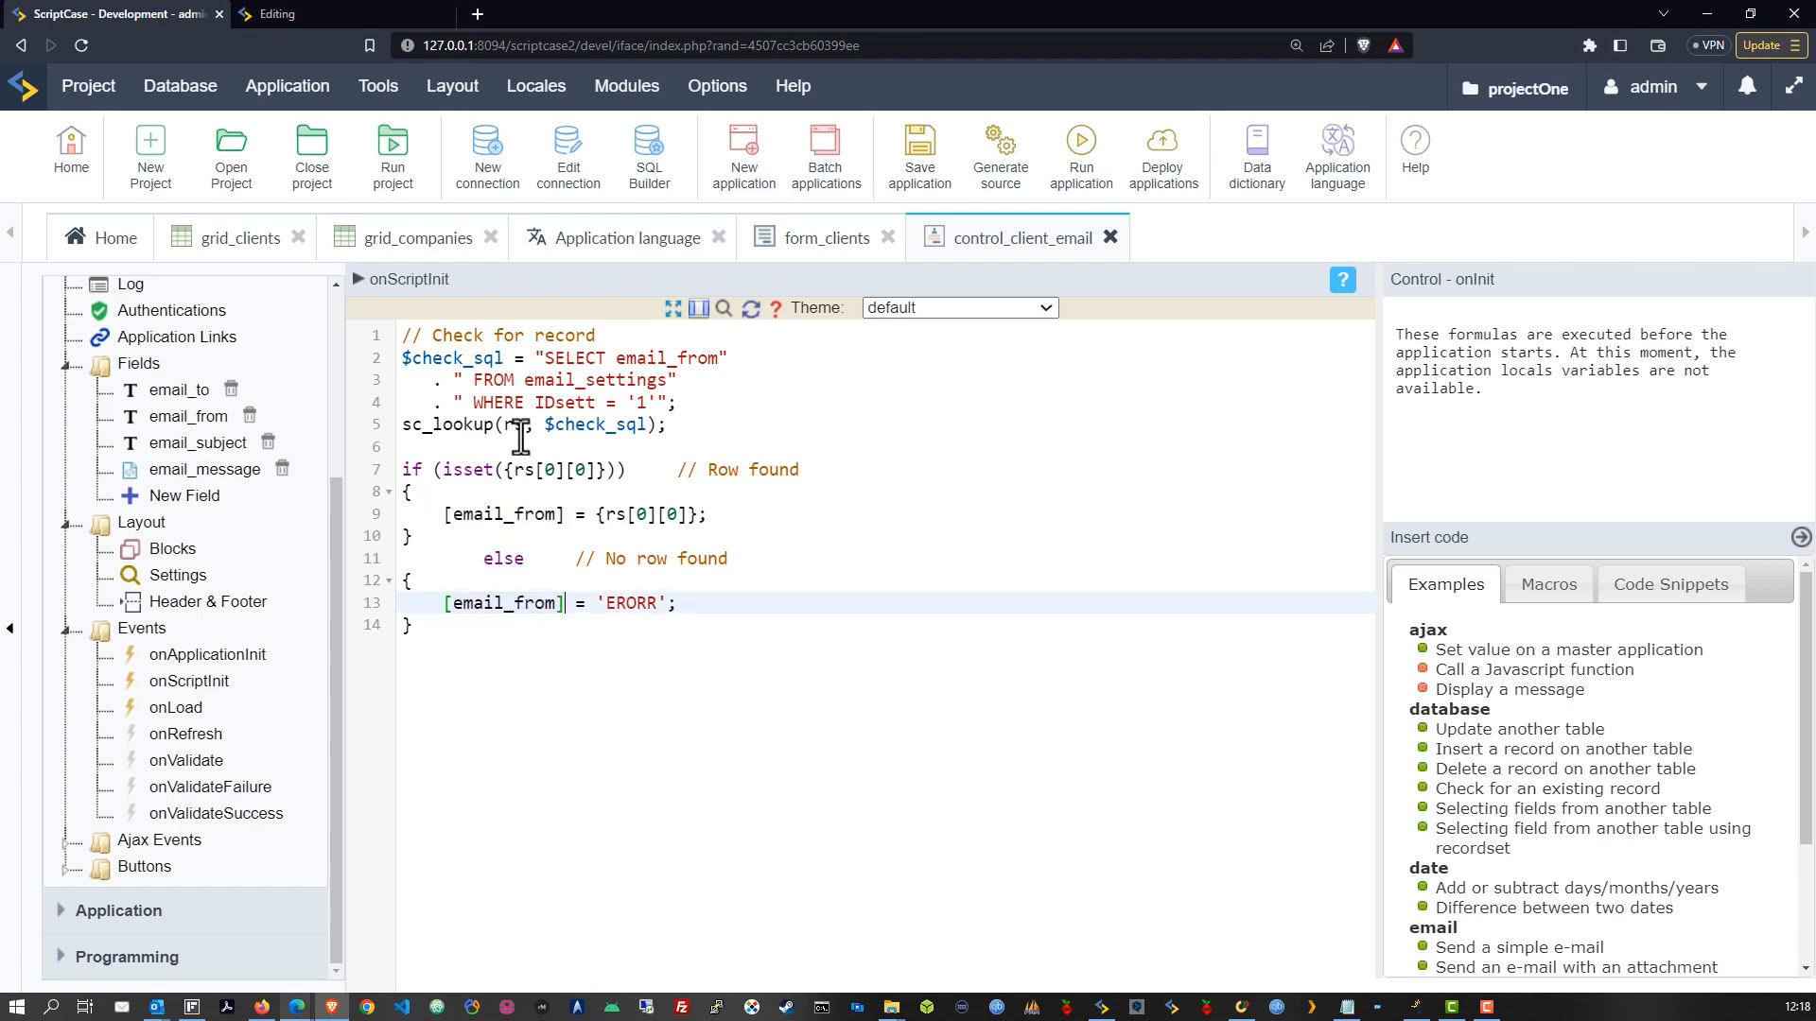
click(170, 709)
click(1126, 626)
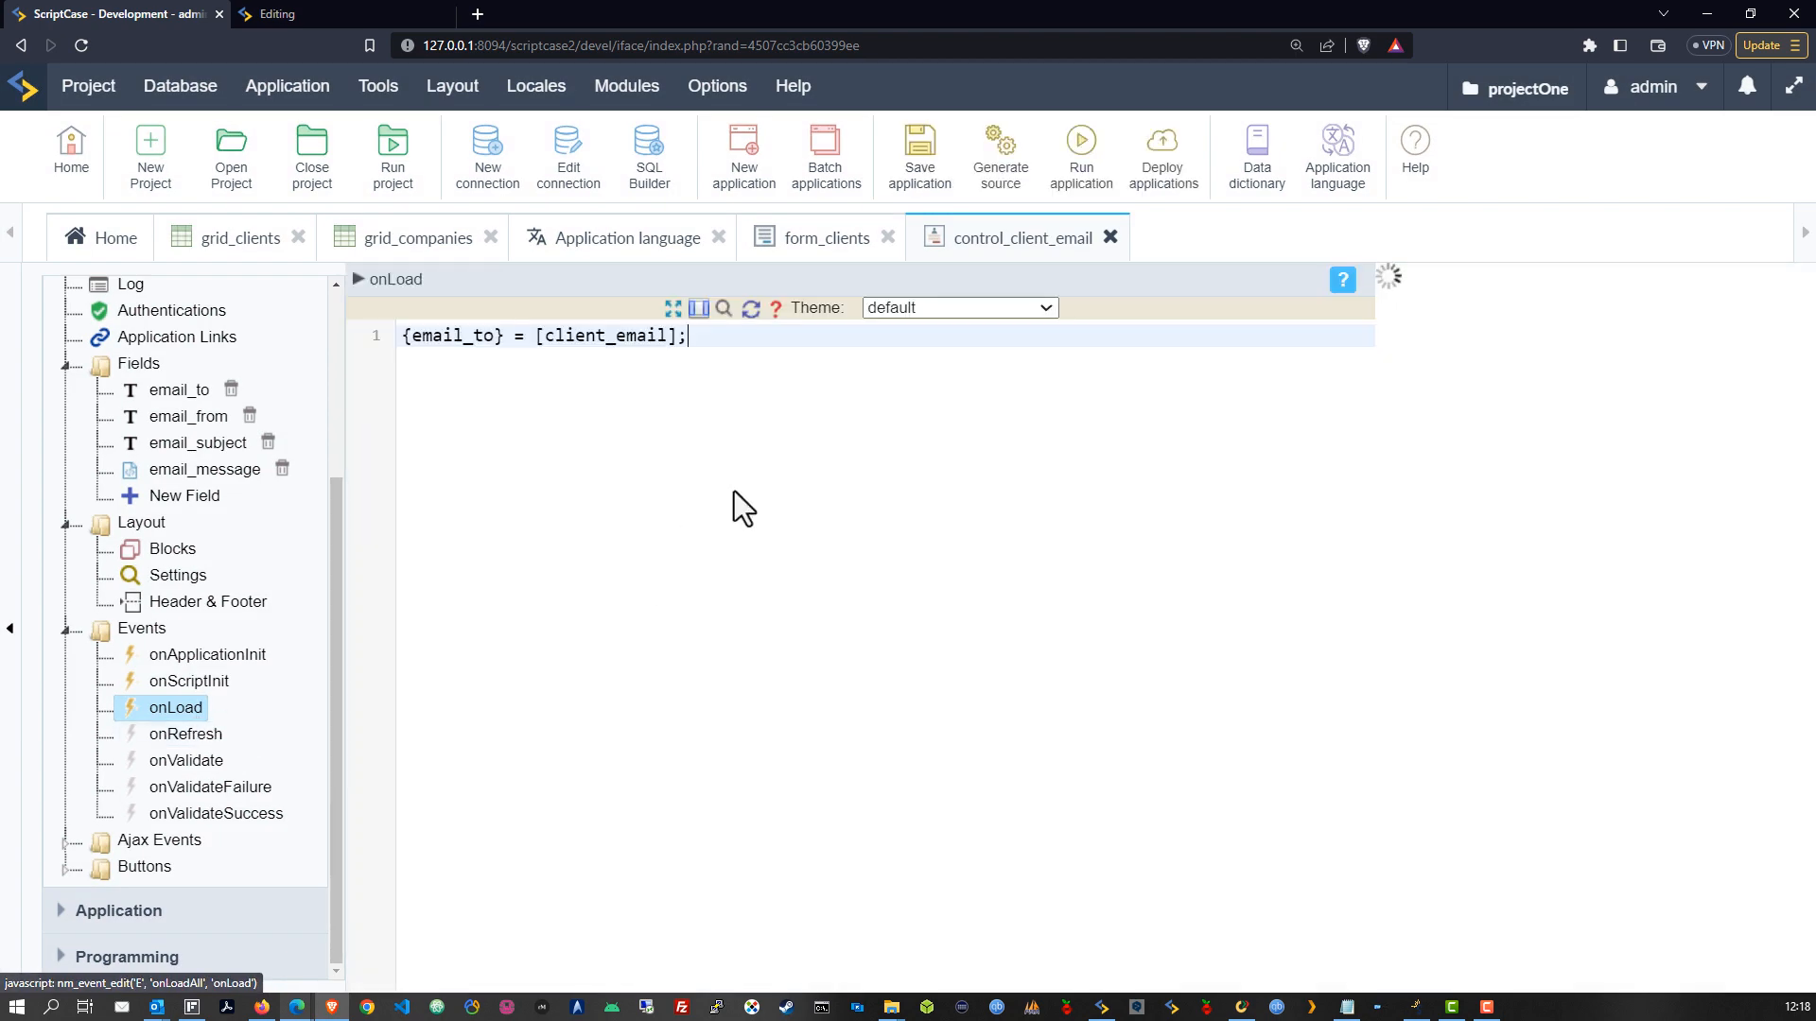
Duplicate the {email_to} = [client_email]; line two lines below the original in onLoad and save the event
drag(713, 340, 382, 337)
click(713, 340)
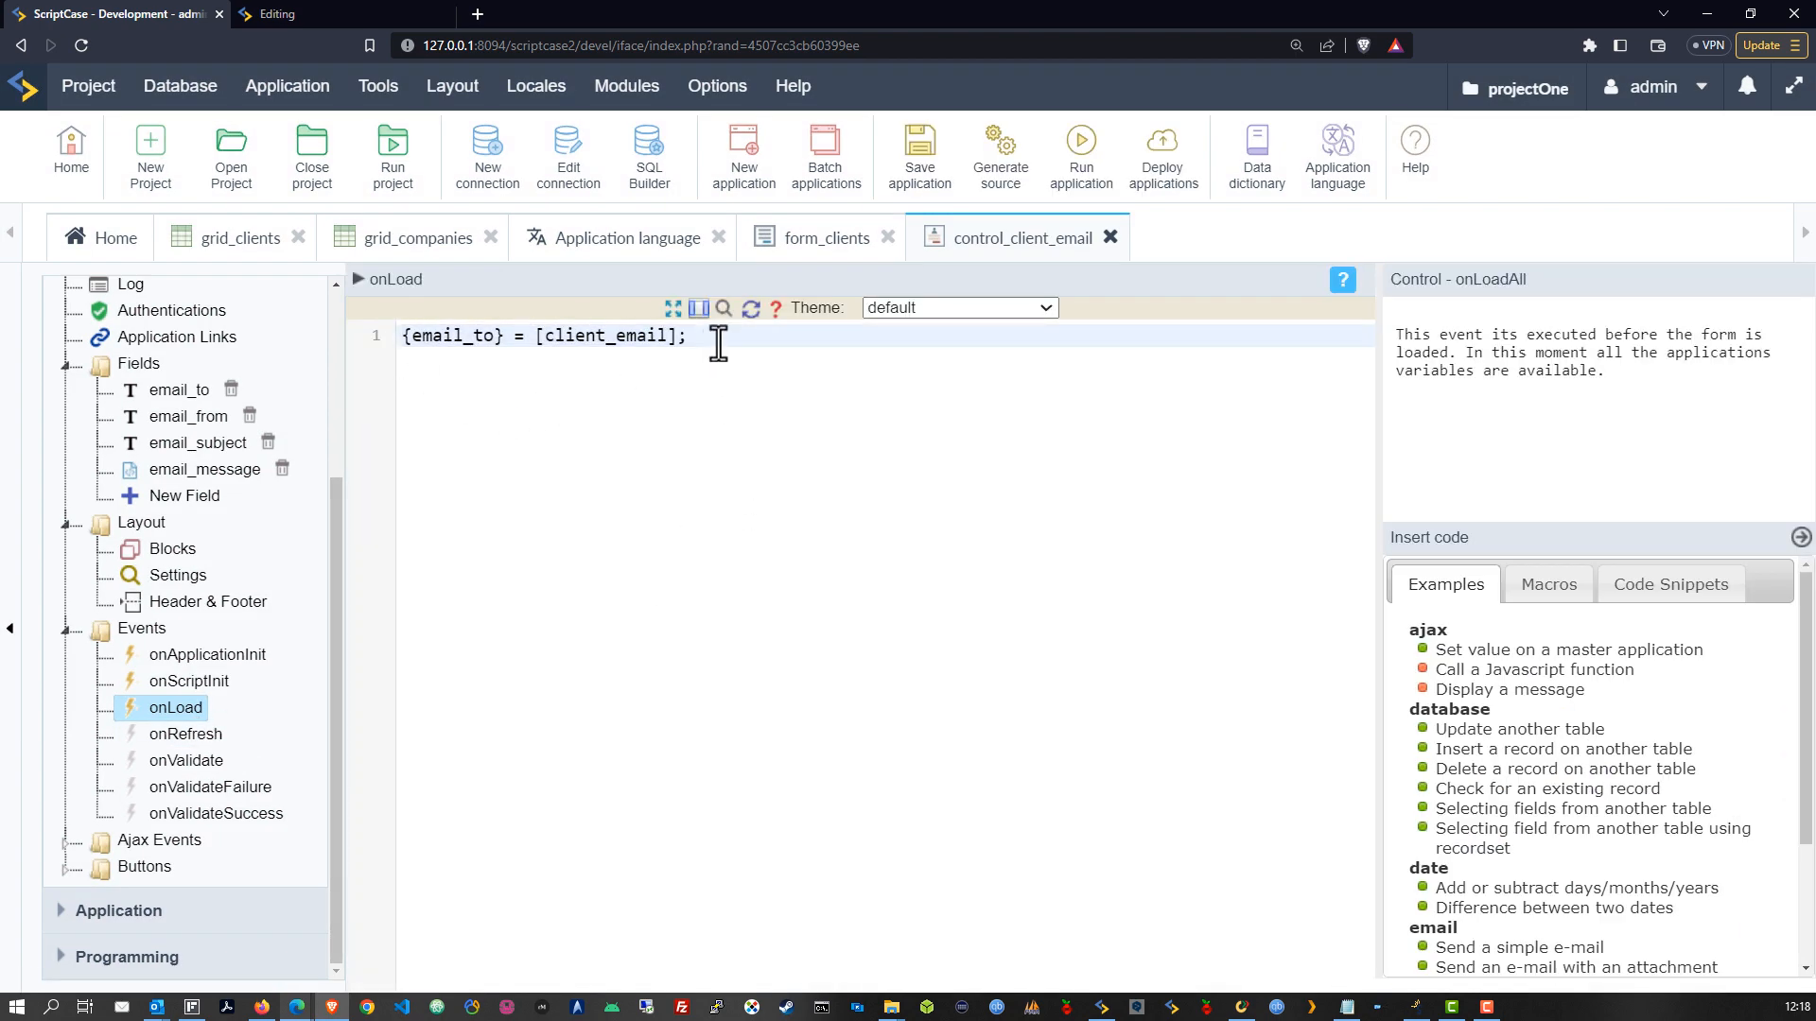
key(Return)
key(Return)
key(ctrl+v)
click(190, 681)
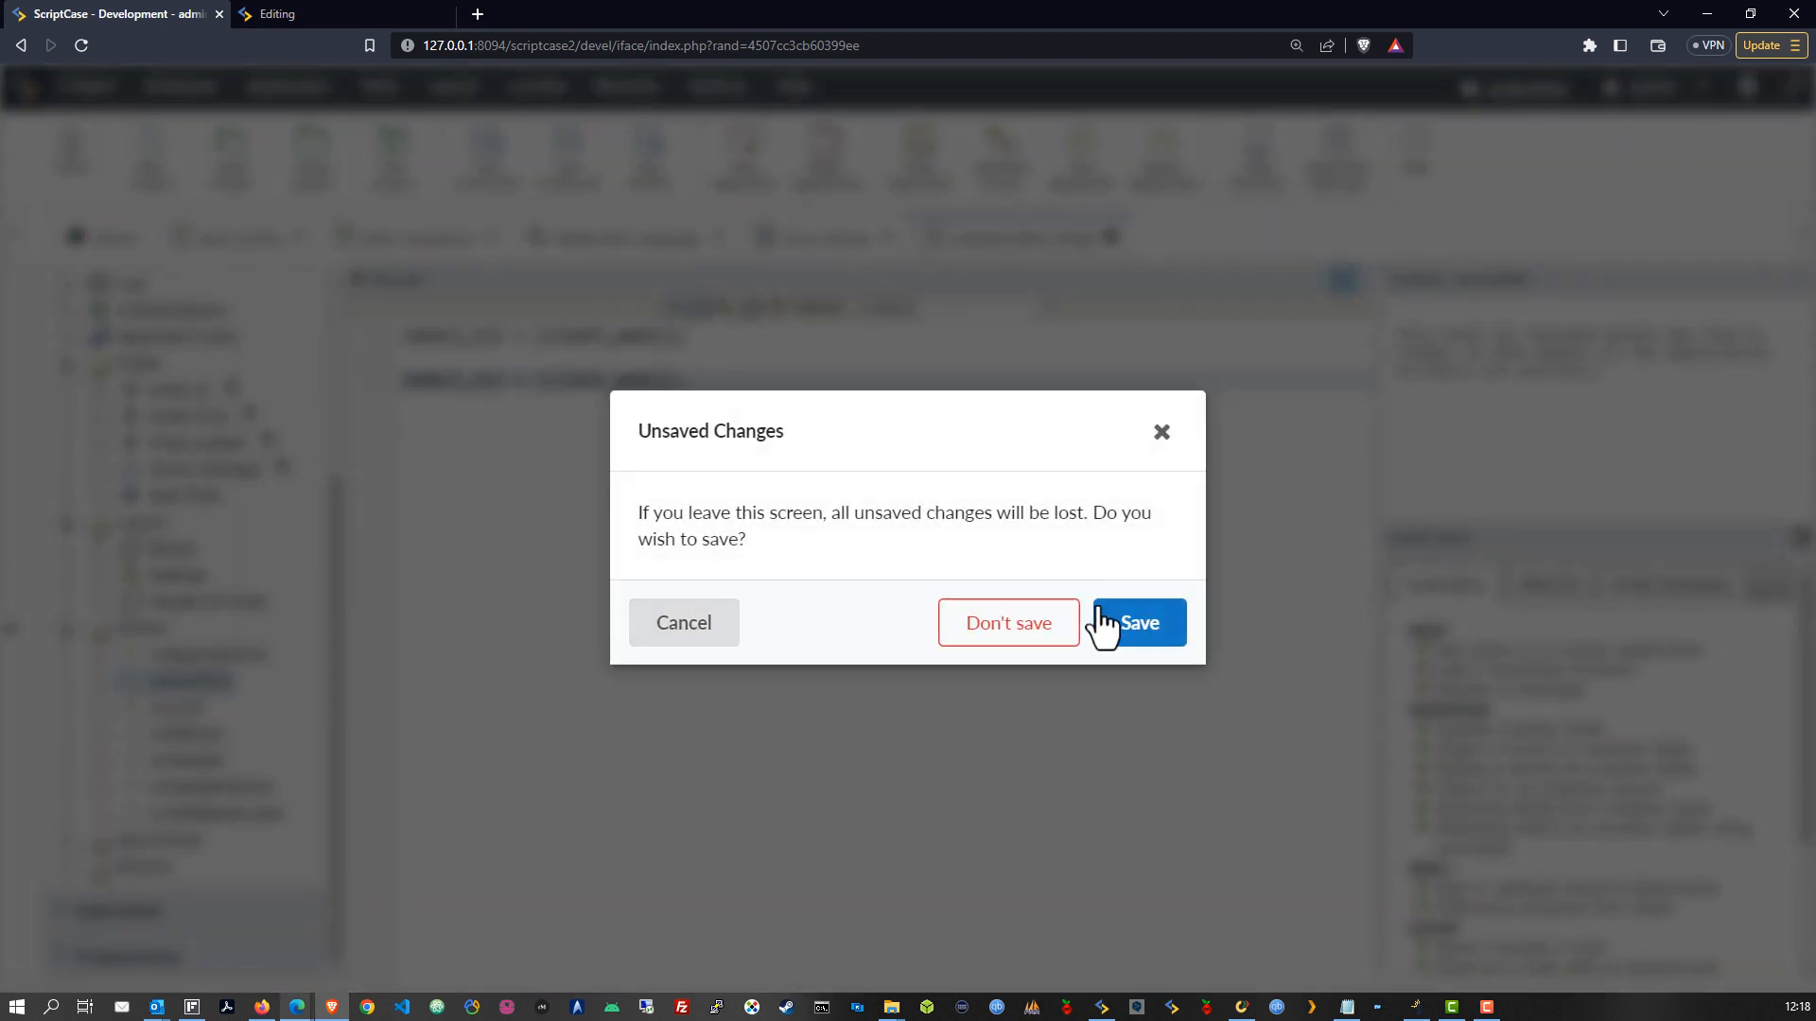
click(1102, 624)
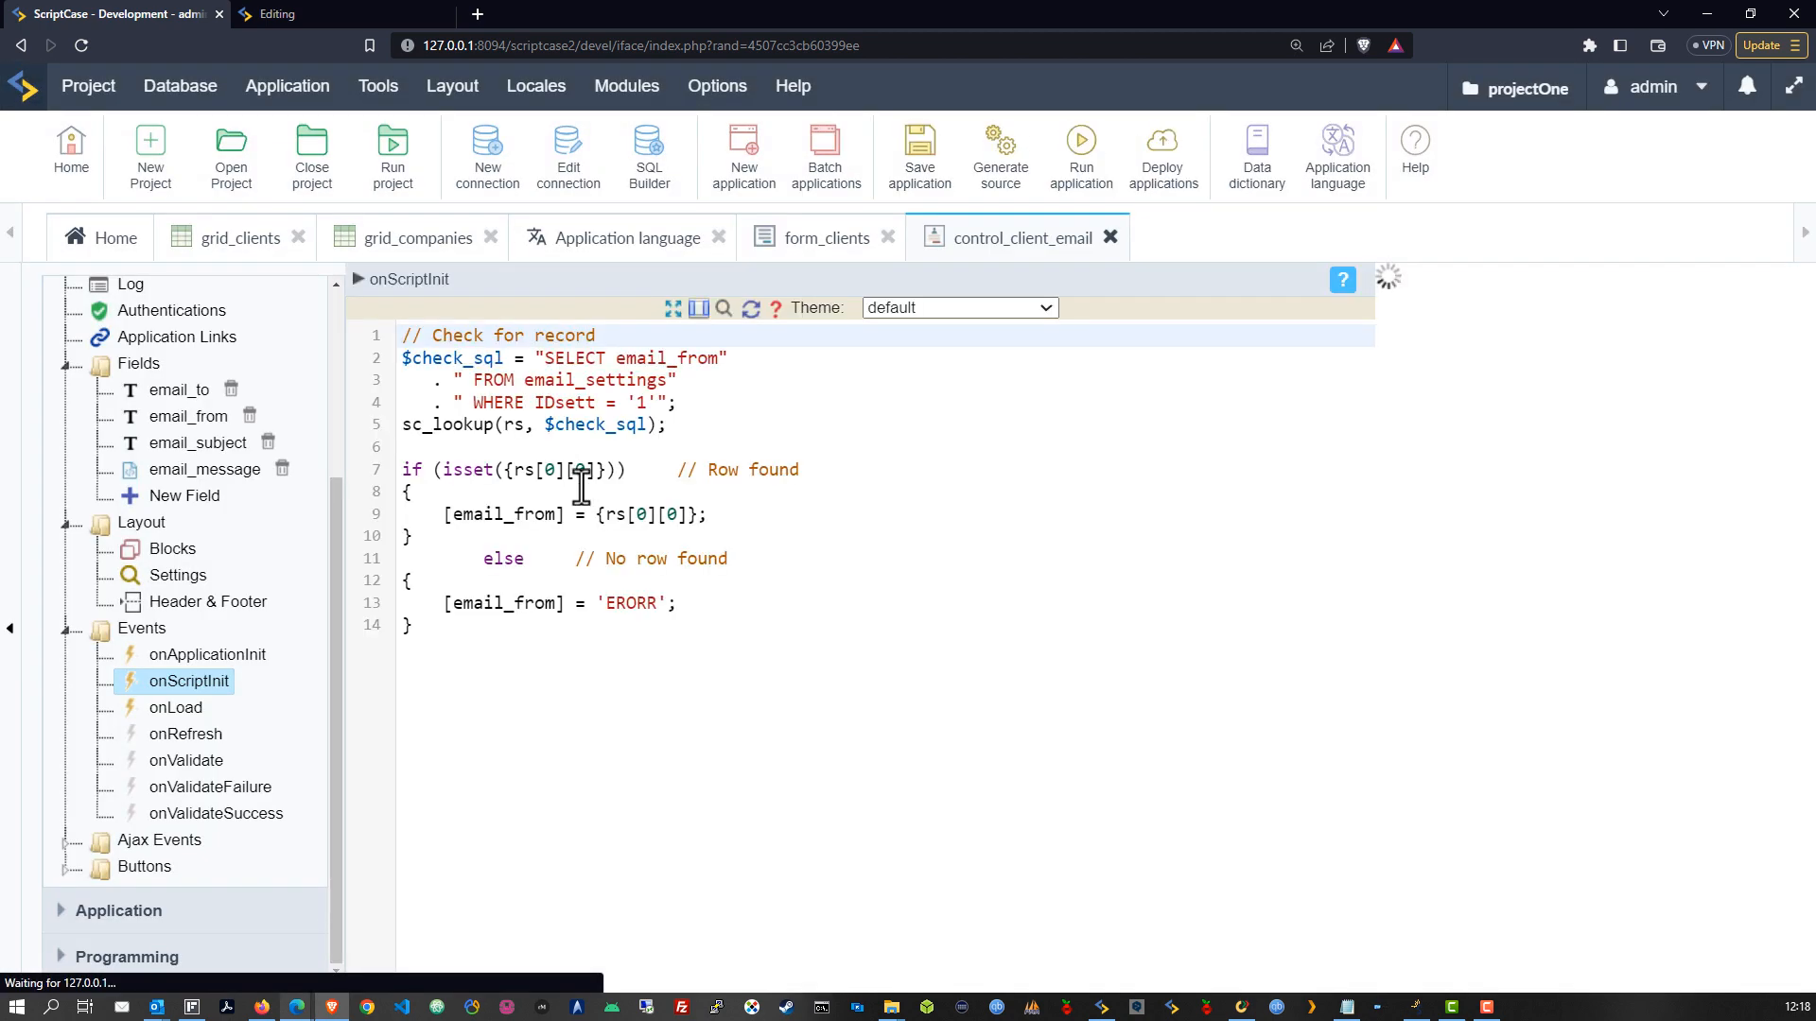
Change the duplicated onLoad line to {email_from} = [email_from]; using the variable name copied from the onScriptInit code
double_click(477, 603)
key(ctrl+c)
click(524, 672)
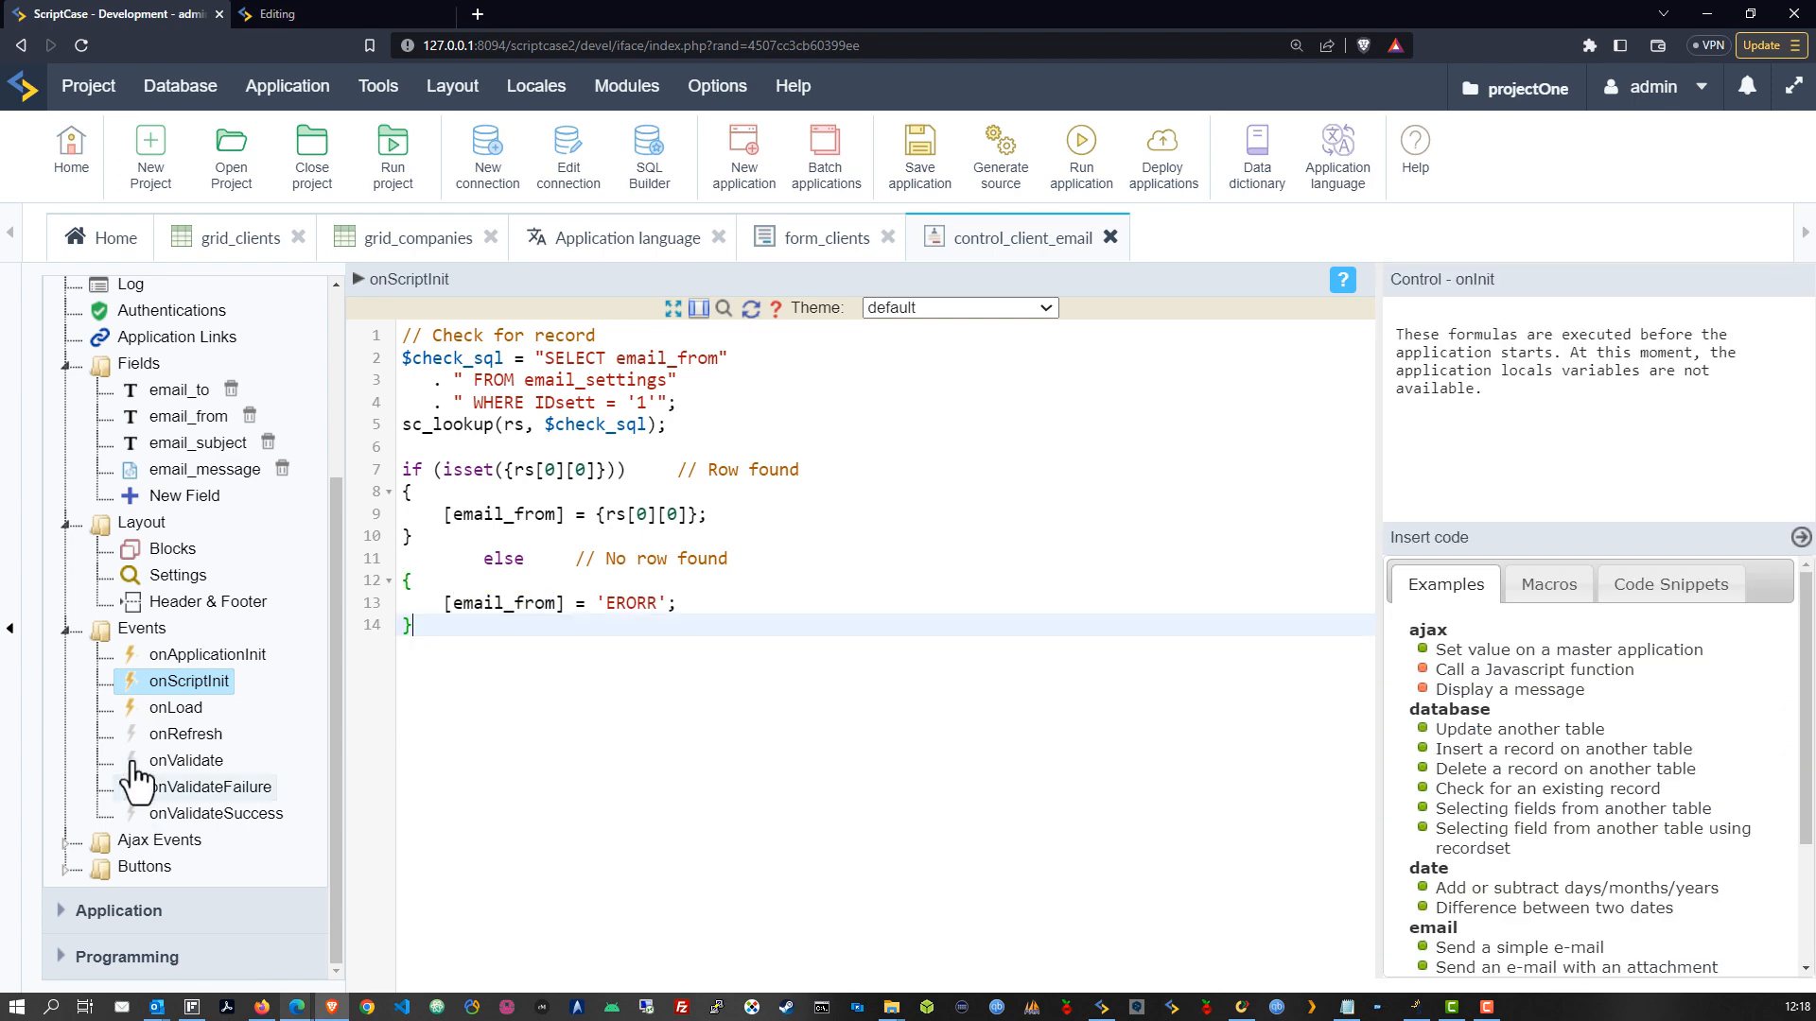
click(168, 707)
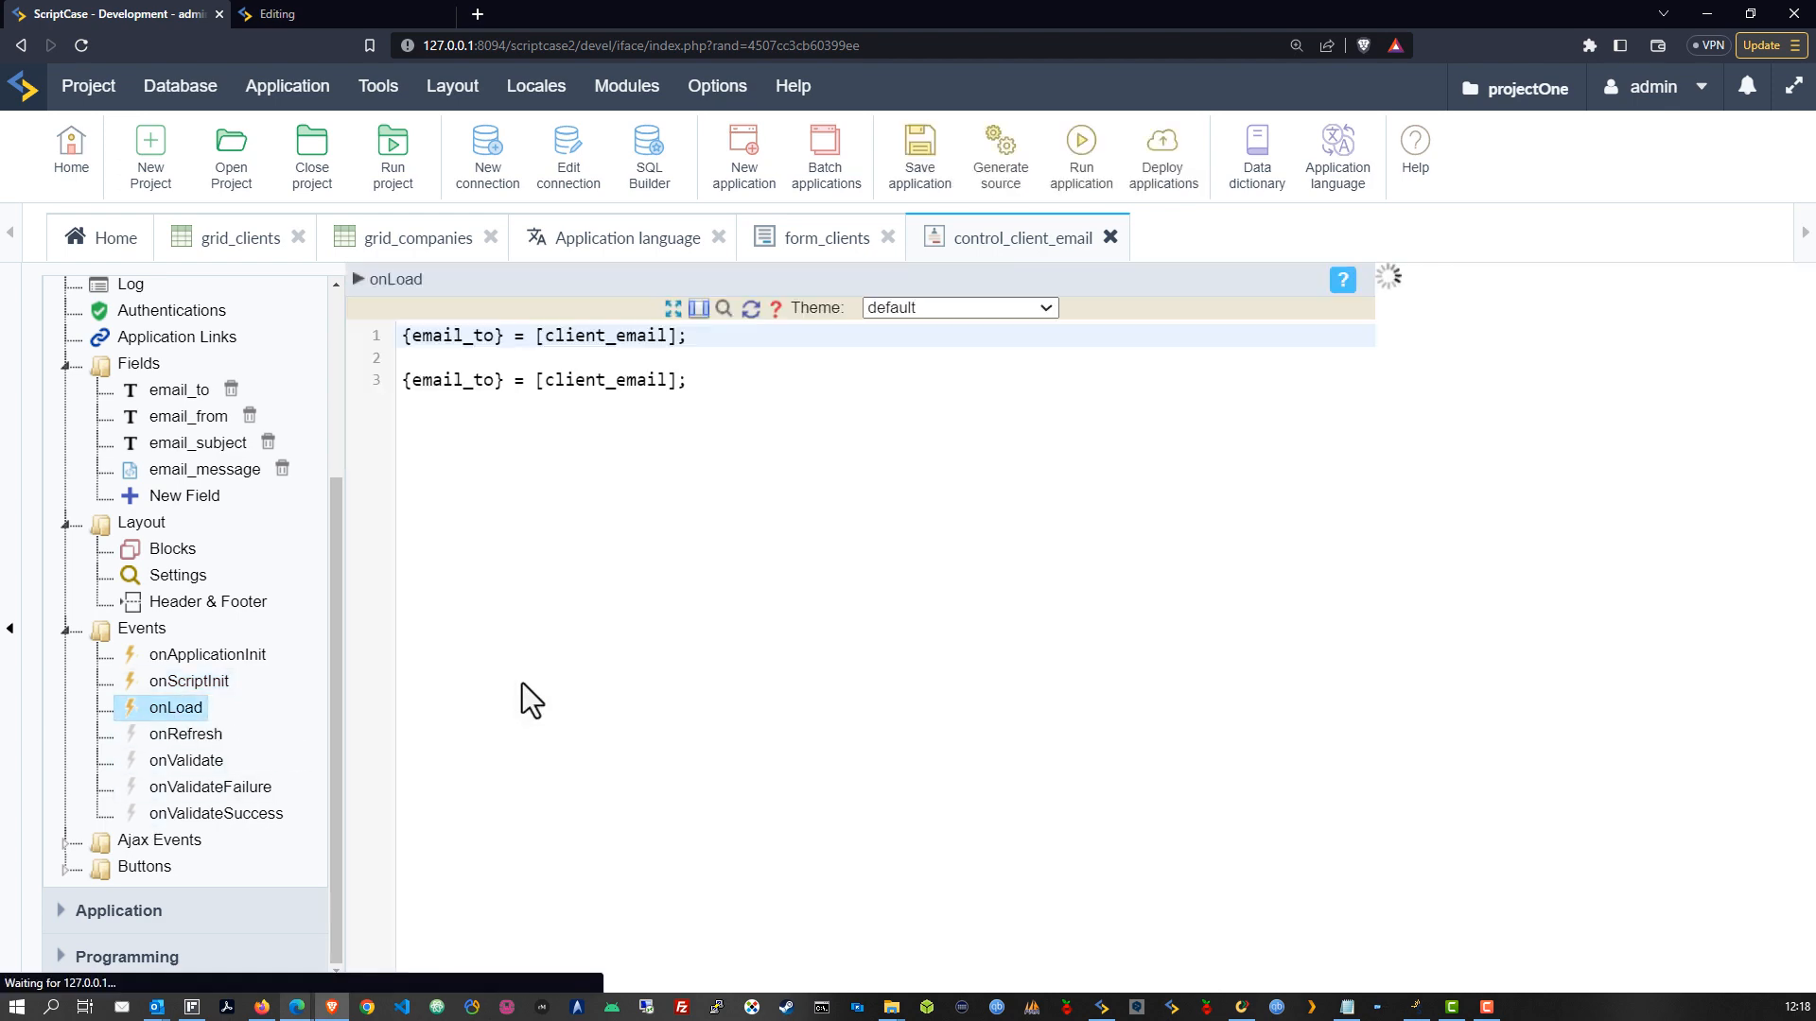
double_click(579, 380)
key(ctrl+v)
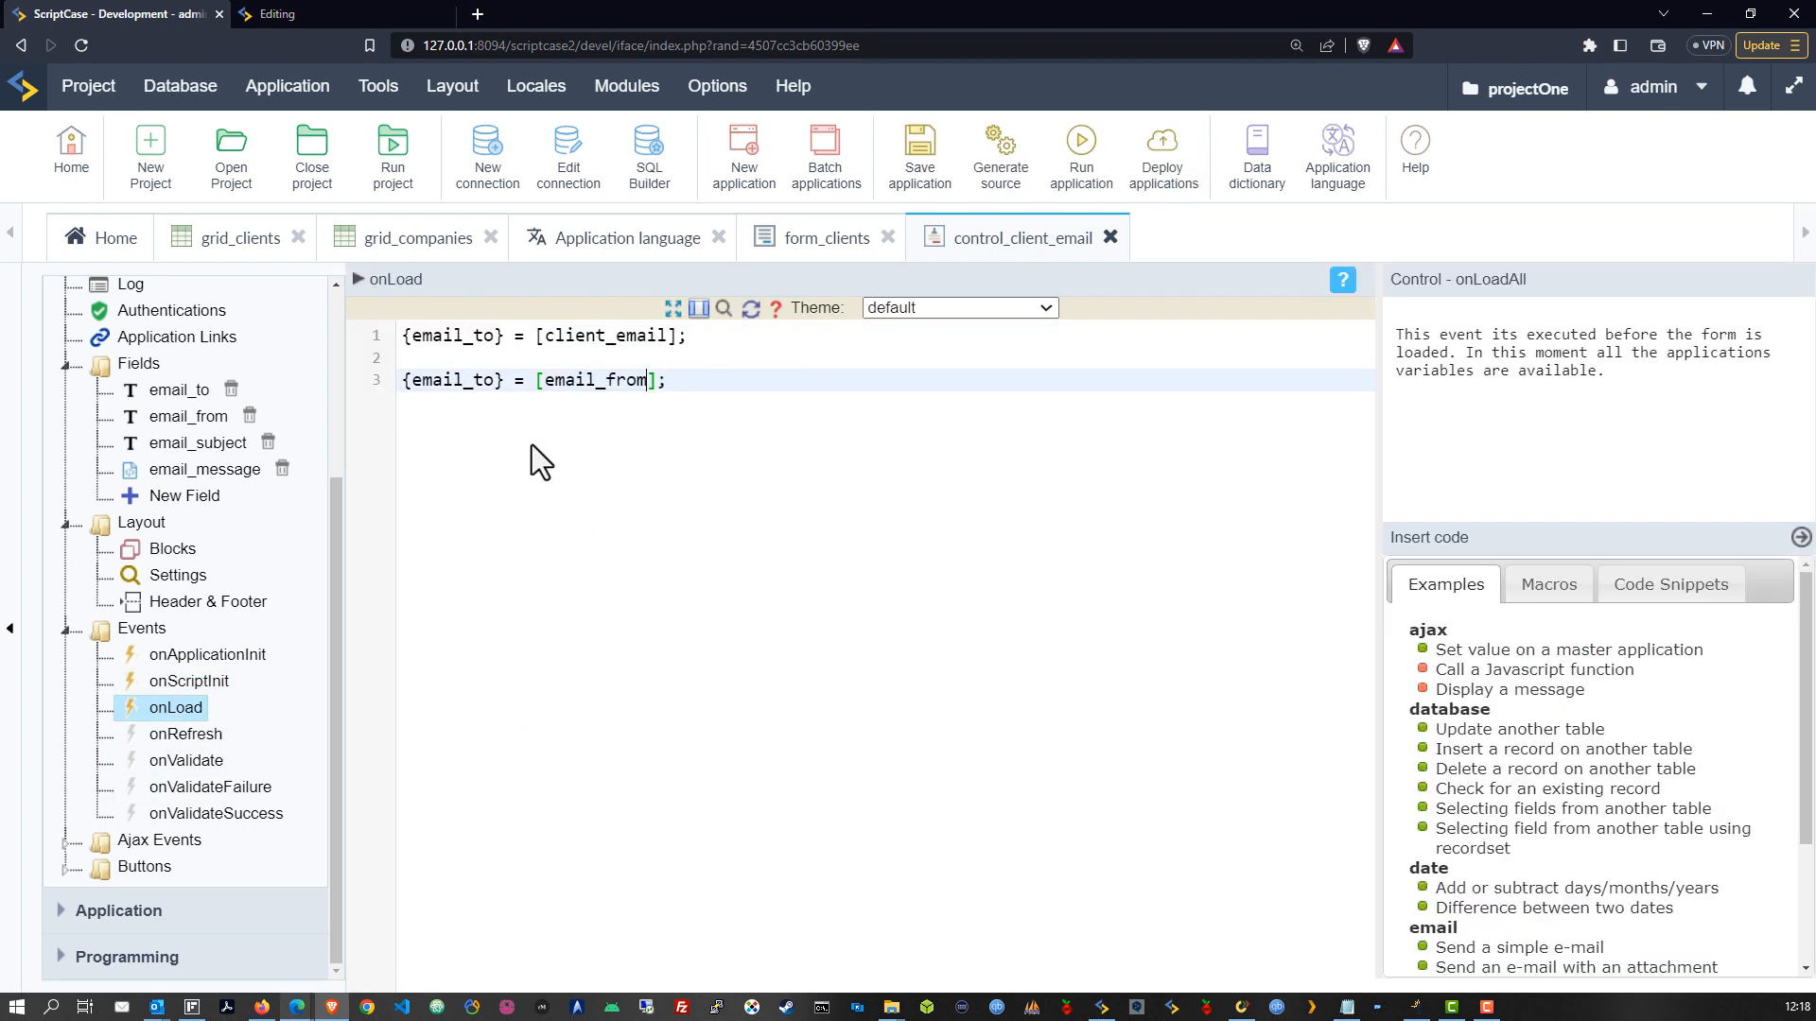
double_click(438, 380)
key(ctrl+v)
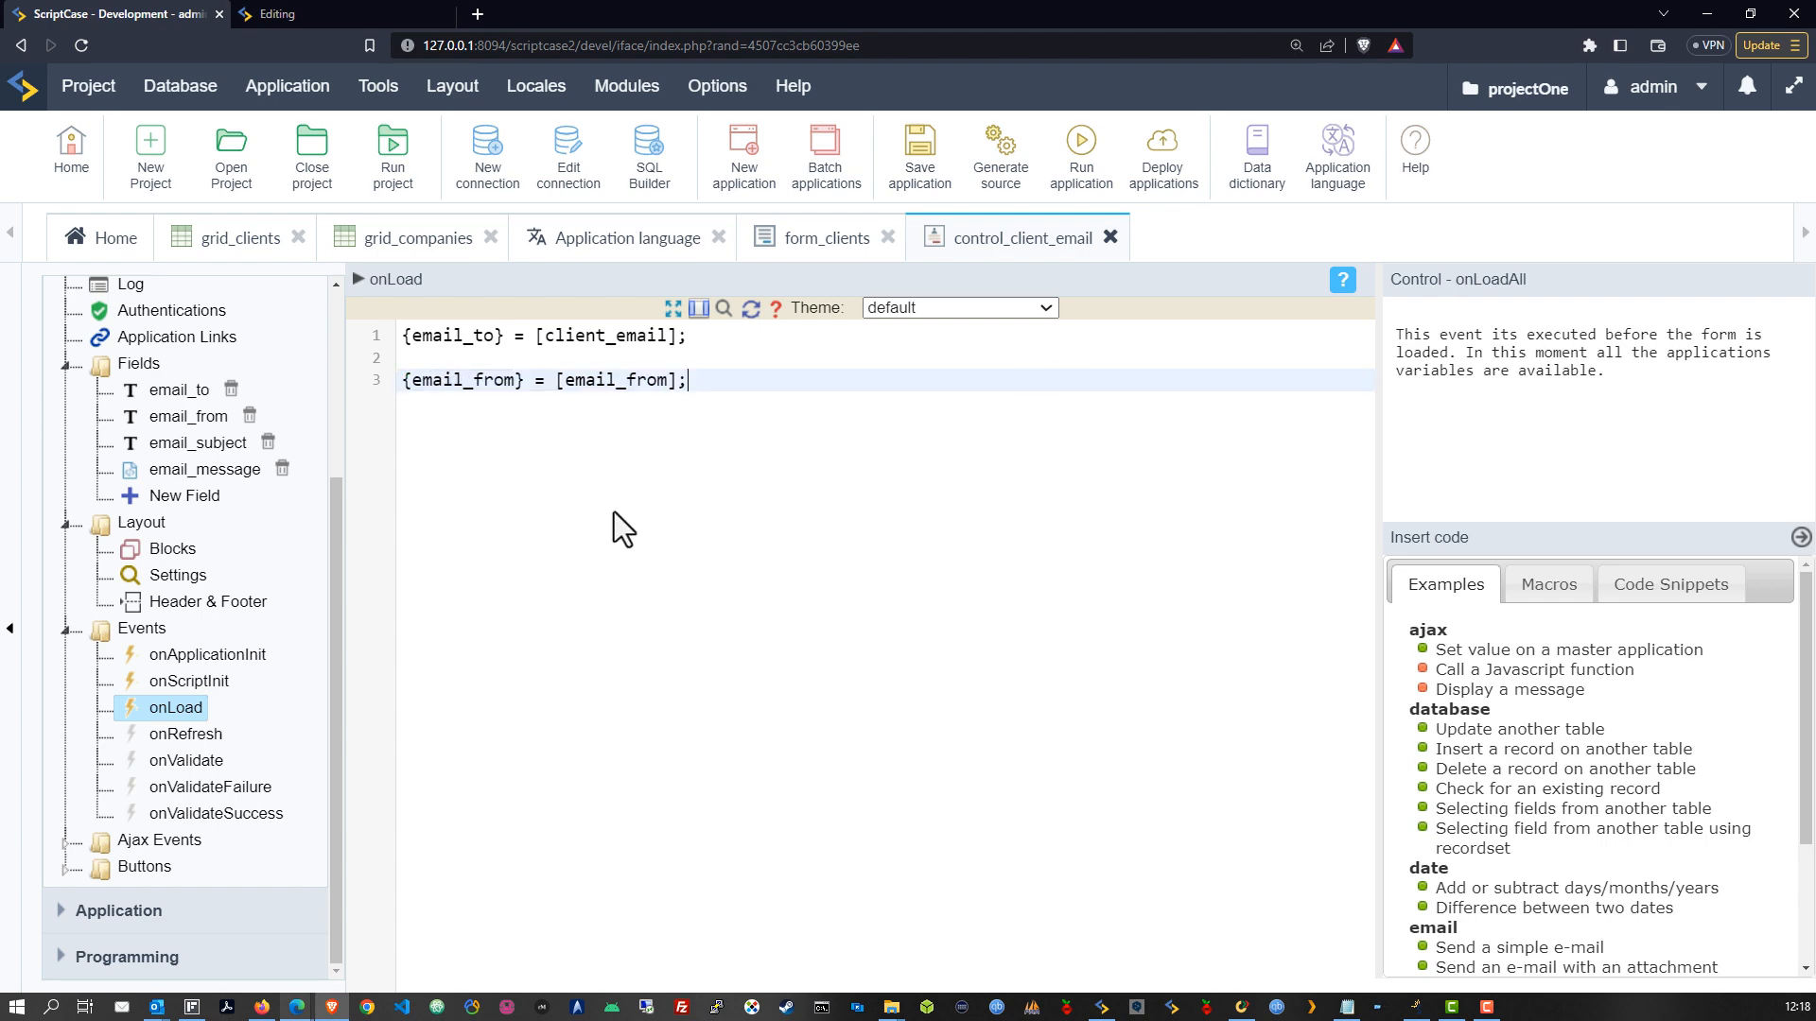
Run control_client_email with the test client_email value, check the To and From fields, and return to the development tab
click(1083, 147)
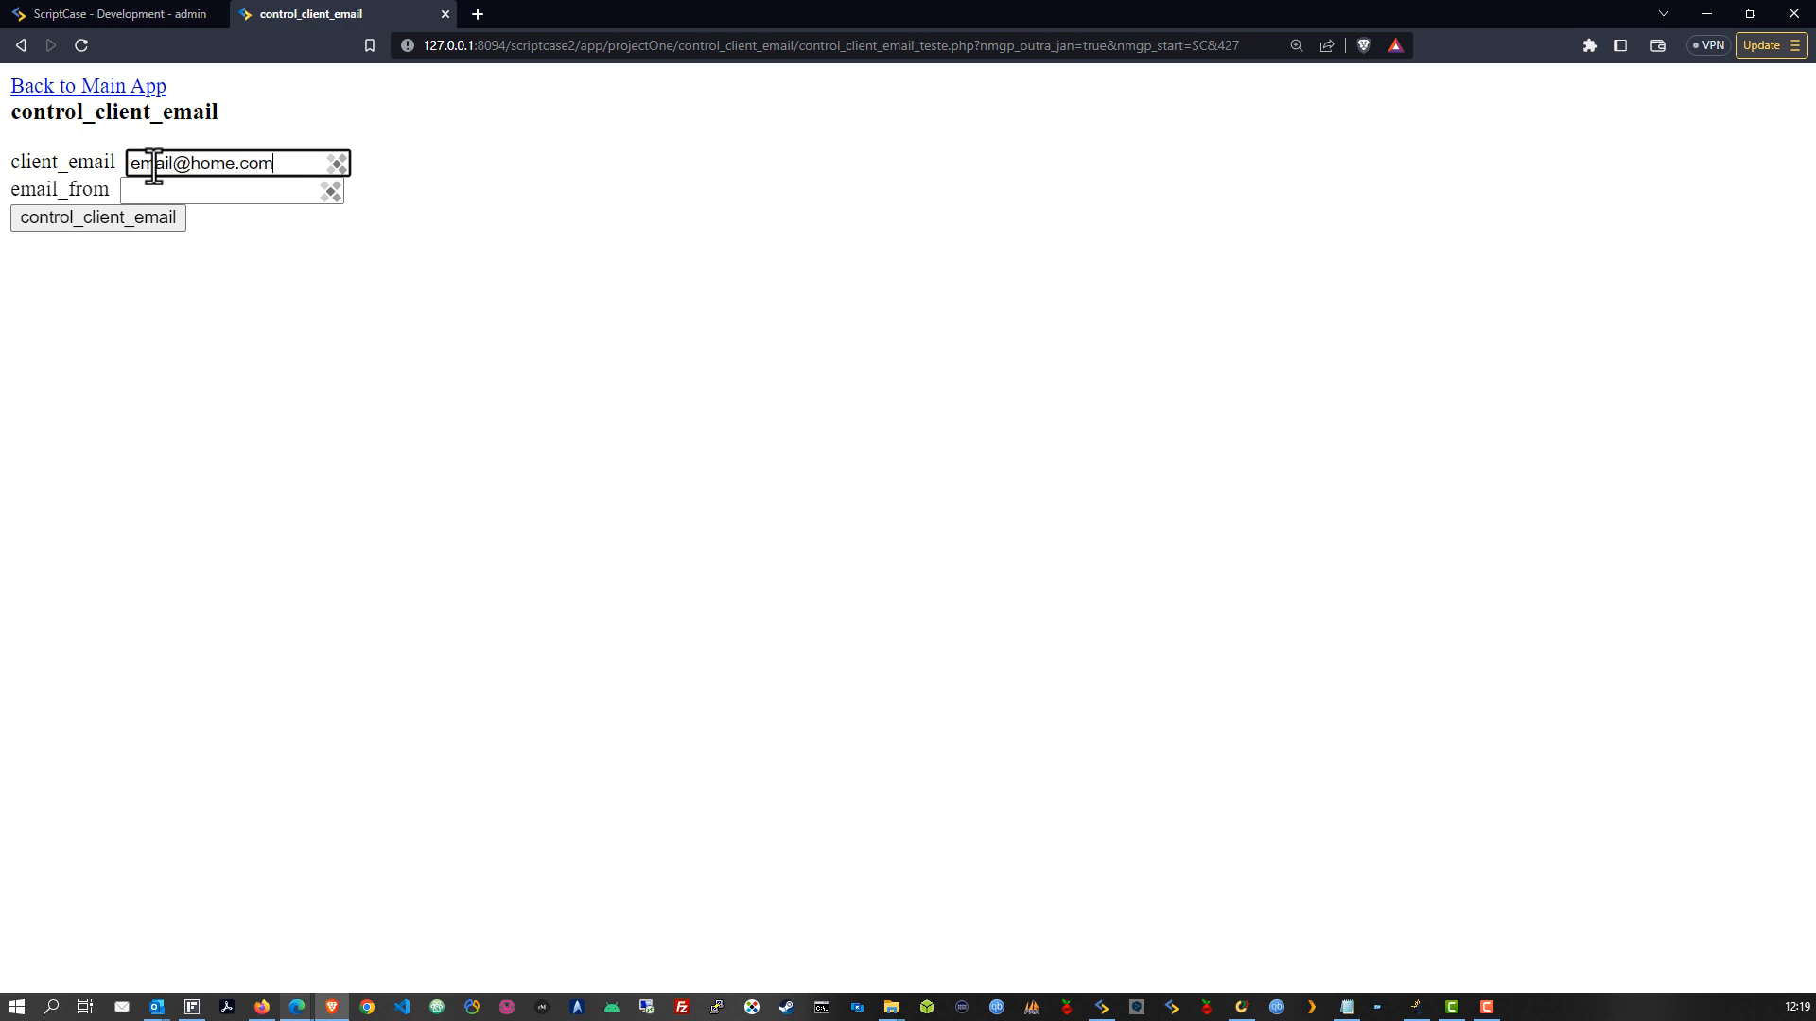
key(Return)
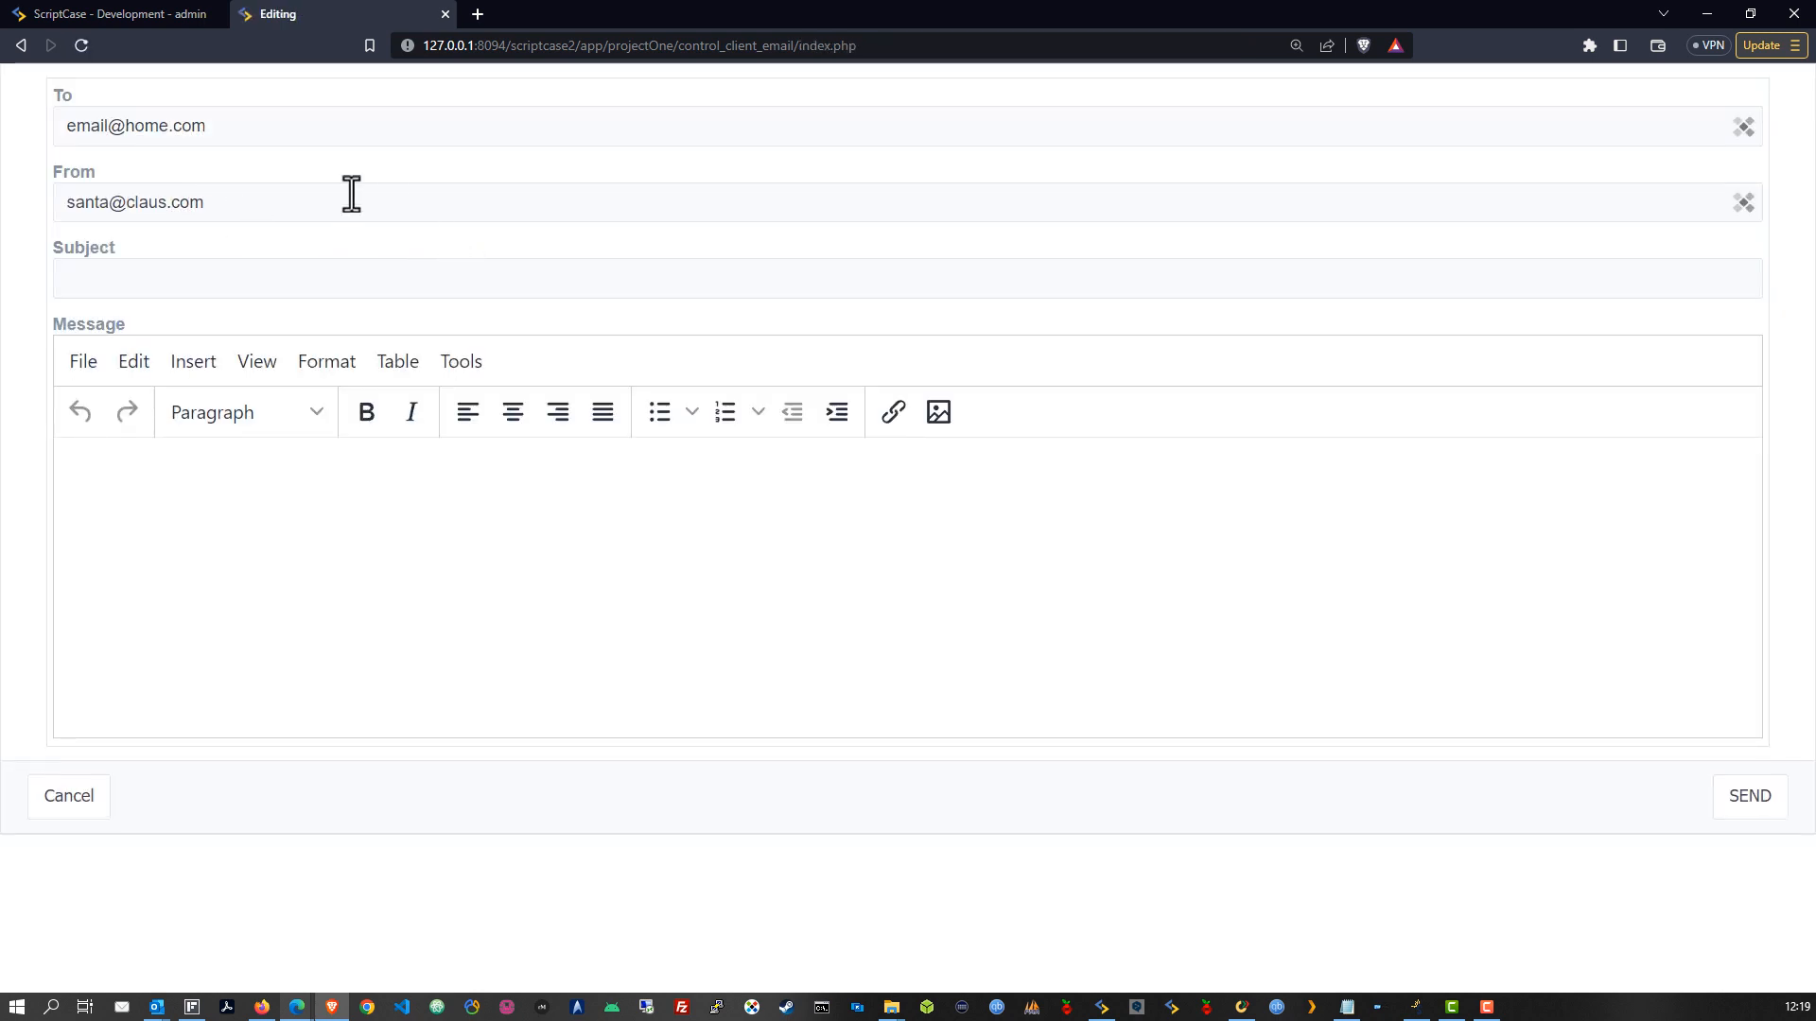
click(267, 220)
click(303, 232)
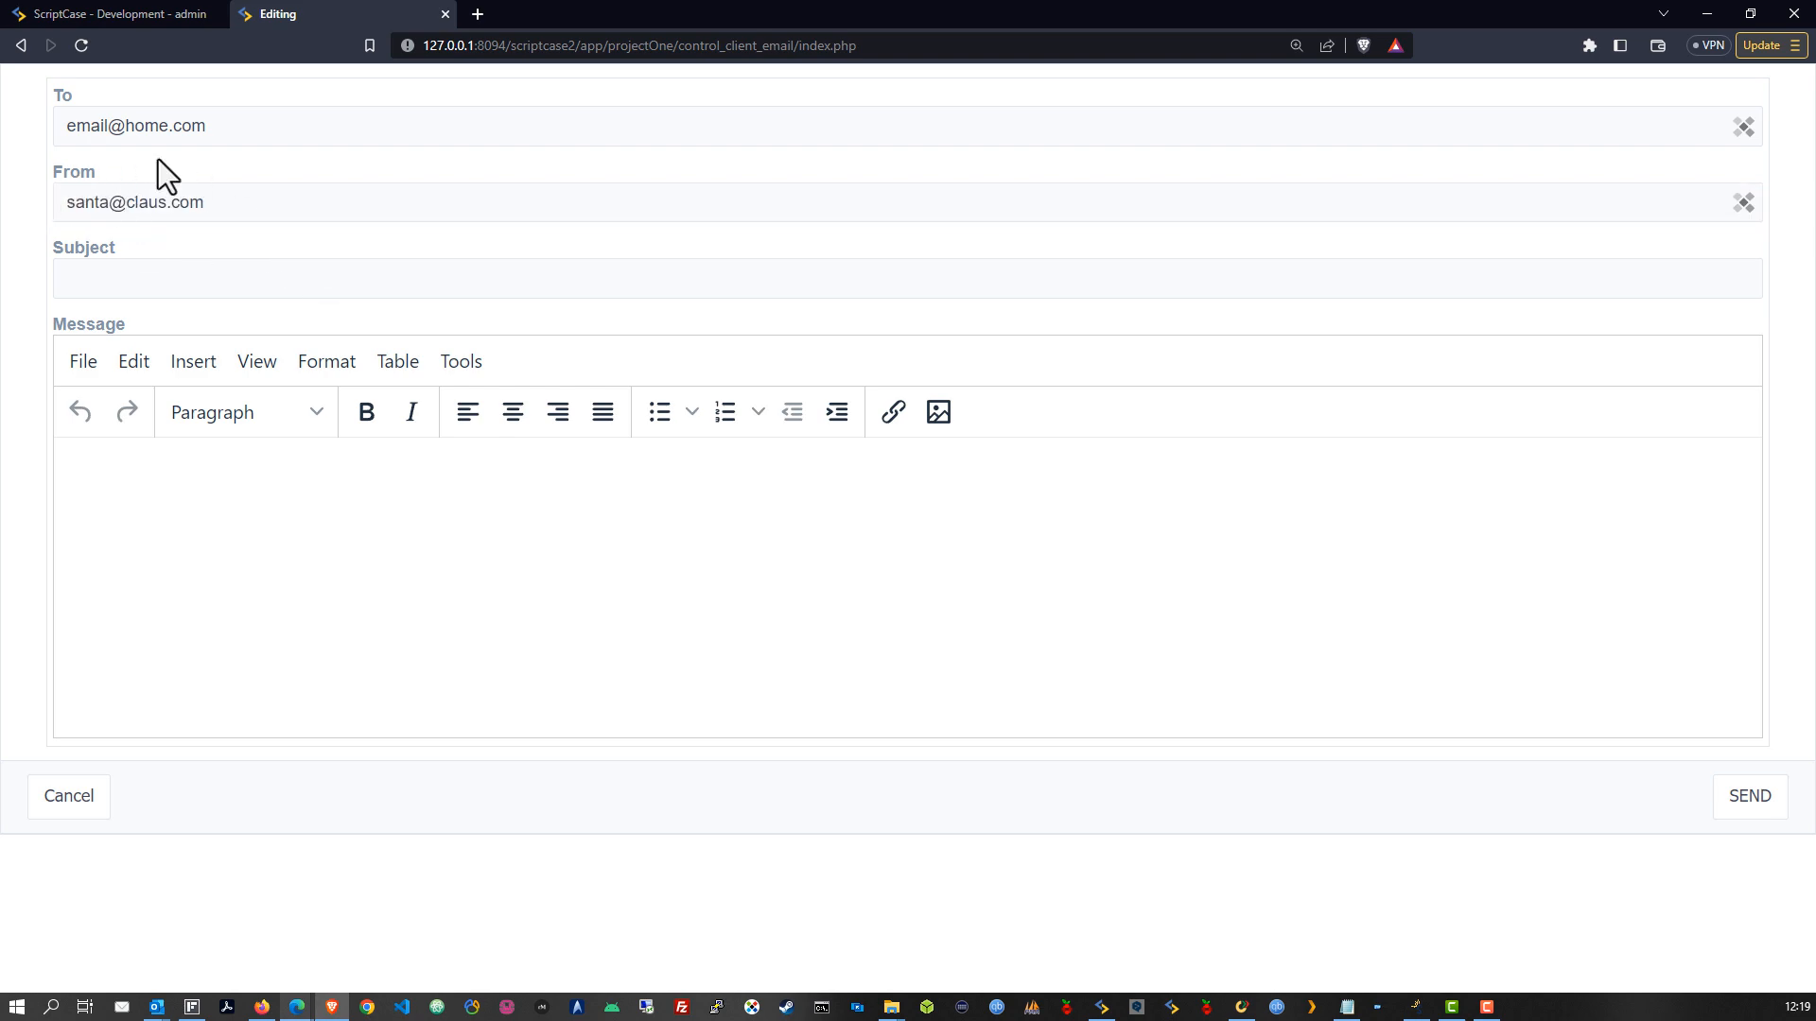
click(142, 15)
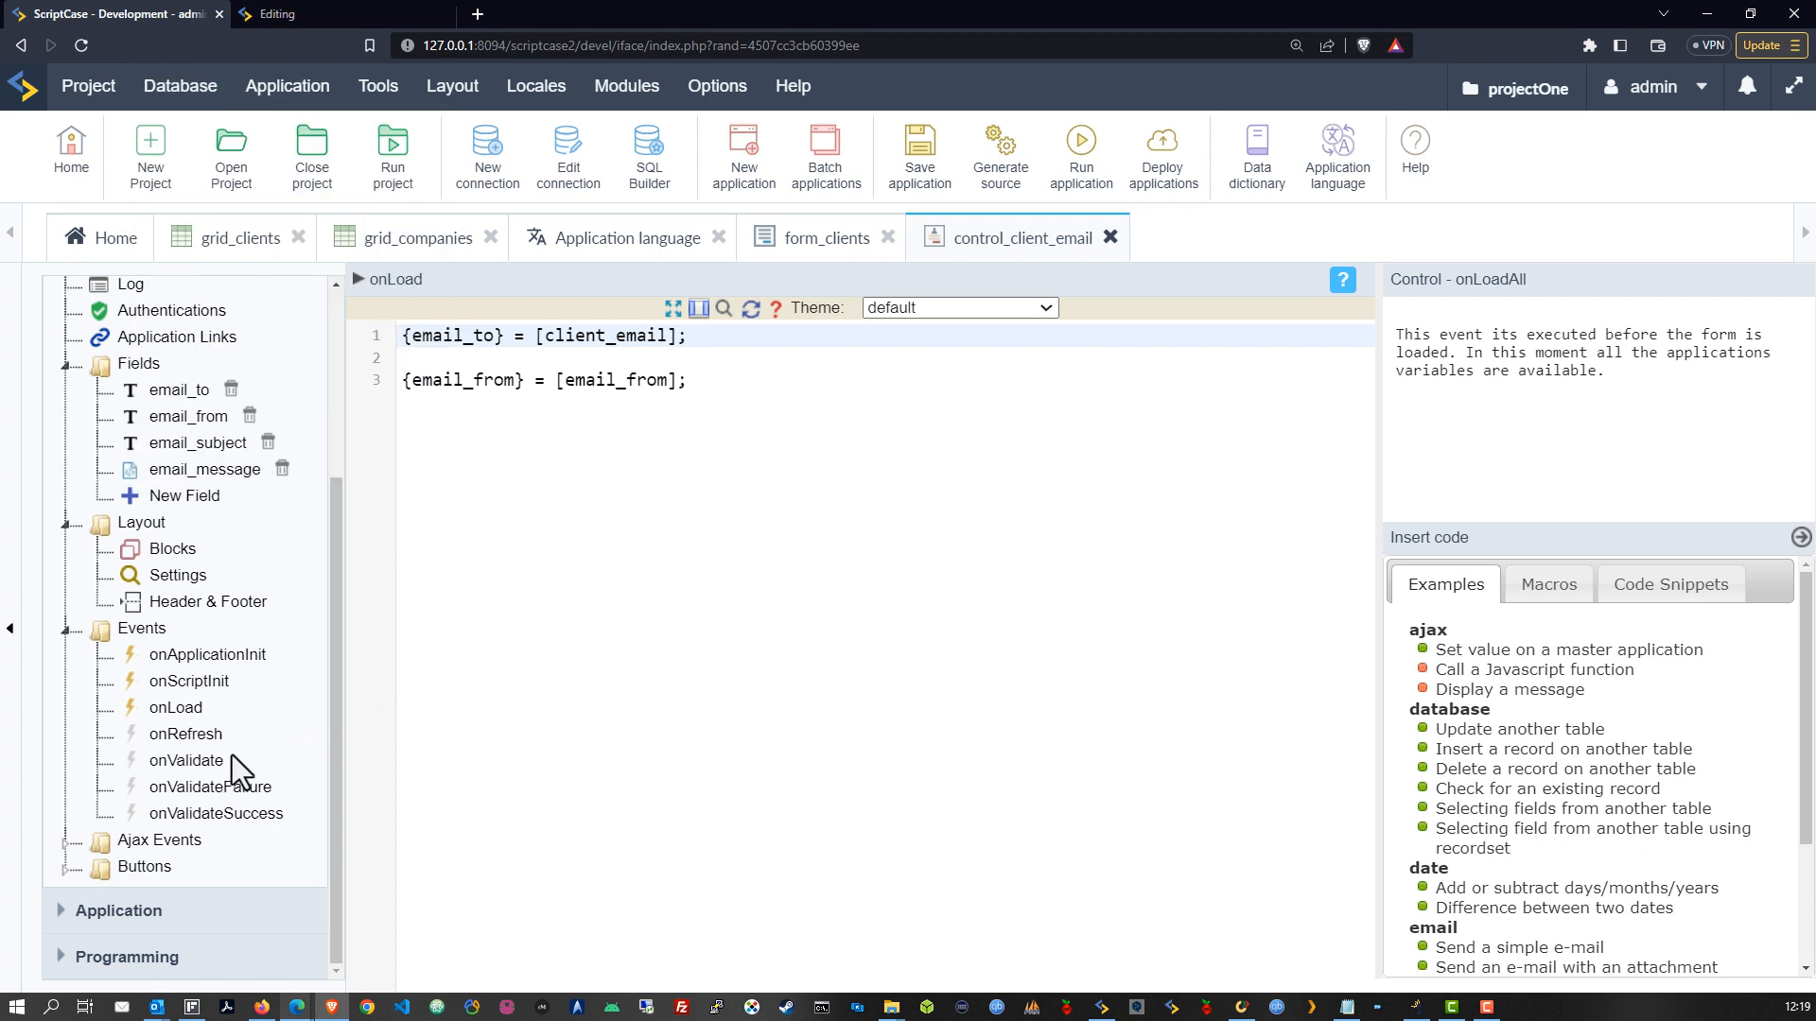
Set the type of the email_from global variable to Out in the application's variable settings and save the application
click(71, 909)
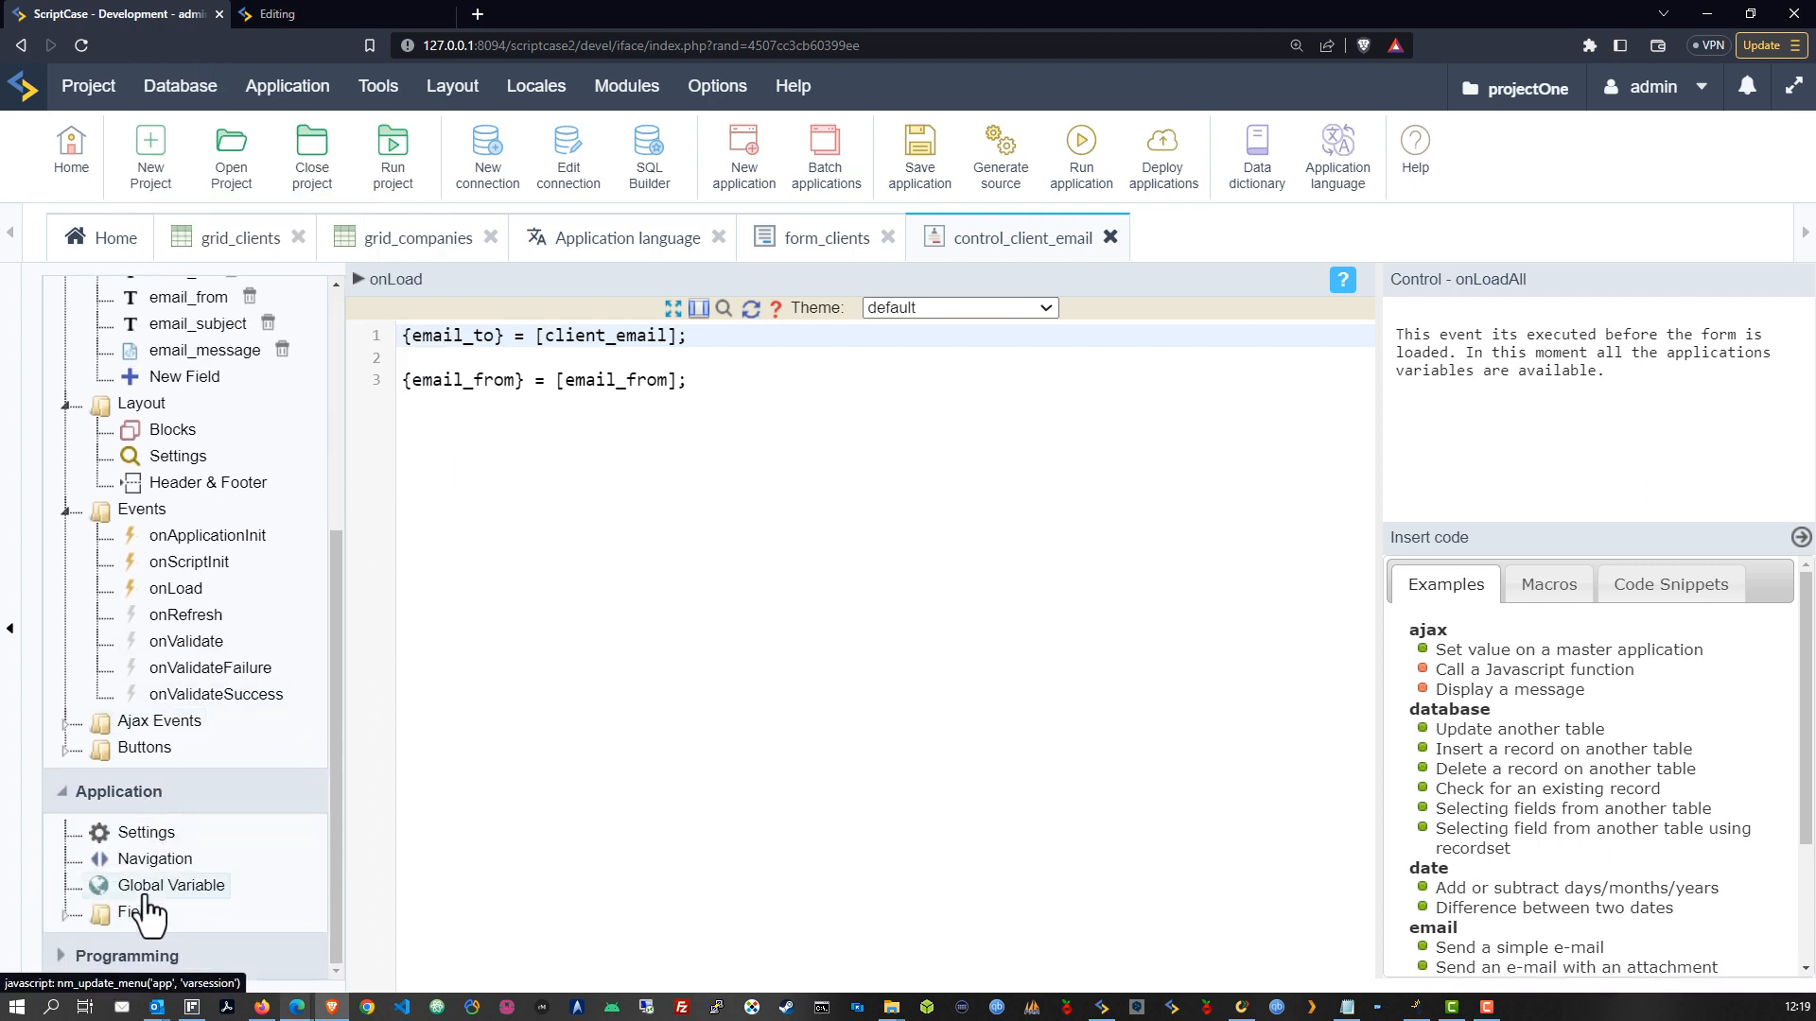
click(147, 894)
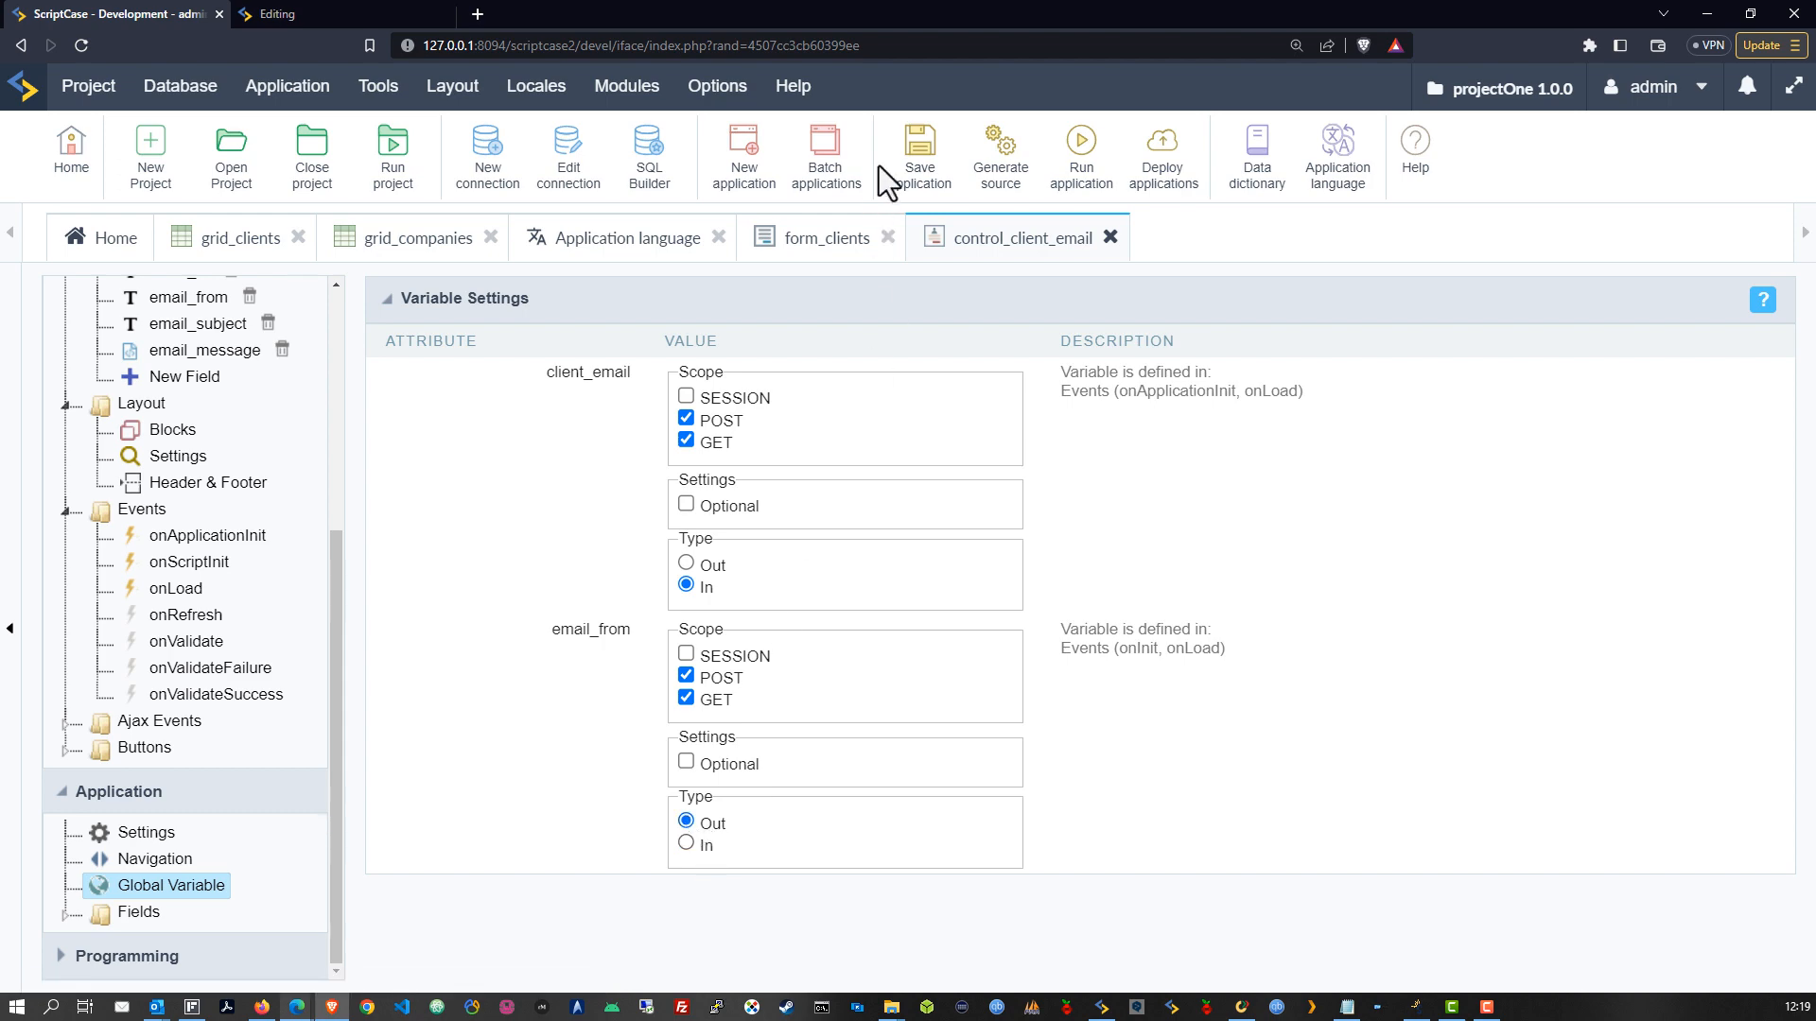
click(912, 155)
Run control_client_email, check which variables its test page requests, and return to the development tab
click(1078, 182)
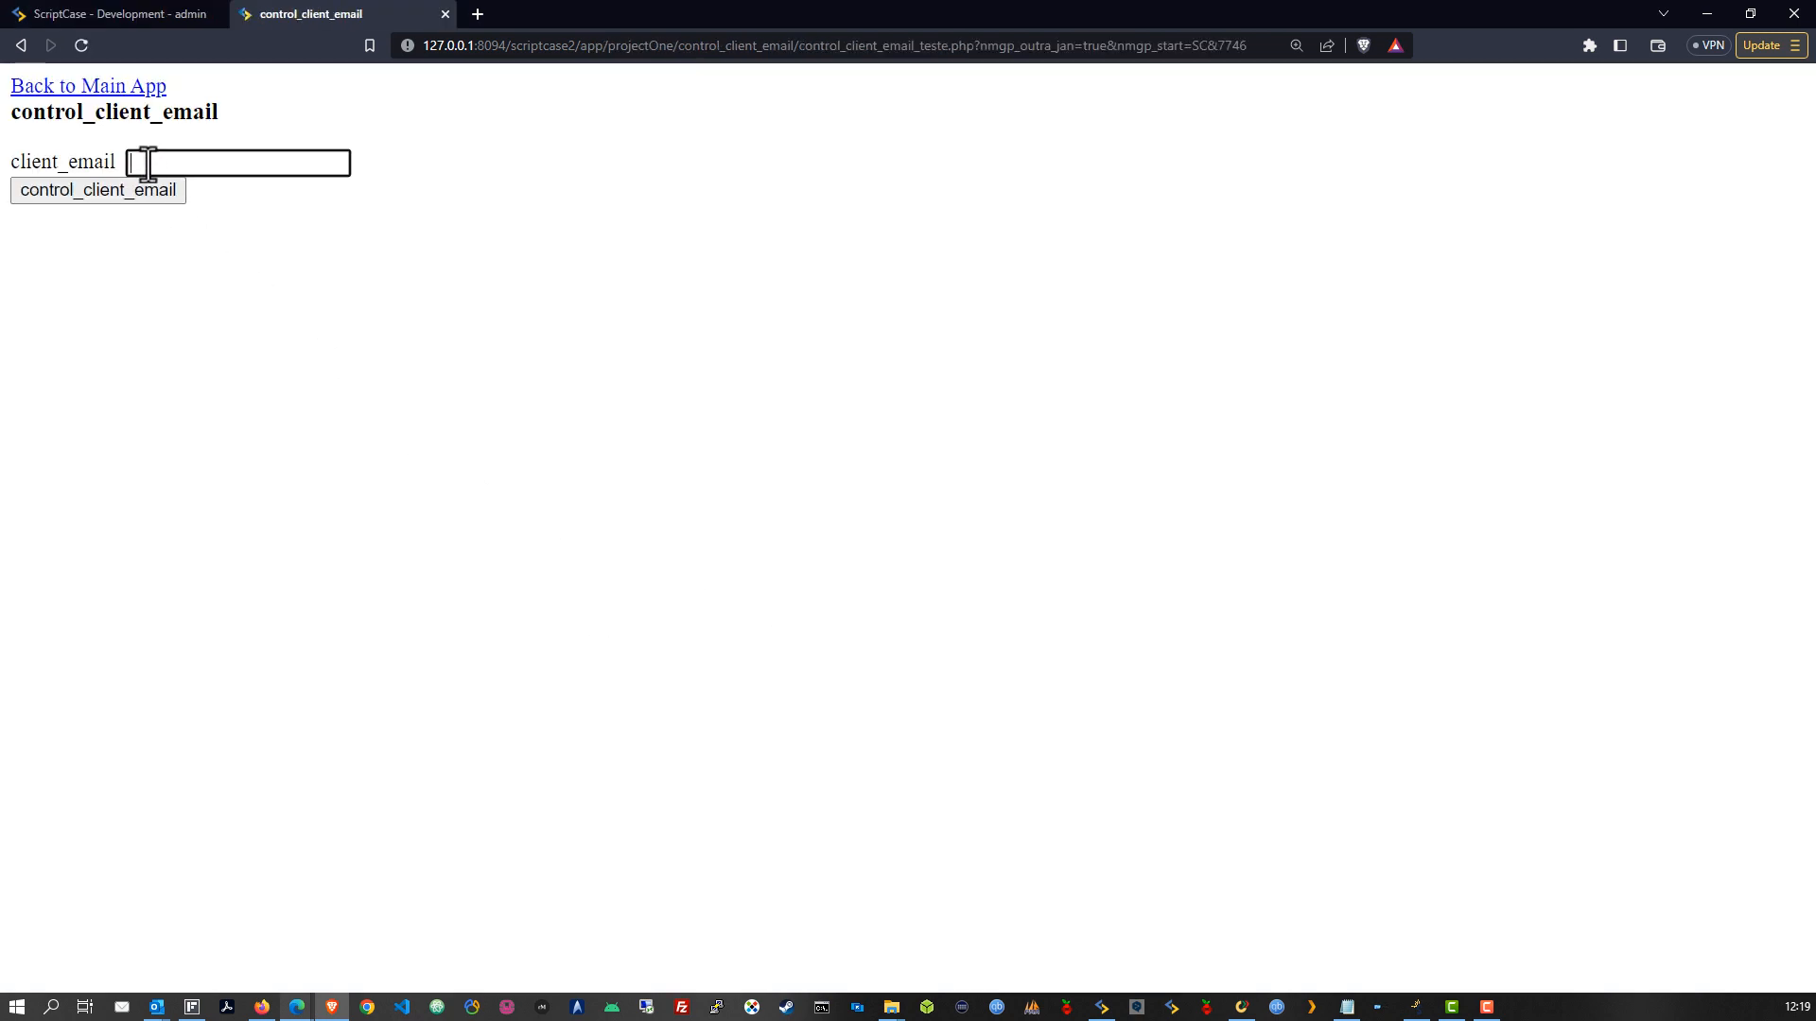
key(BackSpace)
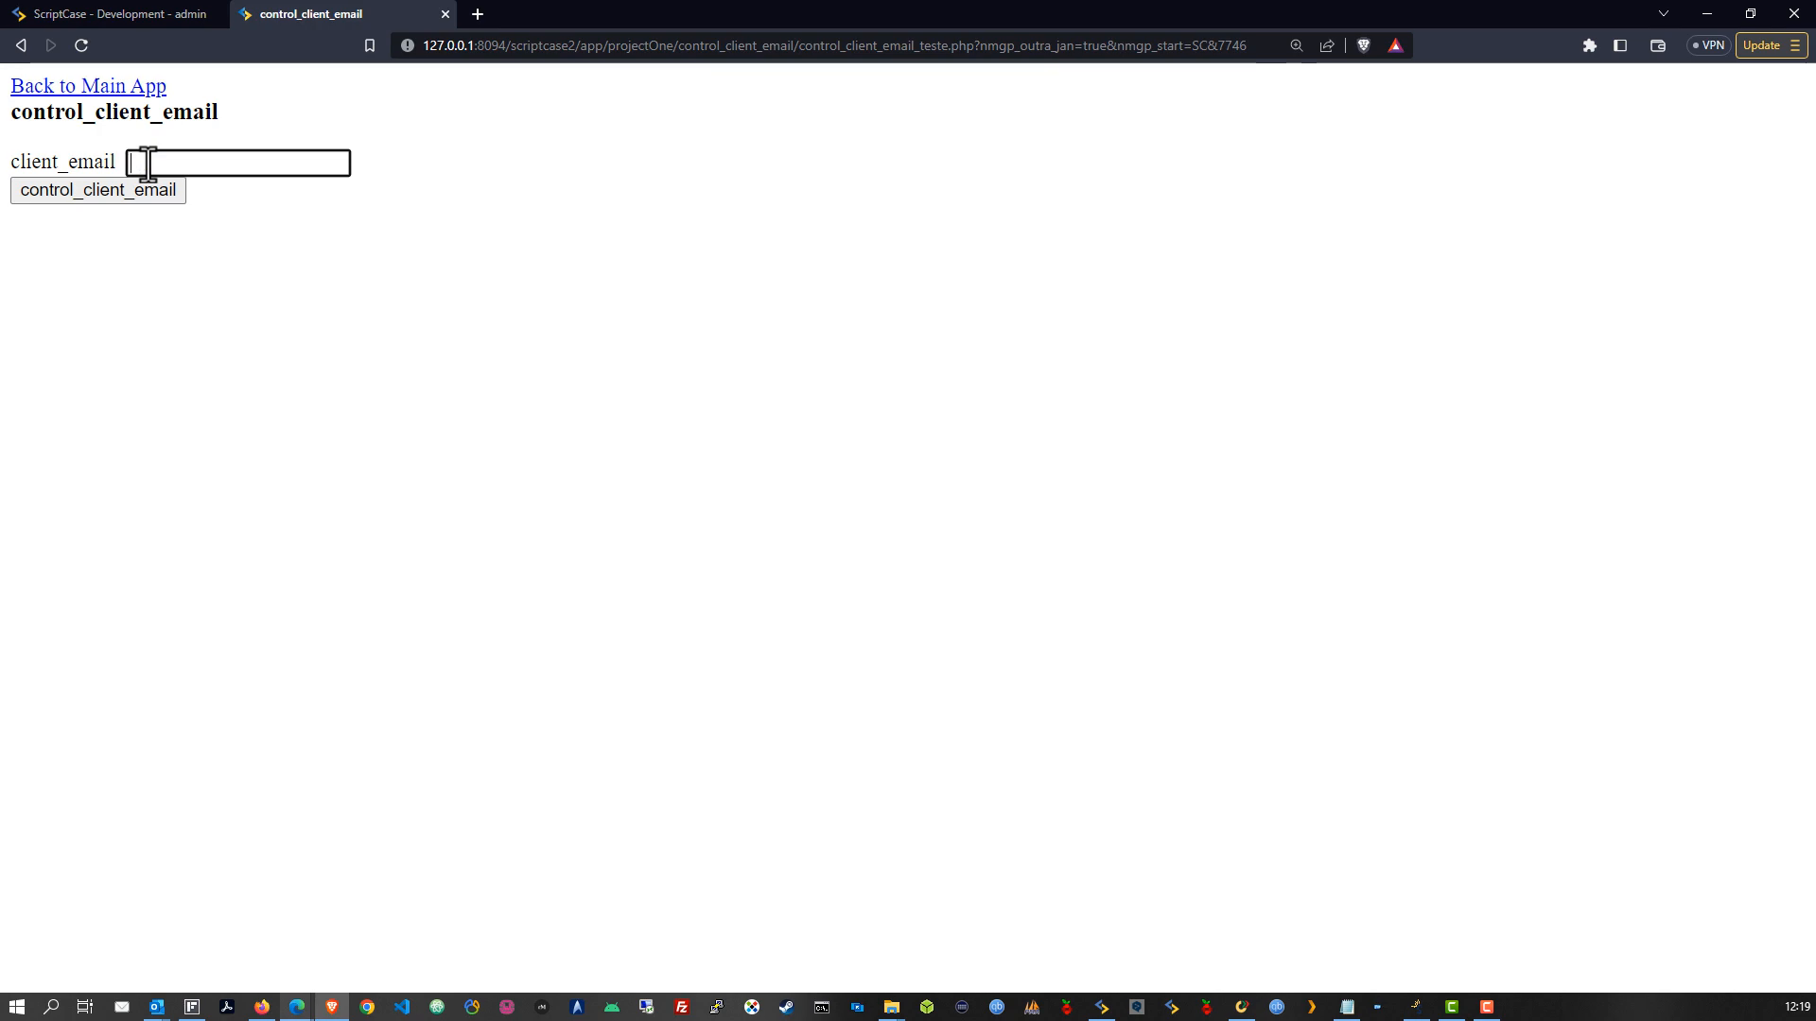
click(133, 16)
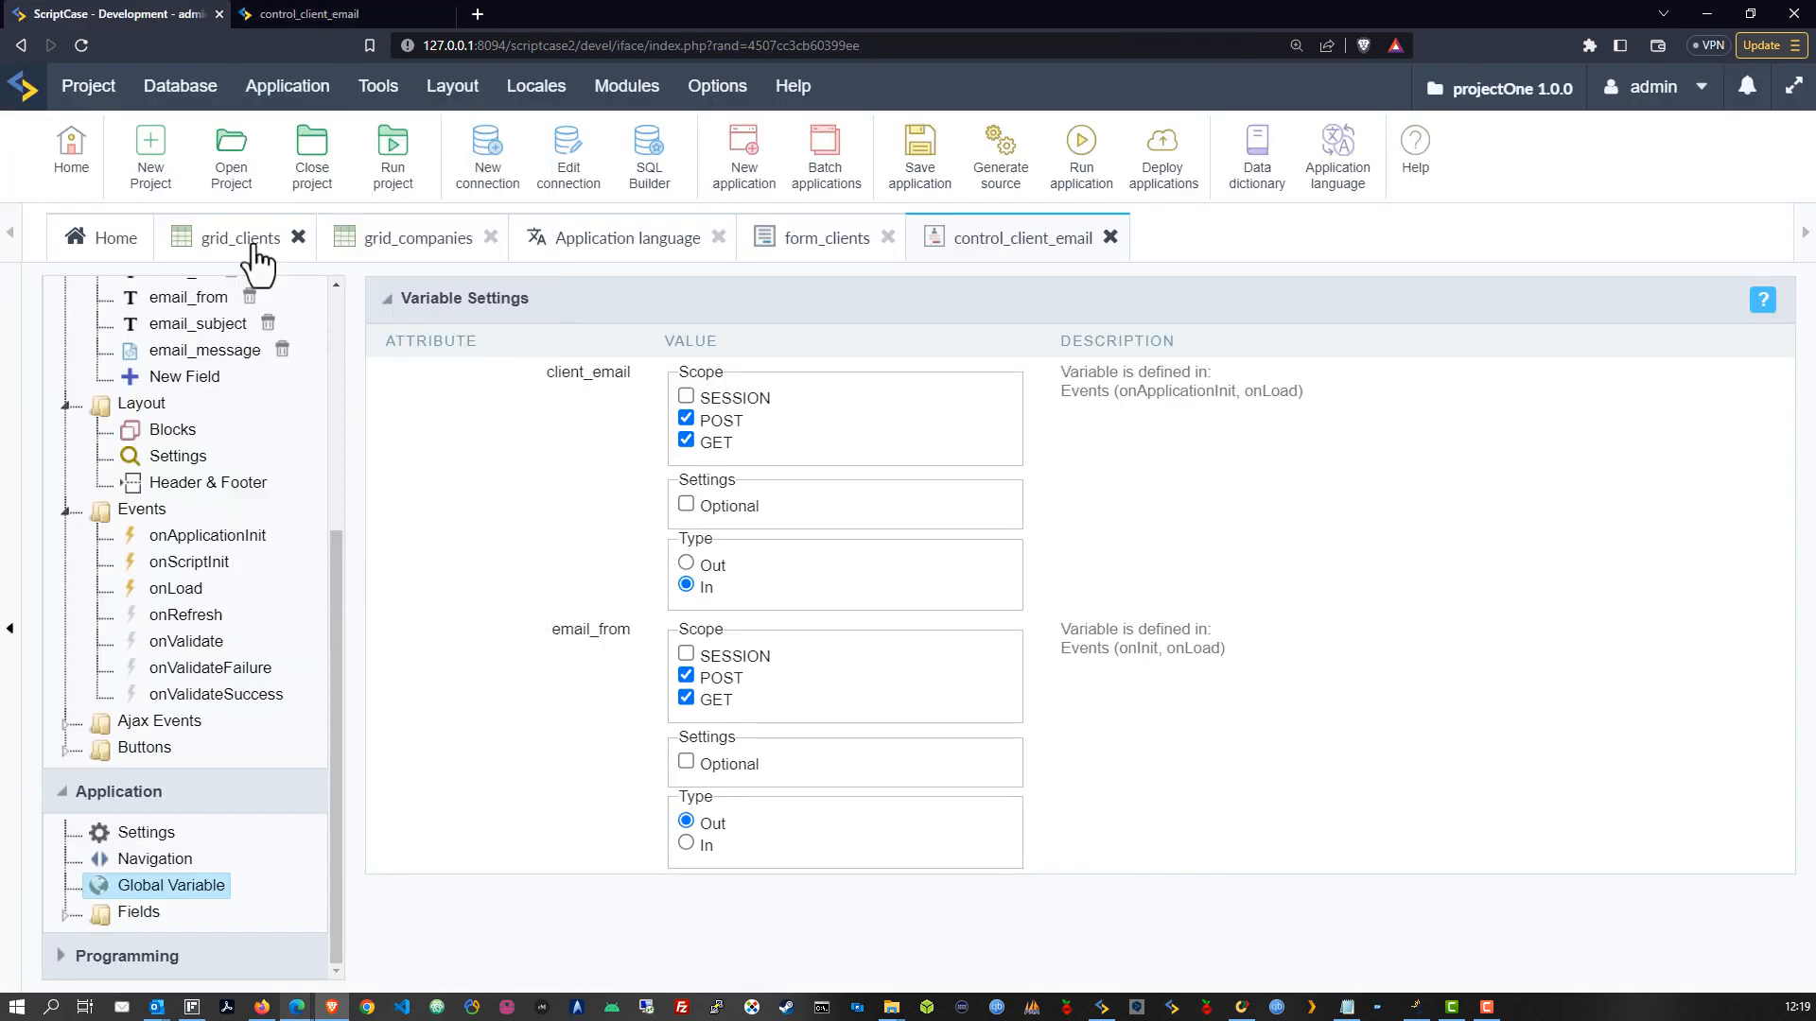
Run grid_clients, open SEND EMAIL for the first client, and check the To and From fields on the e-mail form
click(253, 251)
click(1081, 142)
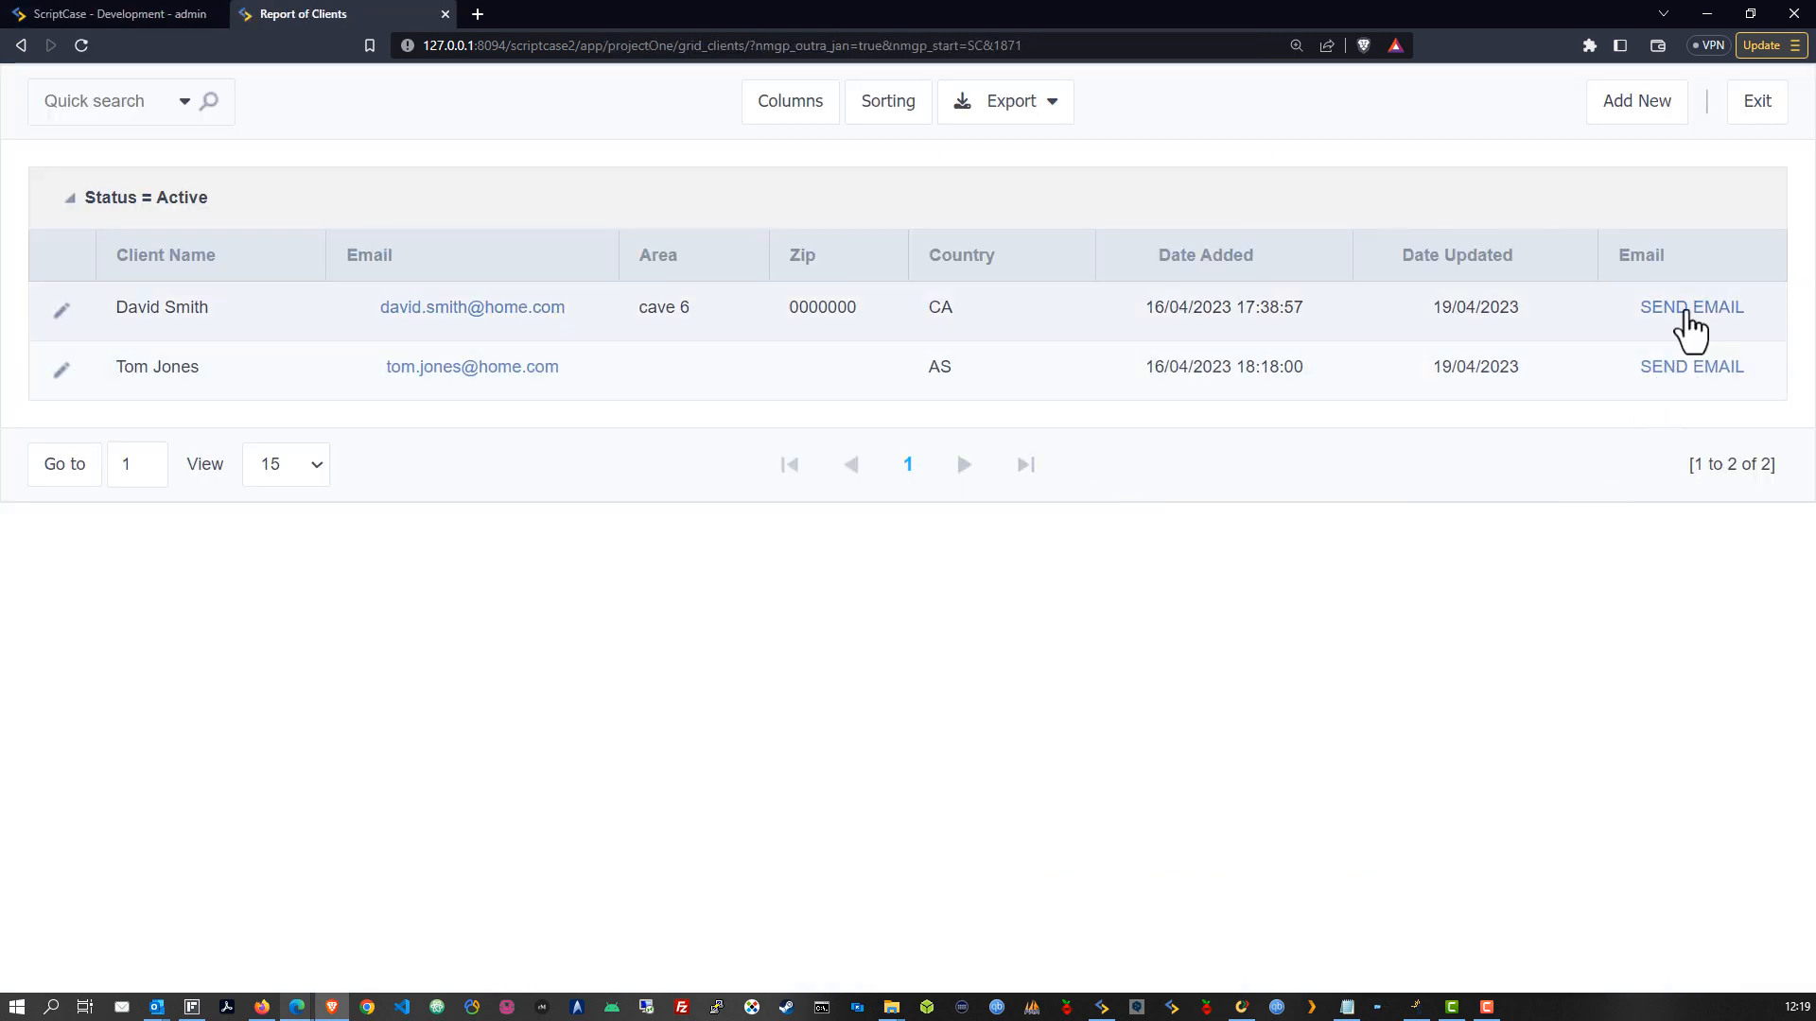
click(1675, 308)
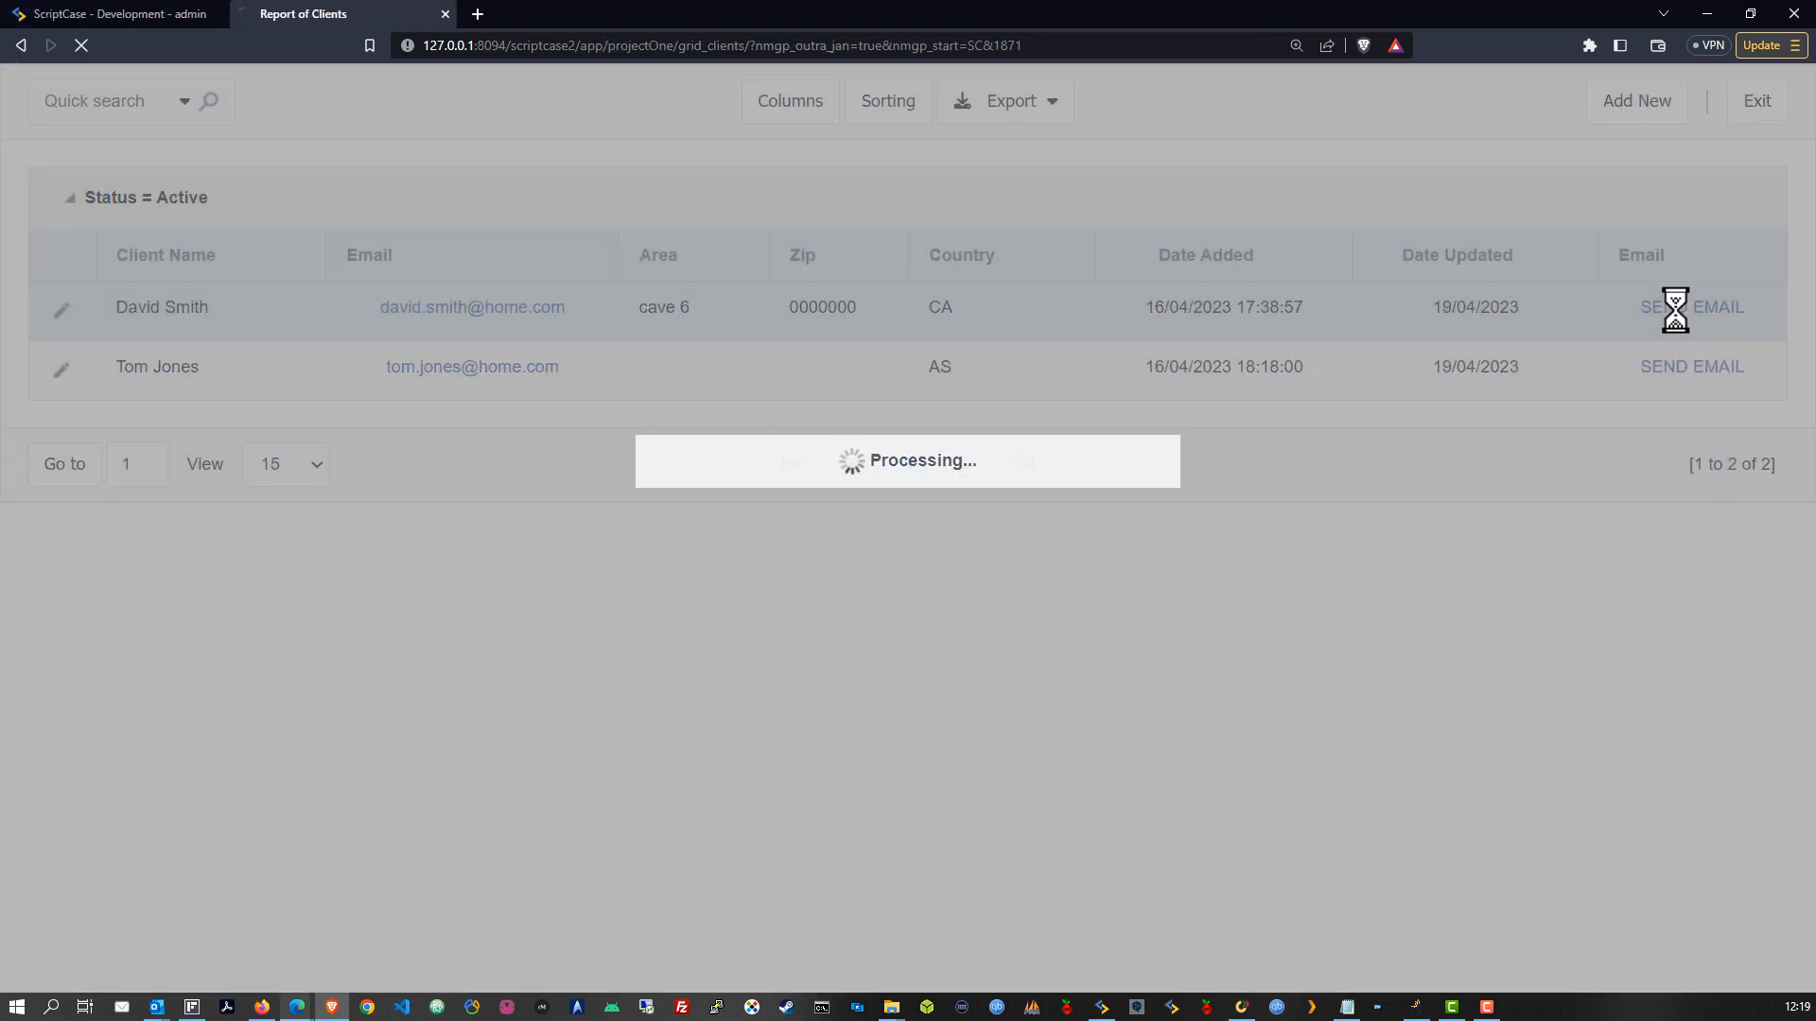
triple_click(305, 135)
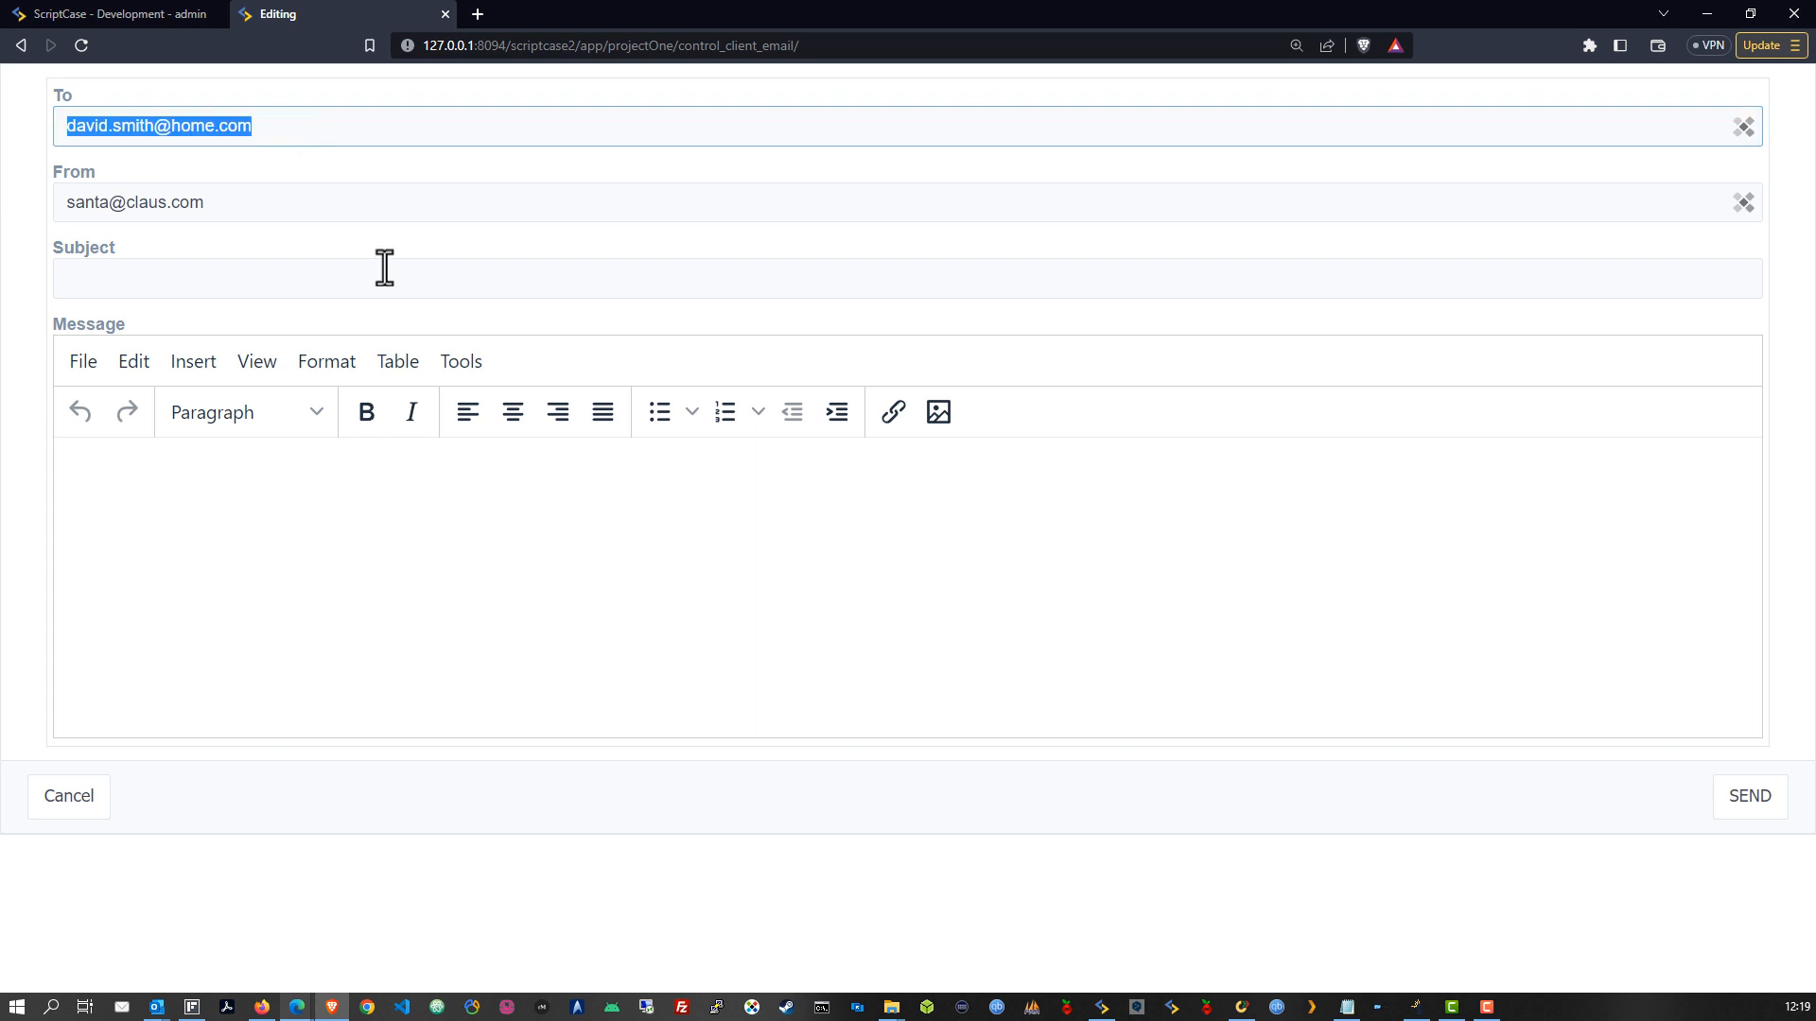
click(415, 238)
triple_click(259, 205)
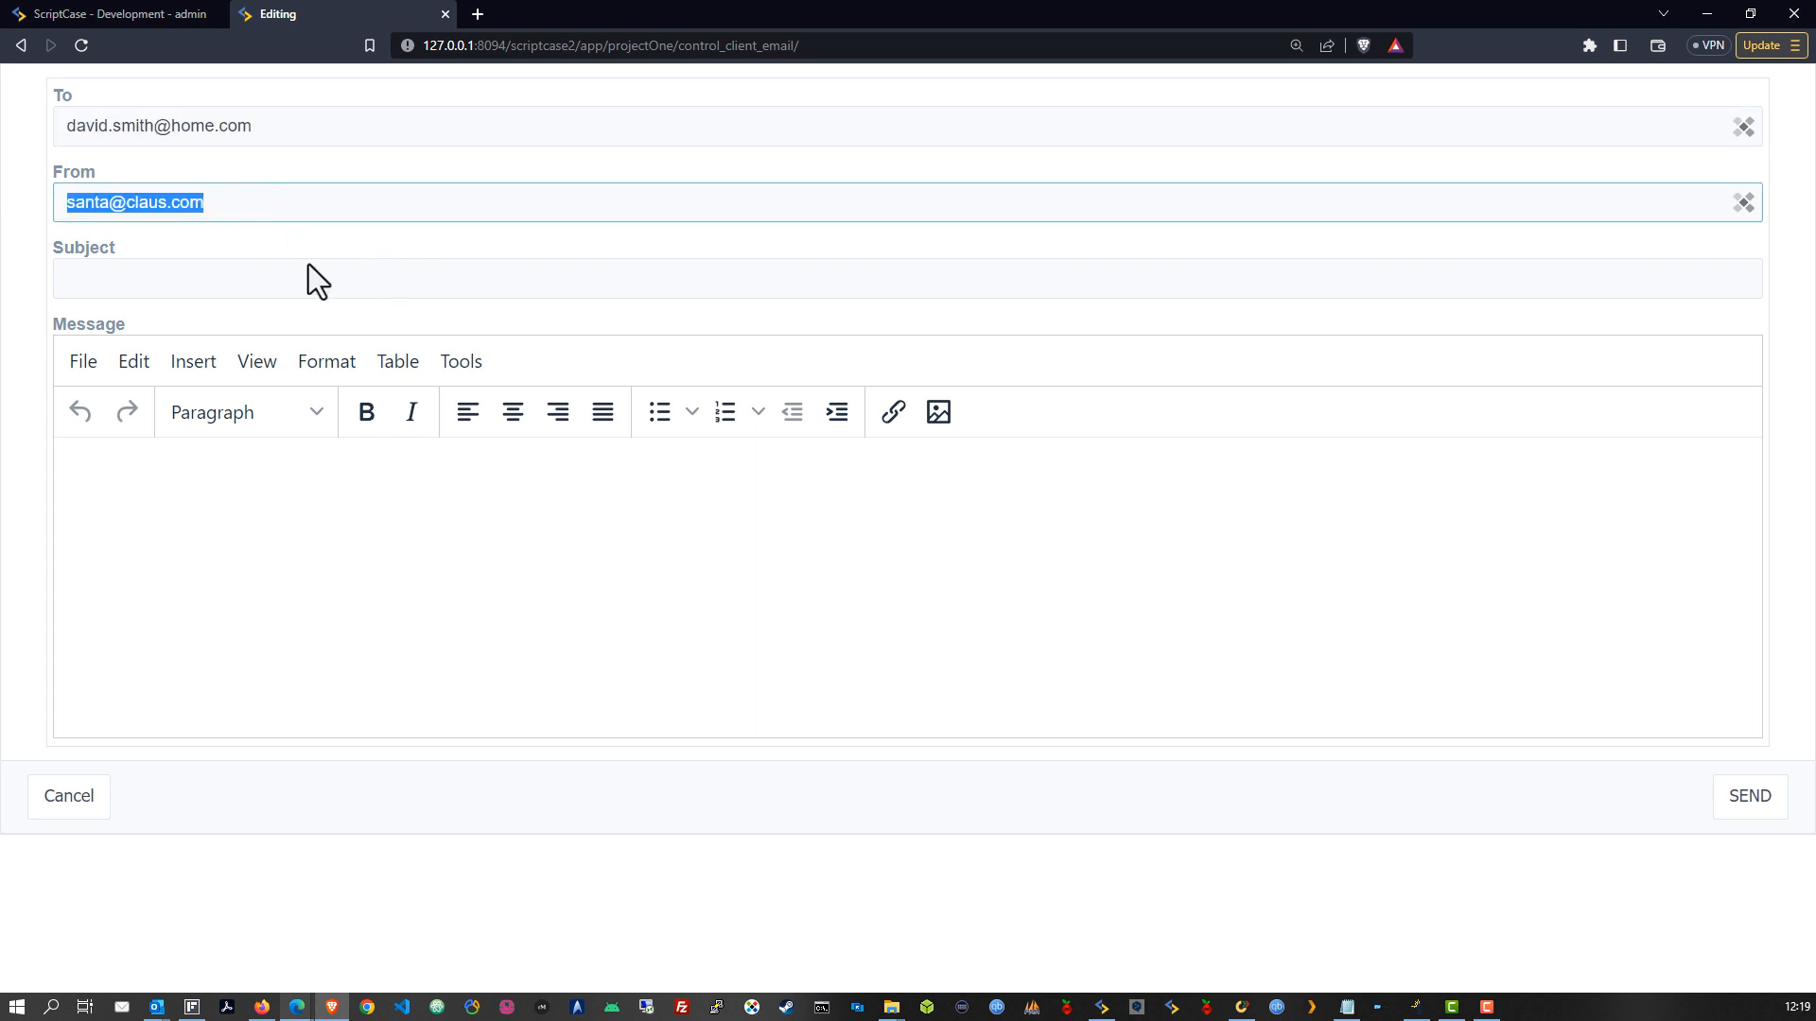
click(304, 247)
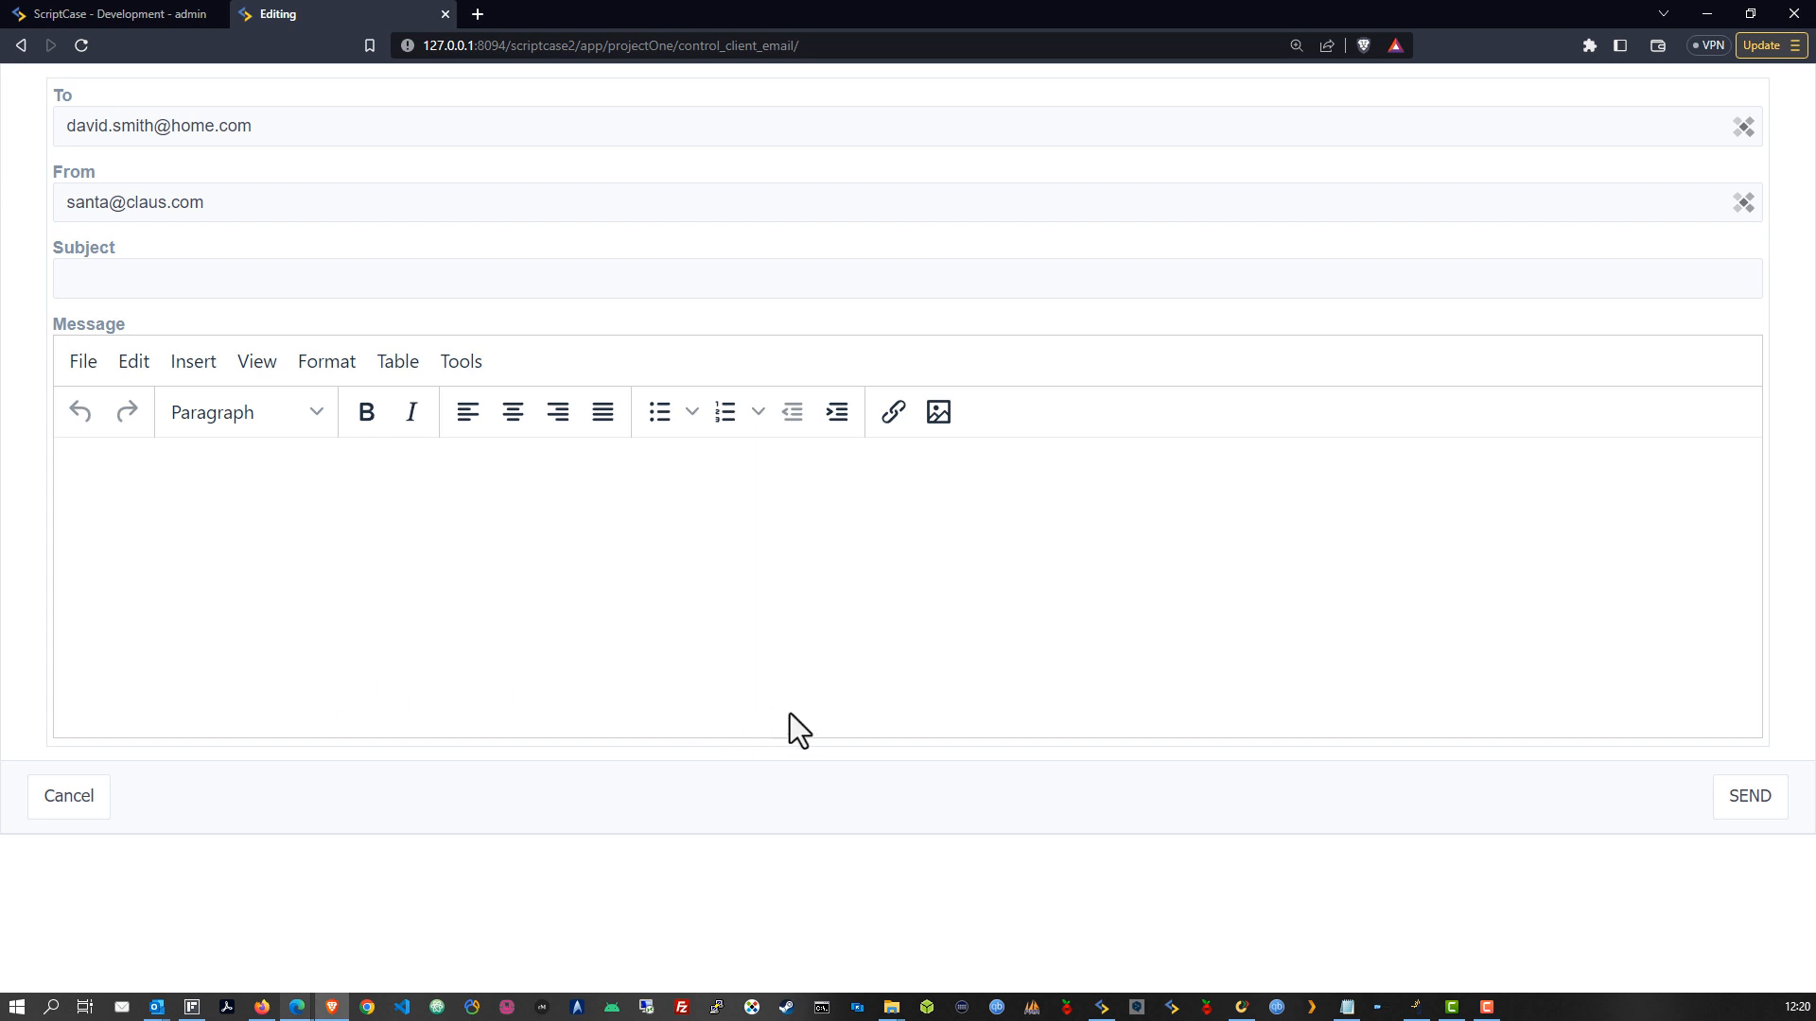
Return to the development tab and collapse the Fields and Events folders of grid_clients
click(118, 15)
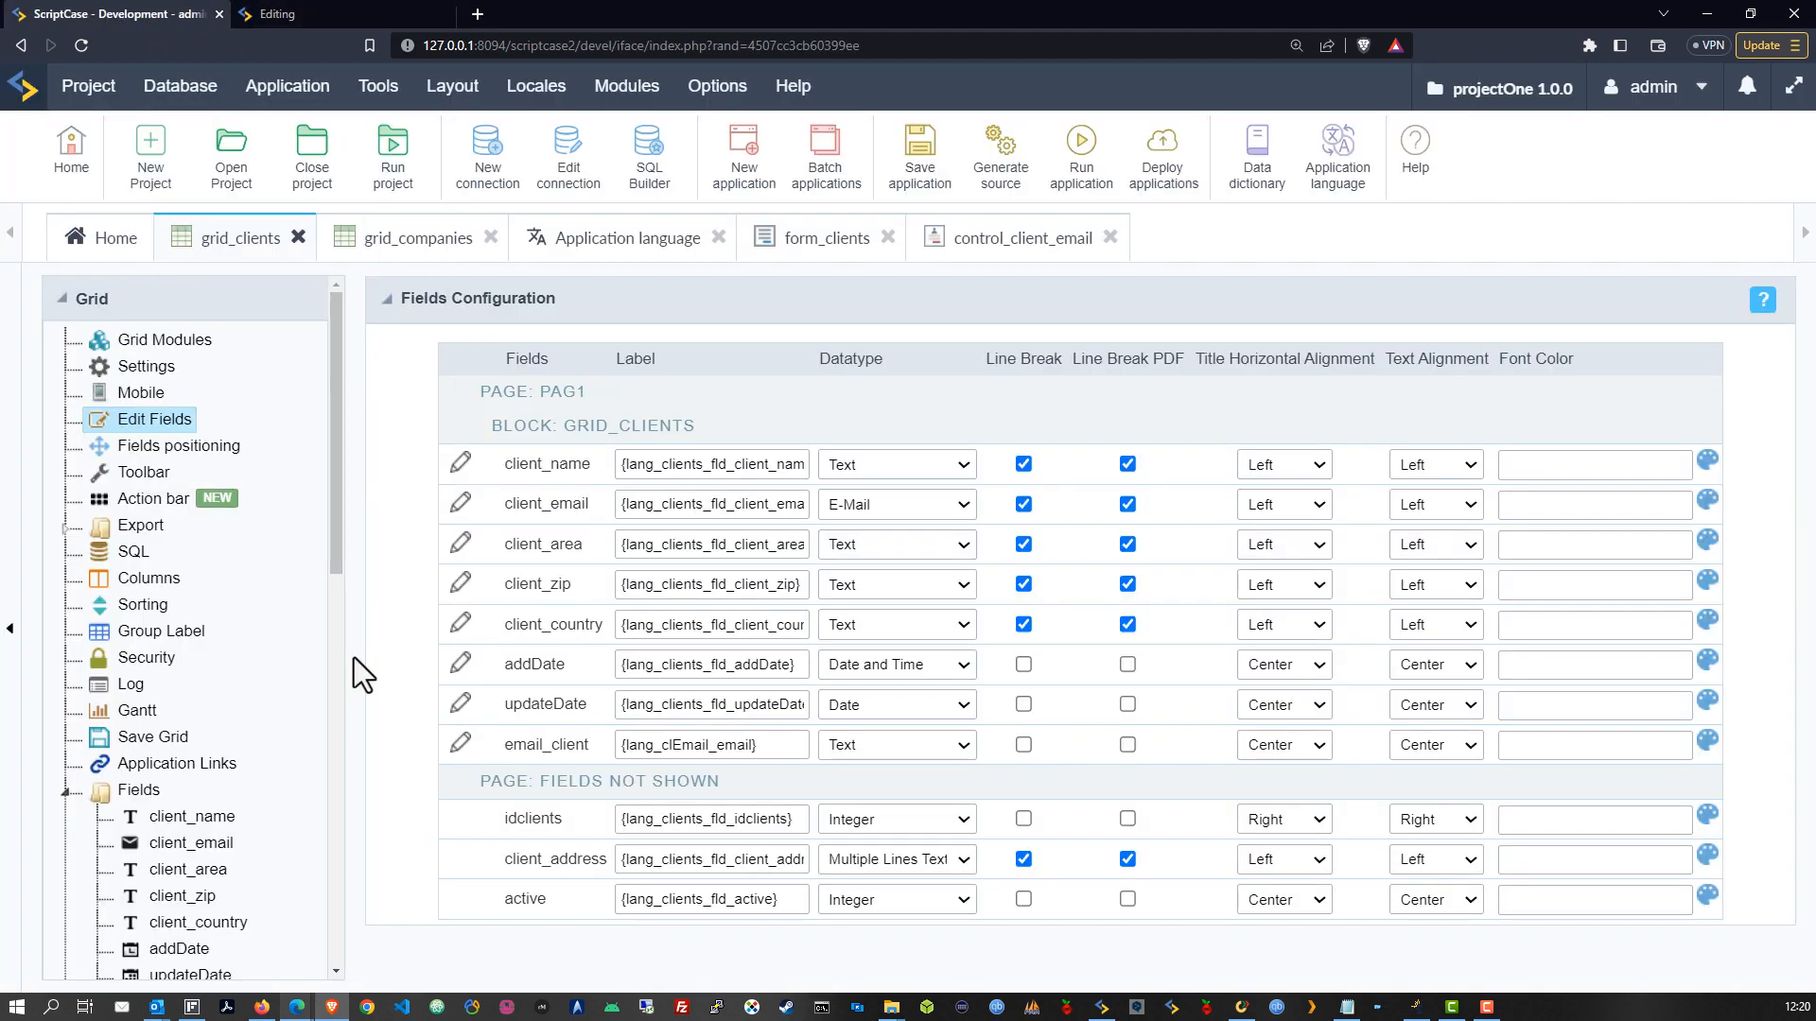
click(65, 791)
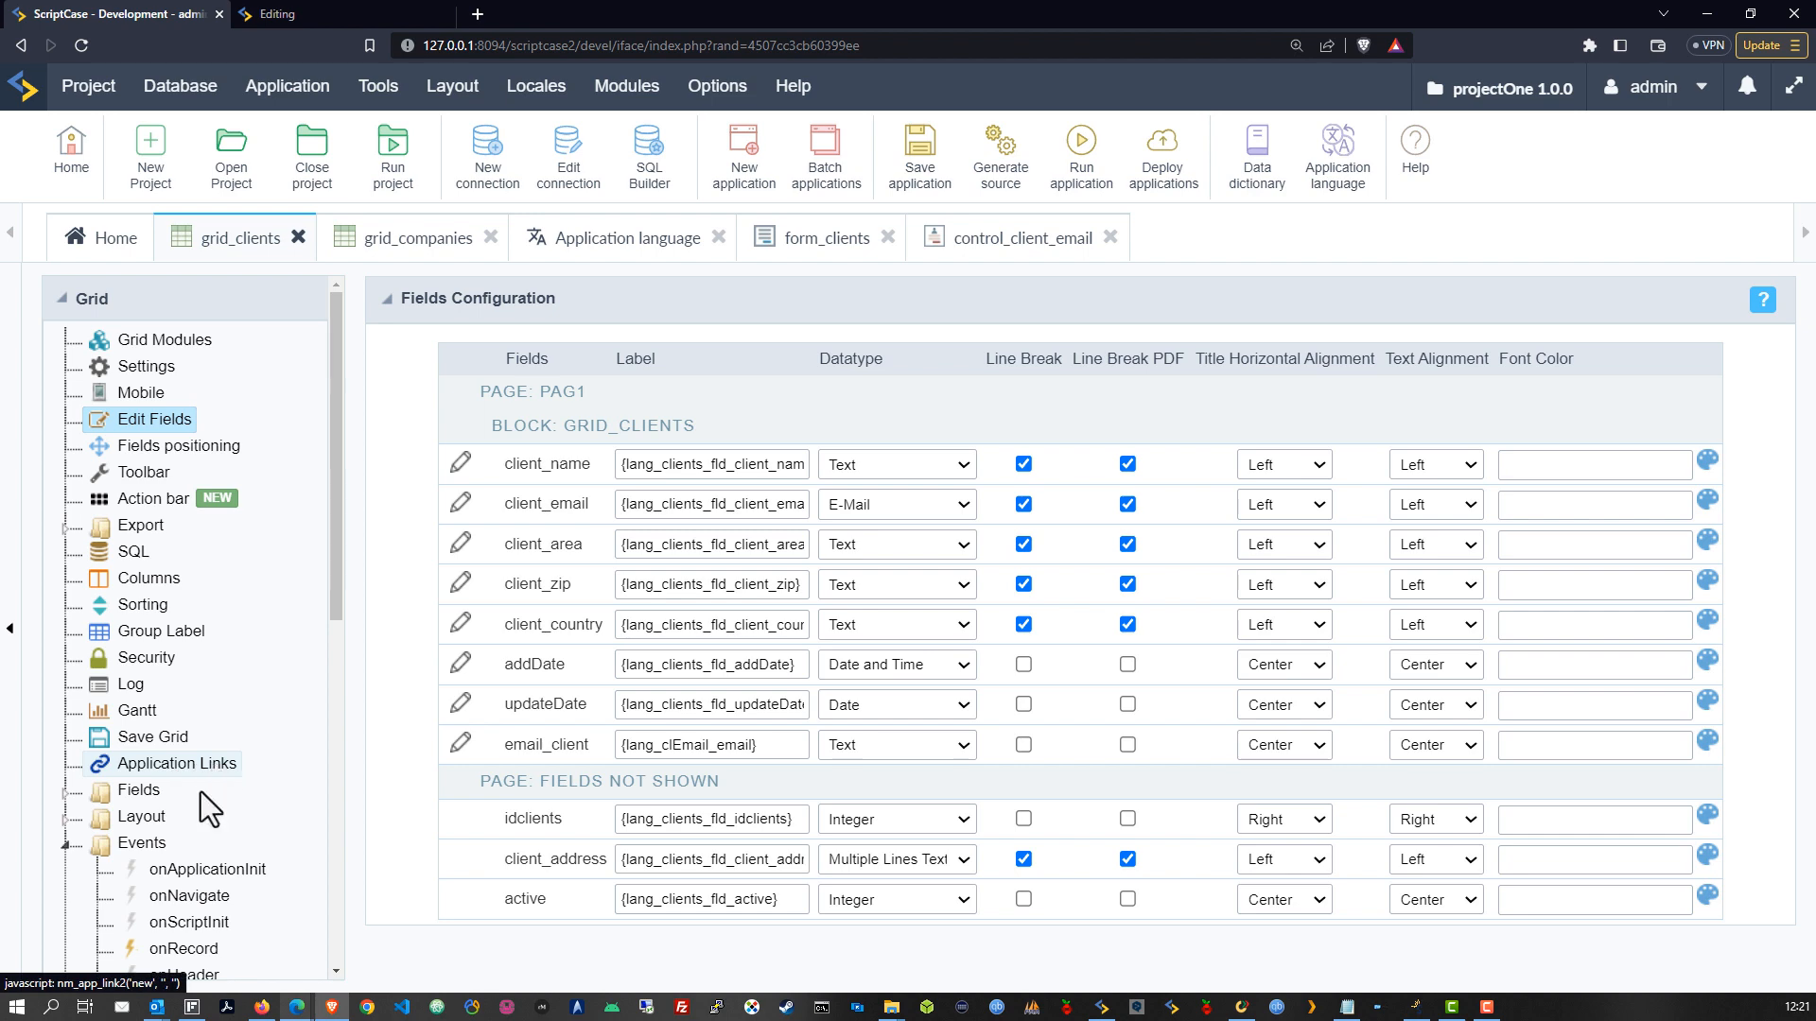
click(64, 845)
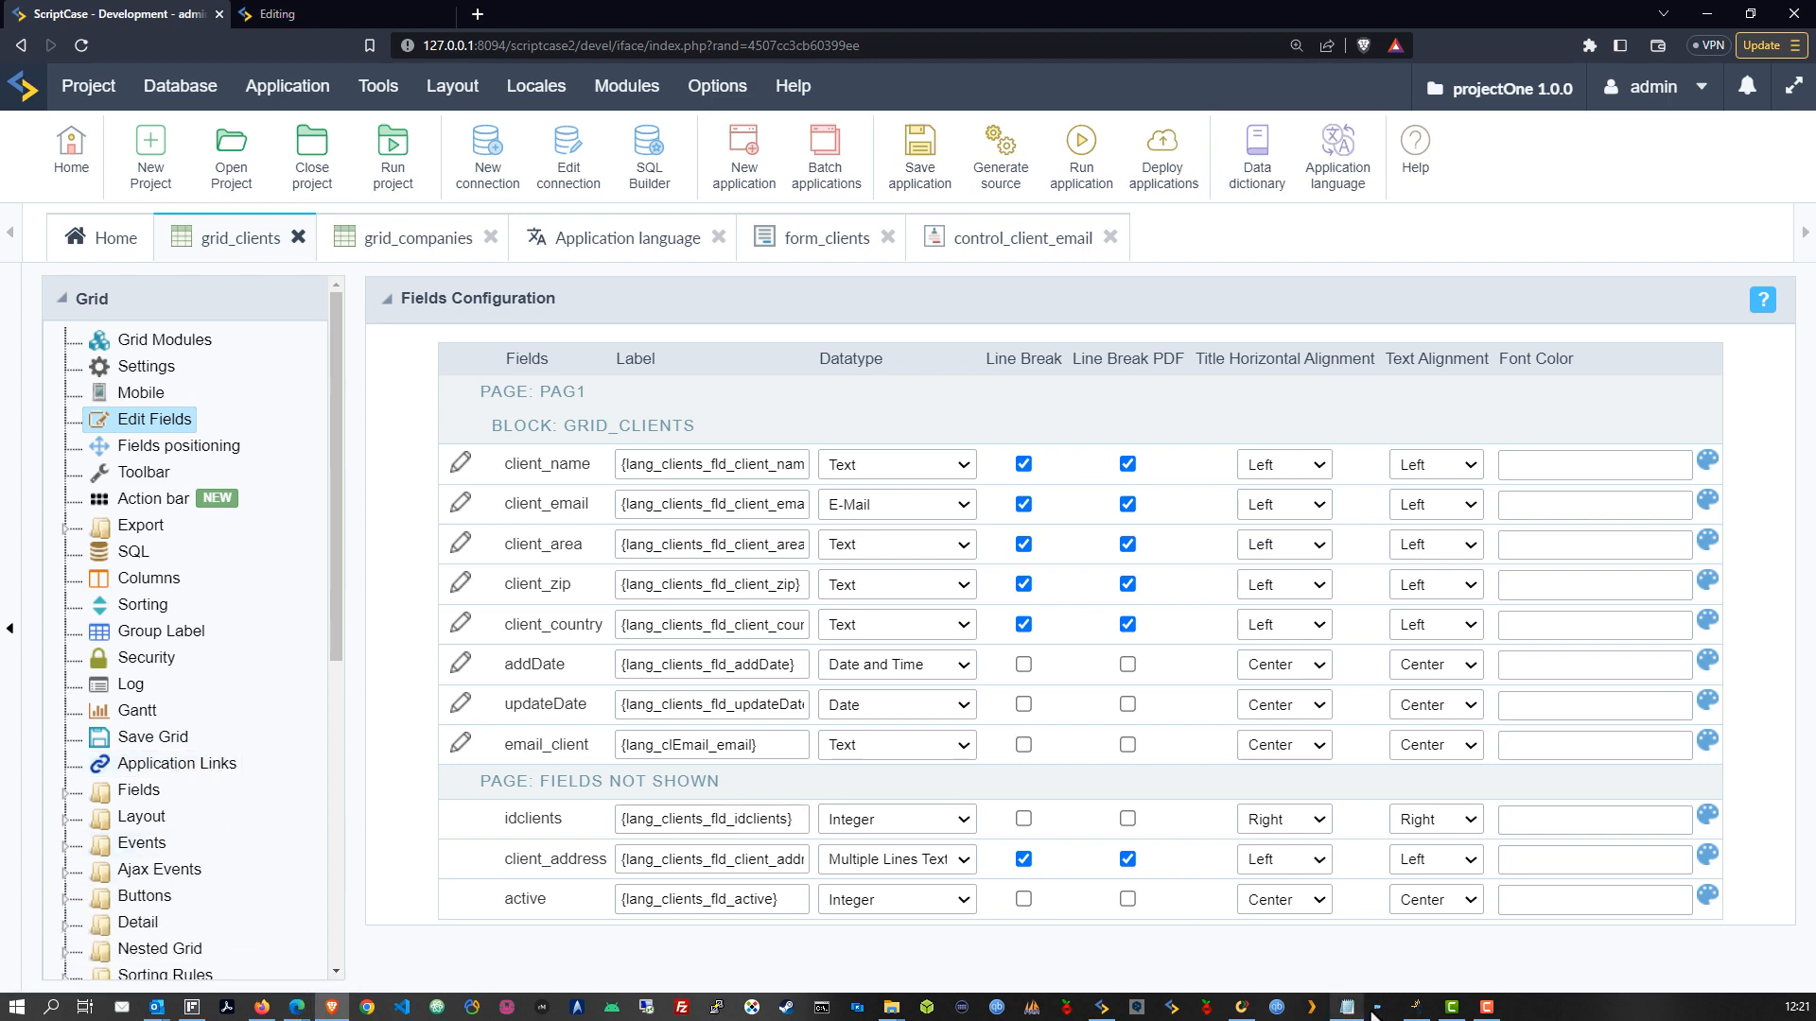
Switch to the project_1_customer_management drawing and add a light-yellow megaphone from Objects to the upper middle of the Process-2 page
click(1414, 1012)
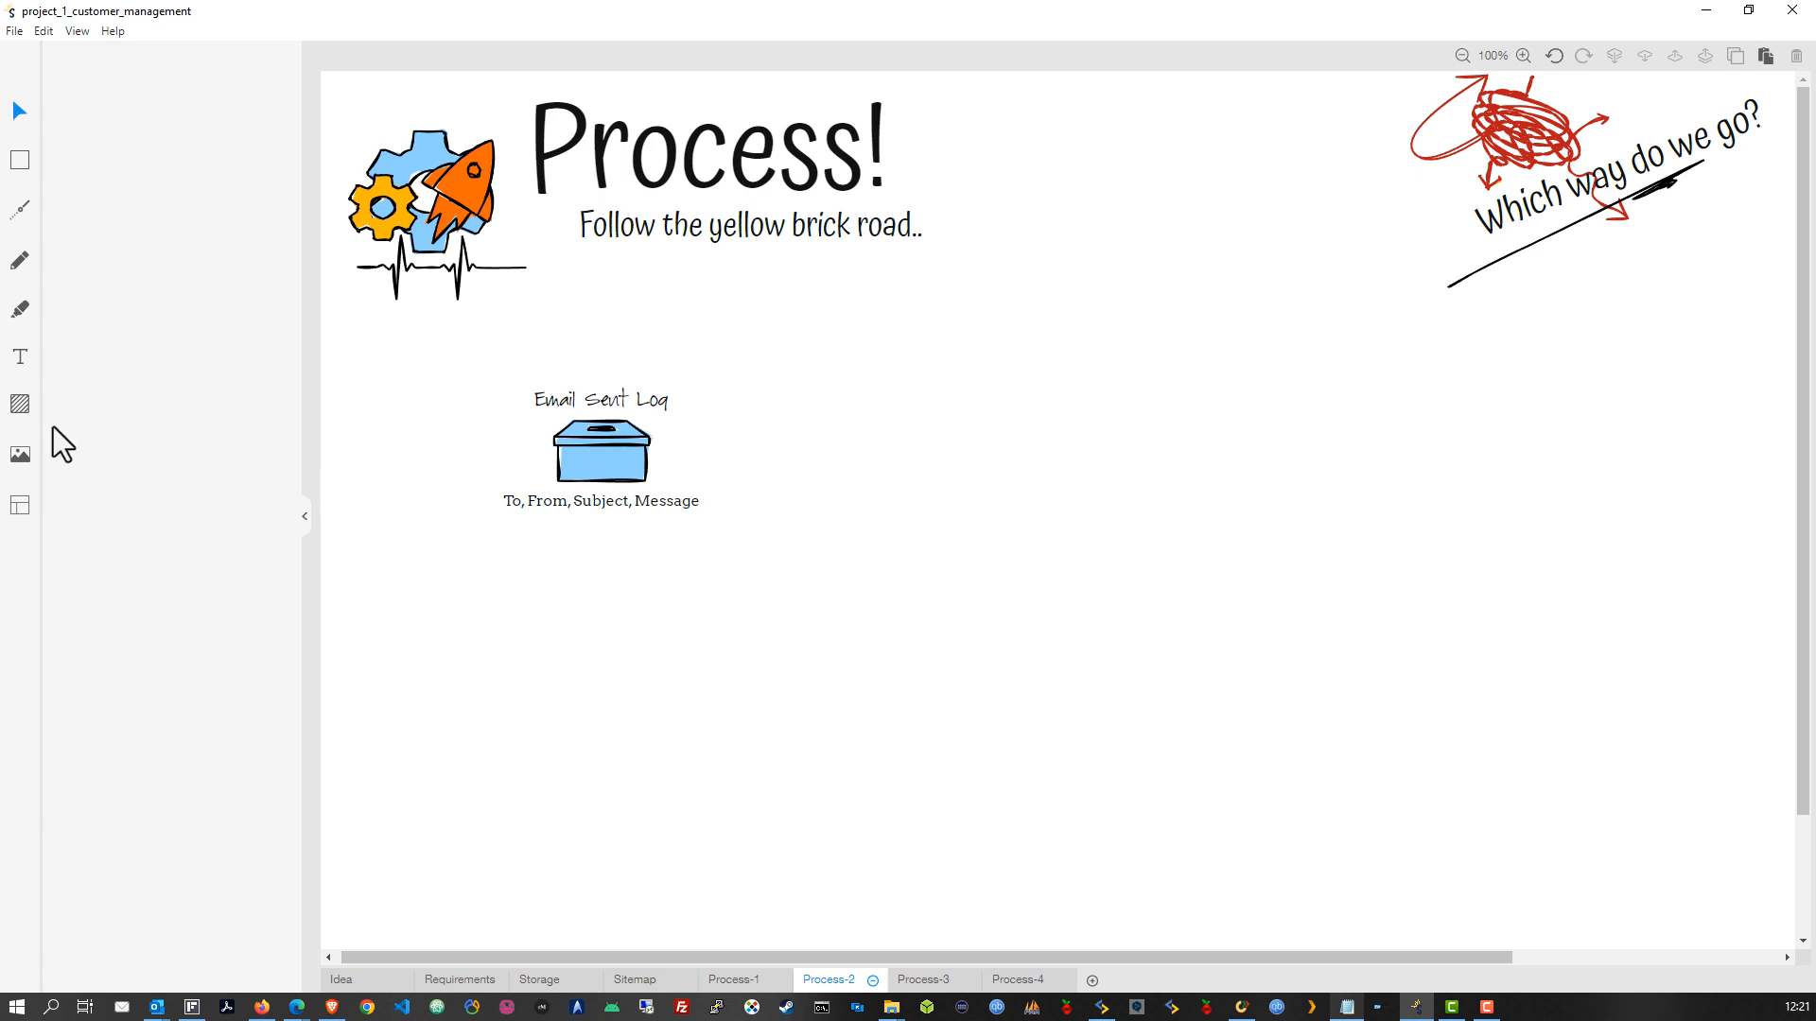
click(19, 163)
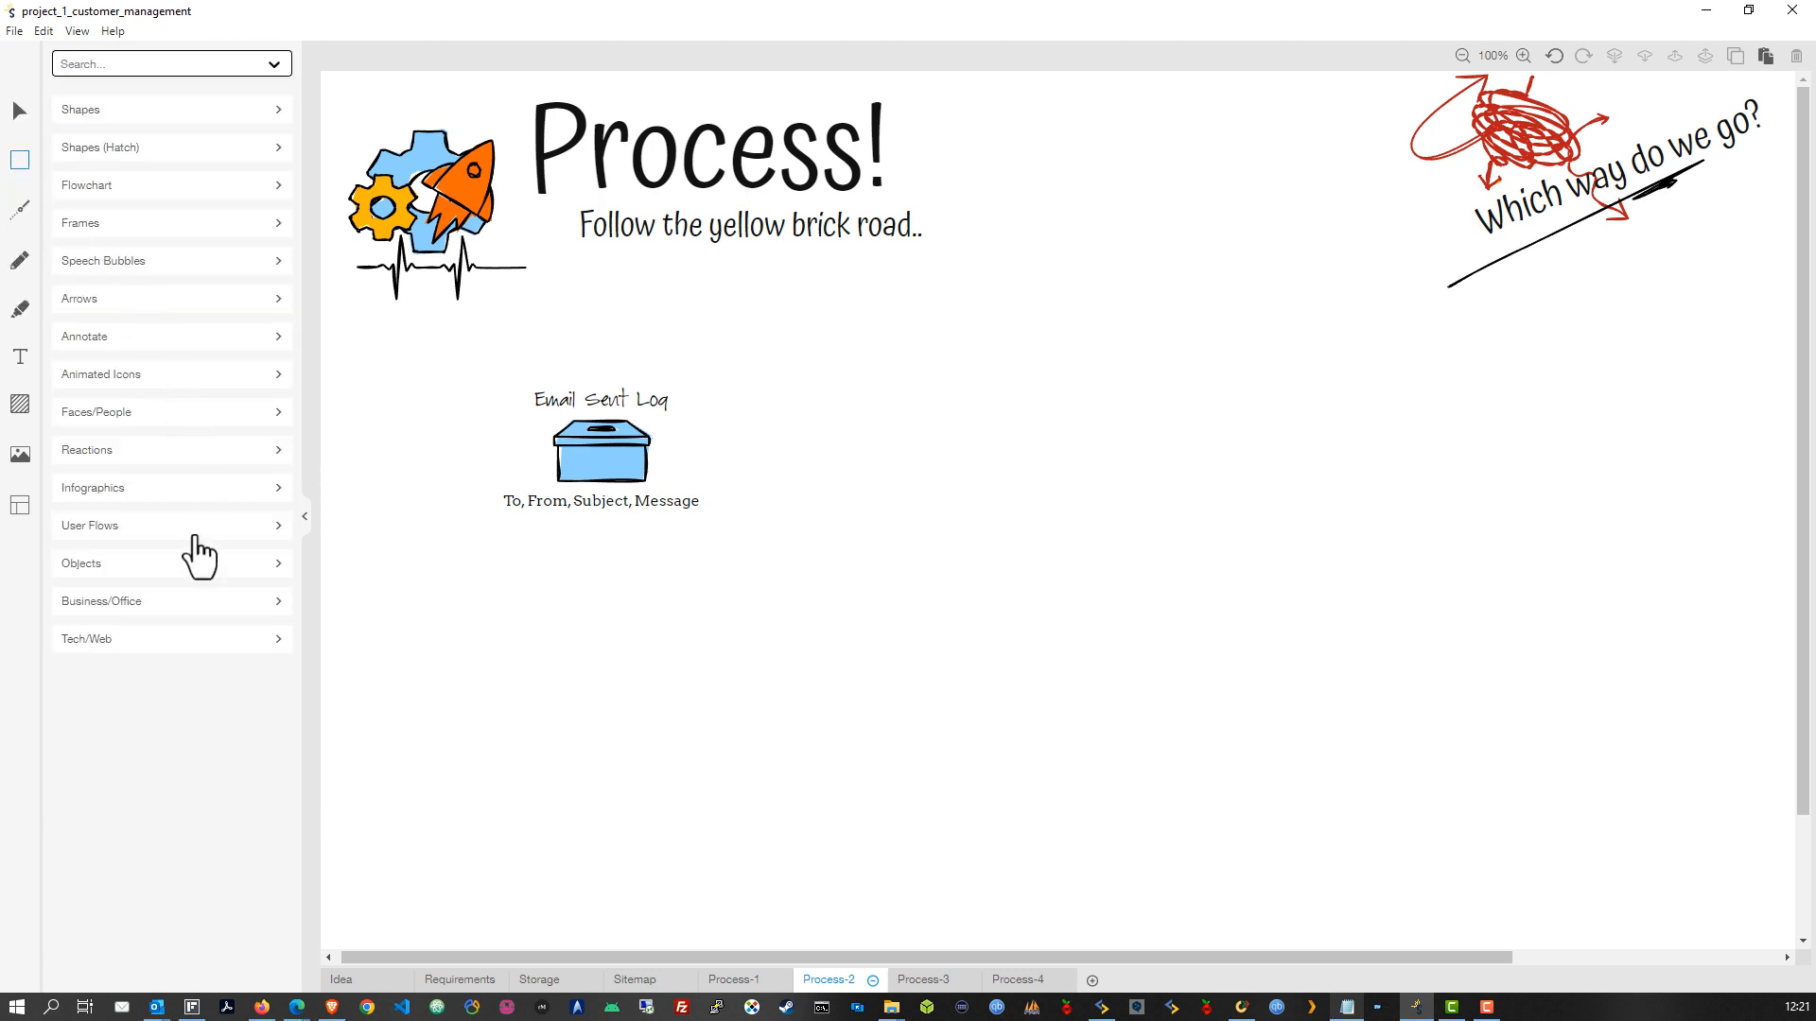
click(187, 567)
scroll(231, 729, down, 3)
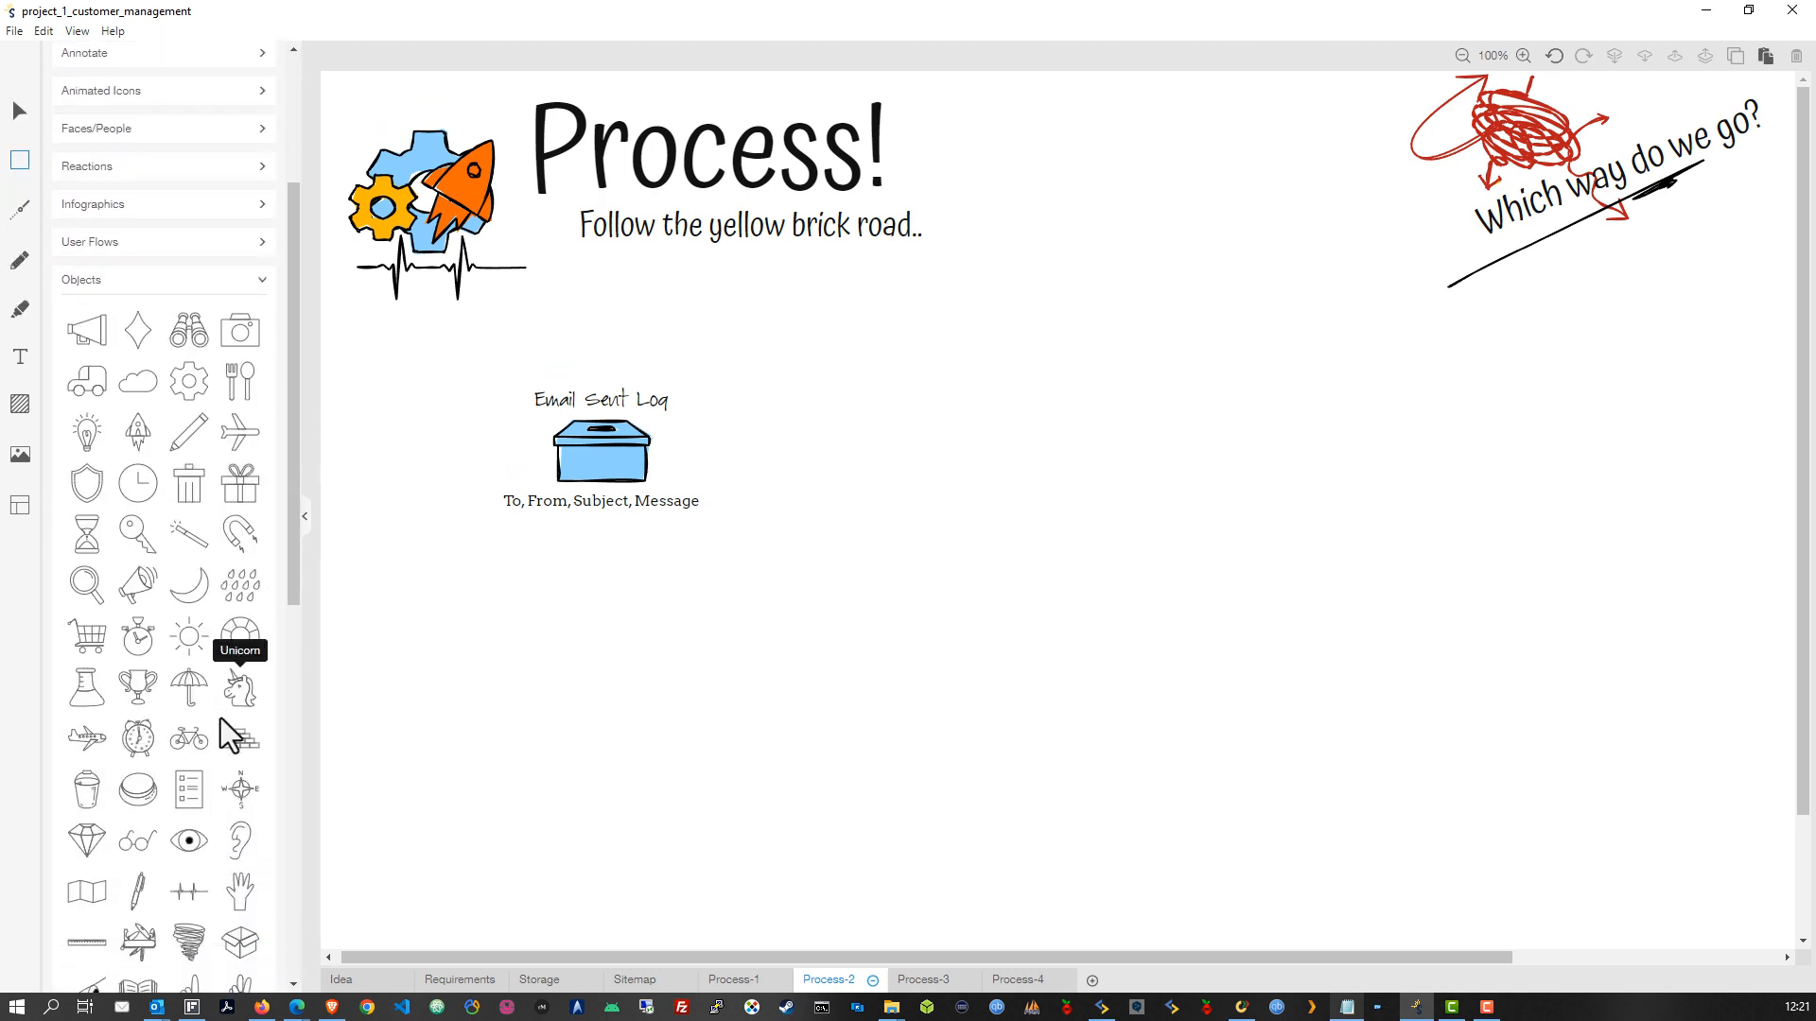
mouse_move(104, 343)
mouse_down()
mouse_move(309, 393)
mouse_move(965, 364)
mouse_up()
click(63, 83)
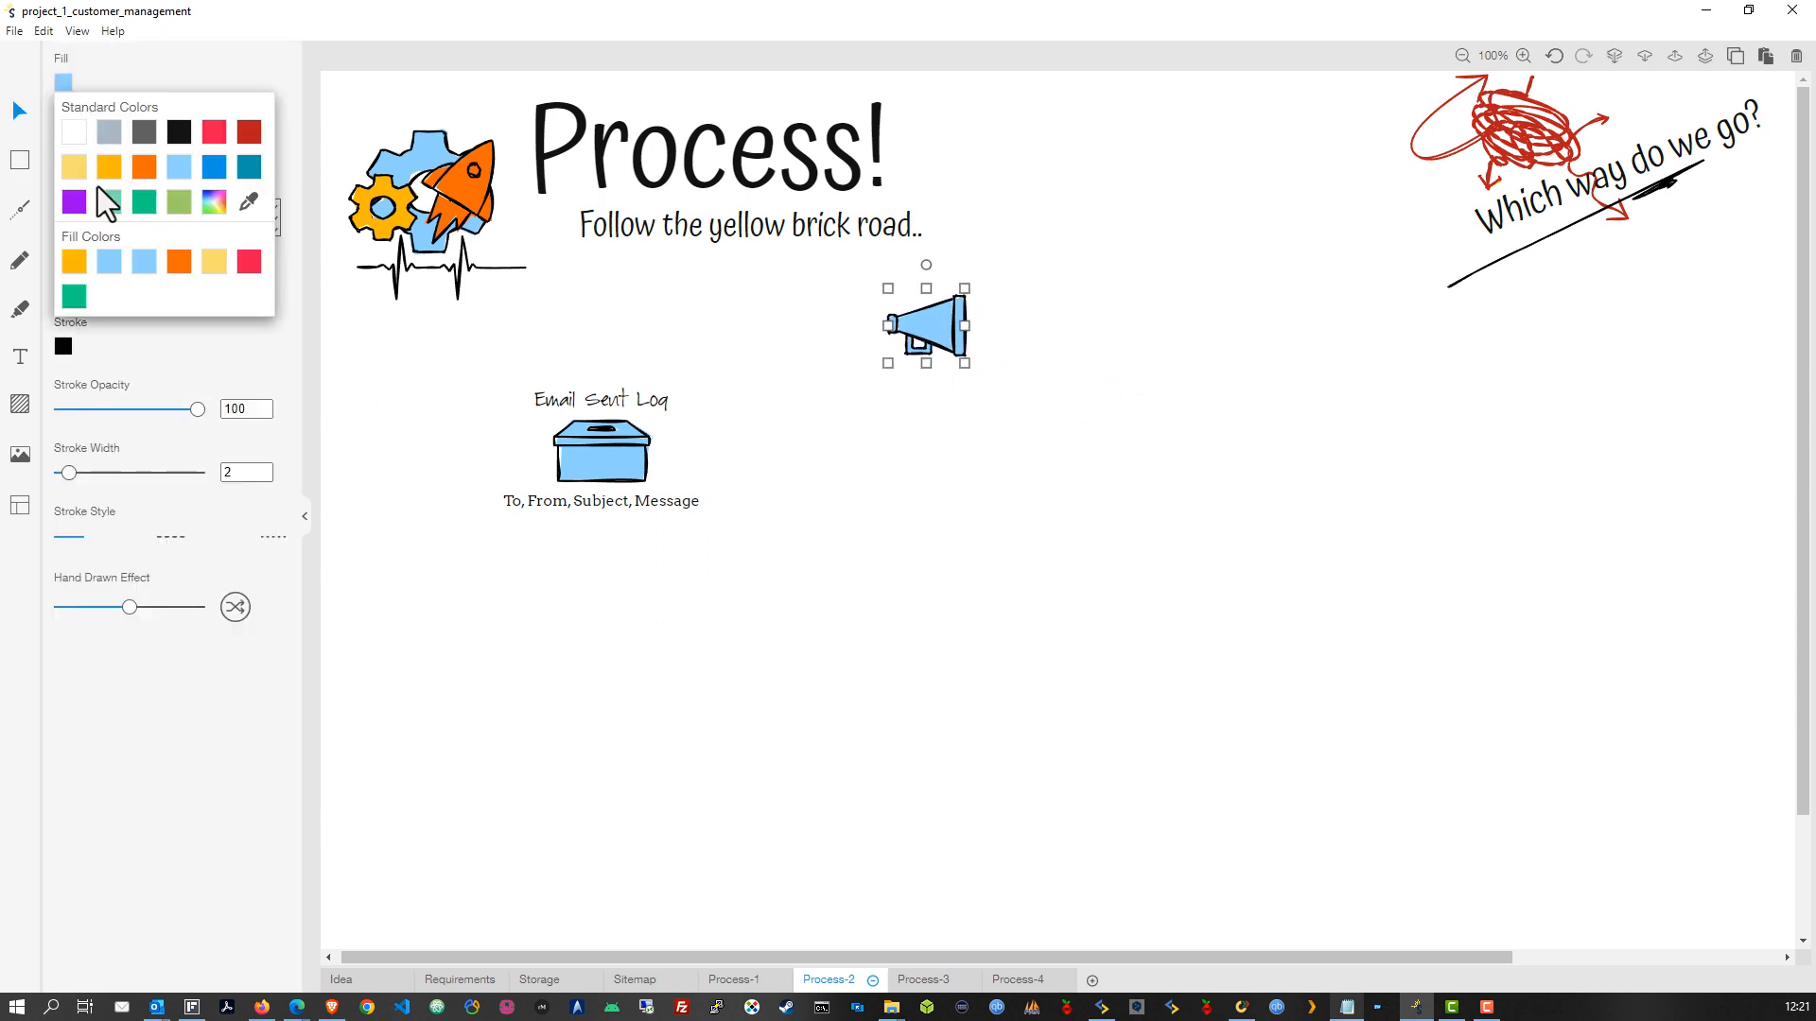
click(213, 262)
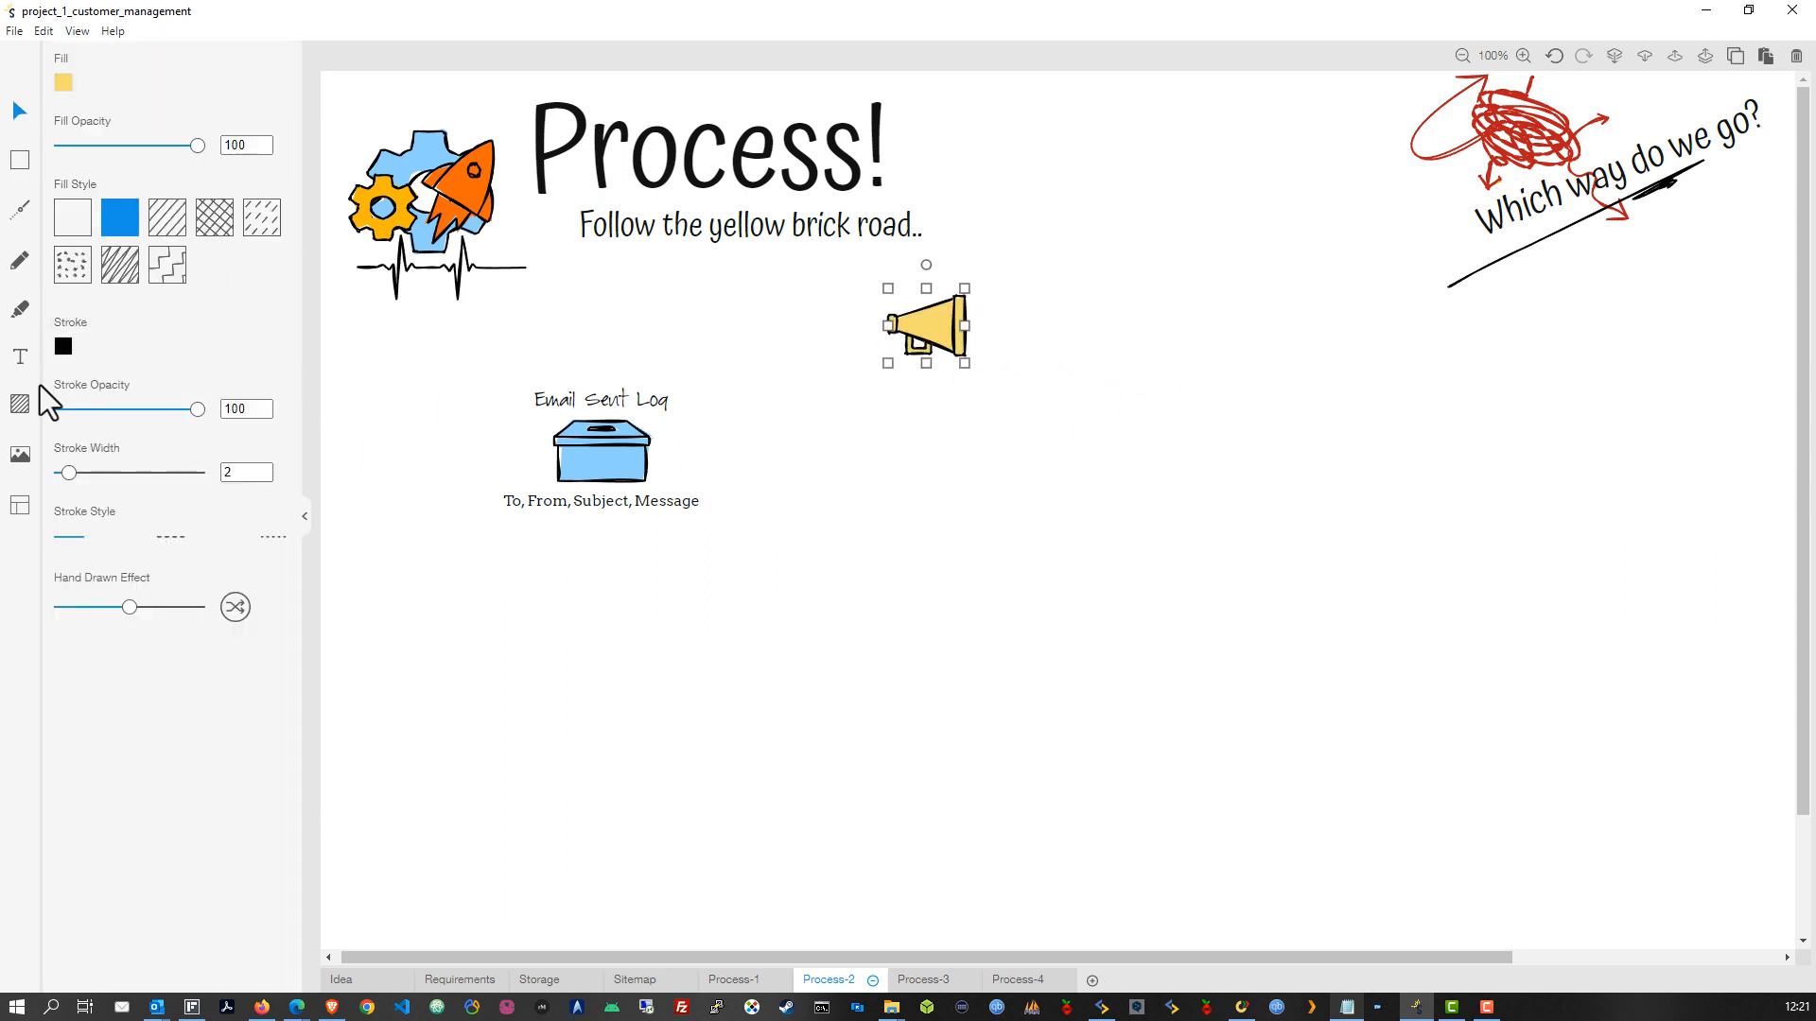
Add the label "Email settings" centred beneath the megaphone and group it with the icon
key(t)
click(883, 395)
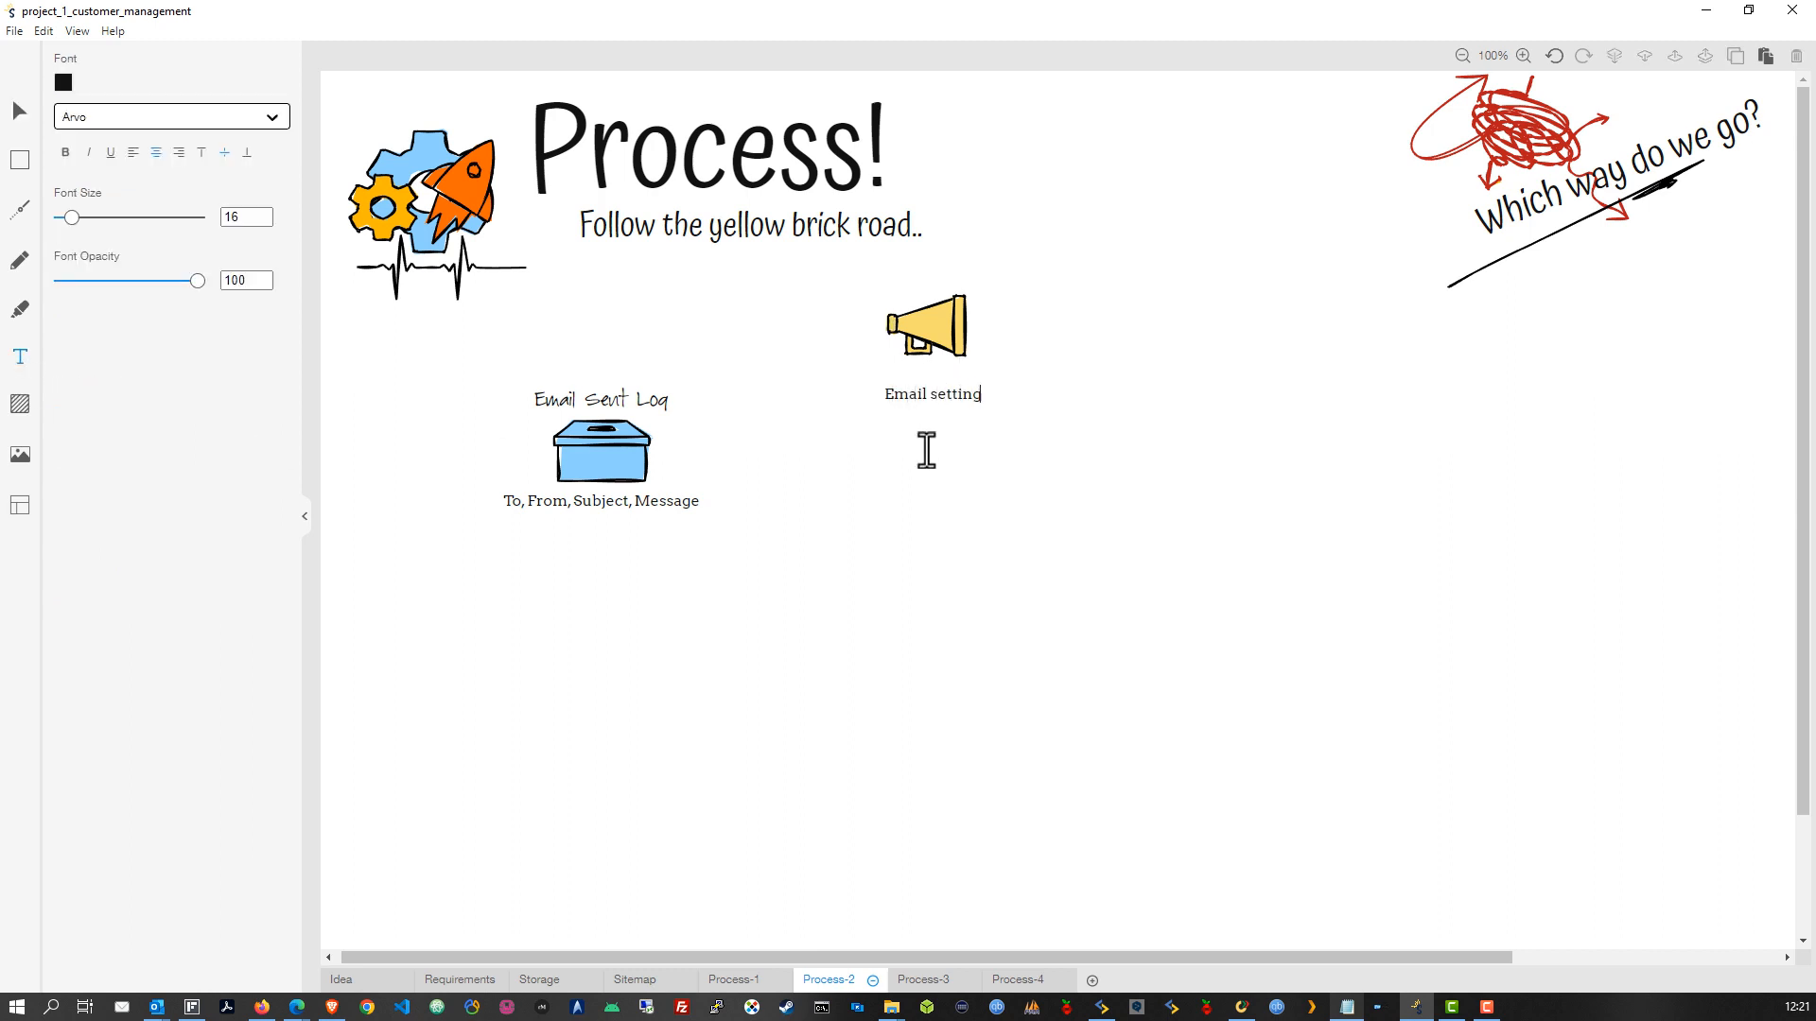
click(968, 460)
drag(940, 398, 930, 383)
click(934, 442)
click(889, 321)
right_click(943, 336)
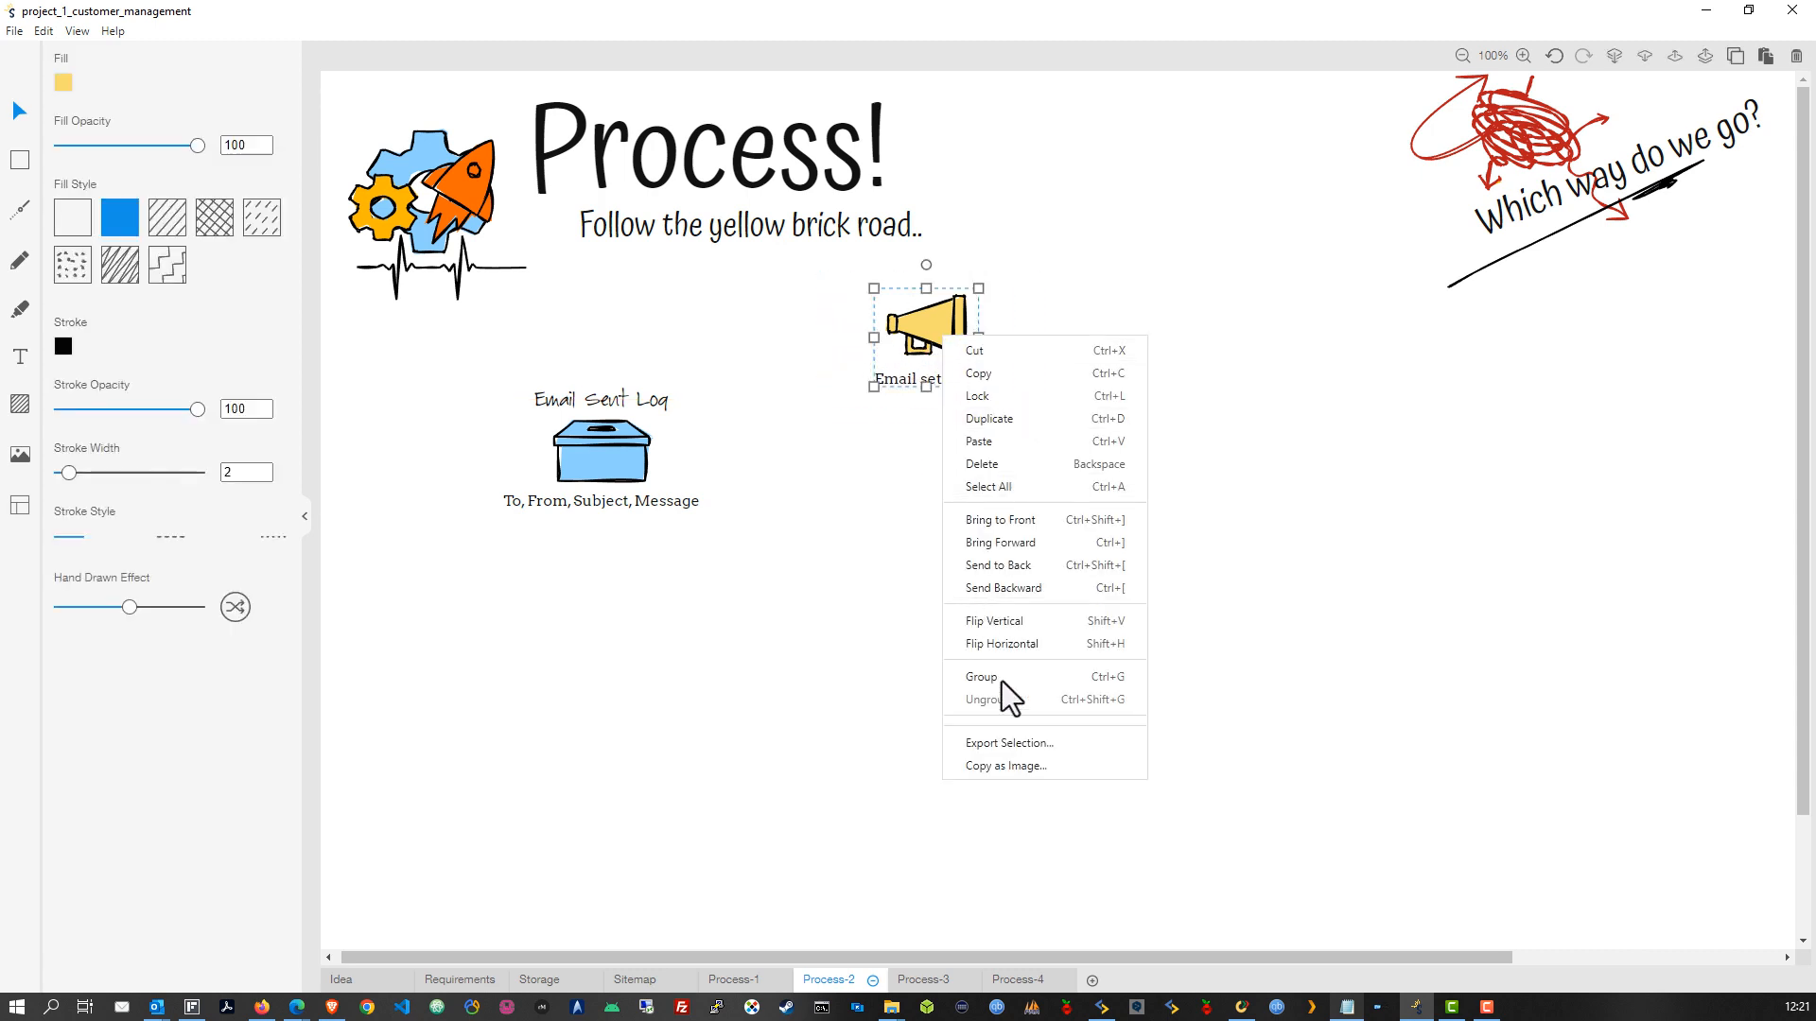
click(847, 694)
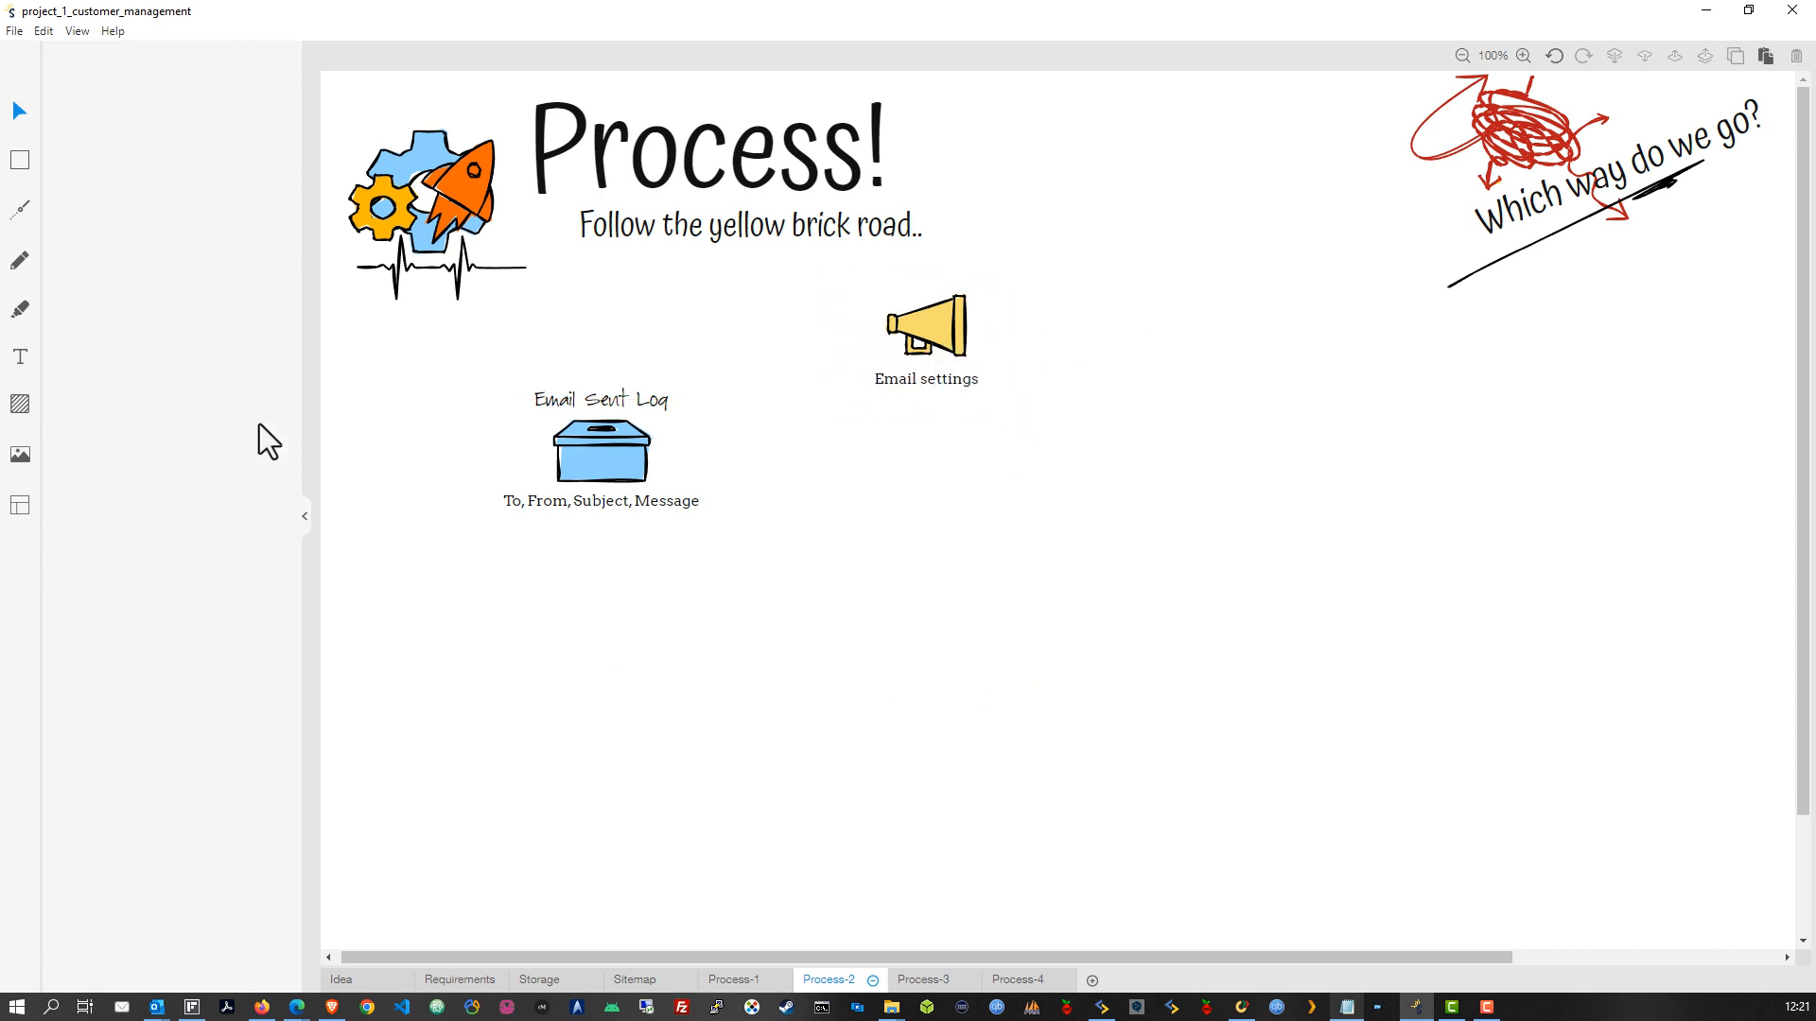
click(17, 212)
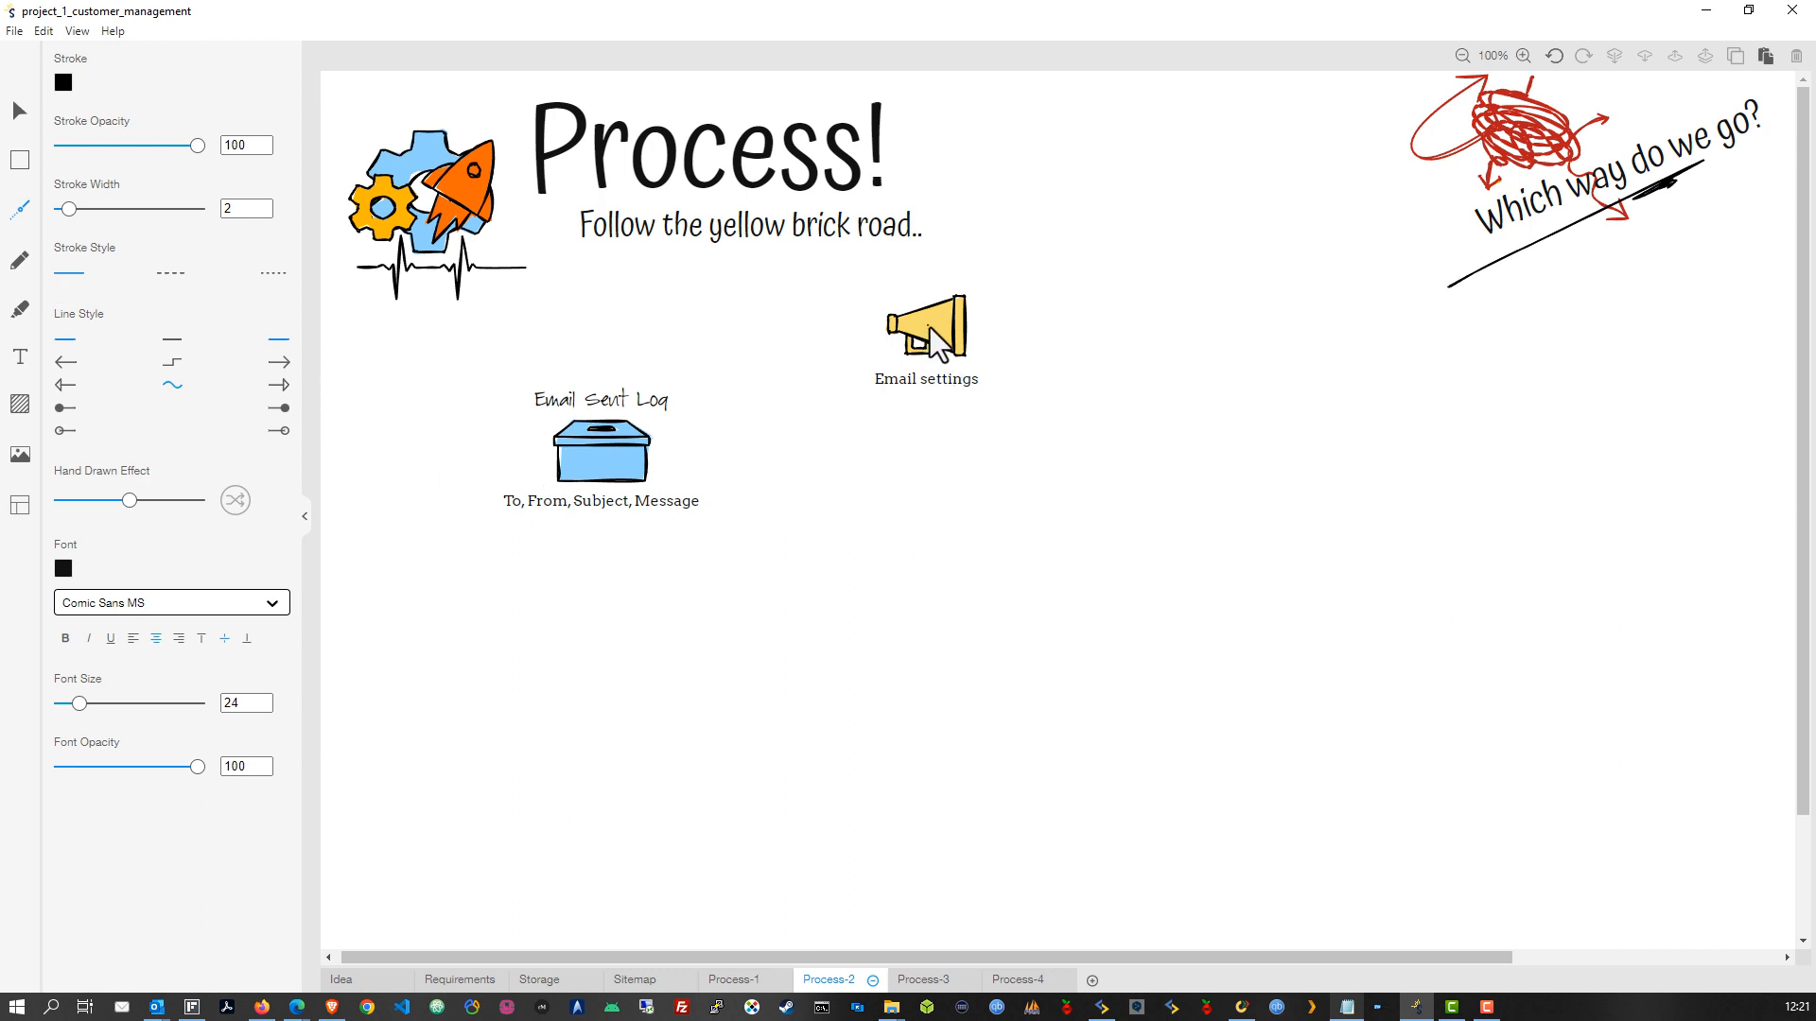
drag(928, 325, 973, 271)
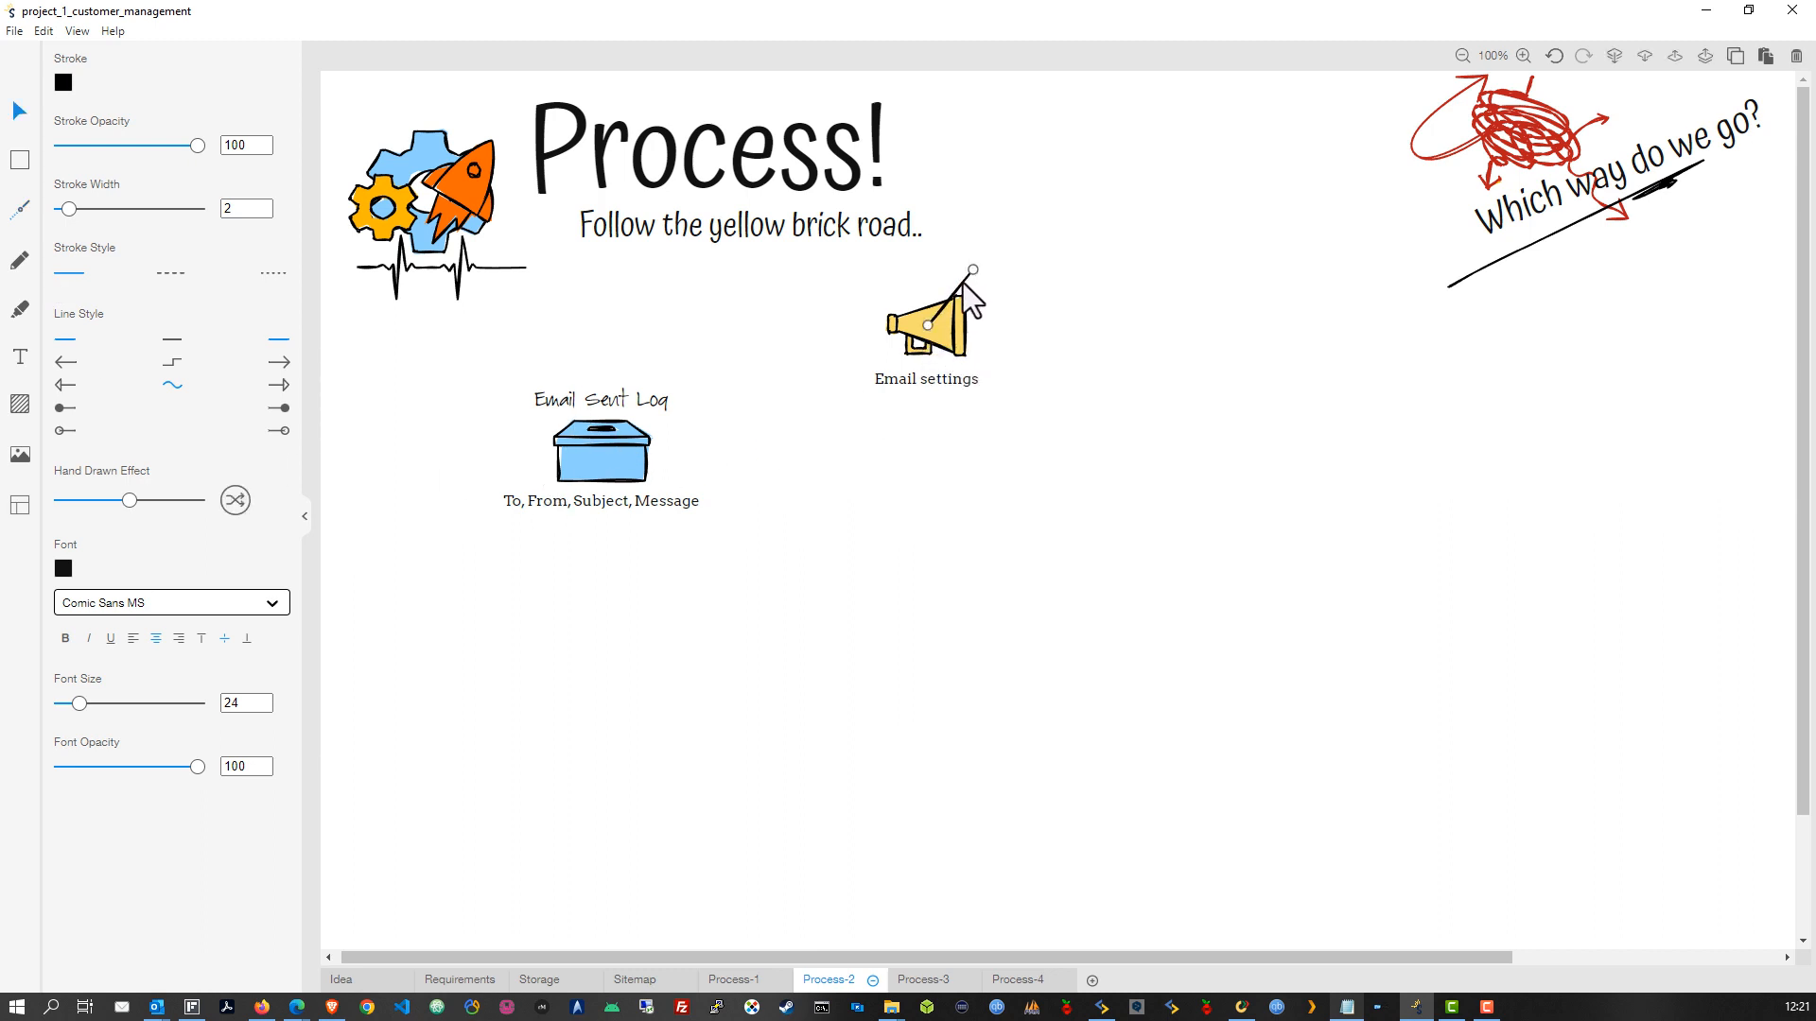
key(Delete)
Draw a curved, slightly more hand-drawn connector between Email Sent Log and Email settings, with an open arrowhead at the log and a dot at the megaphone
click(21, 214)
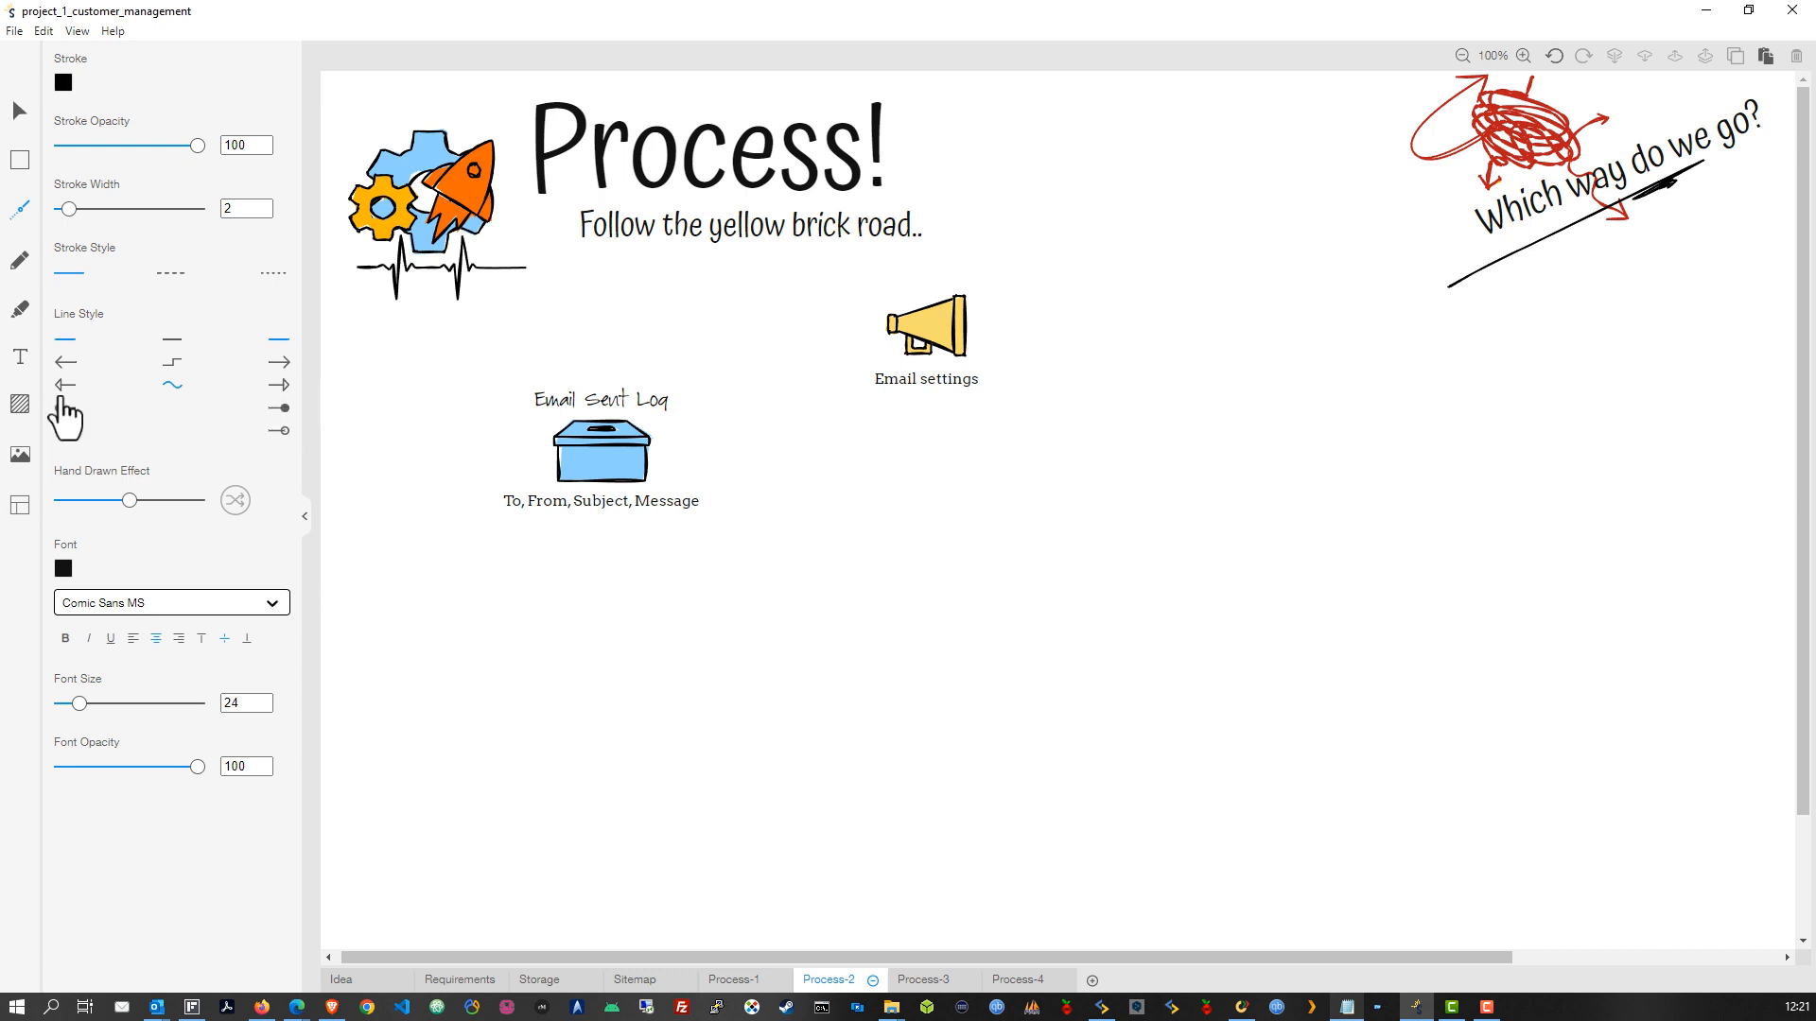
click(65, 385)
click(284, 408)
drag(129, 499, 152, 501)
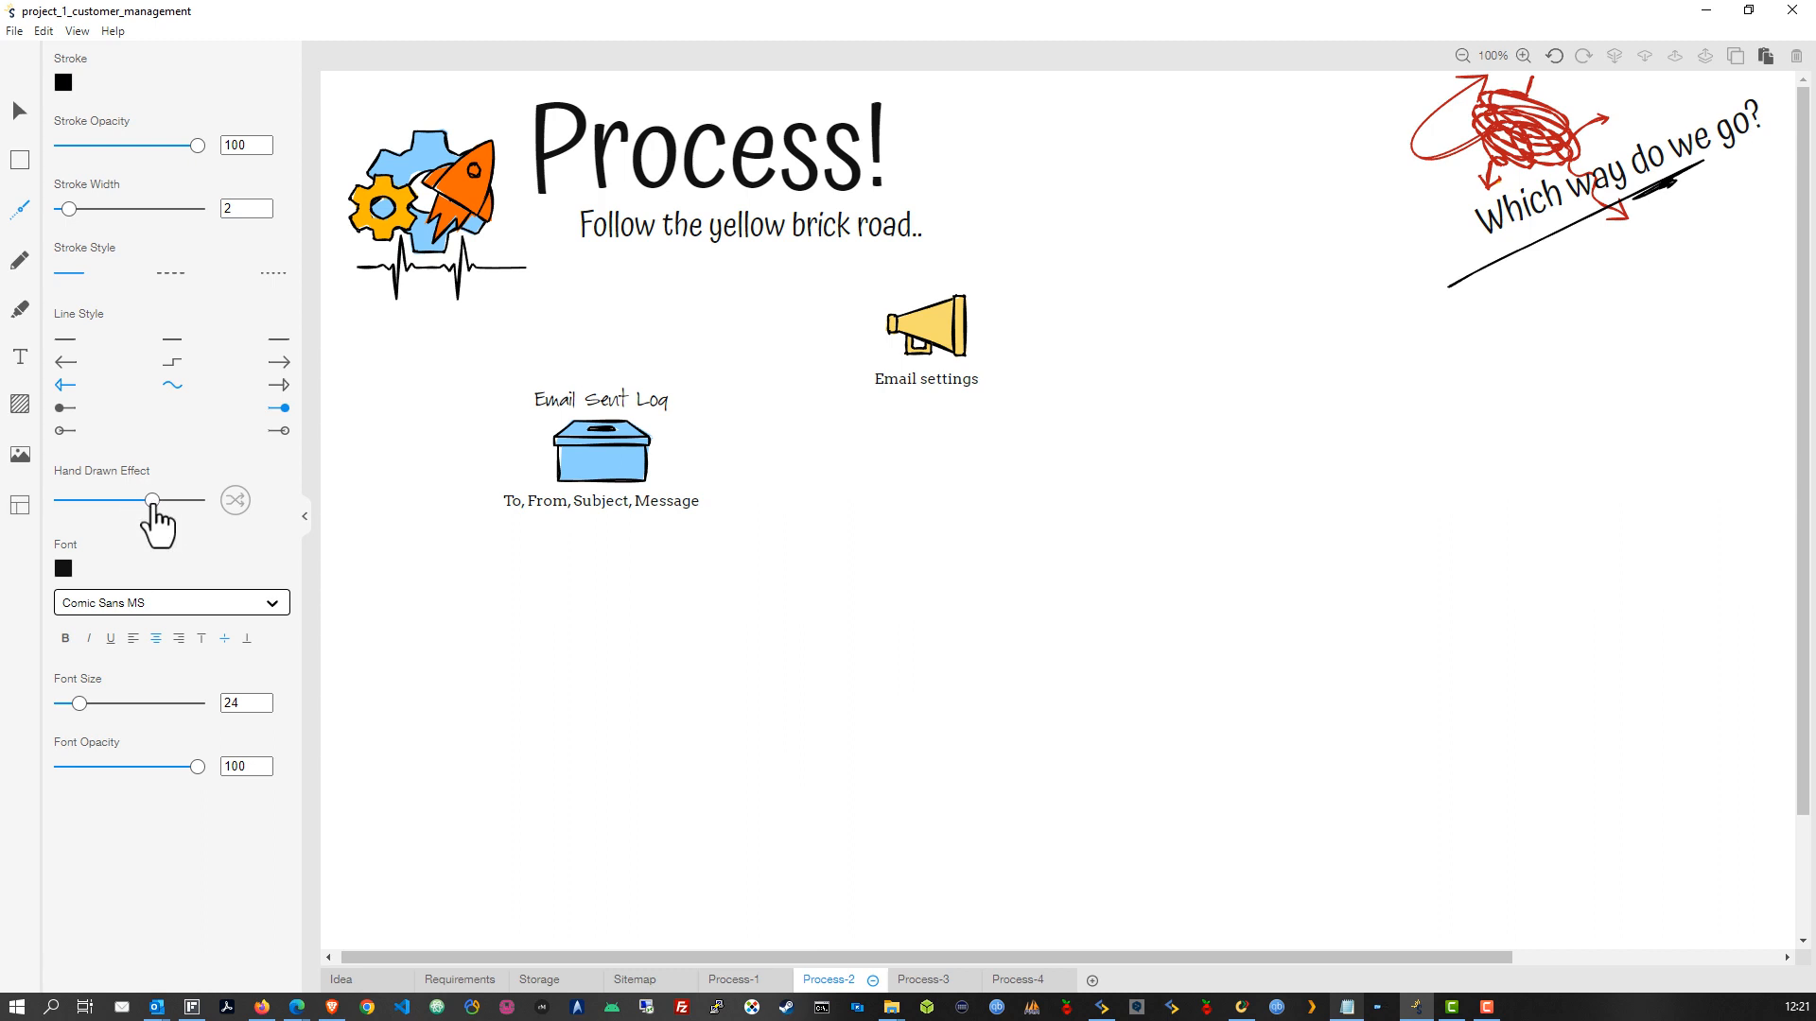
drag(666, 431, 884, 333)
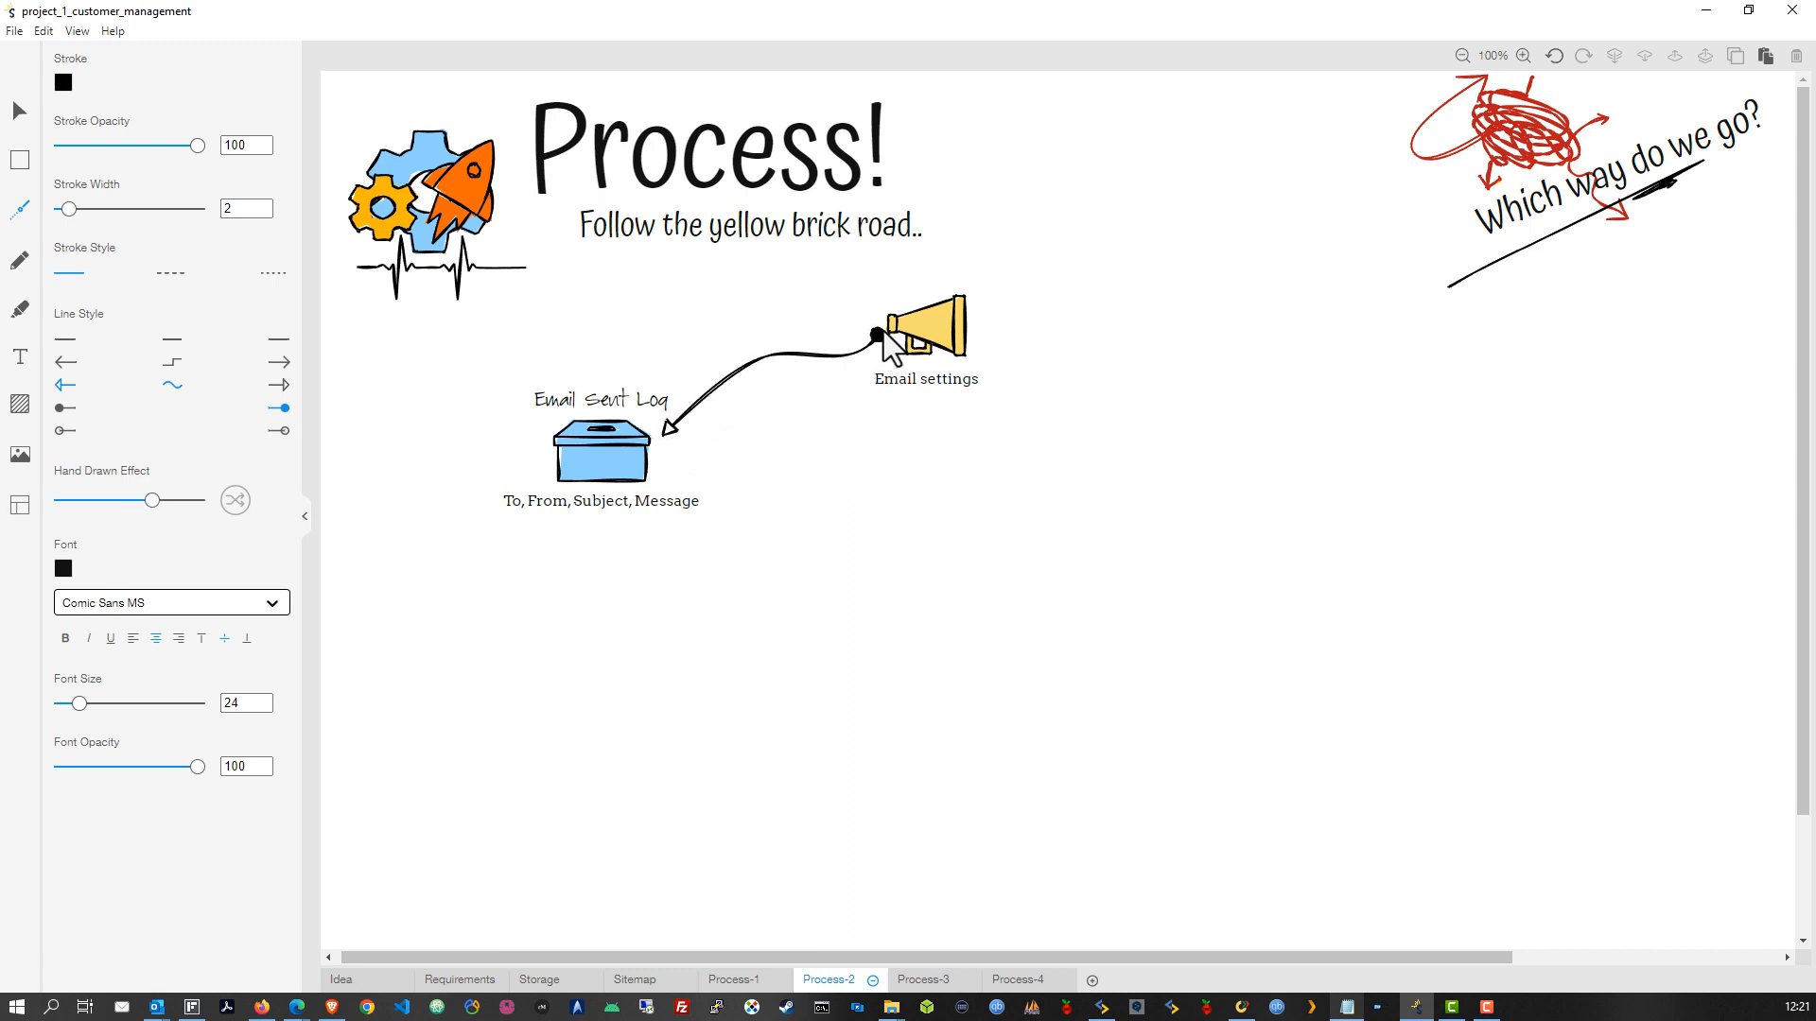
click(849, 467)
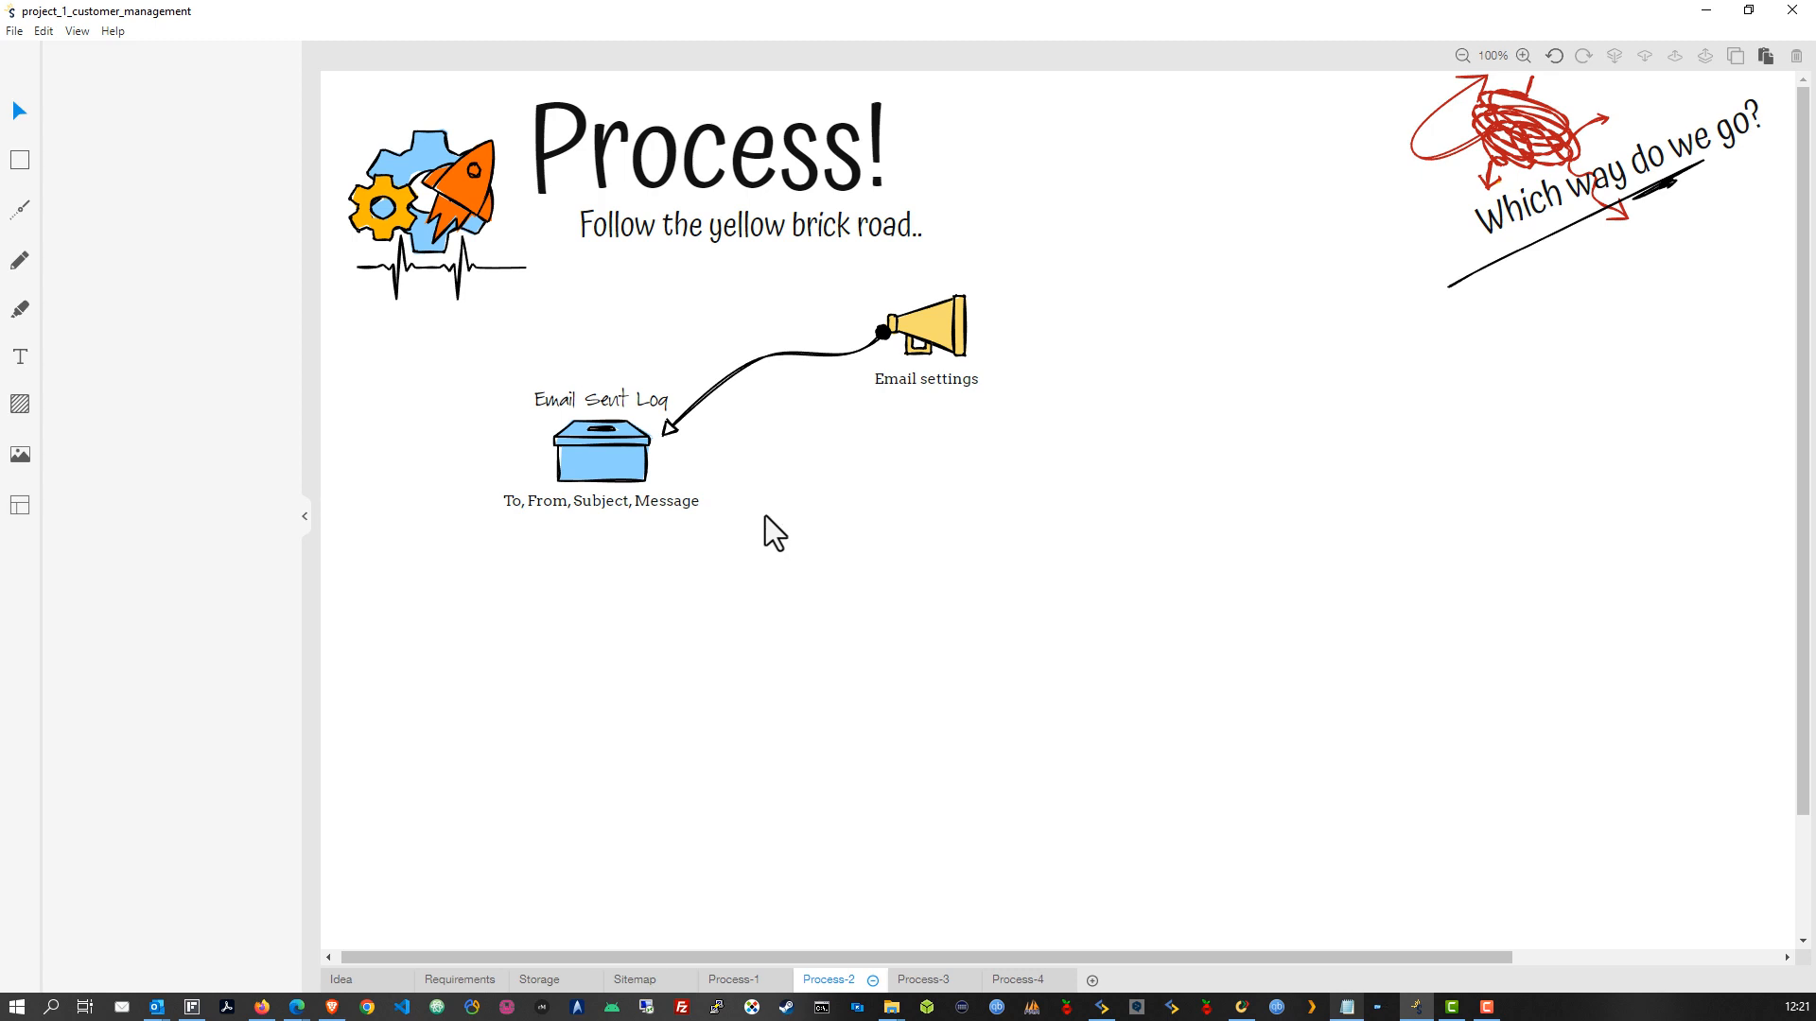
Look through the Objects shapes and the Requirements, Storage and Idea pages for an icon that can represent clients
click(19, 161)
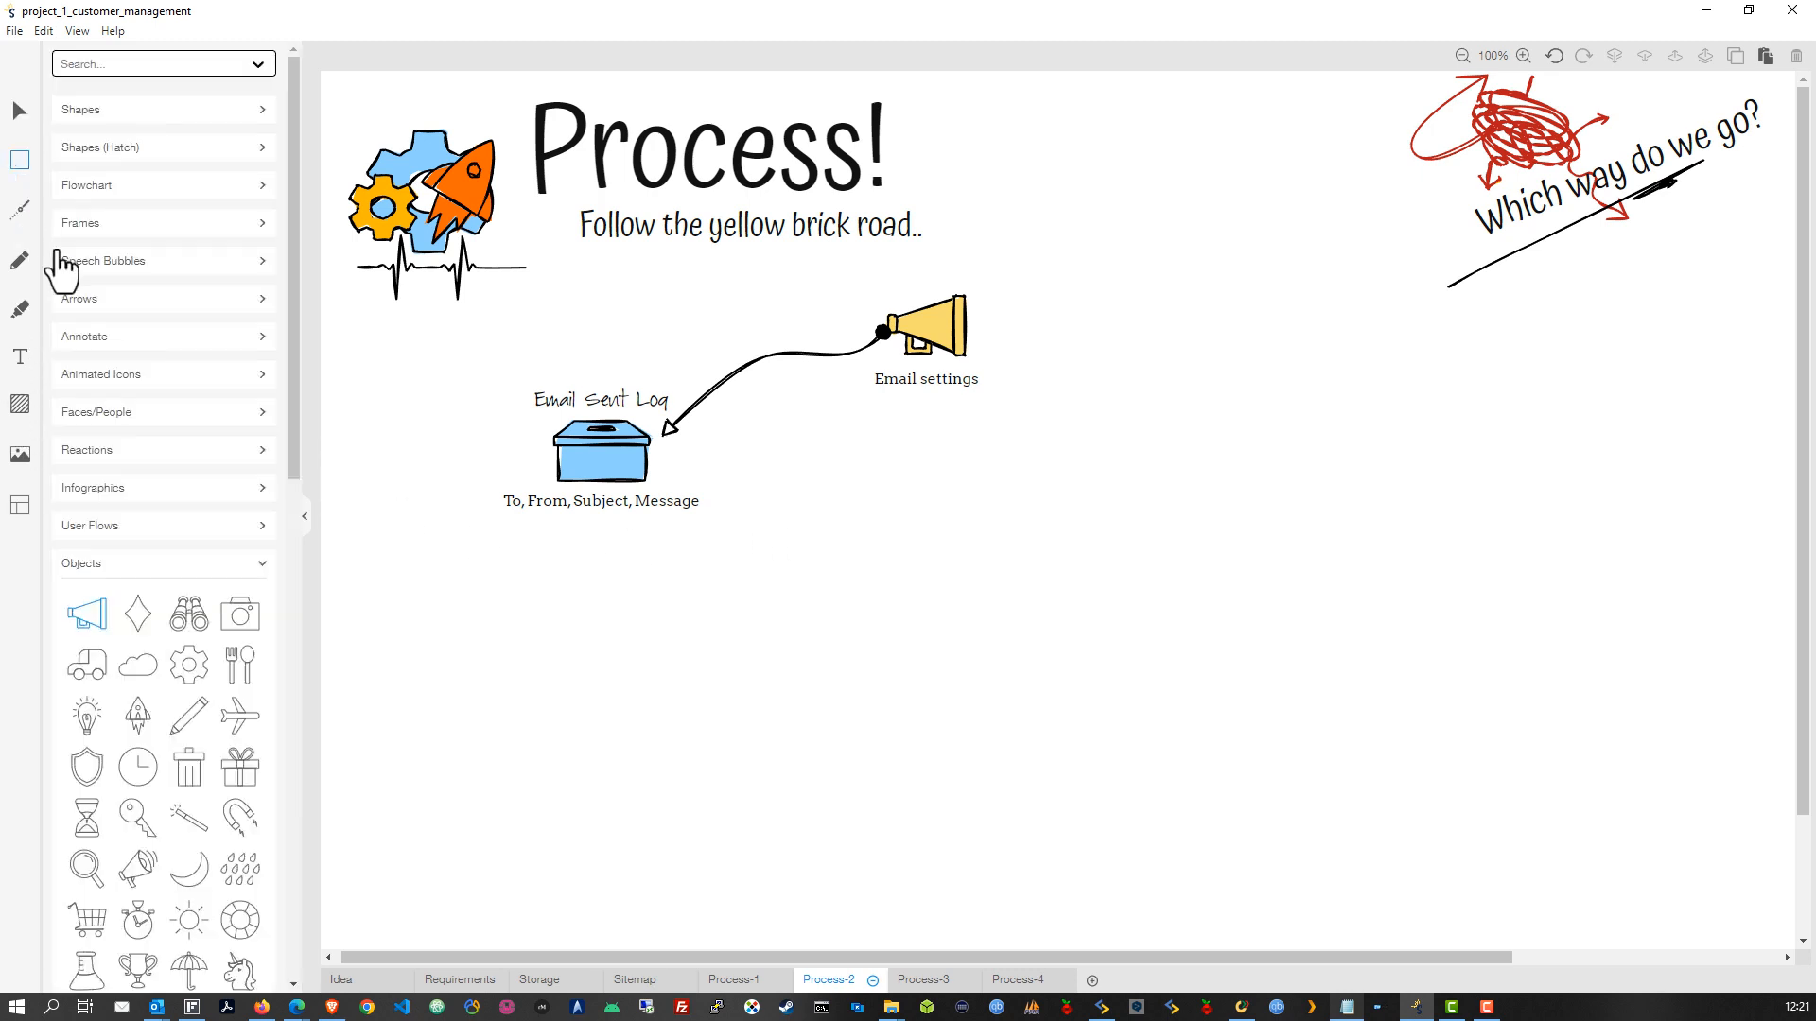
scroll(227, 605, down, 5)
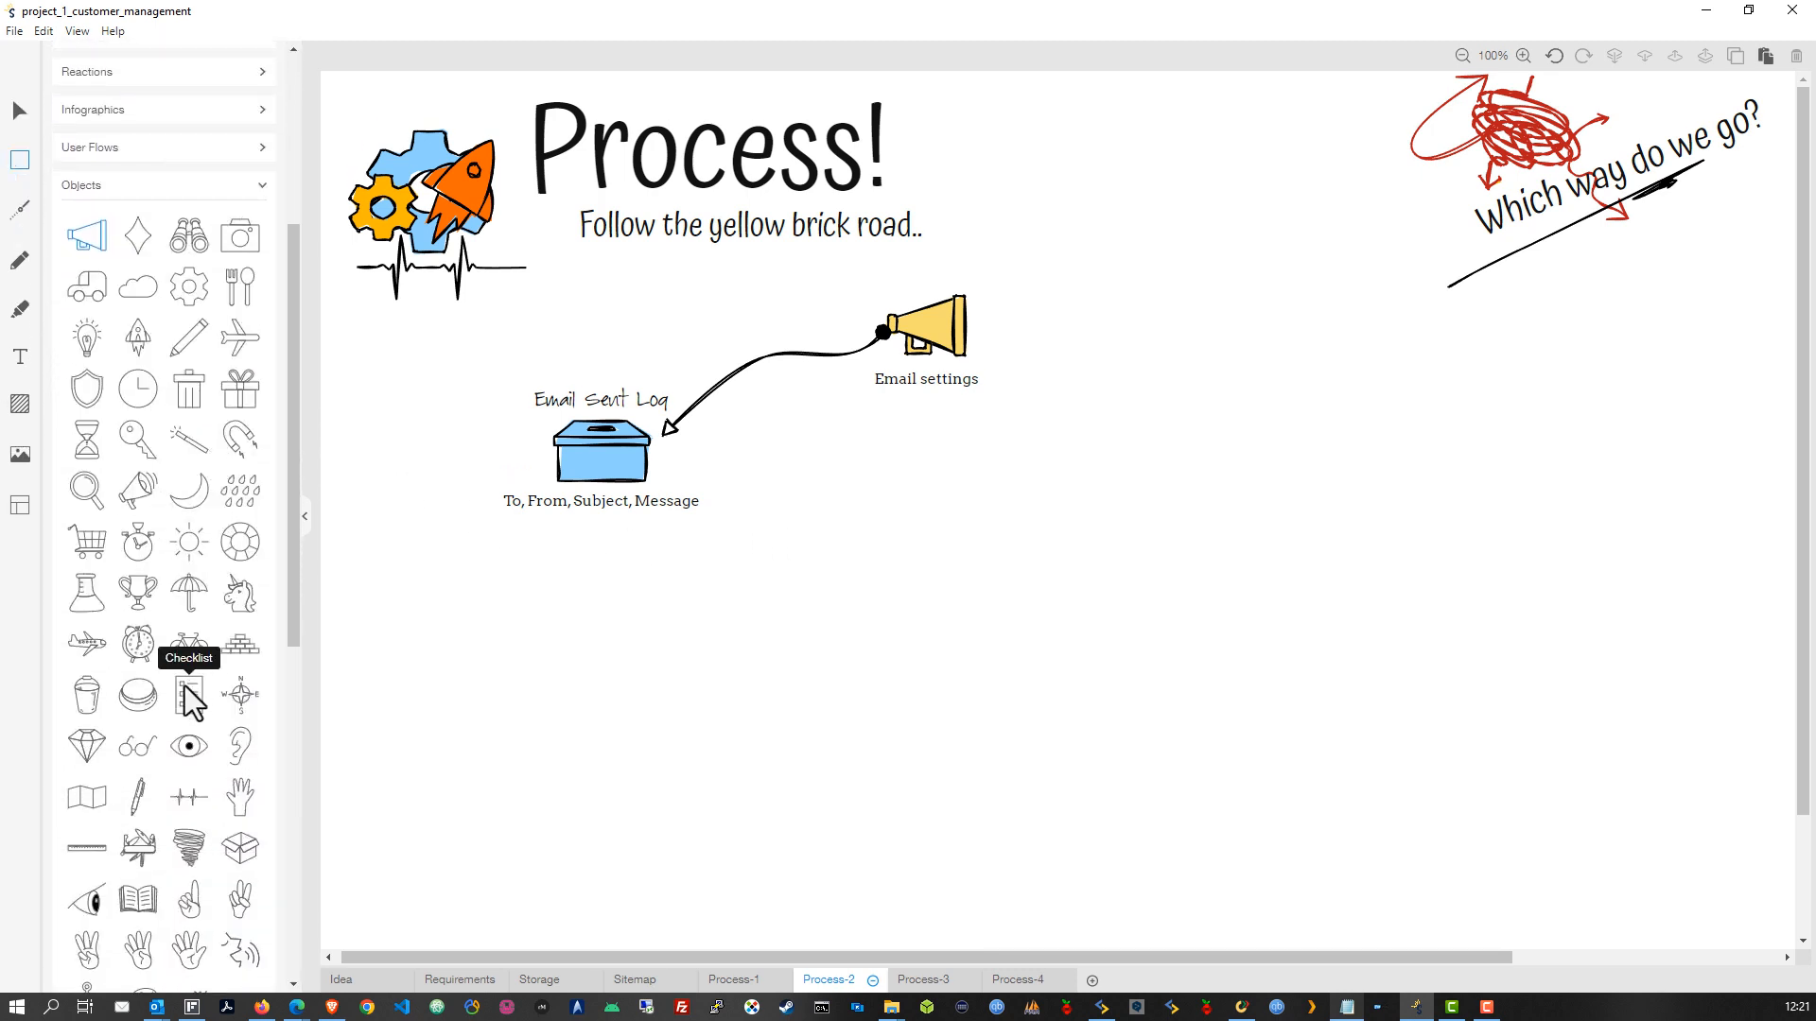
scroll(174, 717, down, 1)
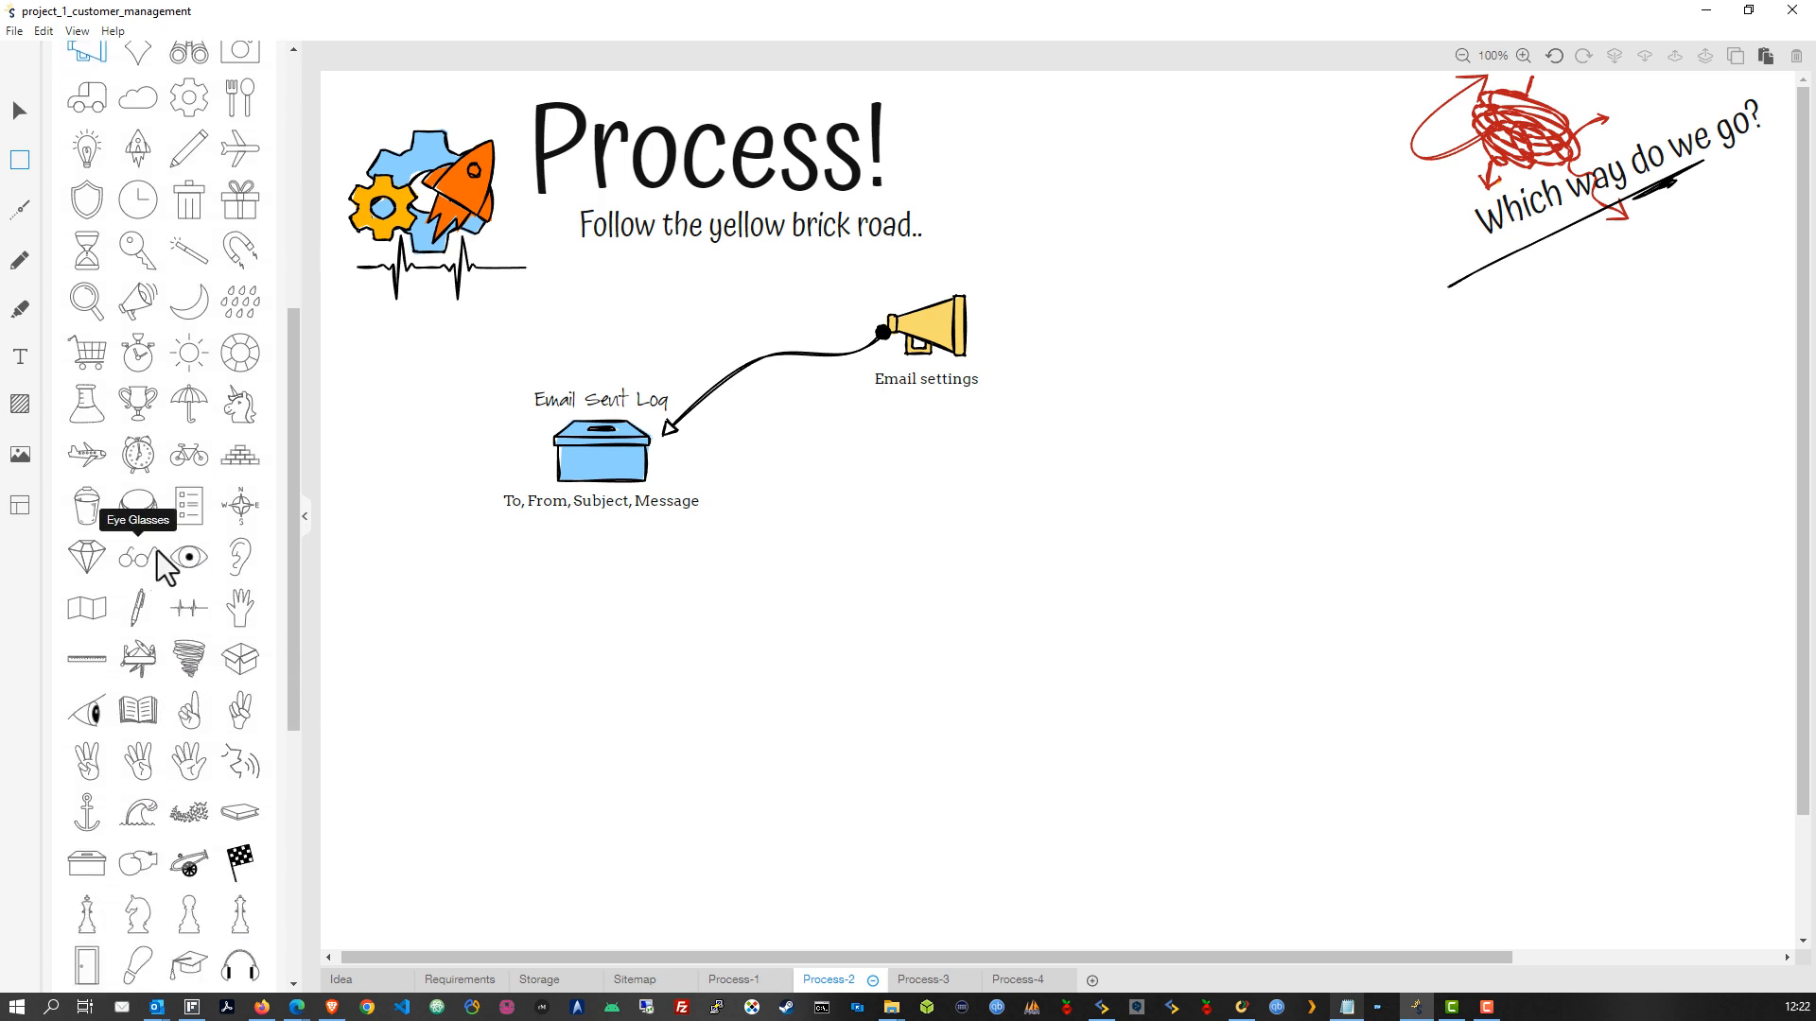
mouse_move(136, 558)
mouse_down()
mouse_move(899, 661)
mouse_move(912, 596)
mouse_move(107, 527)
mouse_move(151, 555)
mouse_up()
scroll(203, 770, down, 5)
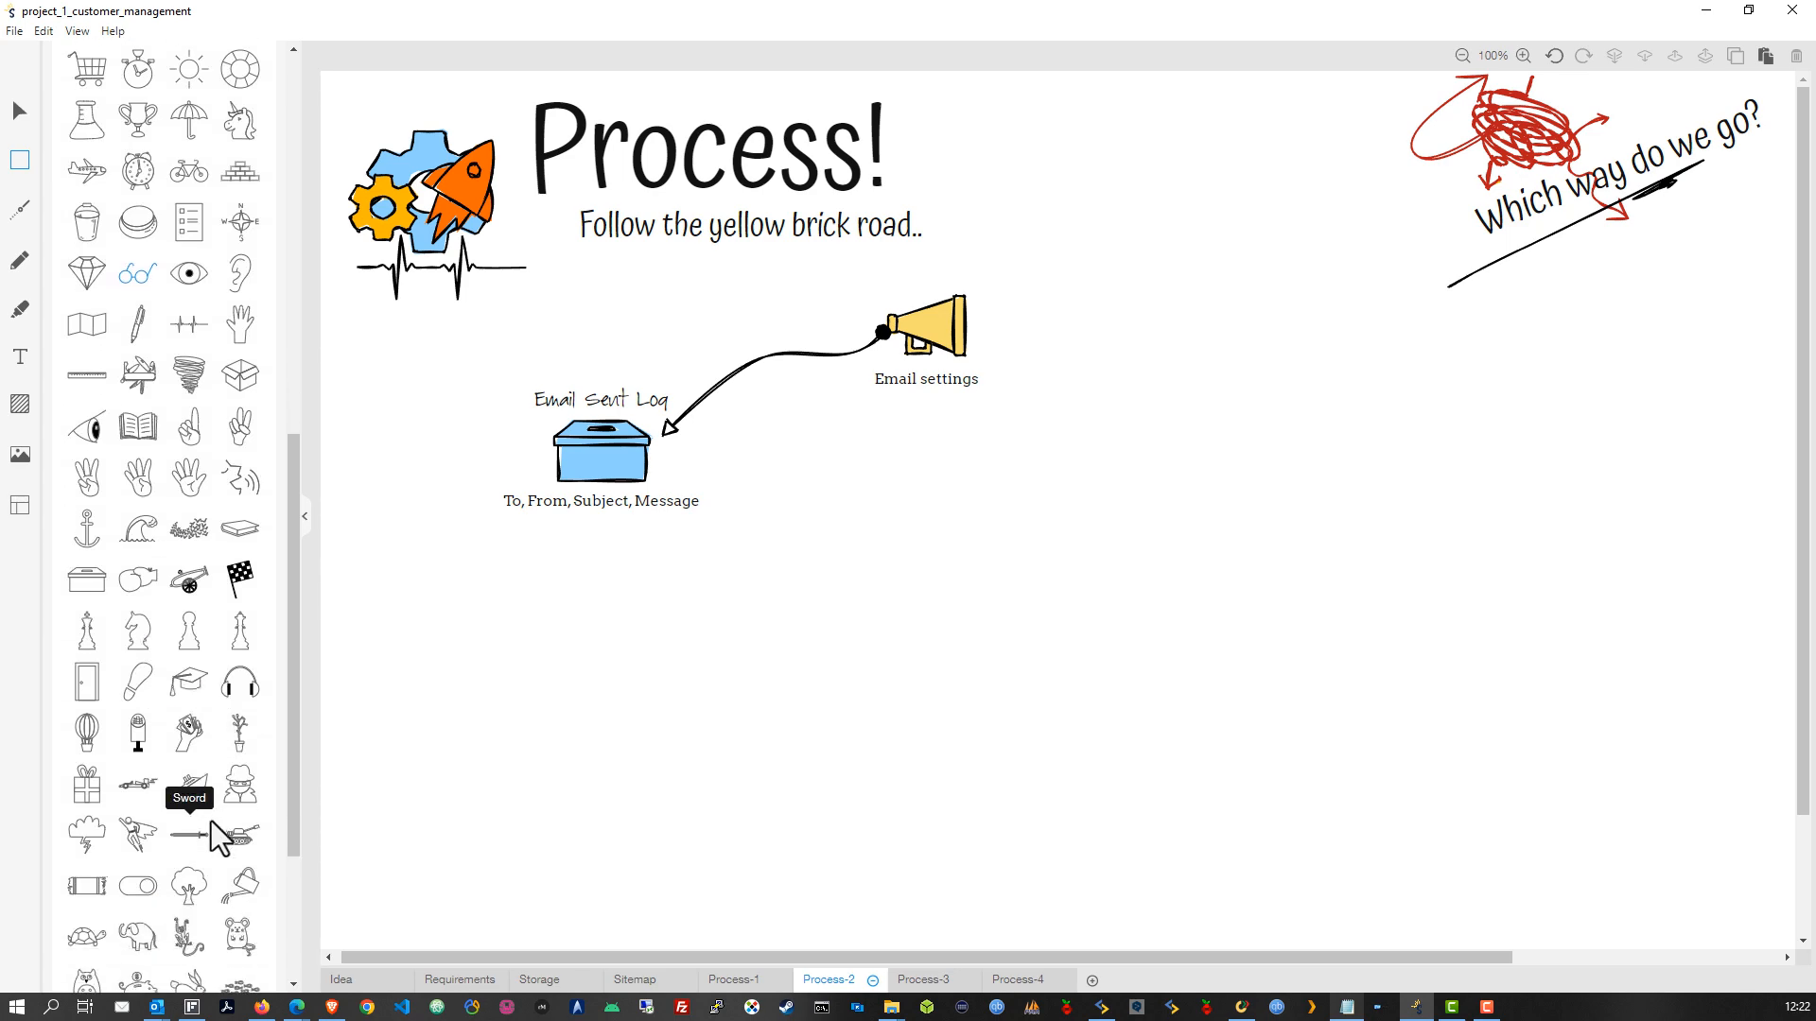
click(460, 979)
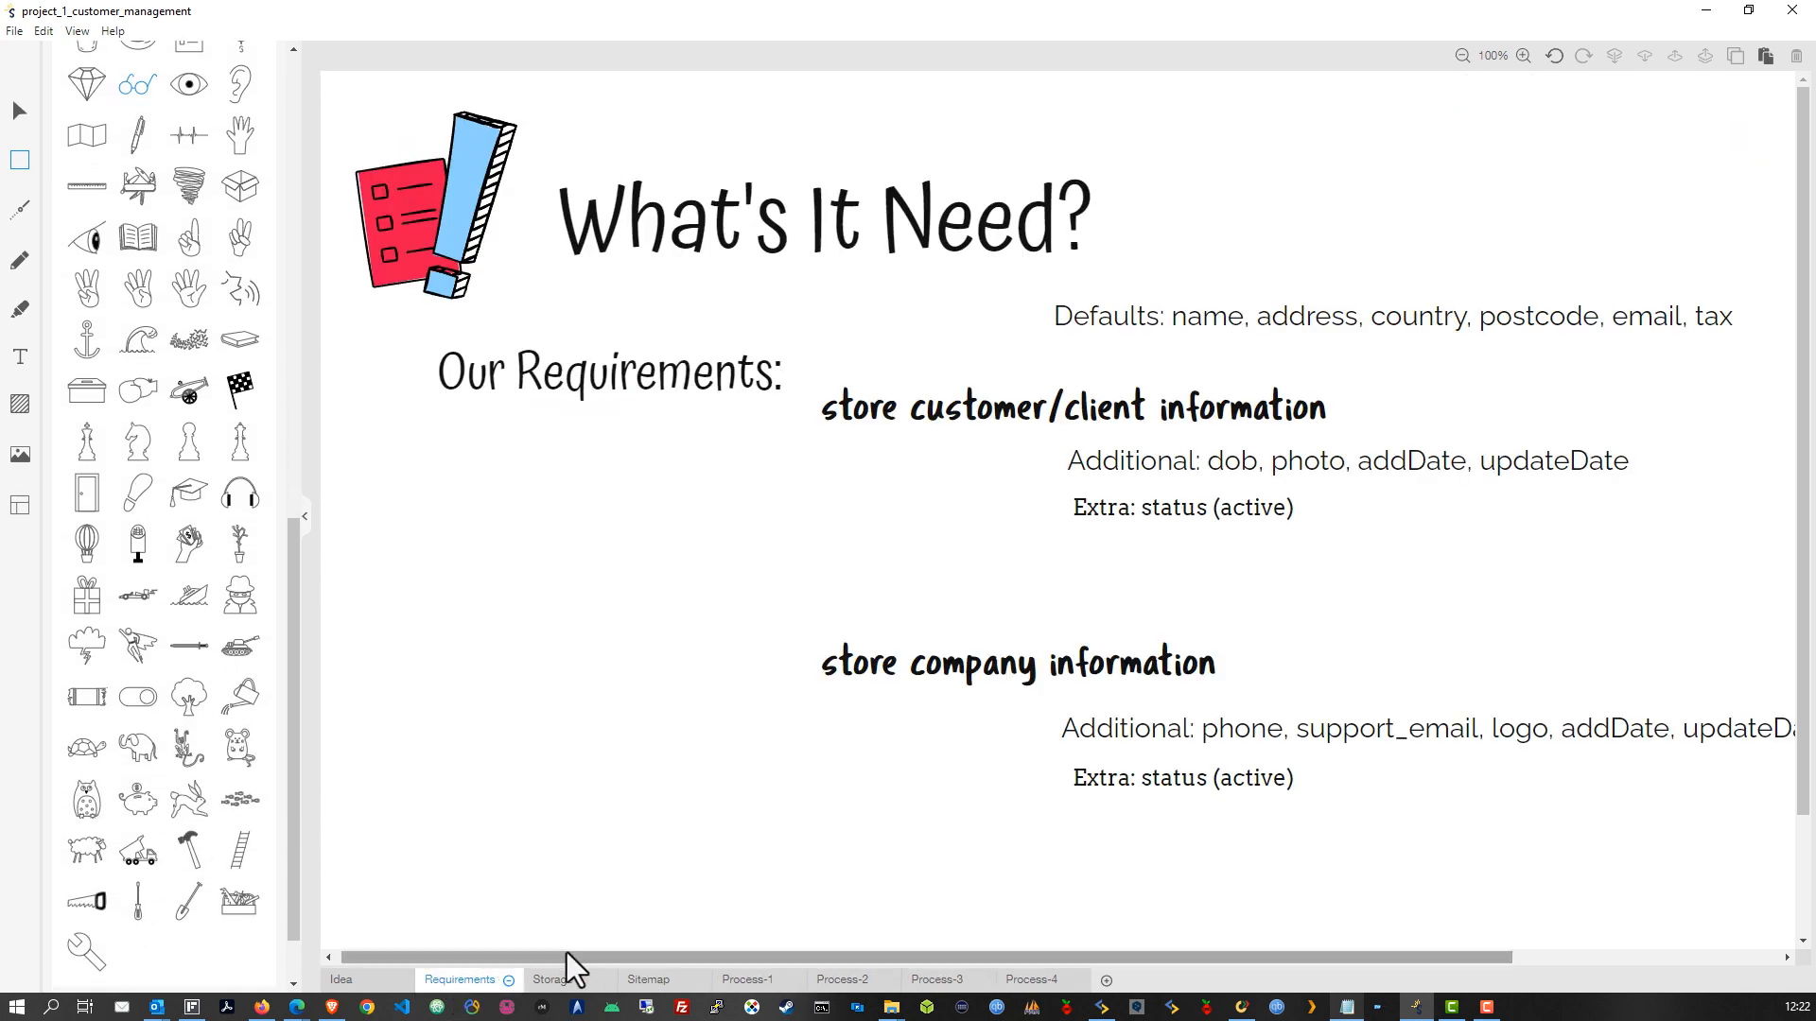
click(565, 981)
click(365, 982)
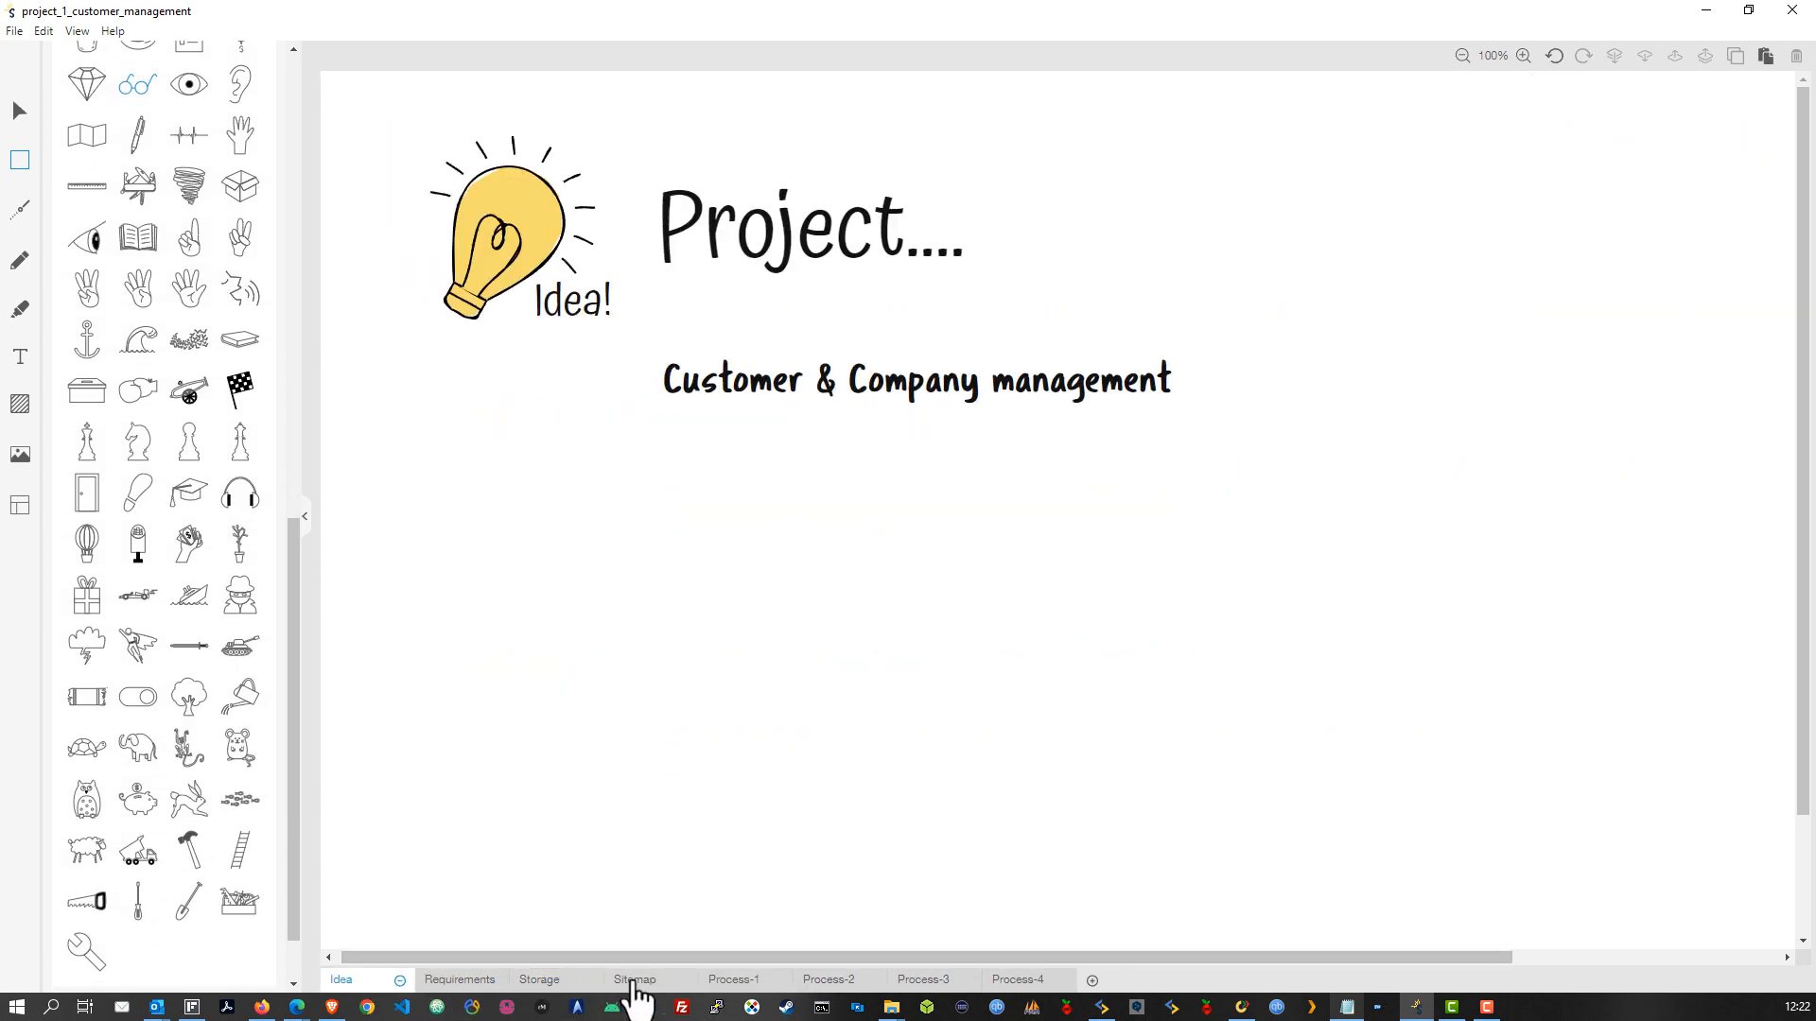
Copy the Clients light bulb from the Sitemap page to the Process-2 page and place it below Email settings
click(635, 981)
click(1173, 408)
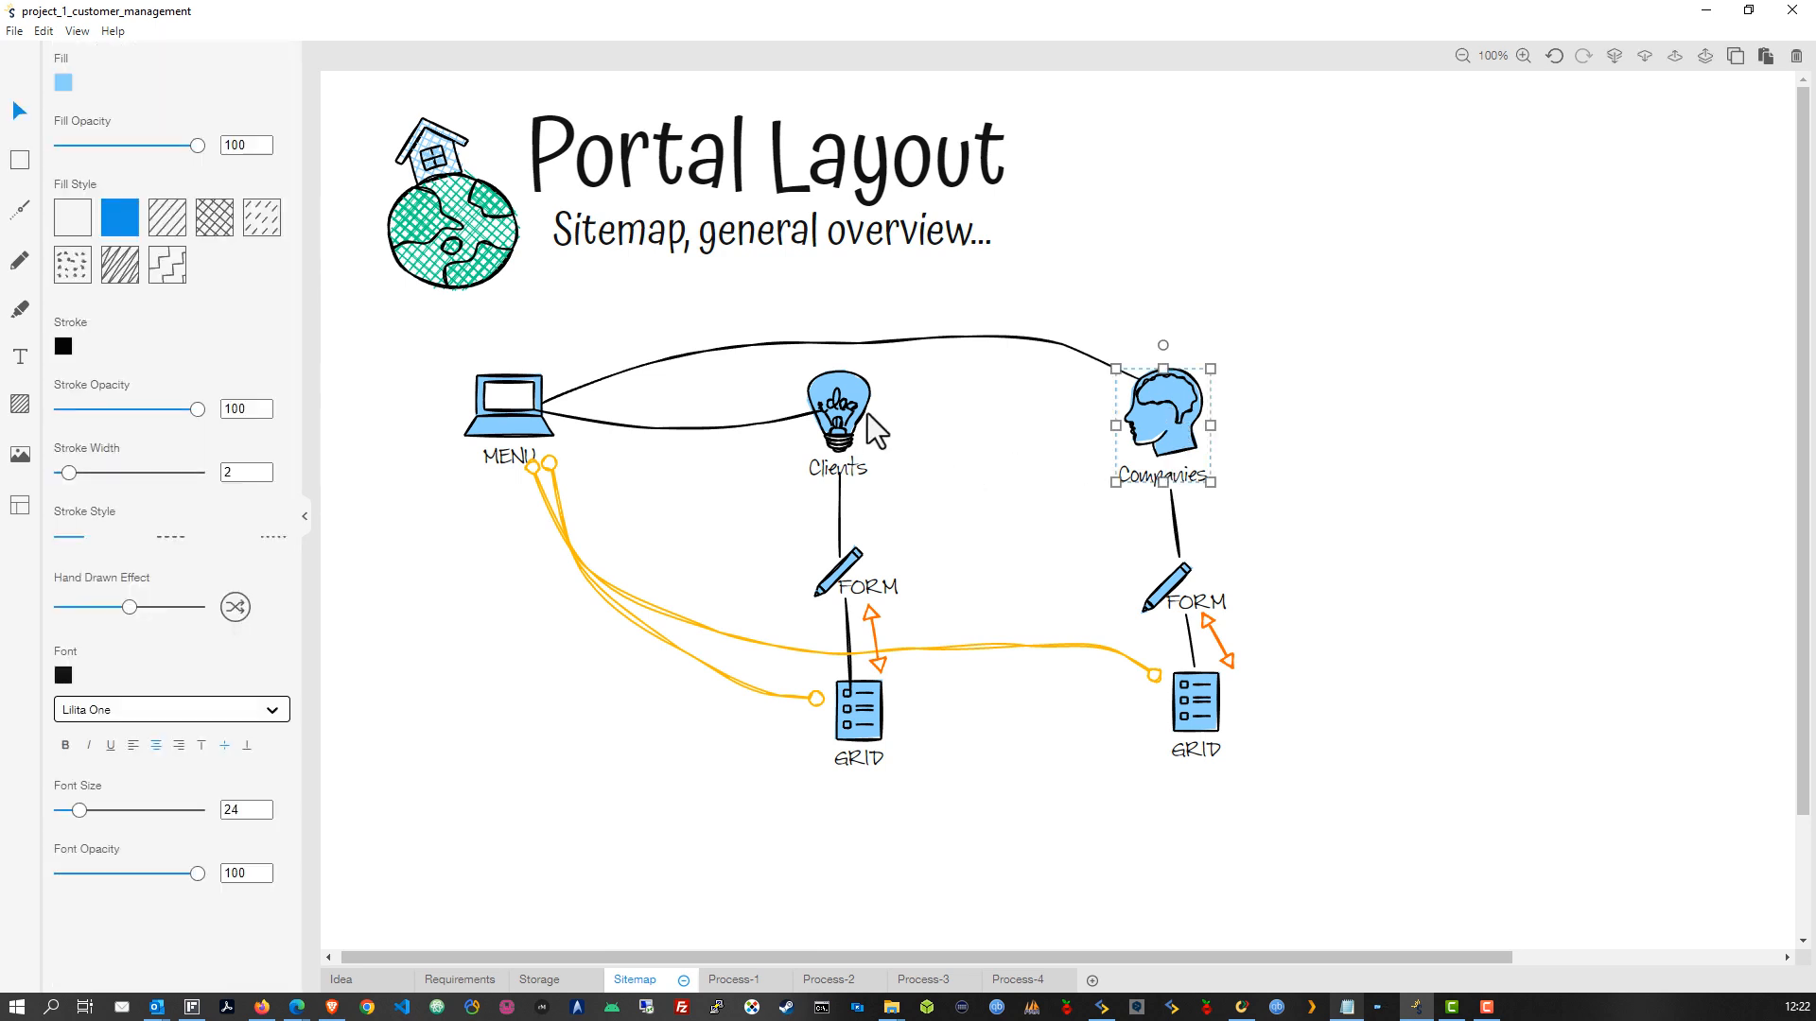
click(868, 417)
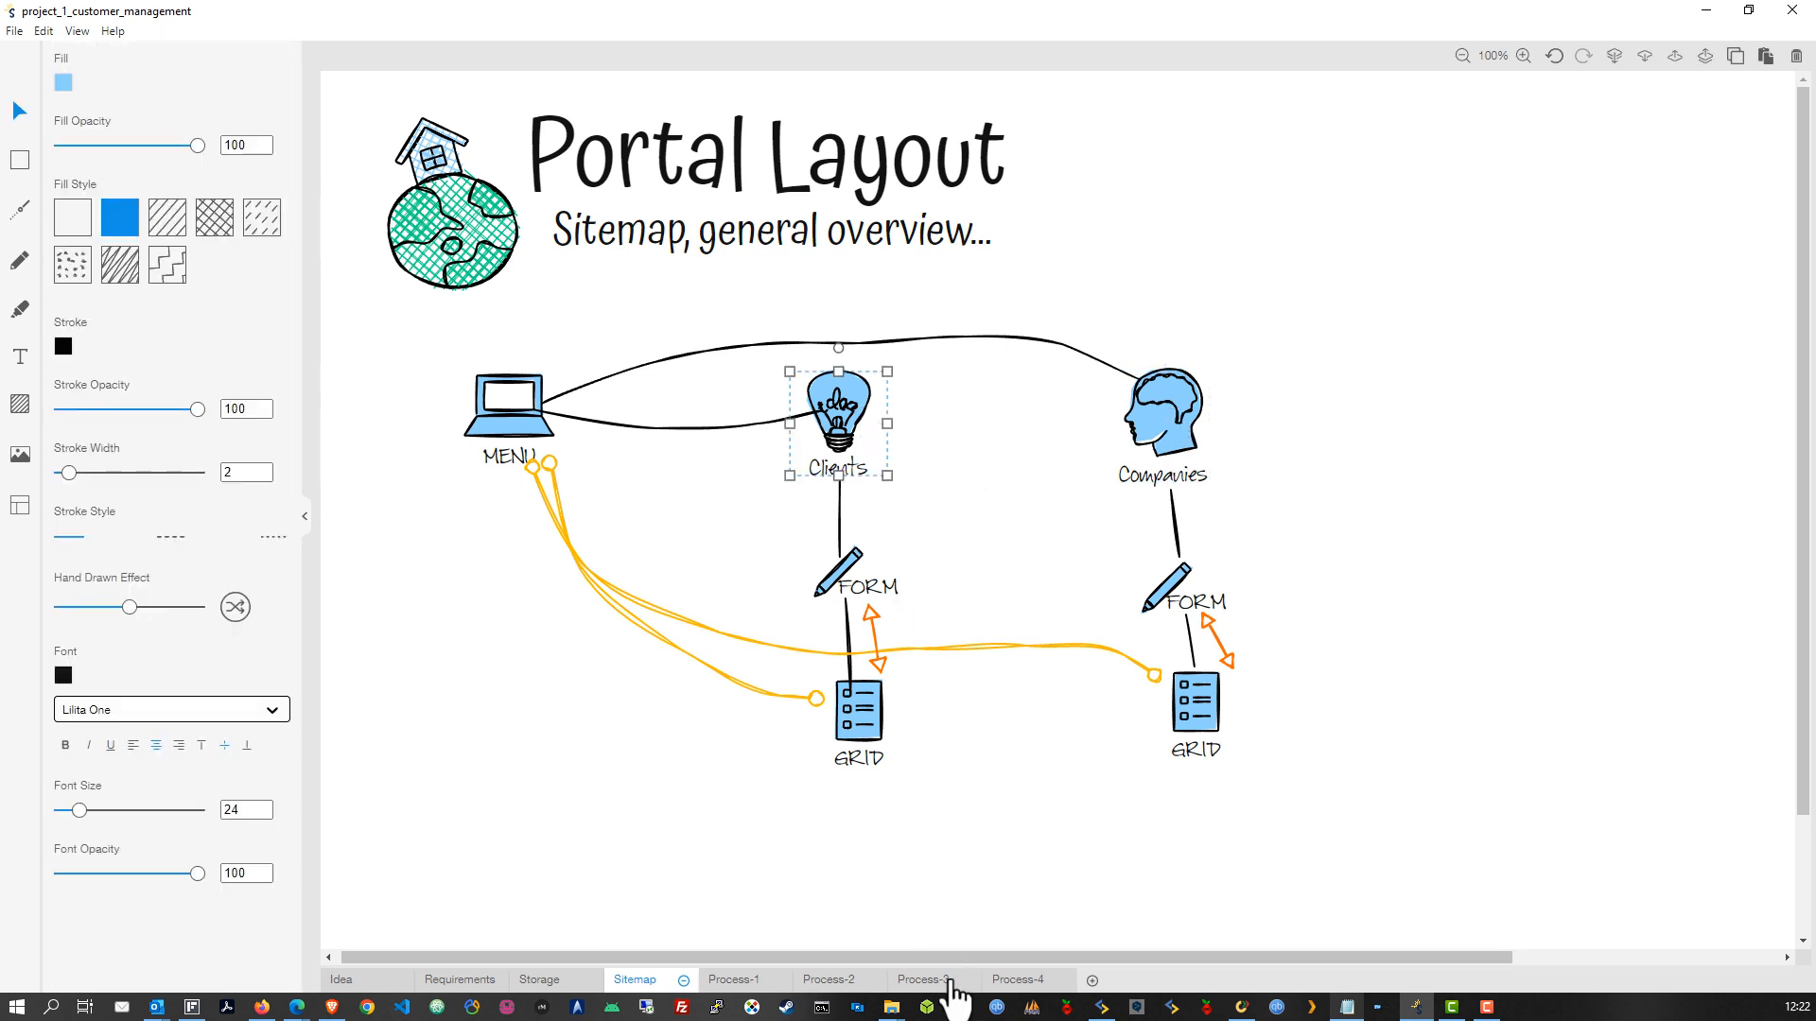
click(923, 980)
click(823, 980)
key(ctrl+v)
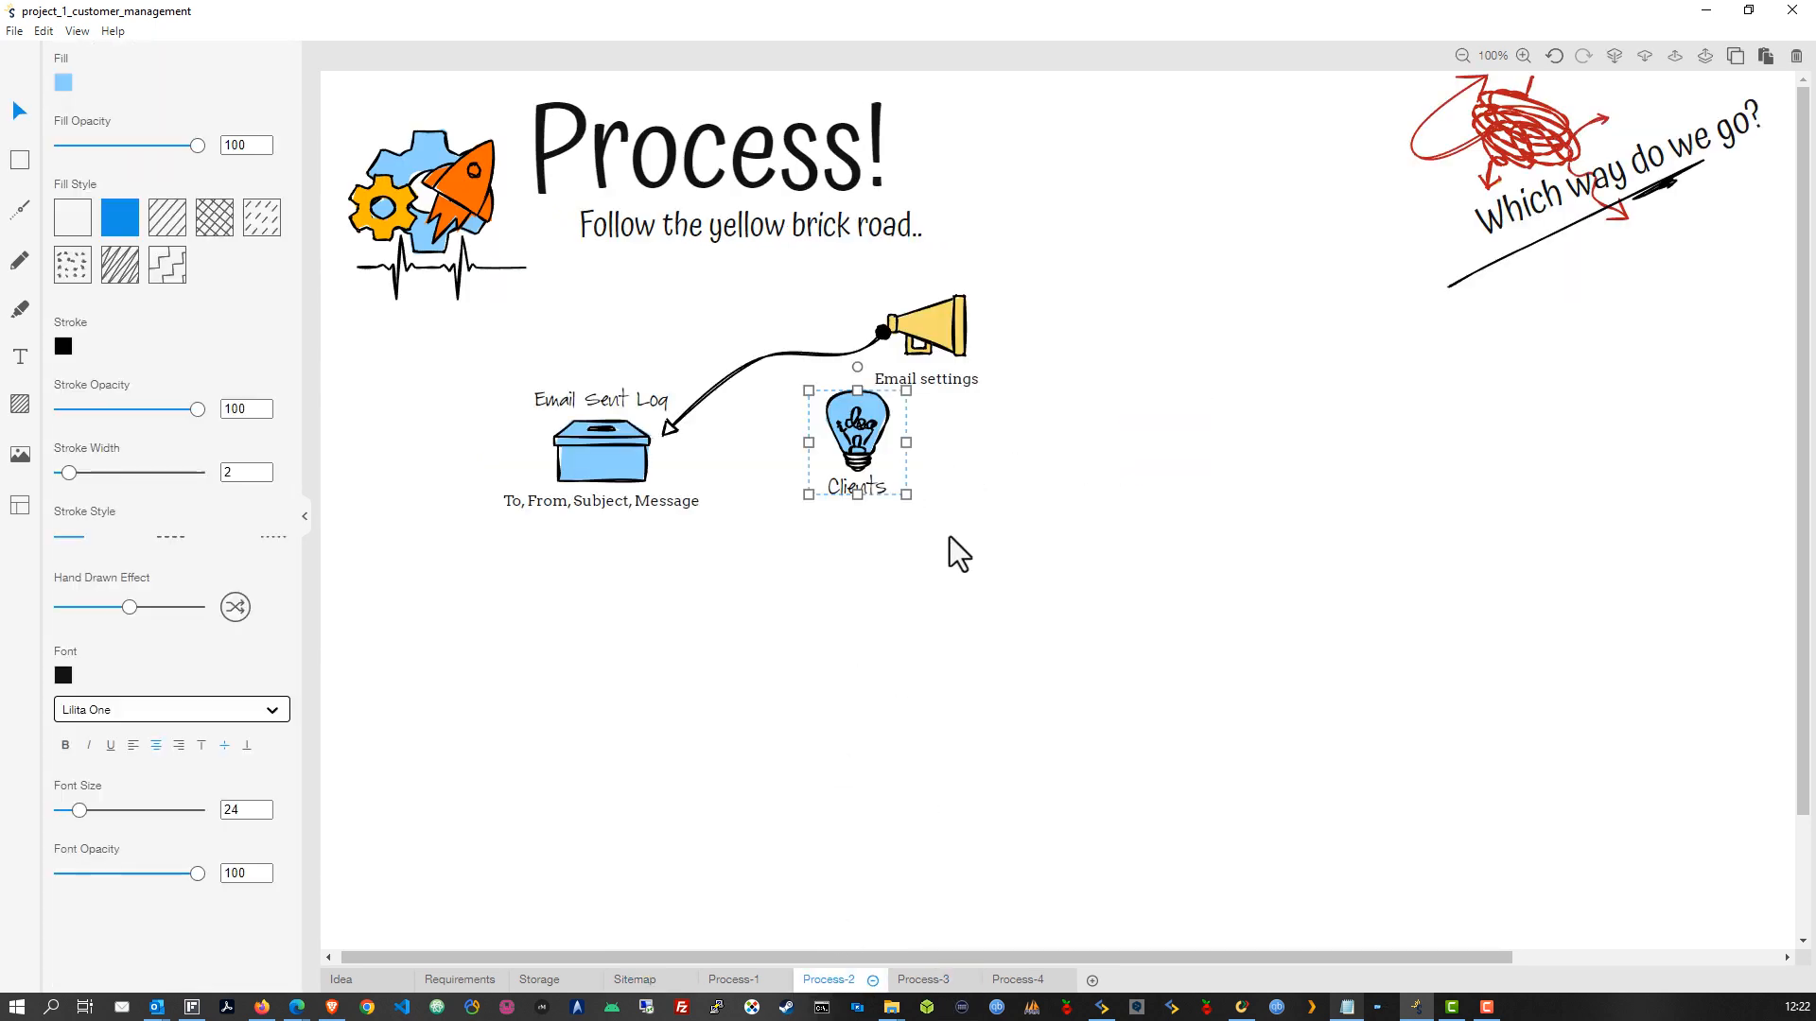
drag(875, 435, 870, 593)
click(707, 638)
click(695, 613)
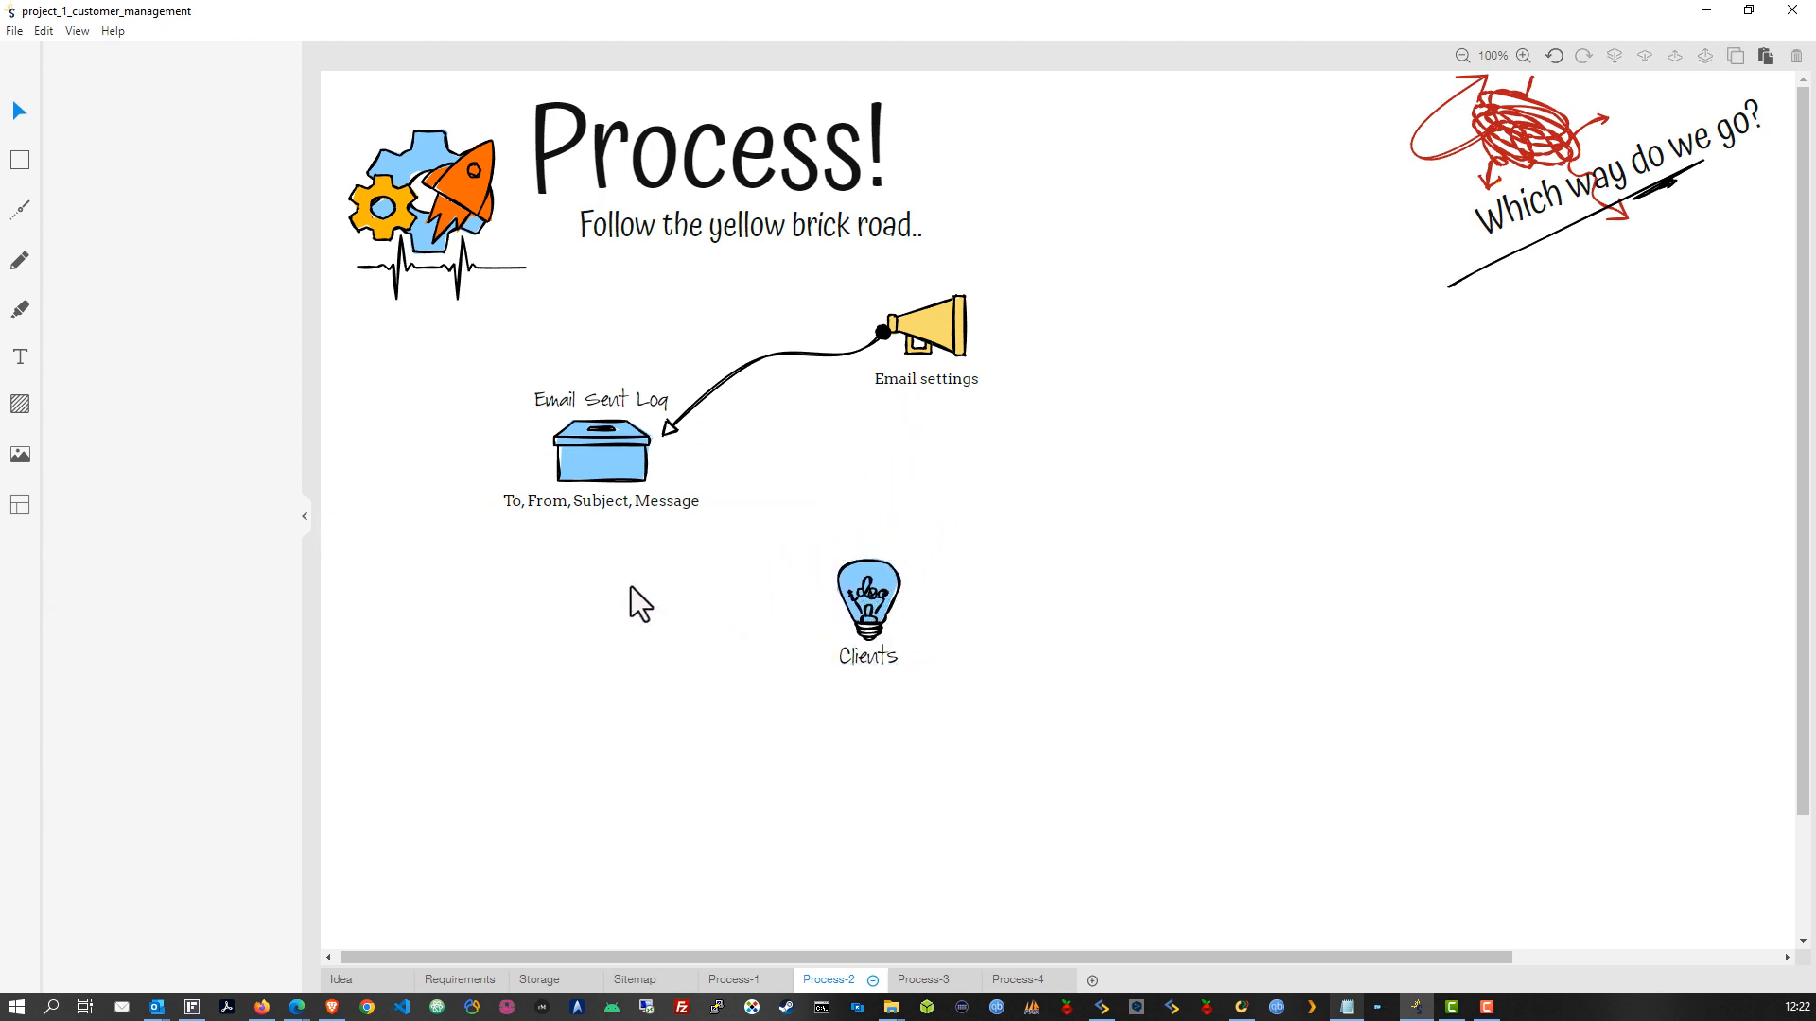
Draw a curved connector between Email Sent Log and Clients, with an open arrowhead at the log and a dot at the light bulb
click(23, 217)
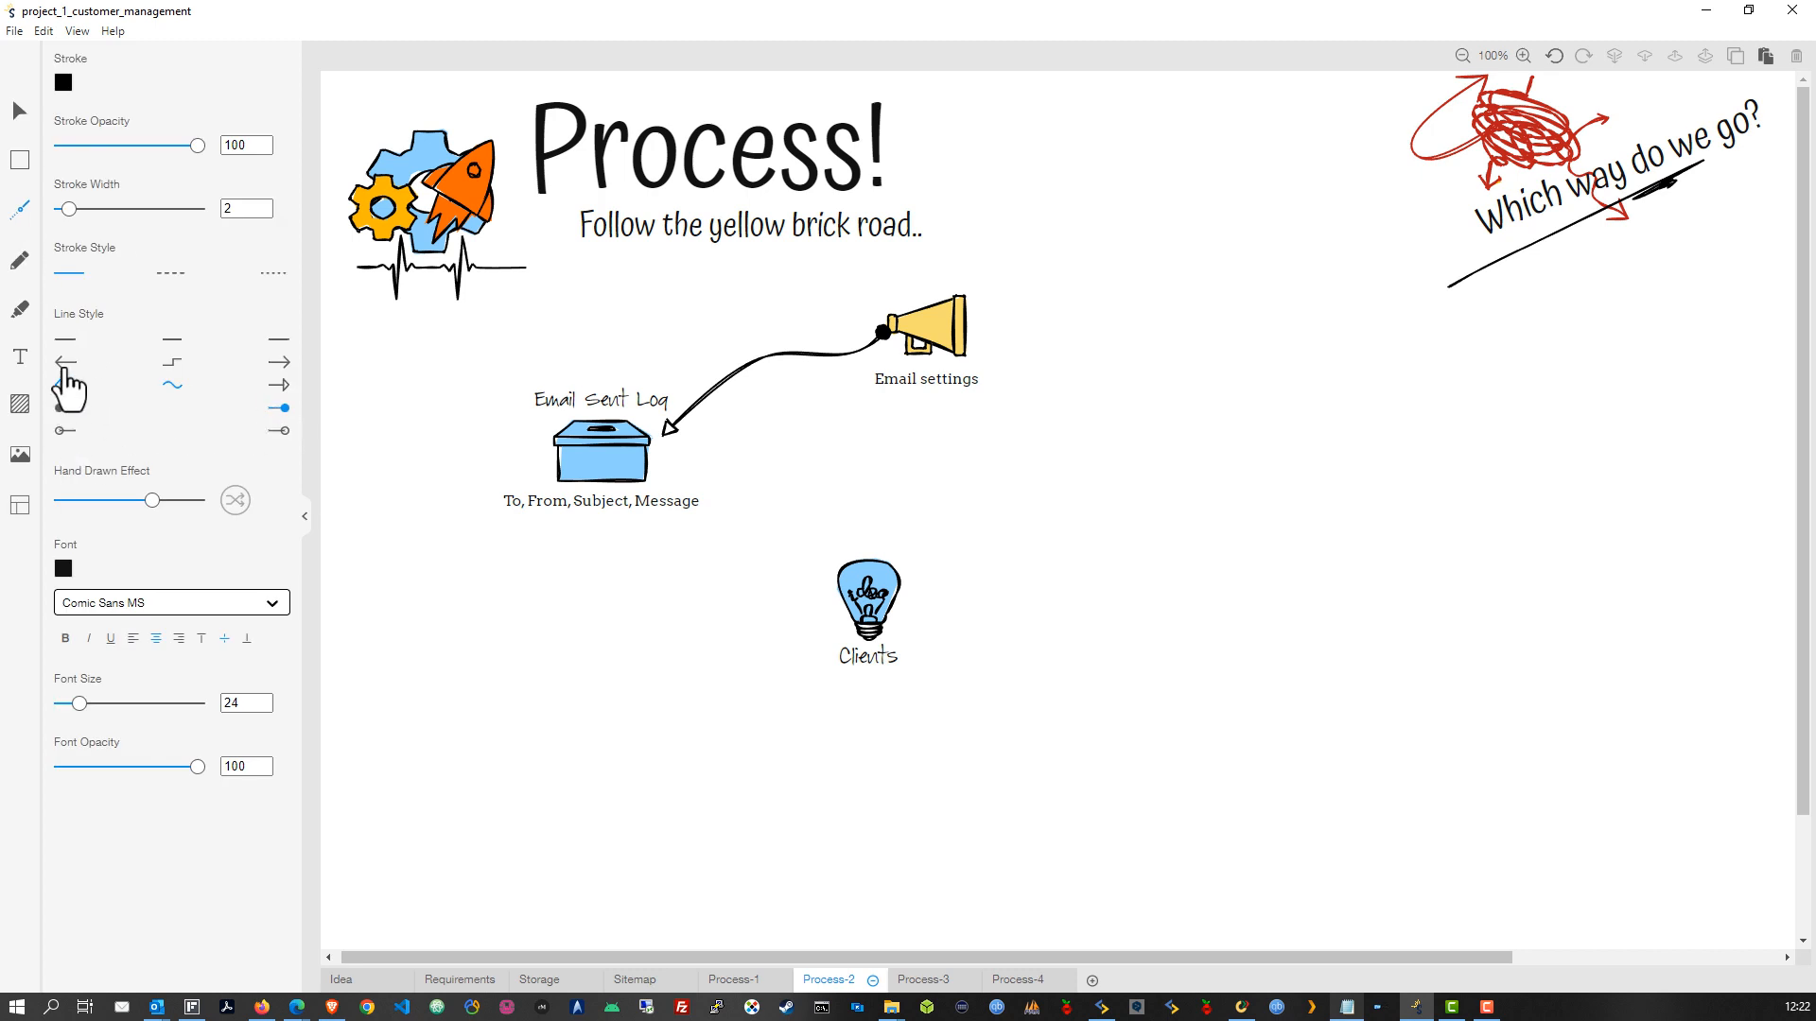
click(279, 407)
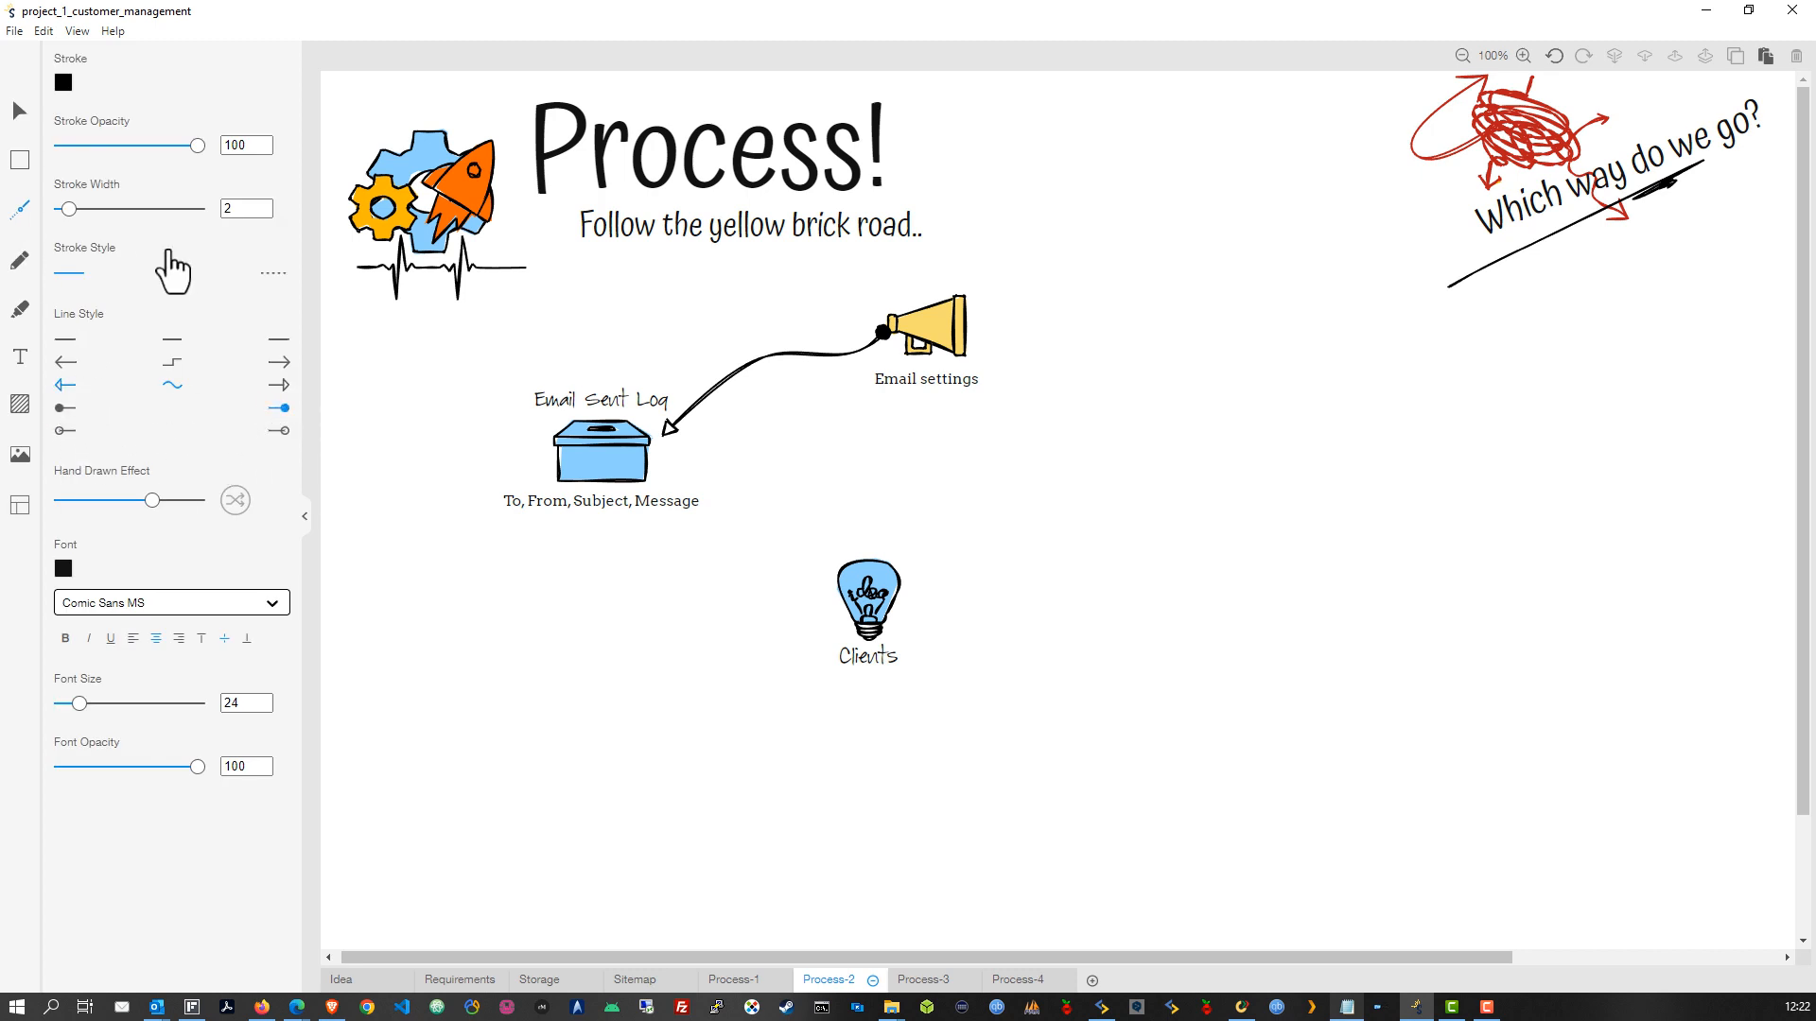
drag(667, 466, 845, 565)
click(535, 611)
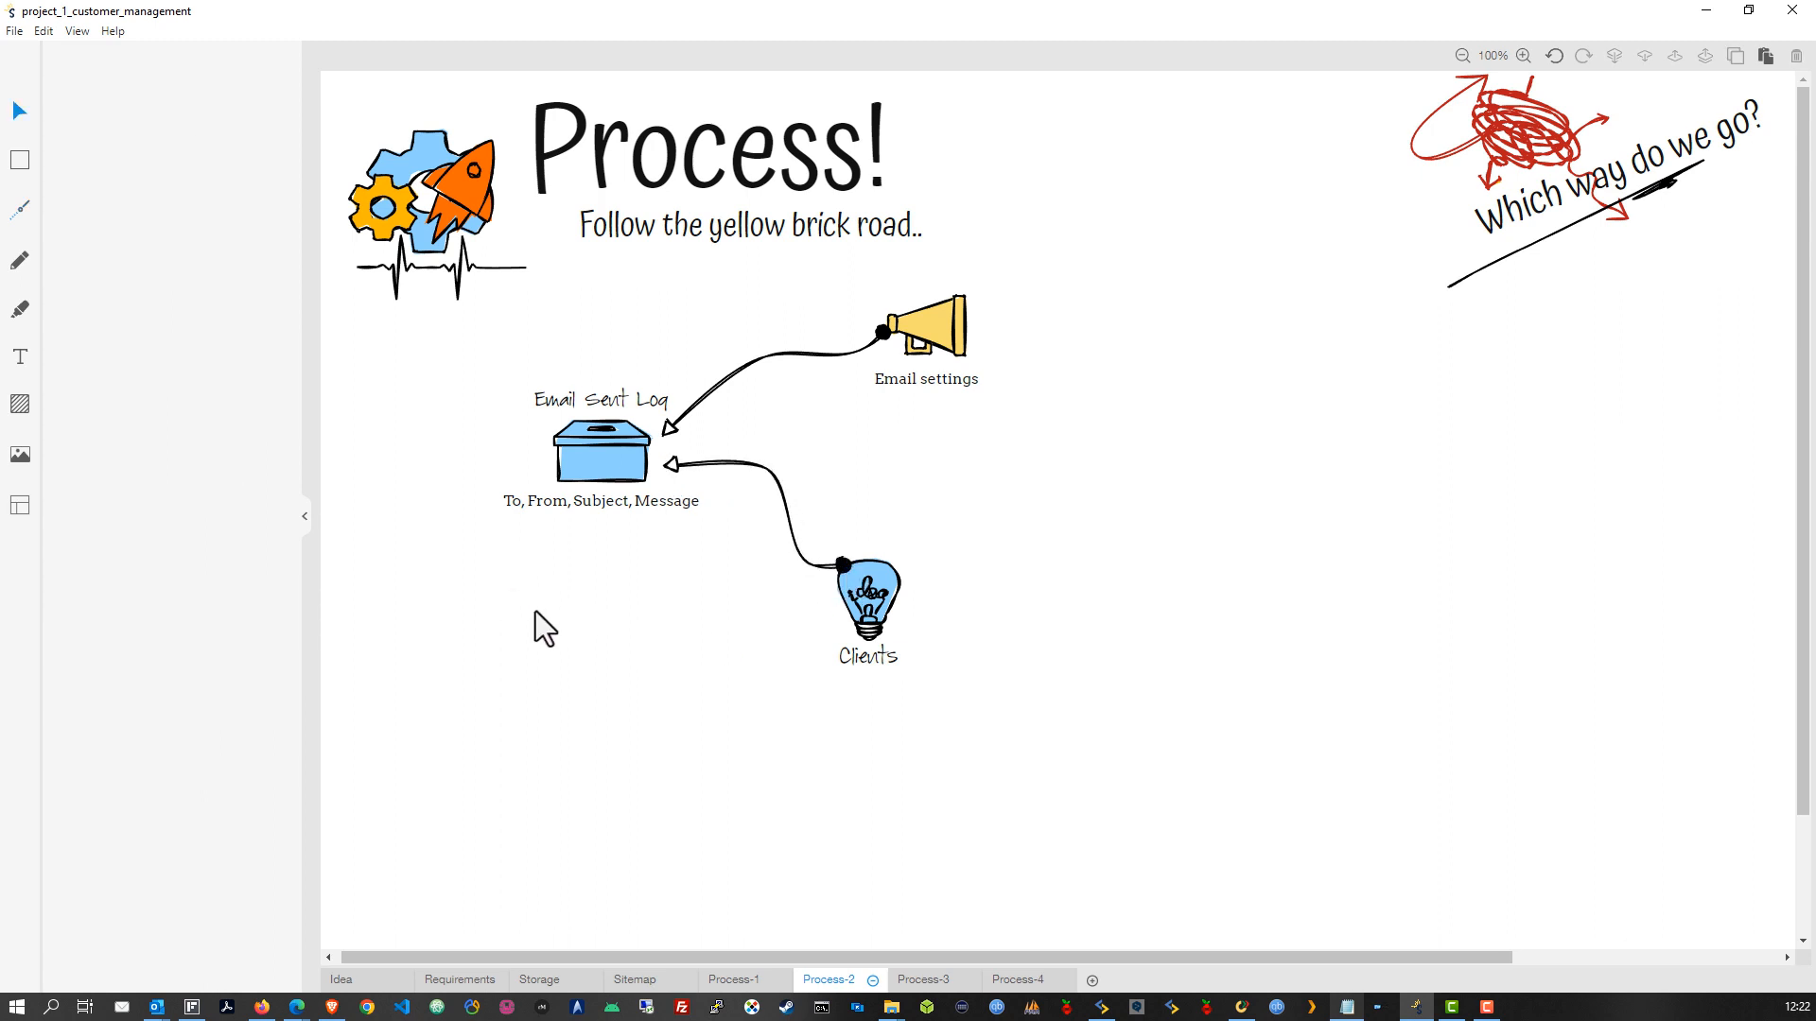
Add the label "TO" beside the connector between Clients and Email Sent Log
click(20, 357)
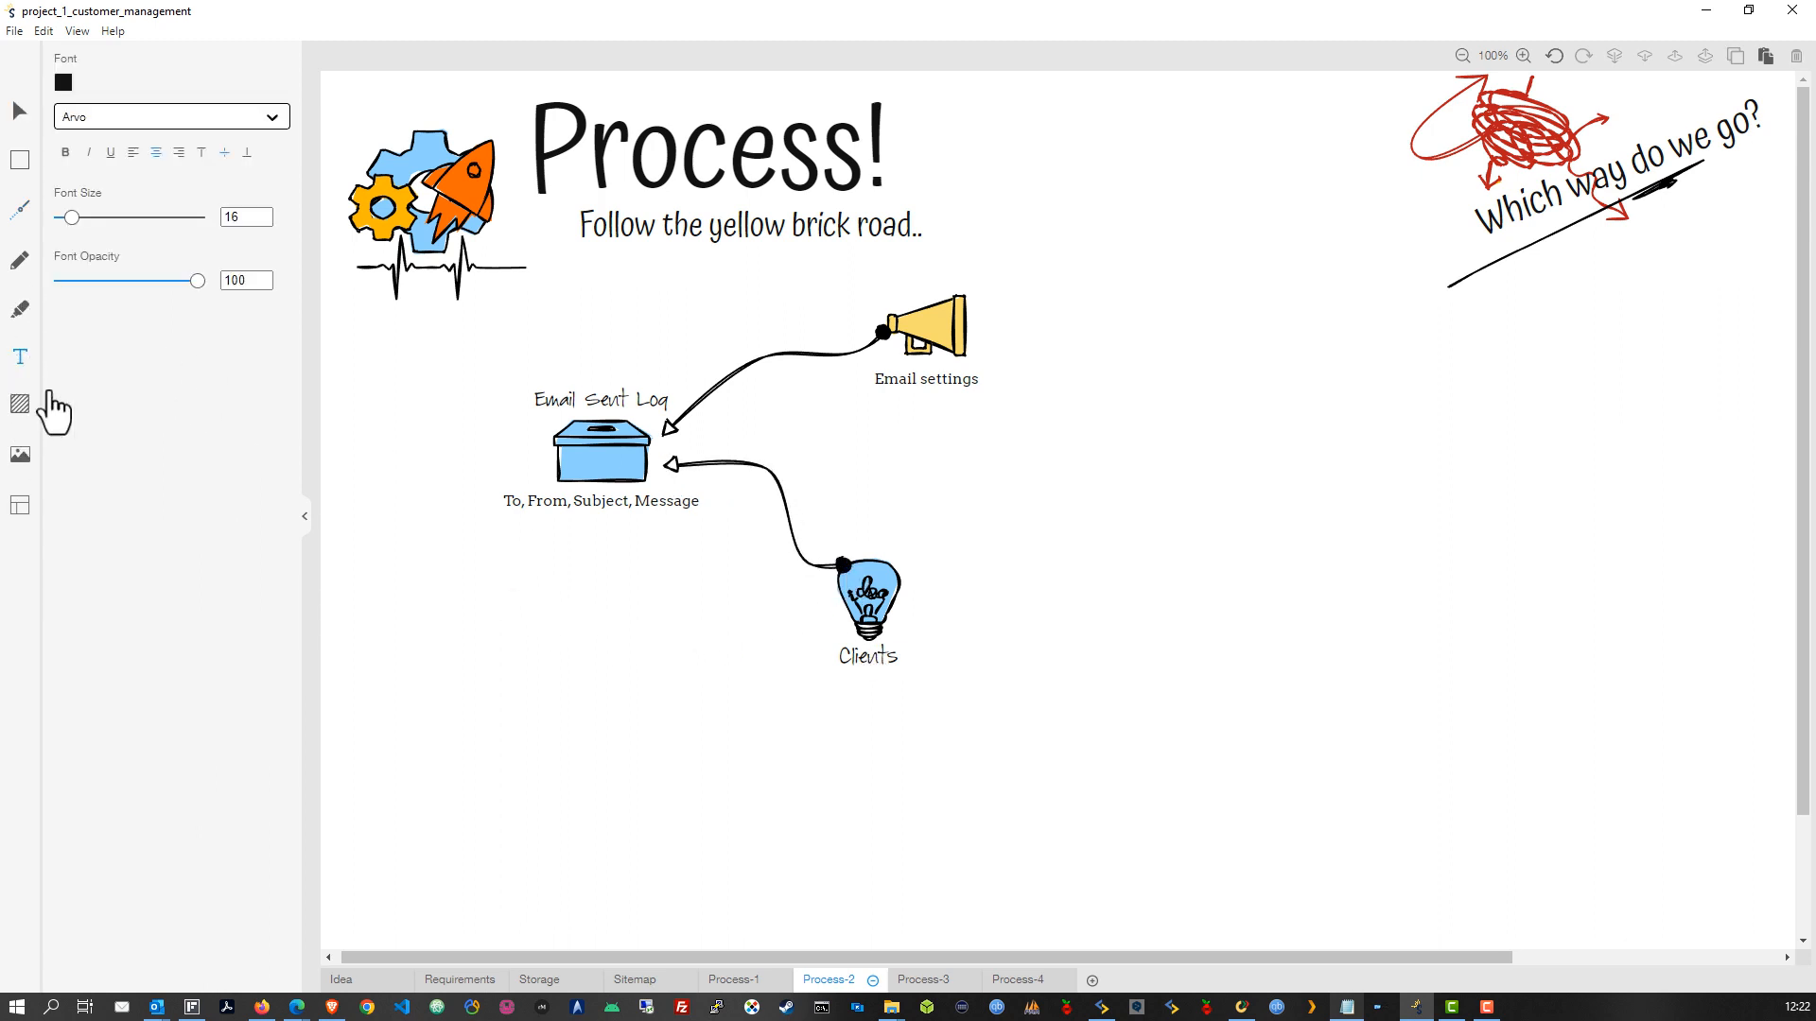
click(796, 501)
text(TO)
key(Escape)
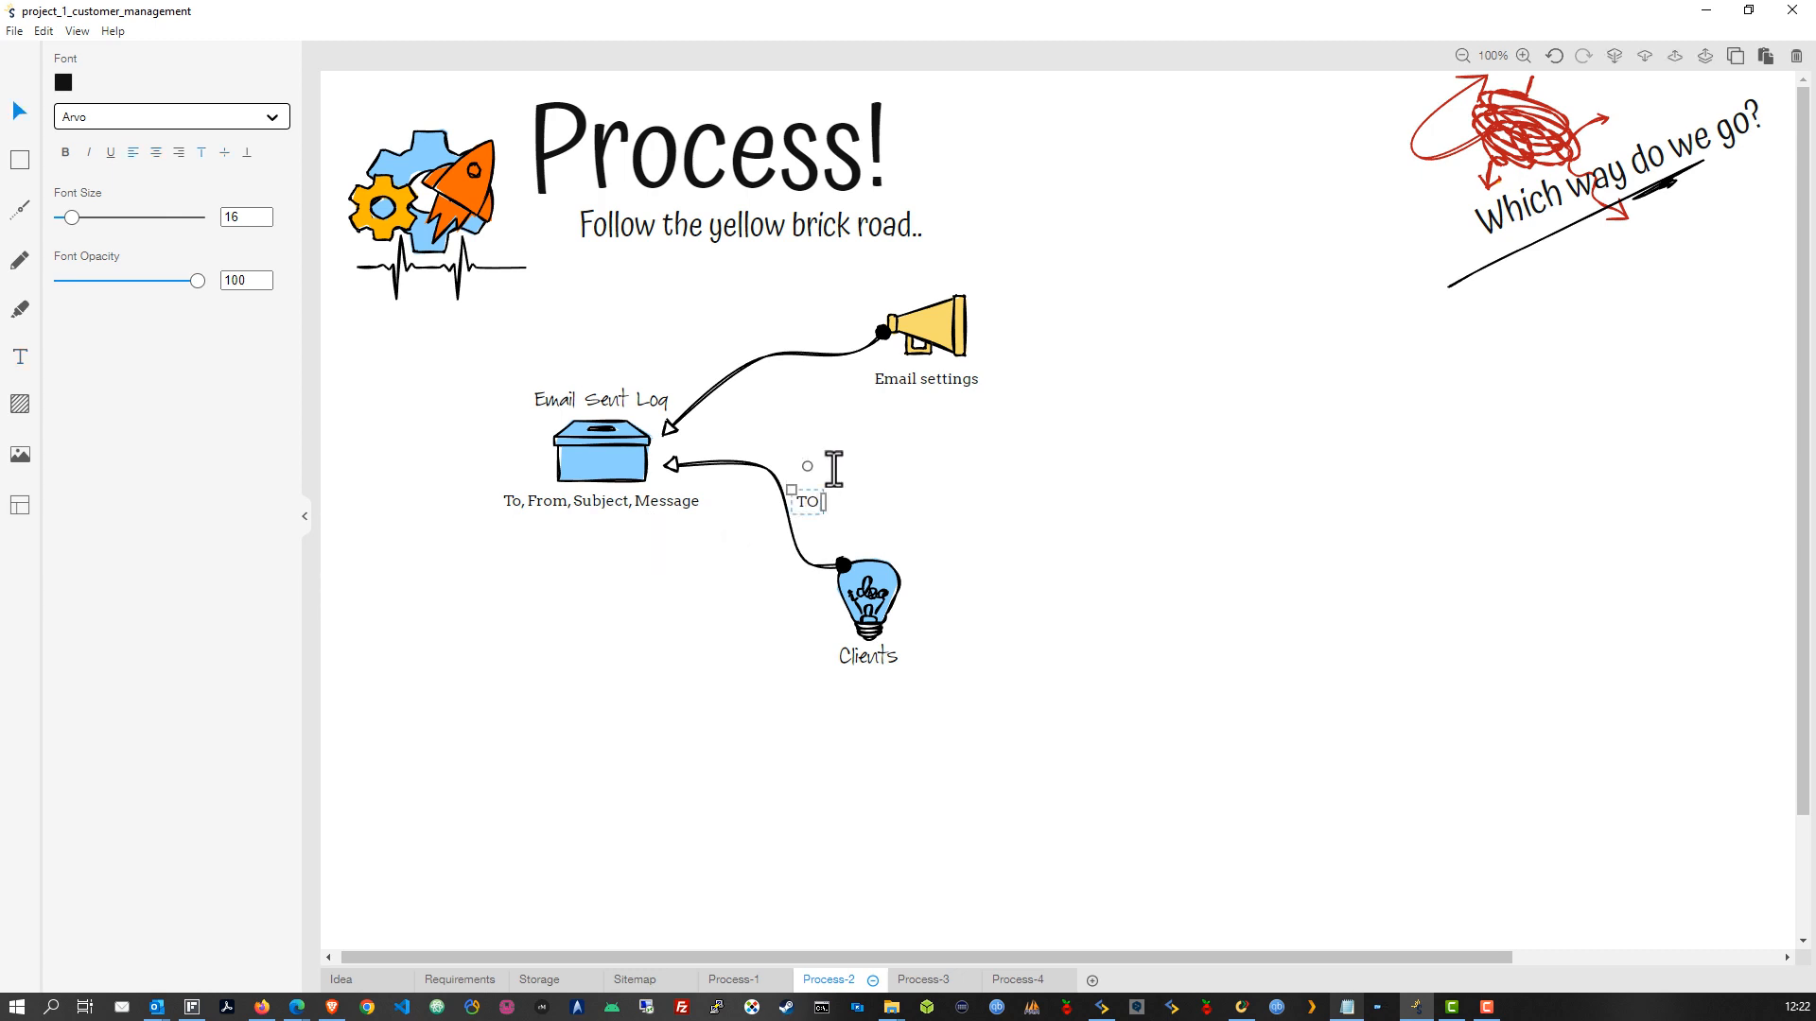
Add the label "FROM" above the Email settings connector and nudge both connector labels into place along their lines
click(20, 357)
click(754, 335)
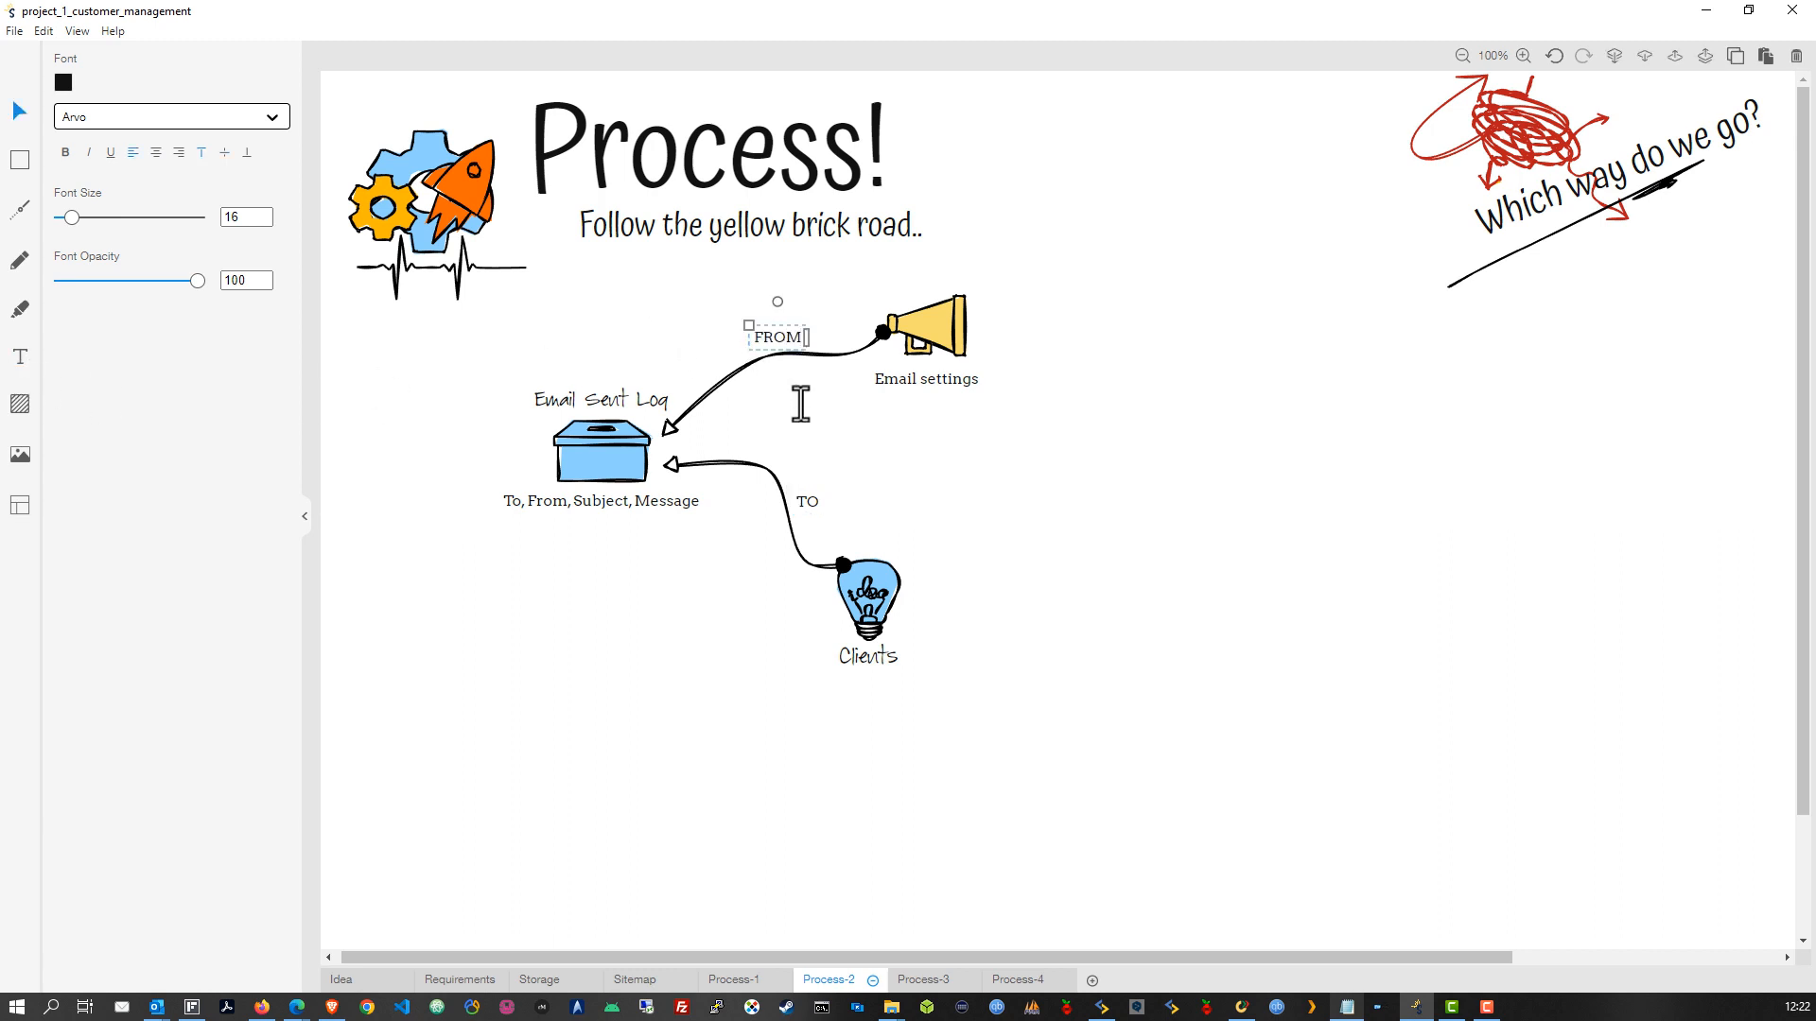
click(810, 502)
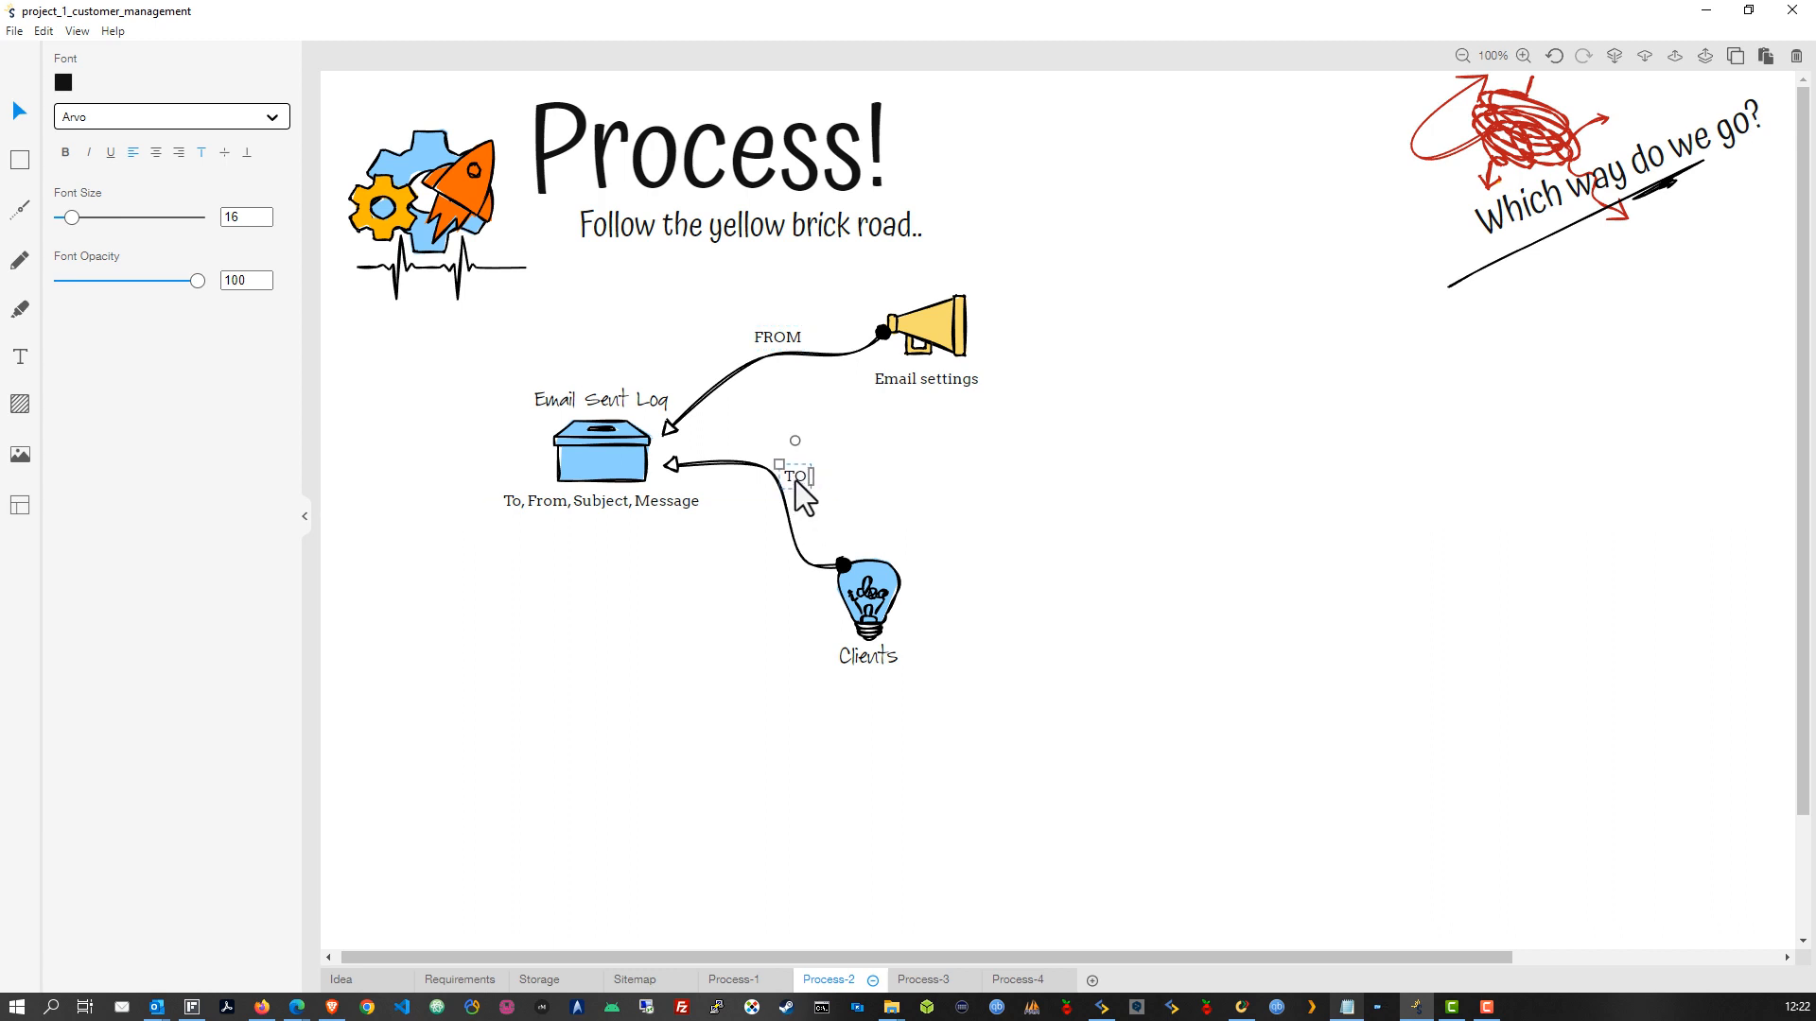
click(777, 373)
click(777, 342)
click(791, 345)
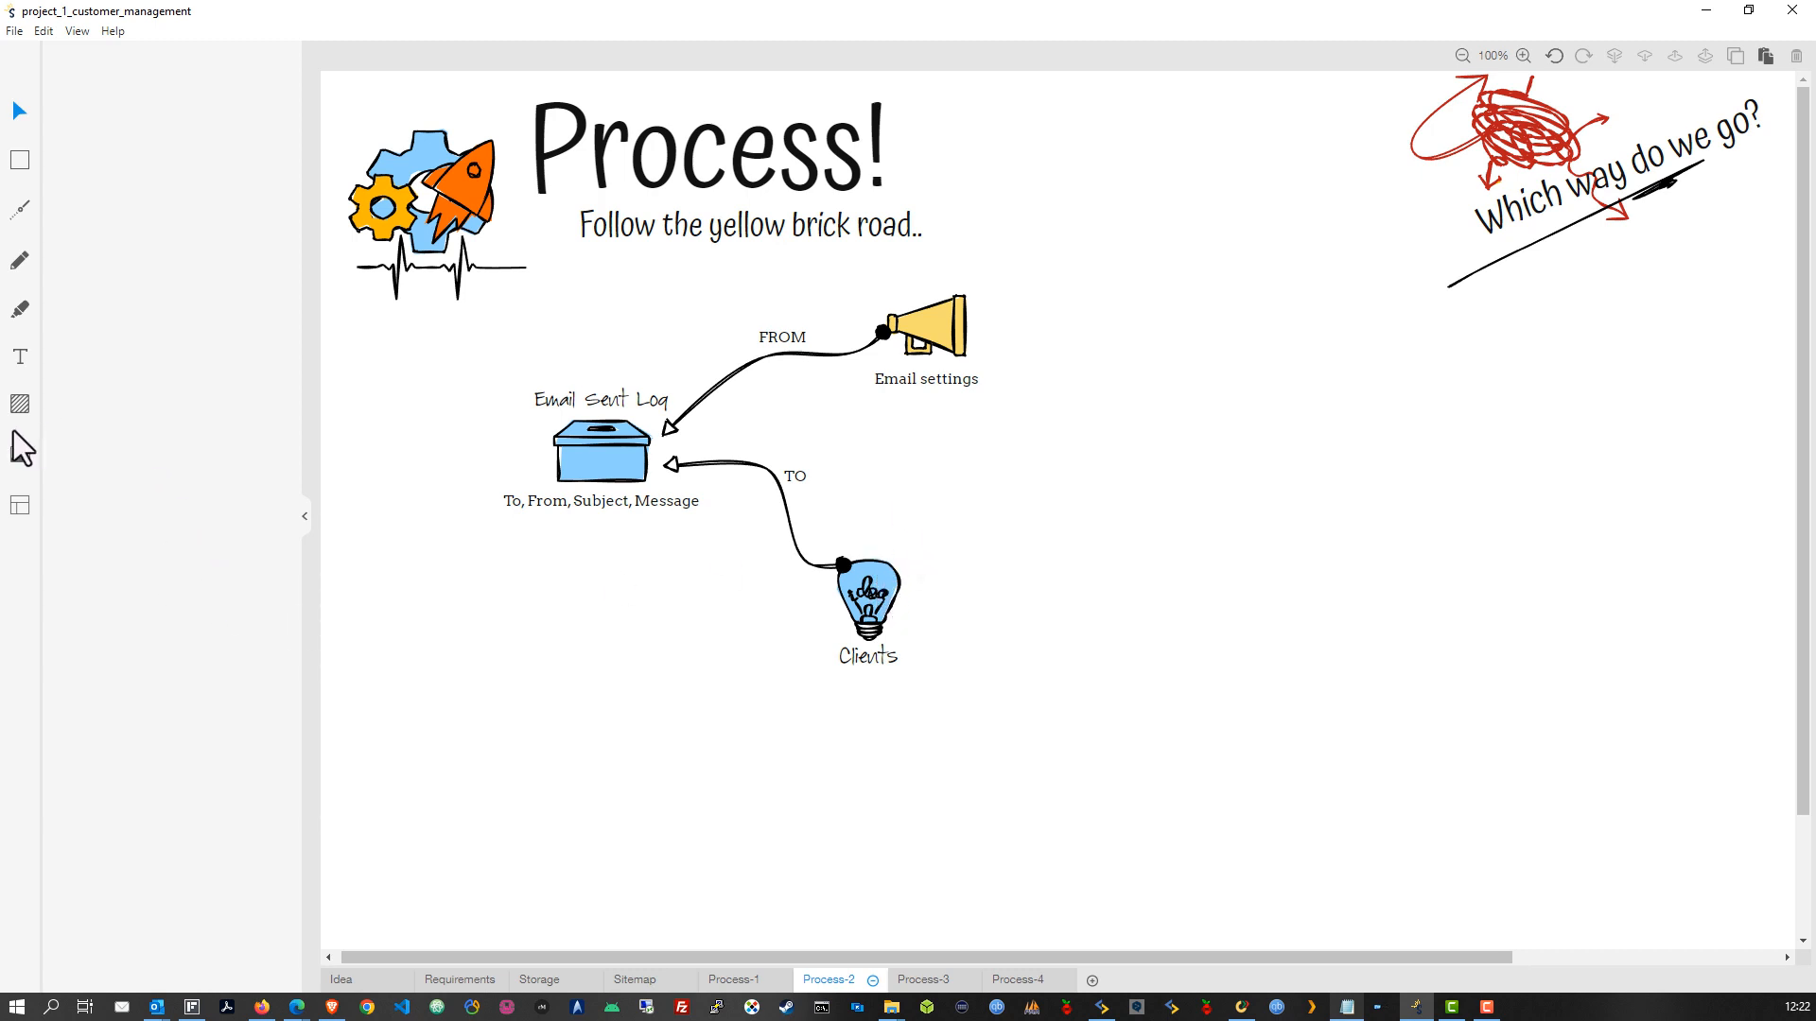
Add the Feature gear from Objects to the empty area east of Email settings, fill it green and move it slightly down
click(20, 160)
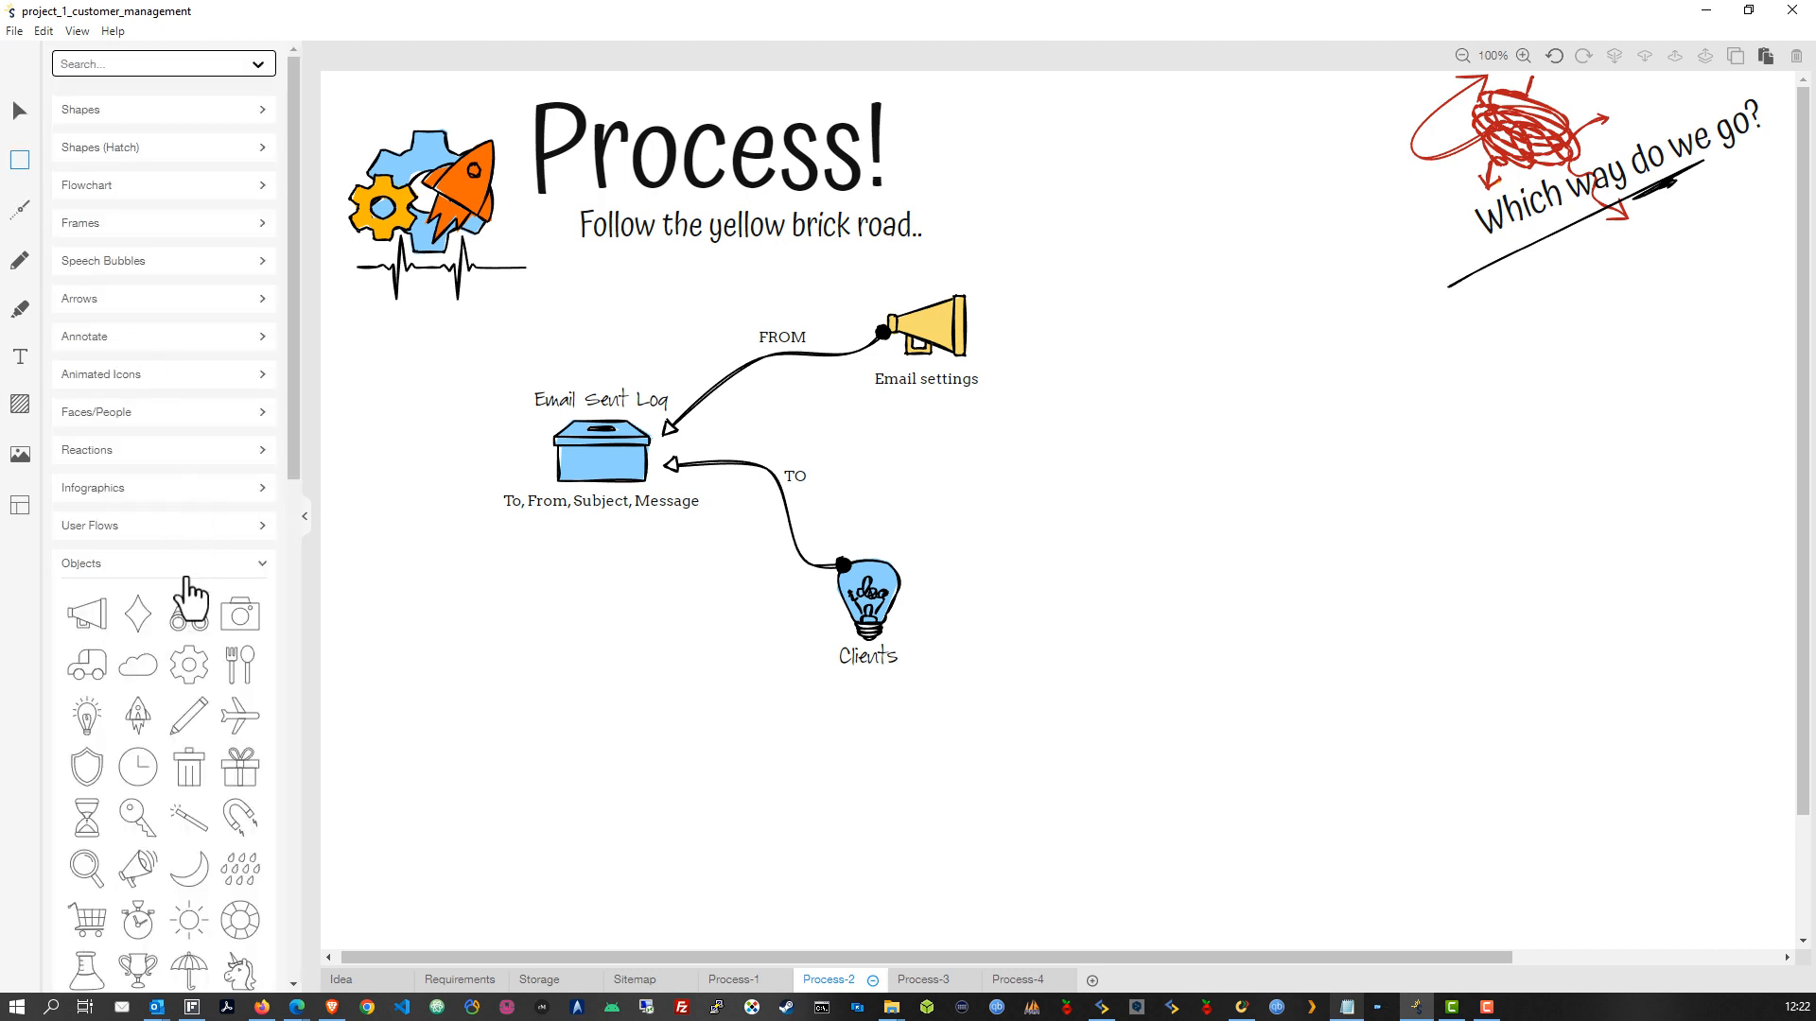
scroll(187, 606, down, 4)
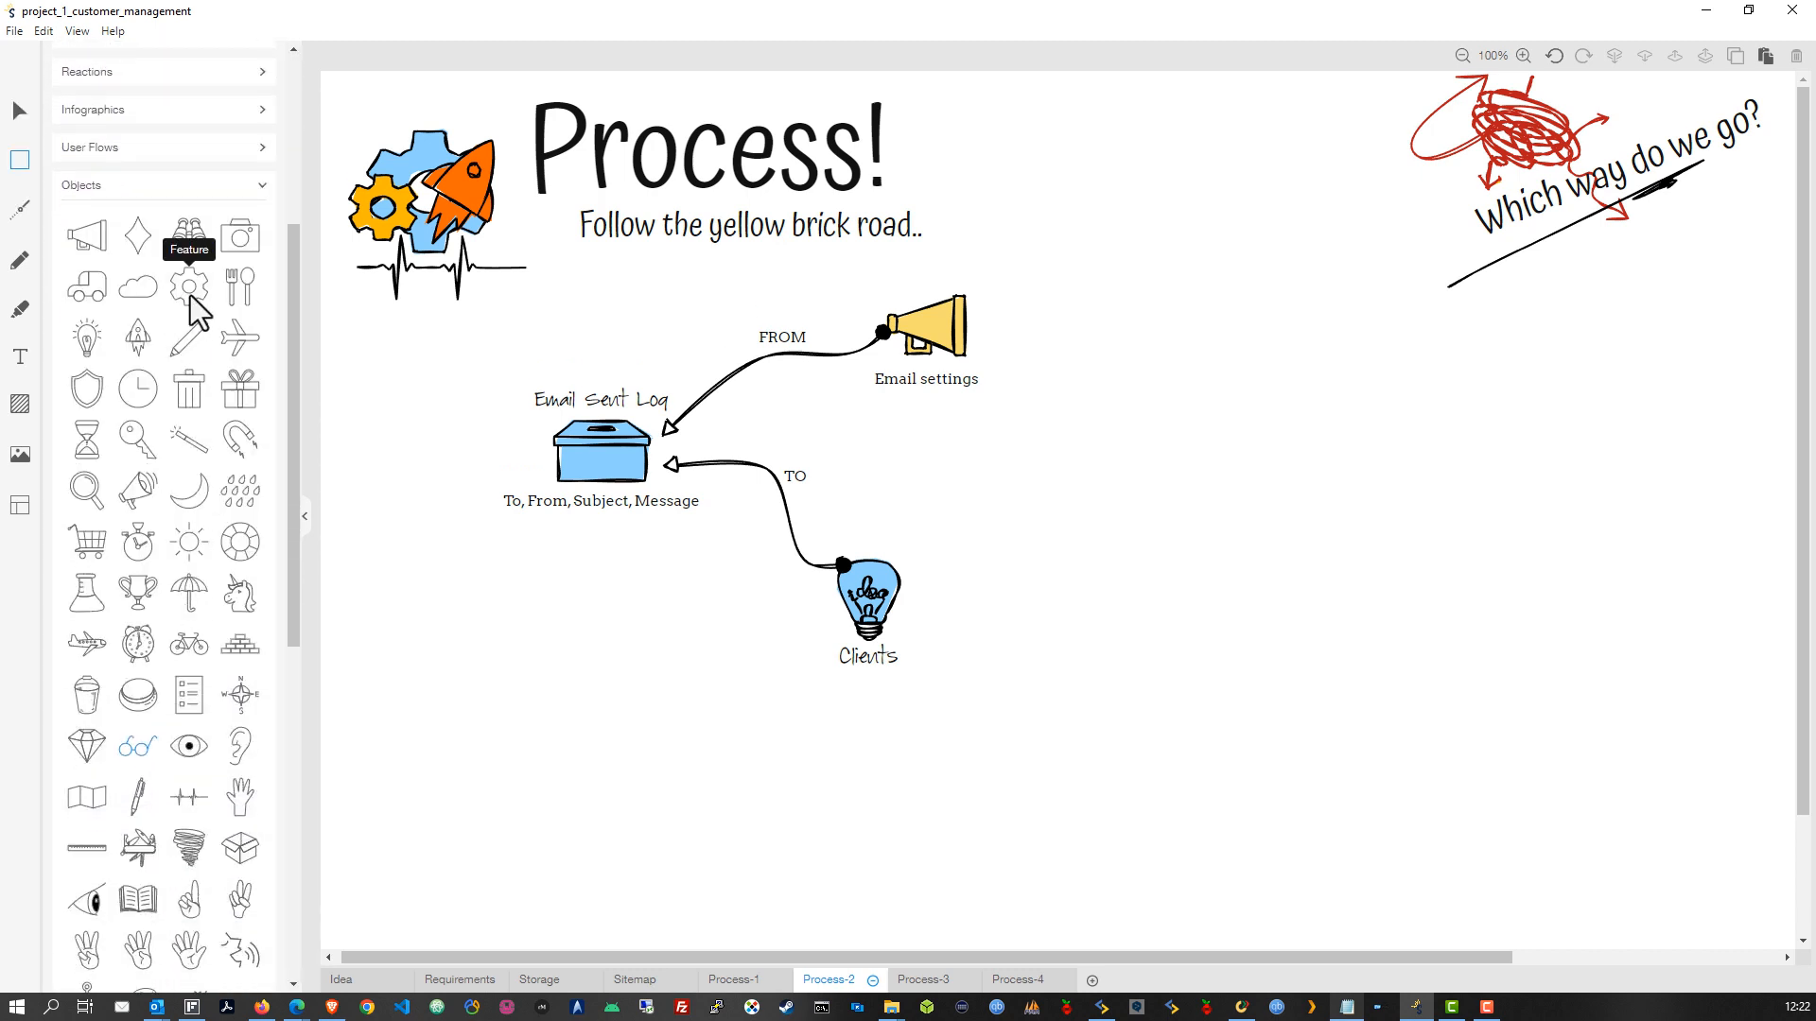
mouse_move(190, 285)
mouse_down()
mouse_move(1256, 454)
mouse_move(1229, 416)
mouse_move(1259, 437)
mouse_up()
click(63, 83)
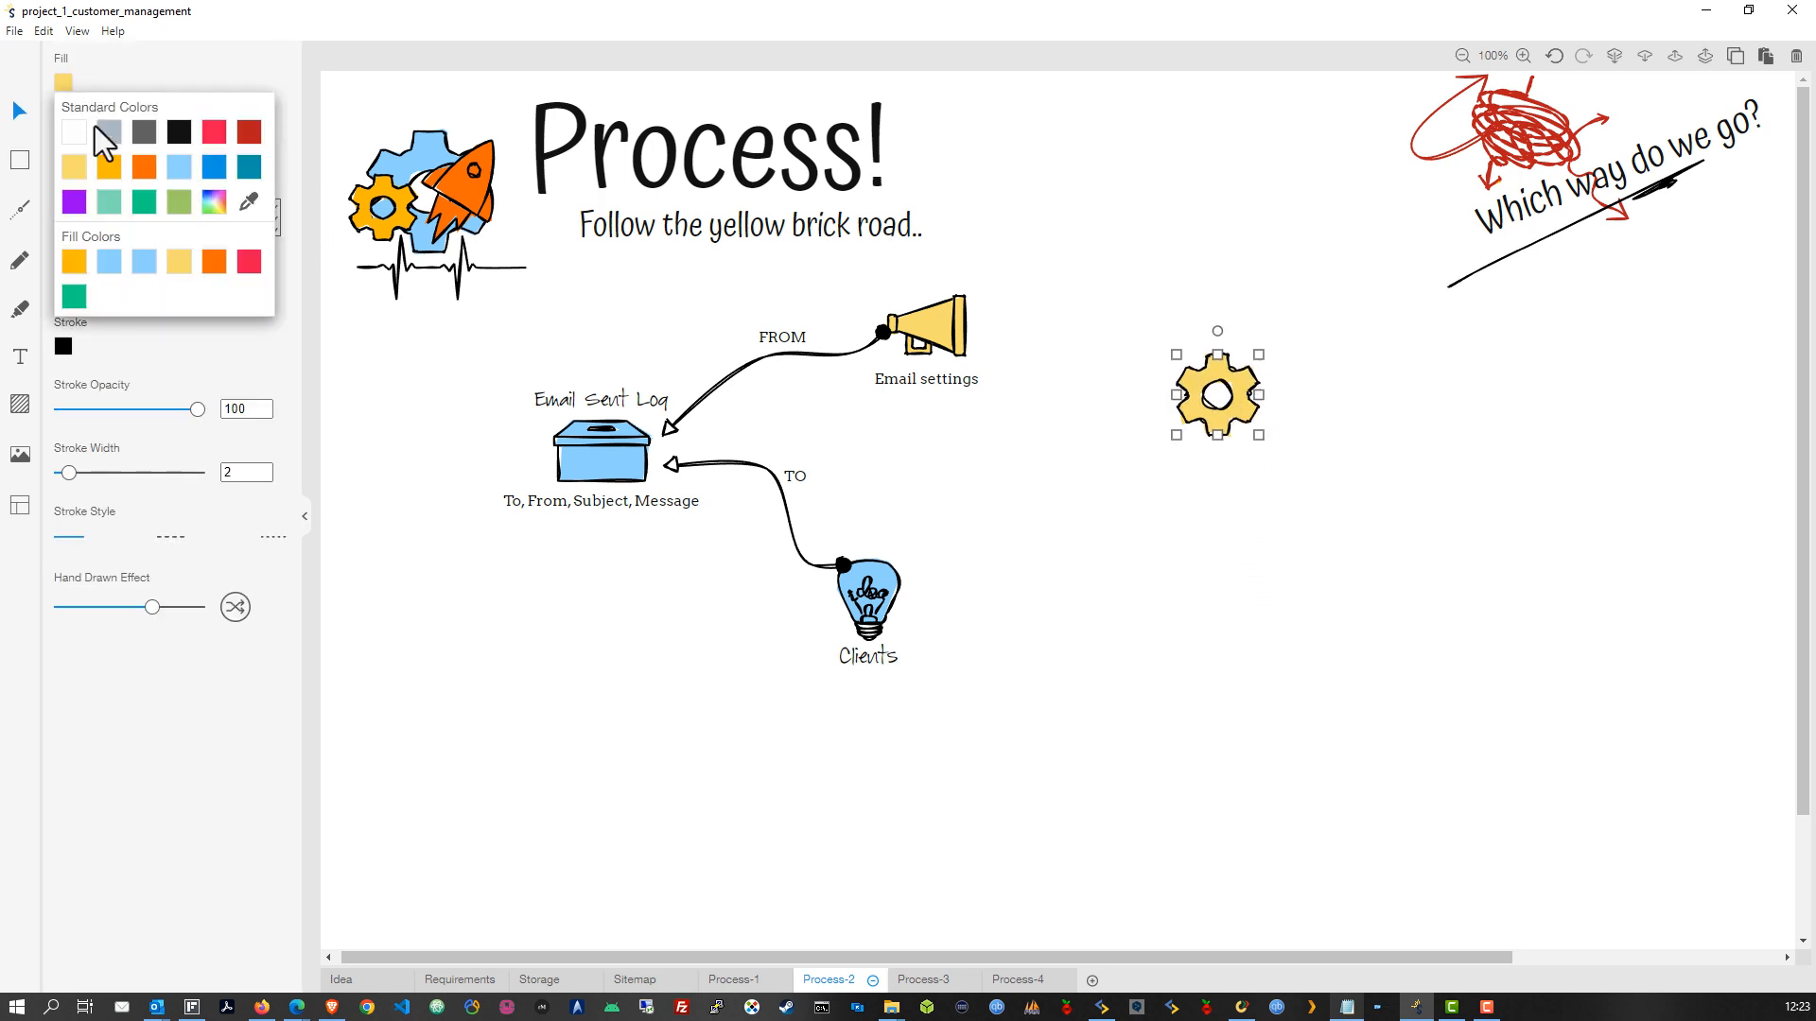
click(65, 293)
click(1041, 552)
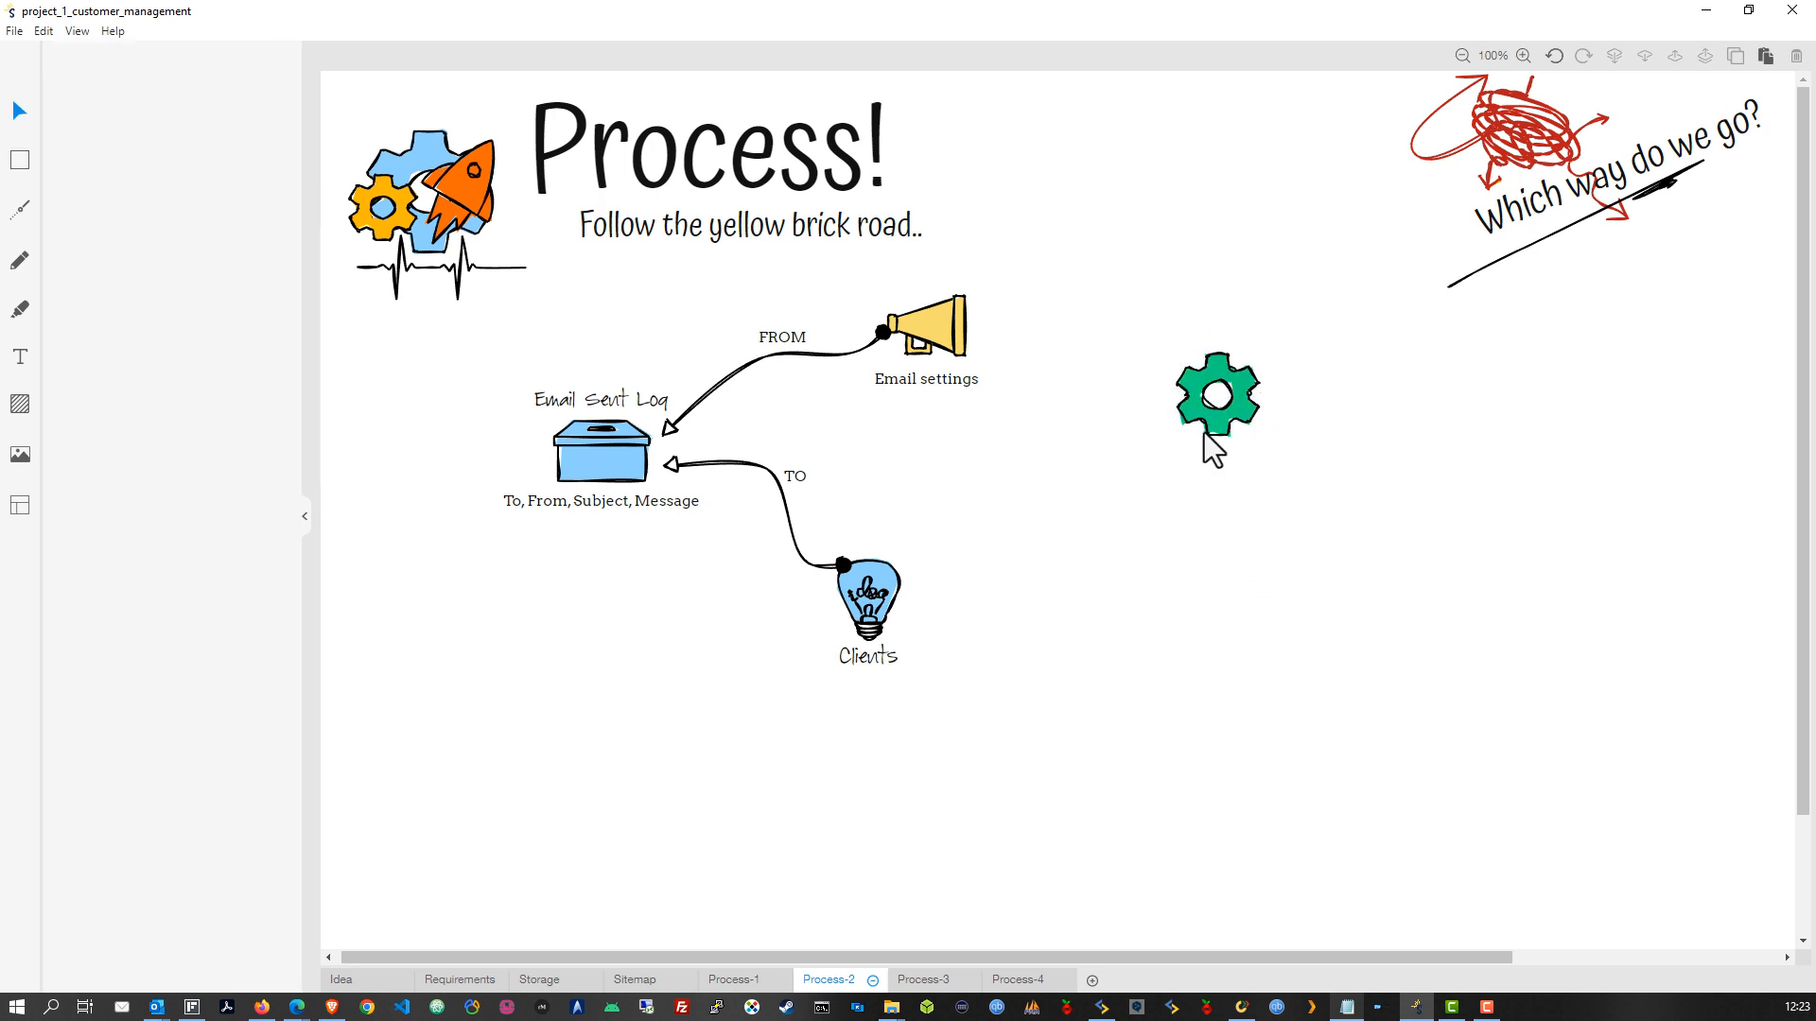
drag(1209, 424, 1214, 448)
Add the label "Templates" centred just beneath the green gear
click(20, 359)
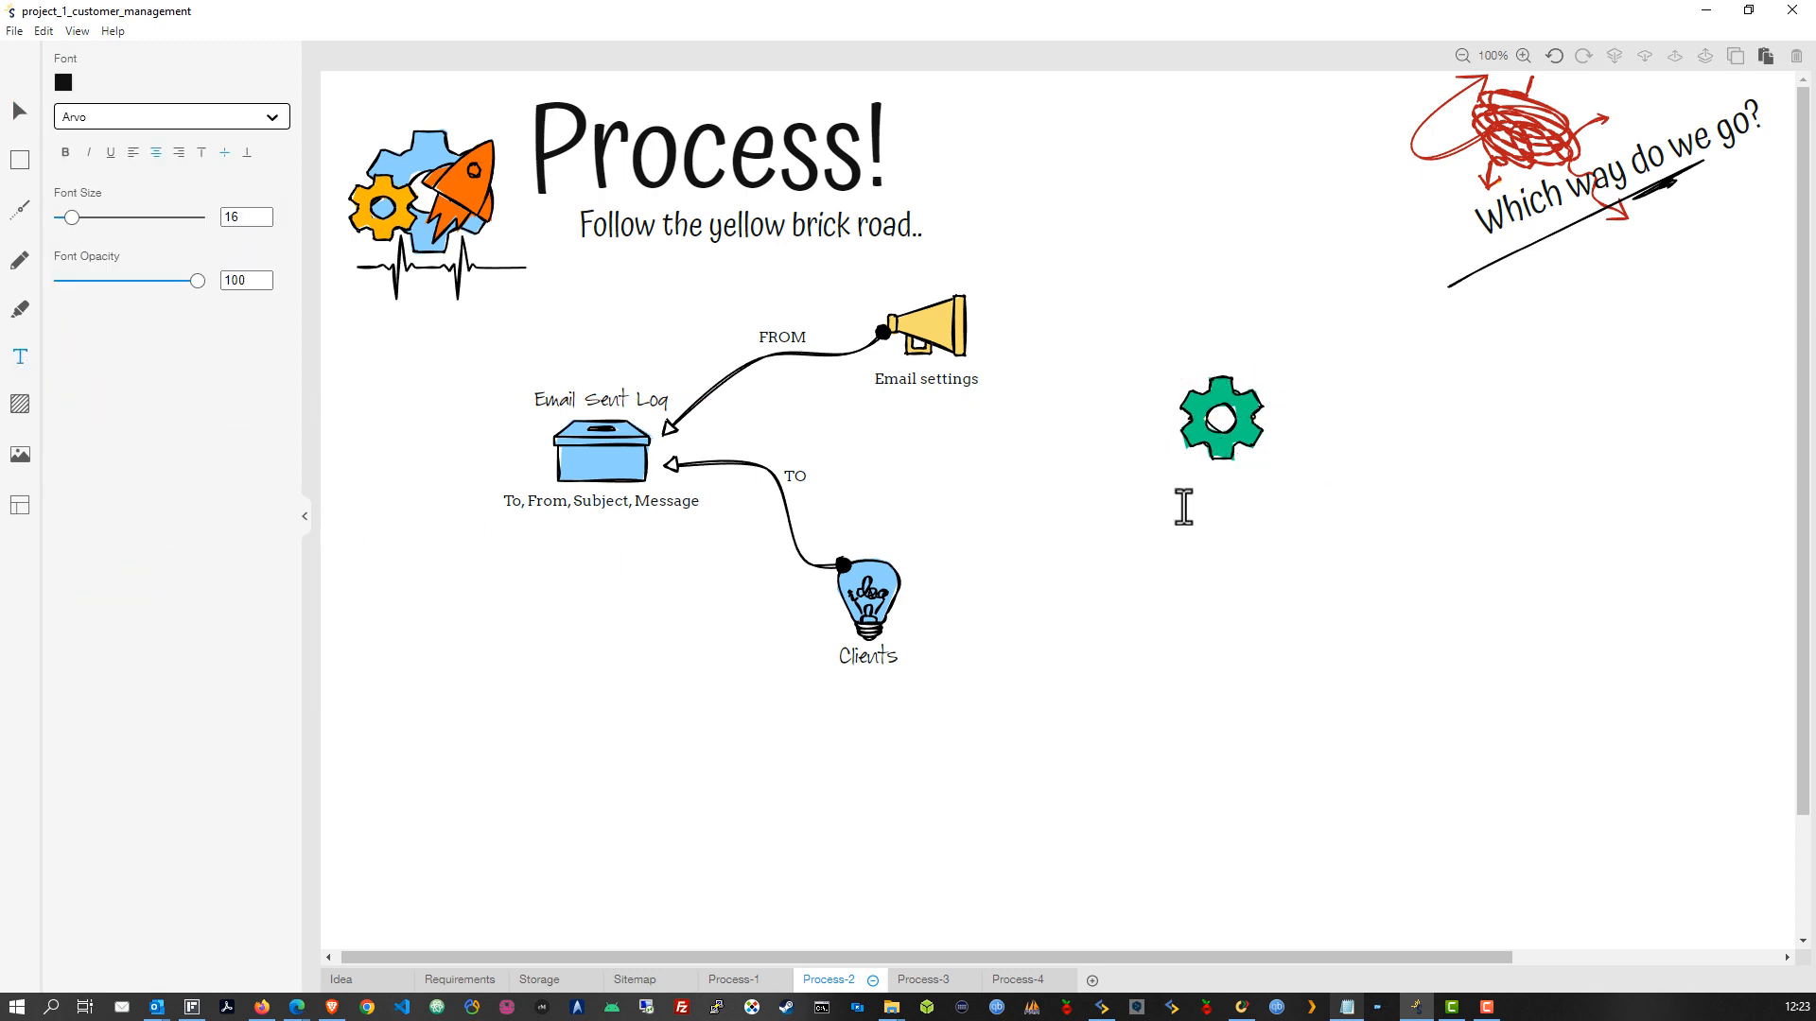
click(1218, 558)
drag(1228, 504, 1220, 480)
click(1229, 524)
Group the green gear with its Templates label and move the group slightly down and to the left
drag(1156, 335, 1272, 491)
right_click(1223, 429)
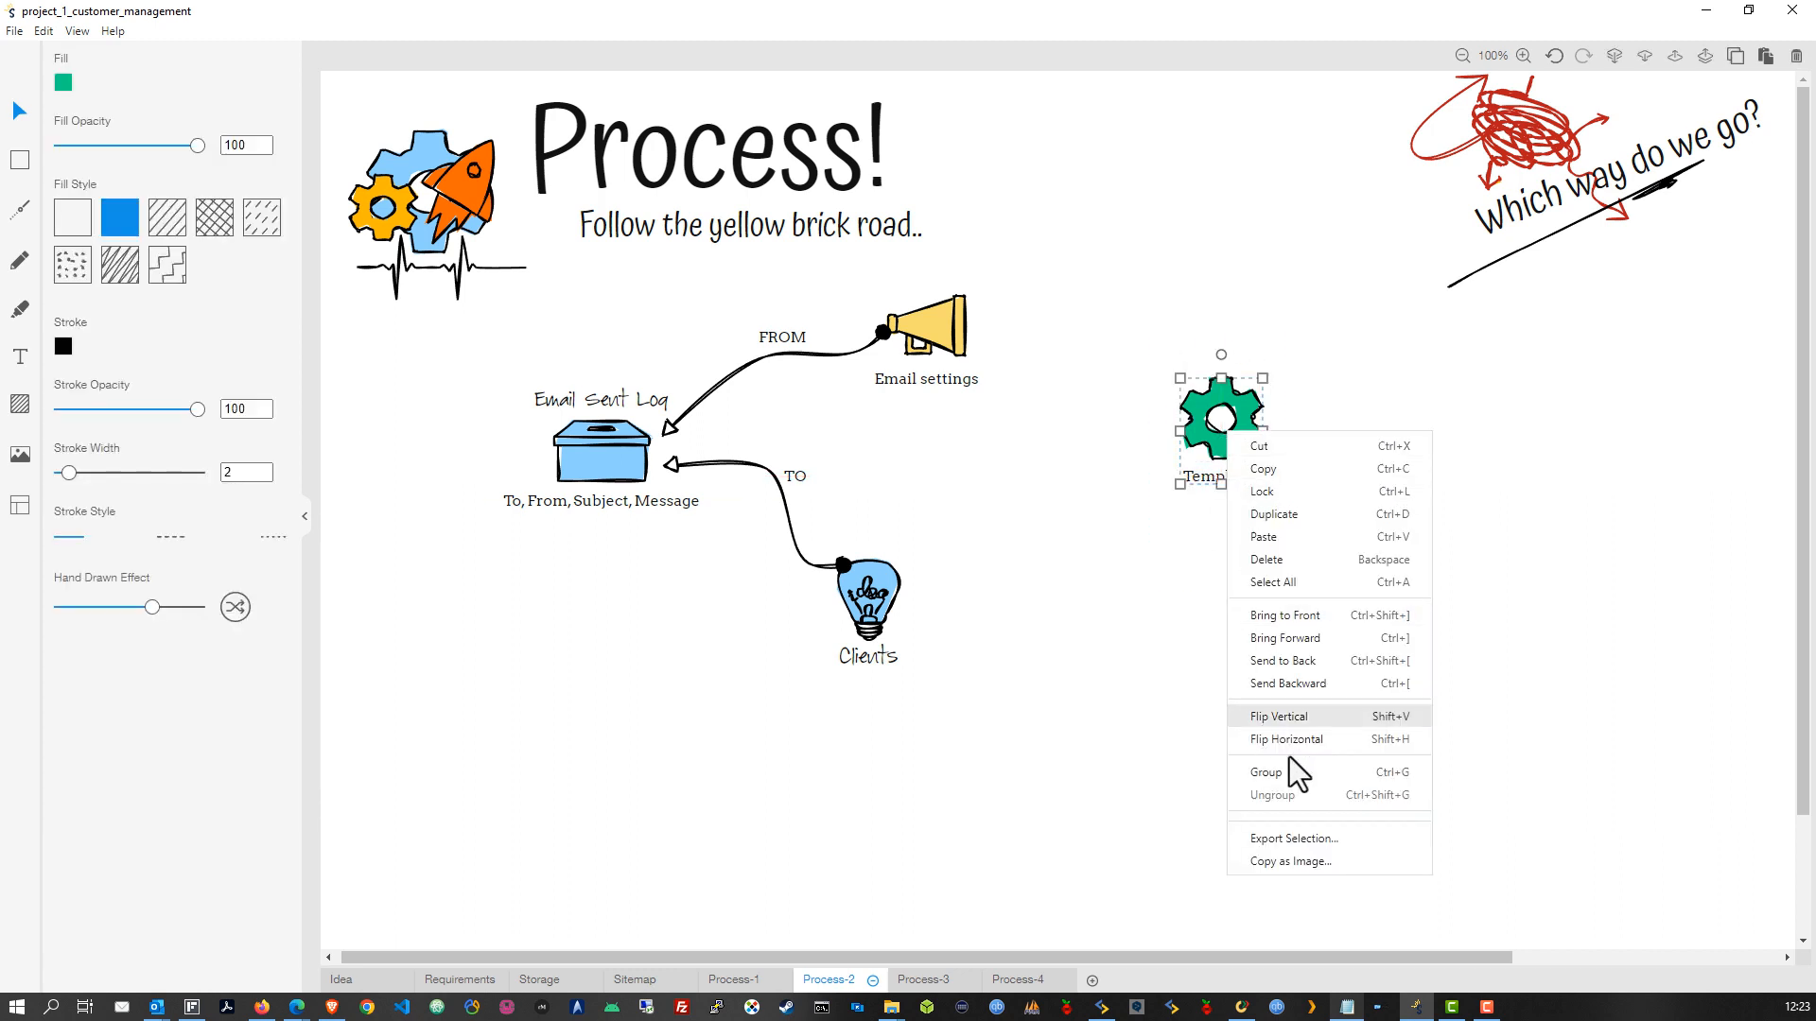
click(1281, 792)
click(1143, 740)
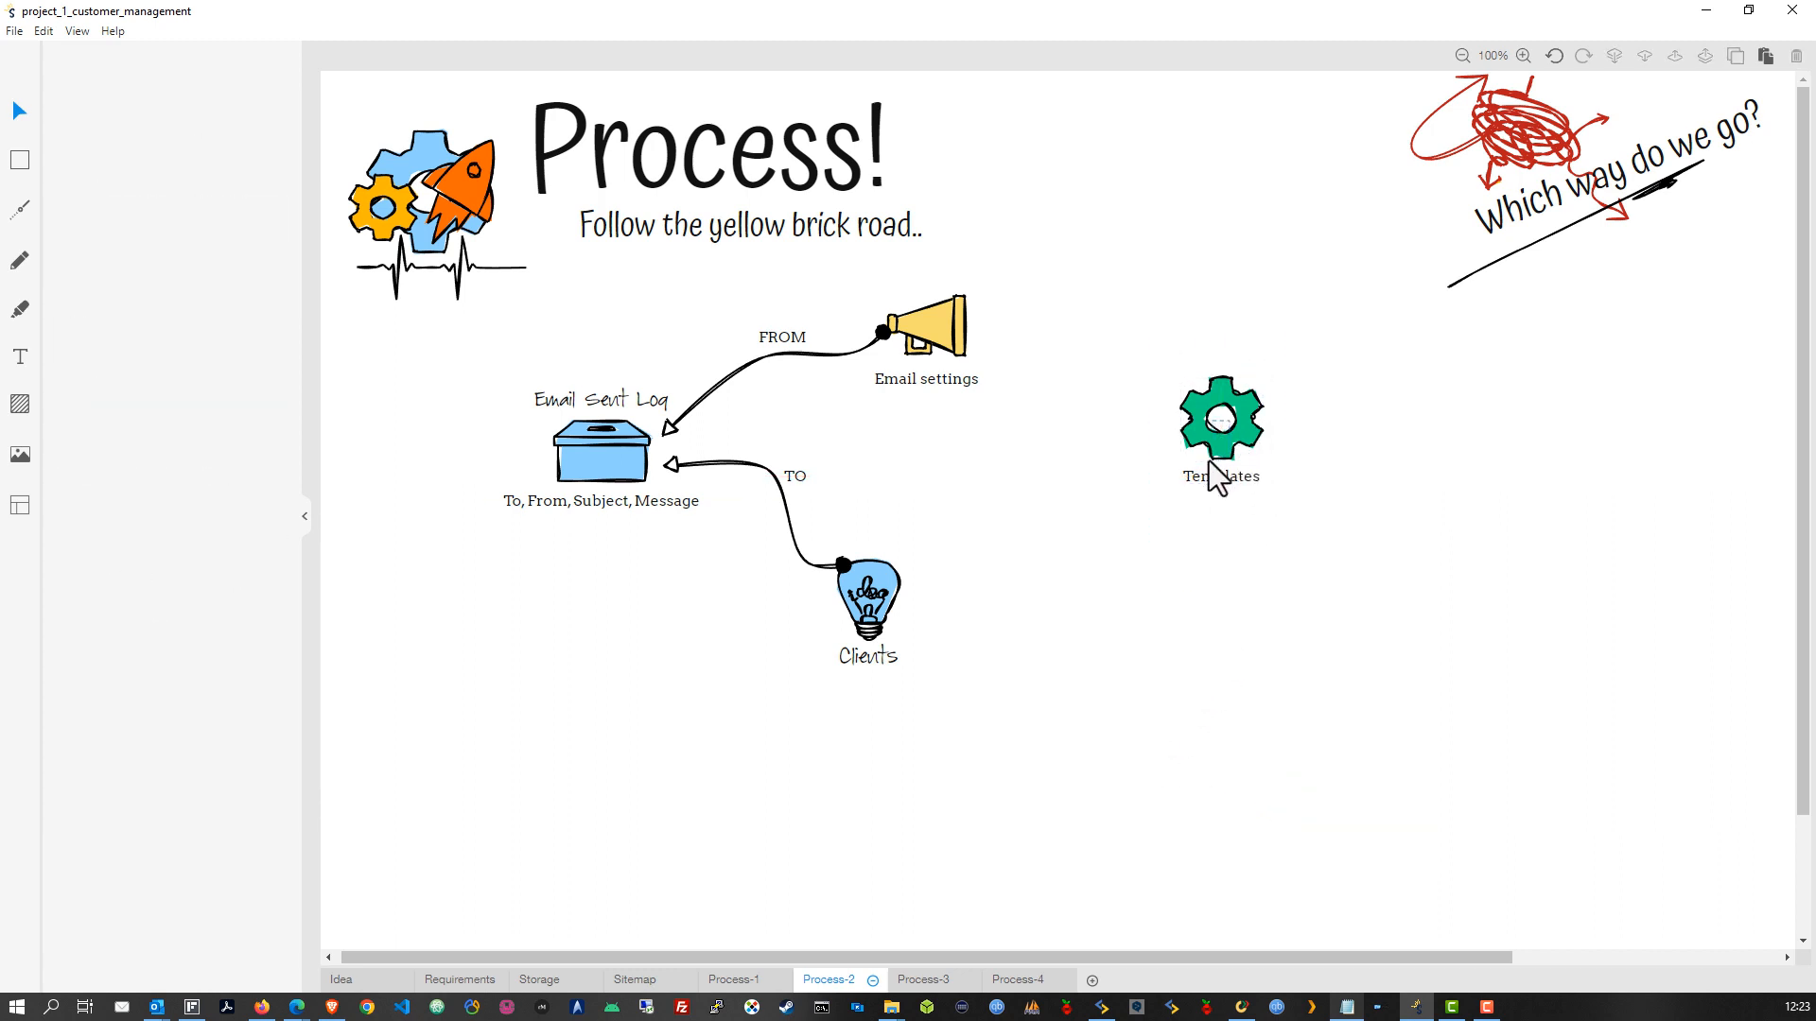
drag(1237, 503, 1216, 547)
click(1194, 594)
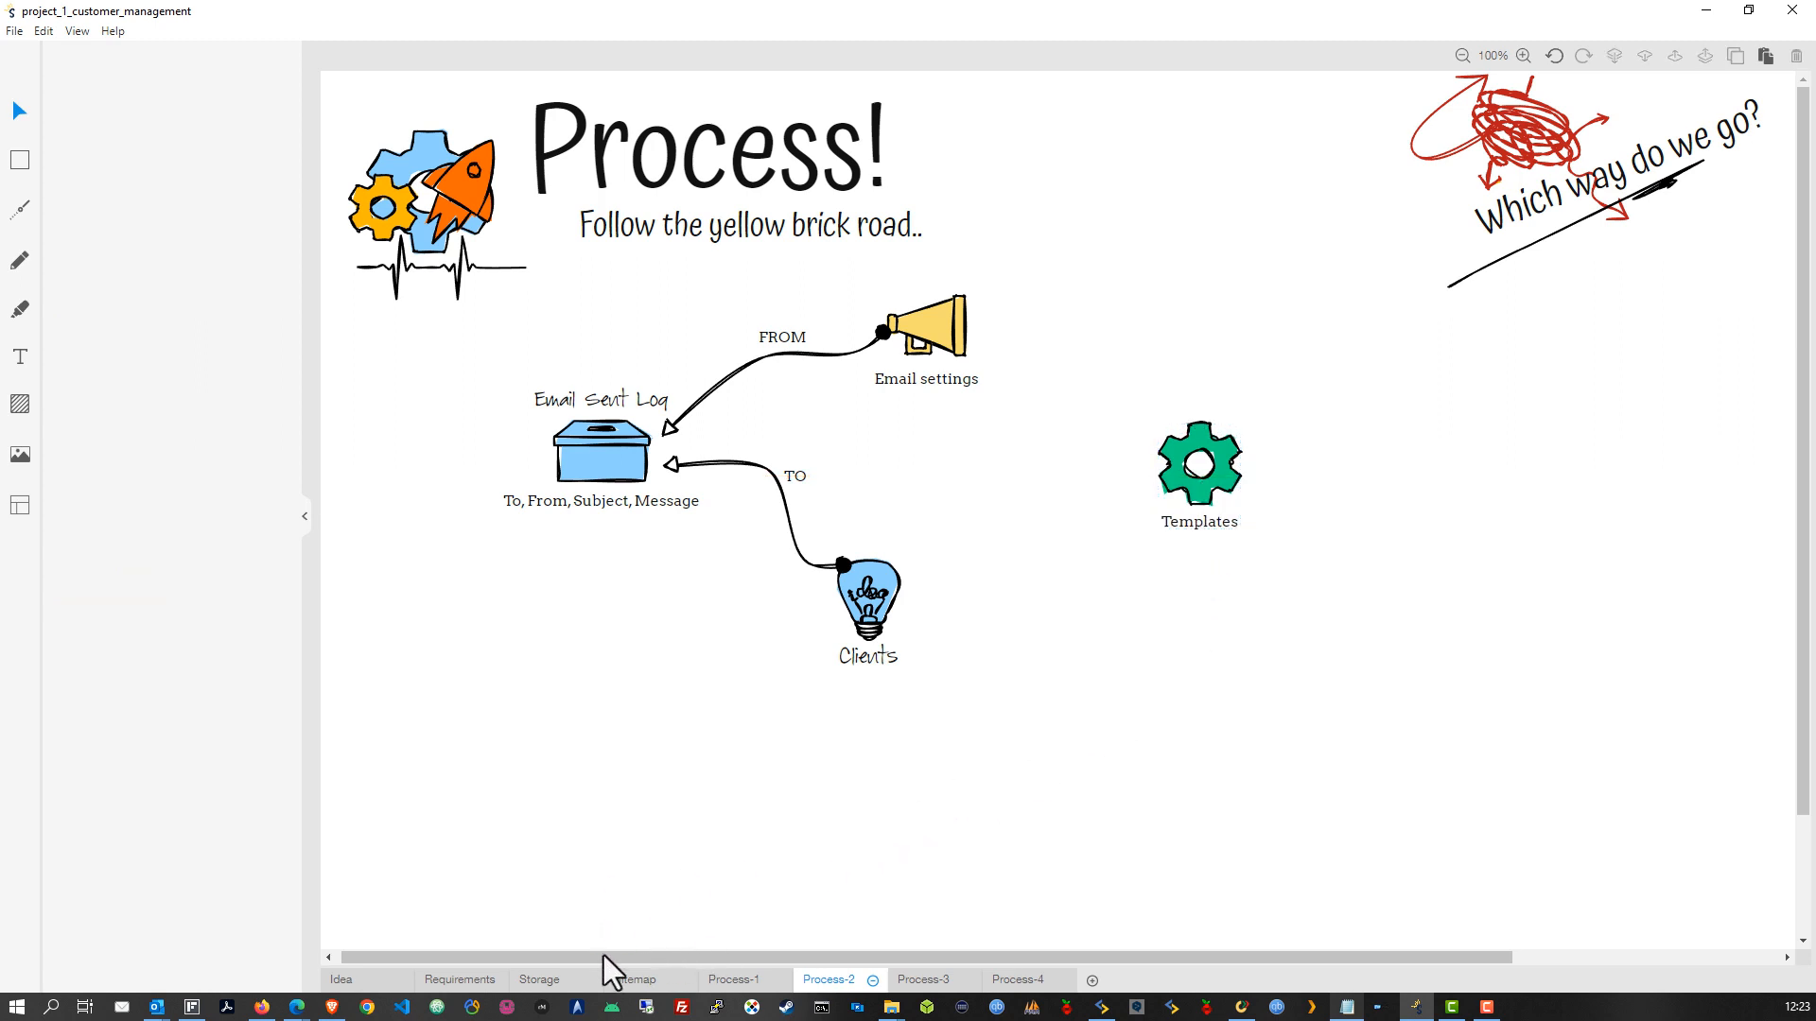
On the Storage page, shrink the customer and company information texts together and move them up beneath the "Important Fields to Store" heading
click(539, 979)
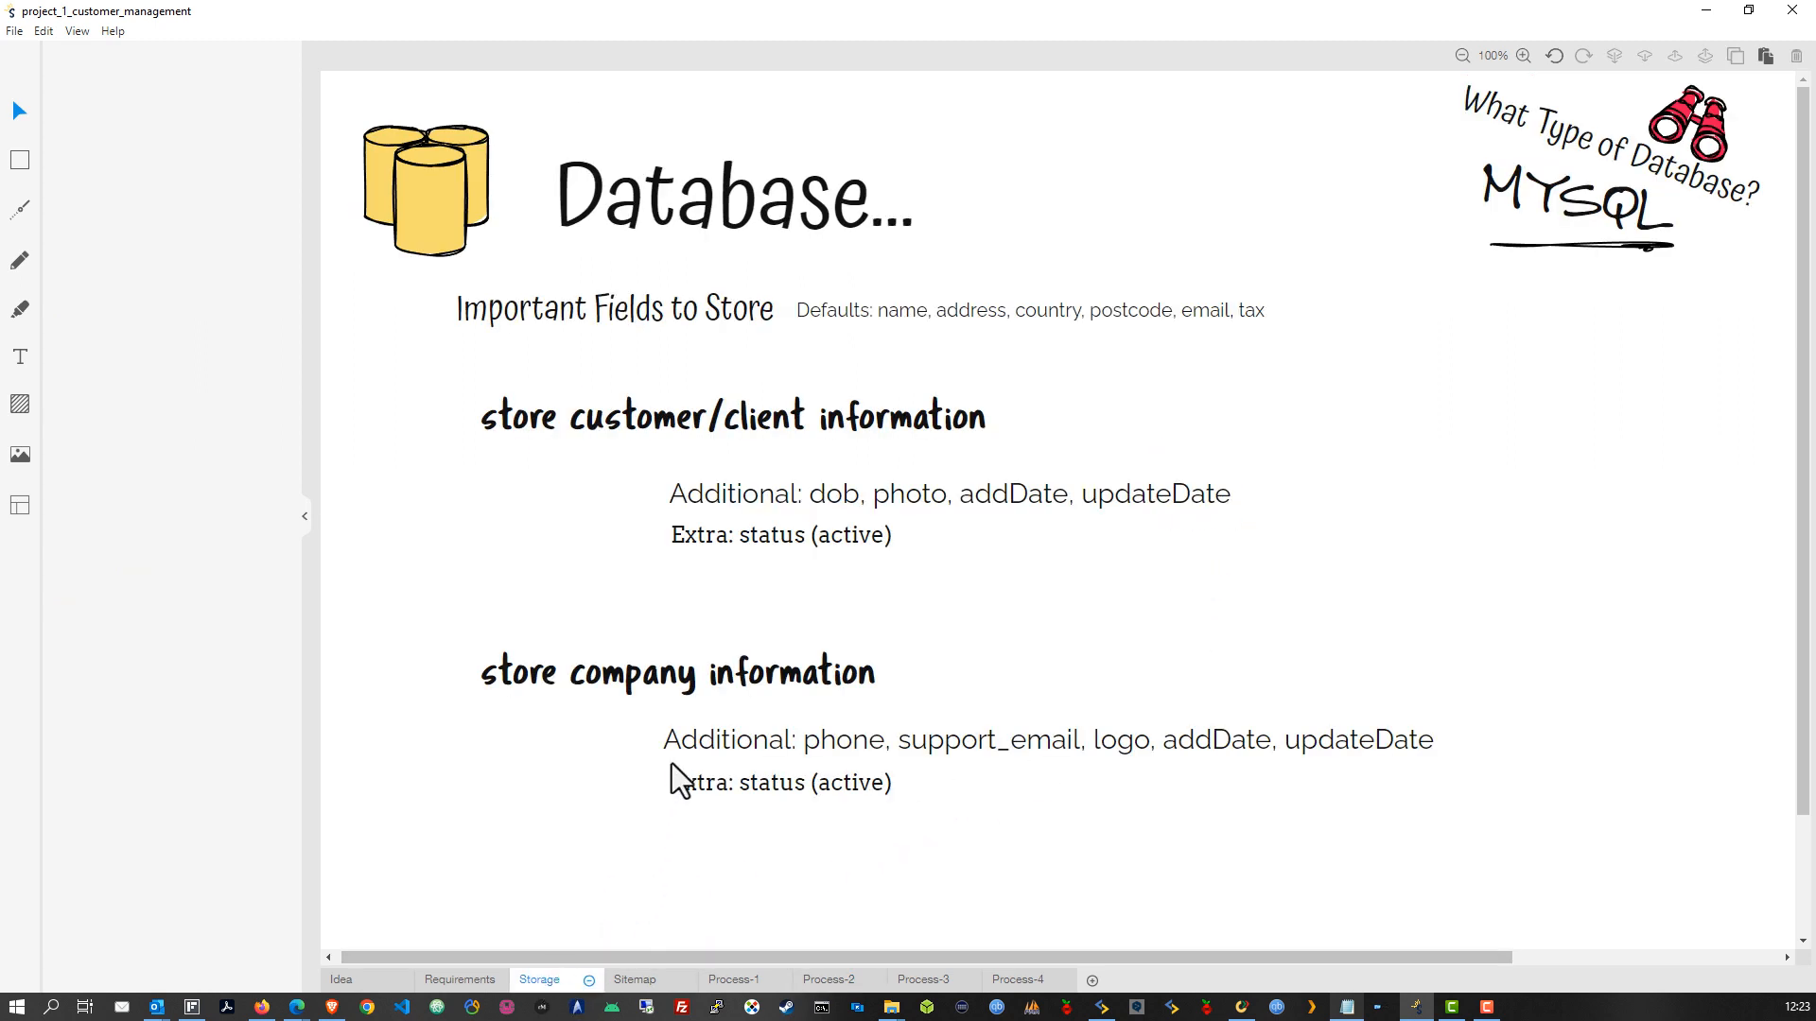
click(1523, 376)
drag(1434, 794, 1108, 653)
drag(705, 557, 655, 531)
click(683, 811)
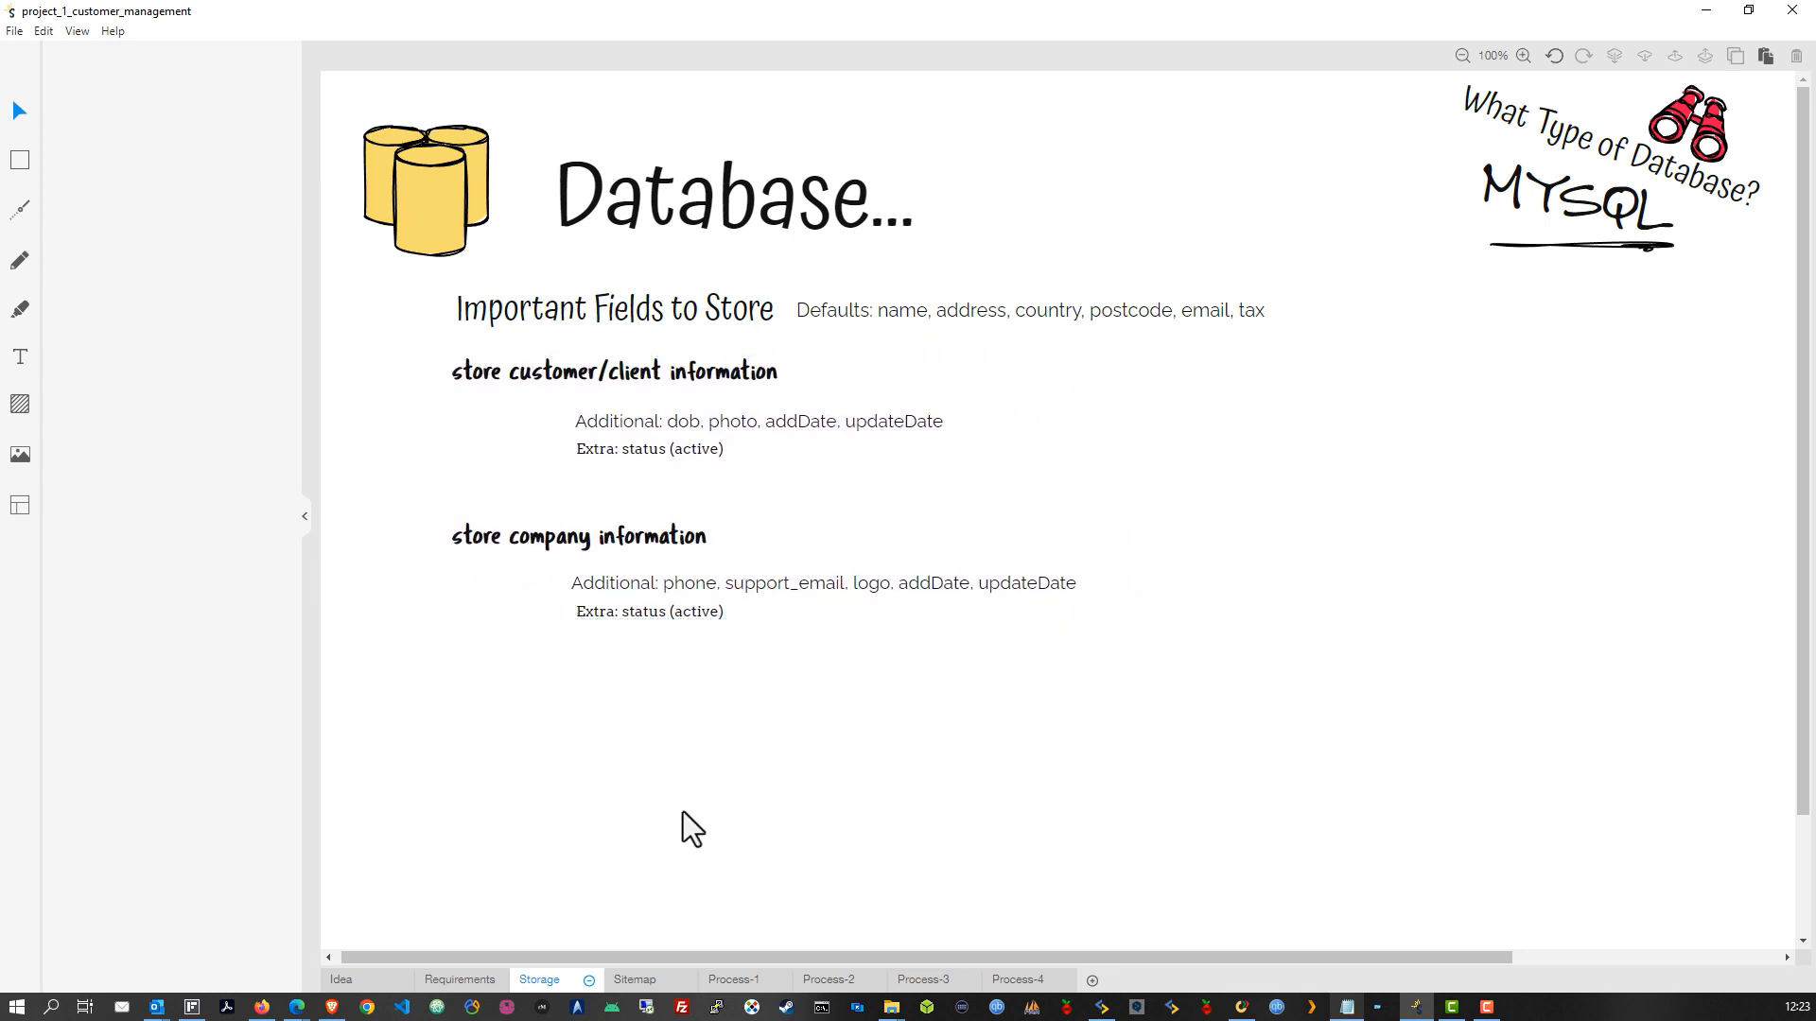
click(557, 546)
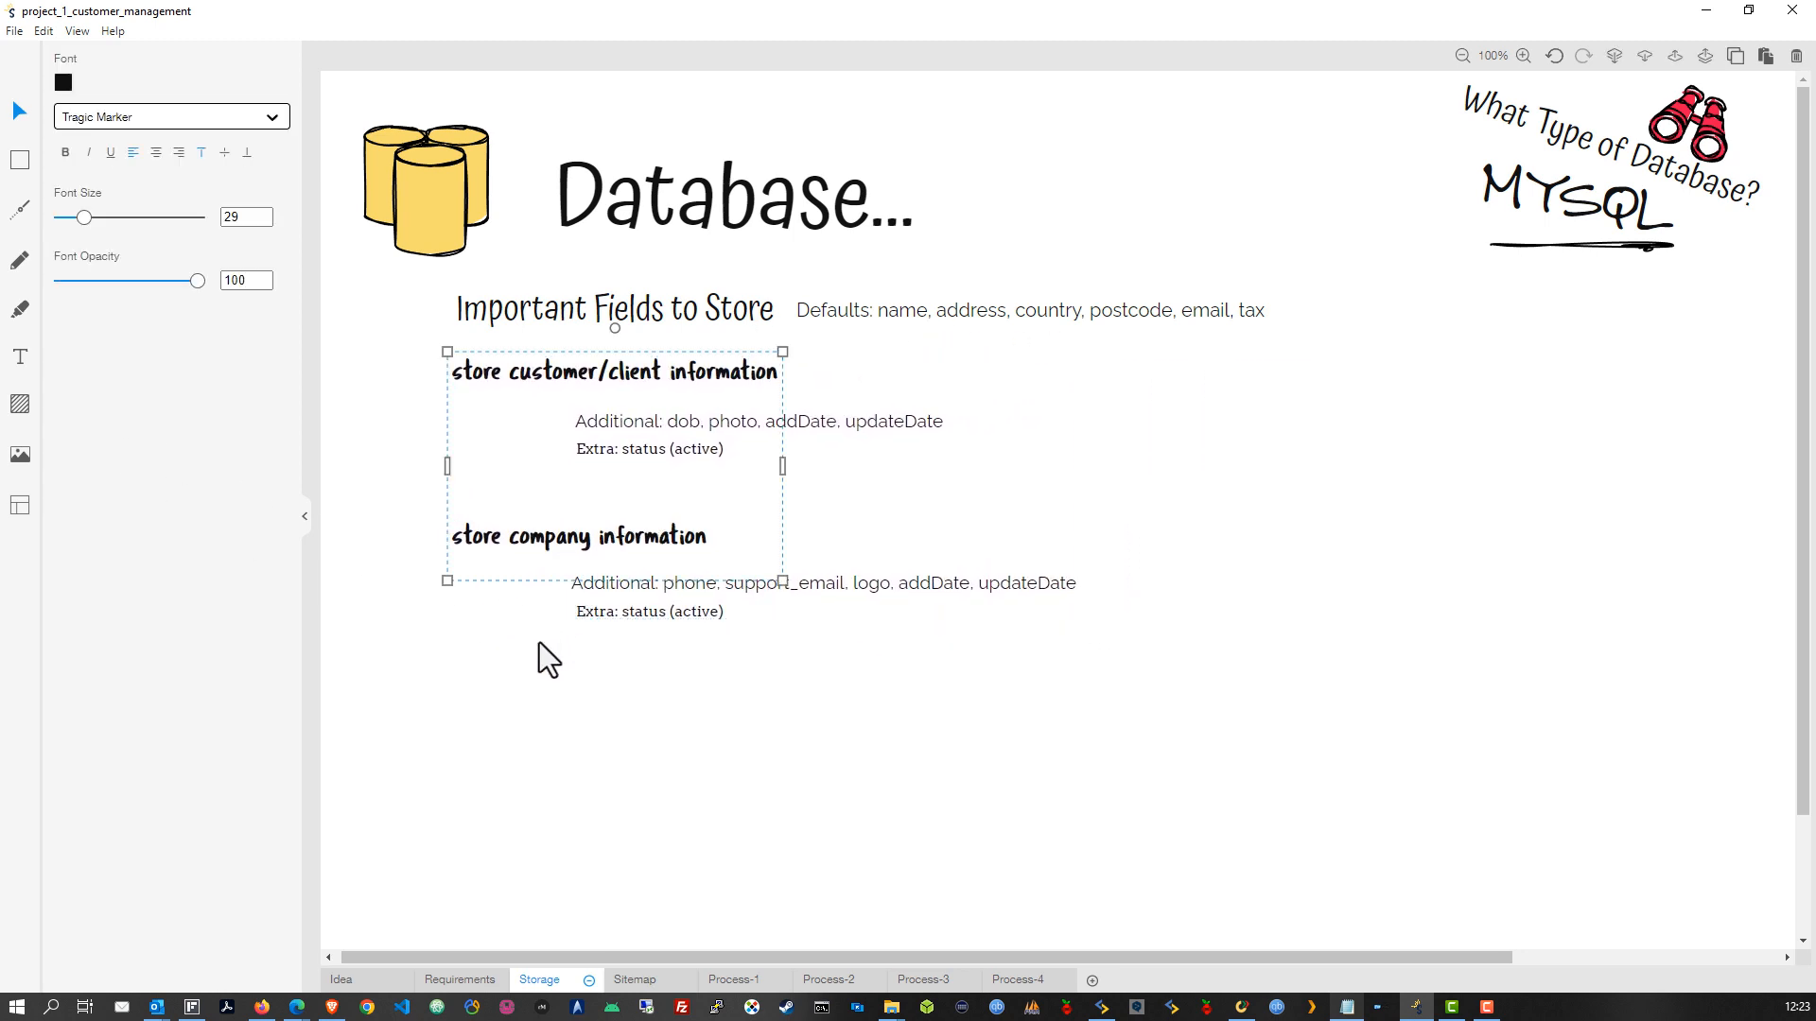
Add an "Email Templates" heading below "store company information", spaced to sit under that section's Extra line
click(557, 736)
double_click(556, 544)
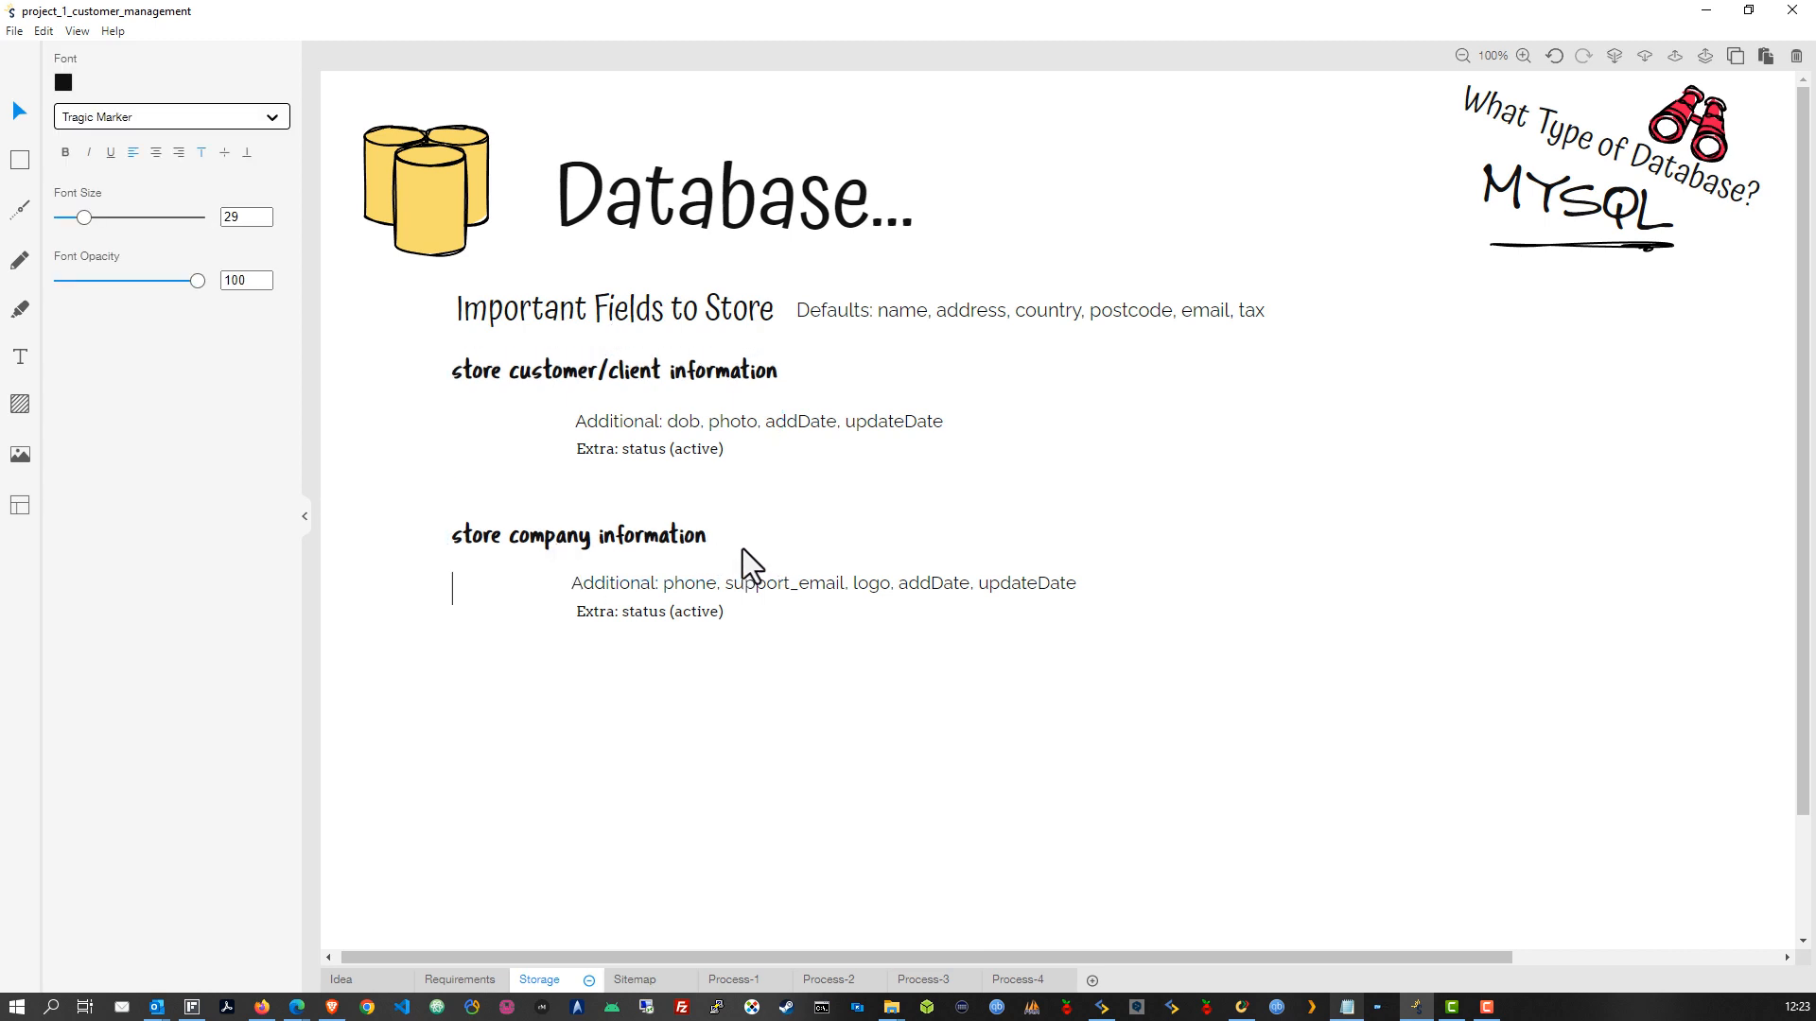
text(Email Templates)
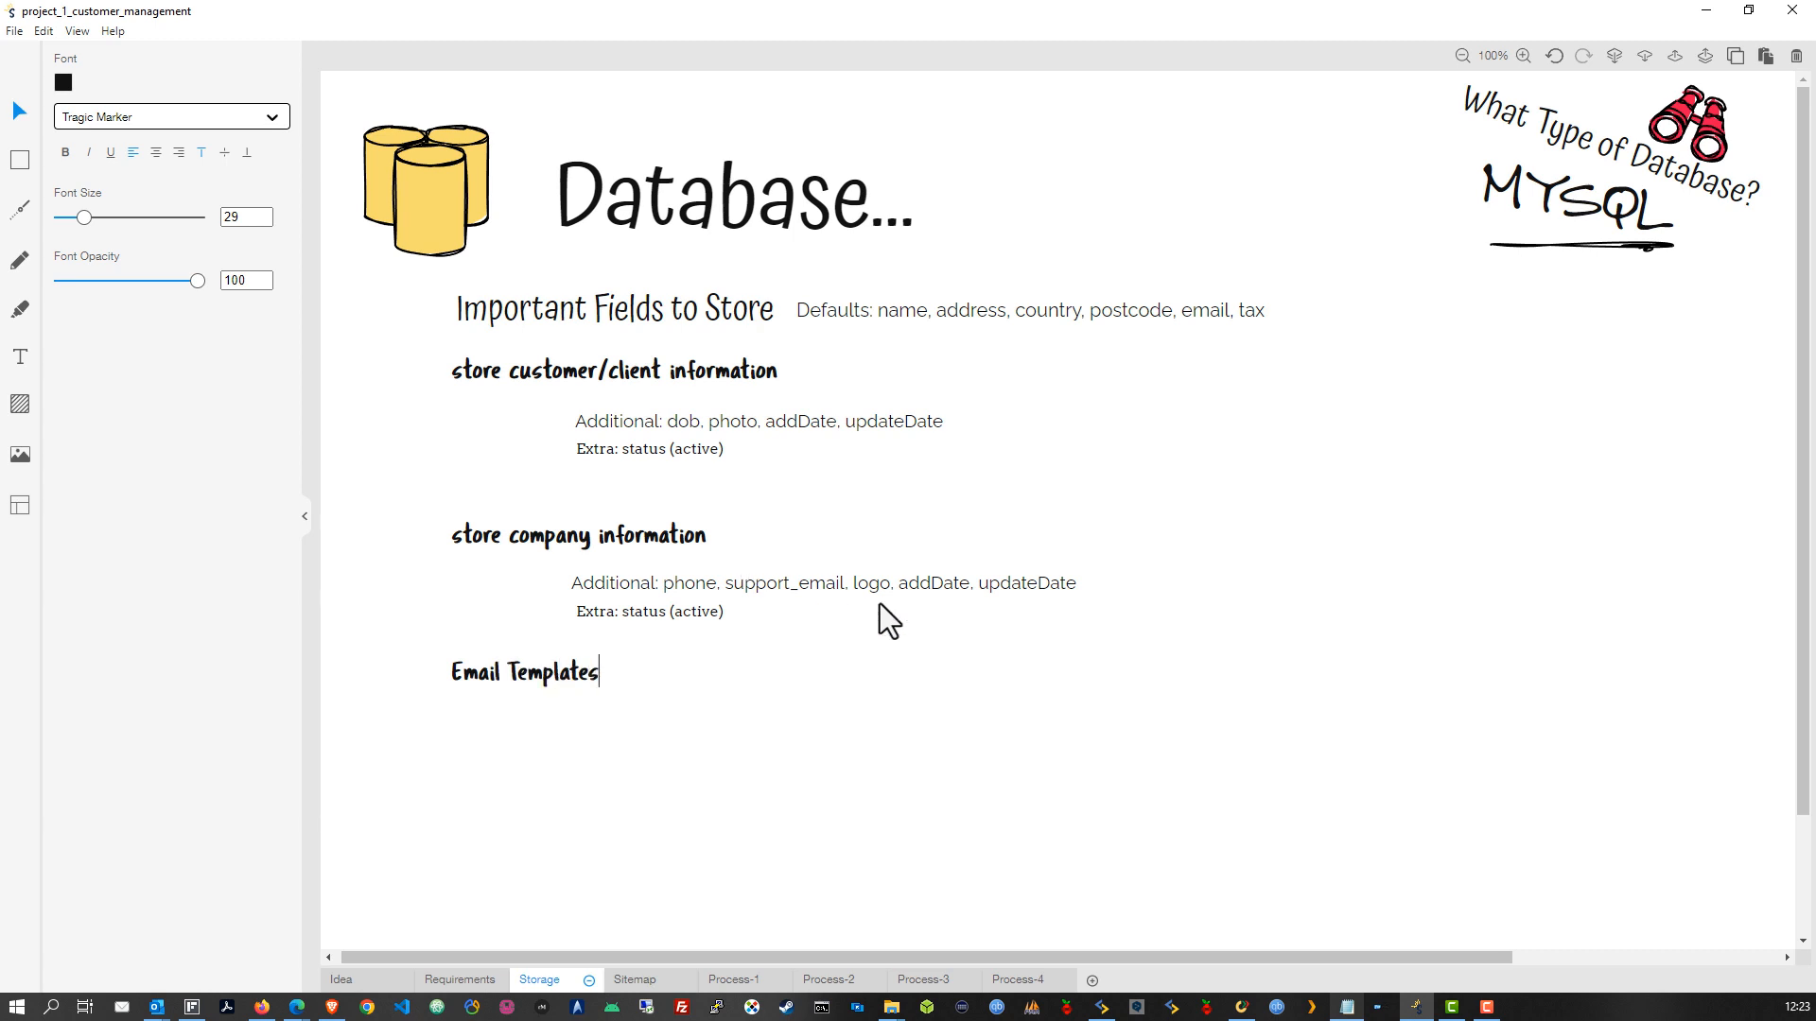
key(Escape)
Duplicate the company section's Additional line and place the copy beneath the "Email Templates" heading
click(834, 578)
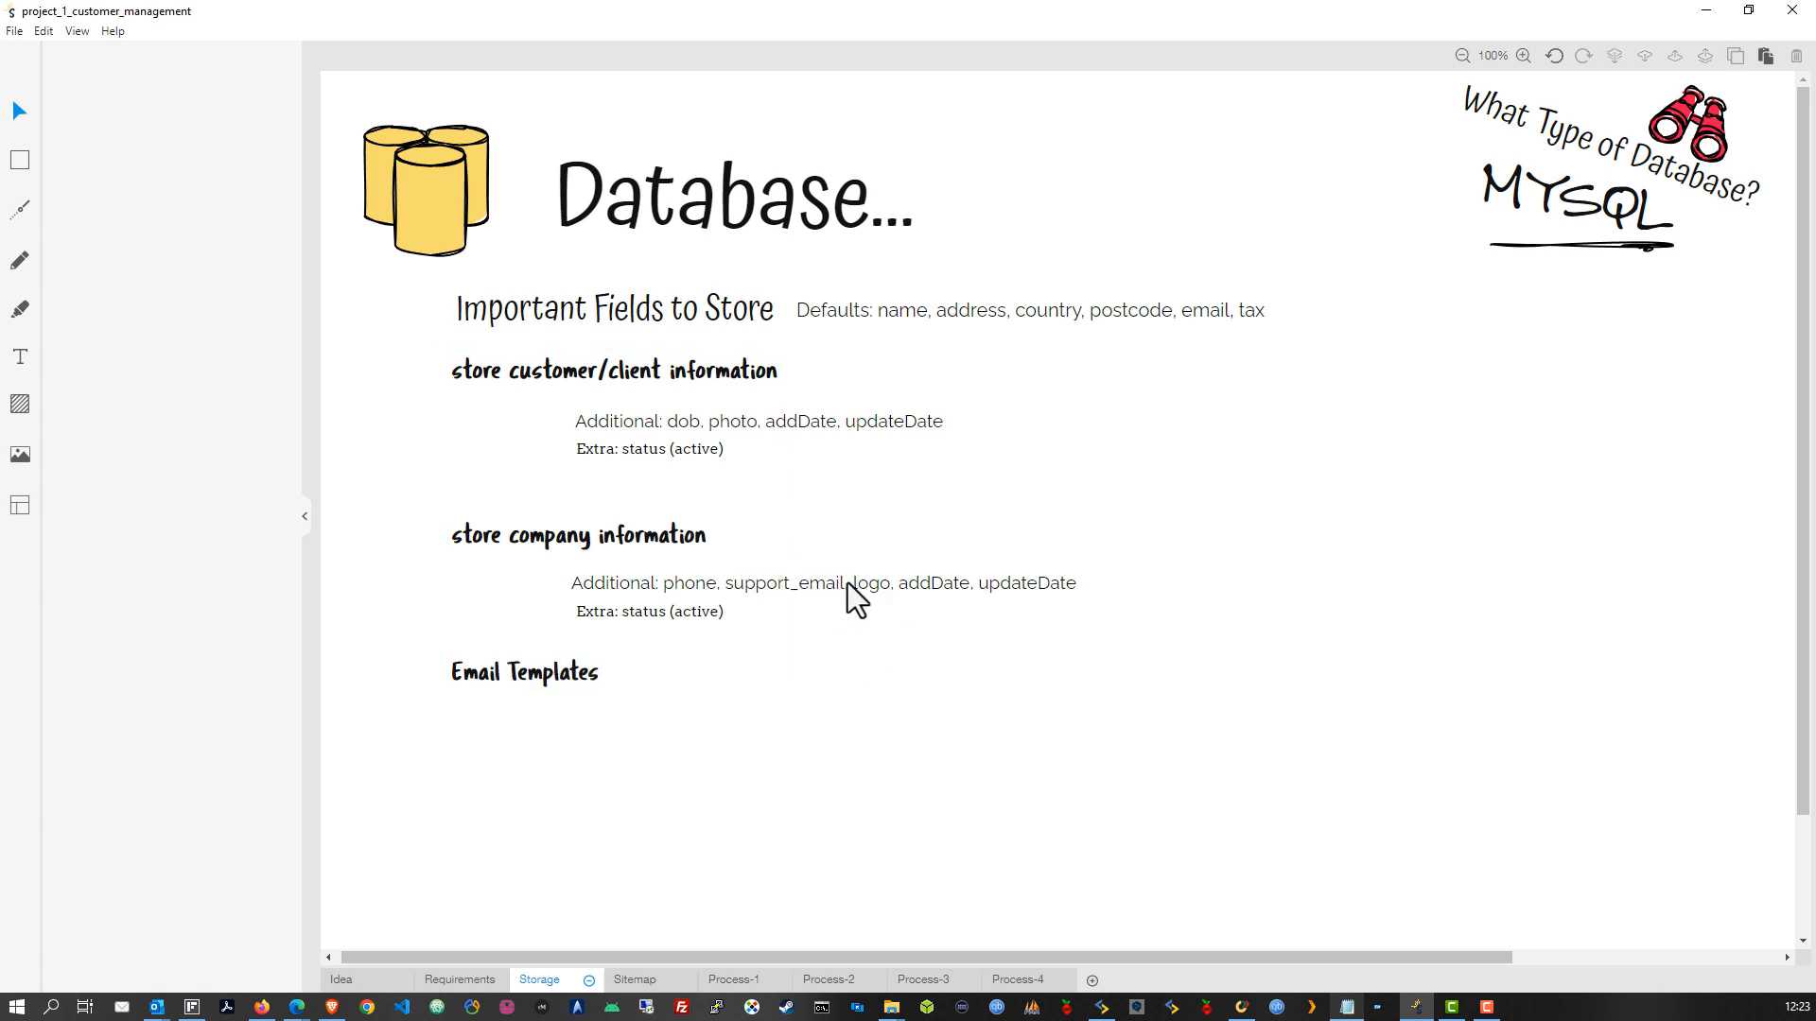
key(ctrl+c)
key(ctrl+v)
drag(823, 610, 796, 730)
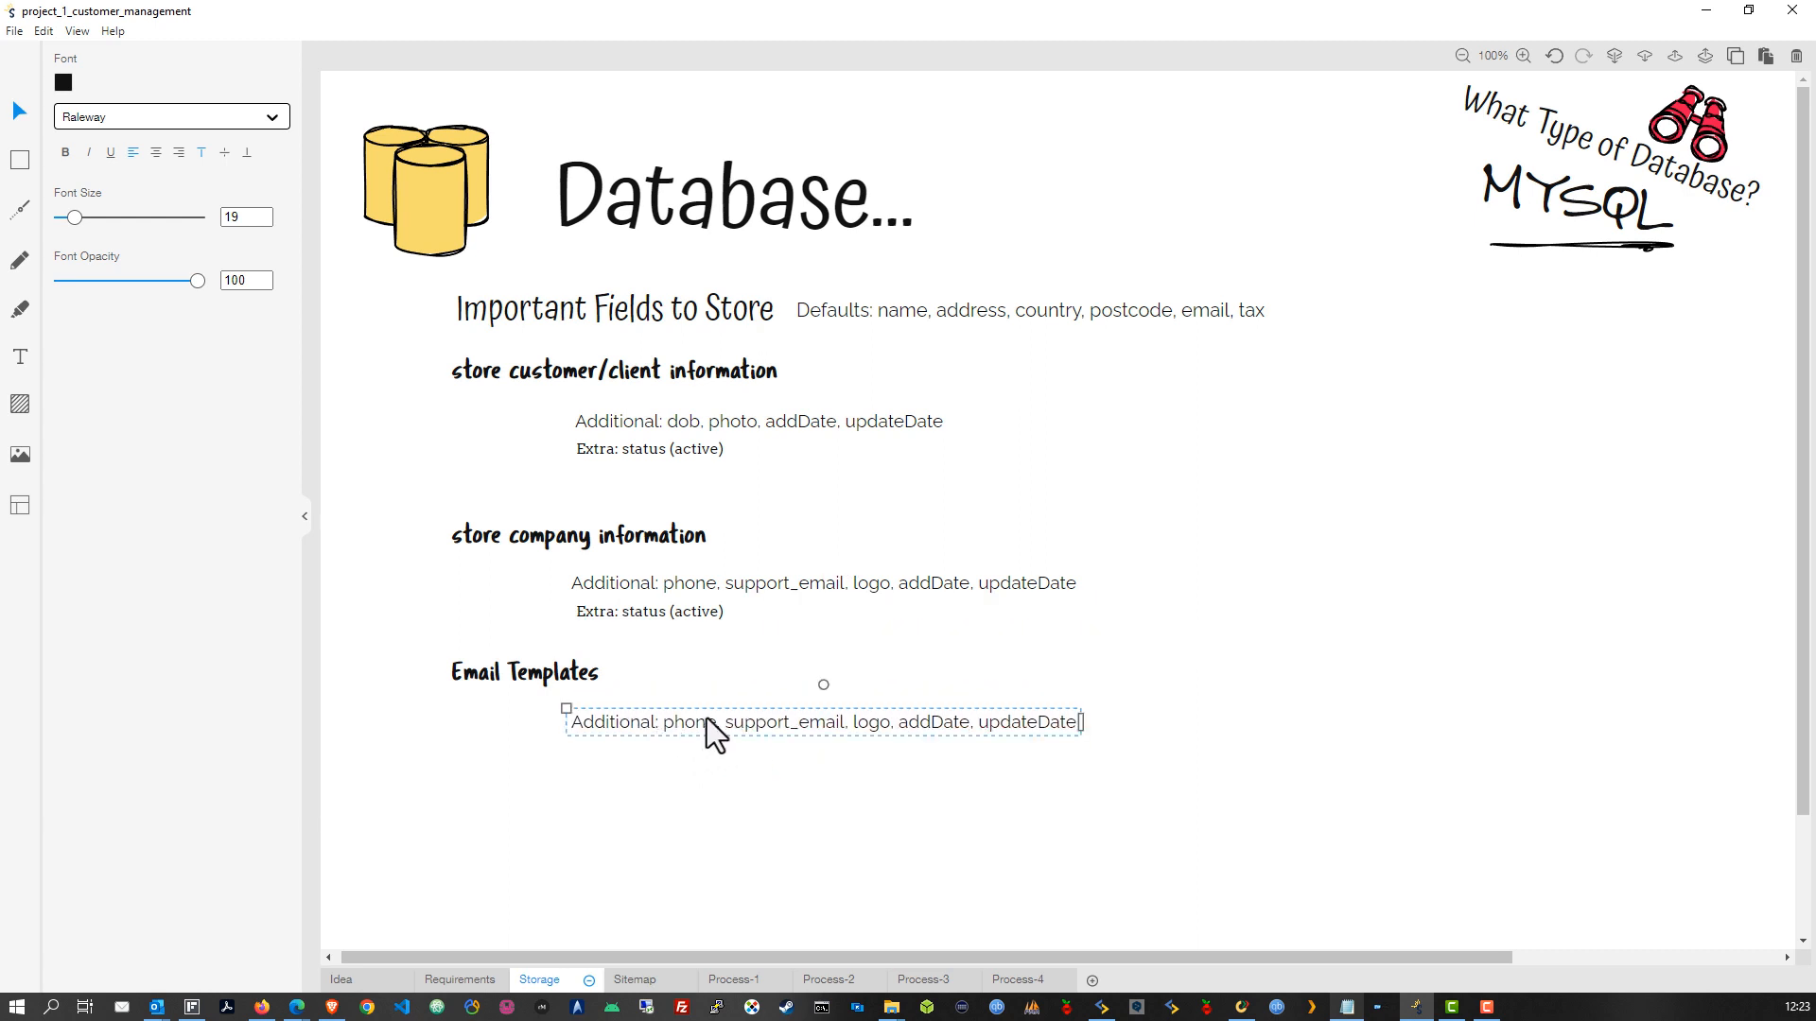
click(1023, 393)
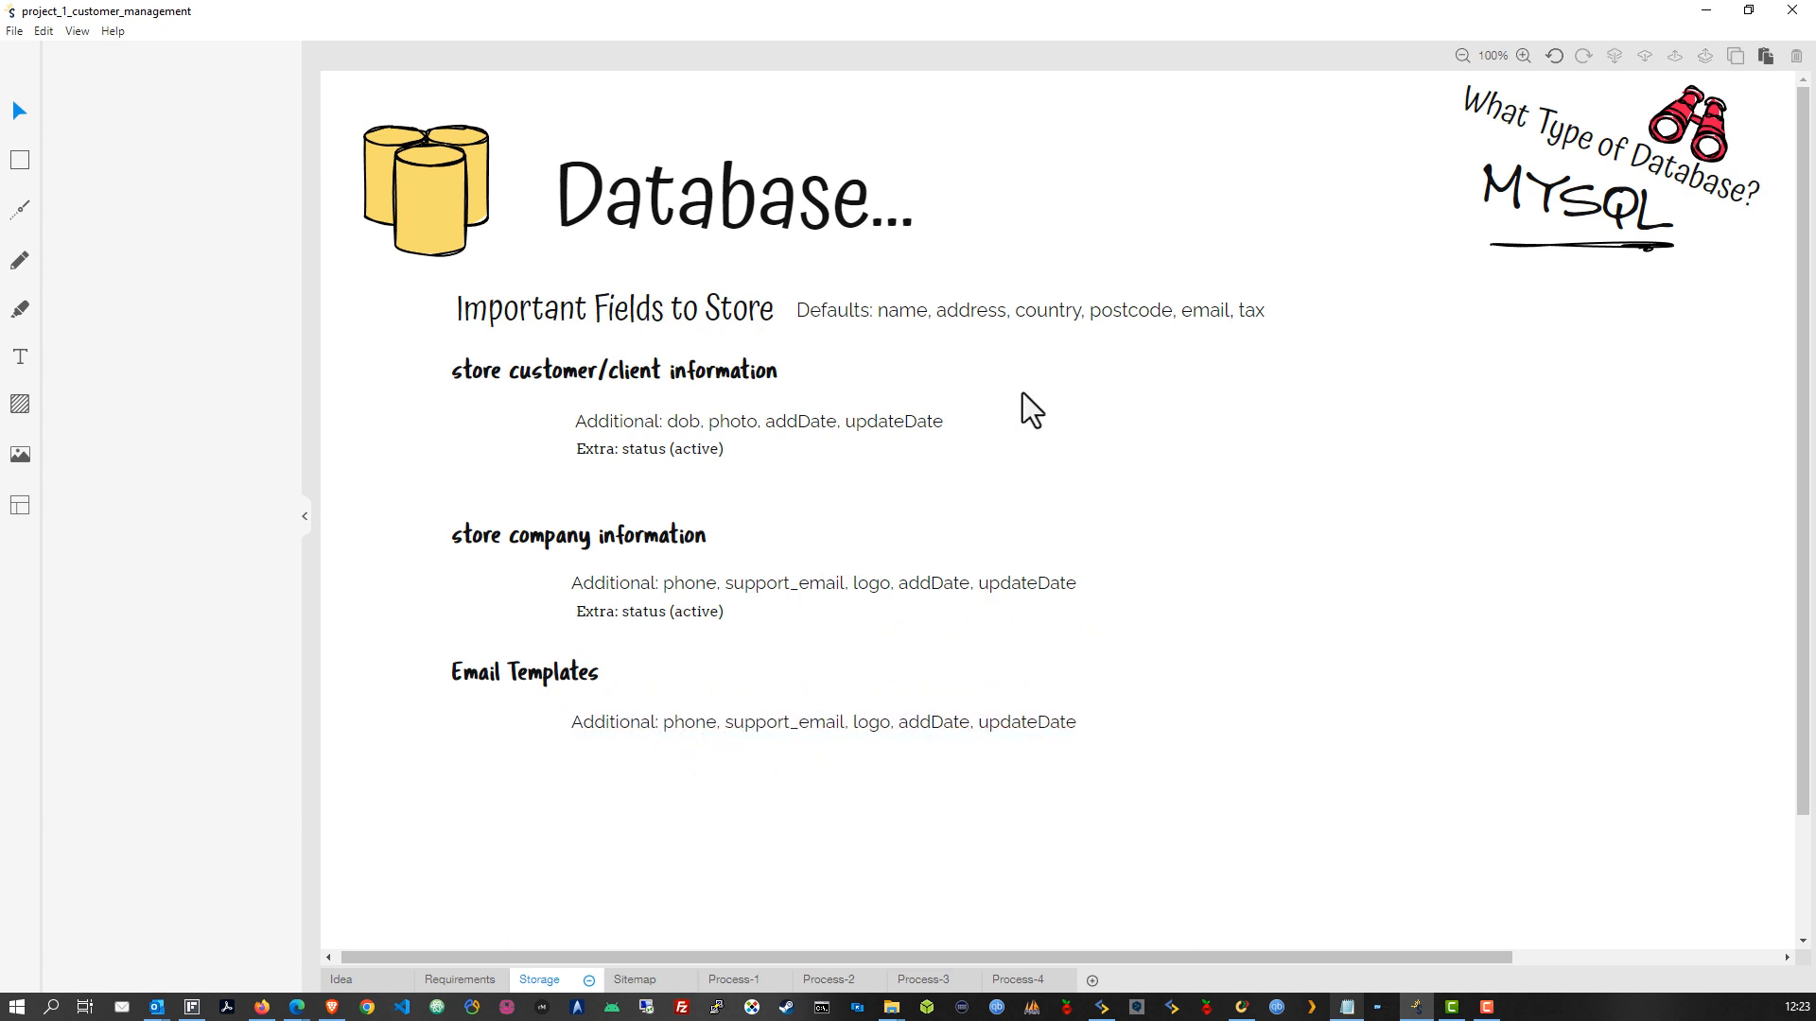
Move the Defaults line below the customer section's Extra line and place a copy of it below the company section's Extra line
drag(939, 312, 516, 481)
drag(571, 484, 734, 643)
key(ctrl+c)
key(ctrl+v)
click(1076, 508)
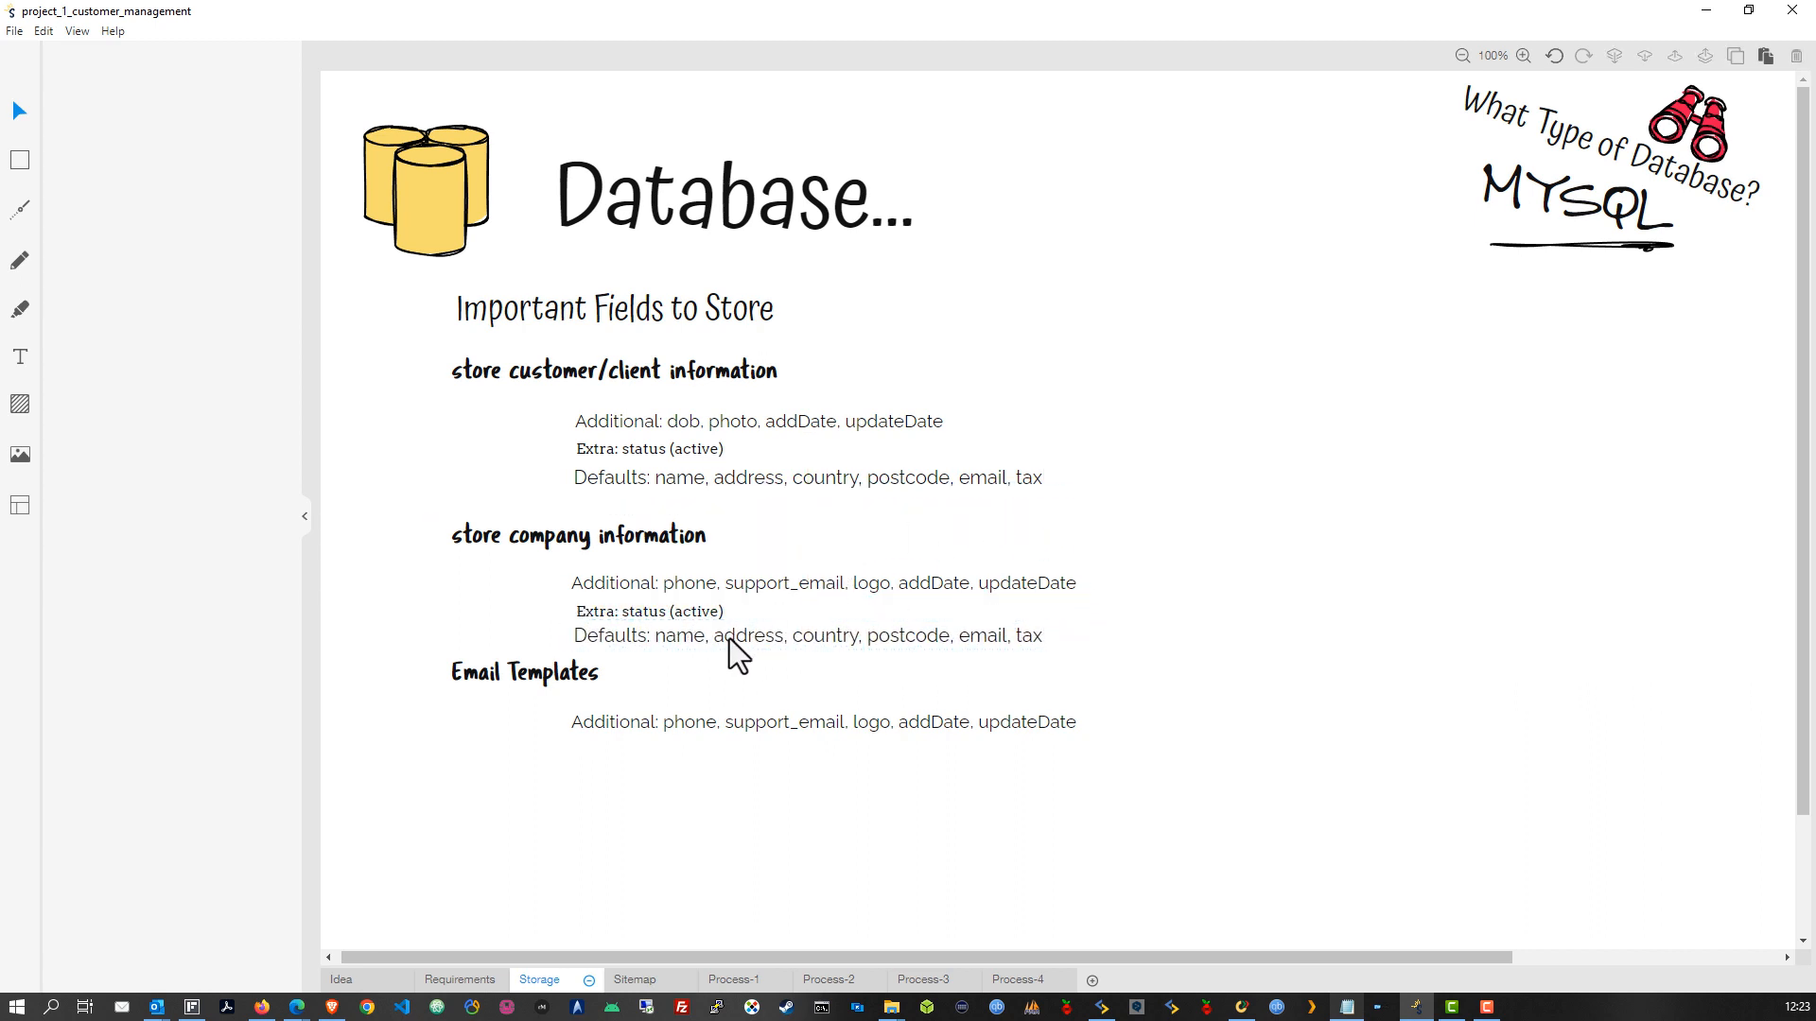
Rearrange the company section's lines in the order Defaults, Additional, Extra
drag(672, 588, 933, 604)
drag(742, 643, 783, 652)
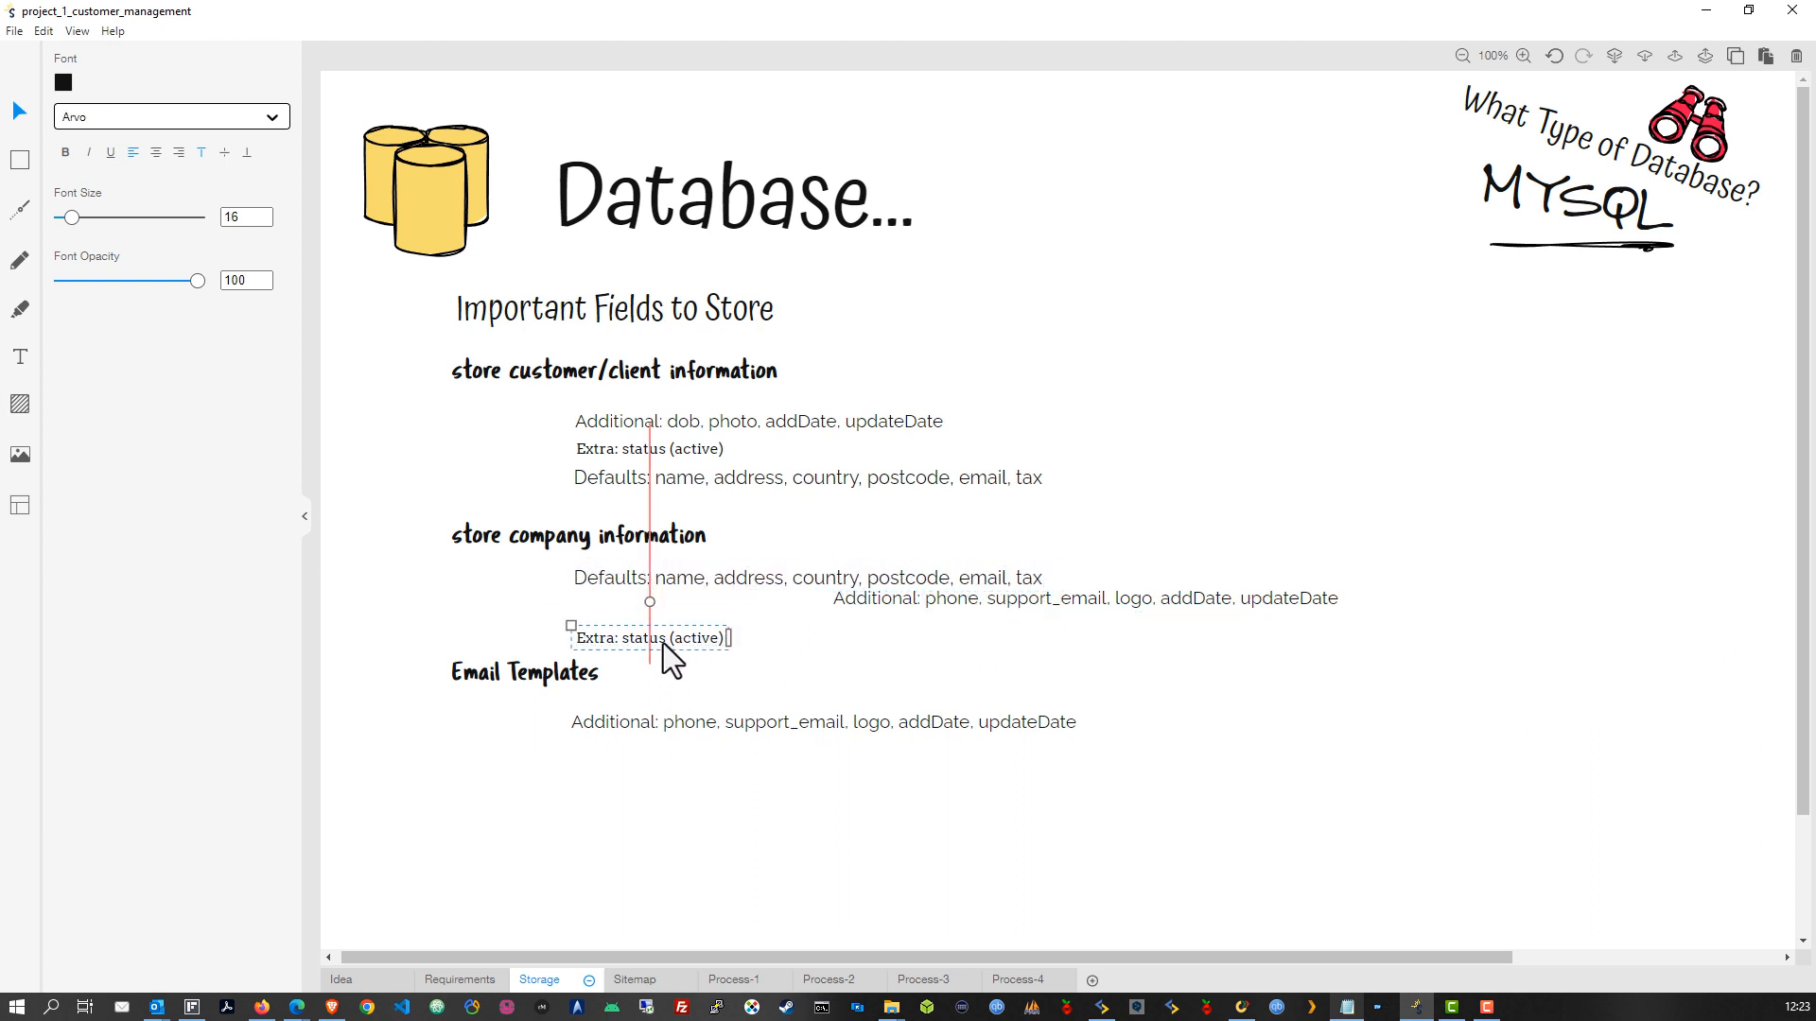
drag(879, 601, 622, 615)
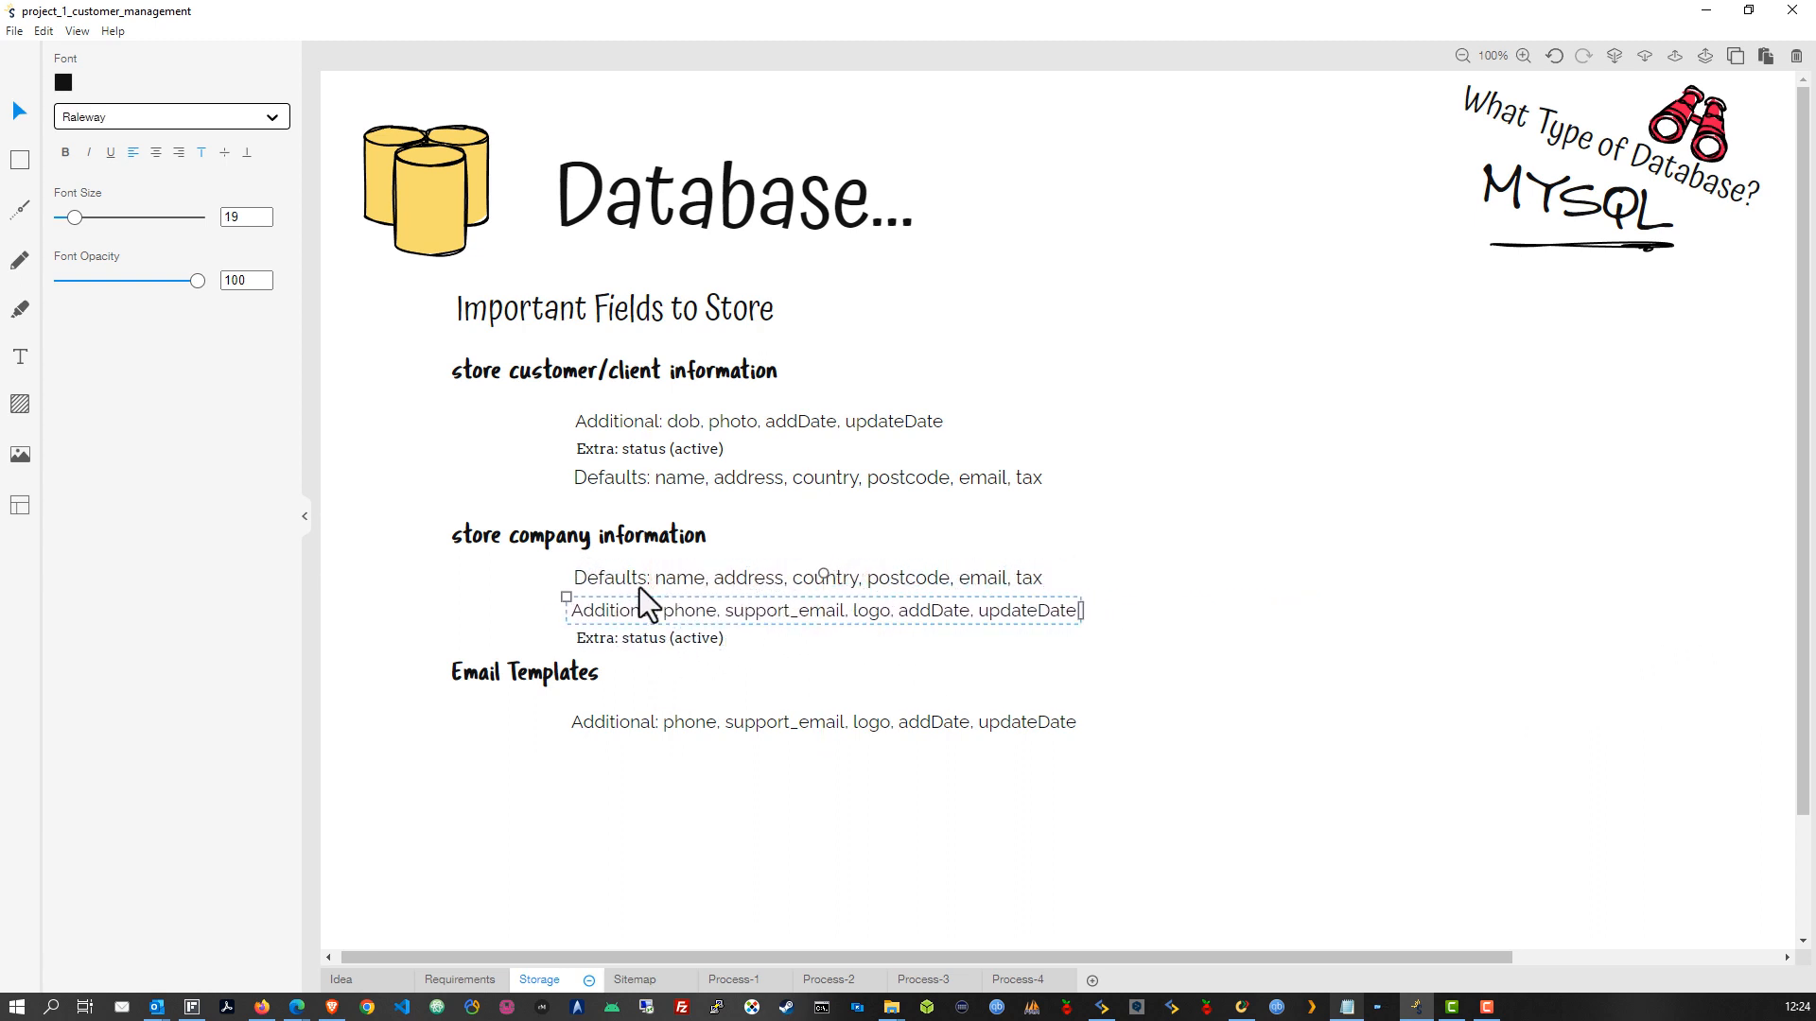
Rearrange the customer/client section's lines in the order Defaults, Additional, Extra
drag(641, 437, 951, 450)
drag(702, 482, 705, 424)
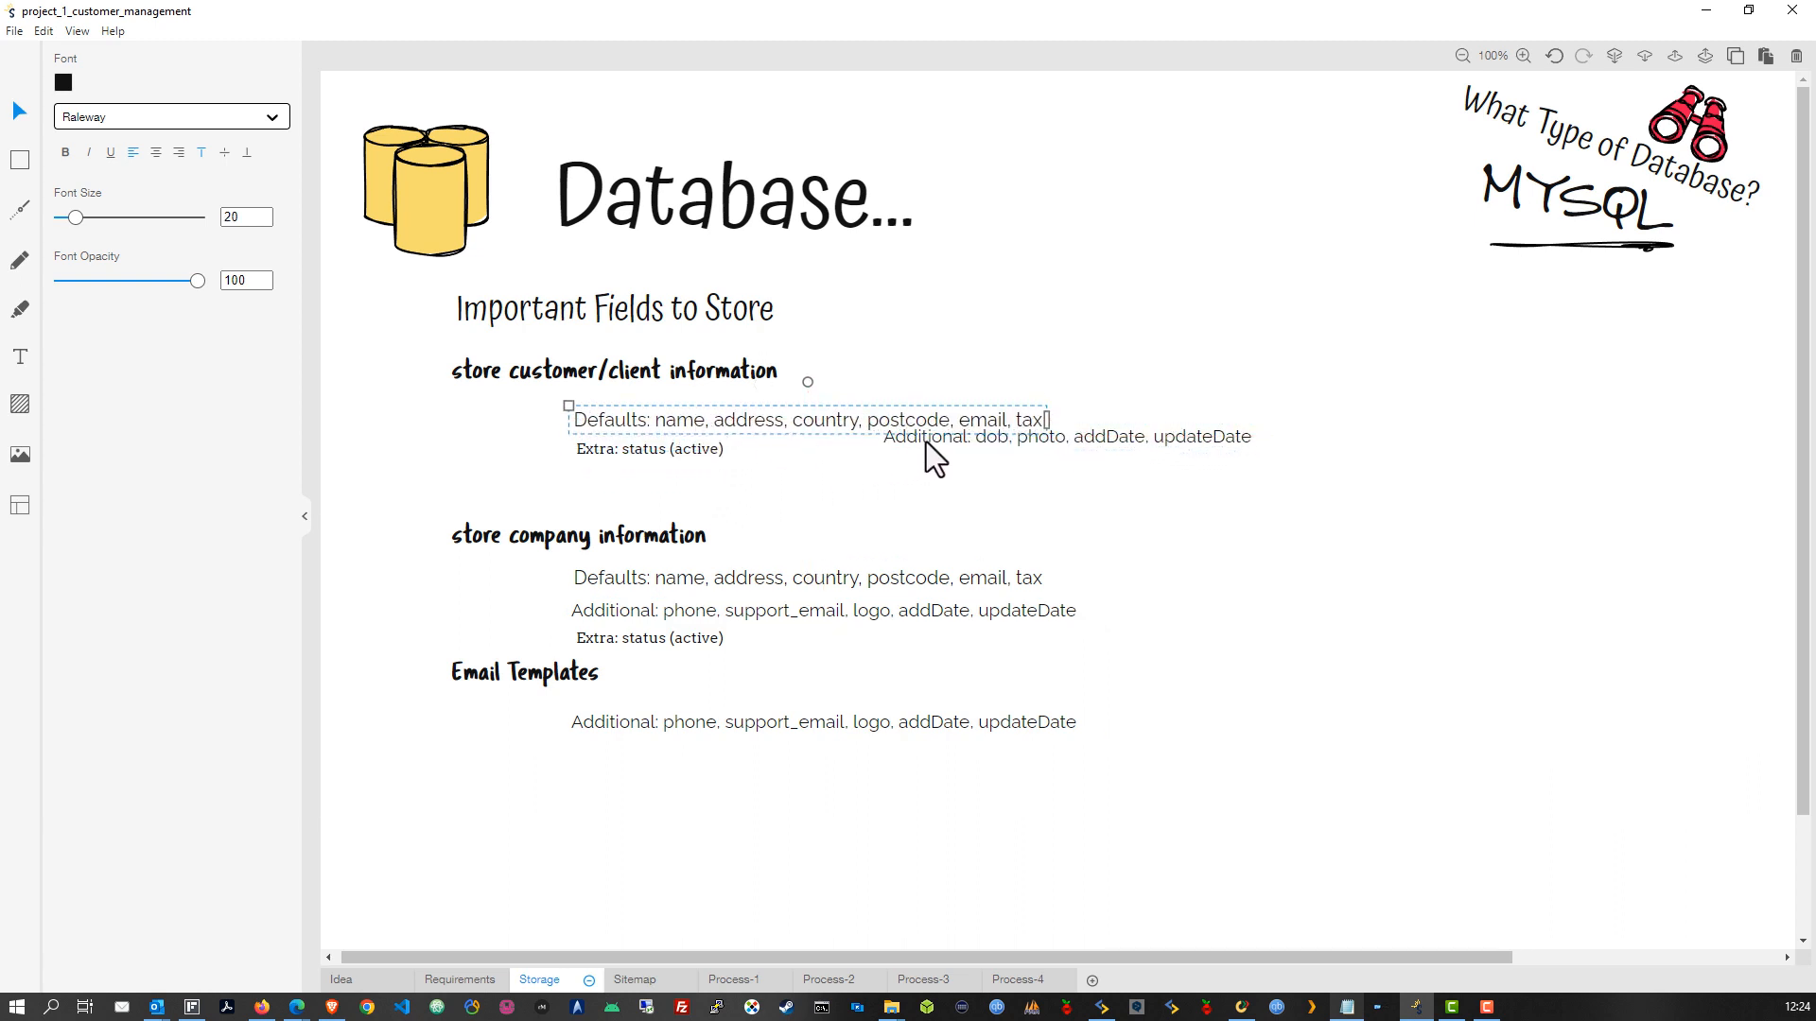
drag(927, 440, 861, 512)
mouse_move(636, 482)
mouse_down()
mouse_move(631, 461)
mouse_move(654, 484)
mouse_move(622, 480)
mouse_move(662, 482)
mouse_up()
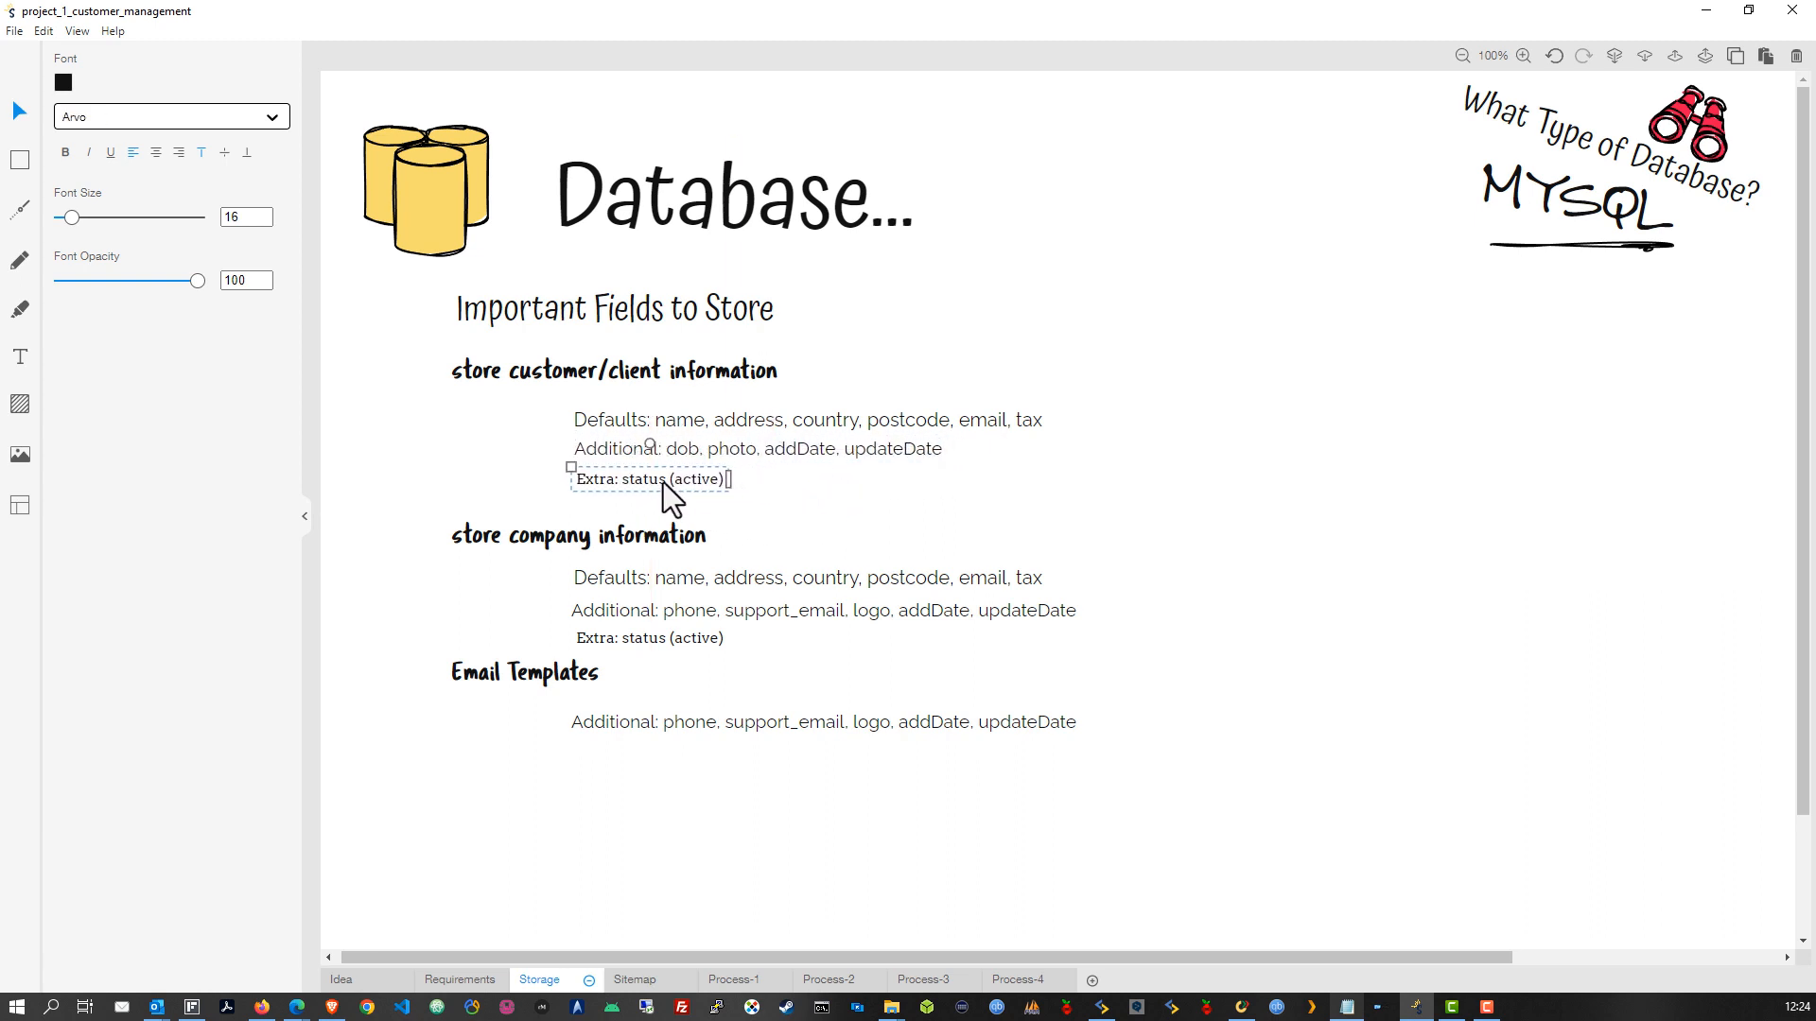
click(594, 392)
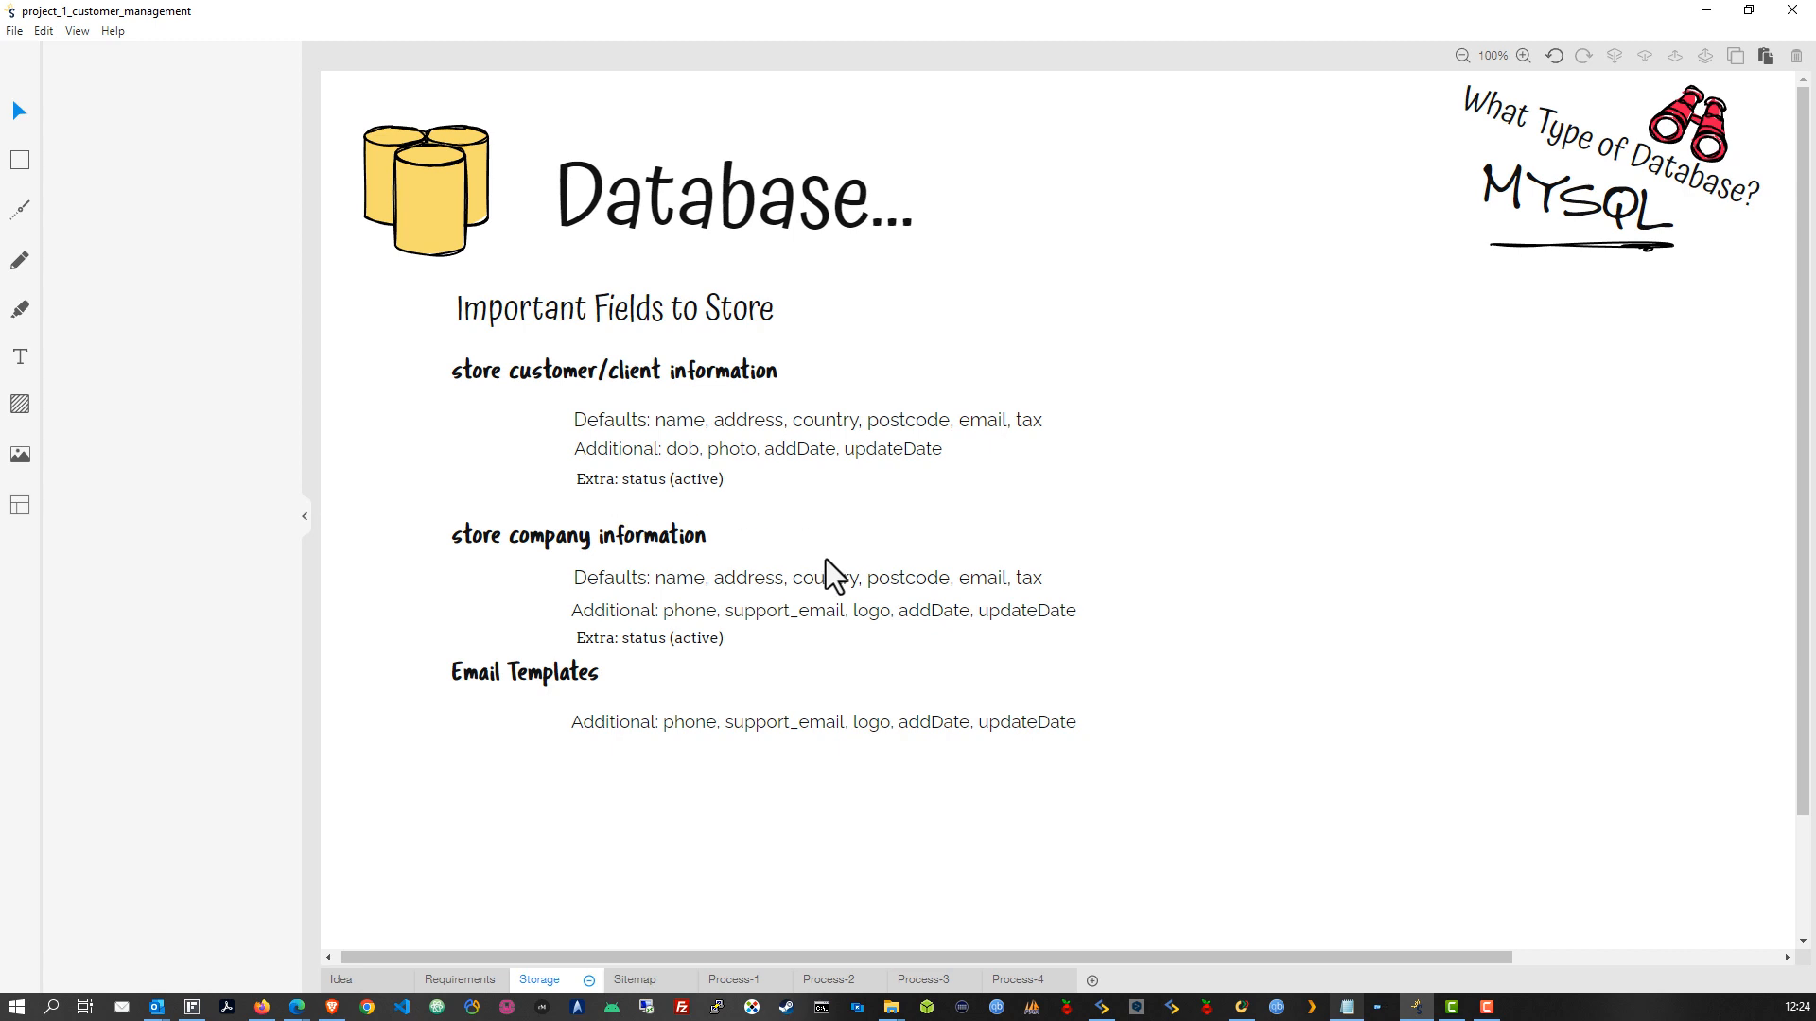
Move the line under "Email Templates" slightly up and replace its text with "Default: To, From , Subject, Message"
click(547, 684)
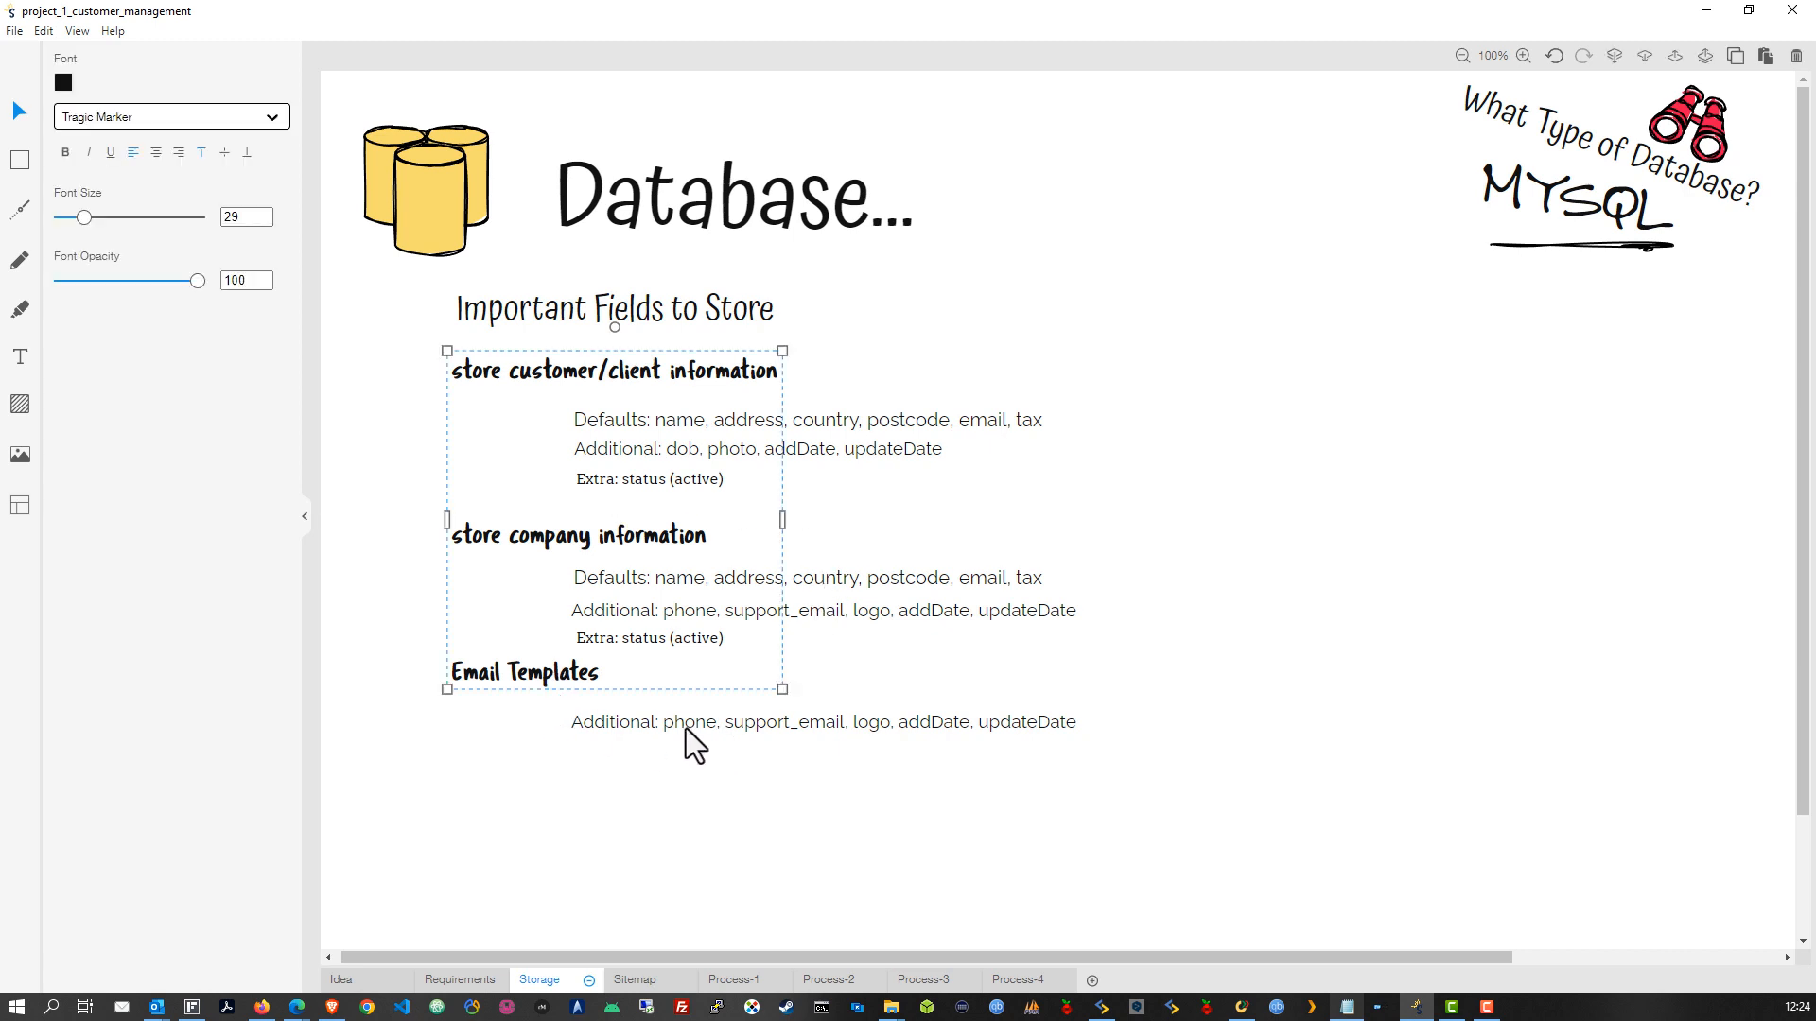
click(685, 728)
drag(711, 725, 712, 717)
double_click(695, 719)
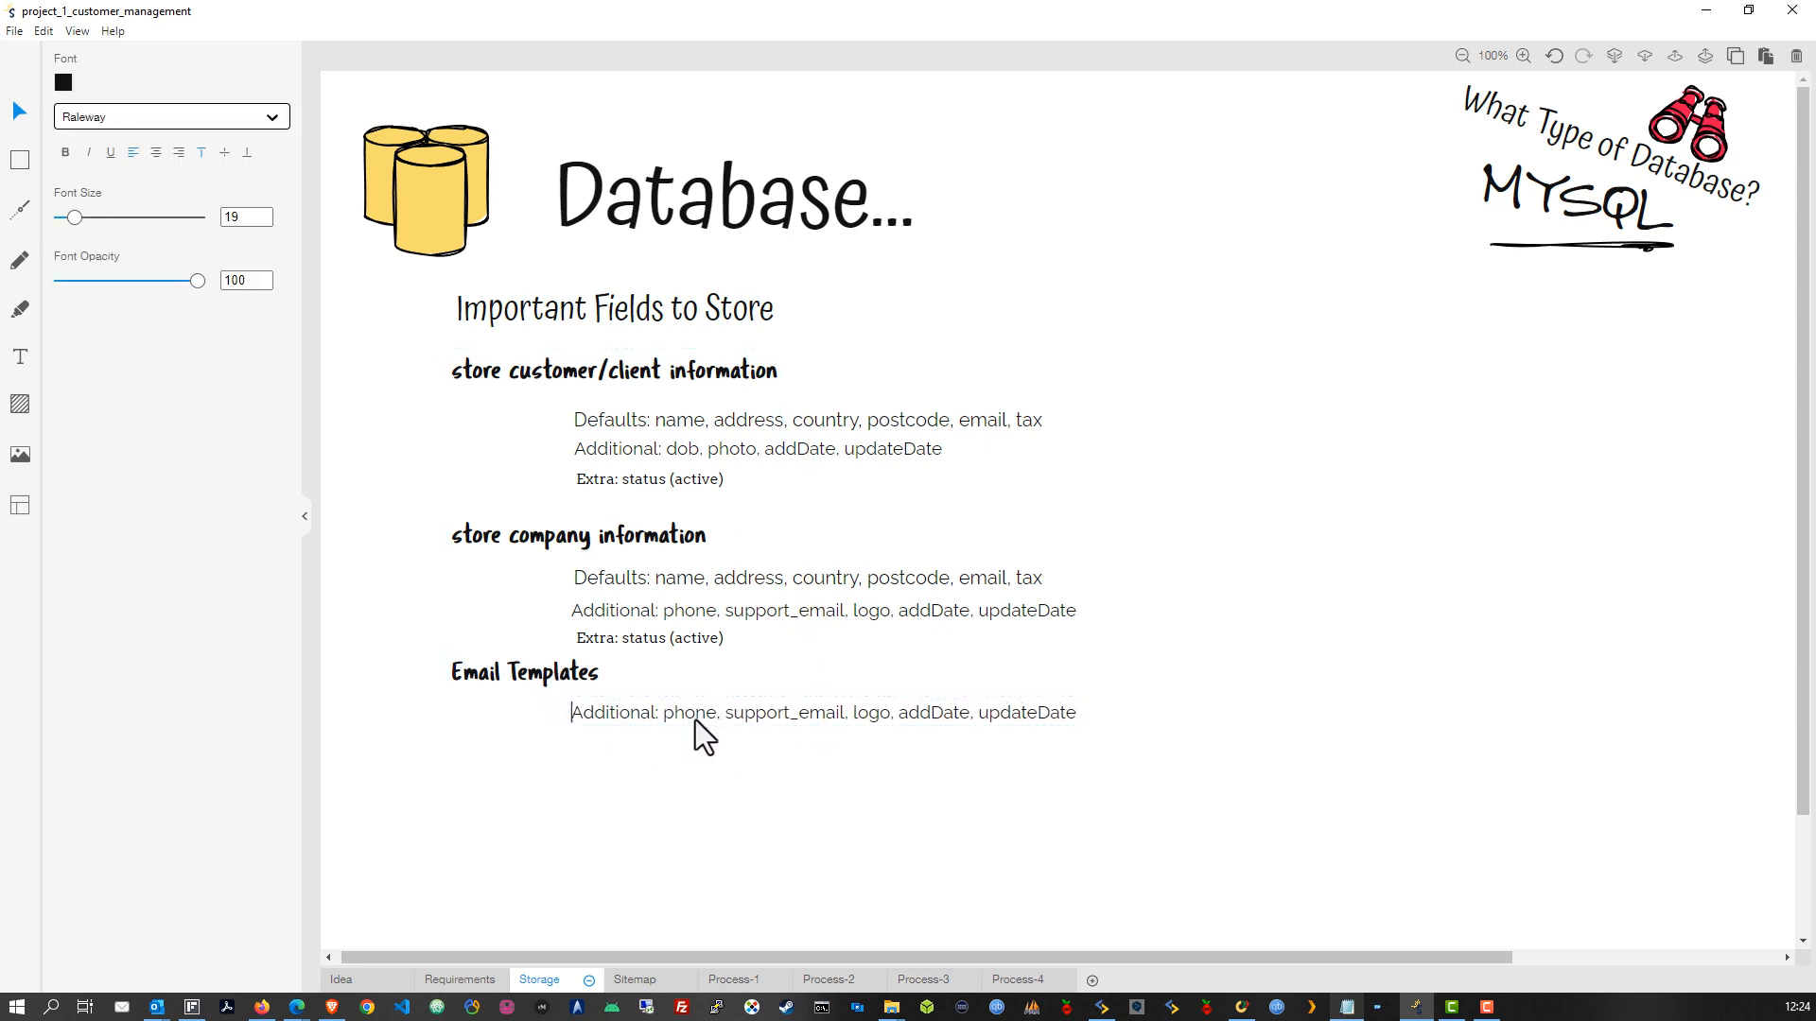
triple_click(635, 724)
text(Default: T)
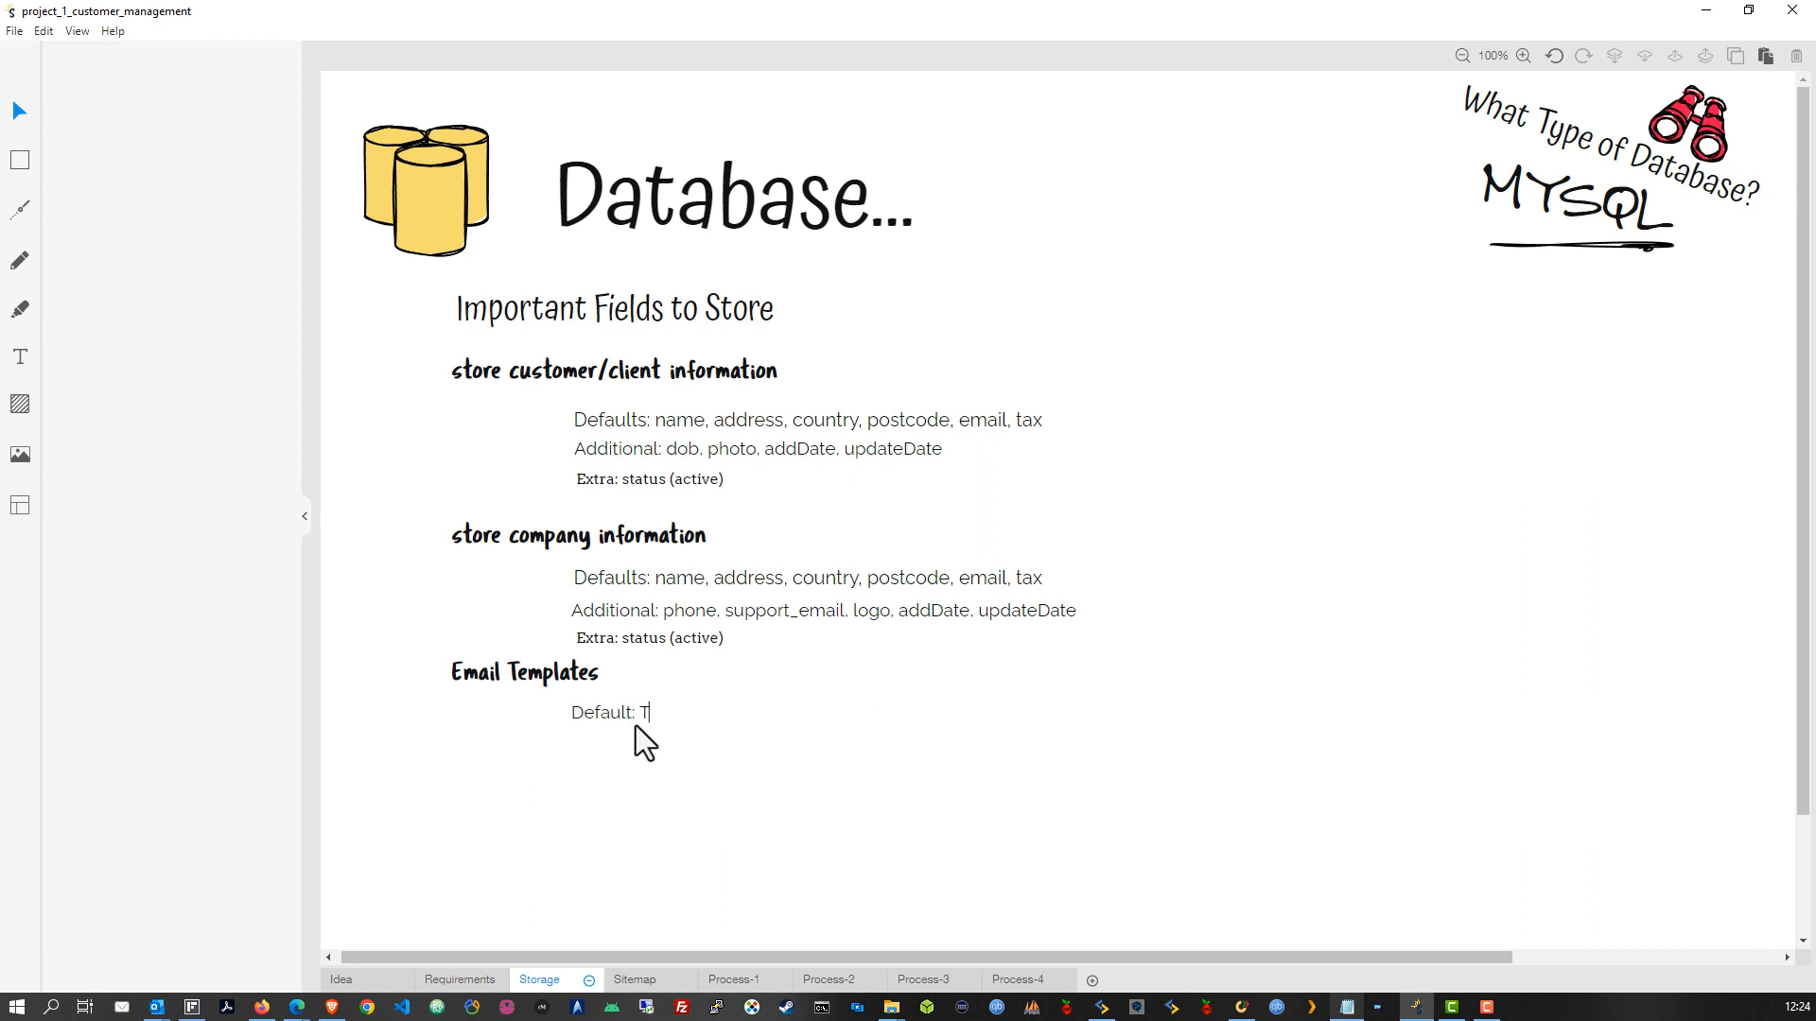
text(o, From , Subject, Message)
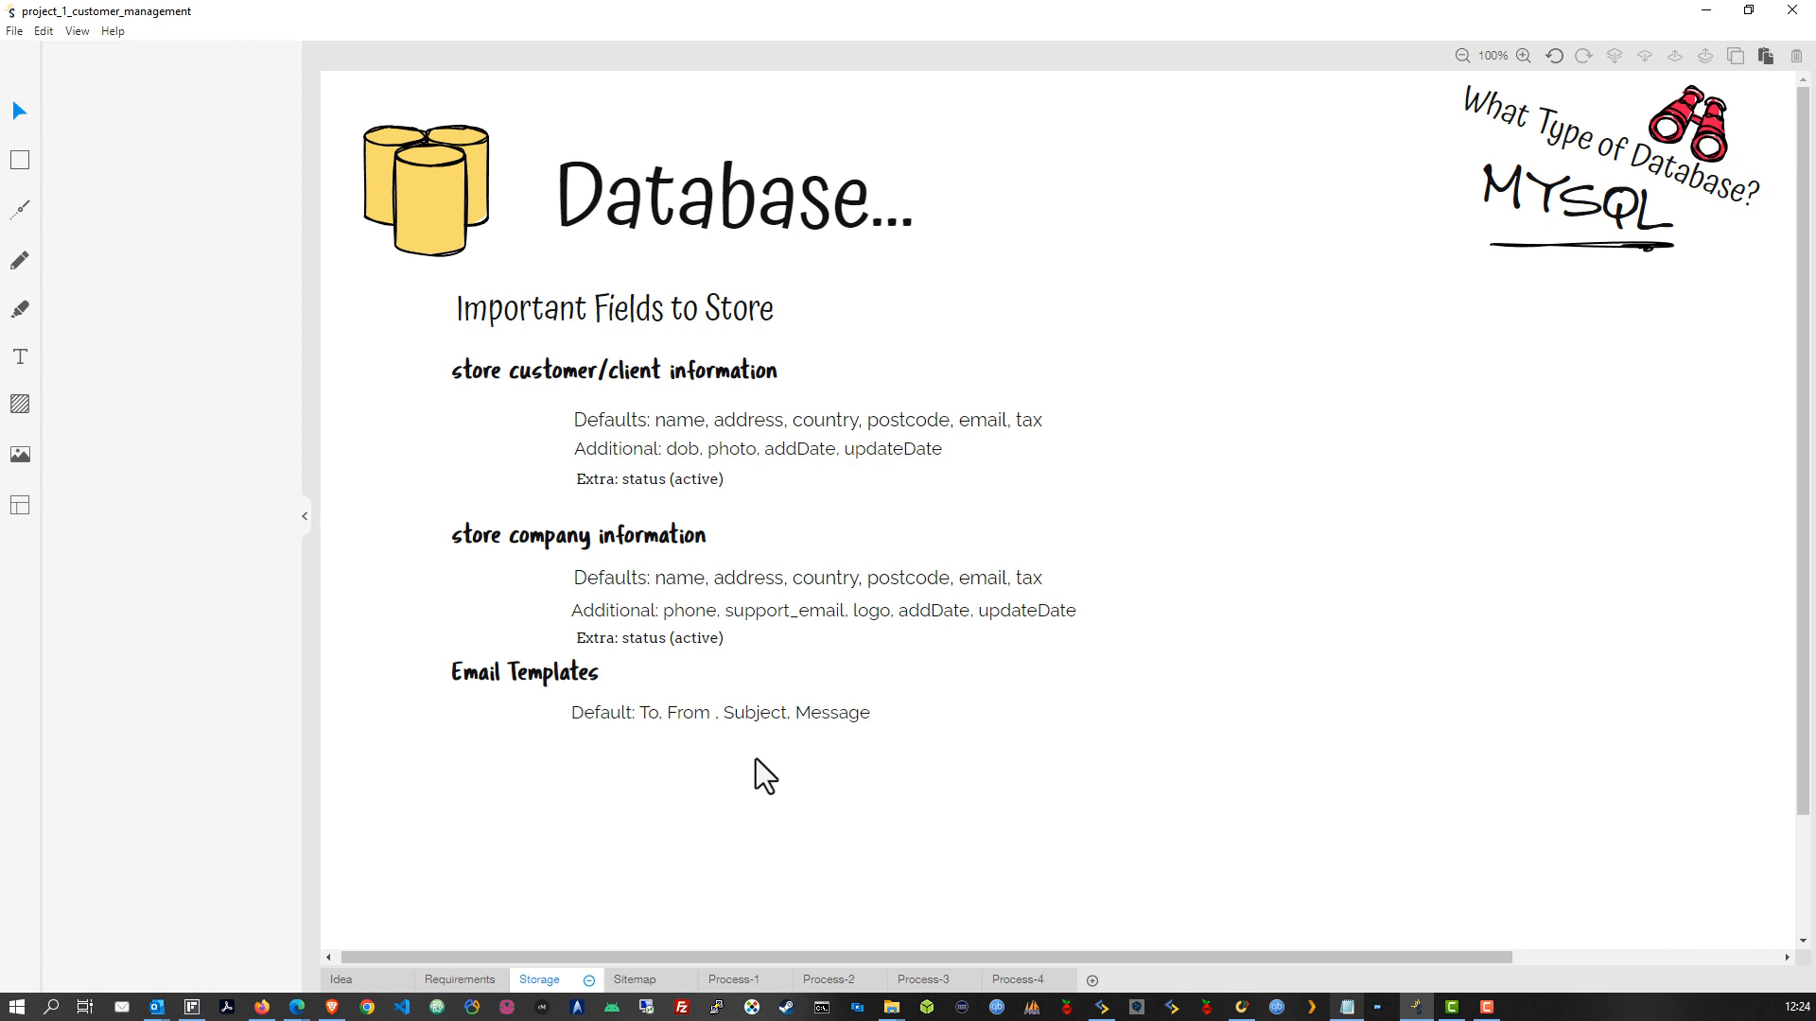
Remove the To and From fields from the Email Templates default line, keeping Subject and Message
click(715, 720)
key(BackSpace)
key(BackSpace)
key(BackSpace)
key(BackSpace)
key(BackSpace)
key(BackSpace)
key(BackSpace)
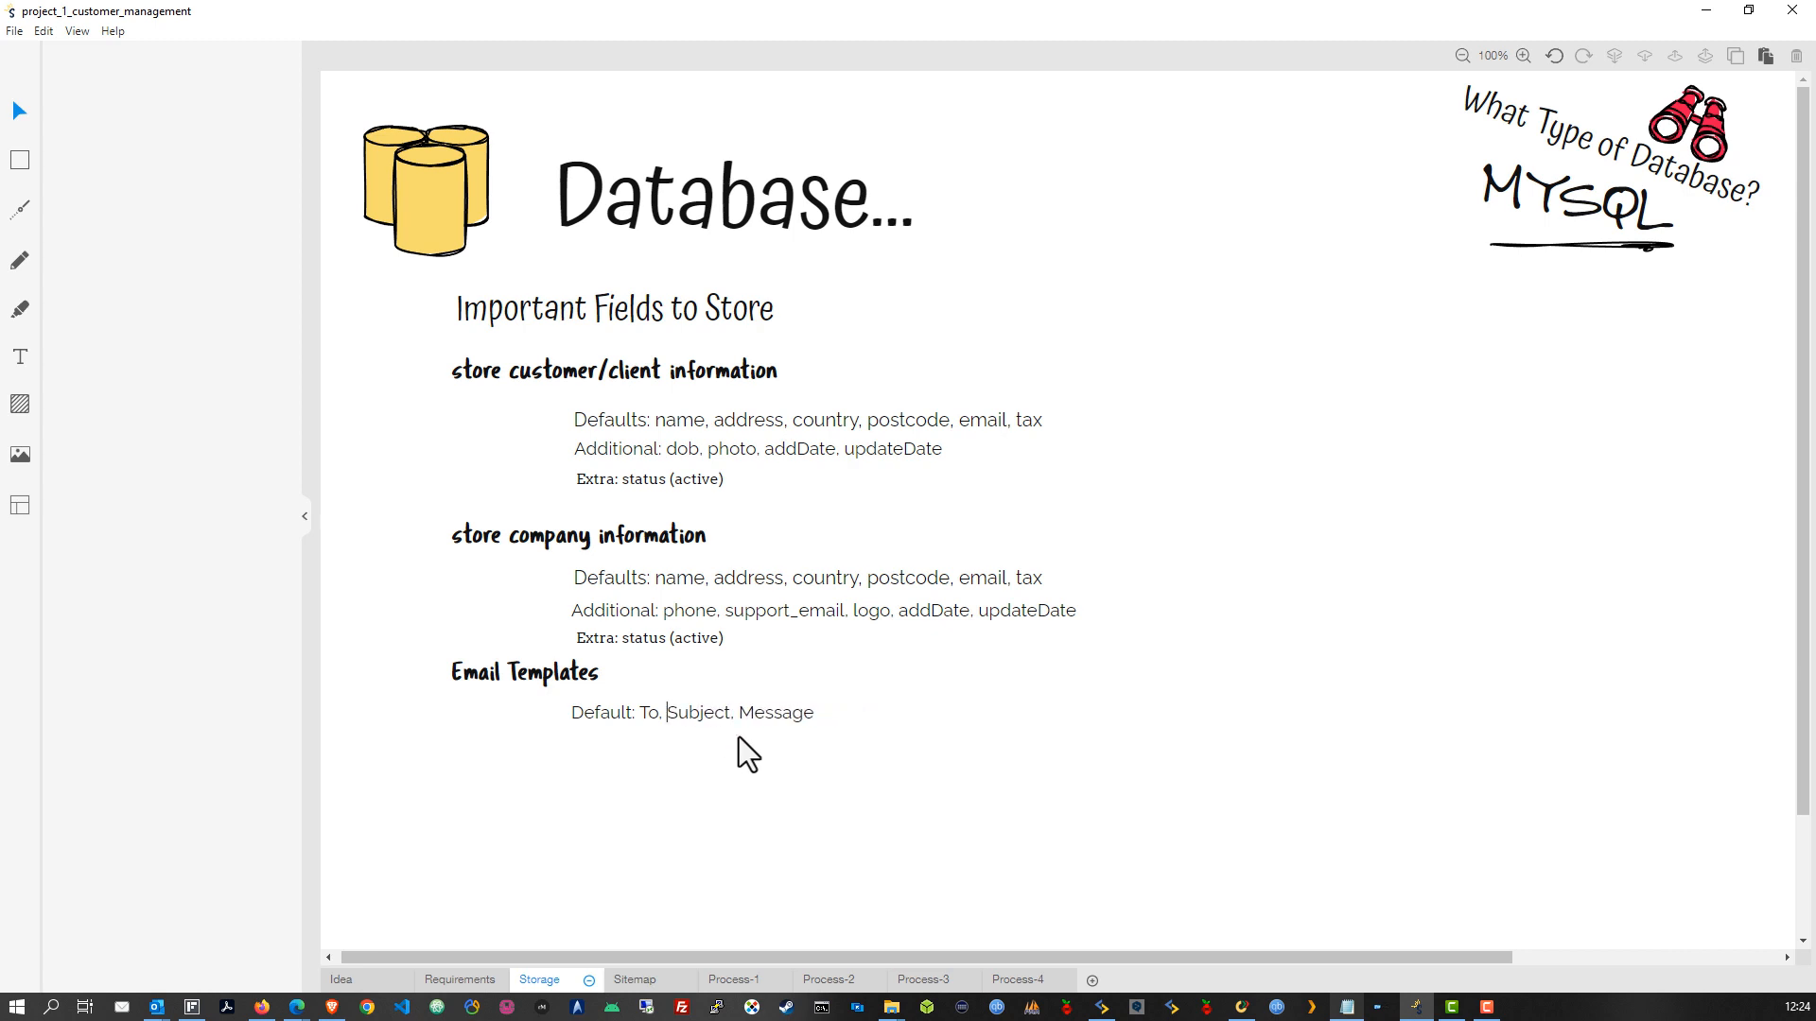
key(BackSpace)
key(BackSpace)
key(BackSpace)
key(BackSpace)
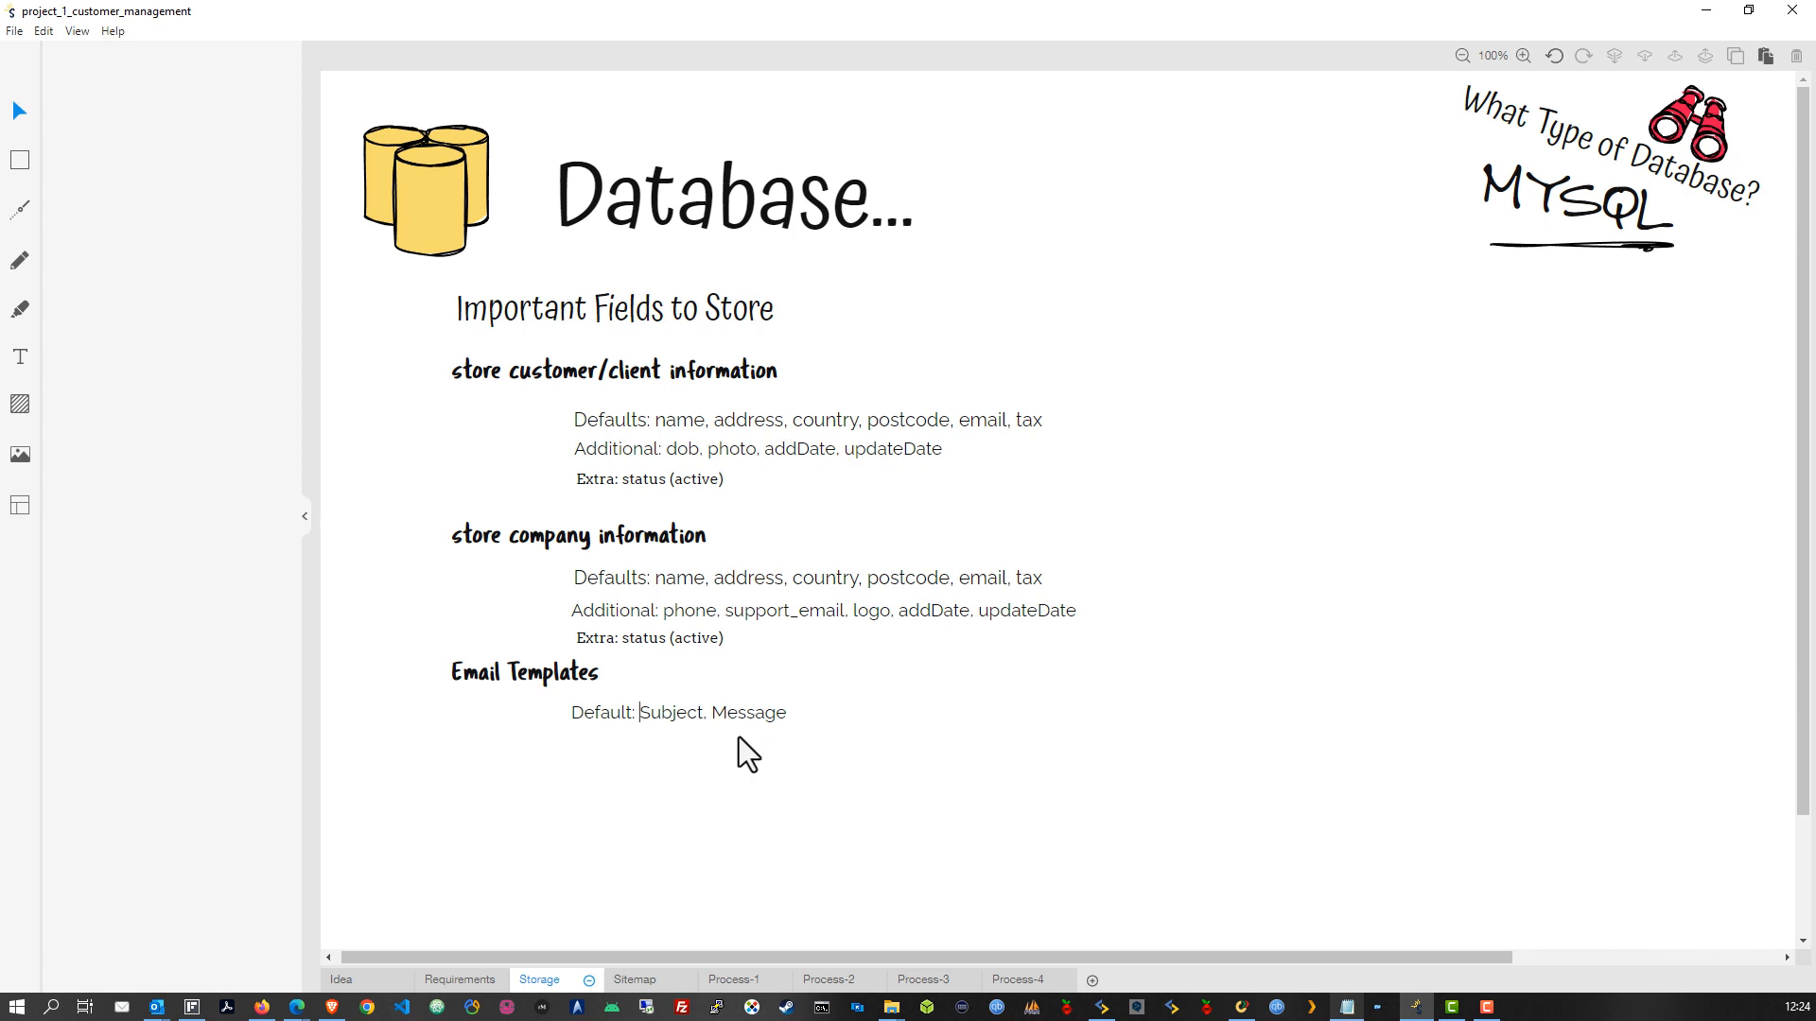
Insert "template title, description," before Subject in the Email Templates default line
text(teamplate)
key(BackSpace)
key(BackSpace)
key(BackSpace)
key(BackSpace)
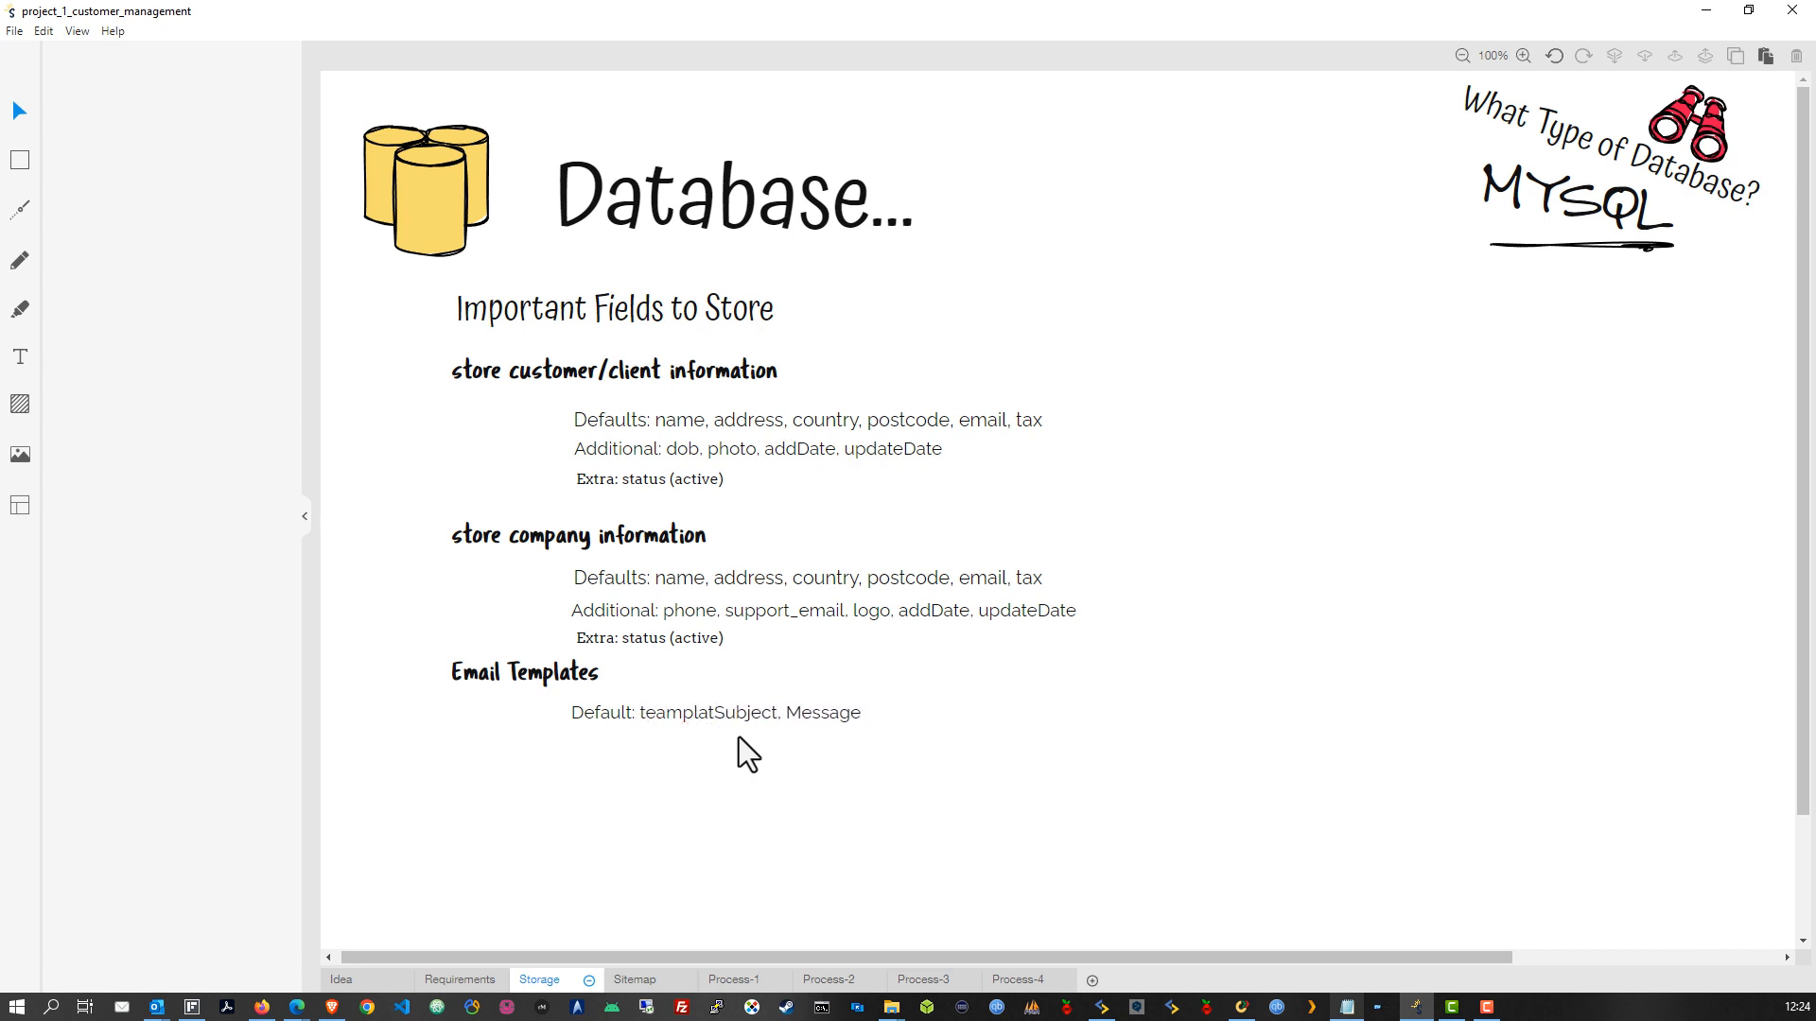
key(BackSpace)
key(BackSpace)
key(BackSpace)
text(mplate)
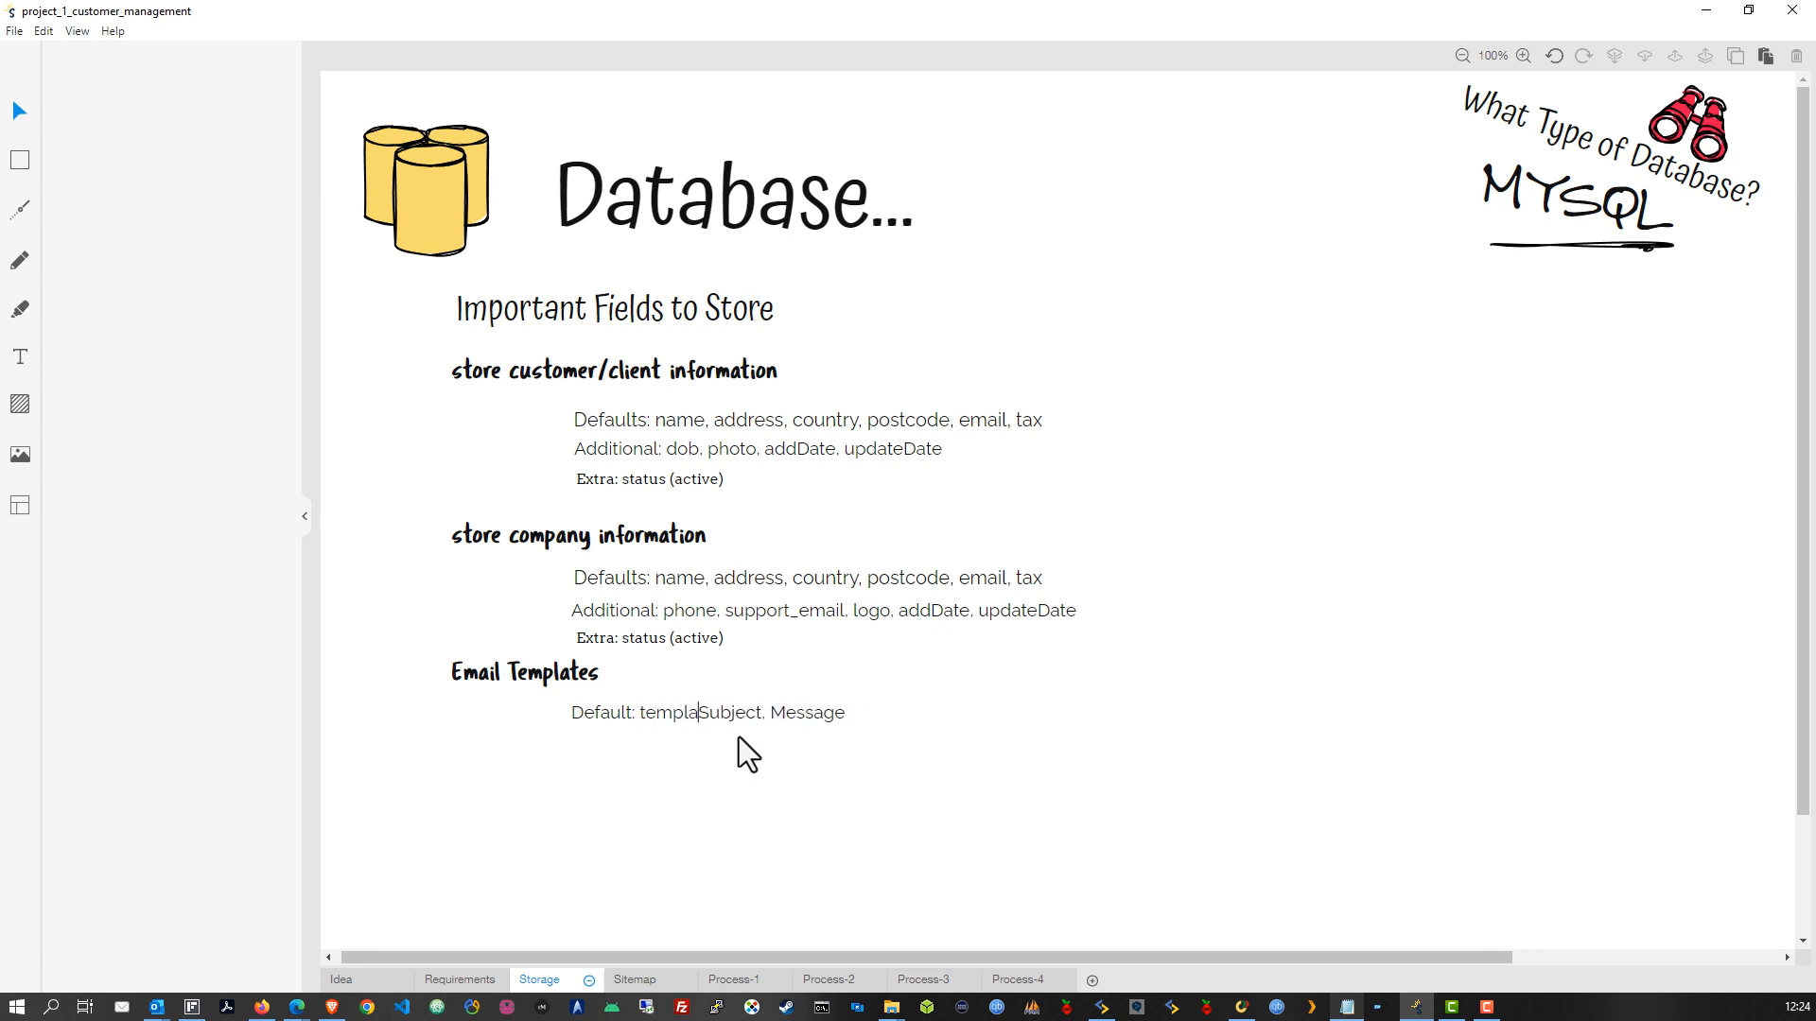
text( title, )
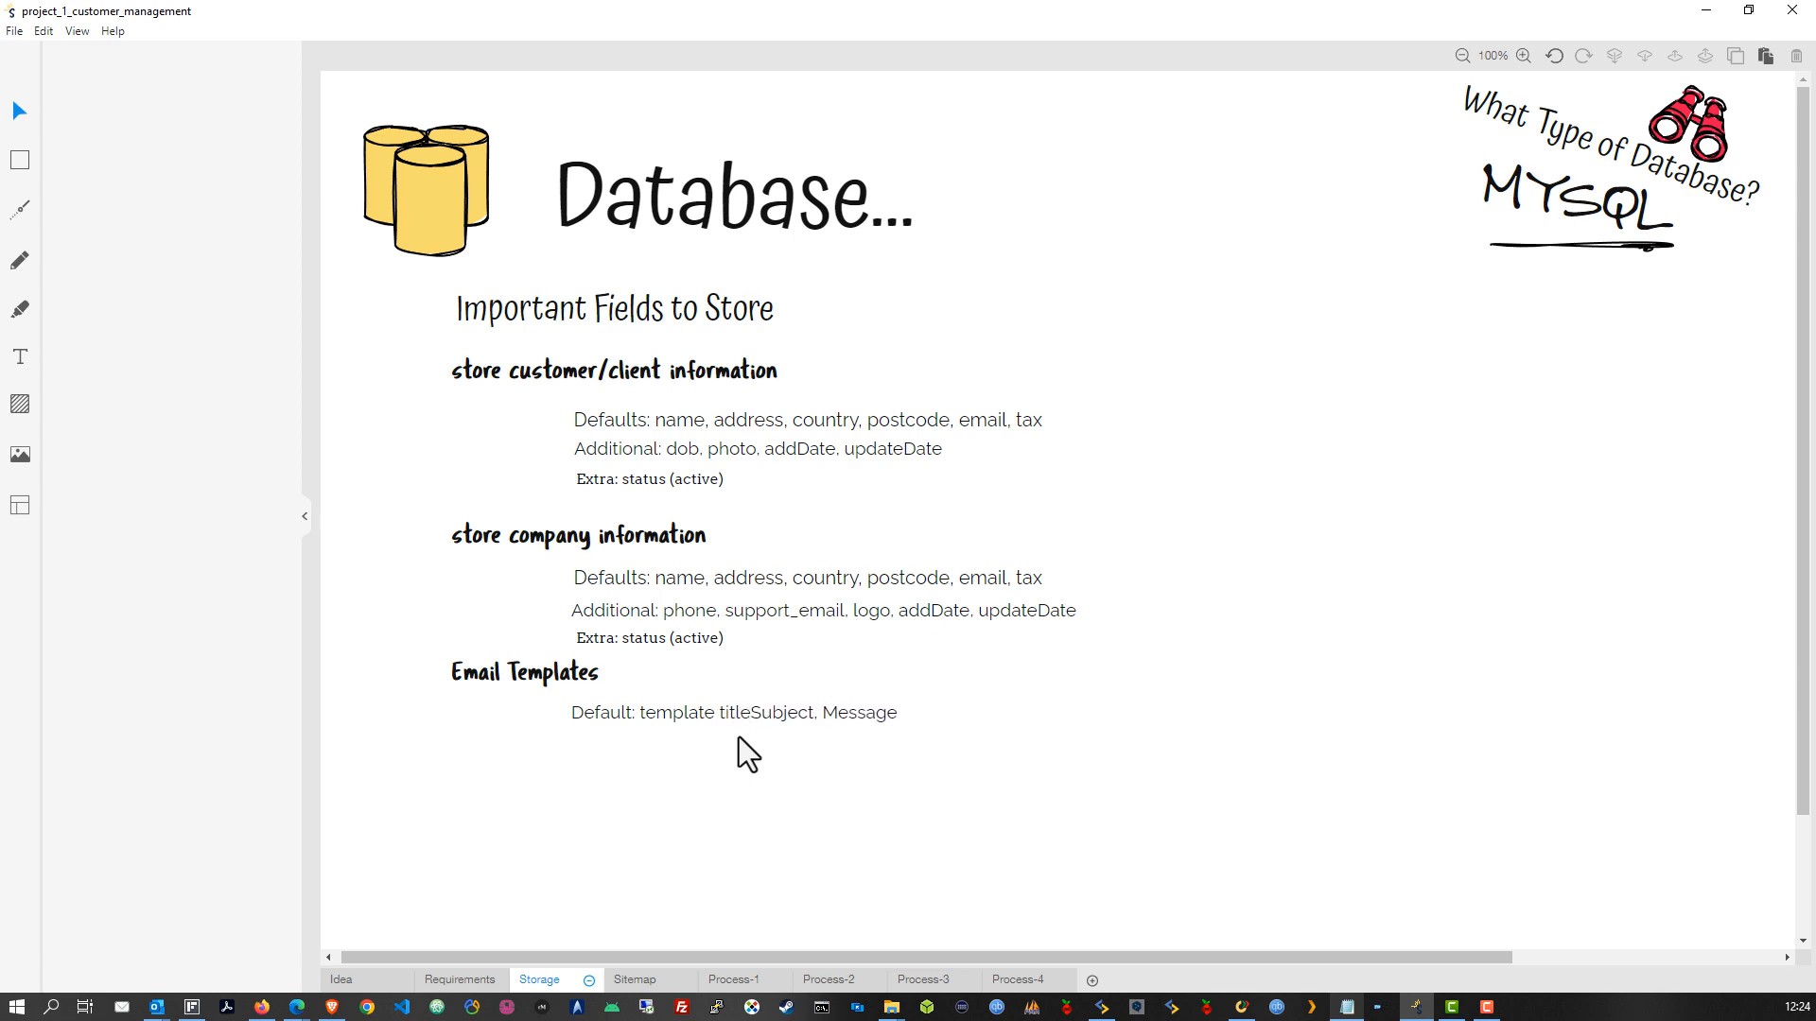
text(descripti)
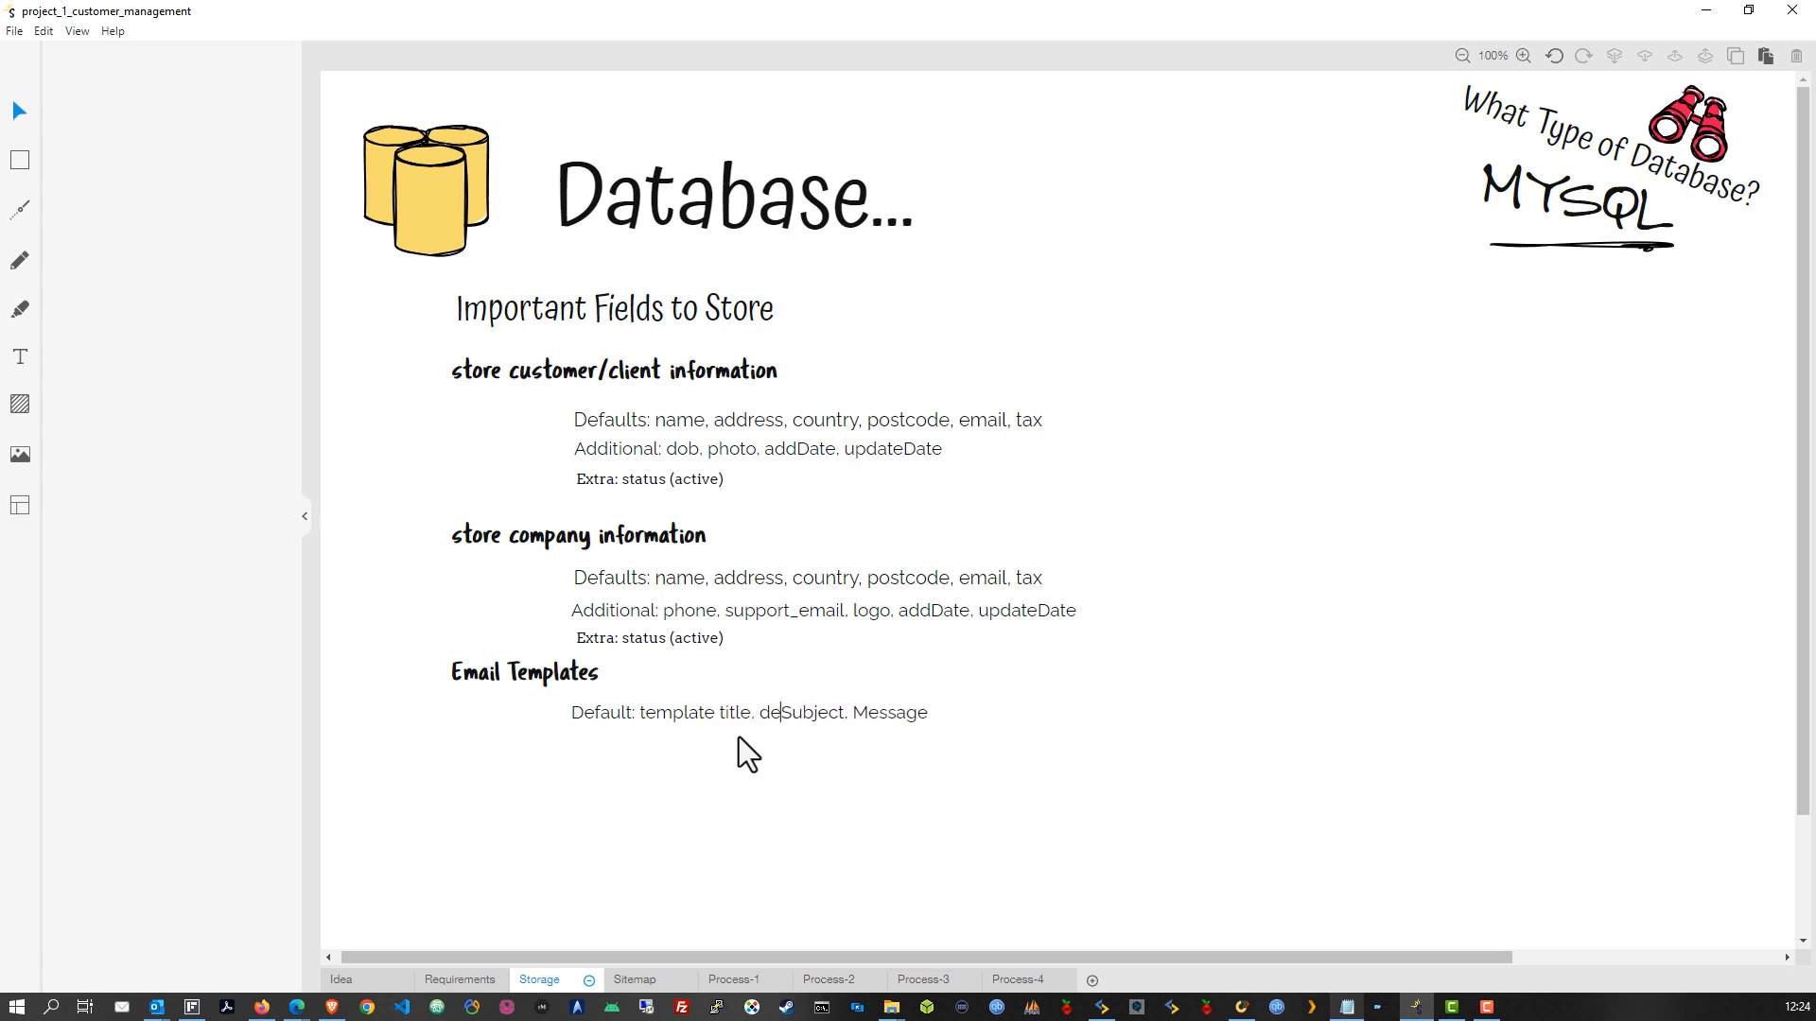
text(on,)
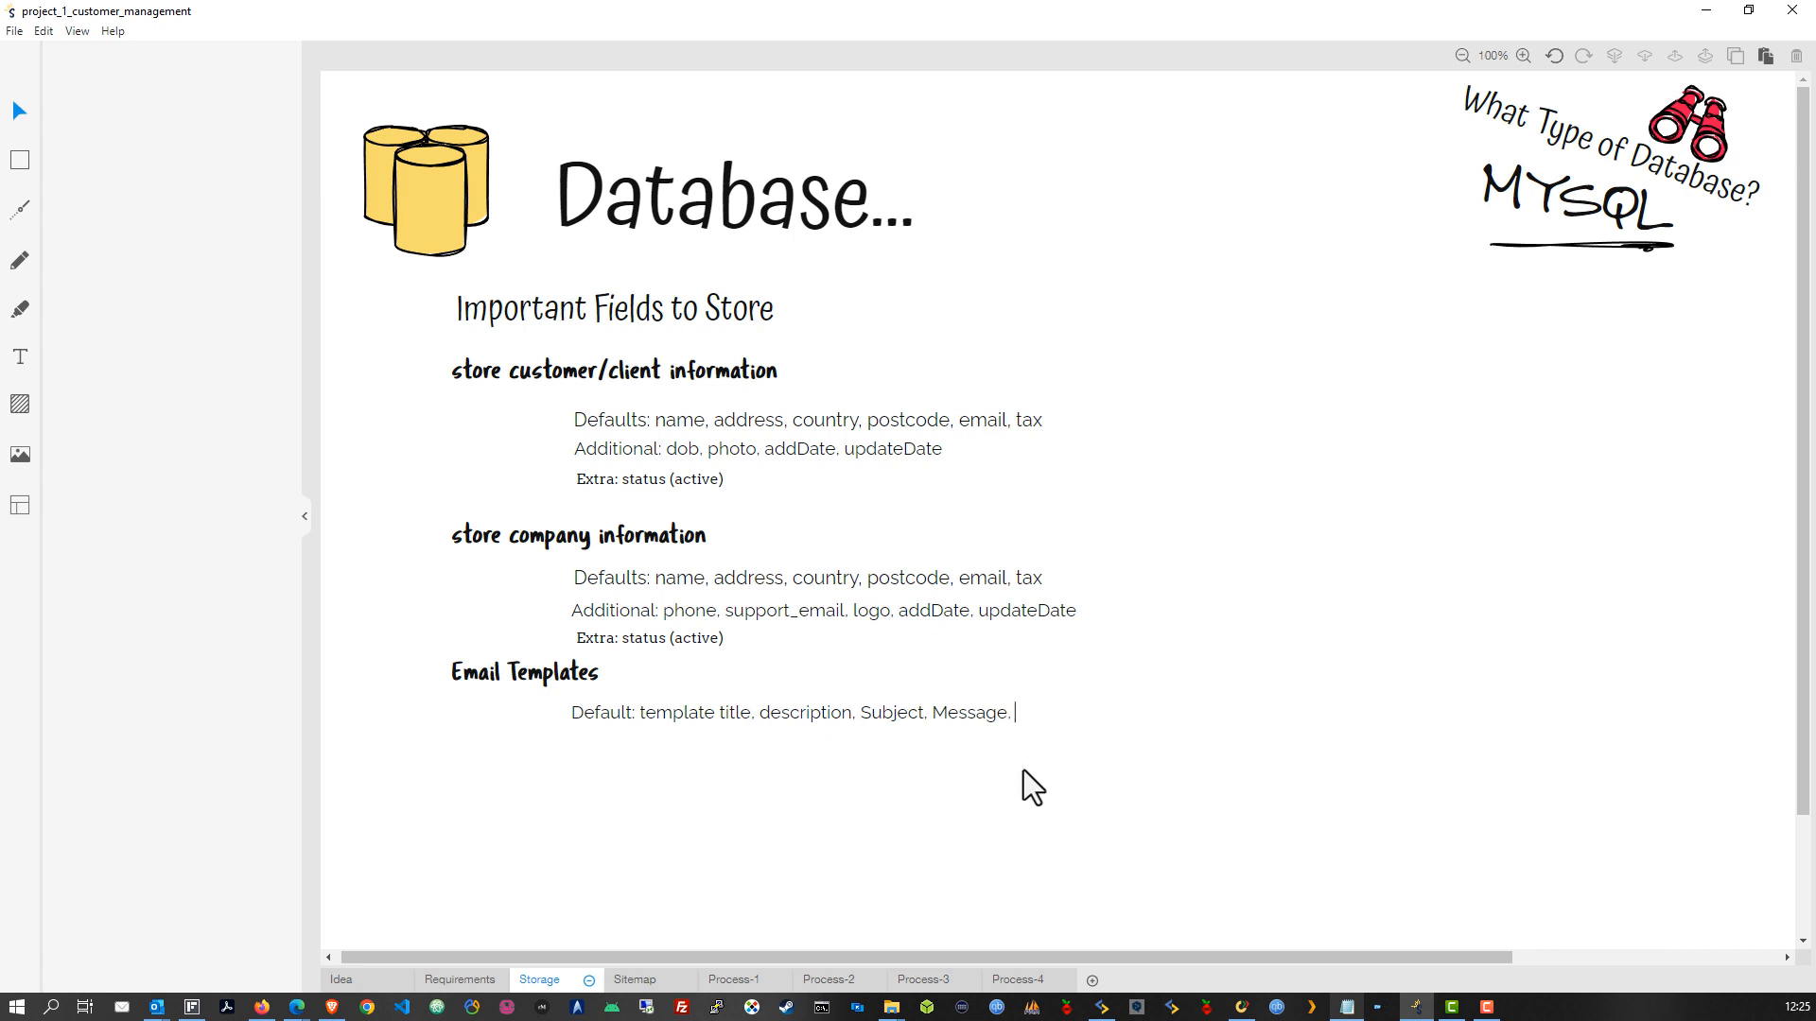
Append "status" after Message in the Email Templates default line and finish editing the text
text(at)
text(tatus)
click(1024, 768)
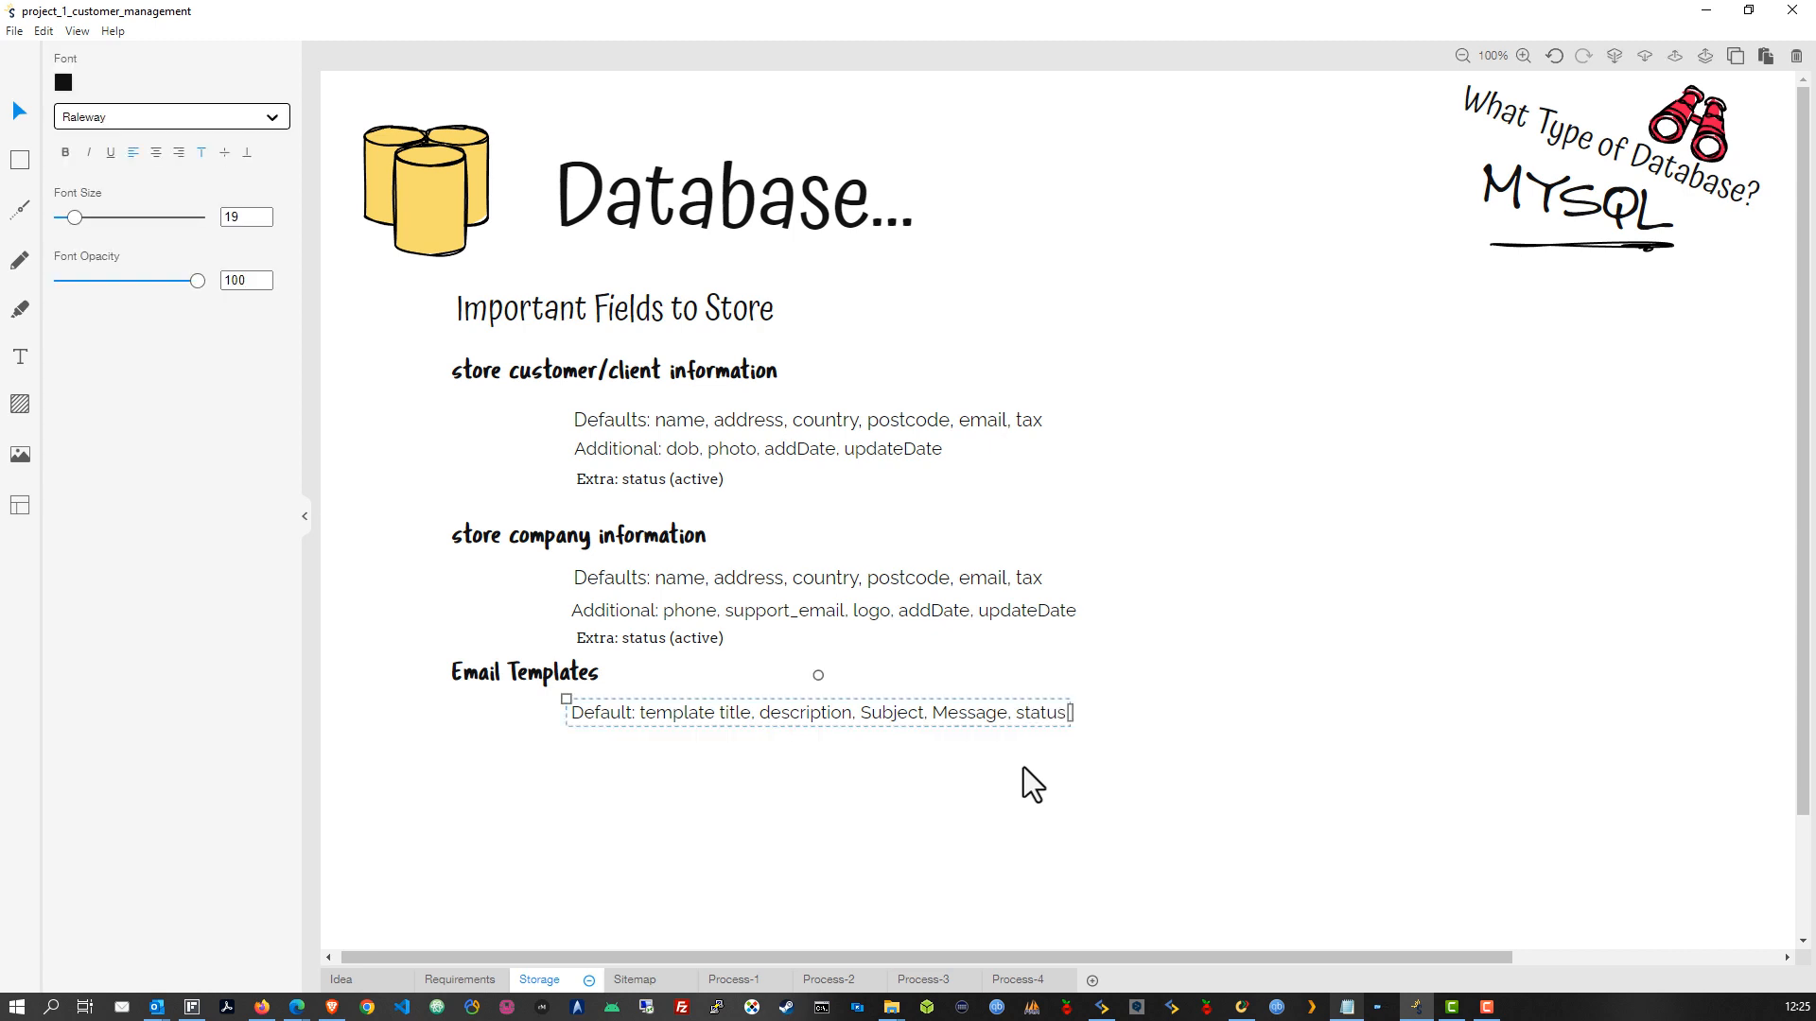
click(1173, 734)
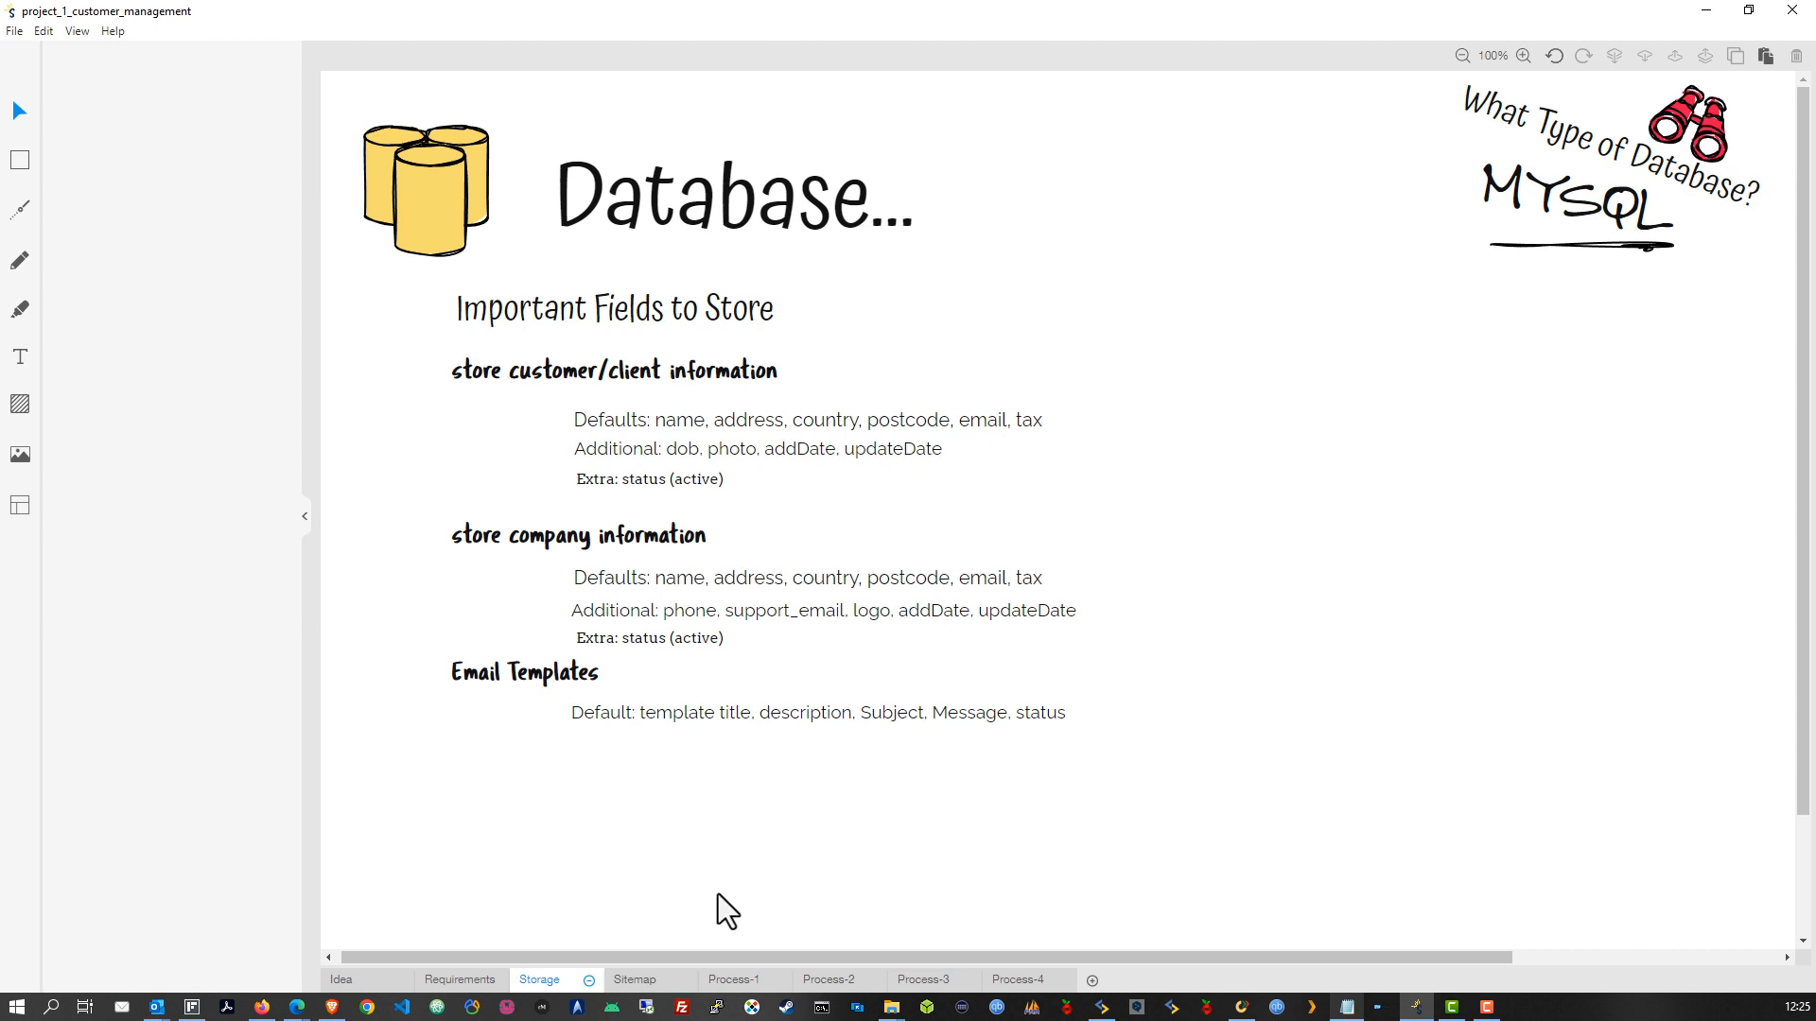
Go to the Sitemap page and look through the object shapes for another icon for the portal layout
click(635, 981)
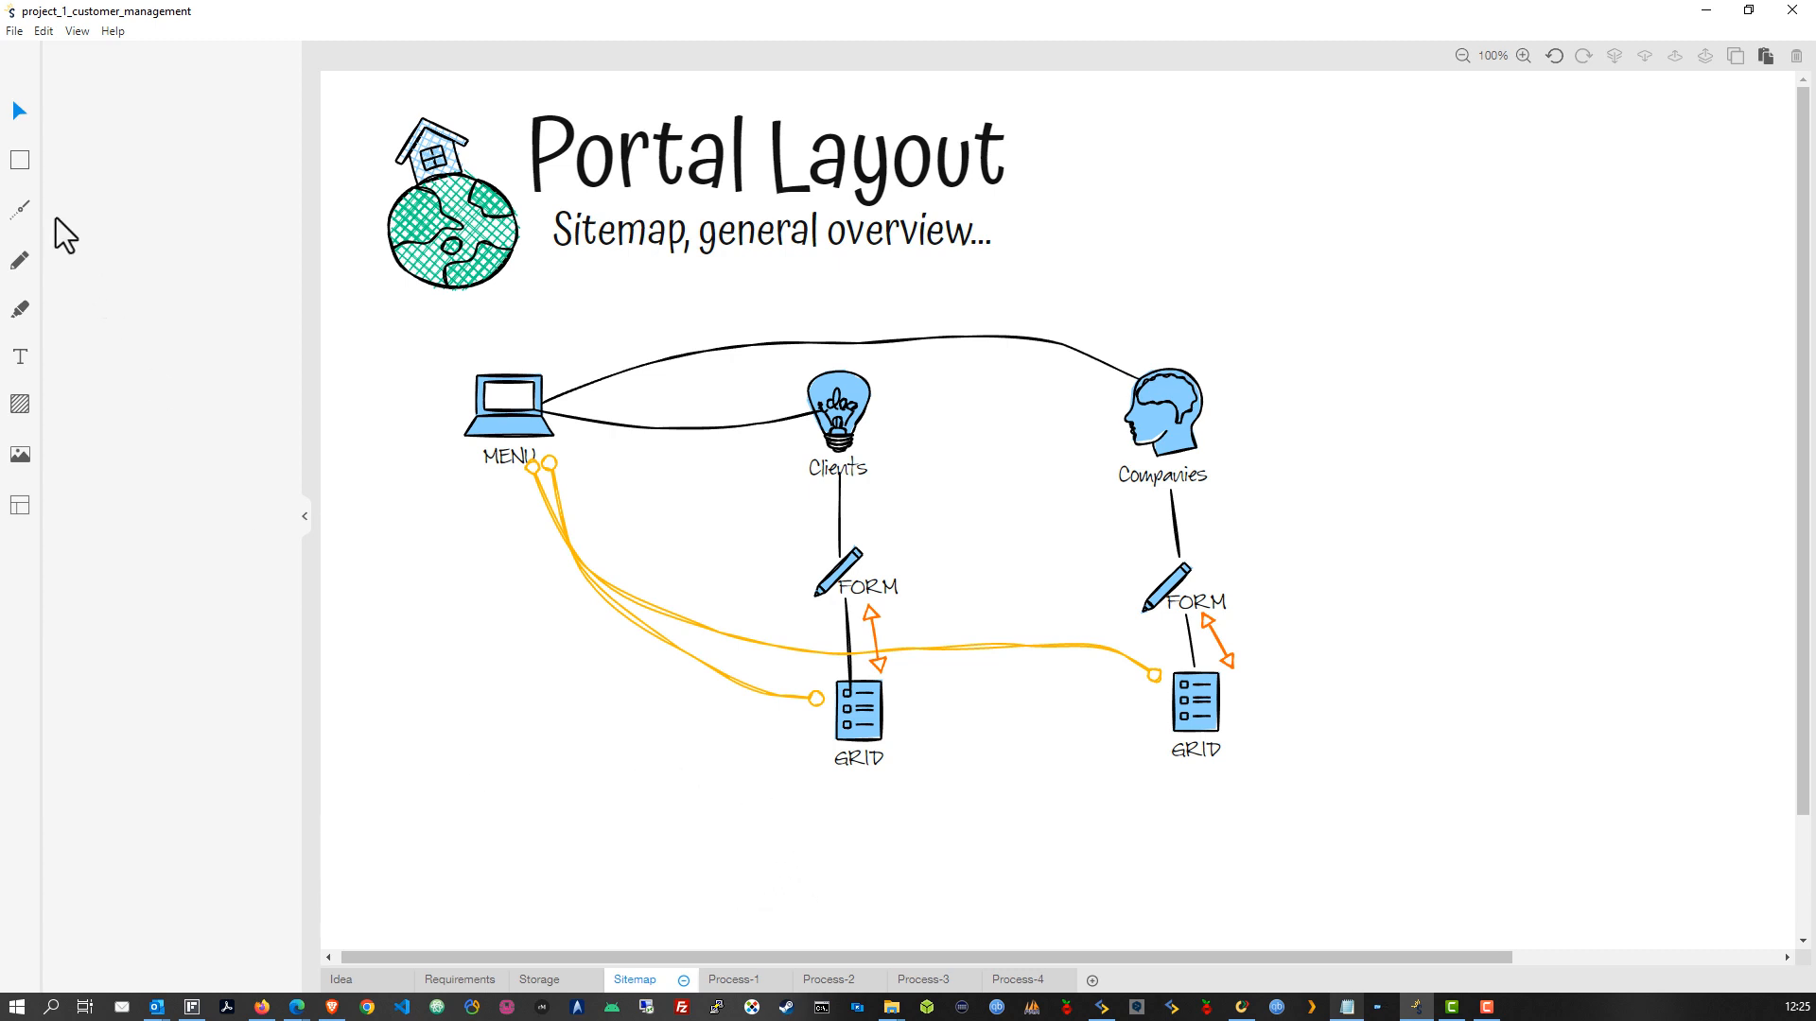
click(20, 163)
scroll(189, 567, down, 2)
scroll(199, 622, down, 5)
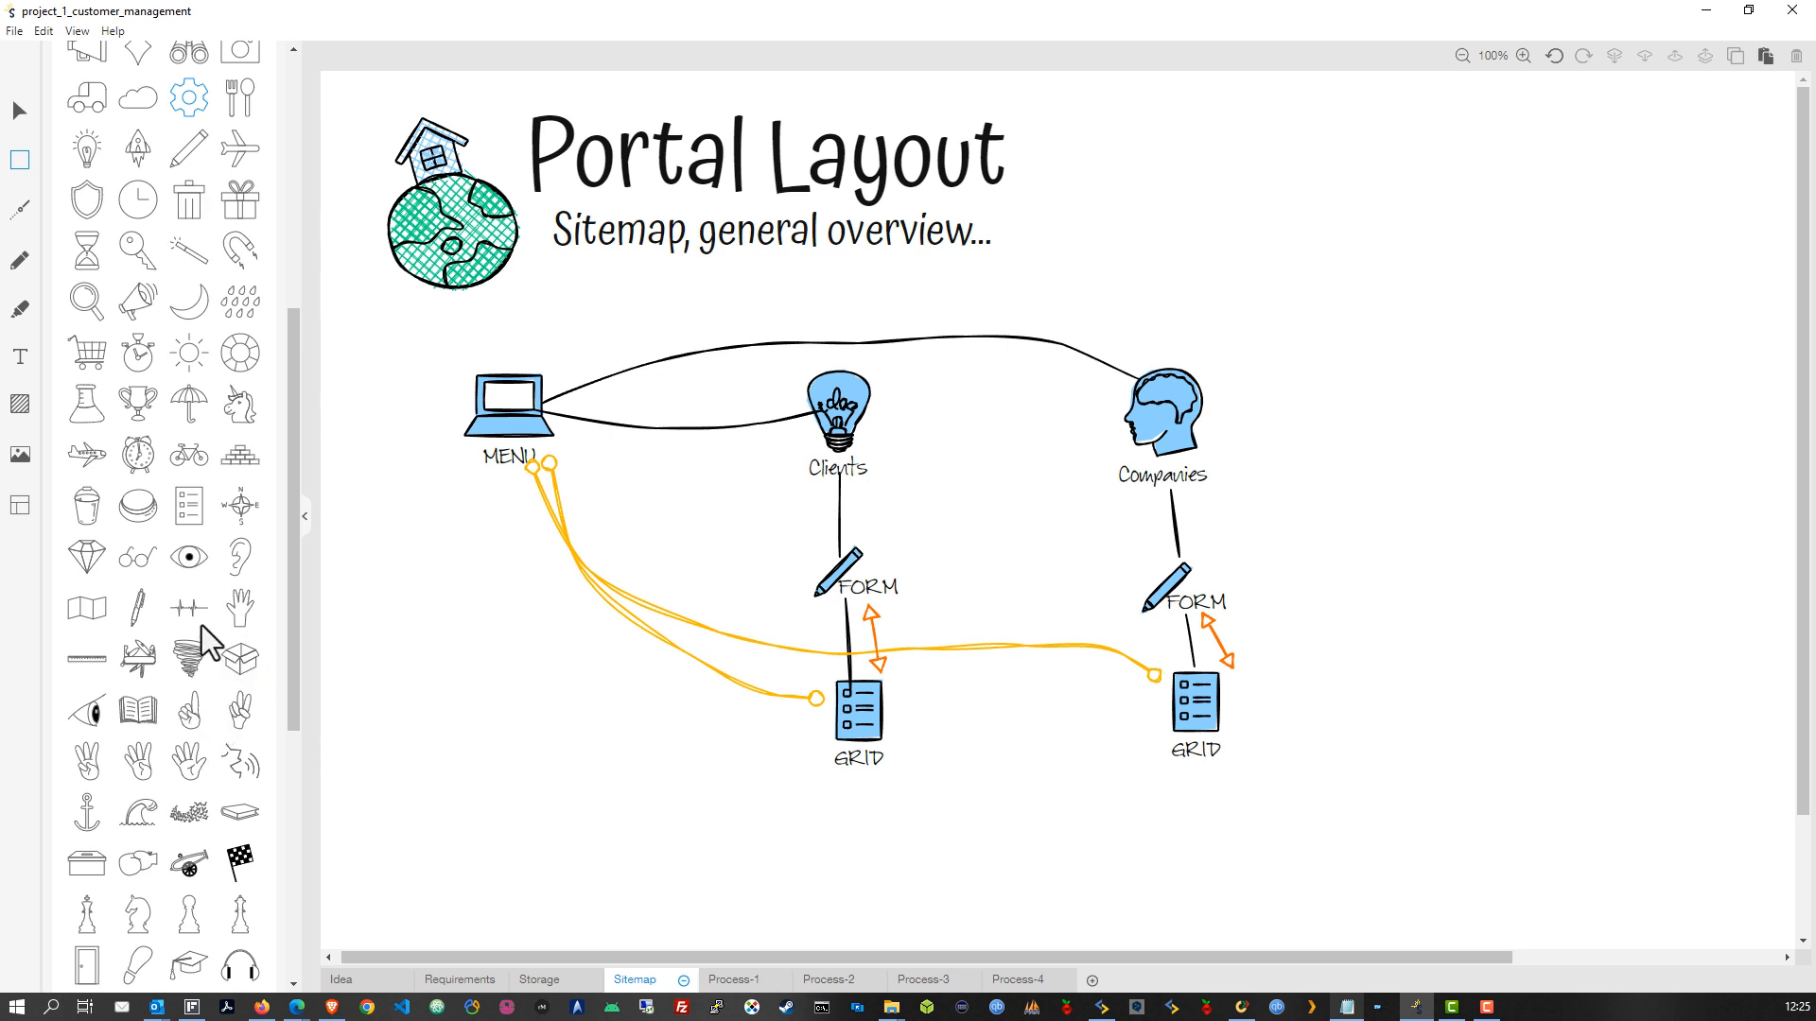
scroll(205, 383, down, 1)
scroll(213, 650, up, 2)
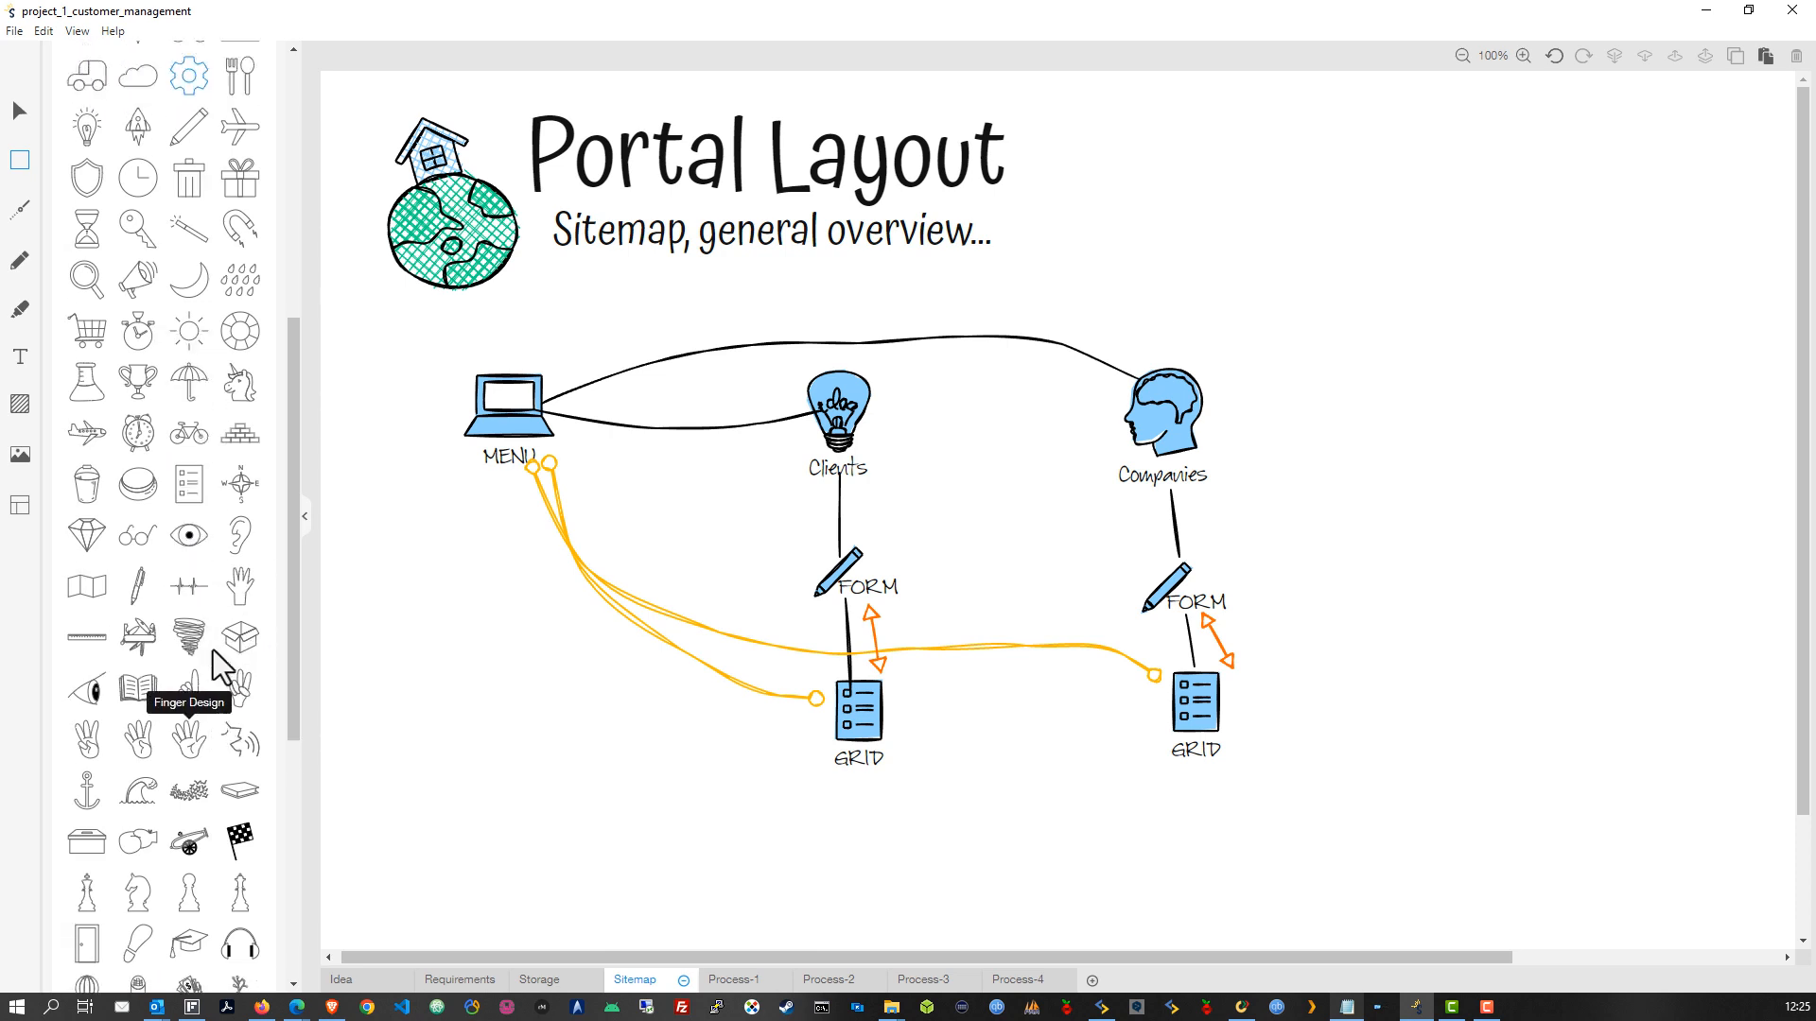